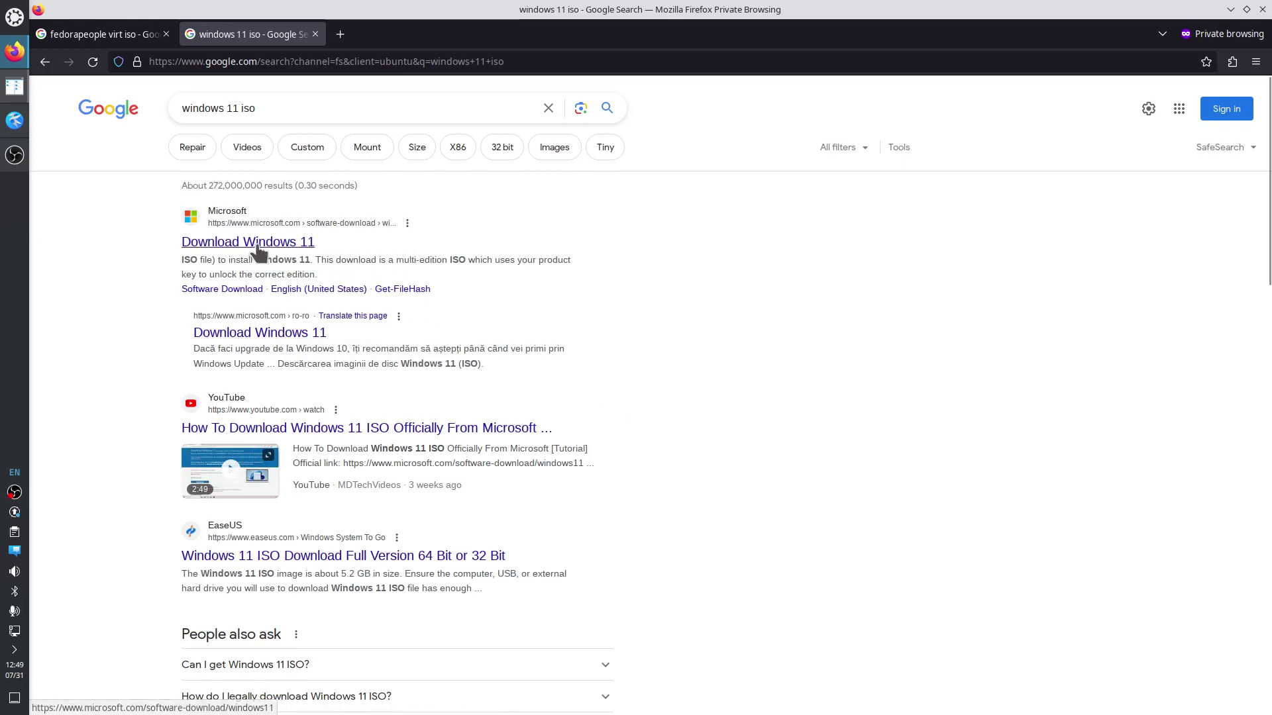
- Open Microsoft's Download Windows 11 result in a new tab and scroll to its ISO section
{"action": "right_click", "coordinate": [262, 243]}
{"action": "left_click", "coordinate": [299, 260]}
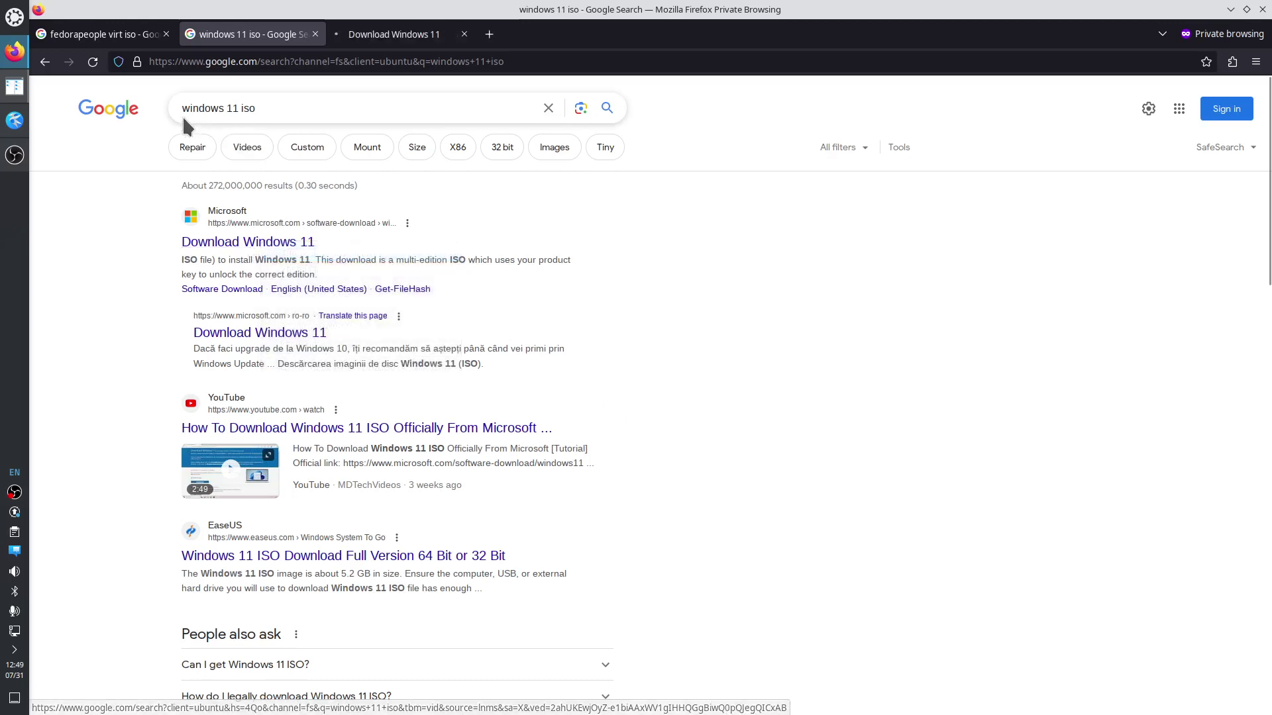
{"action": "left_click", "coordinate": [390, 34]}
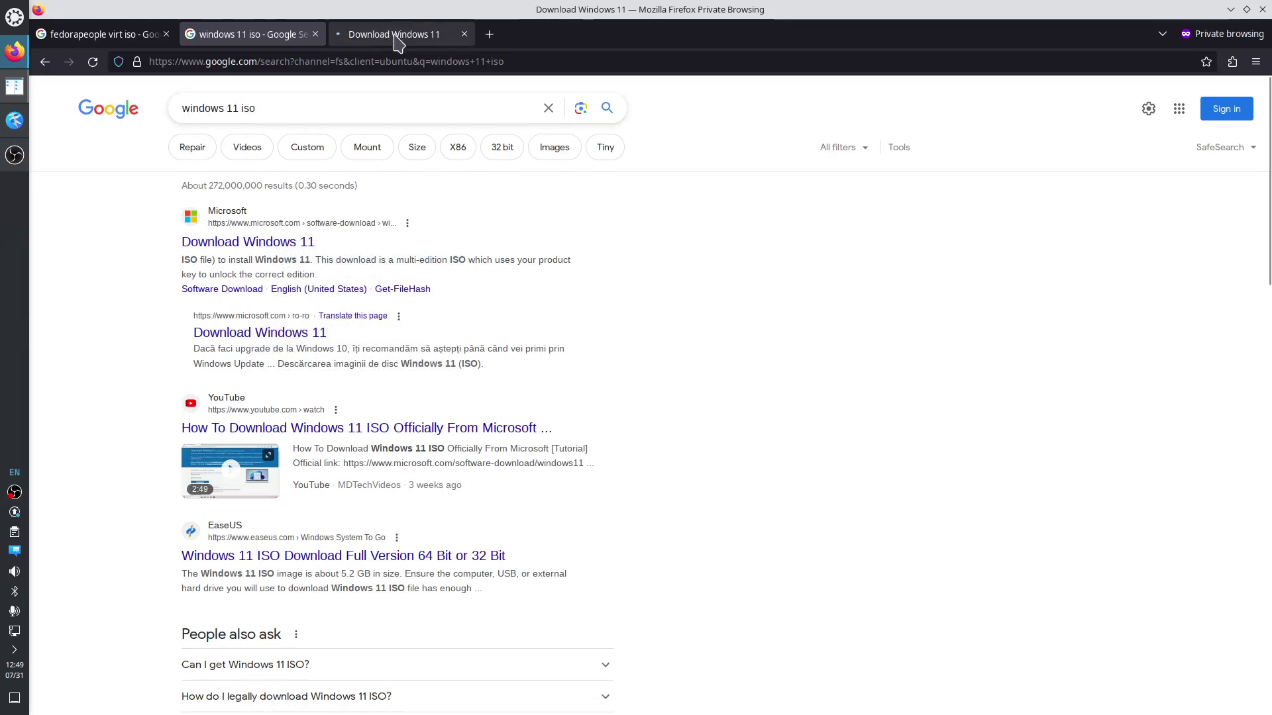
{"action": "scroll", "coordinate": [567, 440], "scroll_direction": "down", "scroll_amount": 5}
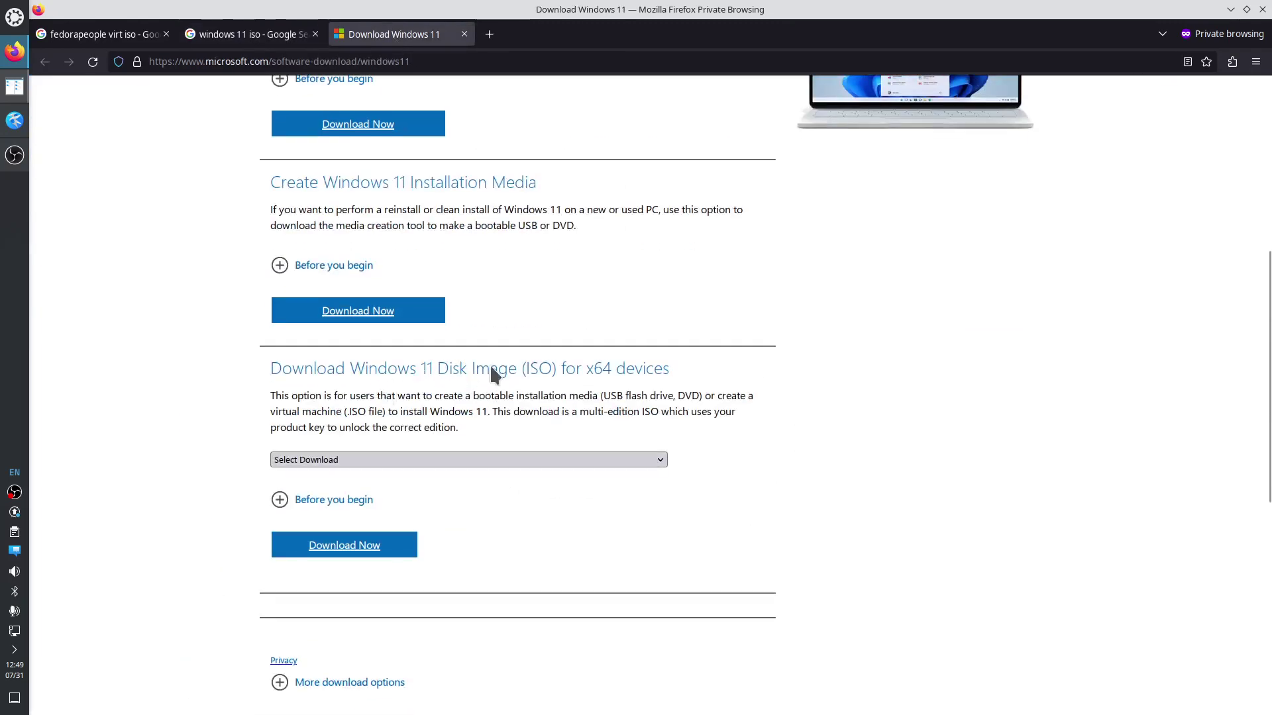
- Select Windows 11 (multi-edition ISO for x64 devices) and request its download
{"action": "left_click", "coordinate": [429, 461]}
{"action": "left_click", "coordinate": [436, 493]}
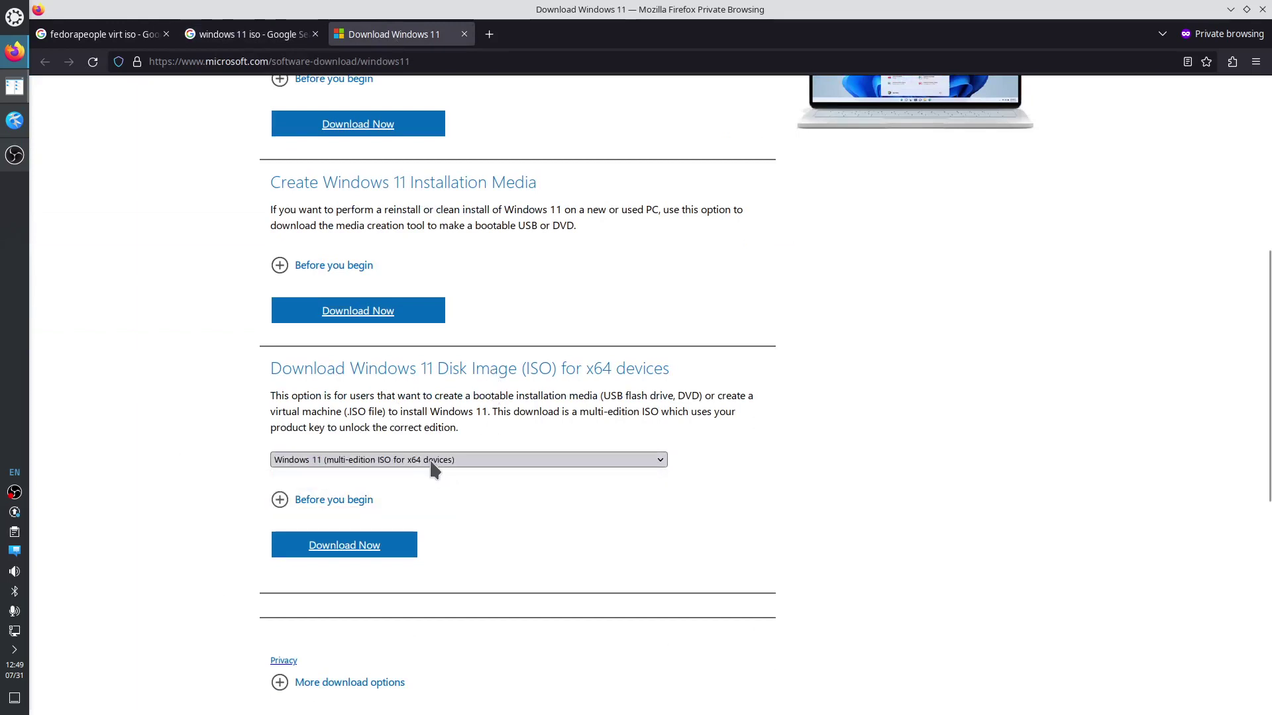
{"action": "left_click", "coordinate": [361, 549]}
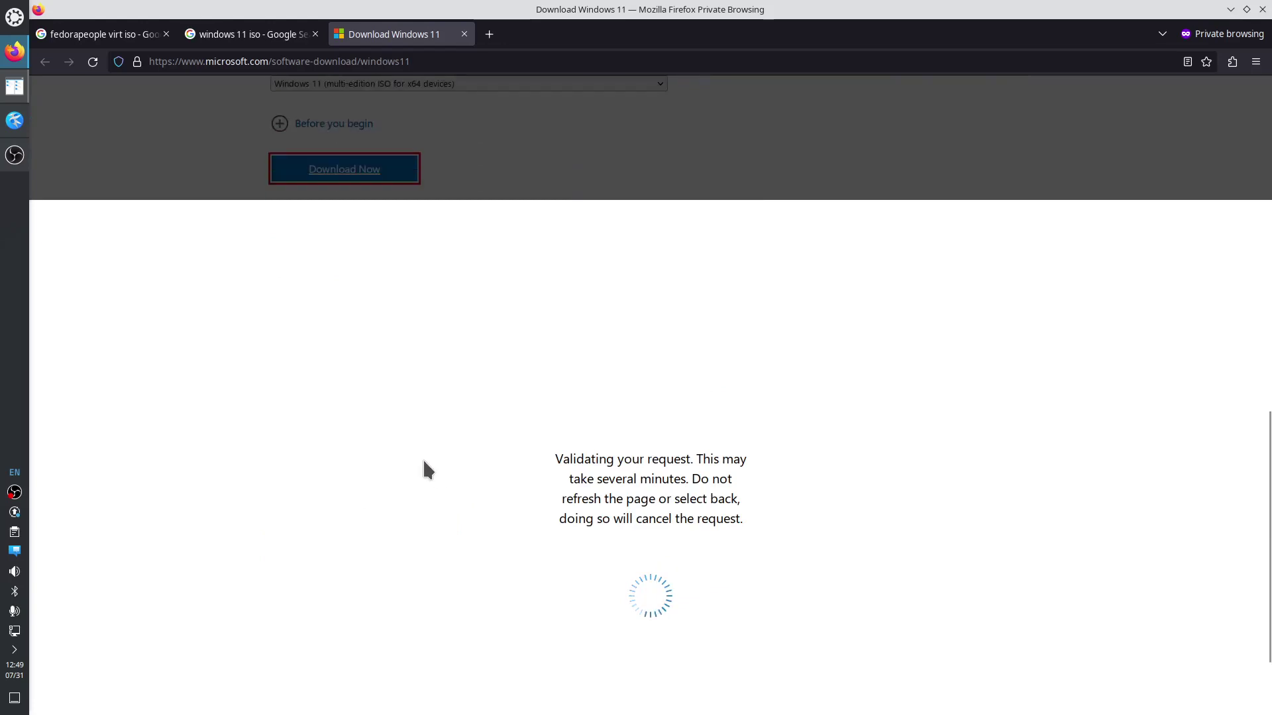
- Confirm English (United States) as the language, then close the Microsoft tab for the fedorapeople results
{"action": "left_click", "coordinate": [445, 325]}
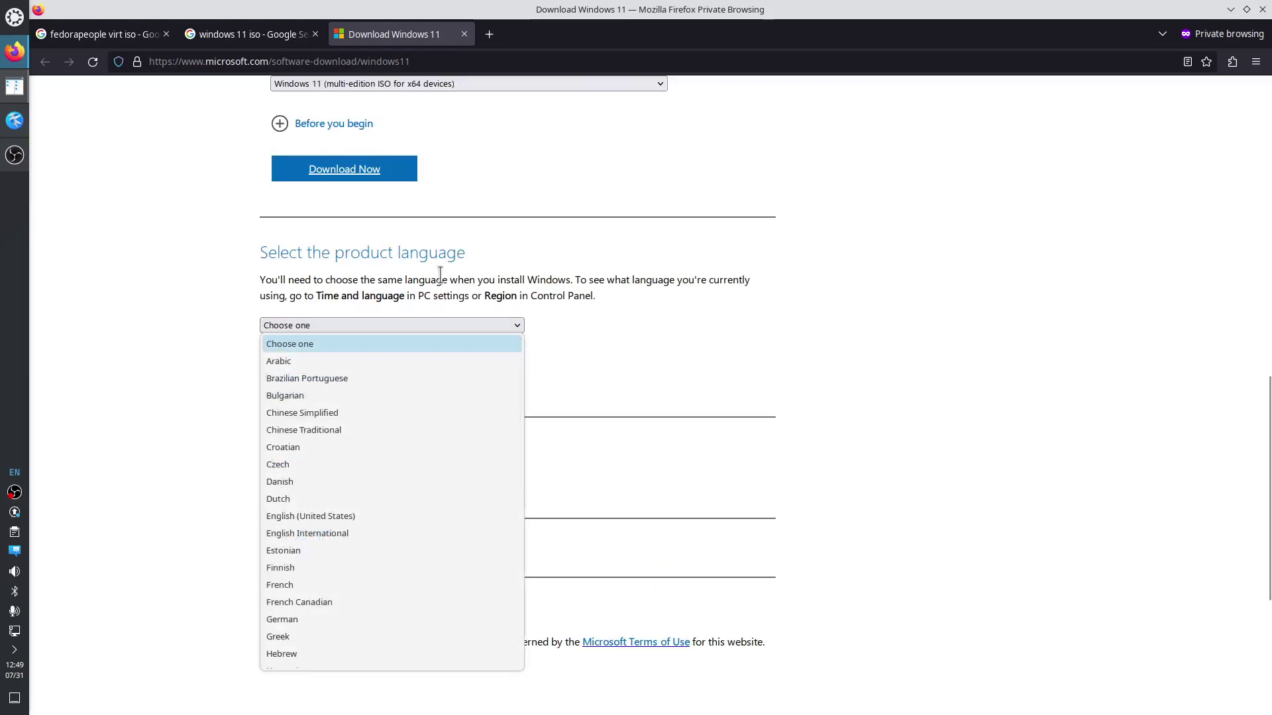
{"action": "left_click", "coordinate": [365, 515]}
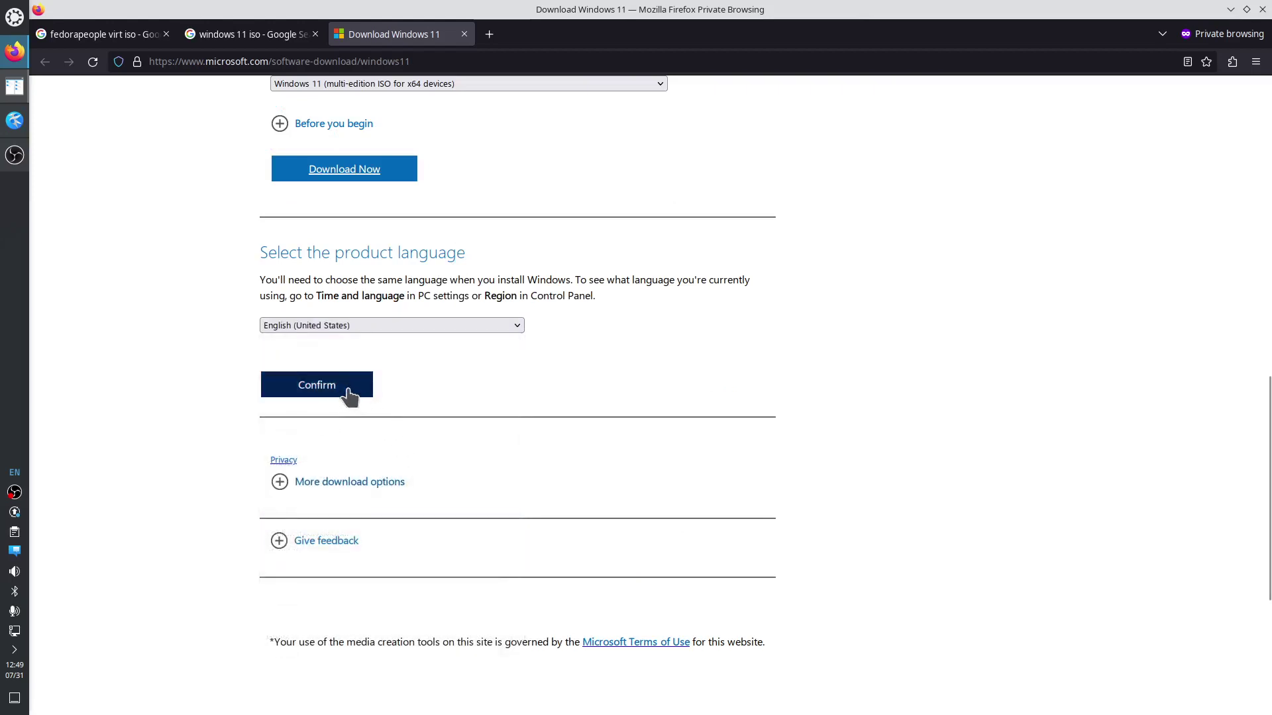
{"action": "left_click", "coordinate": [337, 391]}
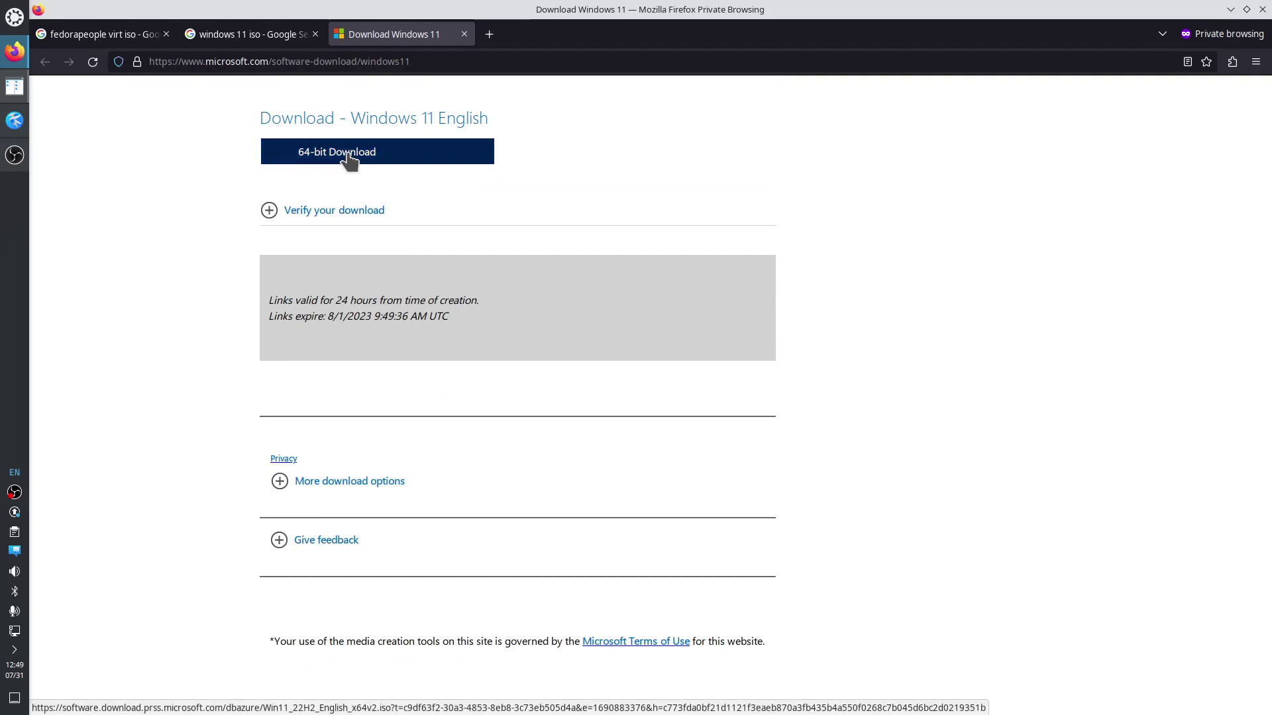
{"action": "middle_click", "coordinate": [390, 43]}
{"action": "left_click", "coordinate": [99, 35]}
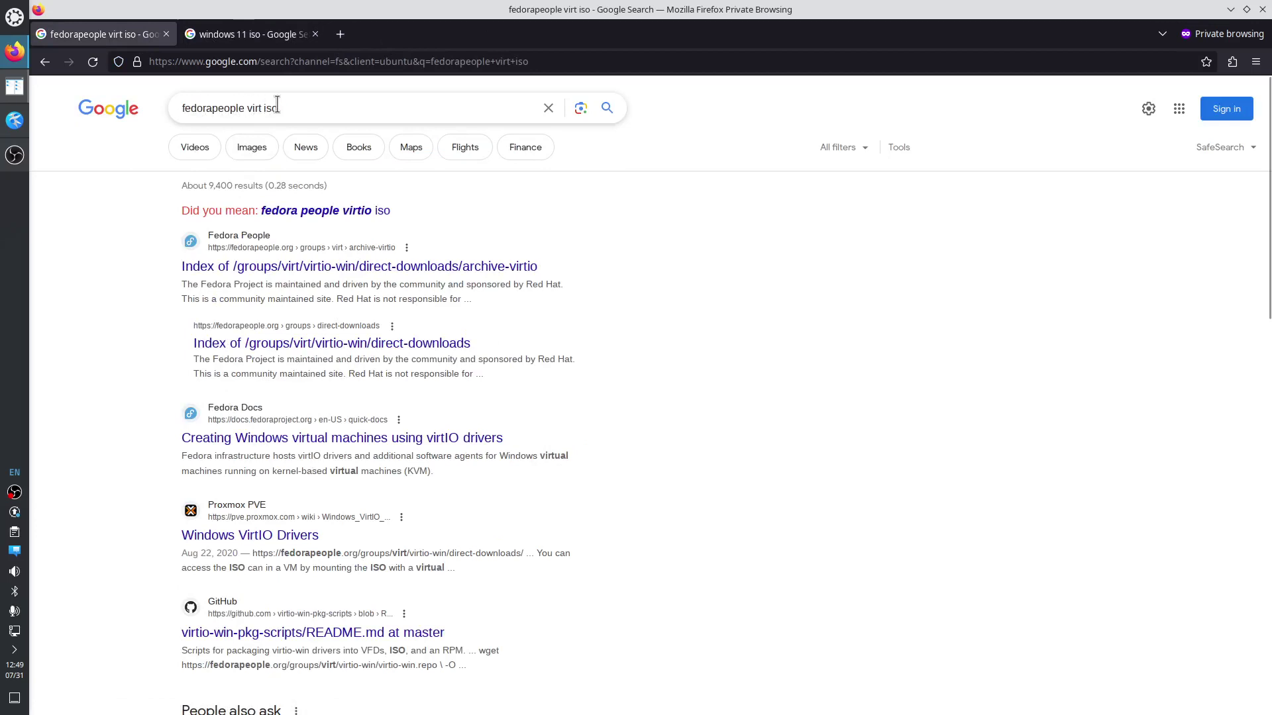
- Open the fedorapeople archive-virtio listing in a new tab and scroll through it
{"action": "right_click", "coordinate": [371, 267]}
{"action": "left_click", "coordinate": [393, 278]}
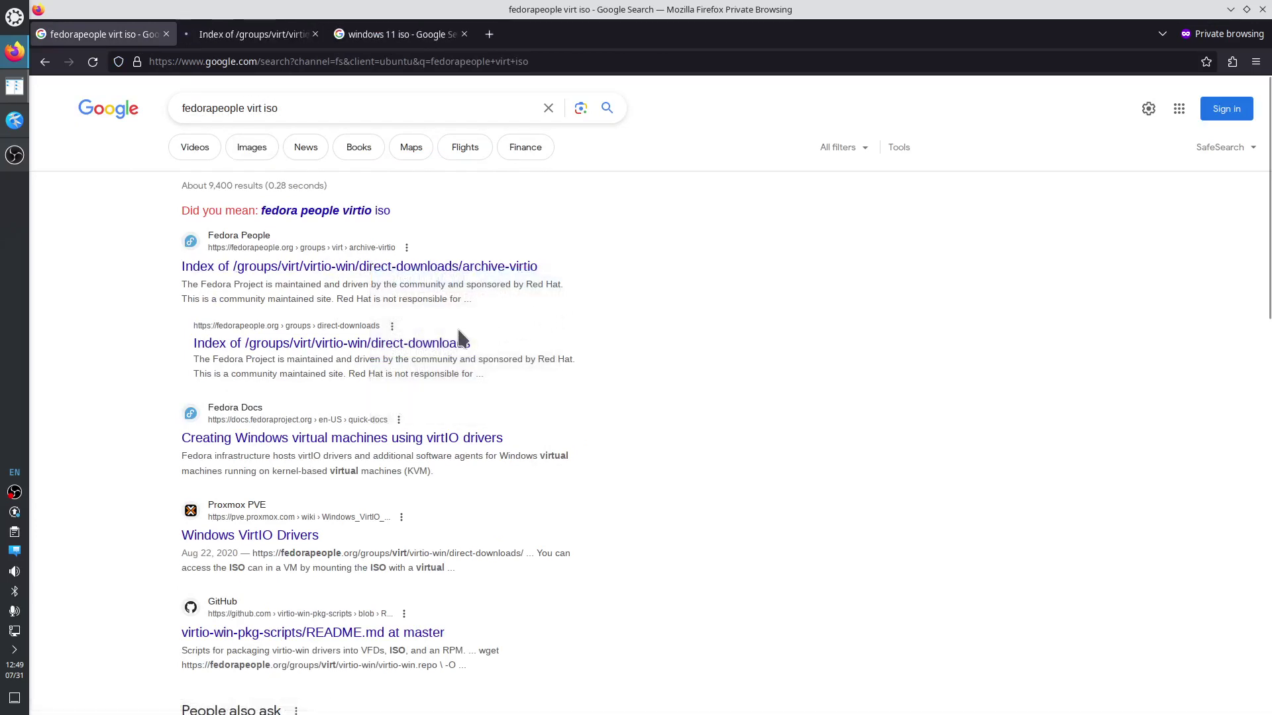
{"action": "left_click", "coordinate": [265, 35]}
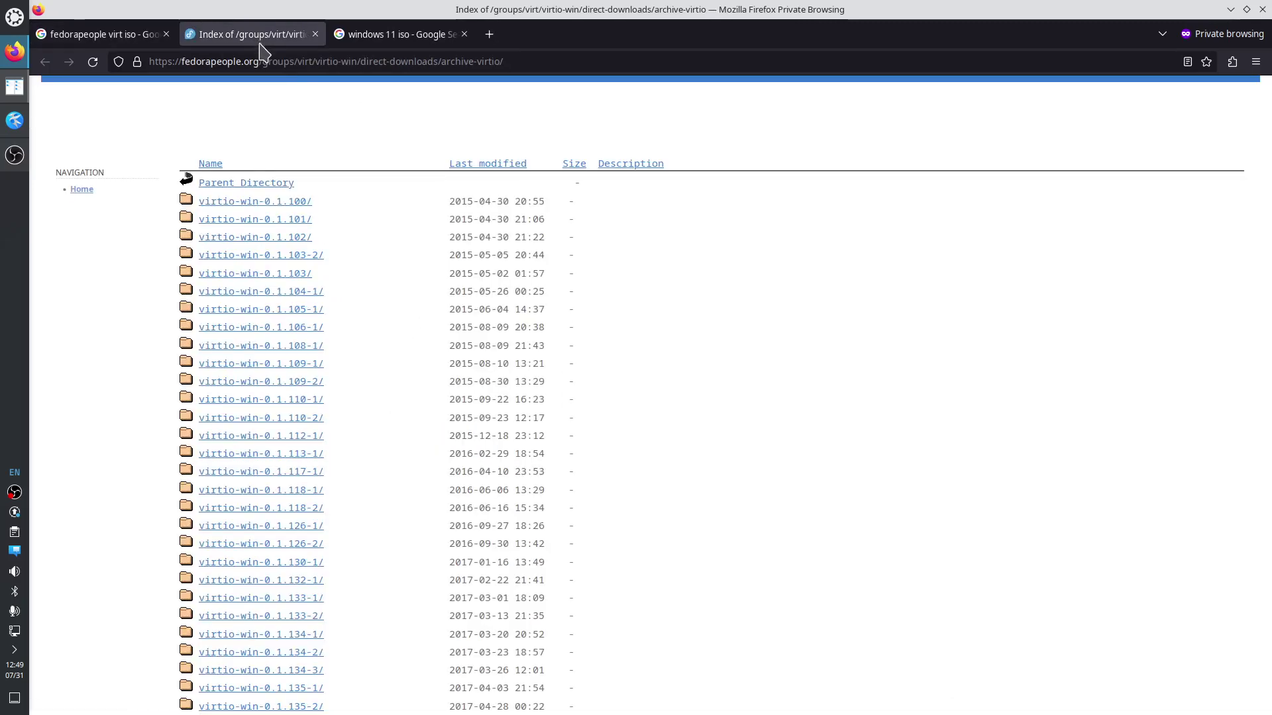
{"action": "scroll", "coordinate": [390, 302], "scroll_direction": "down", "scroll_amount": 10}
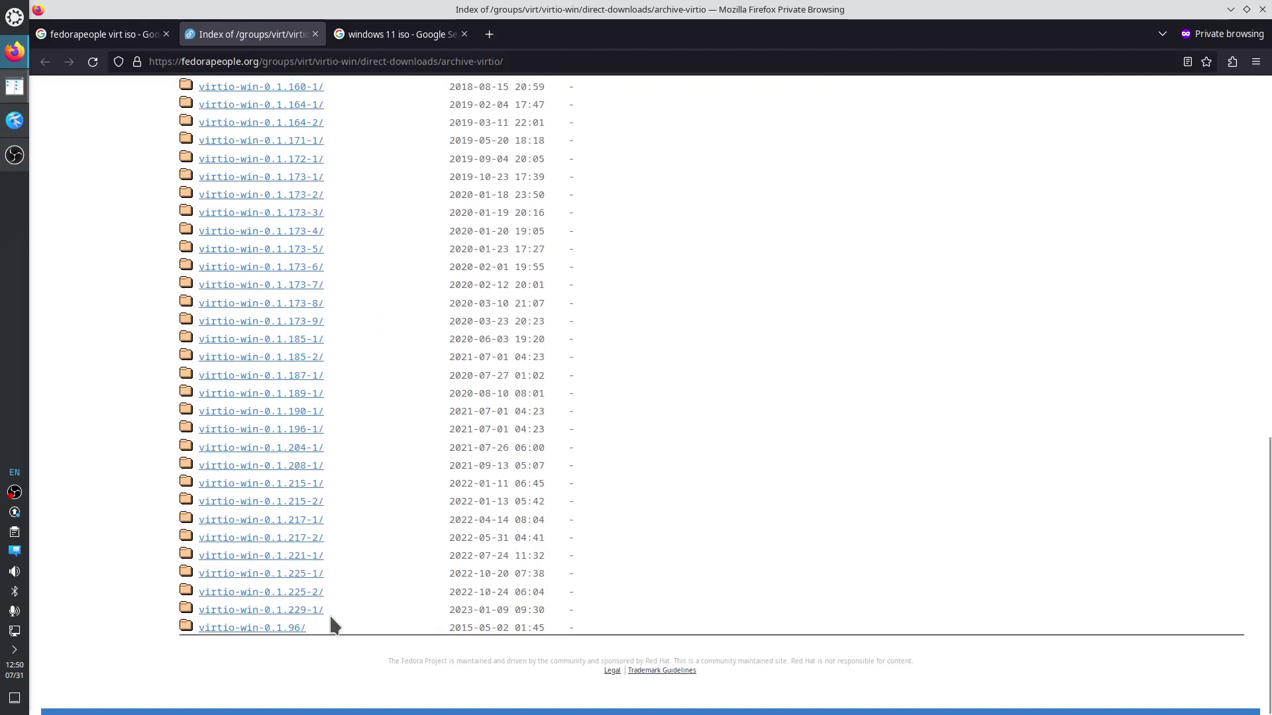
- Note the 0.1.229-1 release date, then go up to the direct-downloads parent directory
{"action": "left_click_drag", "start_coordinate": [454, 610], "coordinate": [497, 611]}
{"action": "scroll", "coordinate": [360, 598], "scroll_direction": "up", "scroll_amount": 7}
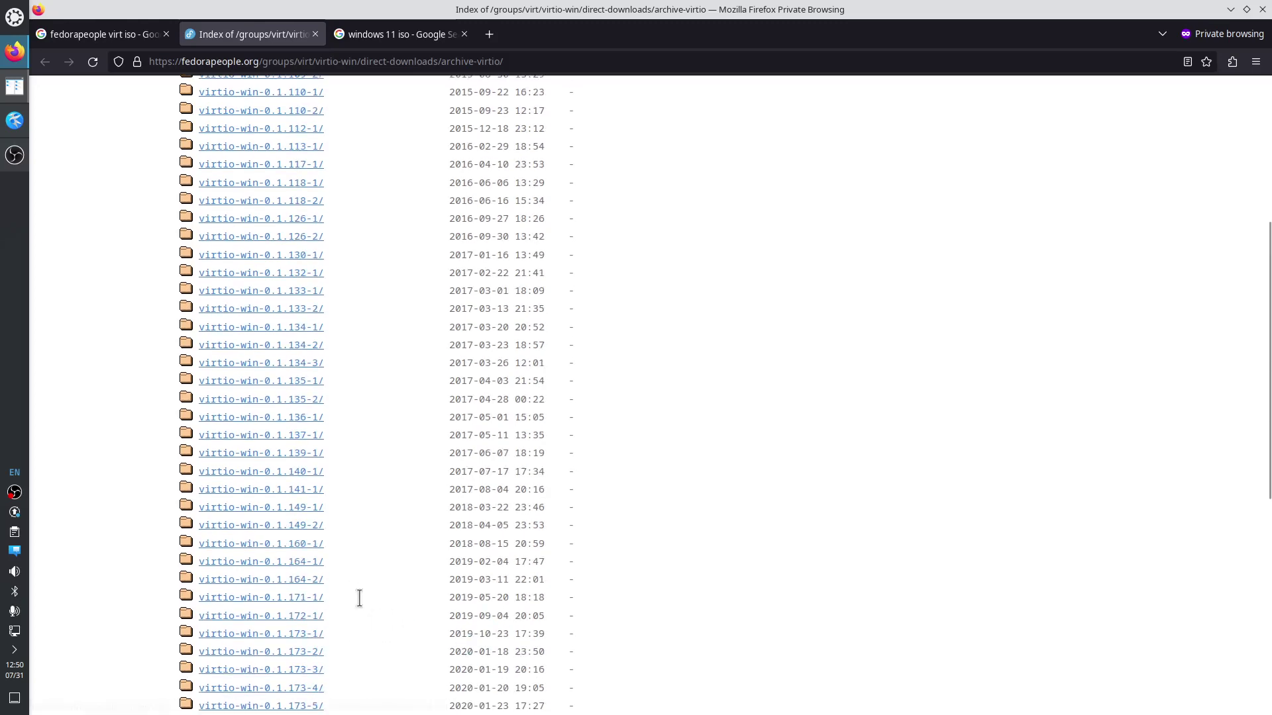
{"action": "scroll", "coordinate": [360, 599], "scroll_direction": "up", "scroll_amount": 5}
{"action": "scroll", "coordinate": [356, 598], "scroll_direction": "down", "scroll_amount": 7}
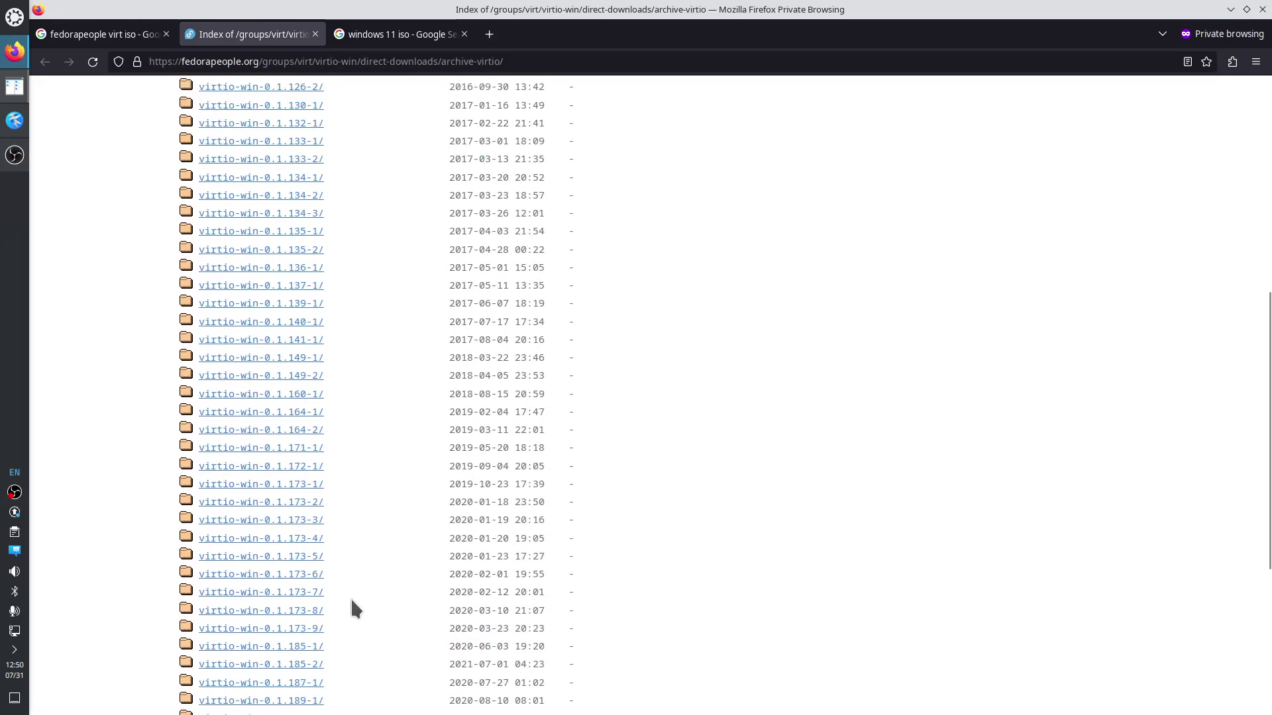
{"action": "scroll", "coordinate": [351, 598], "scroll_direction": "down", "scroll_amount": 5}
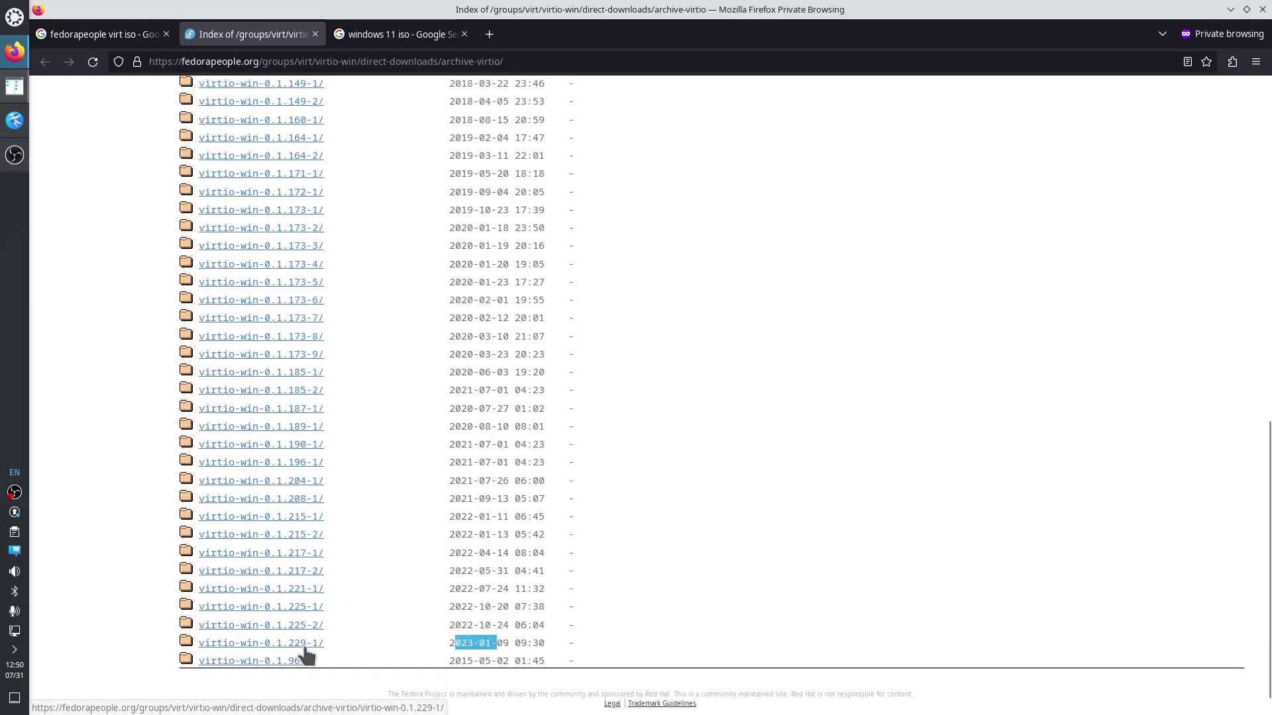
{"action": "scroll", "coordinate": [306, 530], "scroll_direction": "up", "scroll_amount": 12}
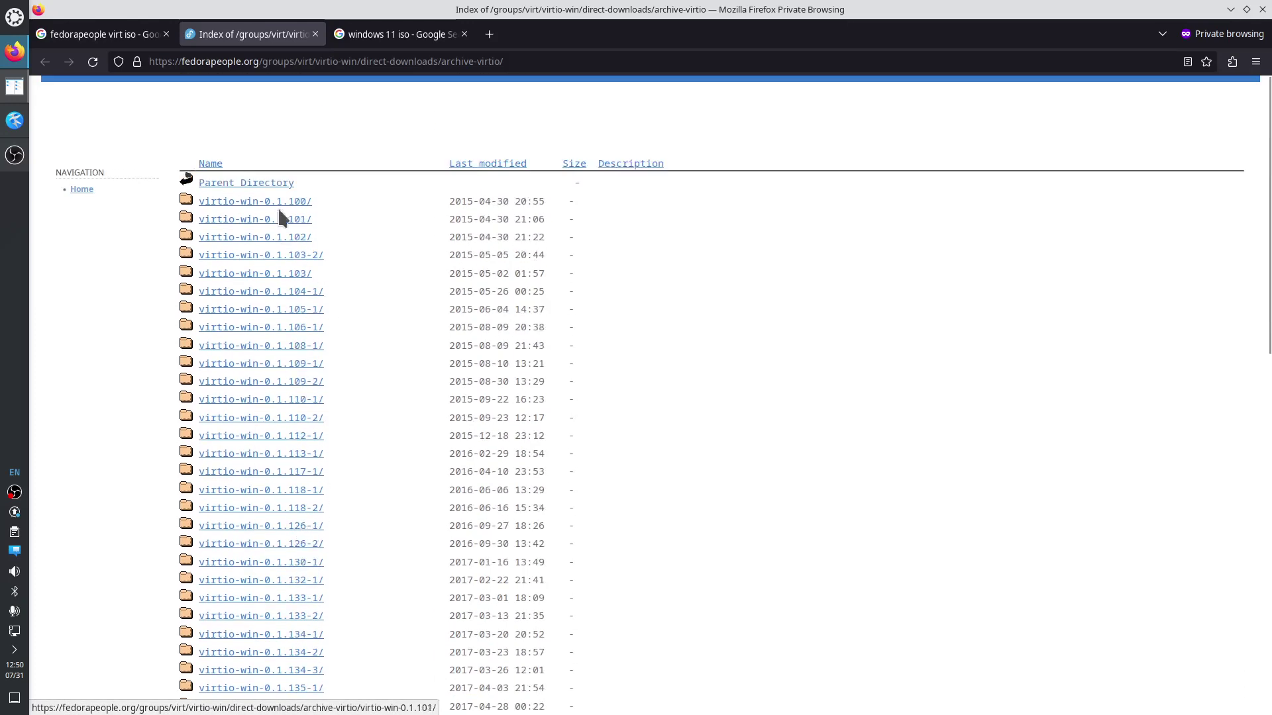
{"action": "left_click", "coordinate": [269, 185]}
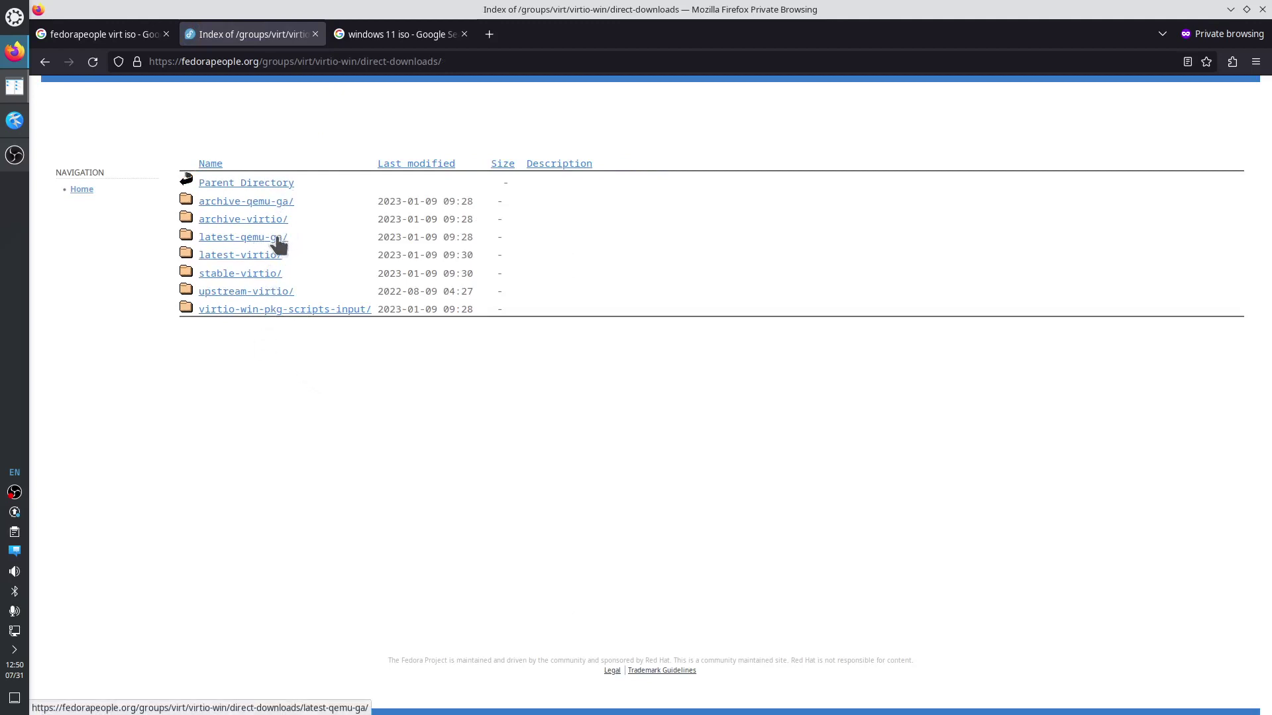
- Open the latest-virtio folder, note the release date and 510M size, and download virtio-win.iso
{"action": "left_click", "coordinate": [244, 260]}
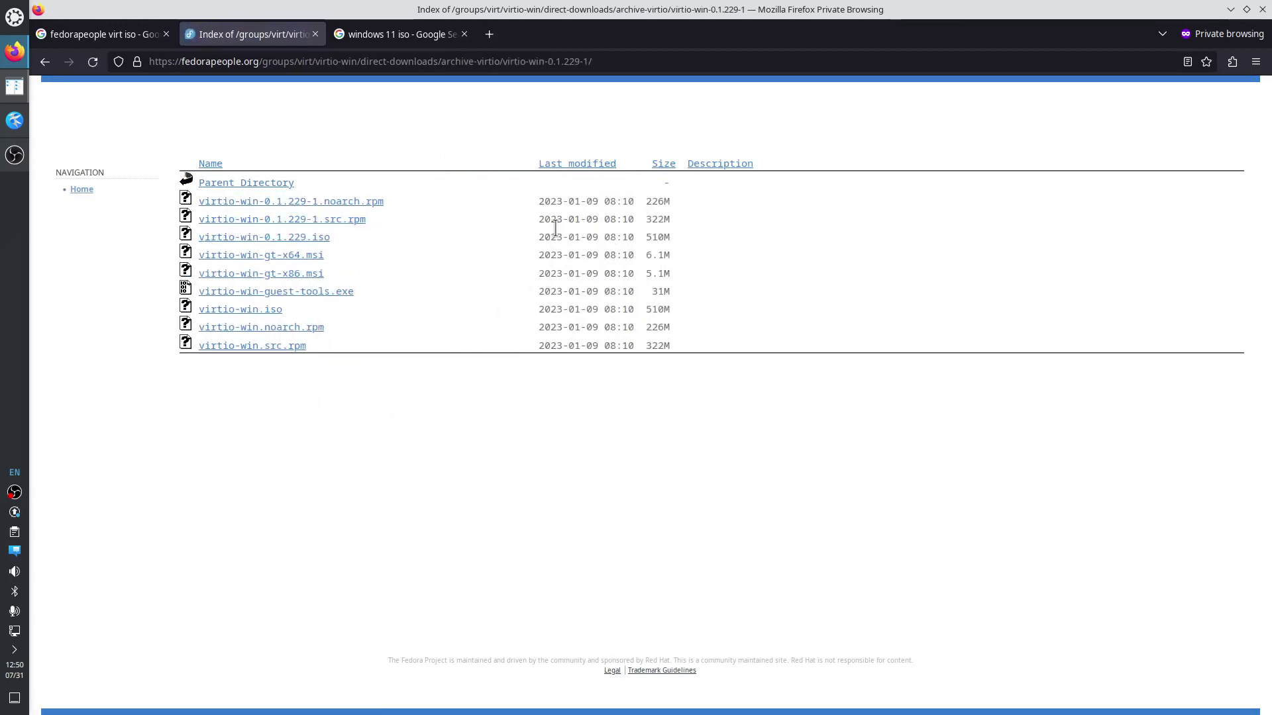
{"action": "left_click_drag", "start_coordinate": [586, 199], "coordinate": [544, 199]}
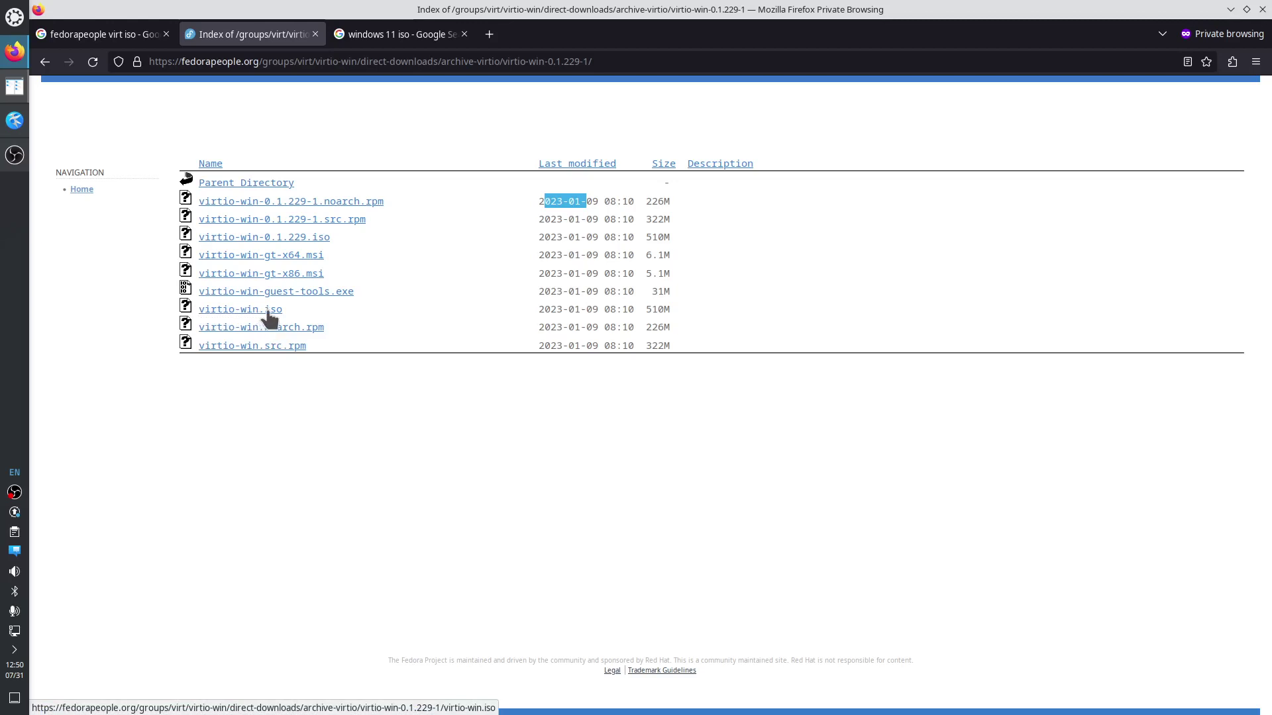
{"action": "left_click_drag", "start_coordinate": [640, 309], "coordinate": [681, 306]}
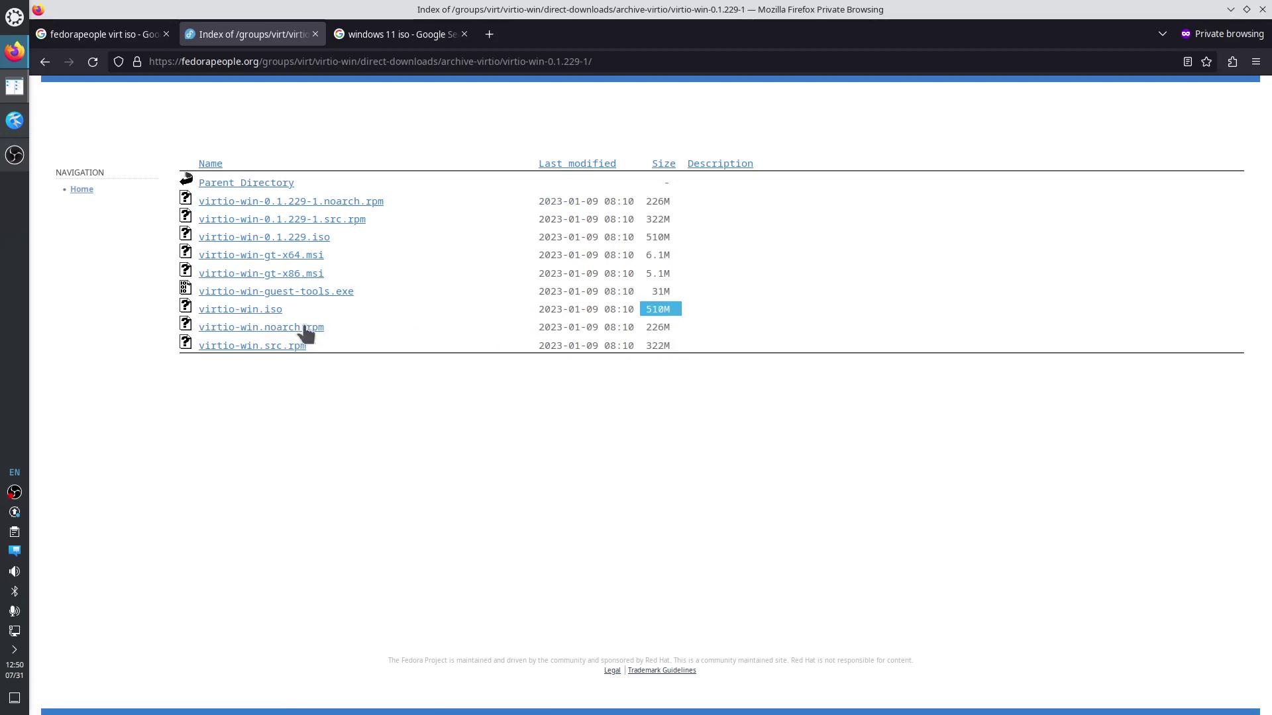
{"action": "left_click", "coordinate": [250, 311]}
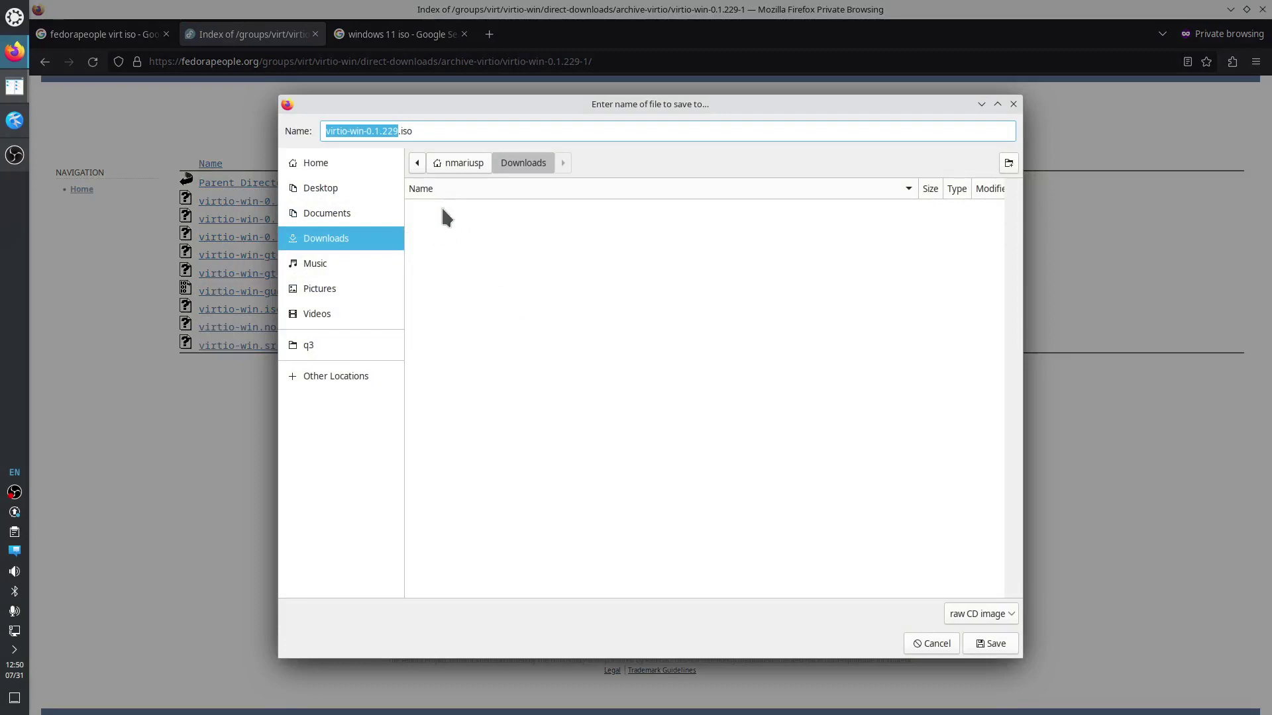
- Save virtio-win-0.1.229.iso into work/to_delete/iso, check its download progress, and open the launcher
{"action": "left_click", "coordinate": [463, 166]}
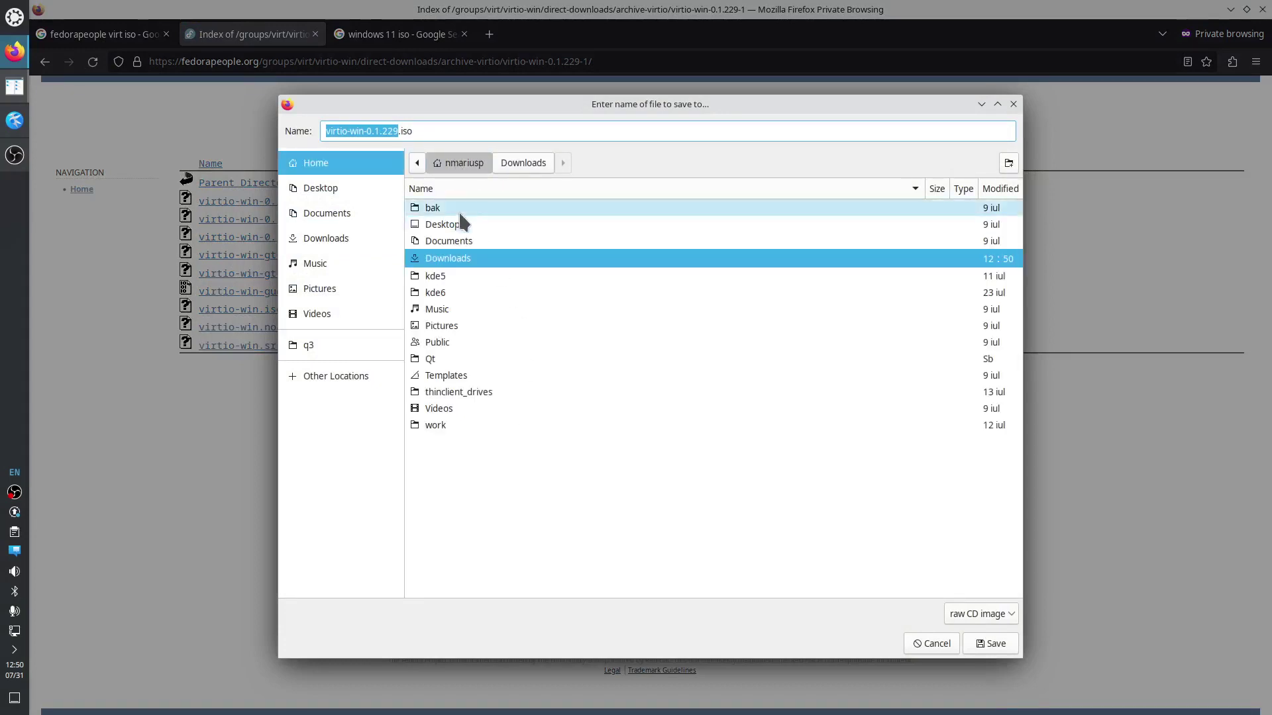
{"action": "double_click", "coordinate": [452, 422]}
{"action": "double_click", "coordinate": [446, 242]}
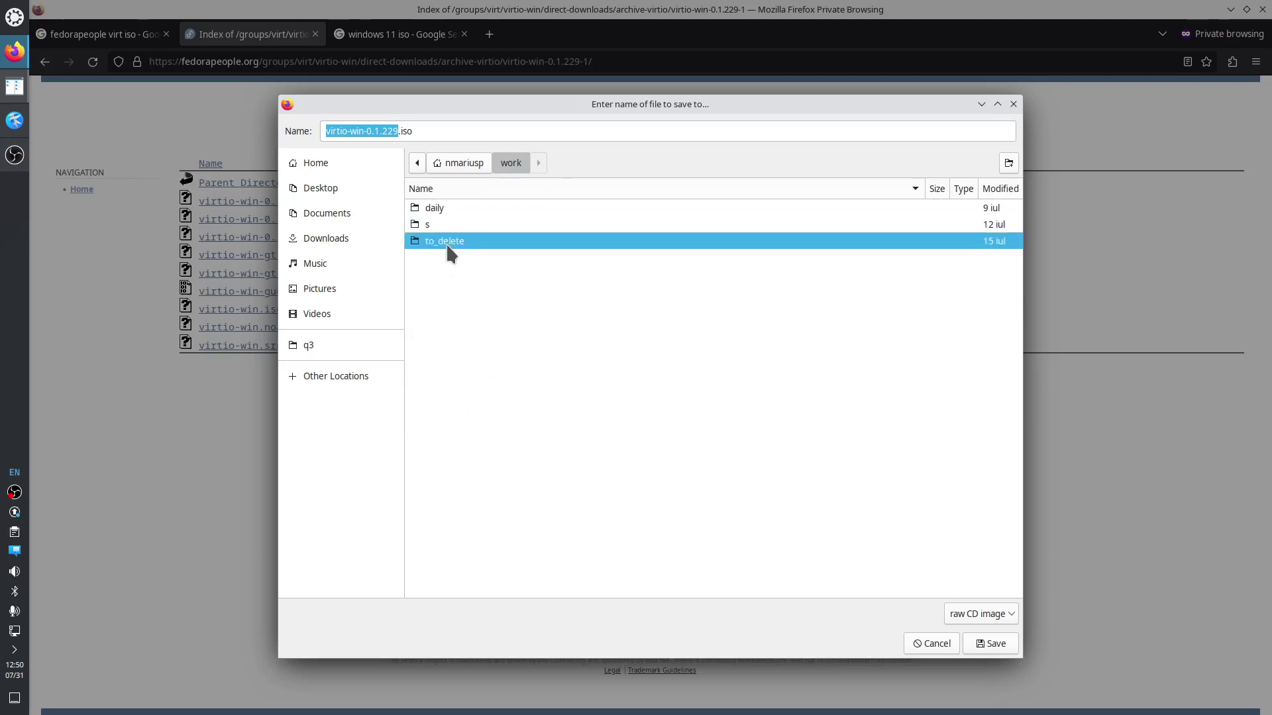
{"action": "double_click", "coordinate": [448, 209]}
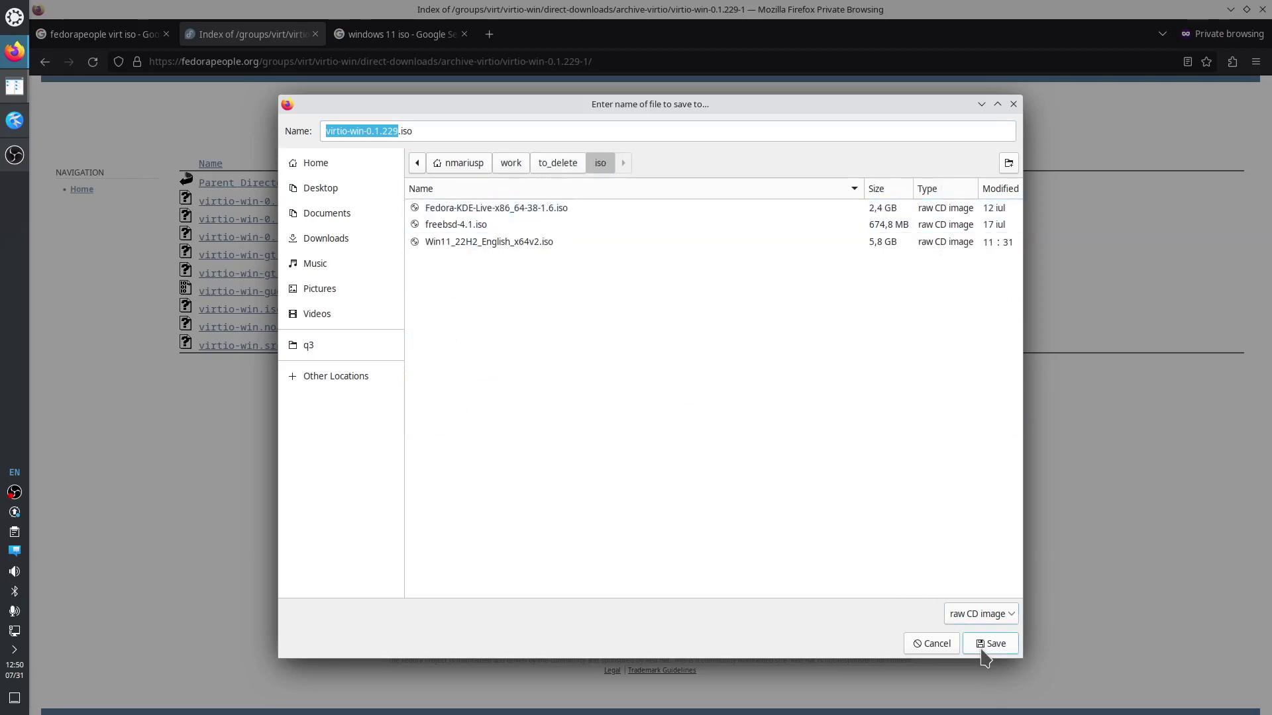
{"action": "key", "text": "Return"}
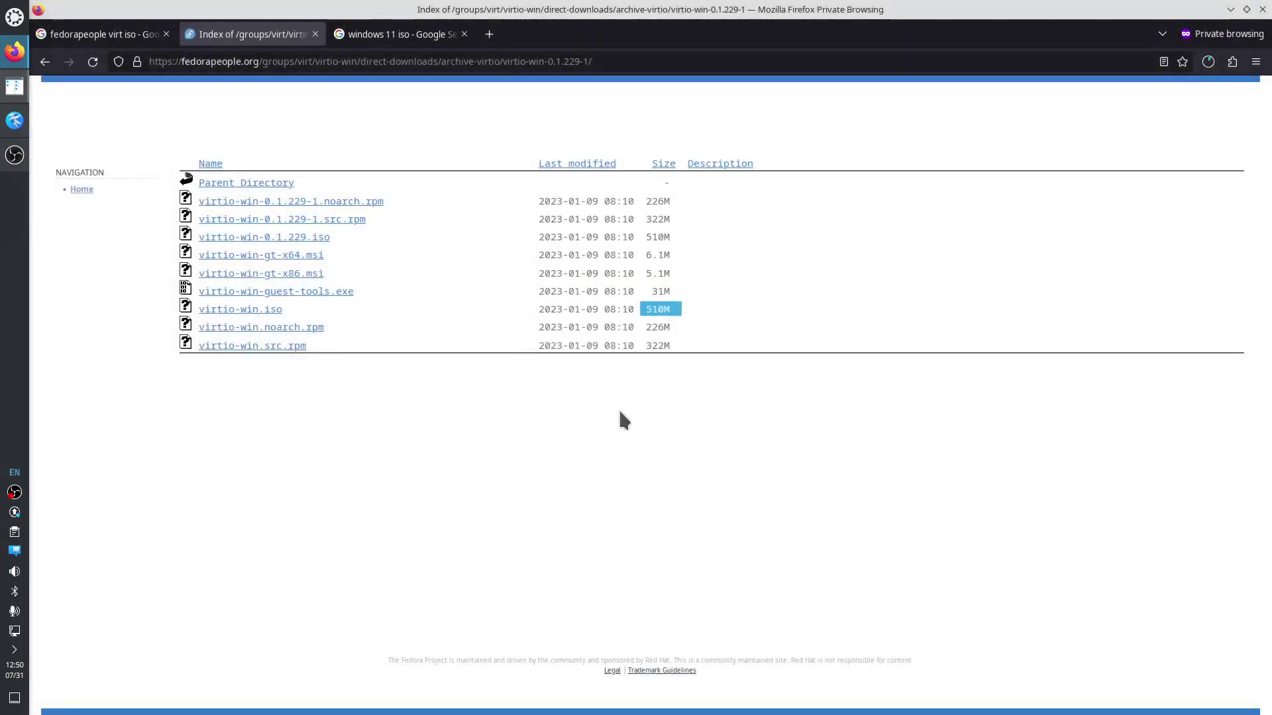
{"action": "left_click", "coordinate": [1208, 62]}
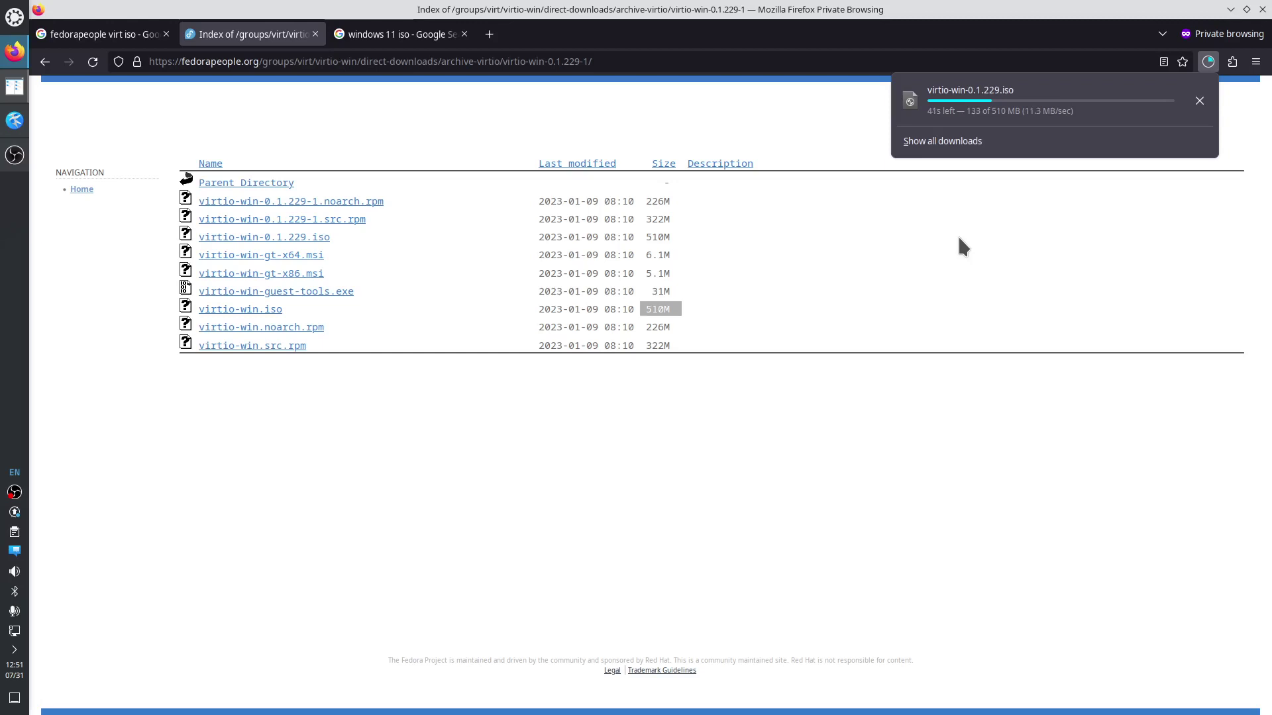
{"action": "left_click", "coordinate": [15, 20]}
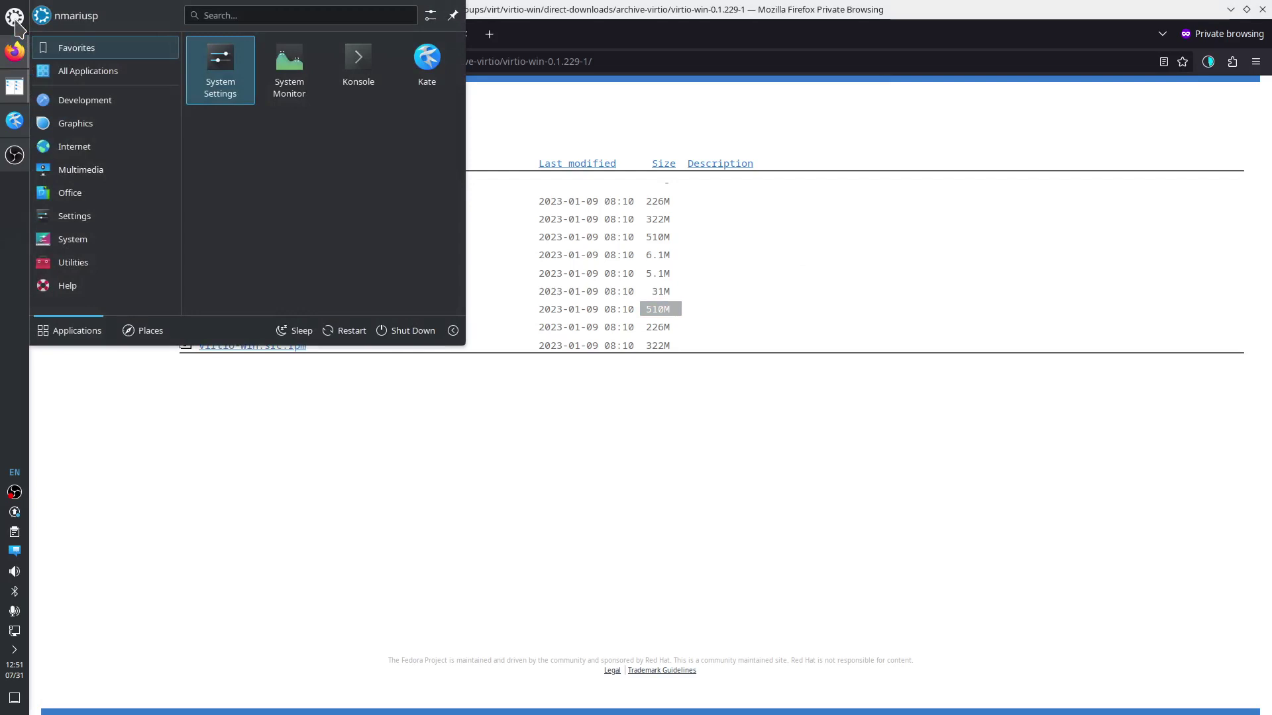
- Launch Virtual Machine Manager via a 'vir' search and choose File > New Virtual Machine
{"action": "type", "text": "vir"}
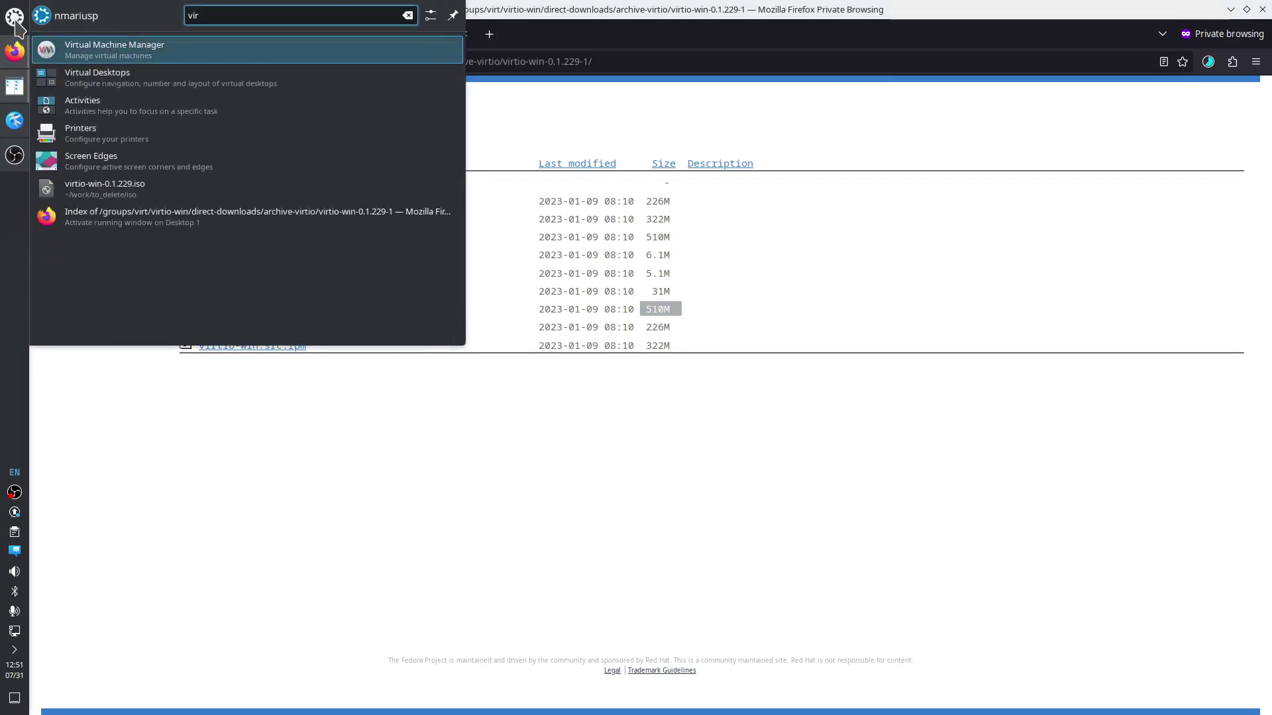
{"action": "key", "text": "Return"}
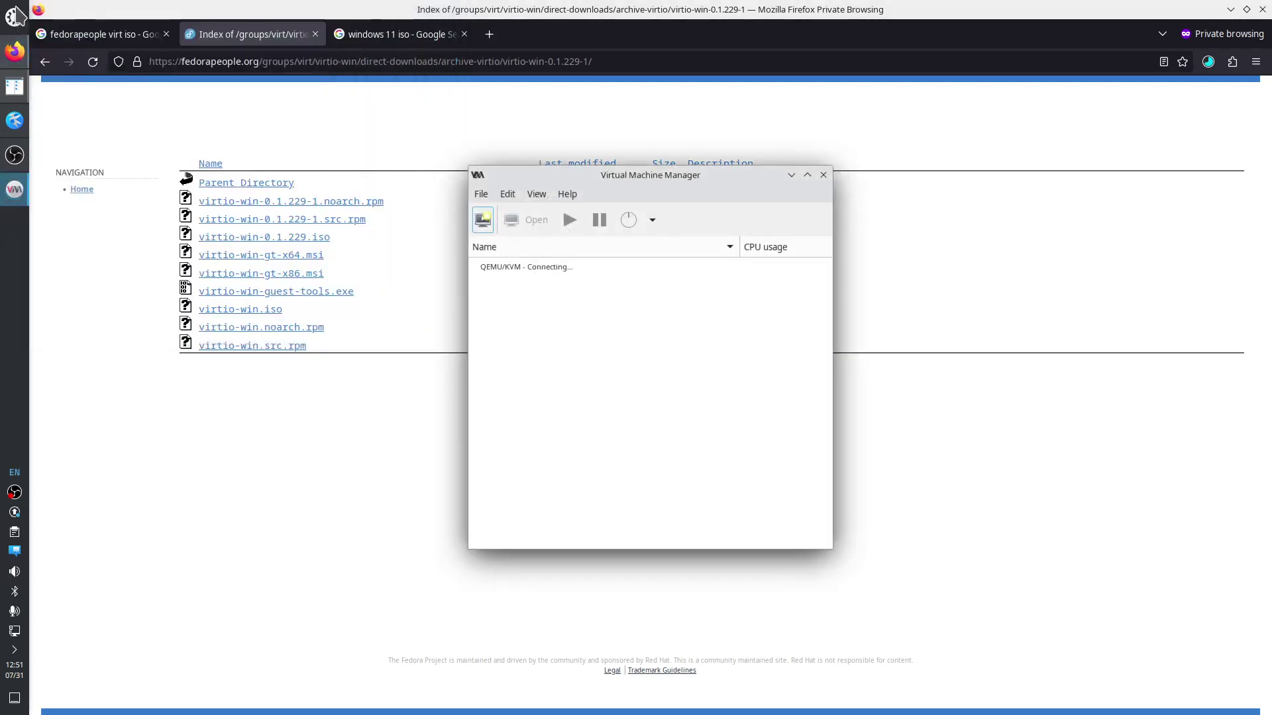
{"action": "left_click", "coordinate": [487, 196]}
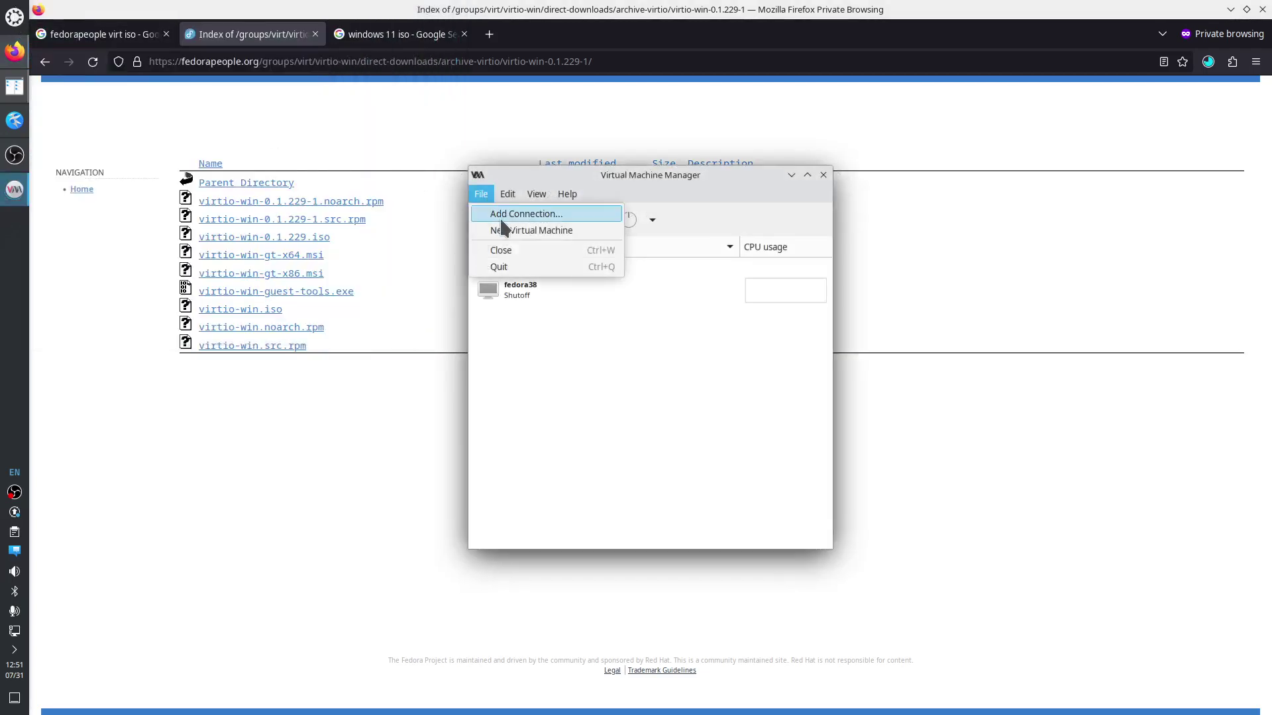
{"action": "left_click", "coordinate": [530, 228]}
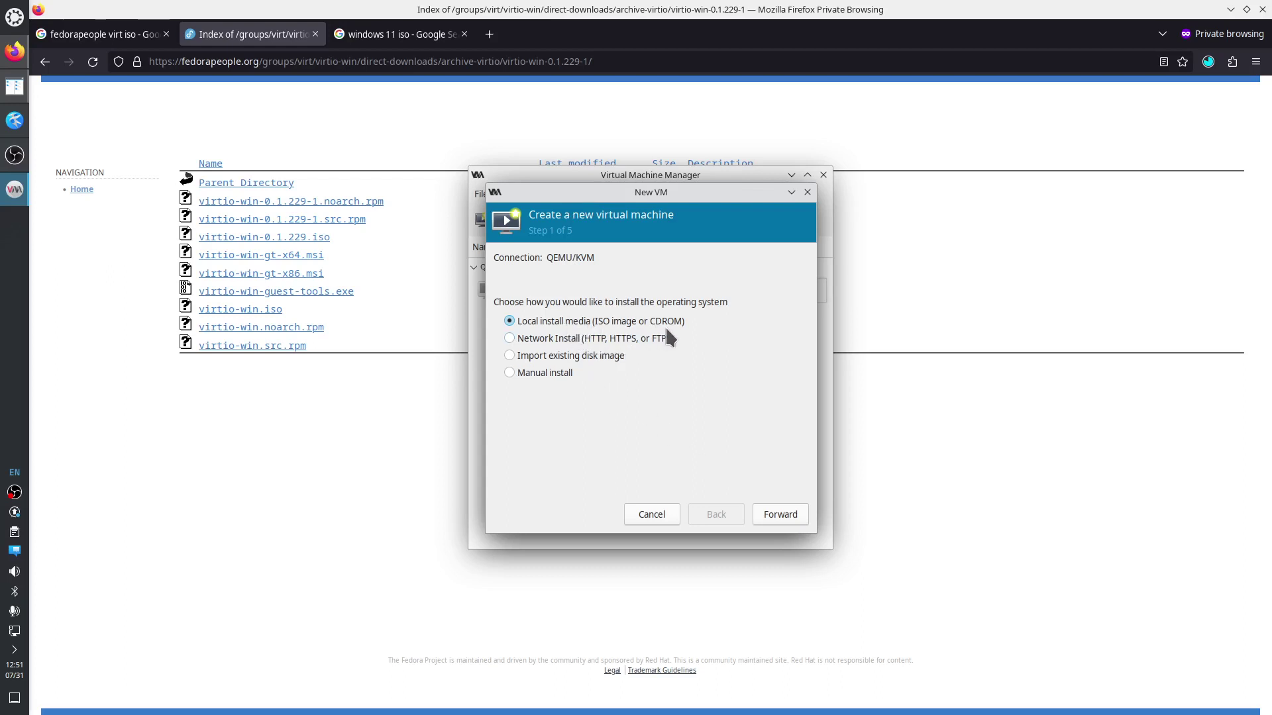
- Pick Win11_22H2_English_x64v2.iso from the refreshed iso pool as local install media and continue
{"action": "left_click", "coordinate": [779, 516]}
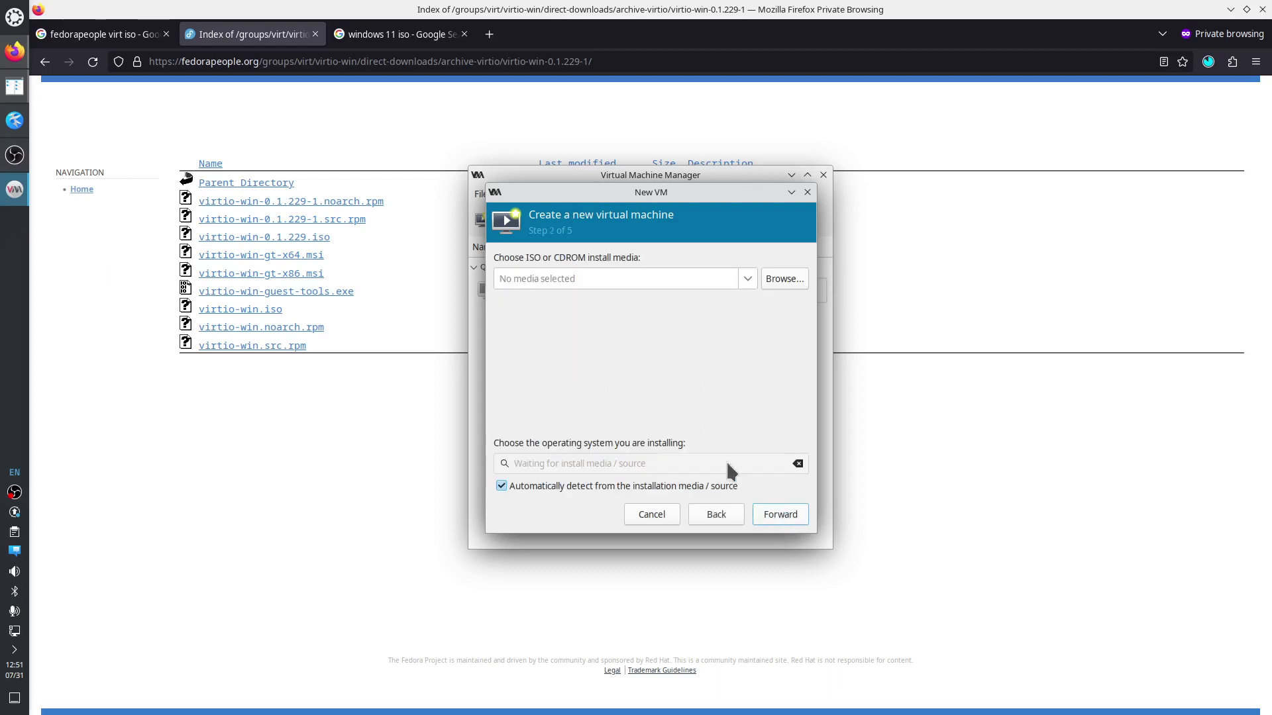
{"action": "left_click", "coordinate": [782, 287]}
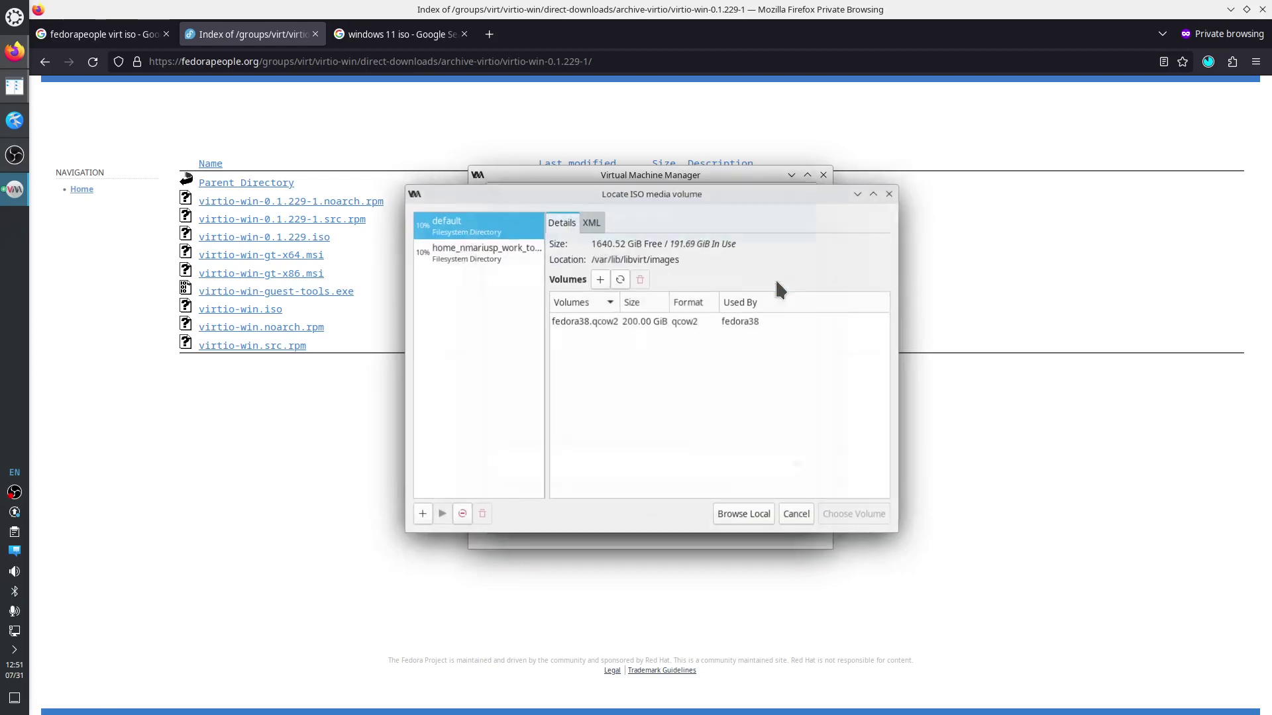
{"action": "left_click", "coordinate": [493, 255]}
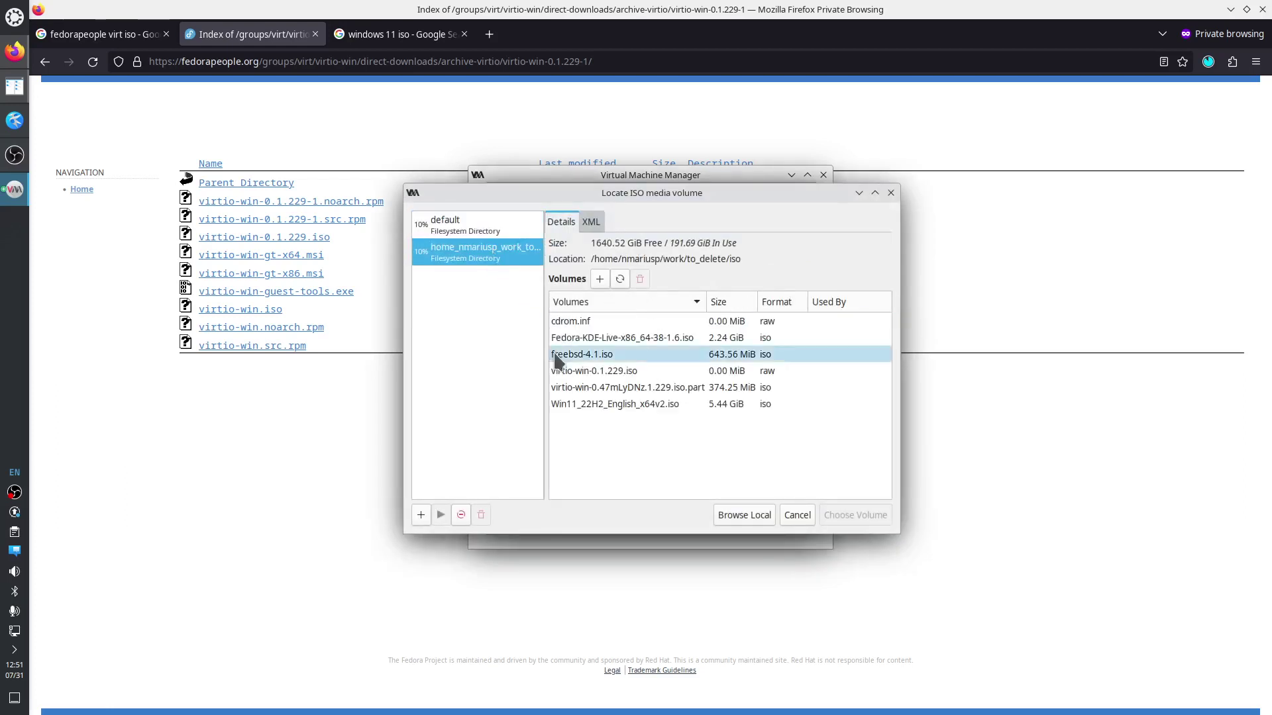
{"action": "left_click", "coordinate": [620, 279]}
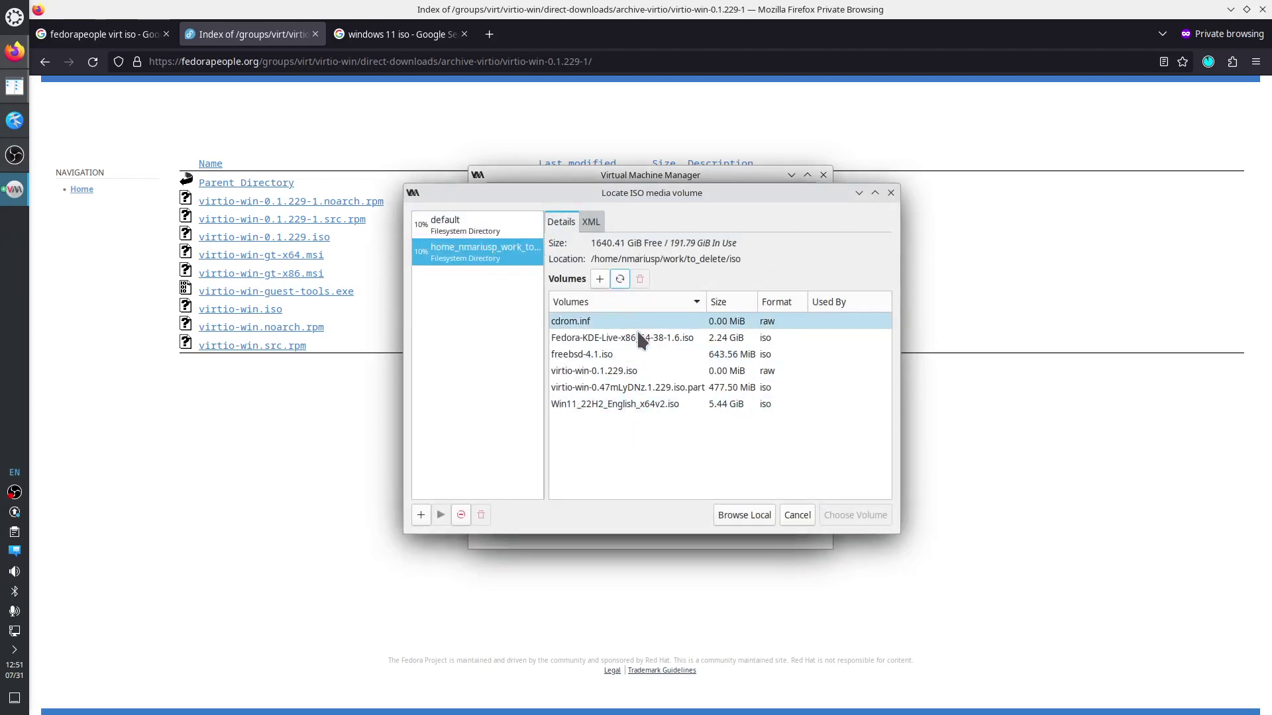
{"action": "left_click", "coordinate": [602, 408]}
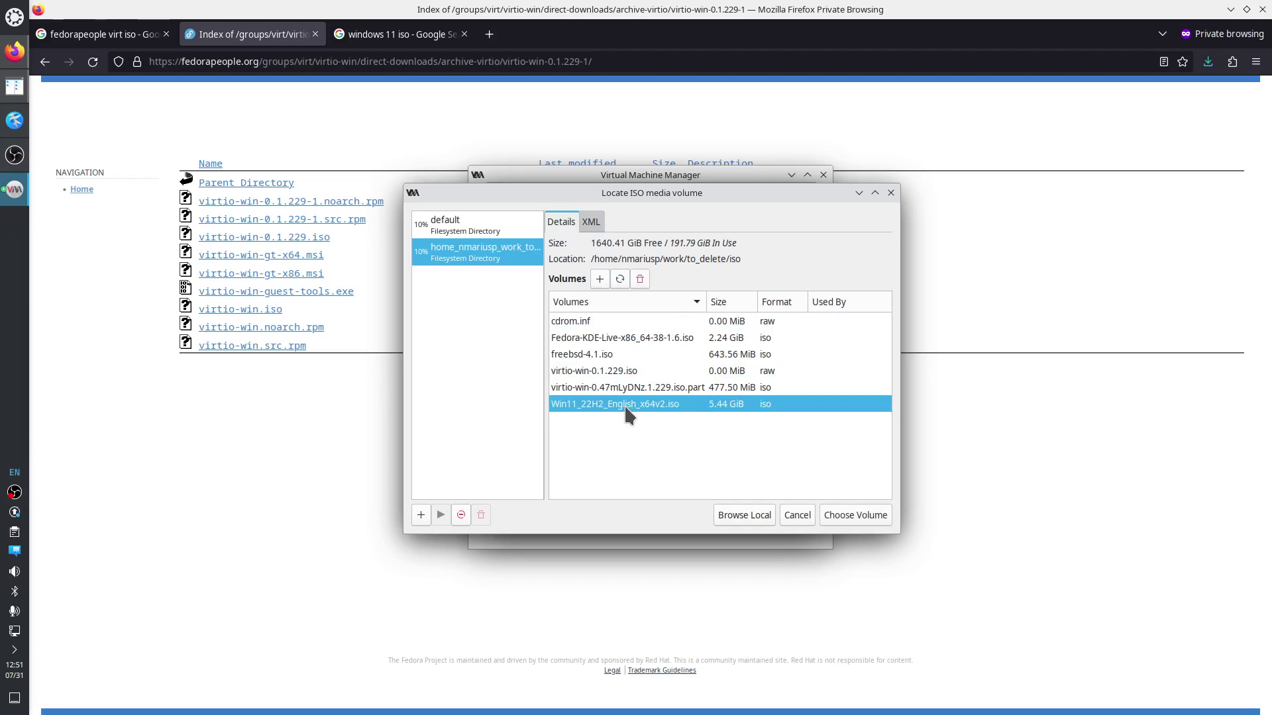
{"action": "left_click", "coordinate": [854, 516]}
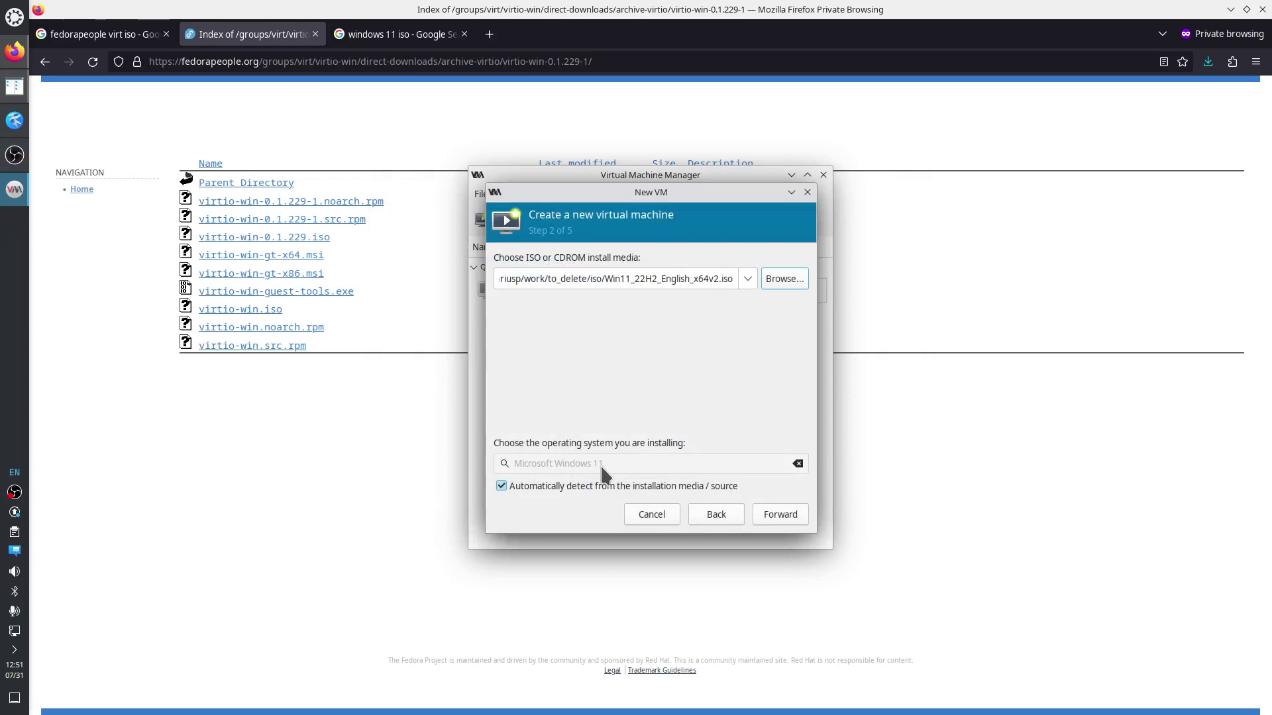
{"action": "left_click", "coordinate": [774, 515]}
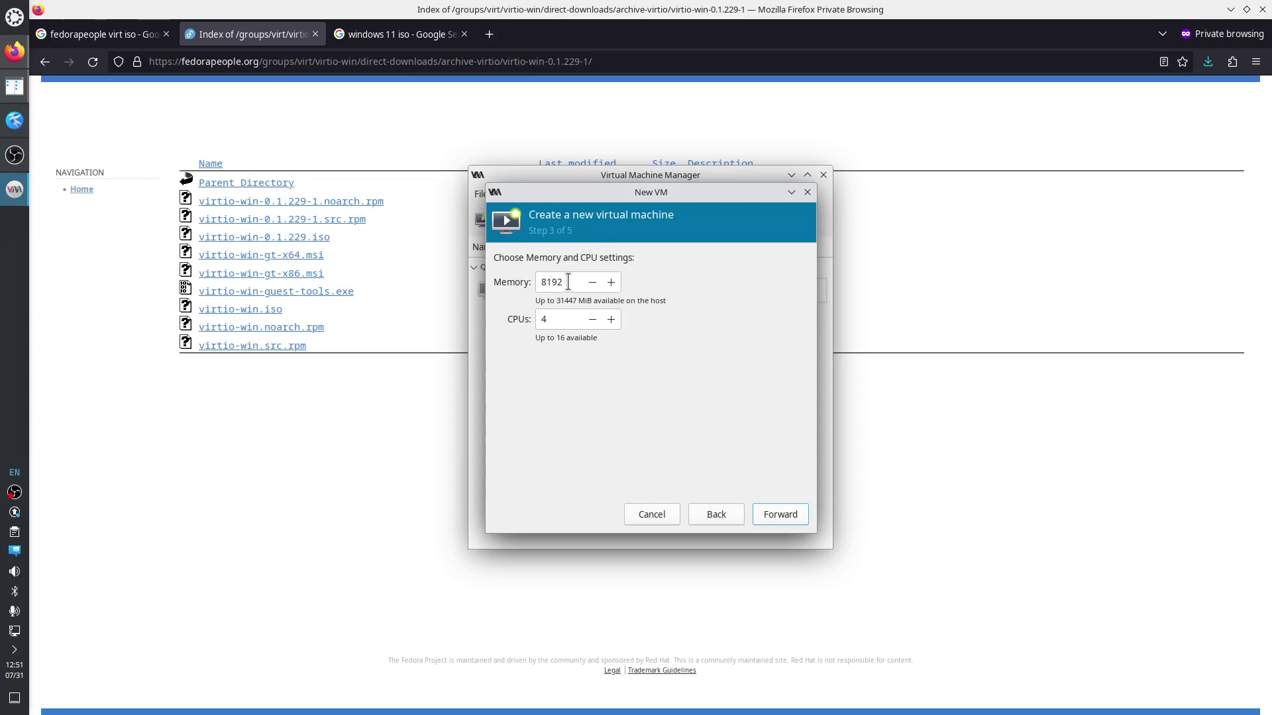
- Replace memory 8192 MiB with 10240 and the CPU count 4 with 14
{"action": "left_click_drag", "start_coordinate": [568, 282], "coordinate": [535, 278]}
{"action": "left_click_drag", "start_coordinate": [568, 320], "coordinate": [533, 320]}
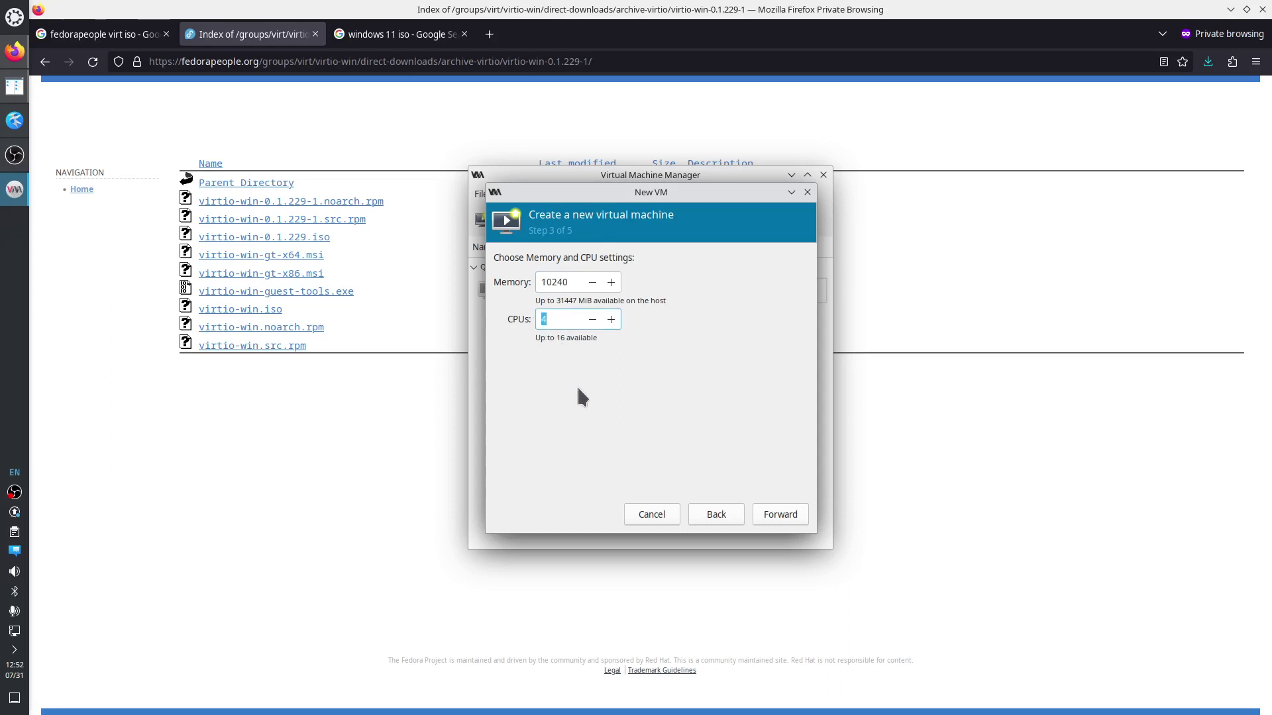
{"action": "type", "text": "14"}
- Change the disk size from 128 GiB to 300 GiB
{"action": "left_click", "coordinate": [780, 516]}
{"action": "left_click_drag", "start_coordinate": [560, 303], "coordinate": [502, 296]}
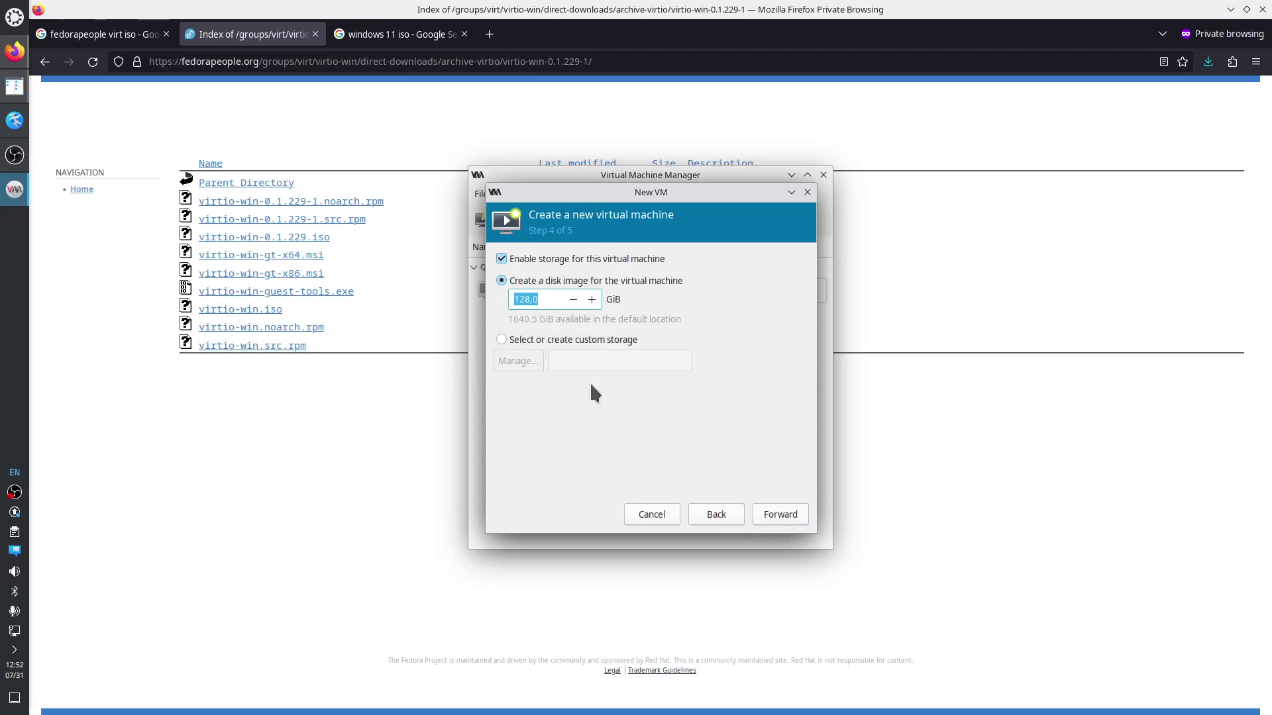
{"action": "type", "text": "250"}
{"action": "left_click_drag", "start_coordinate": [542, 298], "coordinate": [491, 296]}
- Keep the name win11, tick 'Customize configuration before install', and finish the wizard
{"action": "left_click", "coordinate": [769, 511]}
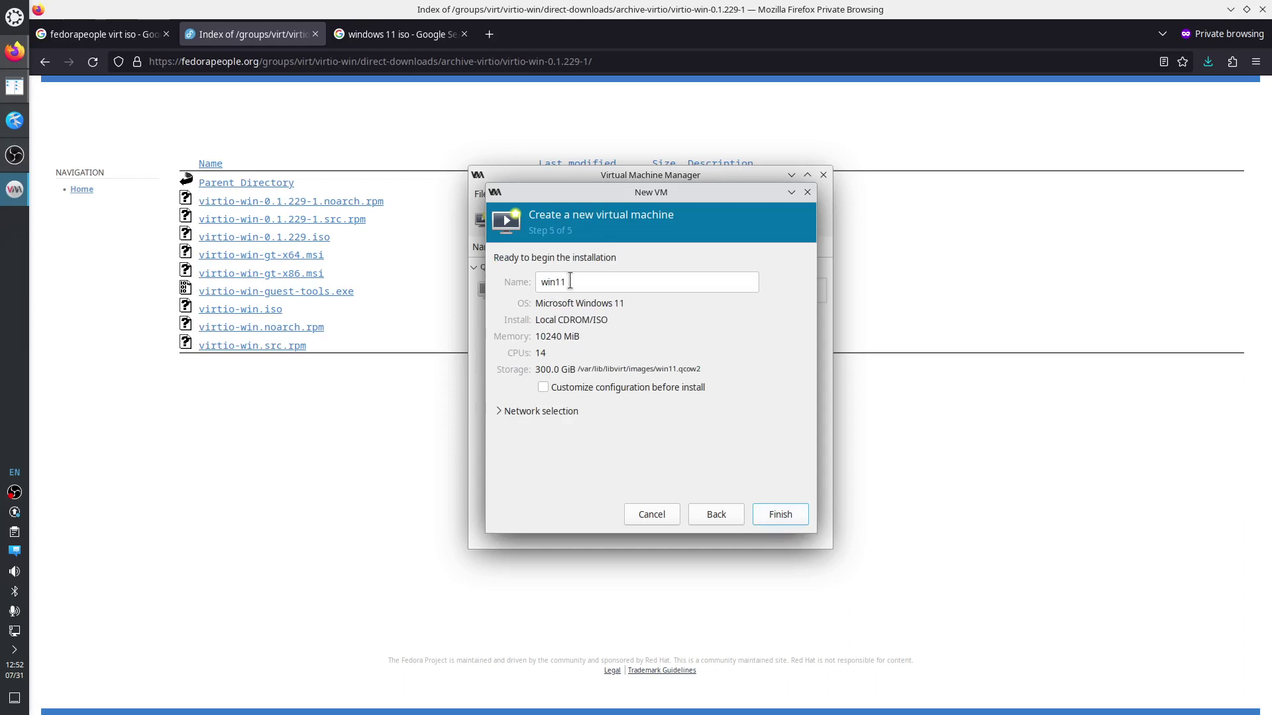
{"action": "left_click", "coordinate": [542, 388]}
{"action": "left_click", "coordinate": [780, 514]}
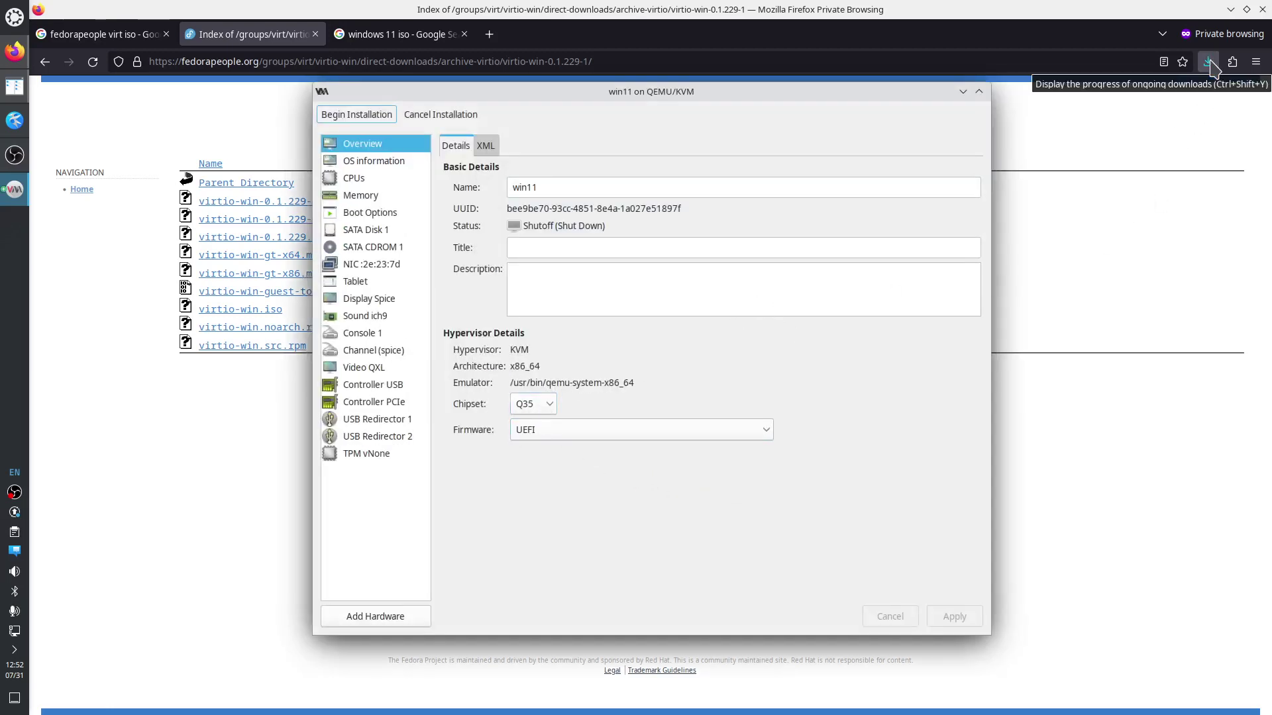
- Hide Firefox, review the existing CD-ROM, and add new storage hardware of type CDROM
{"action": "left_click", "coordinate": [1230, 10]}
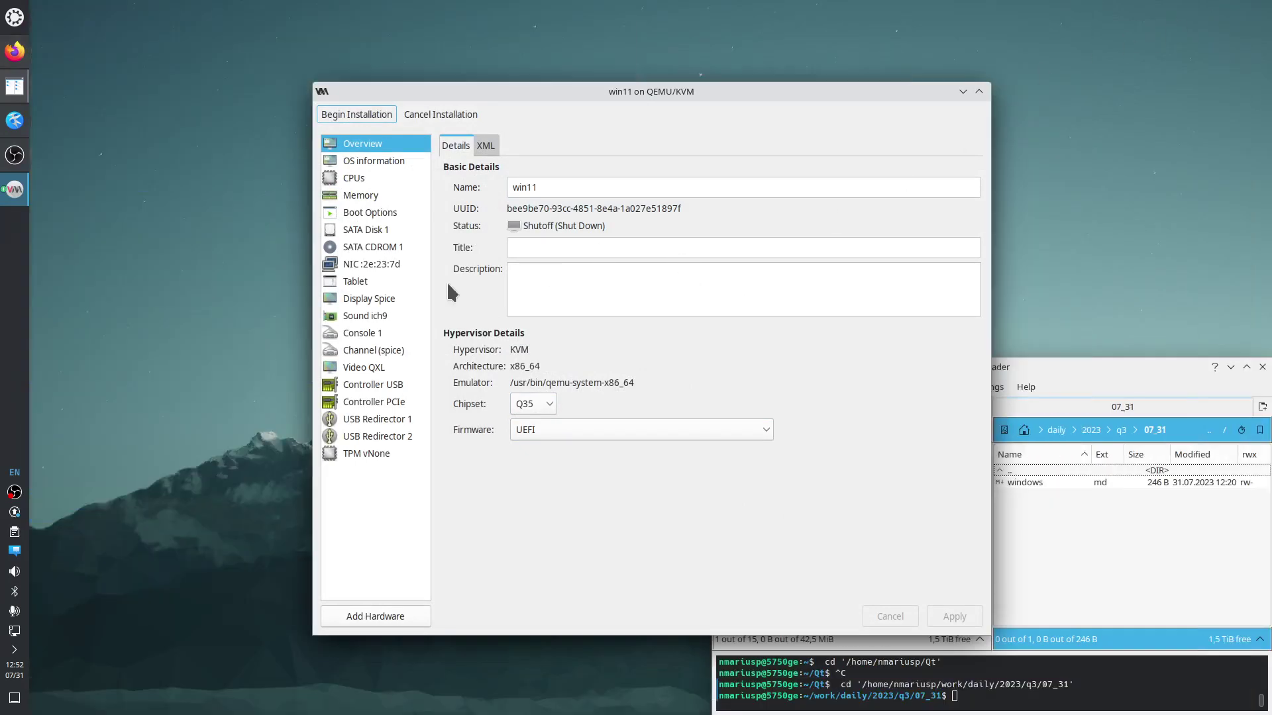
{"action": "left_click", "coordinate": [384, 248]}
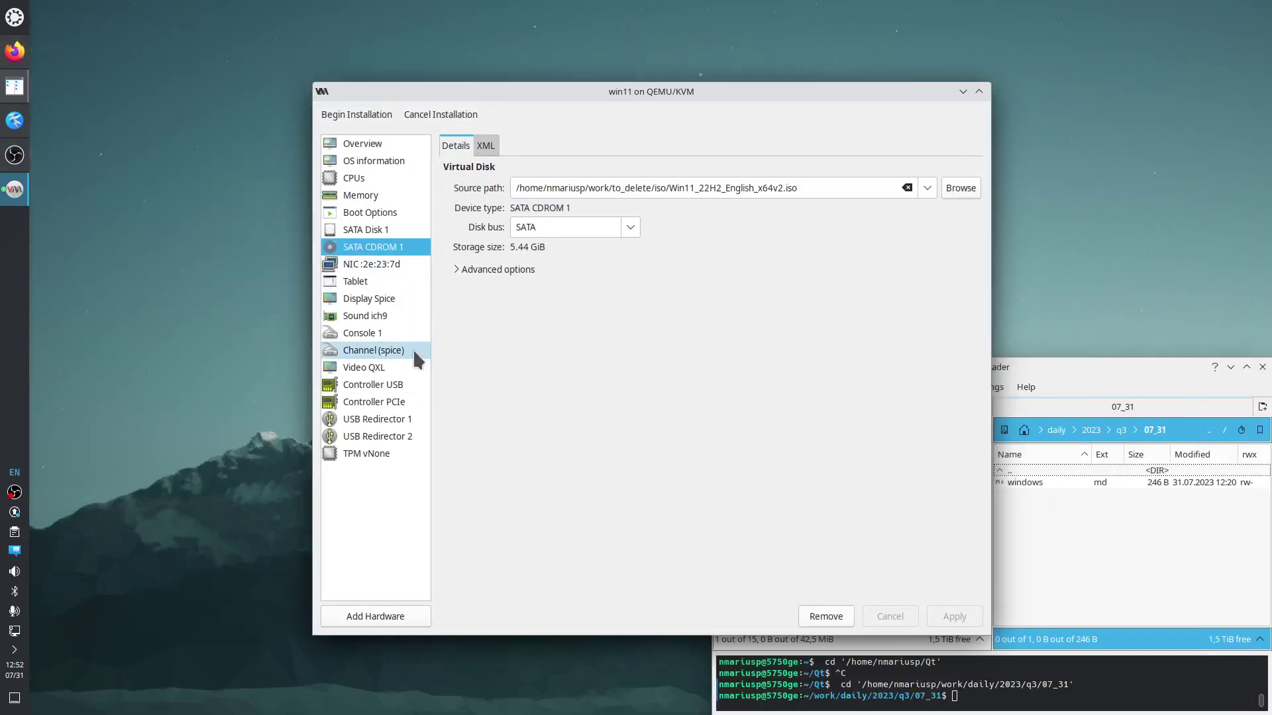
{"action": "left_click", "coordinate": [386, 619]}
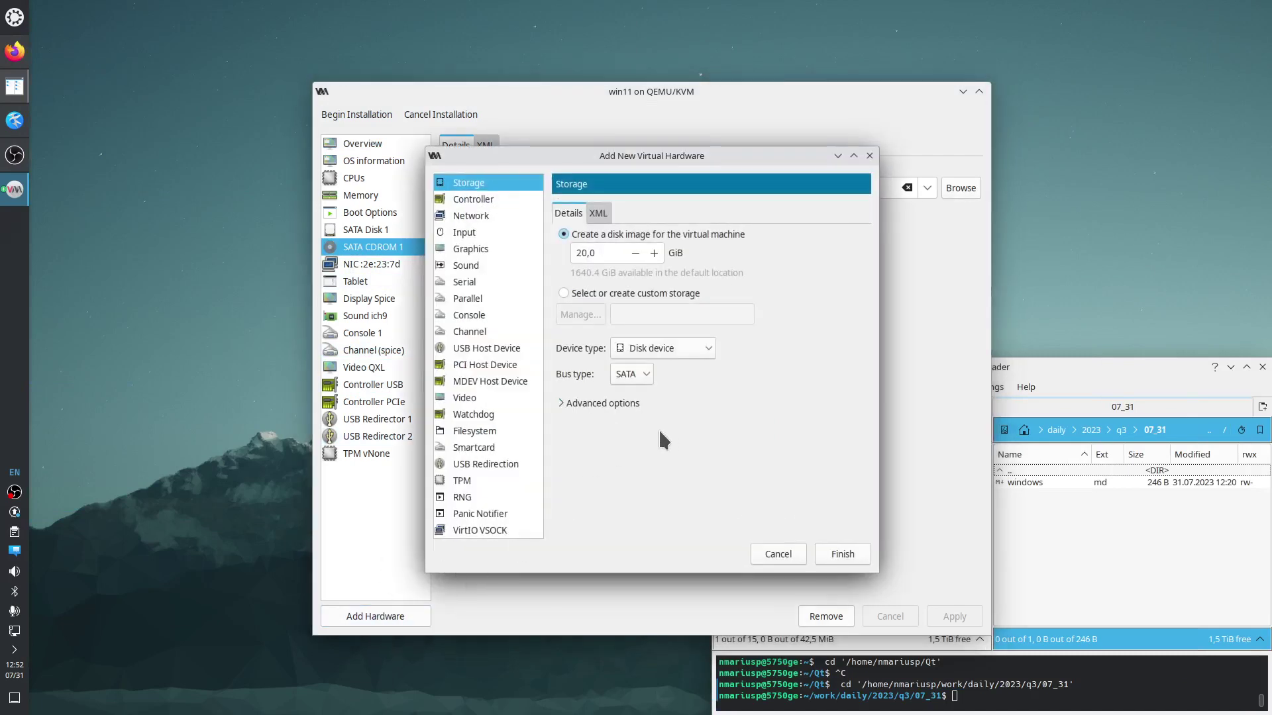
{"action": "left_click", "coordinate": [678, 347]}
{"action": "left_click", "coordinate": [679, 371]}
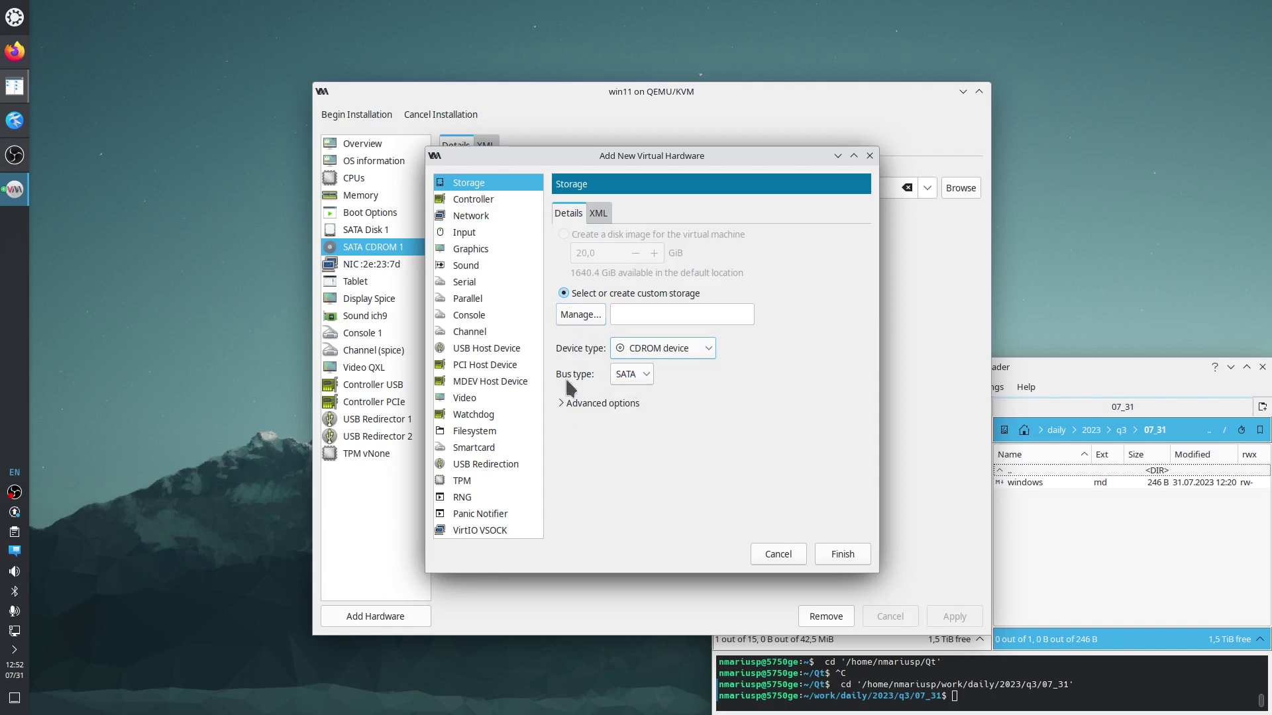
- Use virtio-win-0.1.229.iso from the refreshed iso pool as the new drive's source
{"action": "left_click", "coordinate": [580, 315]}
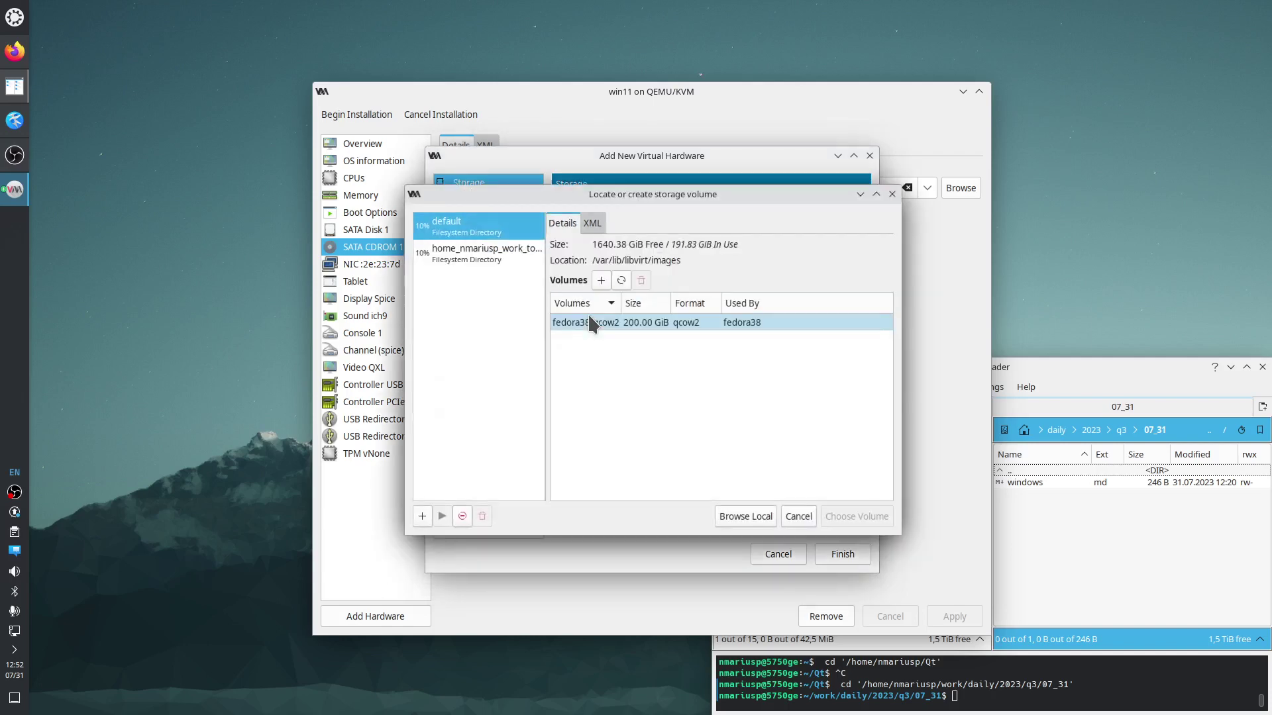
{"action": "left_click", "coordinate": [483, 254]}
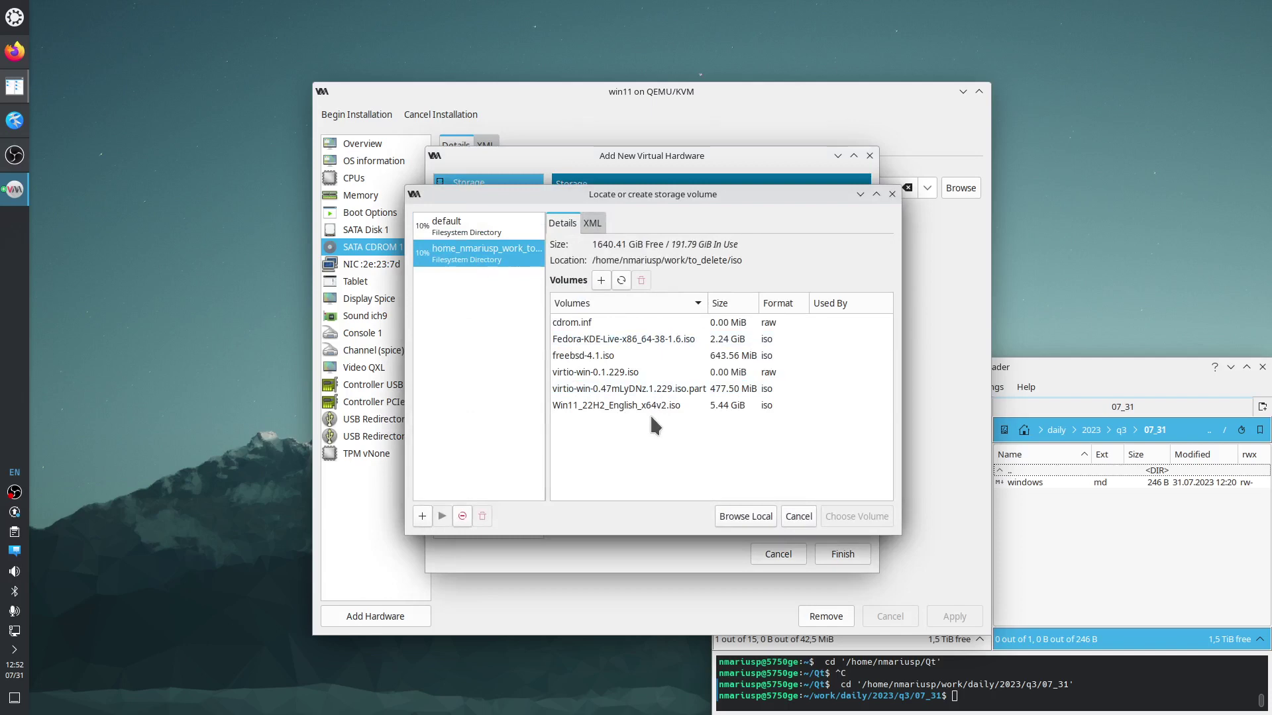
{"action": "left_click", "coordinate": [621, 280]}
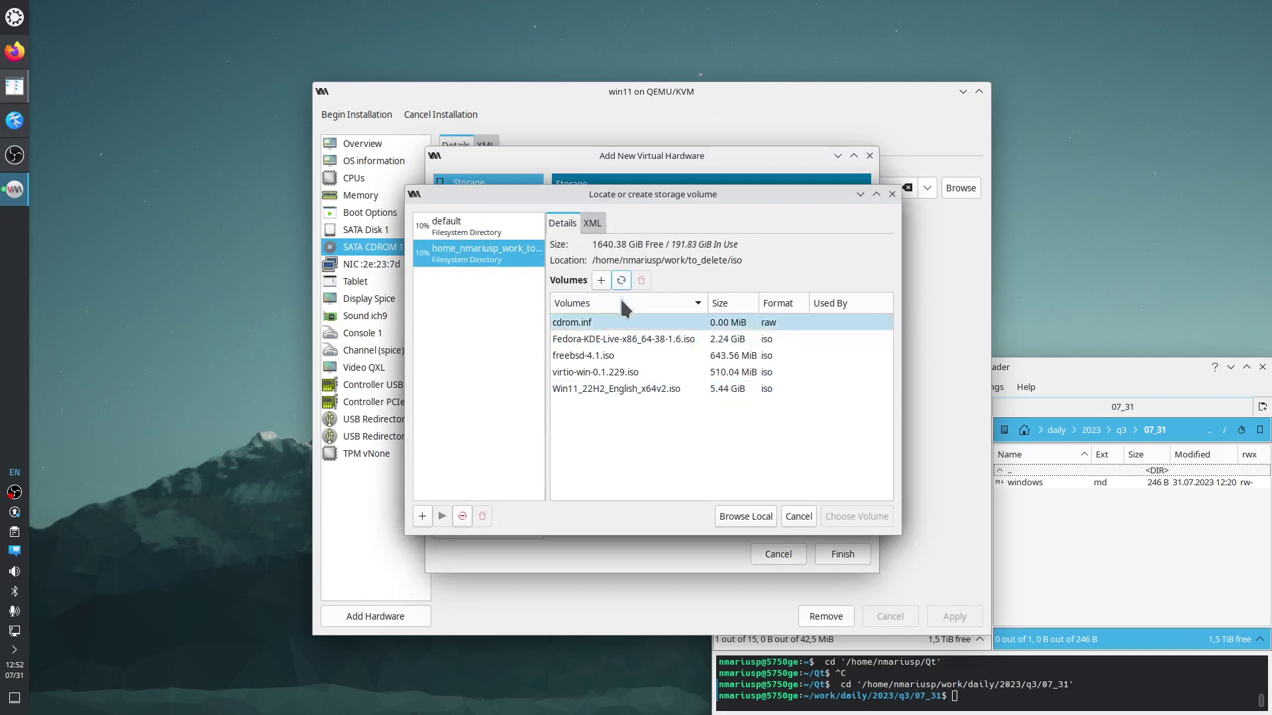
{"action": "left_click", "coordinate": [608, 375]}
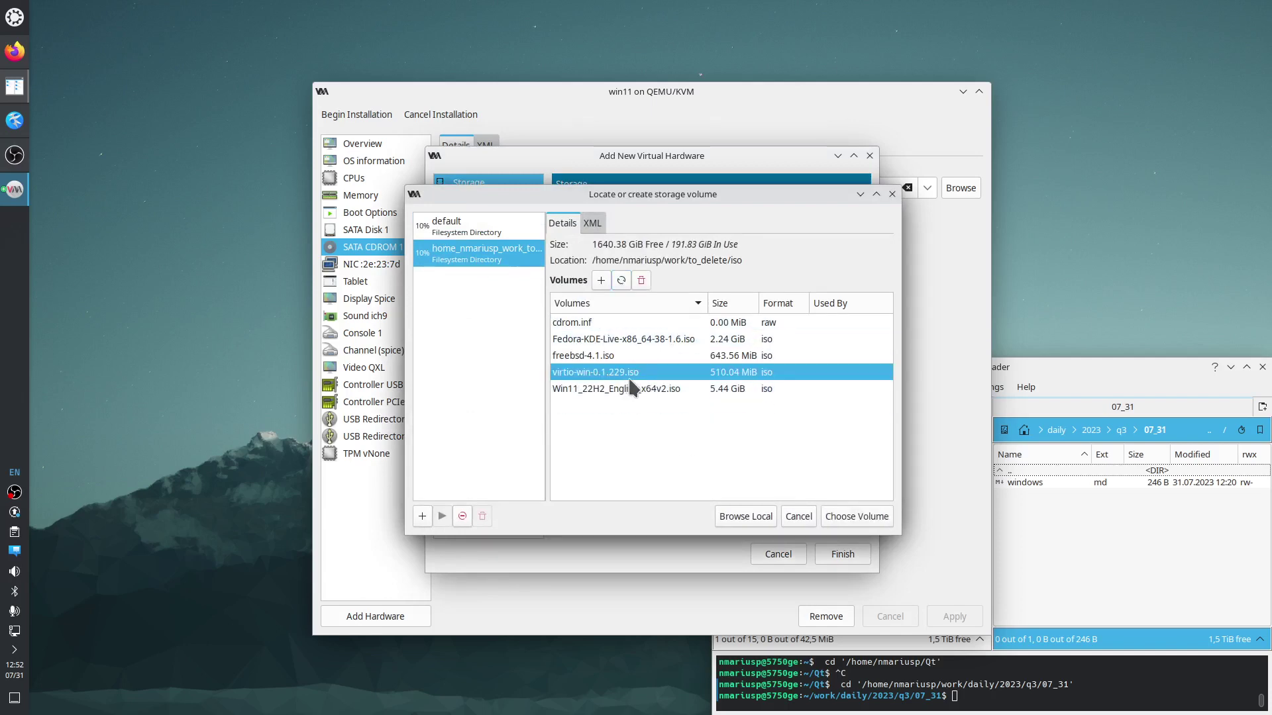
{"action": "left_click", "coordinate": [866, 520]}
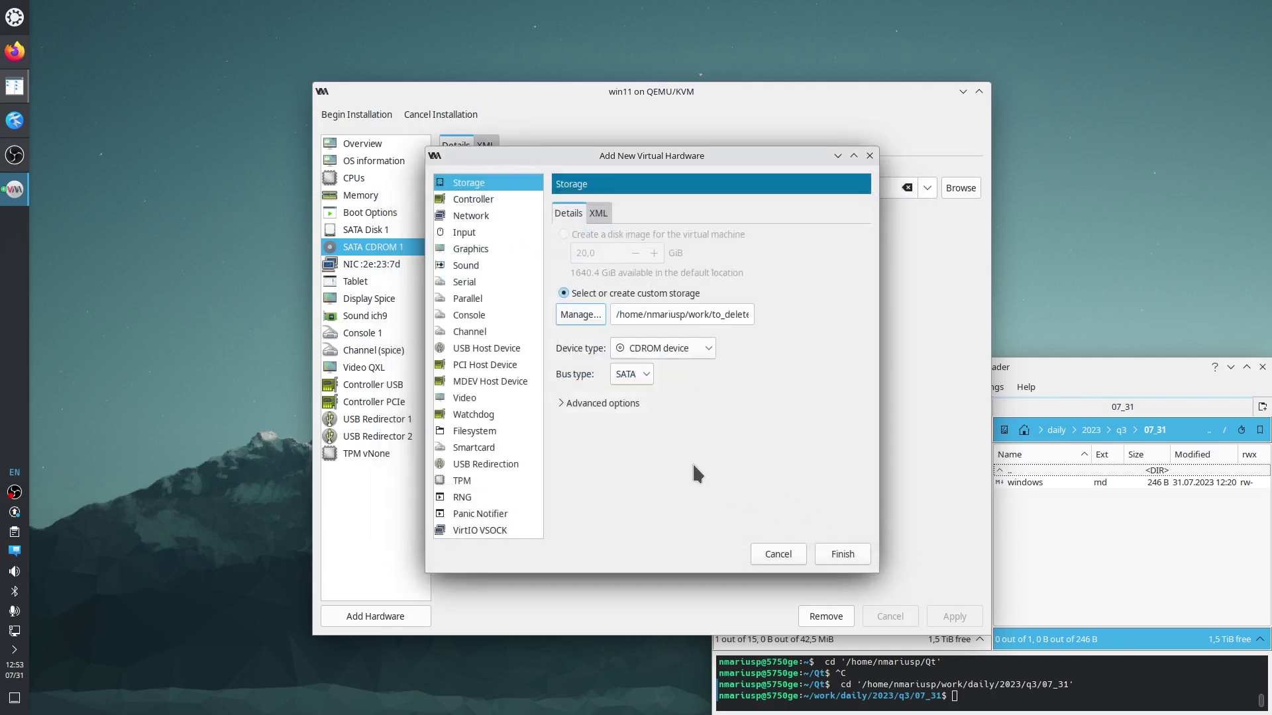
- Keep SATA as the bus type and add the CD-ROM drive to win11
{"action": "left_click", "coordinate": [646, 375]}
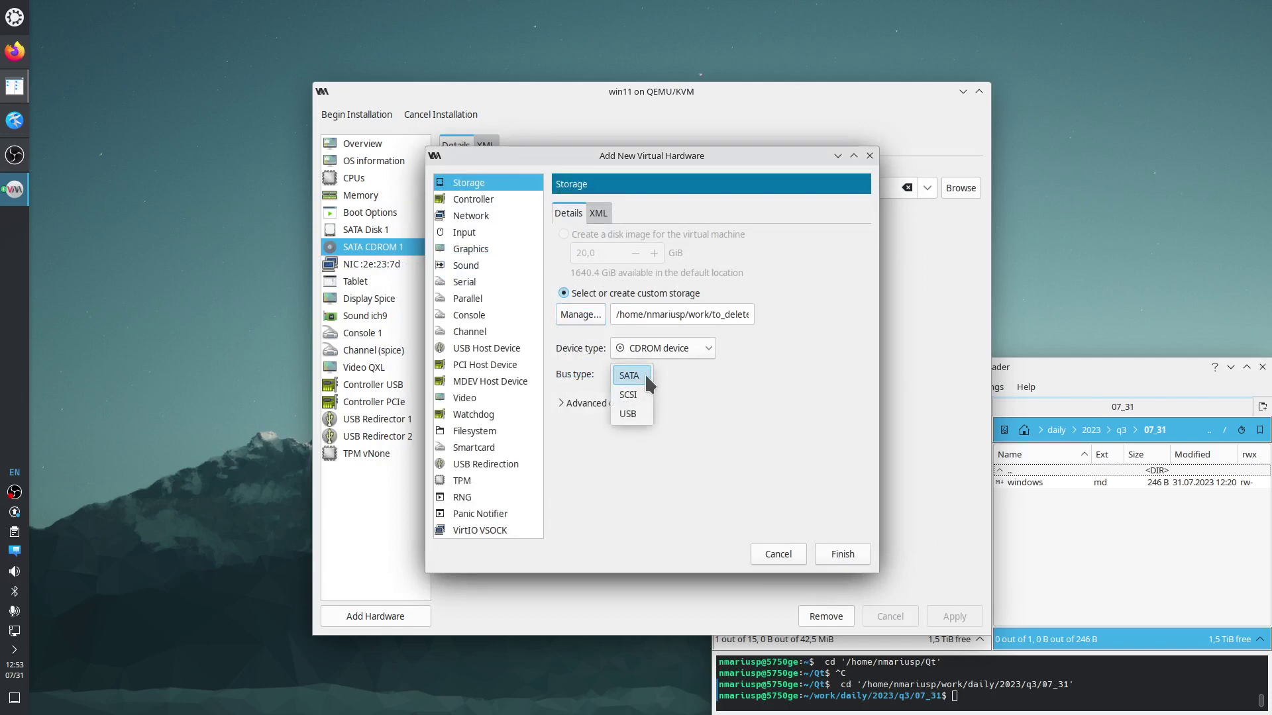
{"action": "left_click", "coordinate": [695, 371]}
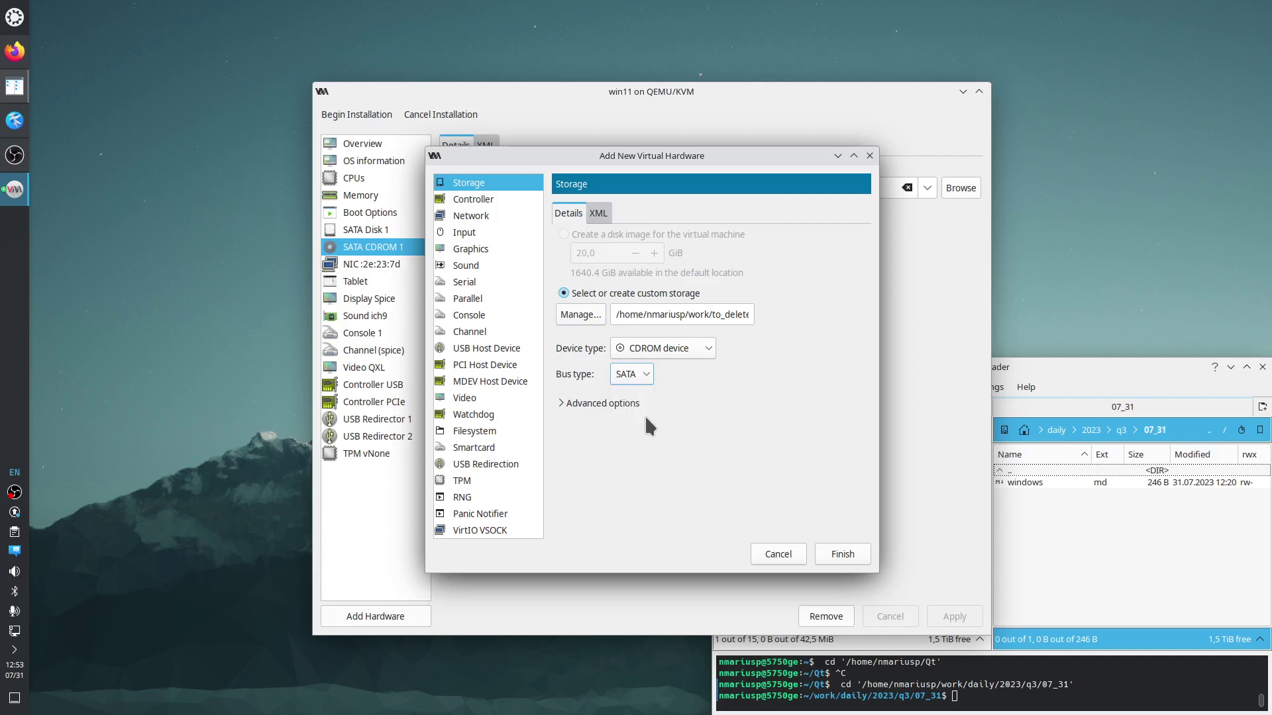
{"action": "left_click", "coordinate": [851, 556]}
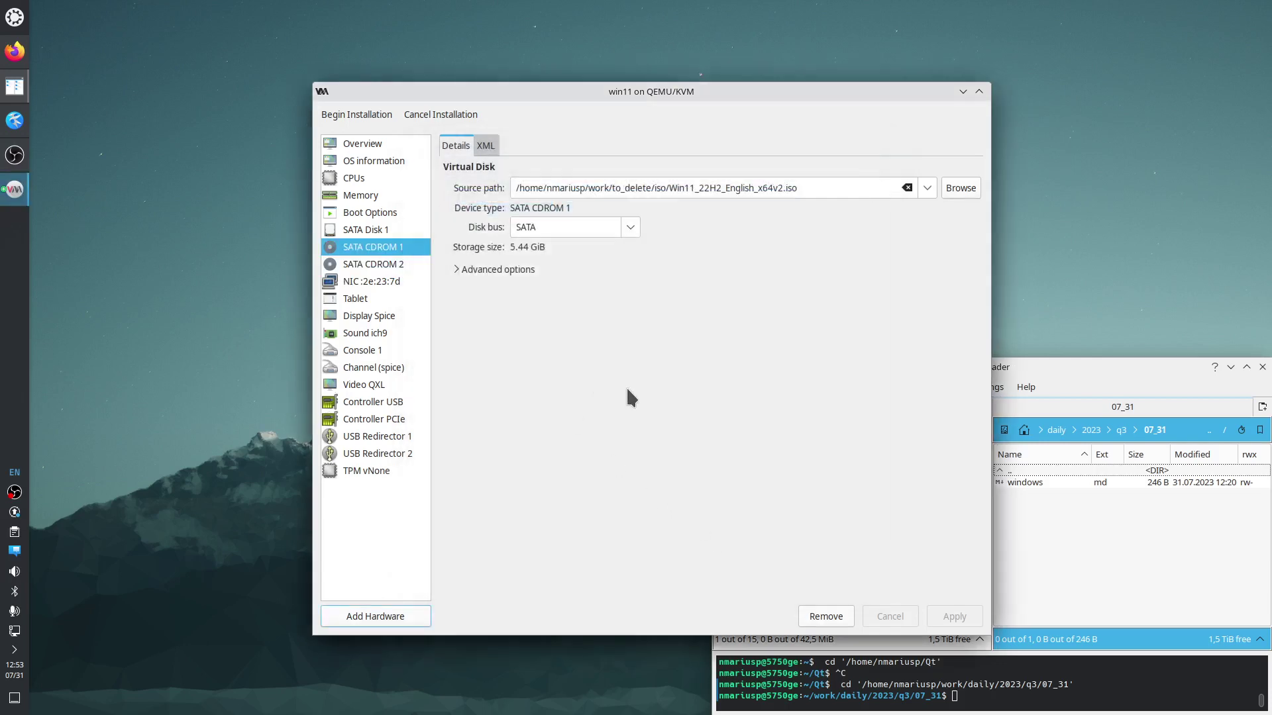
- Review the Overview settings, keeping UEFI firmware and the Q35 chipset unchanged
{"action": "left_click", "coordinate": [369, 147]}
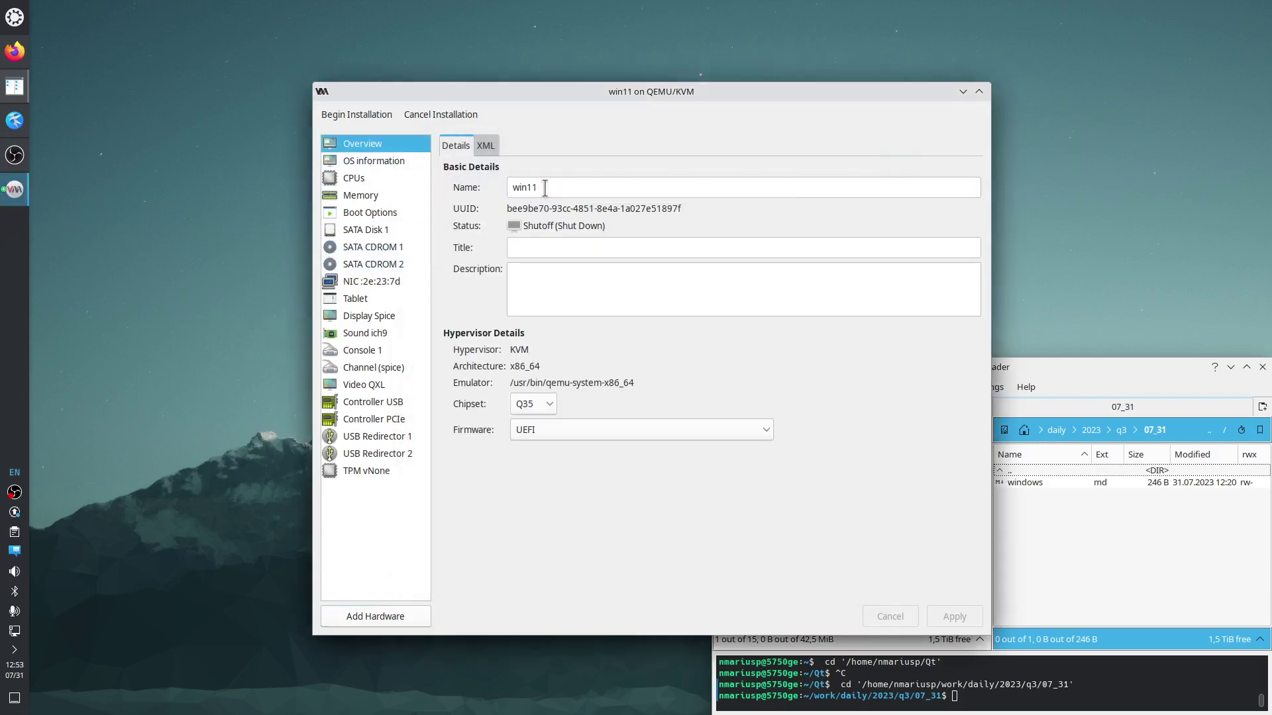
{"action": "left_click", "coordinate": [637, 432]}
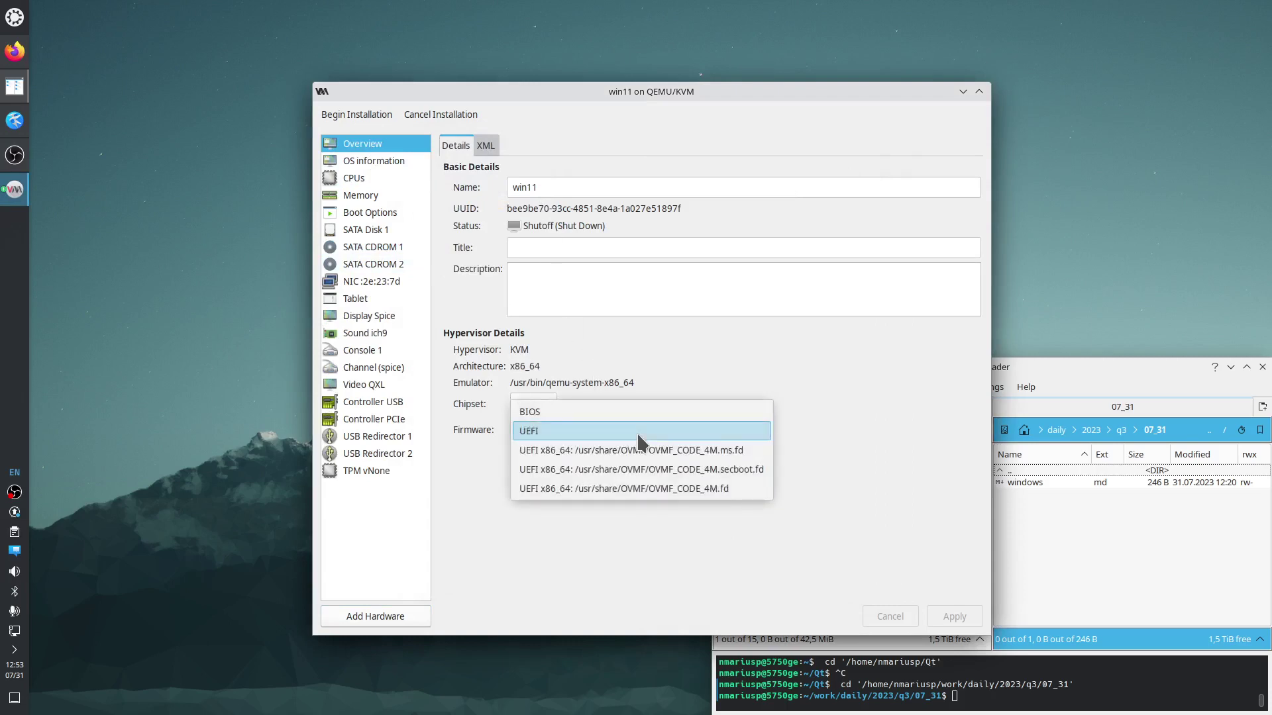
{"action": "left_click", "coordinate": [846, 434]}
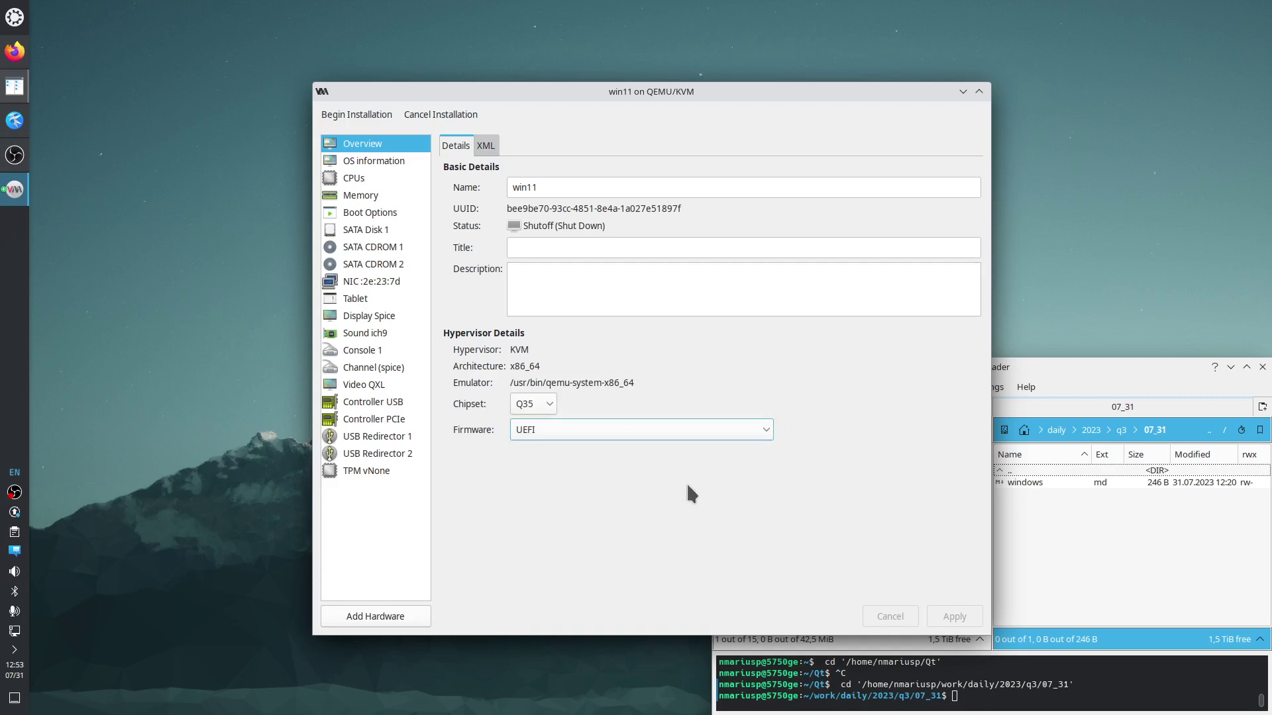
{"action": "left_click", "coordinate": [541, 403]}
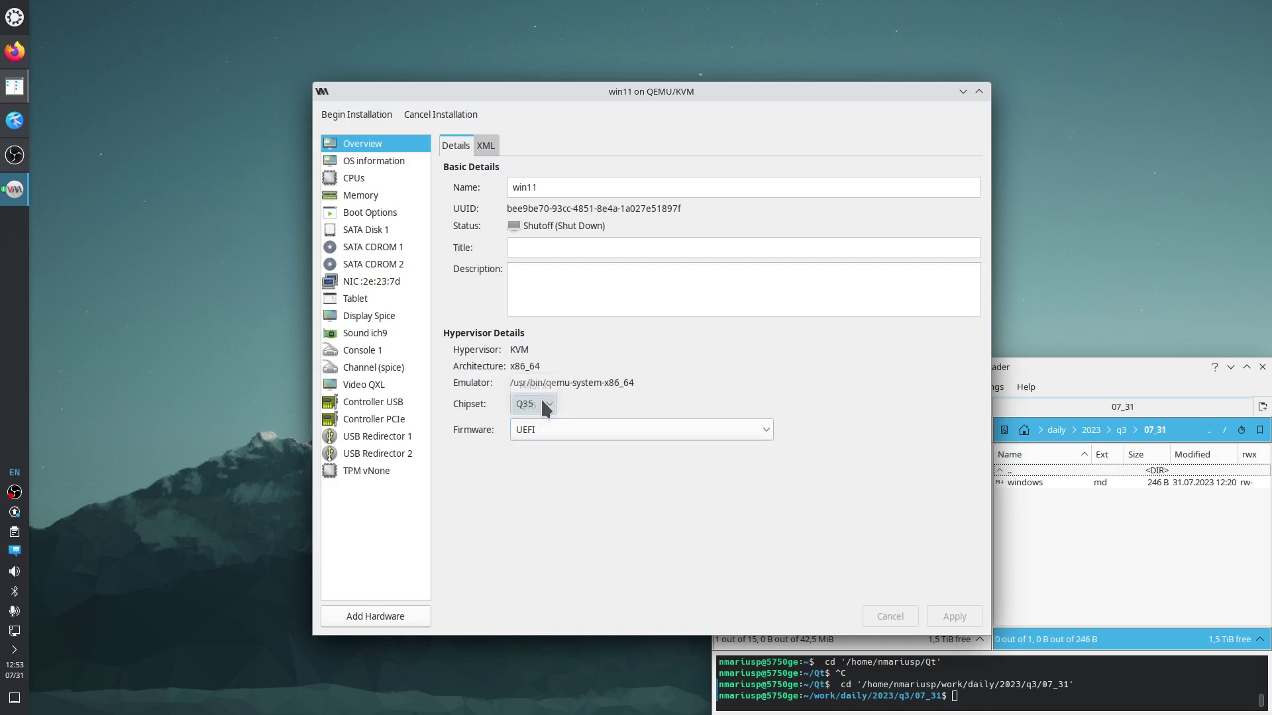
{"action": "left_click", "coordinate": [600, 397]}
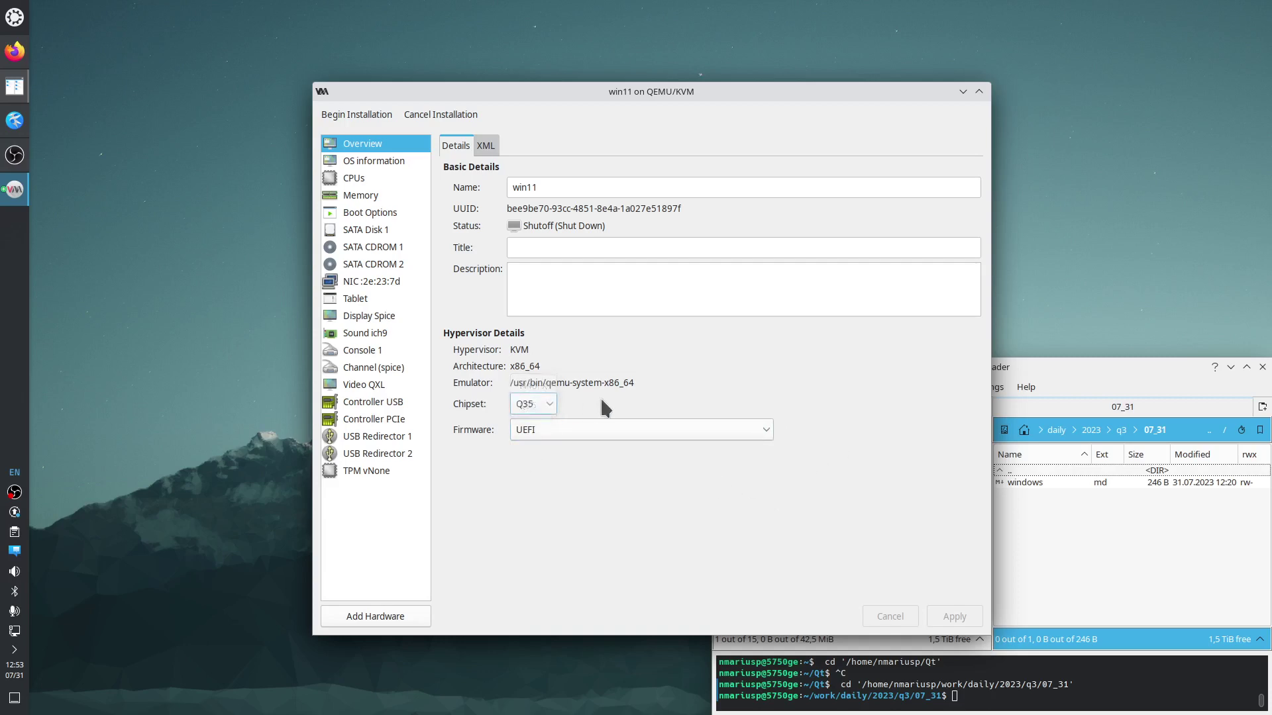
{"action": "left_click", "coordinate": [403, 164]}
- Set a manual CPU topology of 1 socket and 14 cores and apply it
{"action": "left_click", "coordinate": [361, 178]}
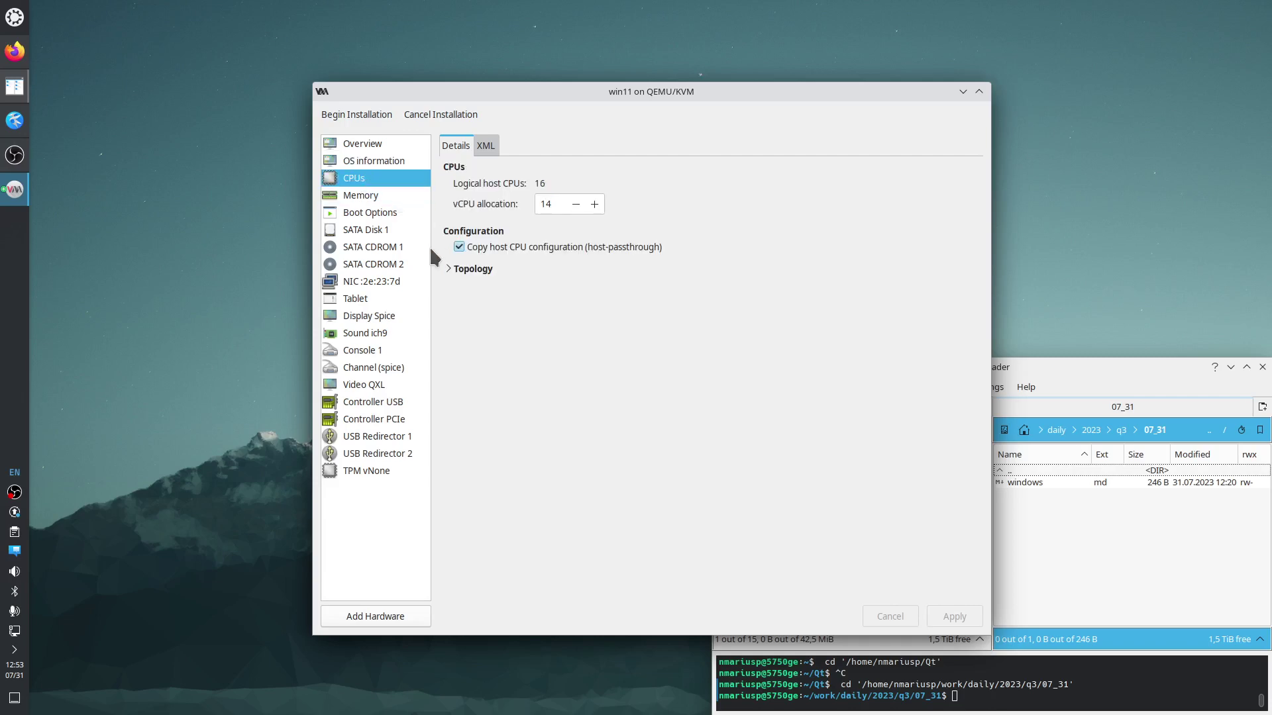
{"action": "left_click", "coordinate": [448, 269]}
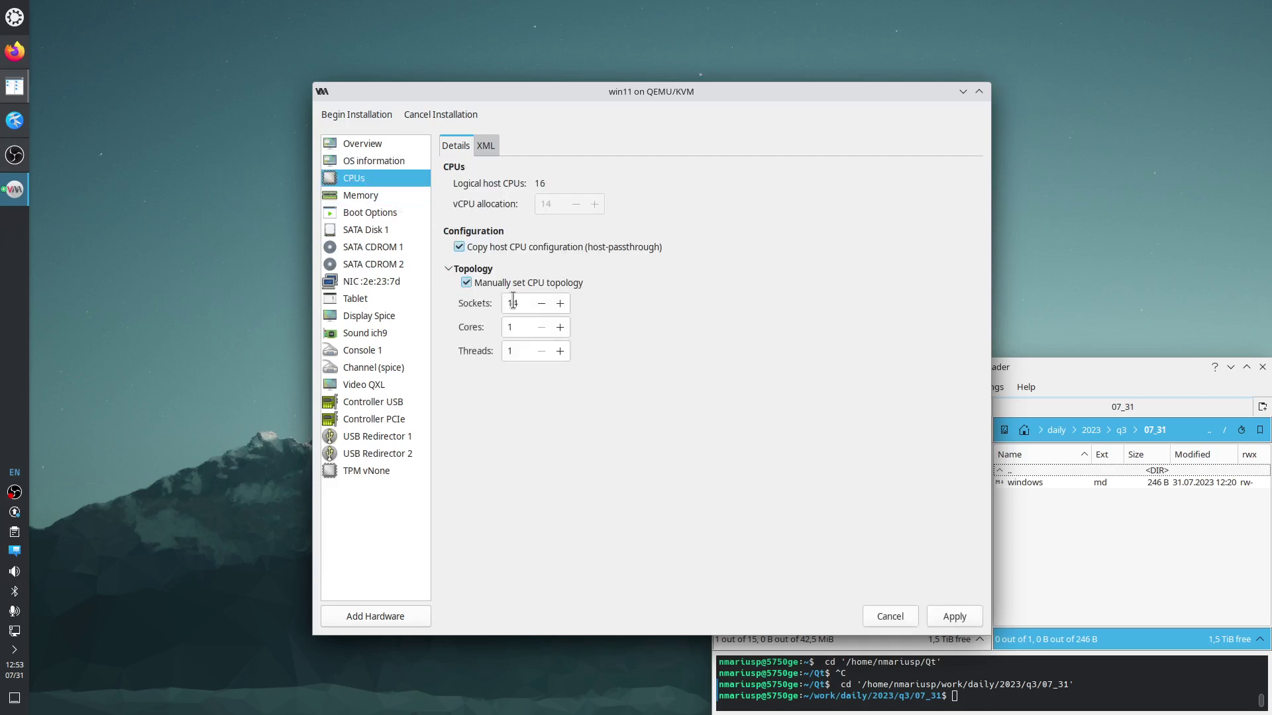
{"action": "double_click", "coordinate": [515, 303]}
{"action": "type", "text": "1"}
{"action": "left_click", "coordinate": [521, 331]}
{"action": "type", "text": "4"}
{"action": "left_click", "coordinate": [950, 606]}
{"action": "left_click", "coordinate": [363, 196]}
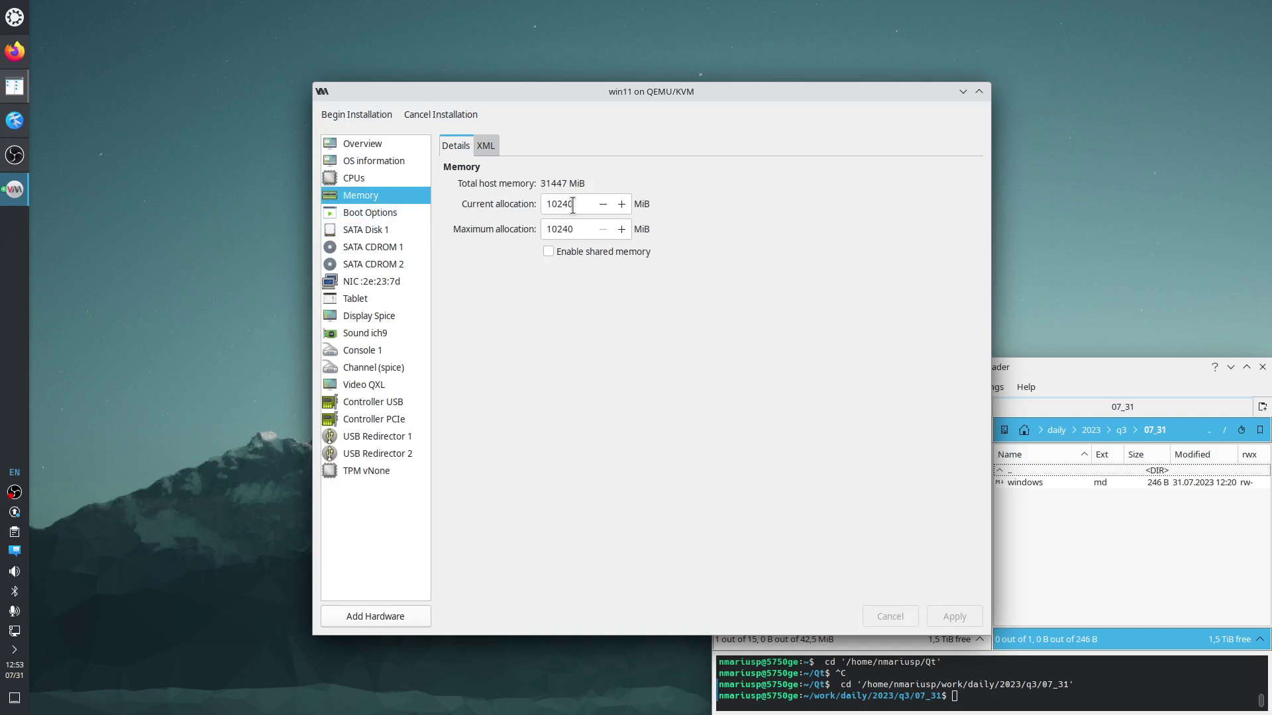
- Change SATA Disk 1's bus to VirtIO and apply, then check both SATA CD-ROM drives
{"action": "left_click", "coordinate": [358, 212]}
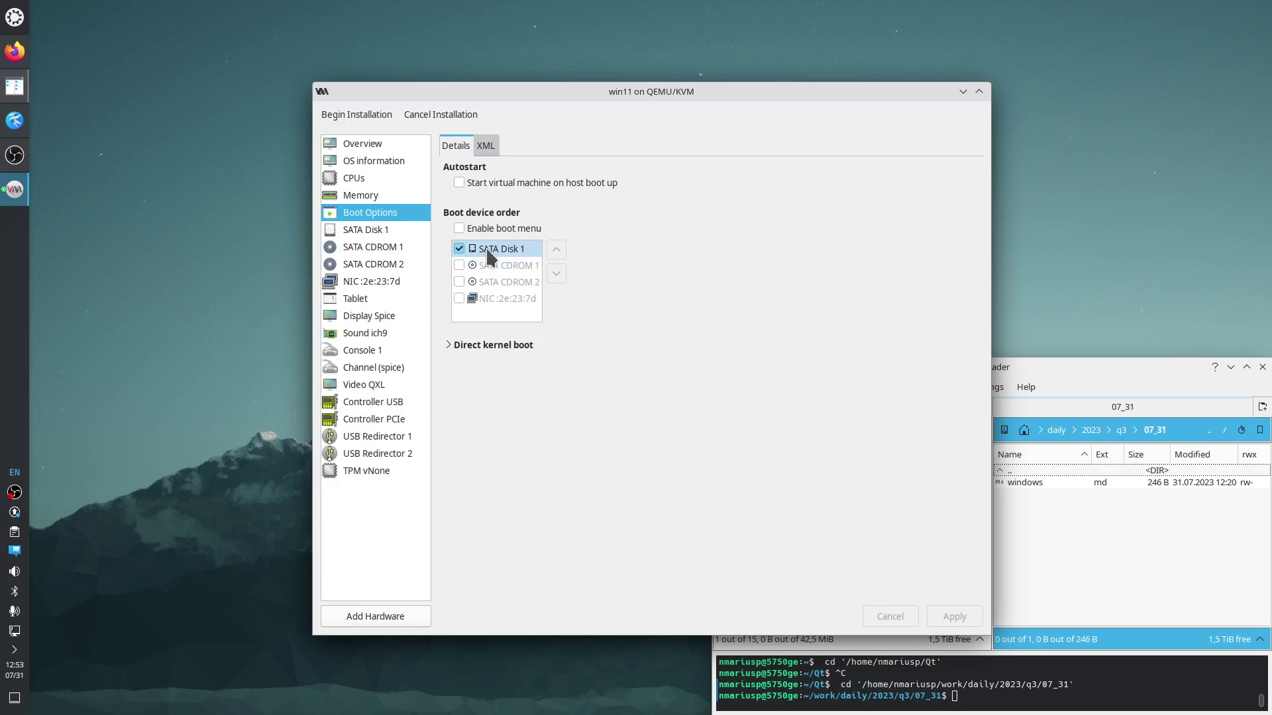
{"action": "left_click", "coordinate": [378, 250]}
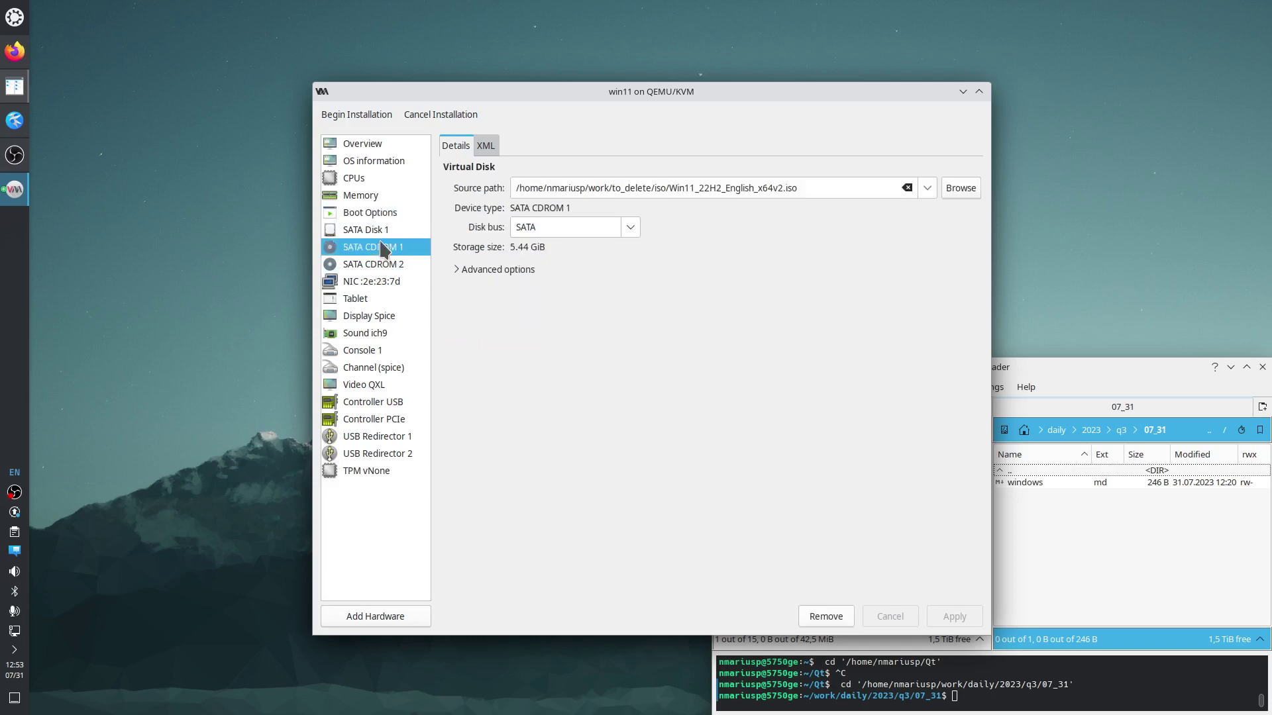
{"action": "left_click", "coordinate": [381, 230]}
{"action": "left_click", "coordinate": [629, 219]}
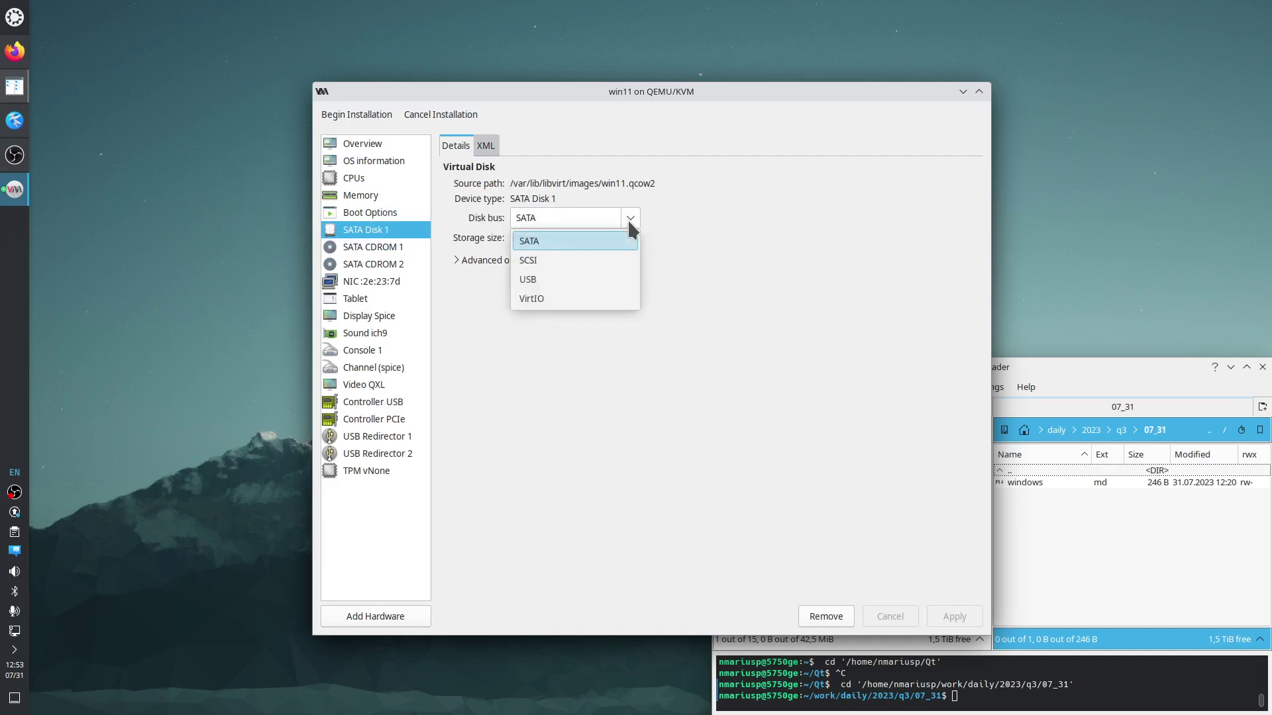
{"action": "left_click", "coordinate": [555, 300]}
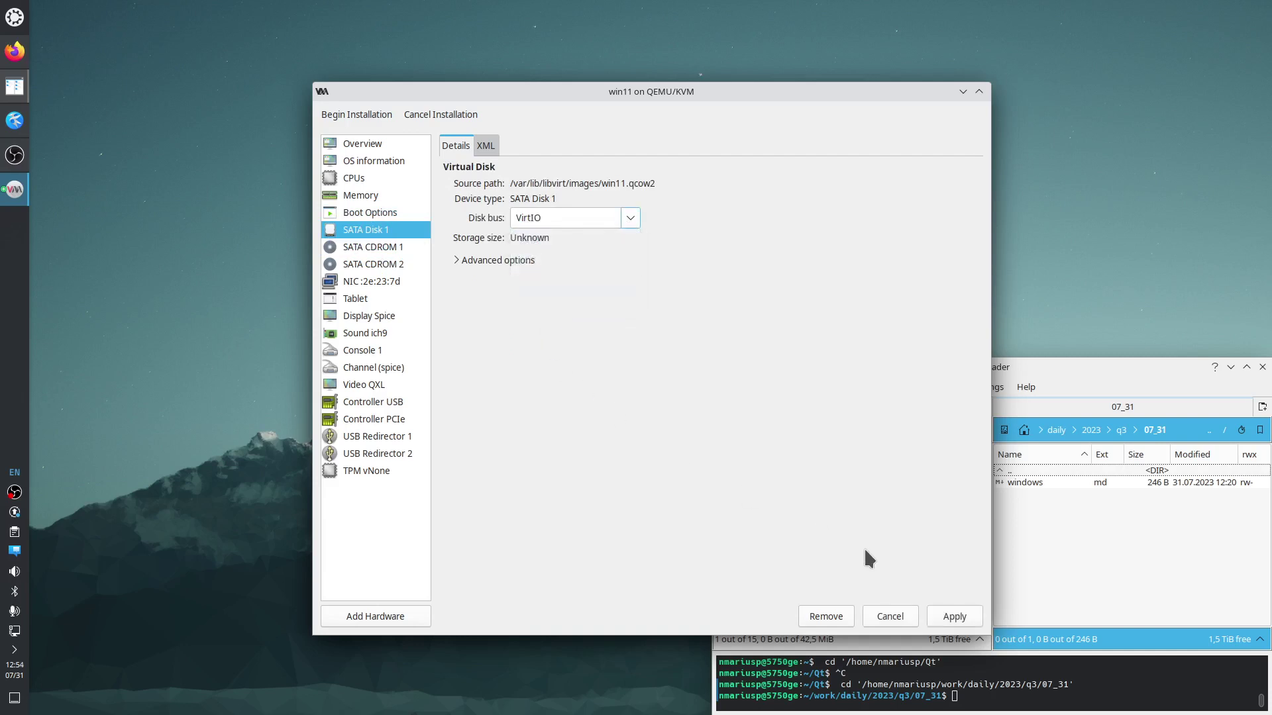
{"action": "left_click", "coordinate": [954, 616]}
{"action": "left_click", "coordinate": [391, 250]}
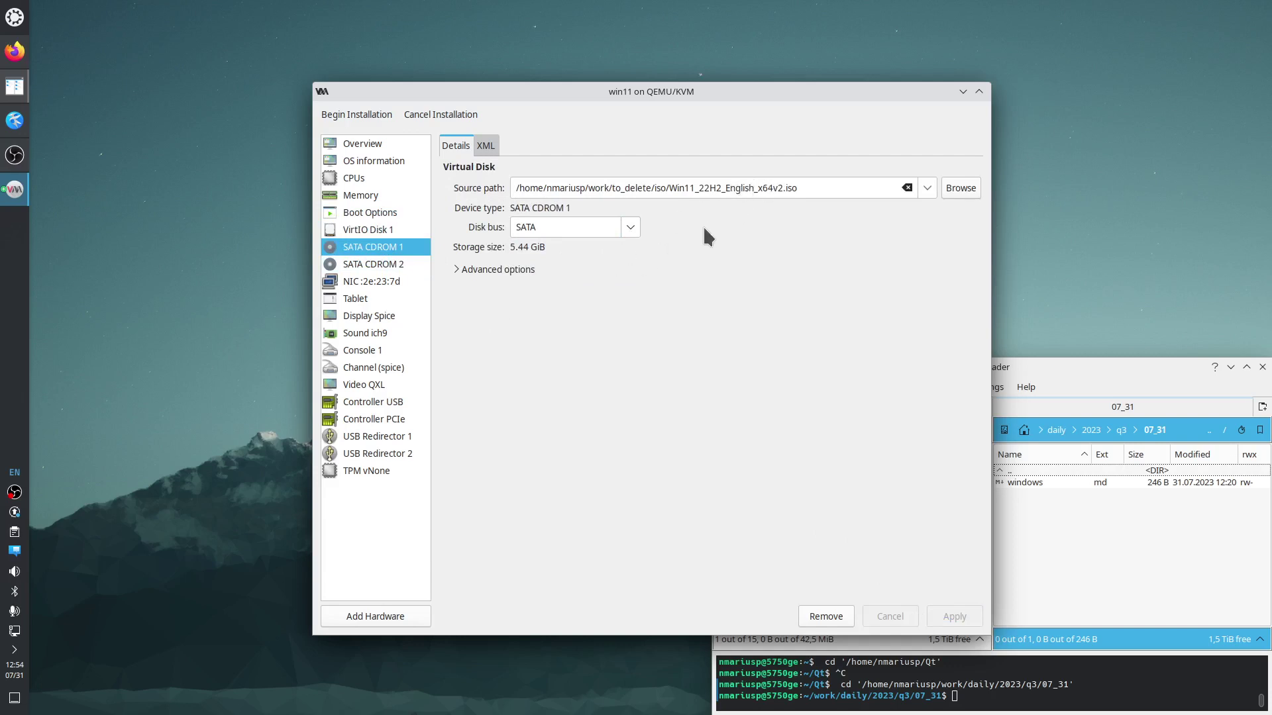
{"action": "left_click", "coordinate": [381, 265]}
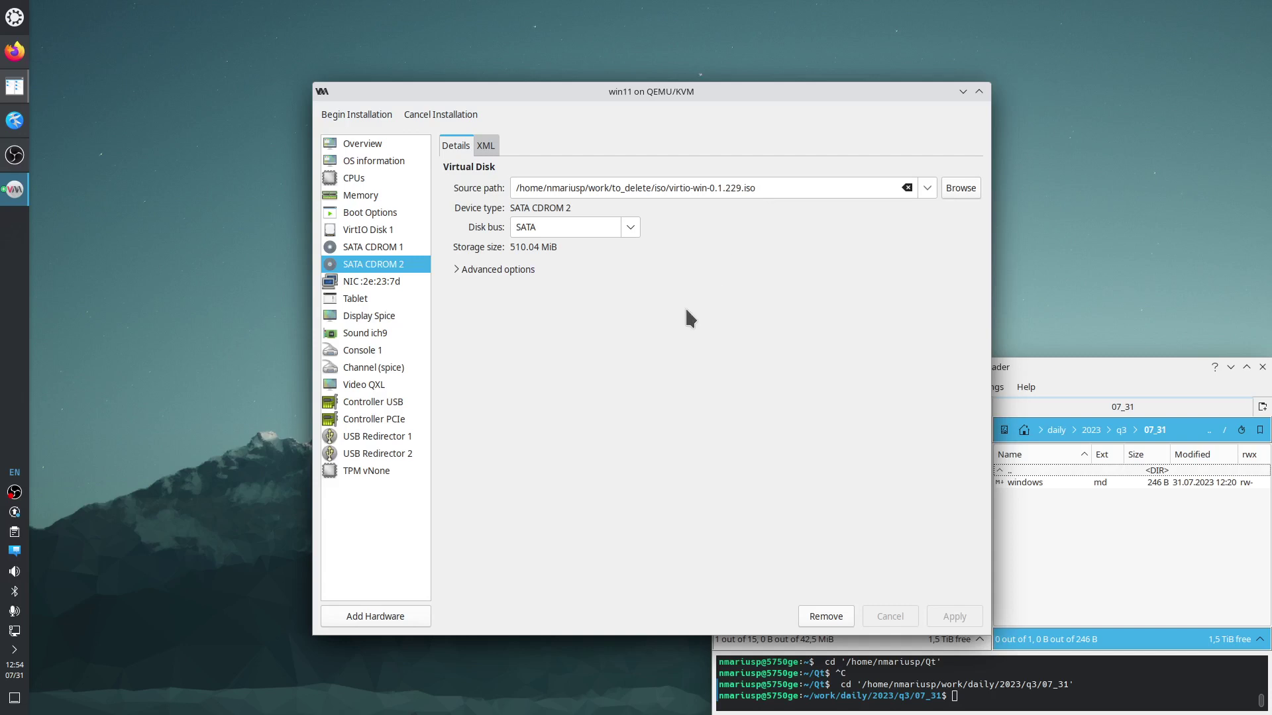
- Set the NIC's device model to virtio and confirm applying the change
{"action": "left_click", "coordinate": [386, 281]}
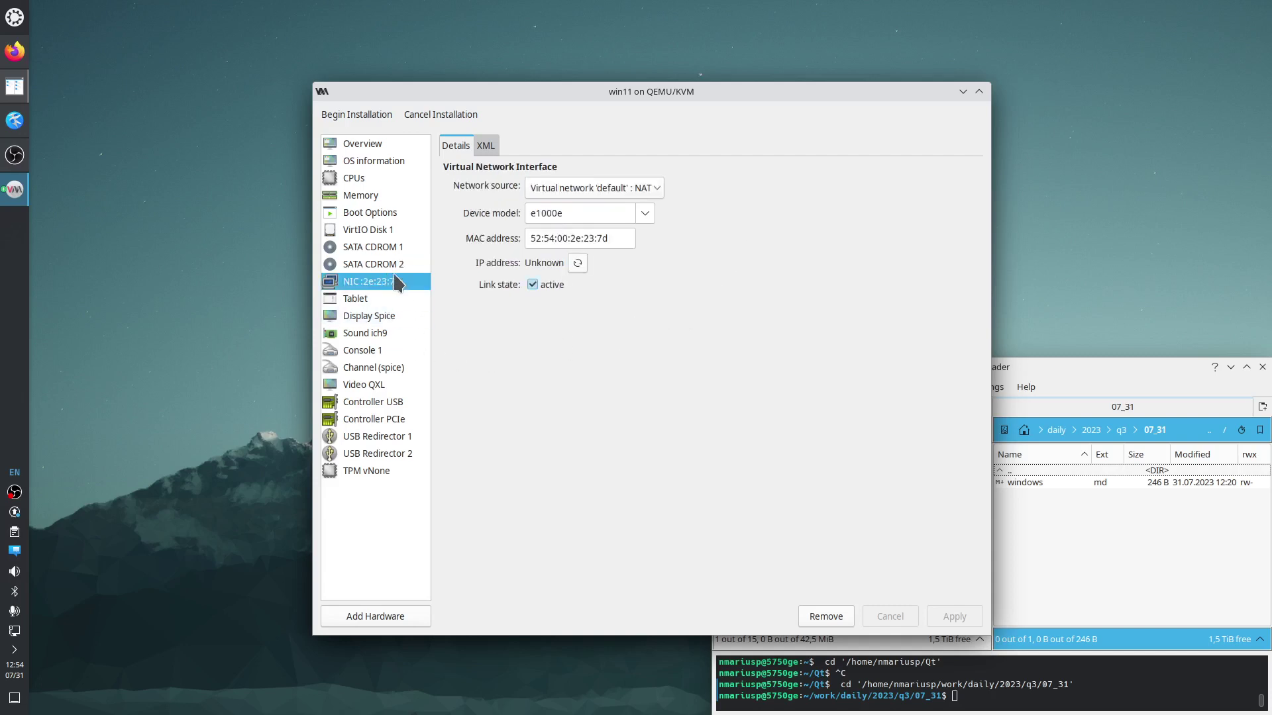
{"action": "left_click", "coordinate": [644, 214]}
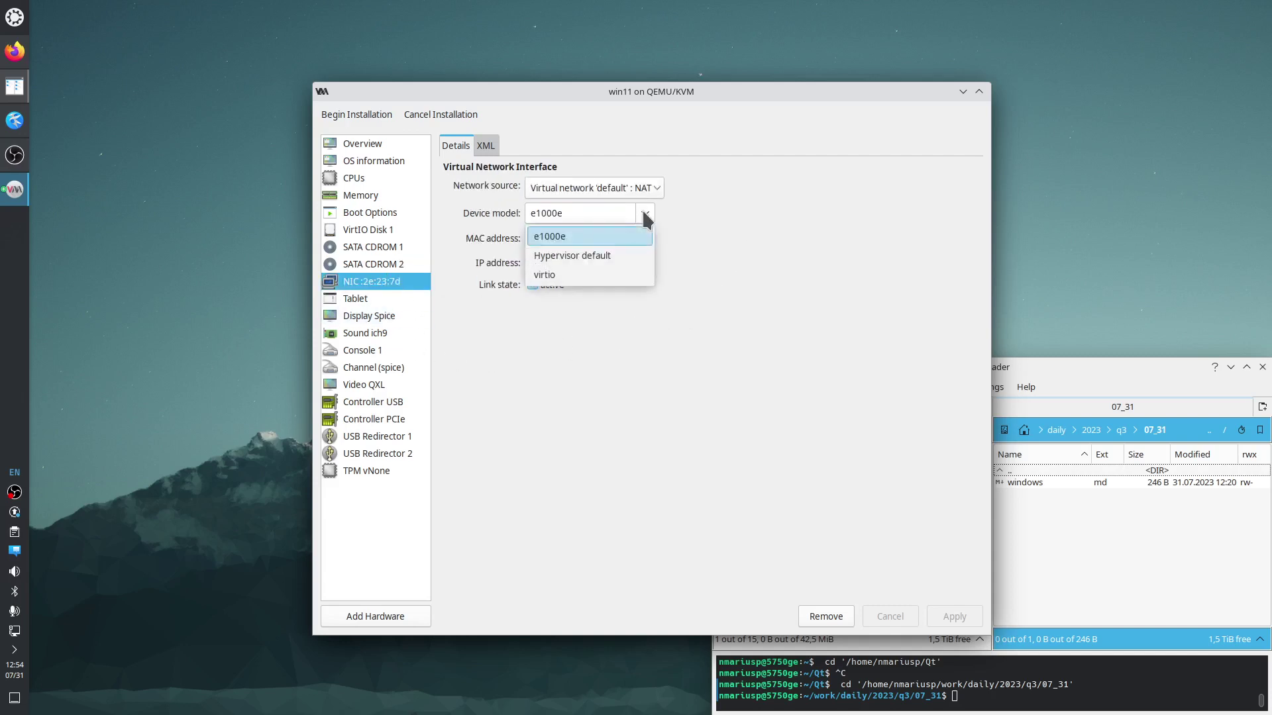
{"action": "left_click", "coordinate": [570, 274]}
{"action": "left_click", "coordinate": [376, 298]}
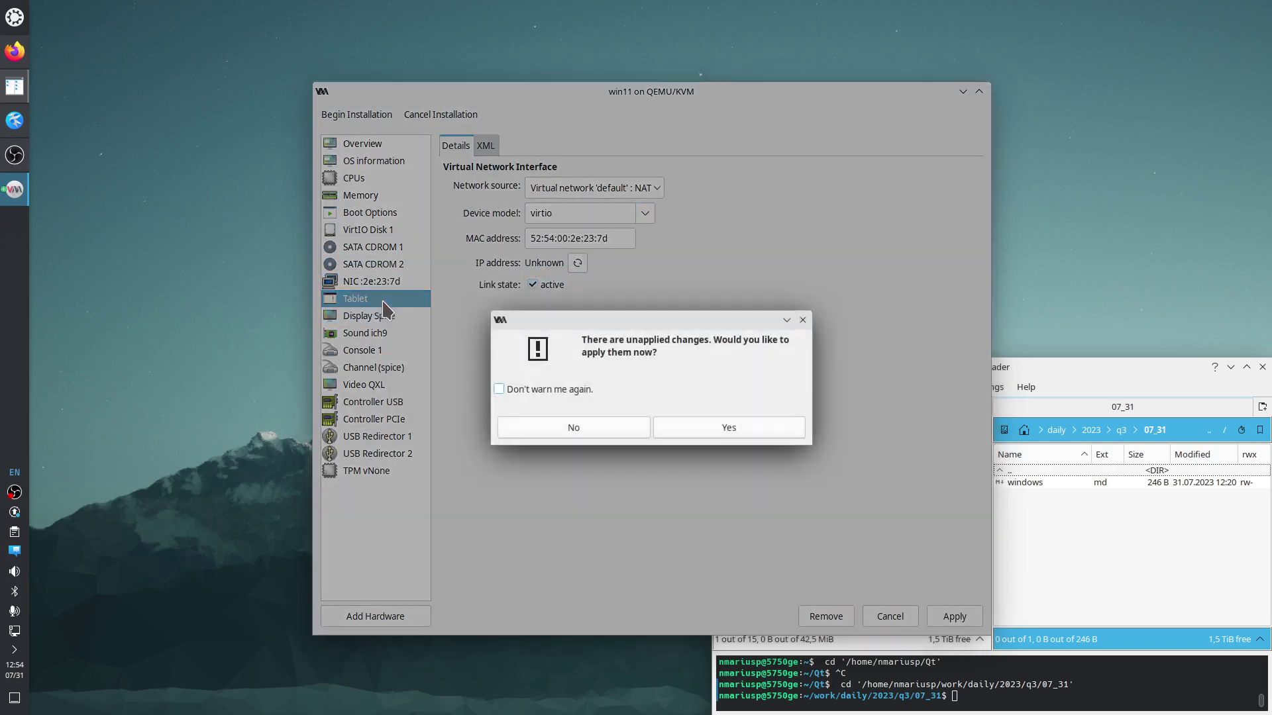
{"action": "left_click", "coordinate": [670, 431]}
- Review the remaining devices, from display and sound through USB redirectors to TPM
{"action": "left_click", "coordinate": [382, 317]}
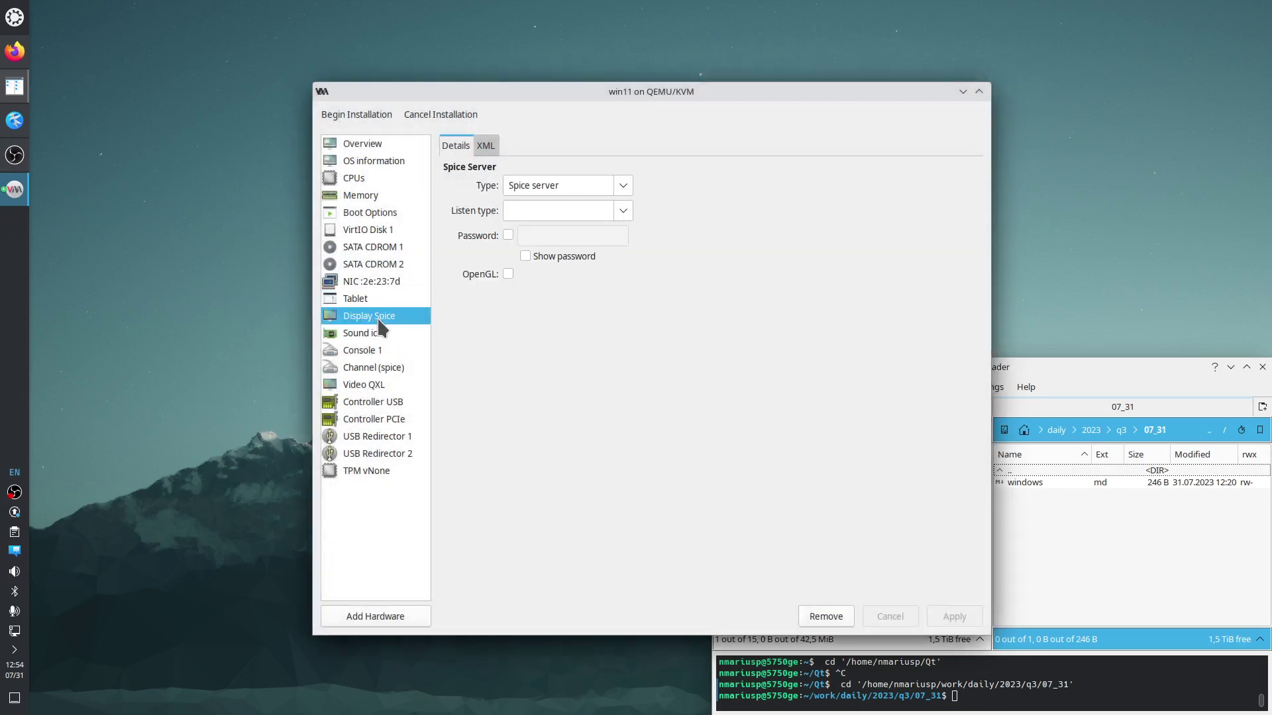
{"action": "left_click", "coordinate": [382, 333]}
{"action": "left_click", "coordinate": [380, 351]}
{"action": "left_click", "coordinate": [381, 367]}
{"action": "left_click", "coordinate": [382, 385]}
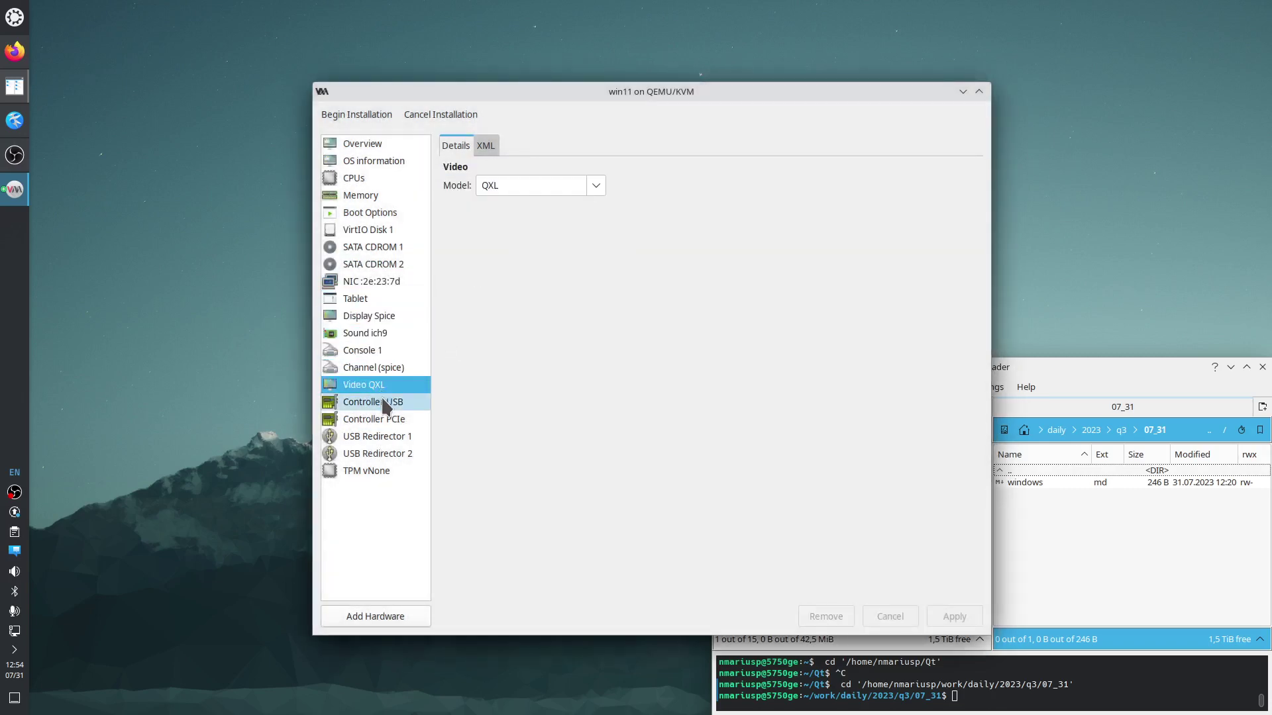
{"action": "left_click", "coordinate": [382, 402]}
{"action": "left_click", "coordinate": [382, 419]}
{"action": "left_click", "coordinate": [385, 436]}
{"action": "left_click", "coordinate": [384, 453]}
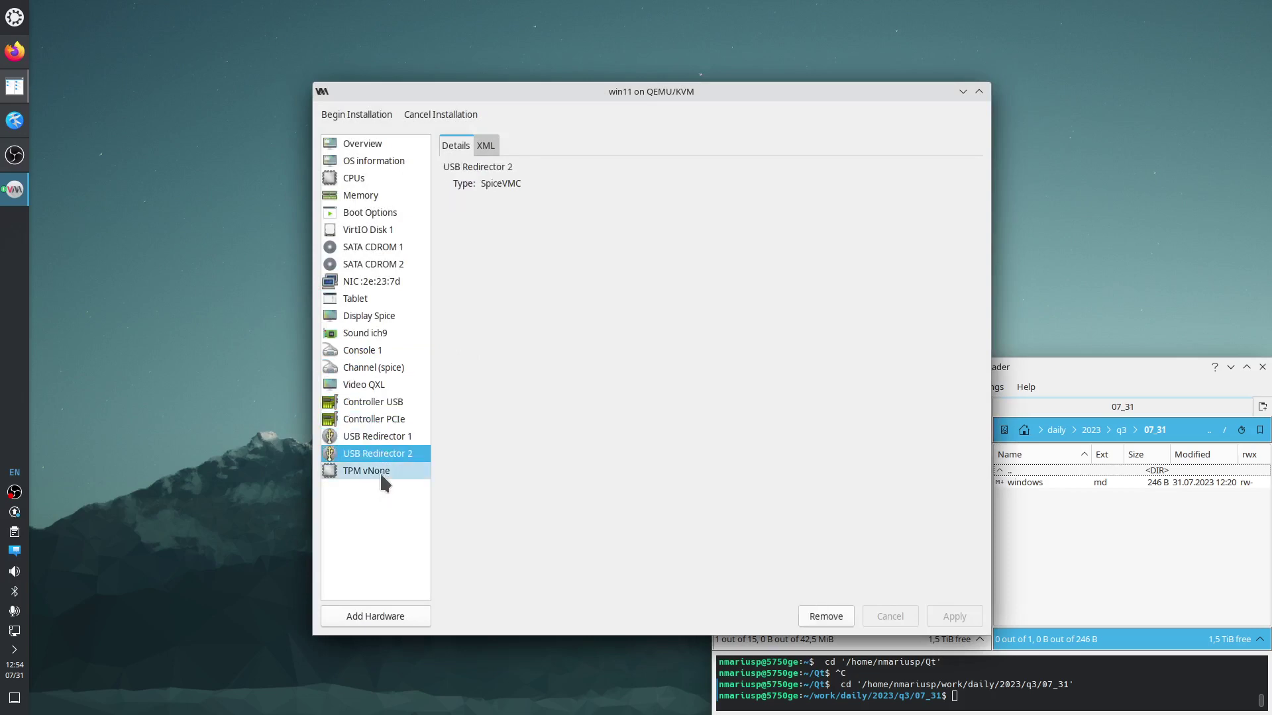
{"action": "left_click", "coordinate": [380, 470]}
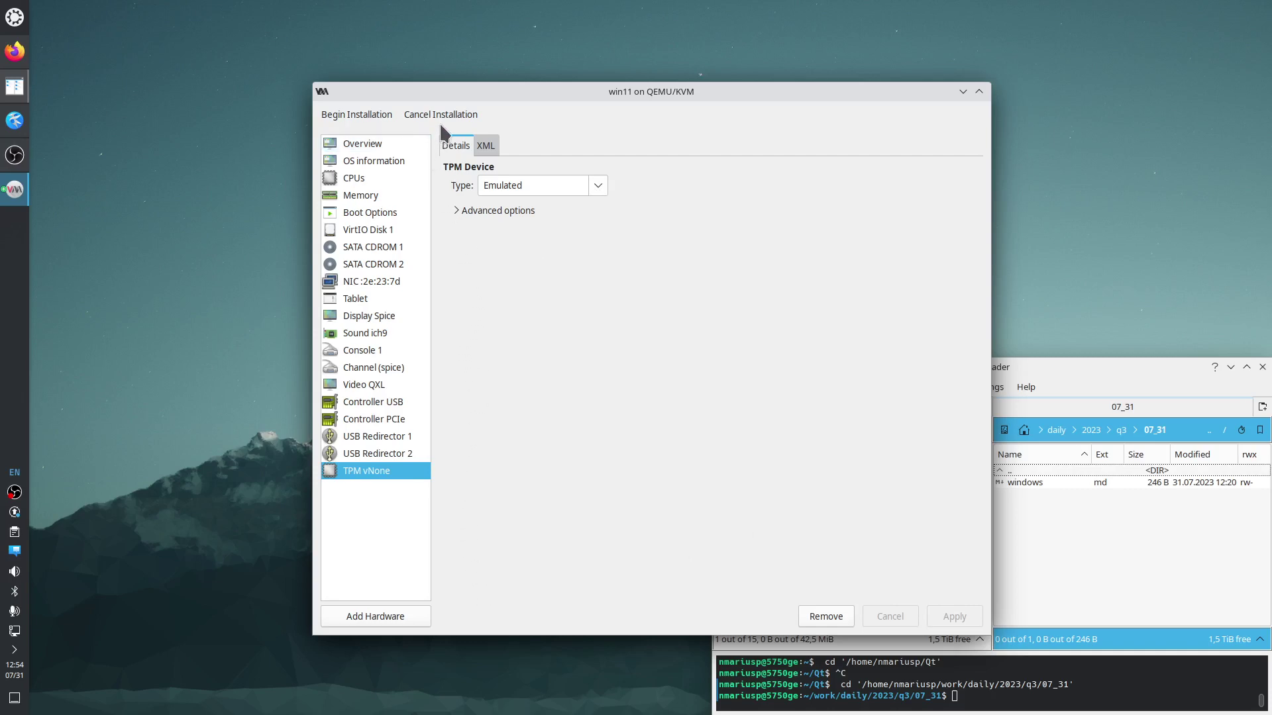
- Begin Installation to create the win11 VM and allocate its win11.qcow2 disk
{"action": "left_click", "coordinate": [344, 115]}
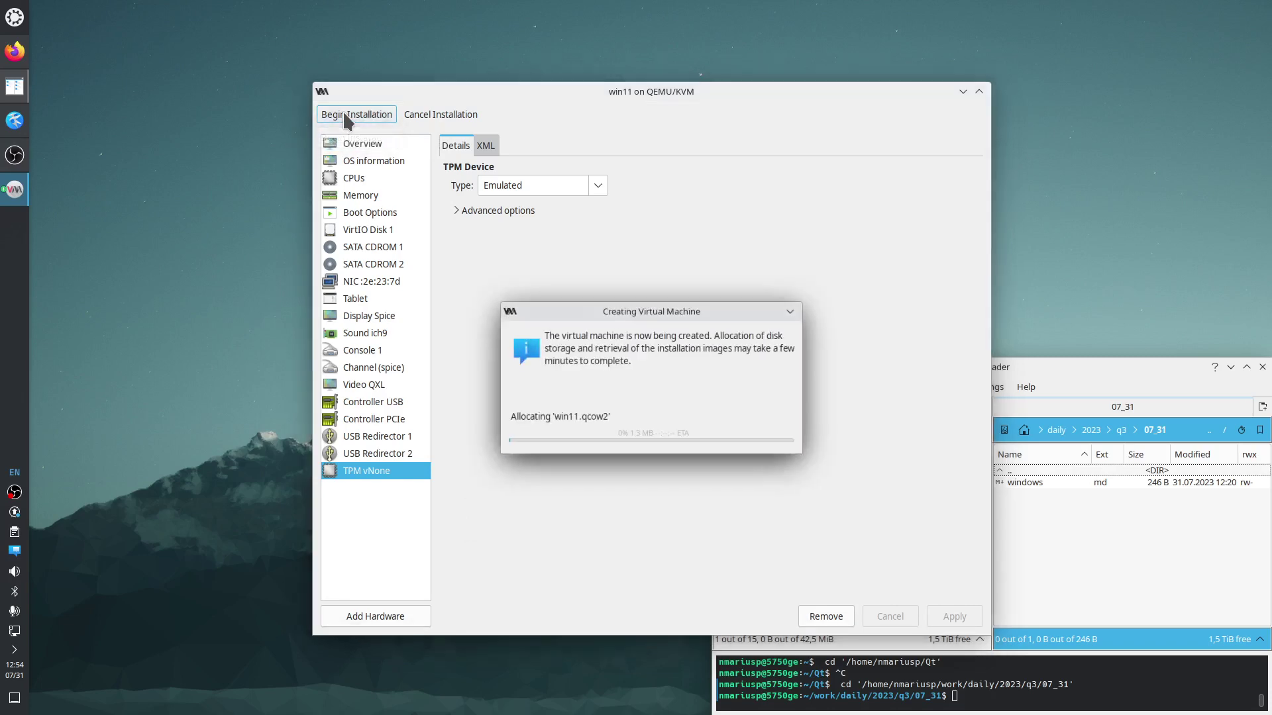
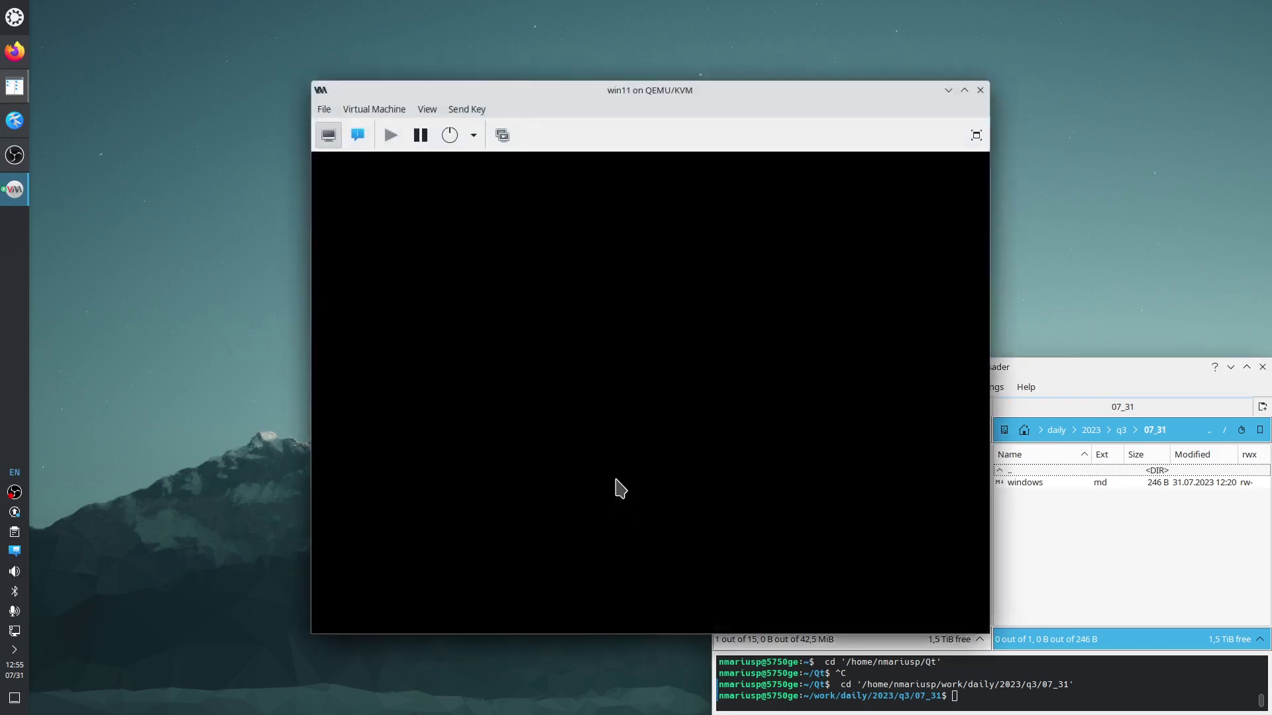
- Boot the win11 VM from the install DVD and enlarge its console window
{"action": "left_click_drag", "start_coordinate": [607, 89], "coordinate": [353, 87]}
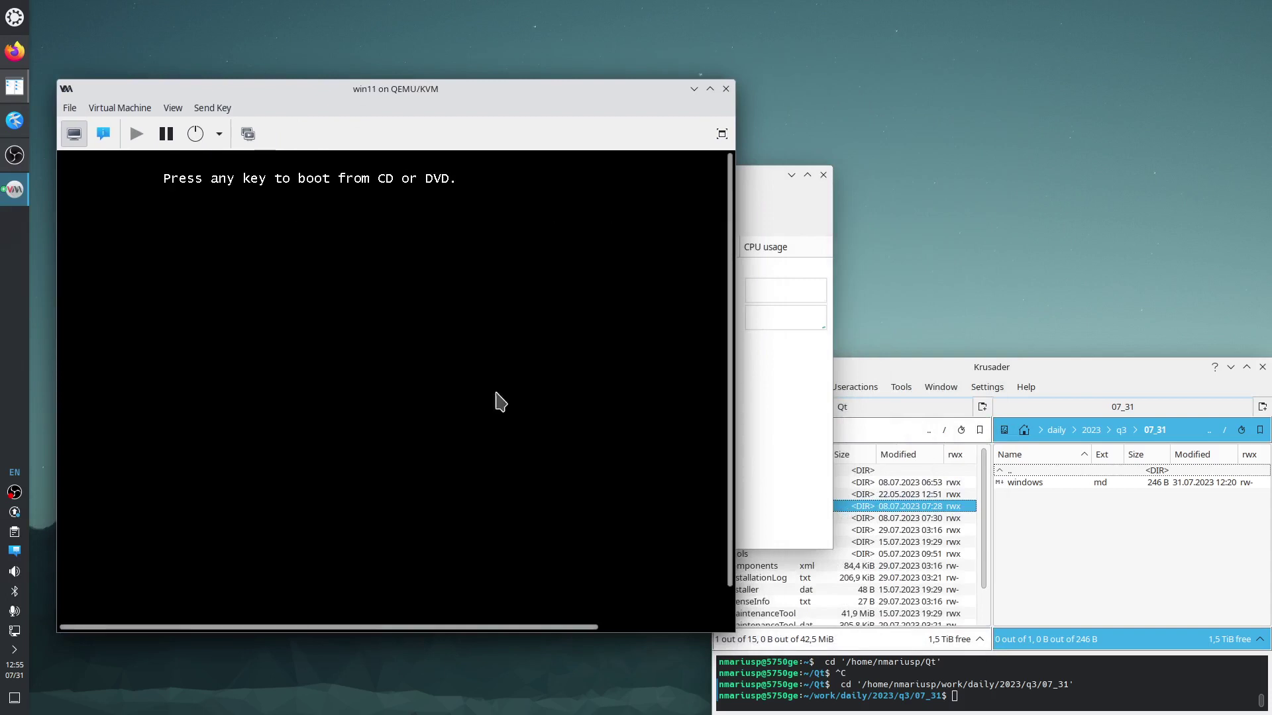
{"action": "left_click", "coordinate": [534, 467]}
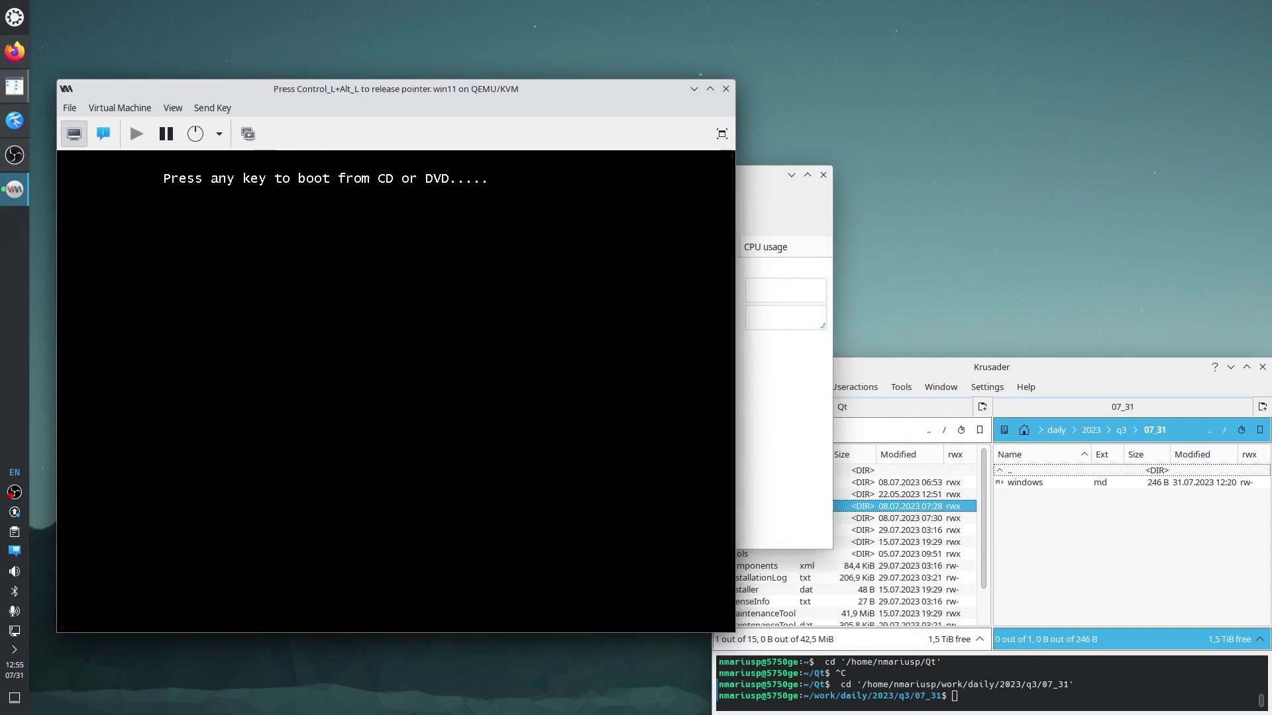
{"action": "key", "text": "Return"}
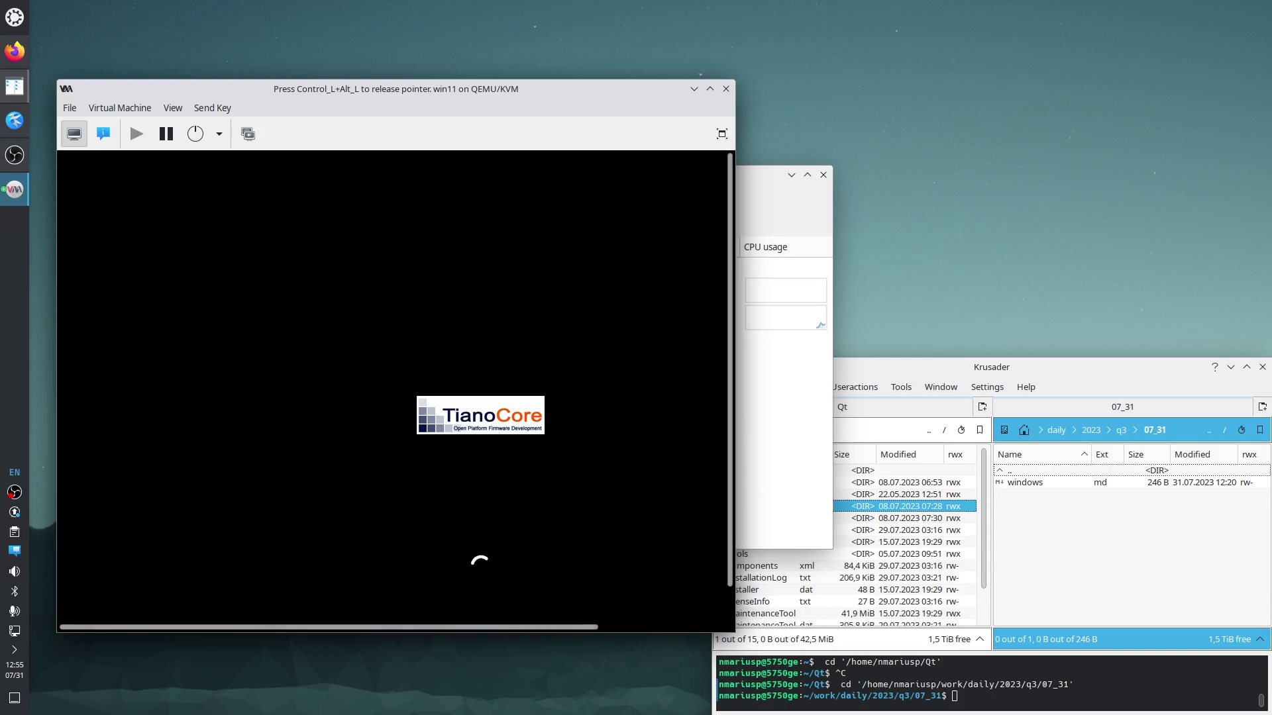
{"action": "key", "text": "ctrl+alt"}
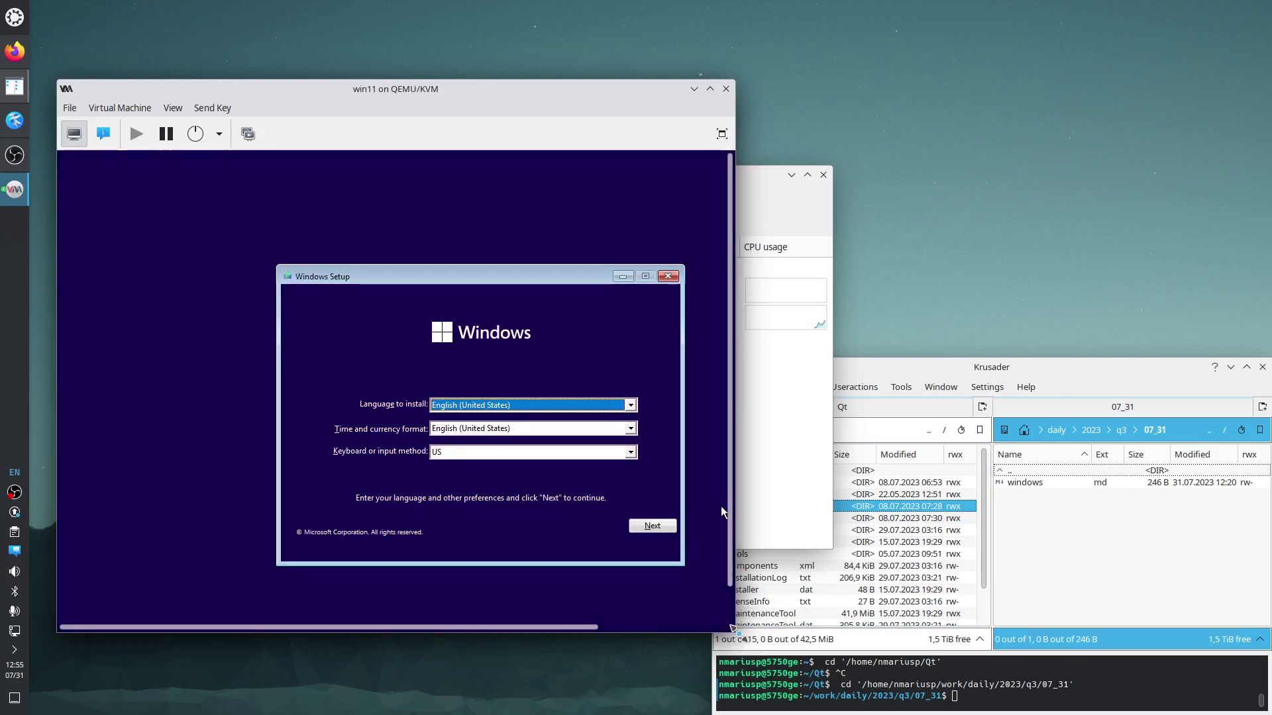
{"action": "left_click_drag", "start_coordinate": [732, 627], "coordinate": [921, 713]}
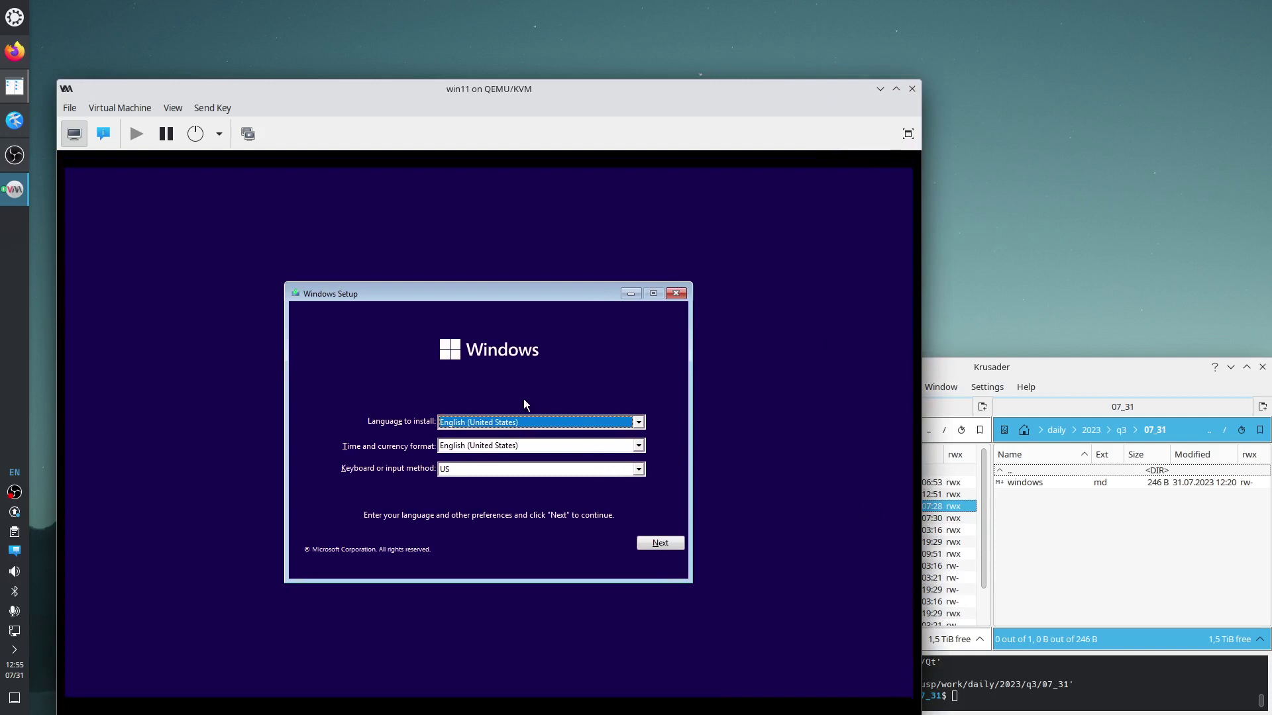
- Keep the default language and keyboard settings and start the Windows installation
{"action": "left_click", "coordinate": [679, 546]}
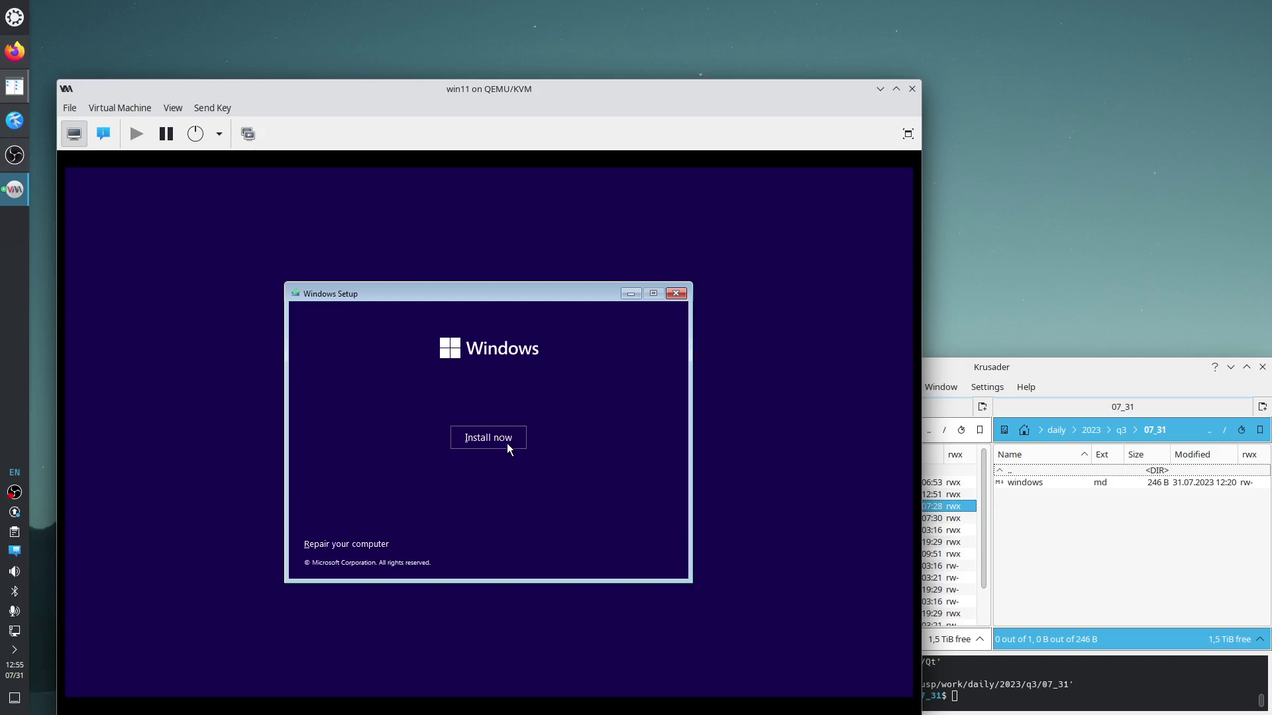
{"action": "left_click", "coordinate": [507, 443]}
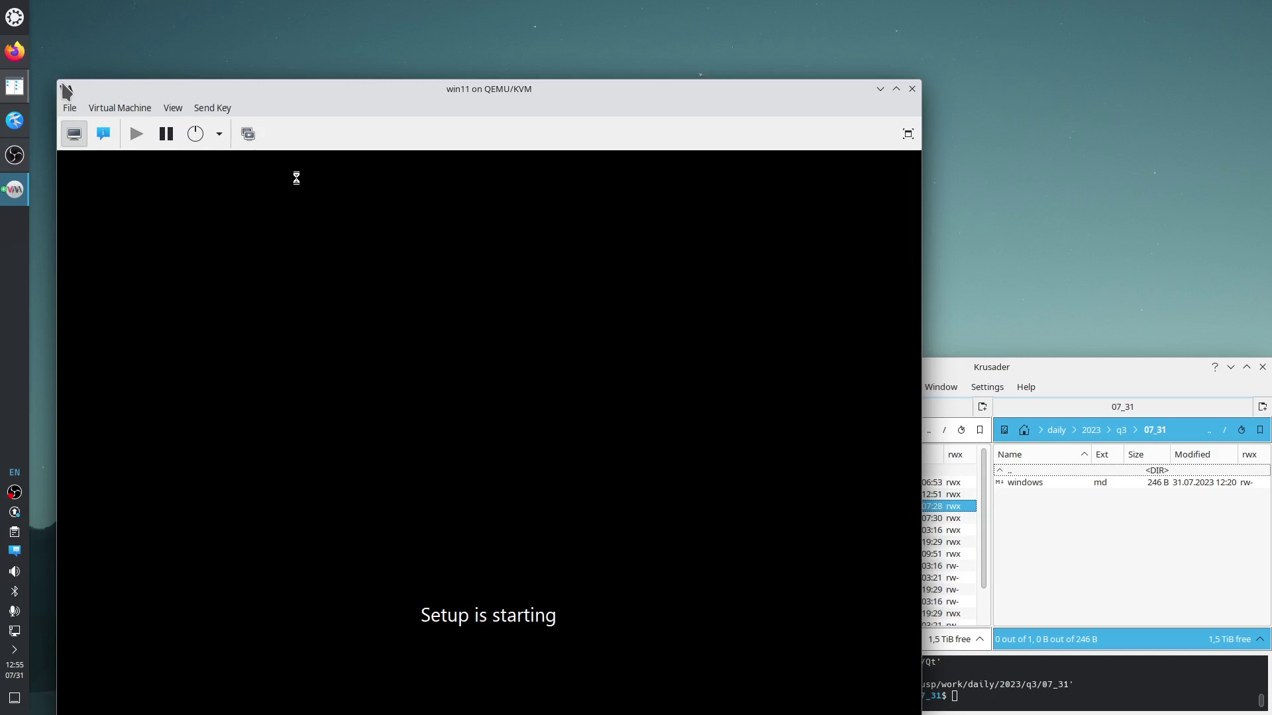
{"action": "left_click_drag", "start_coordinate": [59, 81], "coordinate": [49, 30]}
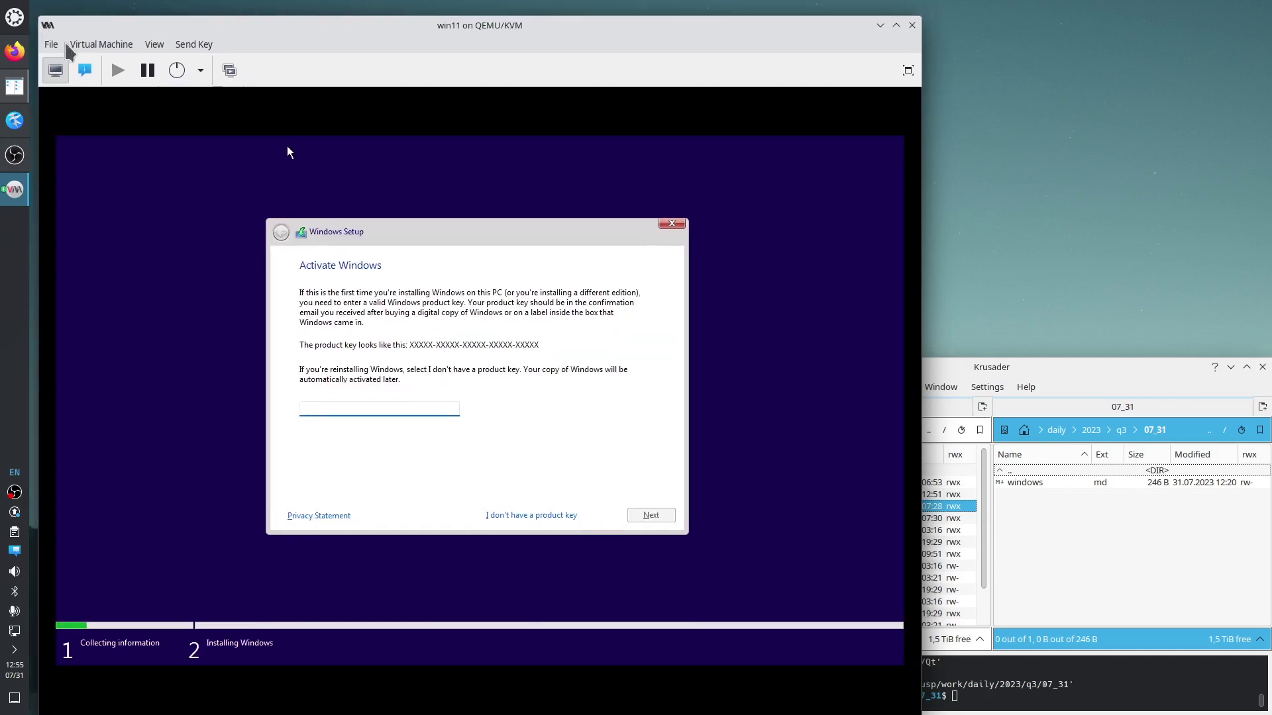
- Skip the product key and choose Windows 11 Pro as the edition
{"action": "left_click", "coordinate": [547, 516]}
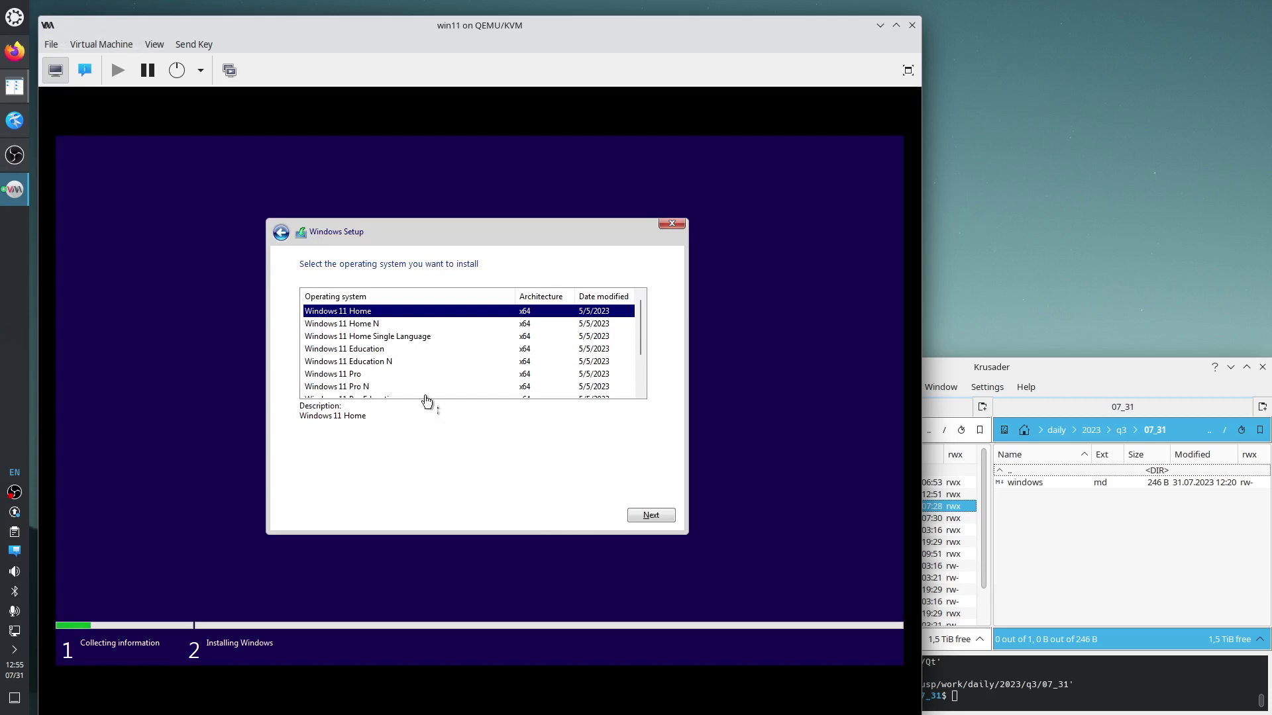
{"action": "left_click", "coordinate": [361, 375]}
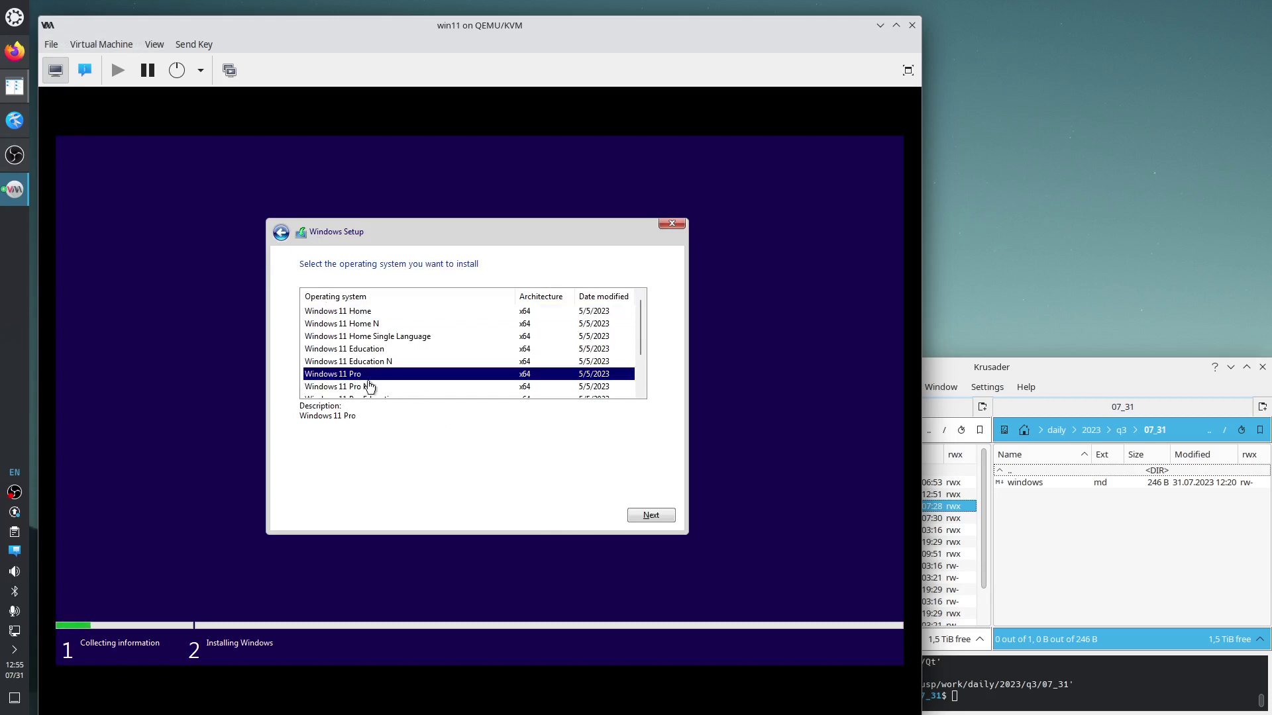
{"action": "left_click", "coordinate": [652, 516]}
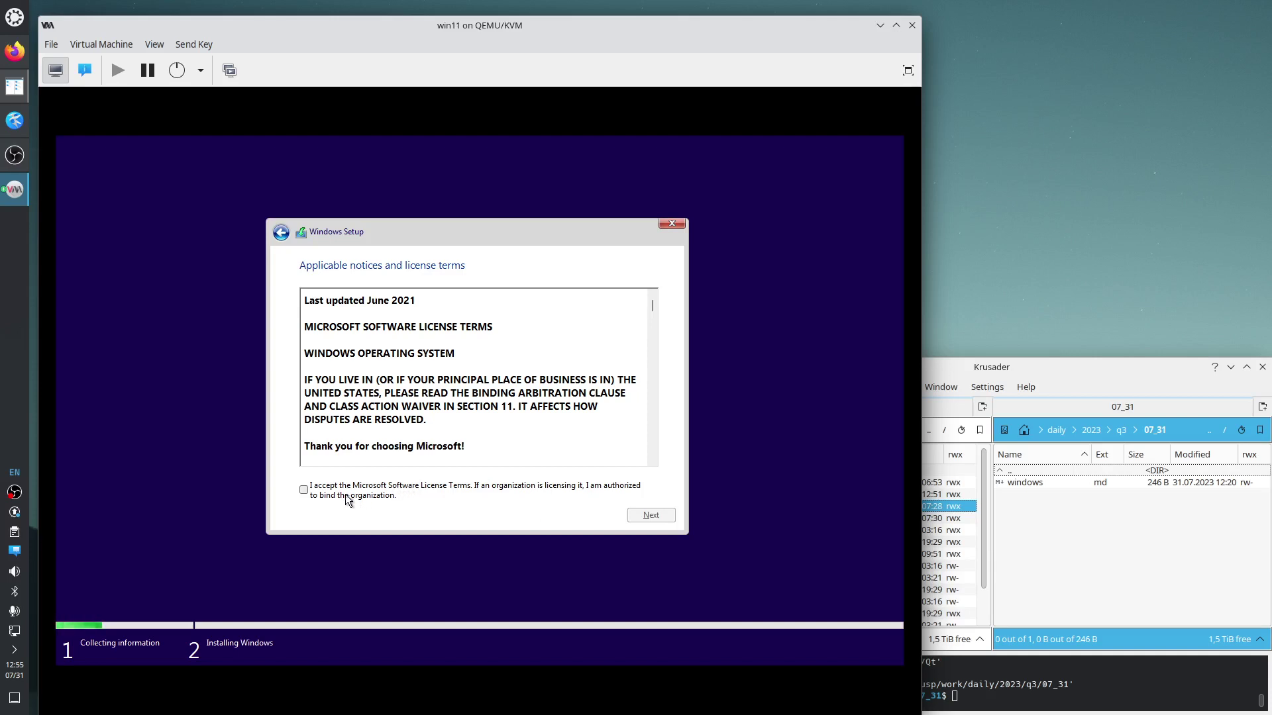
- Accept the licence terms and choose 'Custom: Install Windows only (advanced)'
{"action": "left_click", "coordinate": [304, 491]}
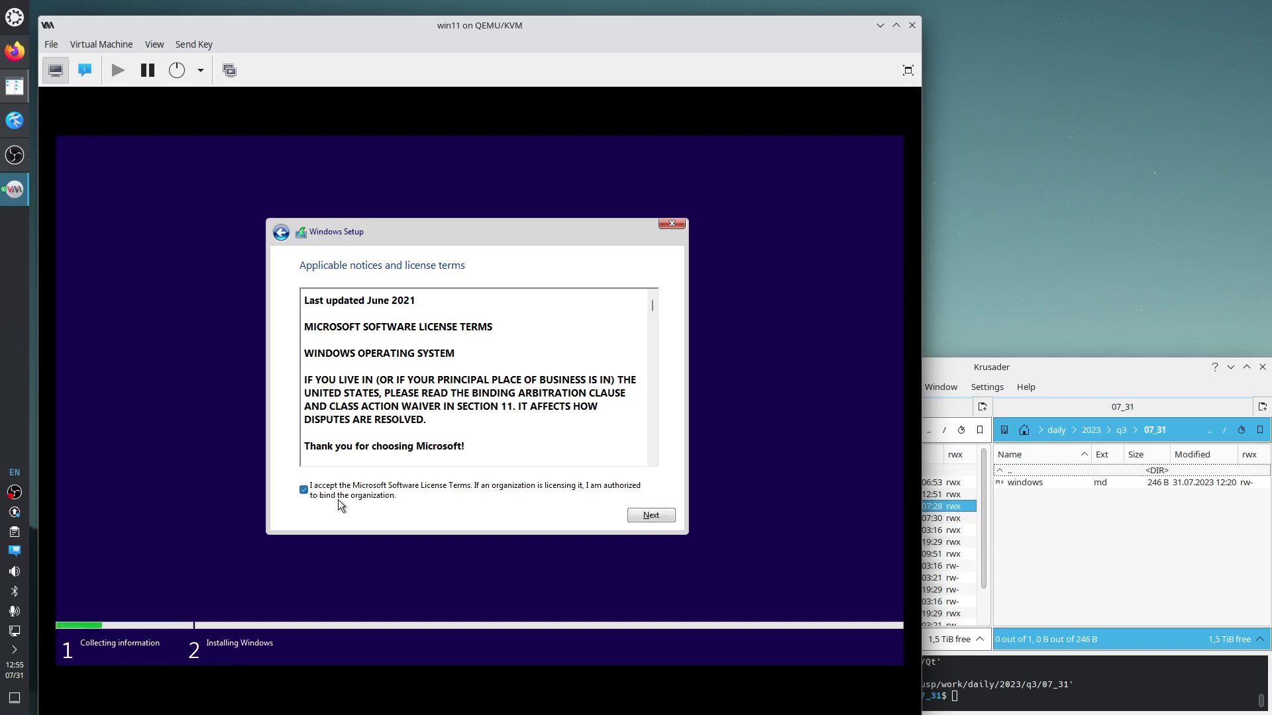
{"action": "left_click", "coordinate": [649, 517]}
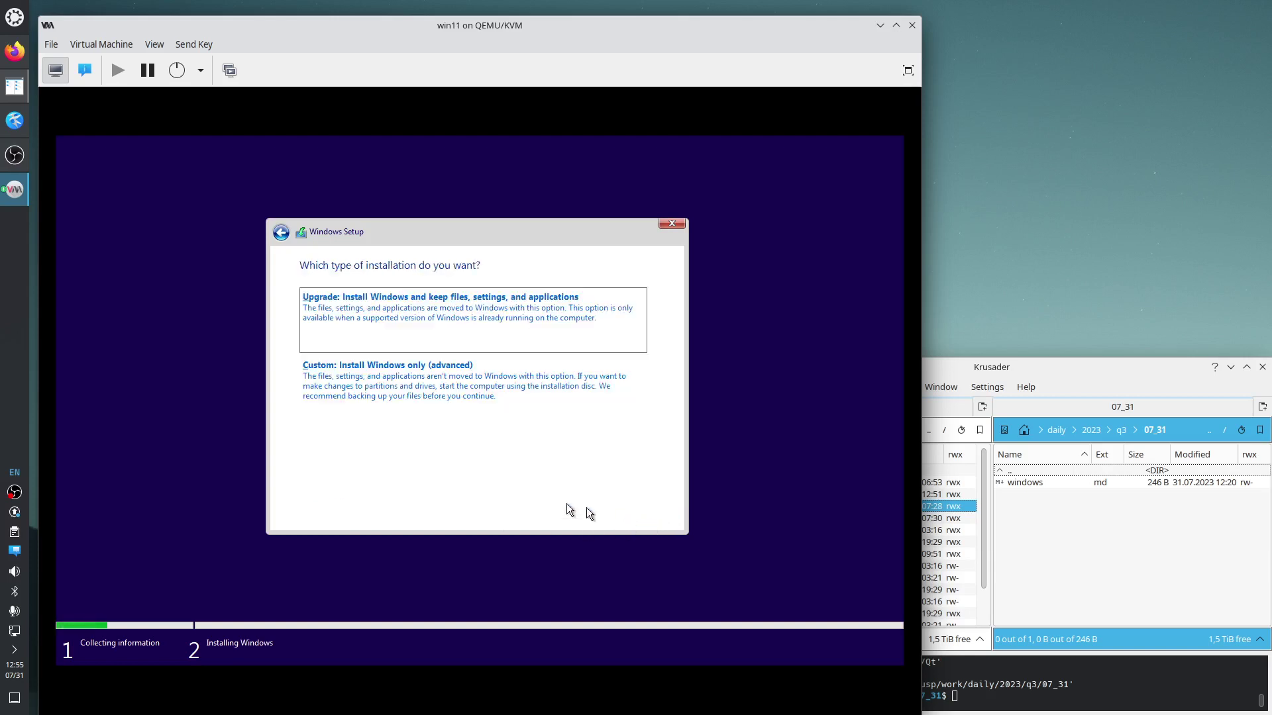
{"action": "left_click", "coordinate": [407, 387]}
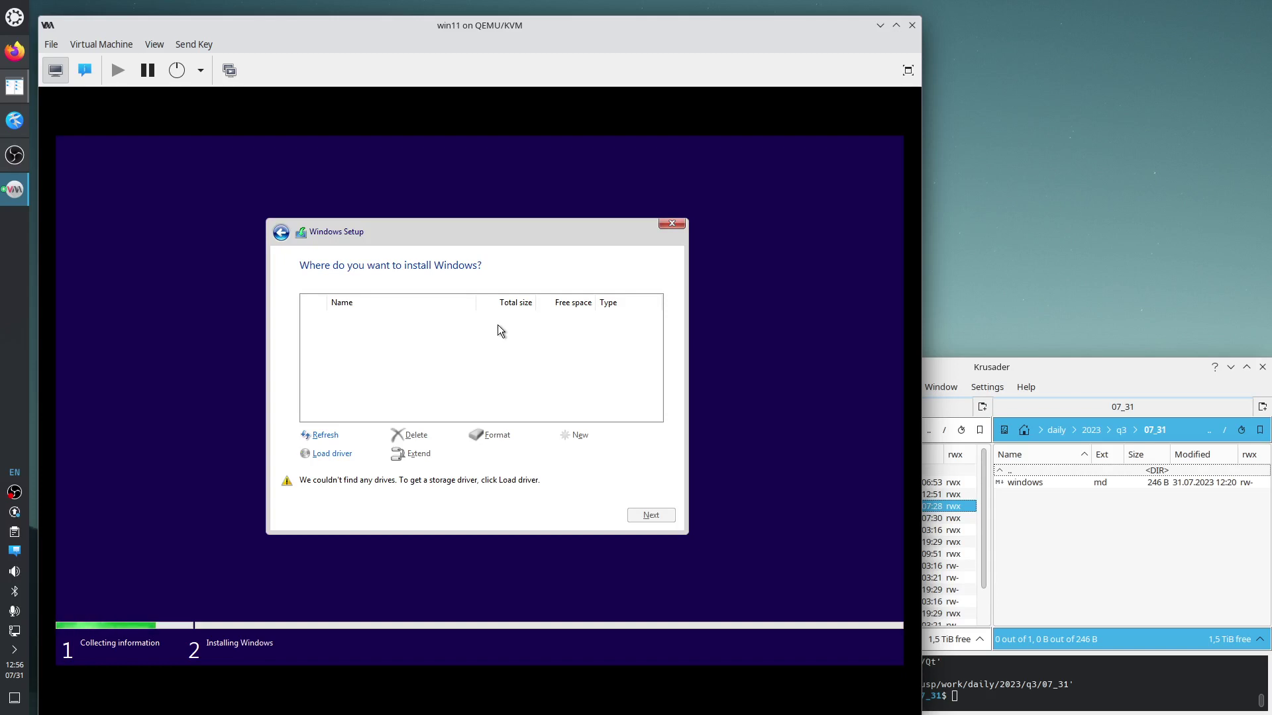
- Try loading a driver from the virtio-win CD root and dismiss the no-signed-drivers error
{"action": "left_click", "coordinate": [337, 456]}
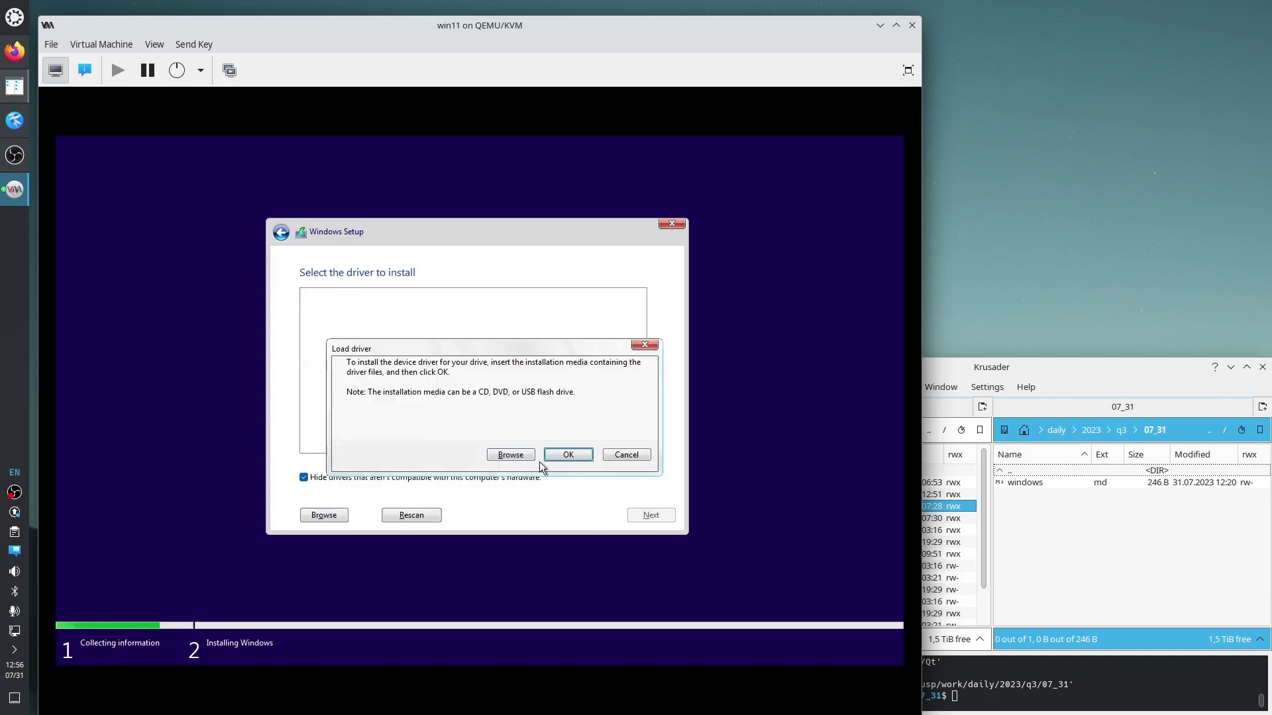
{"action": "left_click", "coordinate": [511, 453]}
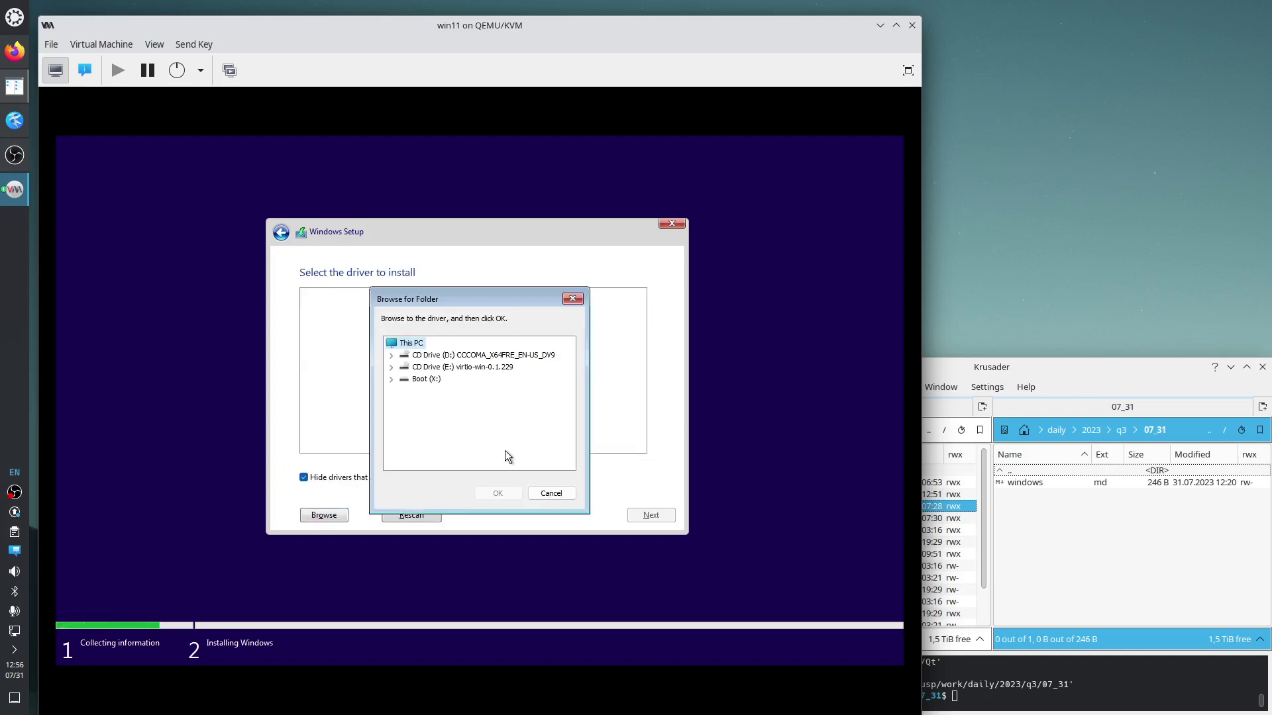
{"action": "left_click", "coordinate": [469, 368]}
{"action": "left_click", "coordinate": [500, 493]}
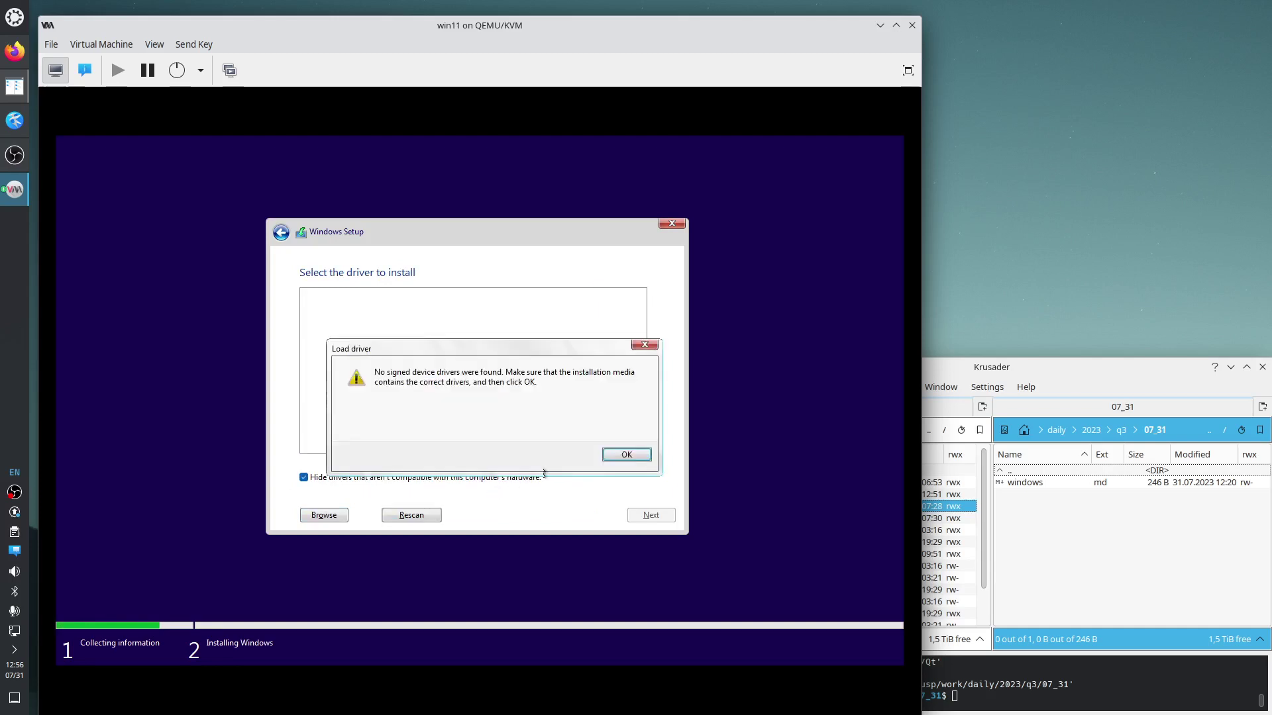
{"action": "left_click", "coordinate": [614, 457]}
- Load the Red Hat VirtIO SCSI driver from virtio-win amd64\w11
{"action": "left_click", "coordinate": [327, 517]}
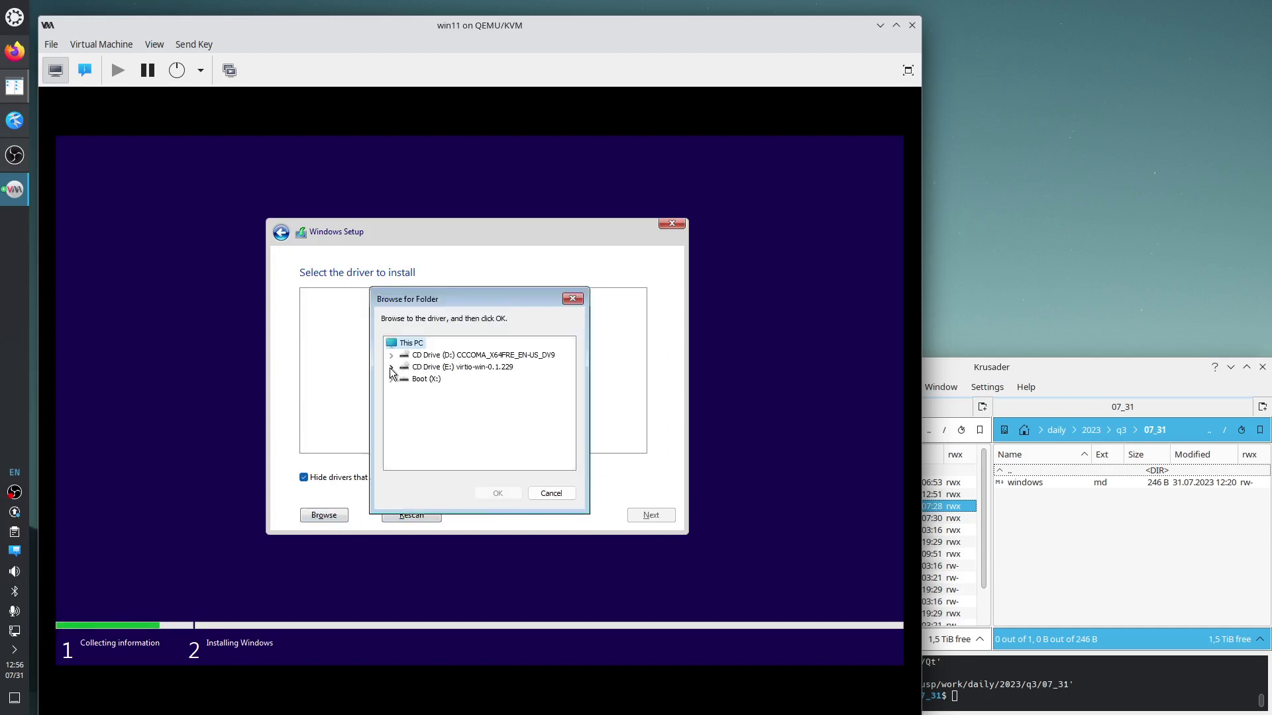
{"action": "left_click", "coordinate": [391, 368]}
{"action": "left_click", "coordinate": [405, 356]}
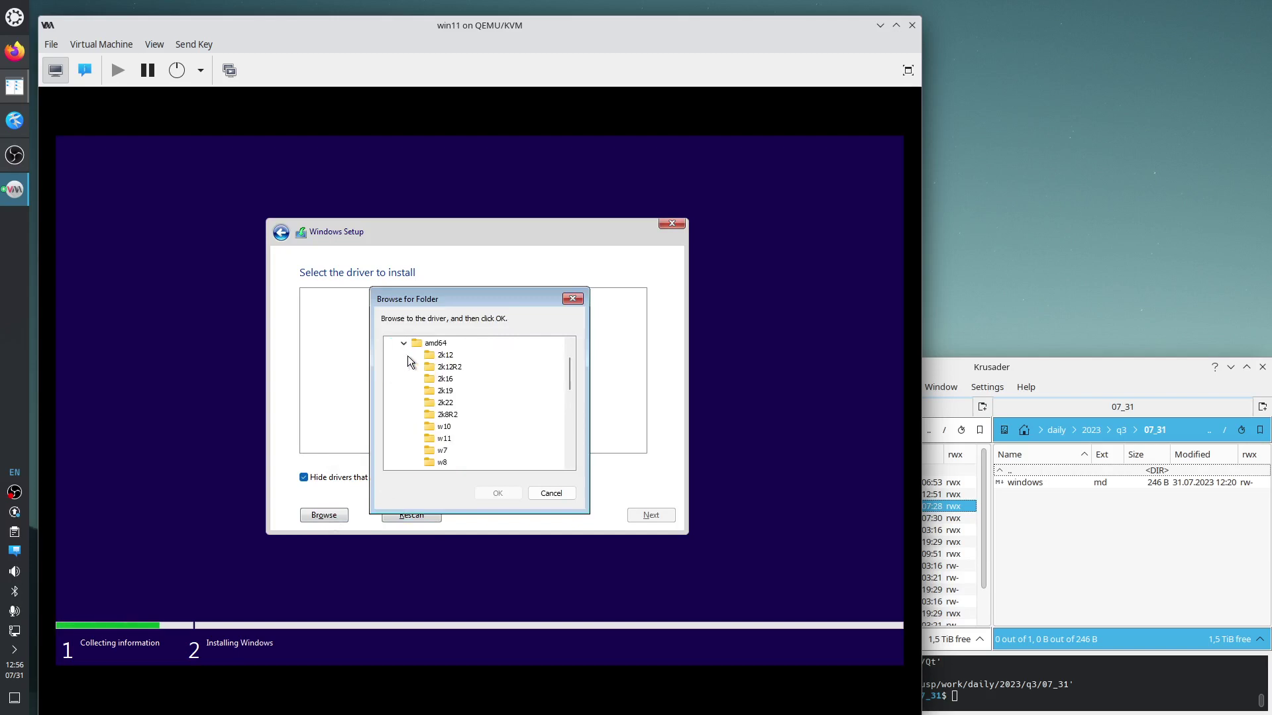
{"action": "left_click", "coordinate": [444, 440]}
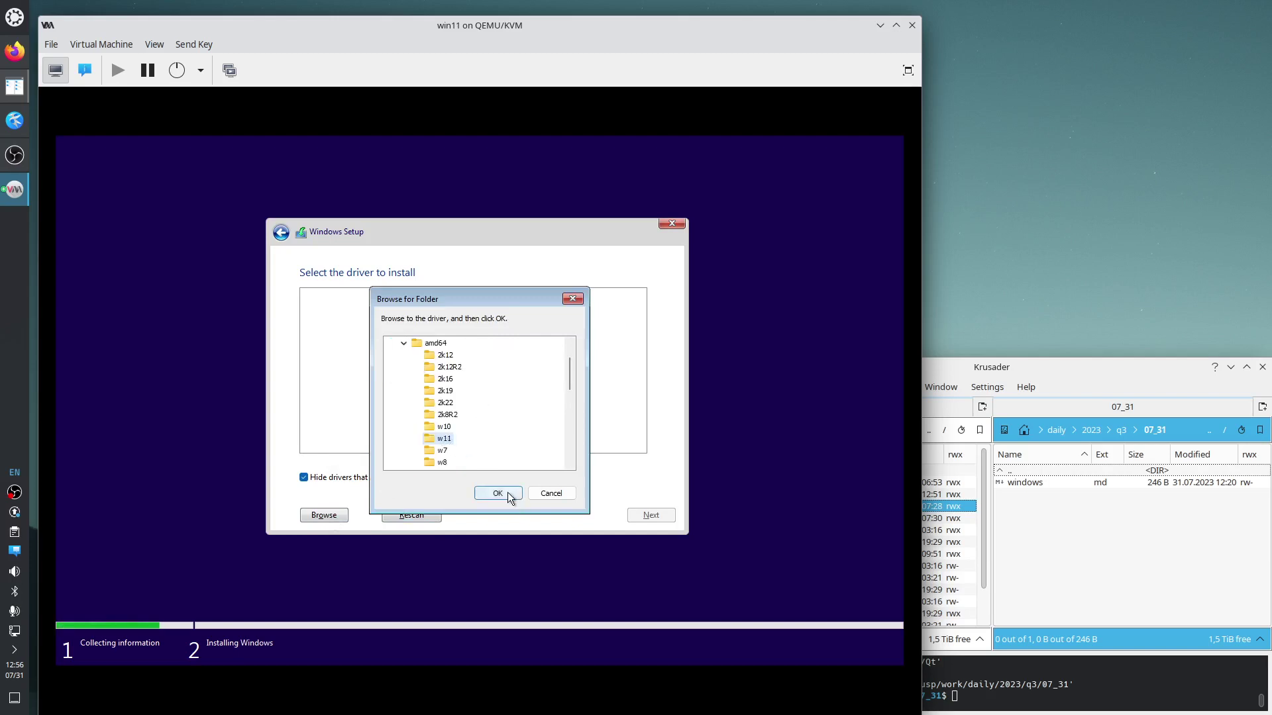
{"action": "left_click", "coordinate": [498, 493]}
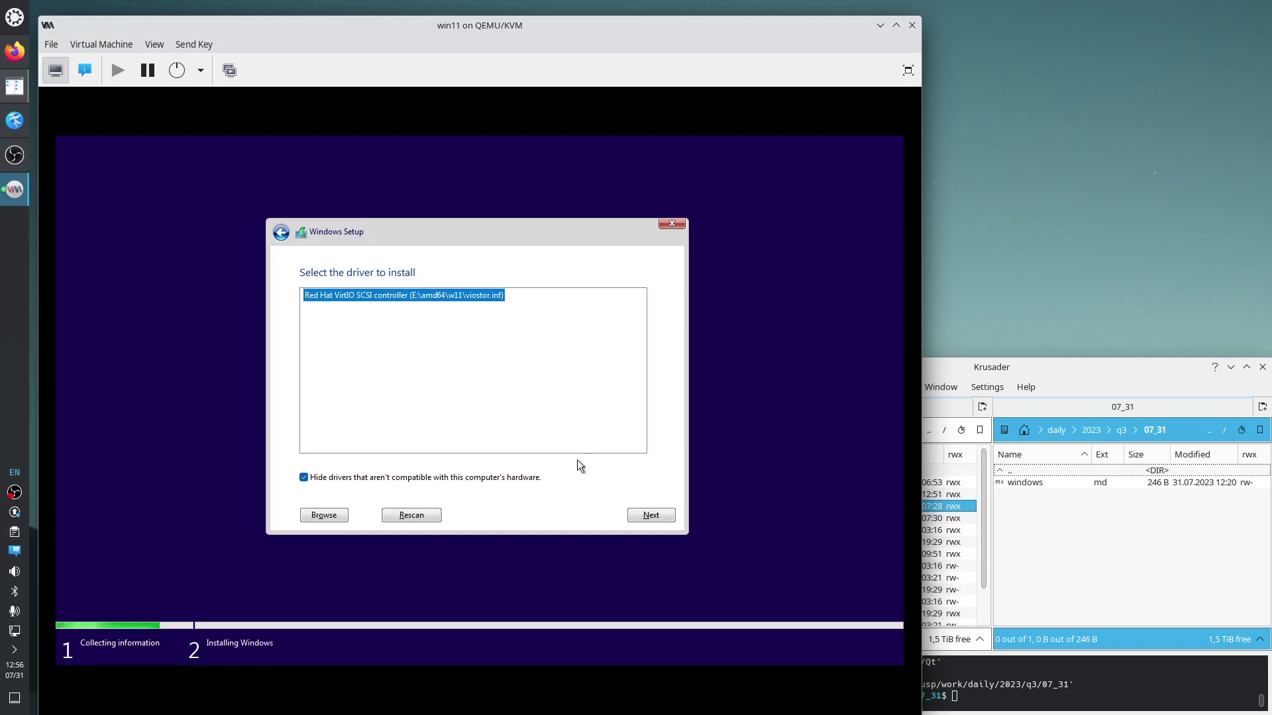
{"action": "left_click", "coordinate": [647, 516]}
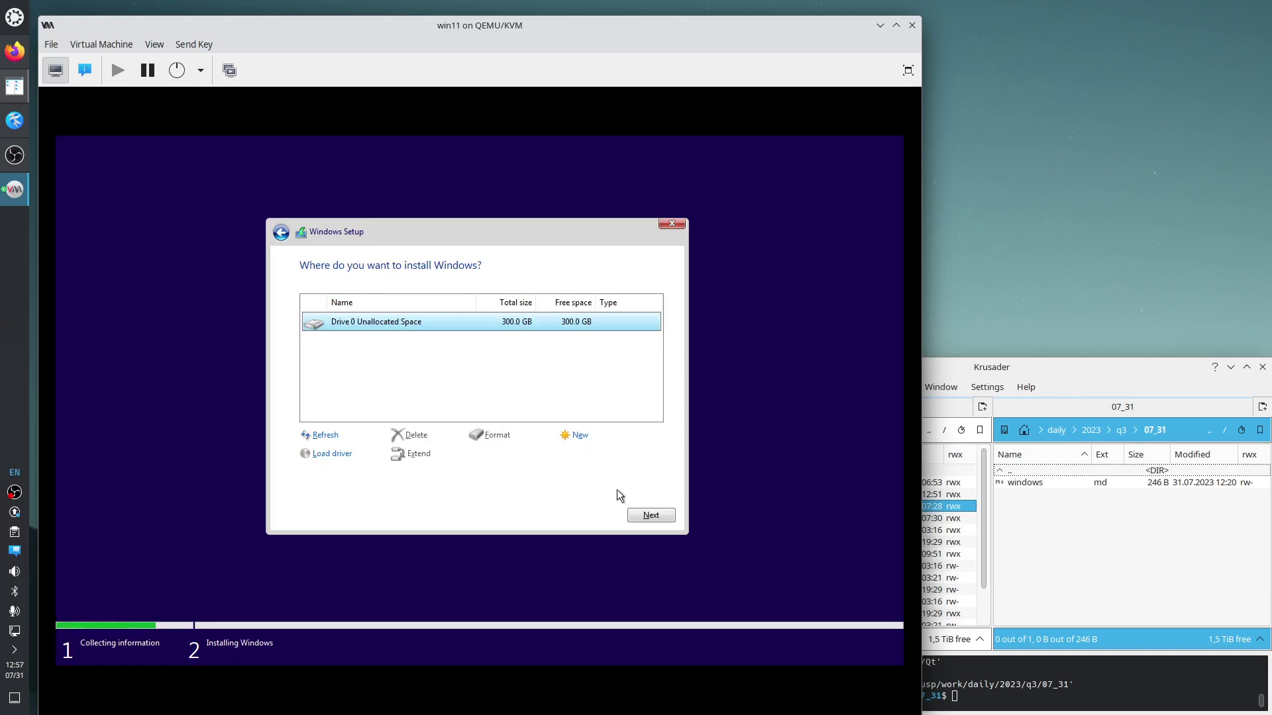
- Install Windows on Drive 0's 300.0 GB unallocated space, then restart the guest
{"action": "left_click", "coordinate": [651, 519]}
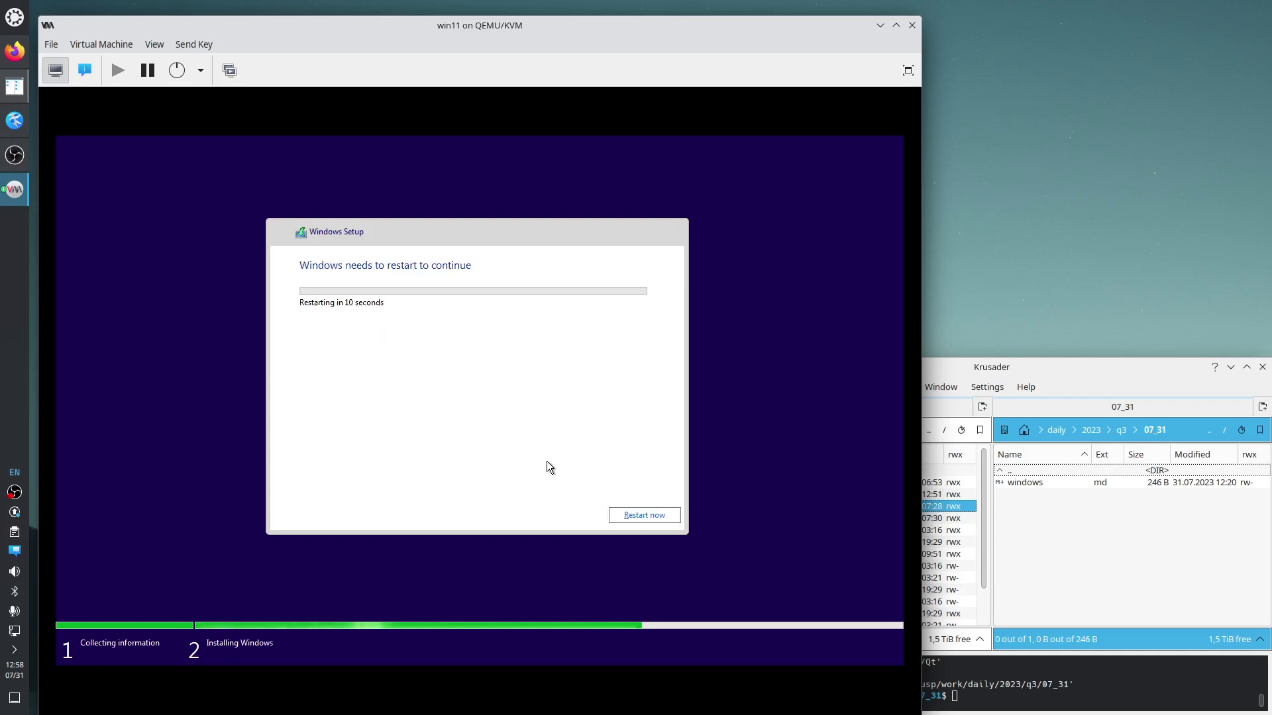
{"action": "left_click", "coordinate": [639, 514]}
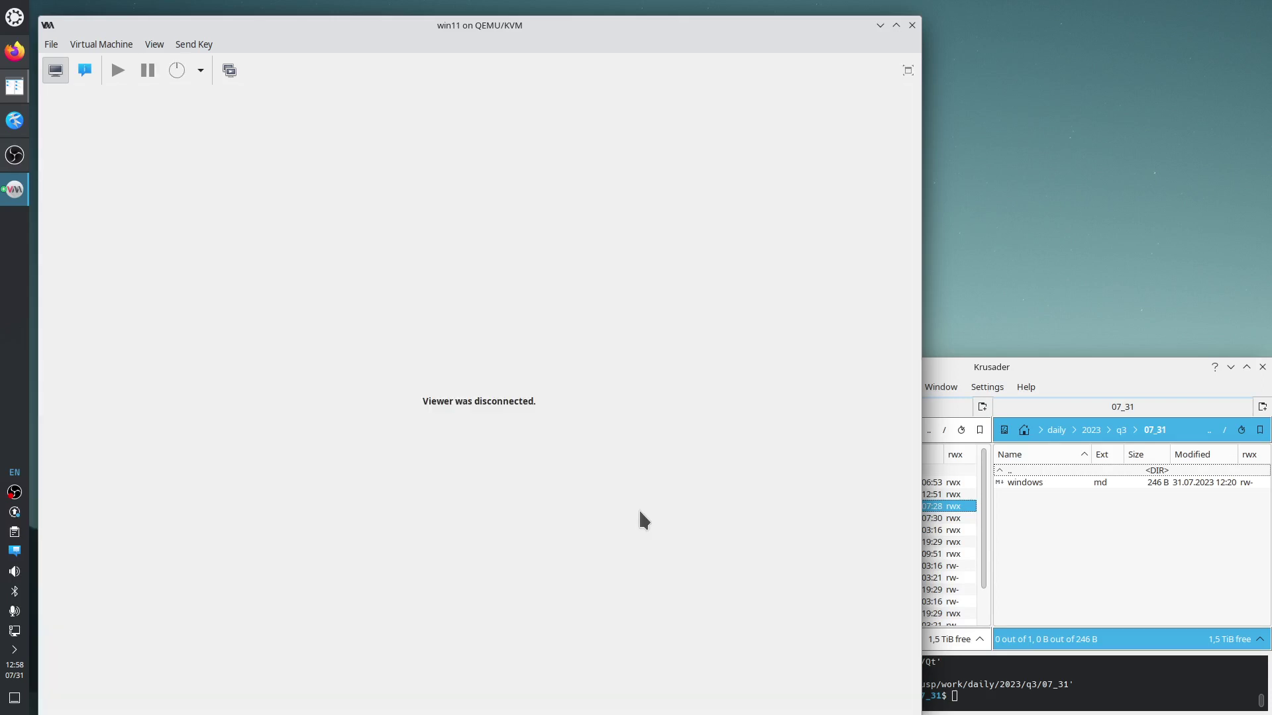
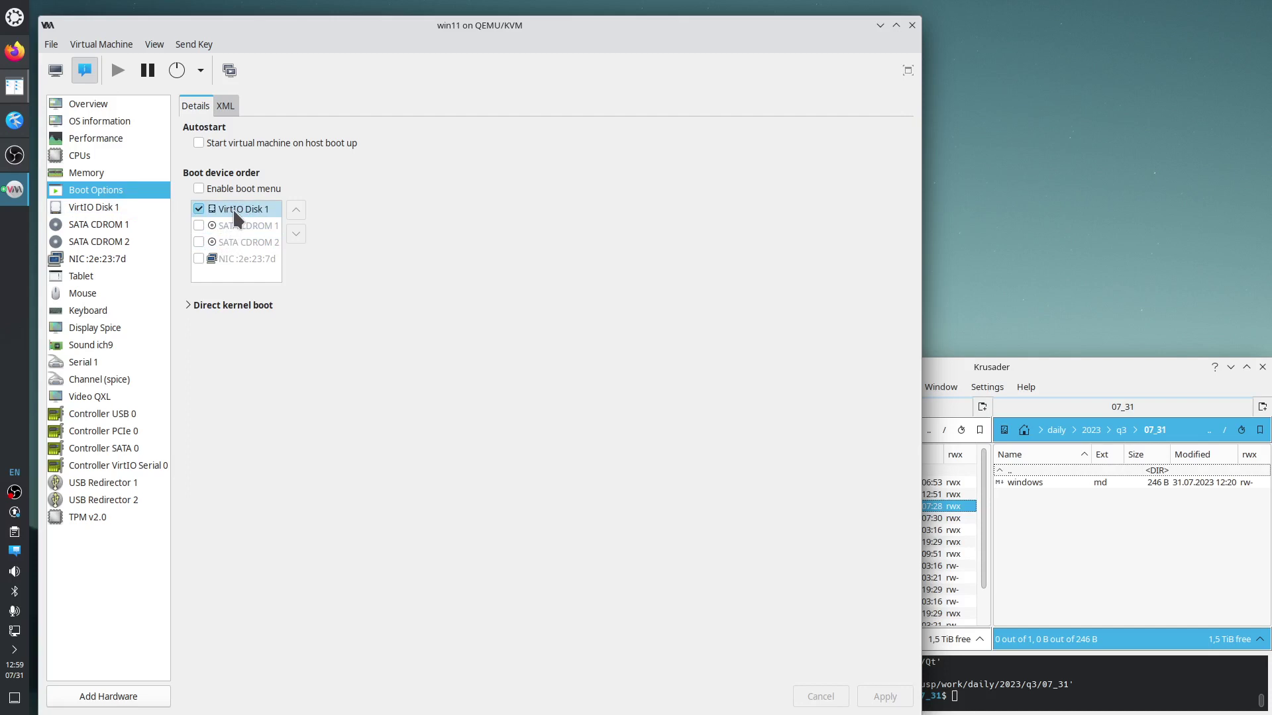
- Show the win11 VM's graphical console, where Windows is booting to 'Getting ready'
{"action": "left_click", "coordinate": [55, 70]}
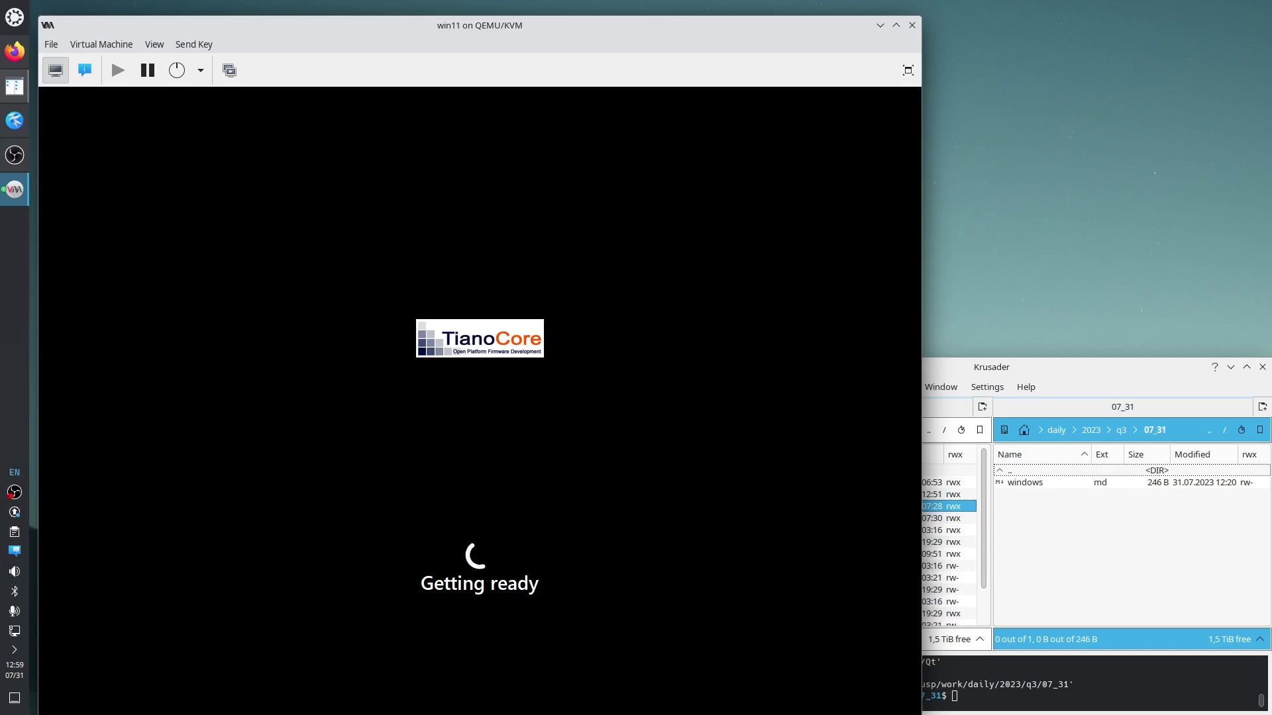
{"action": "left_click", "coordinate": [14, 155]}
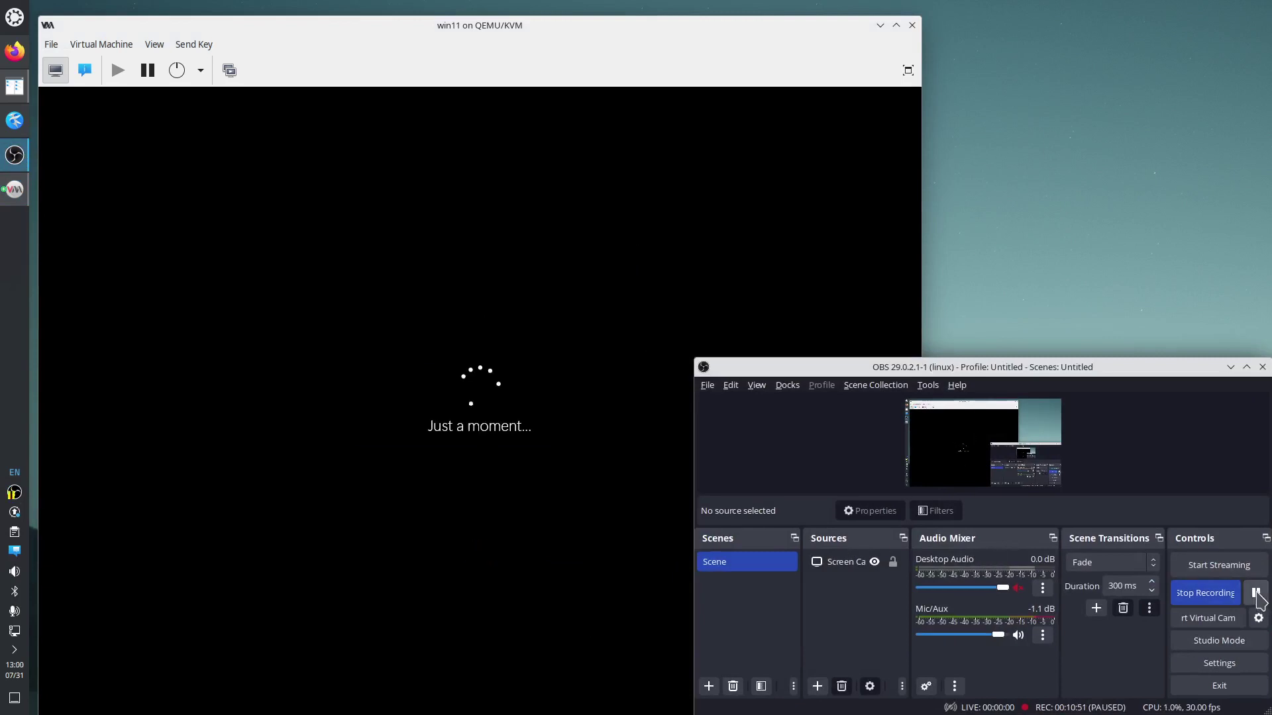
- Confirm United States and the US keyboard, skip a second layout, then view the VM's NIC details
{"action": "left_click", "coordinate": [1230, 367]}
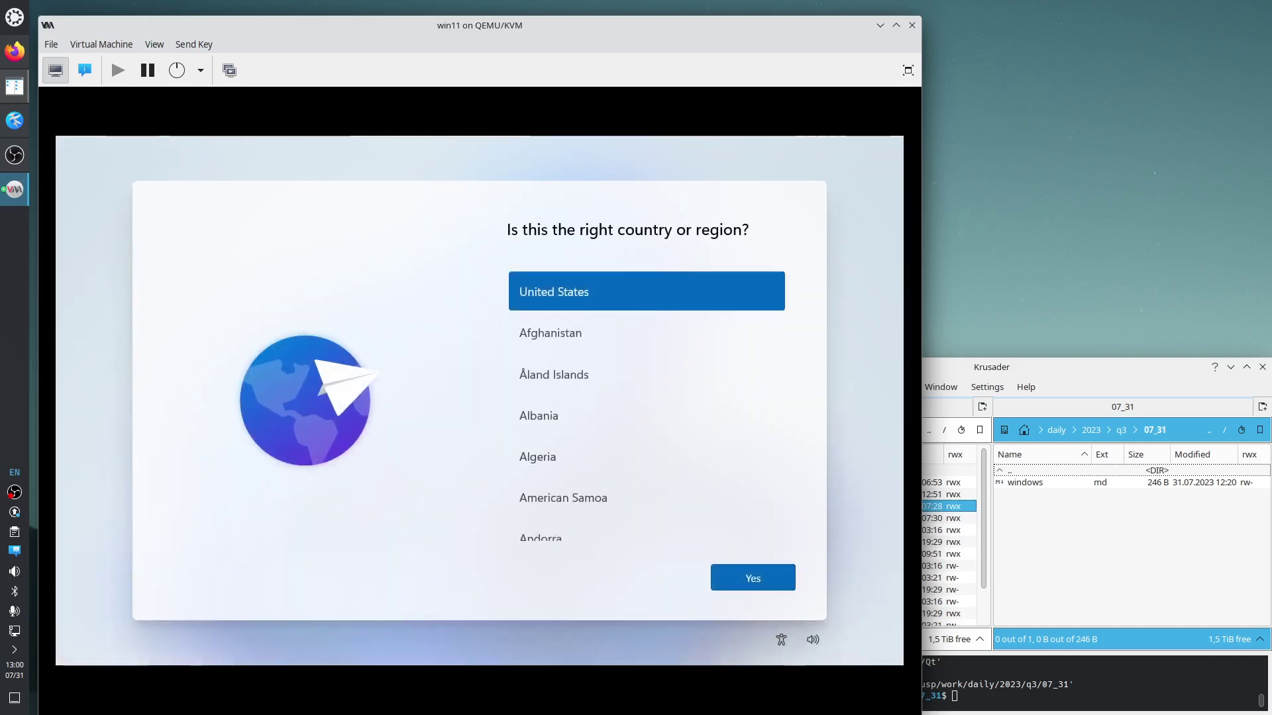
{"action": "left_click", "coordinate": [764, 574]}
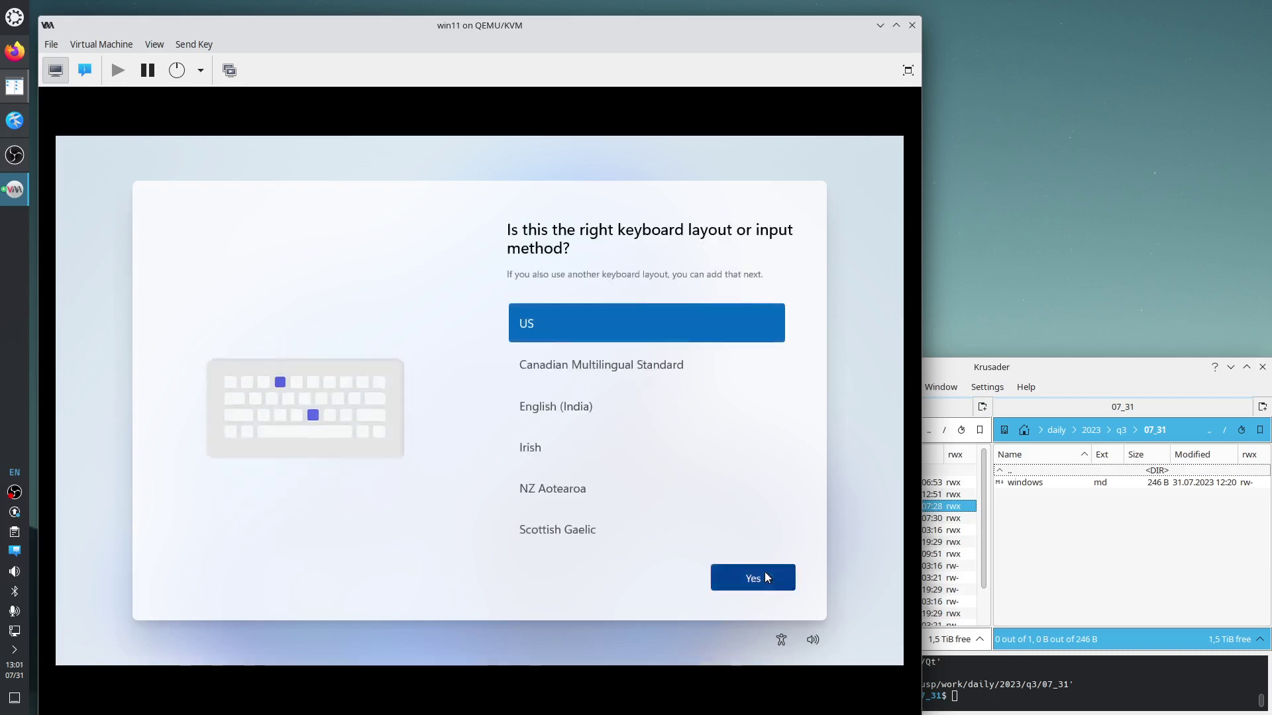
{"action": "left_click", "coordinate": [764, 571]}
{"action": "left_click", "coordinate": [765, 571]}
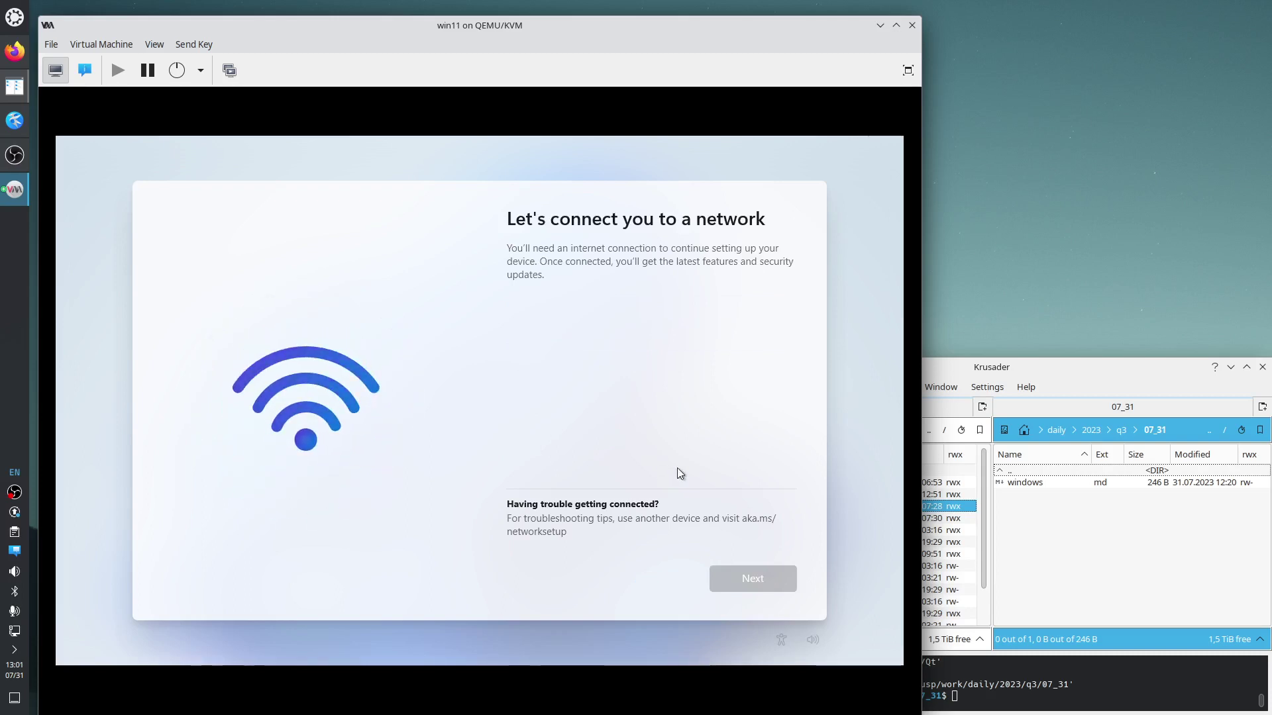
{"action": "left_click", "coordinate": [84, 70]}
{"action": "left_click", "coordinate": [108, 258]}
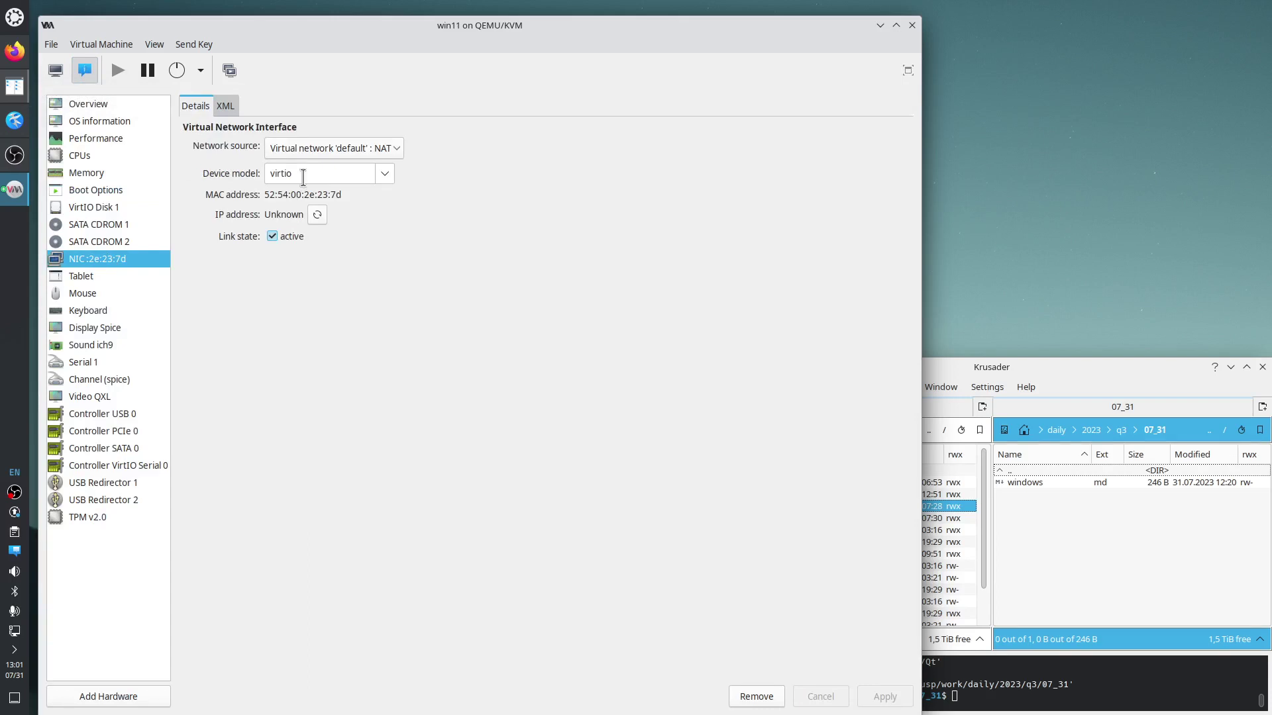
{"action": "left_click", "coordinate": [125, 242]}
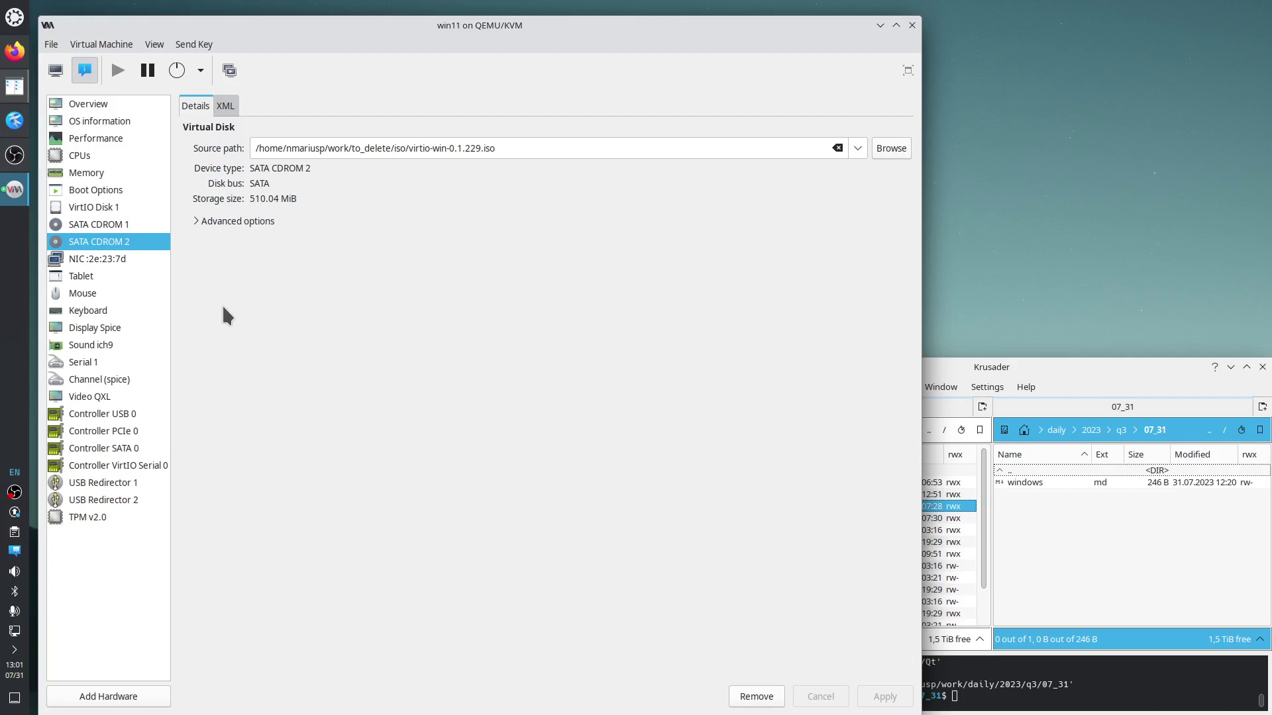
{"action": "left_click", "coordinate": [118, 260]}
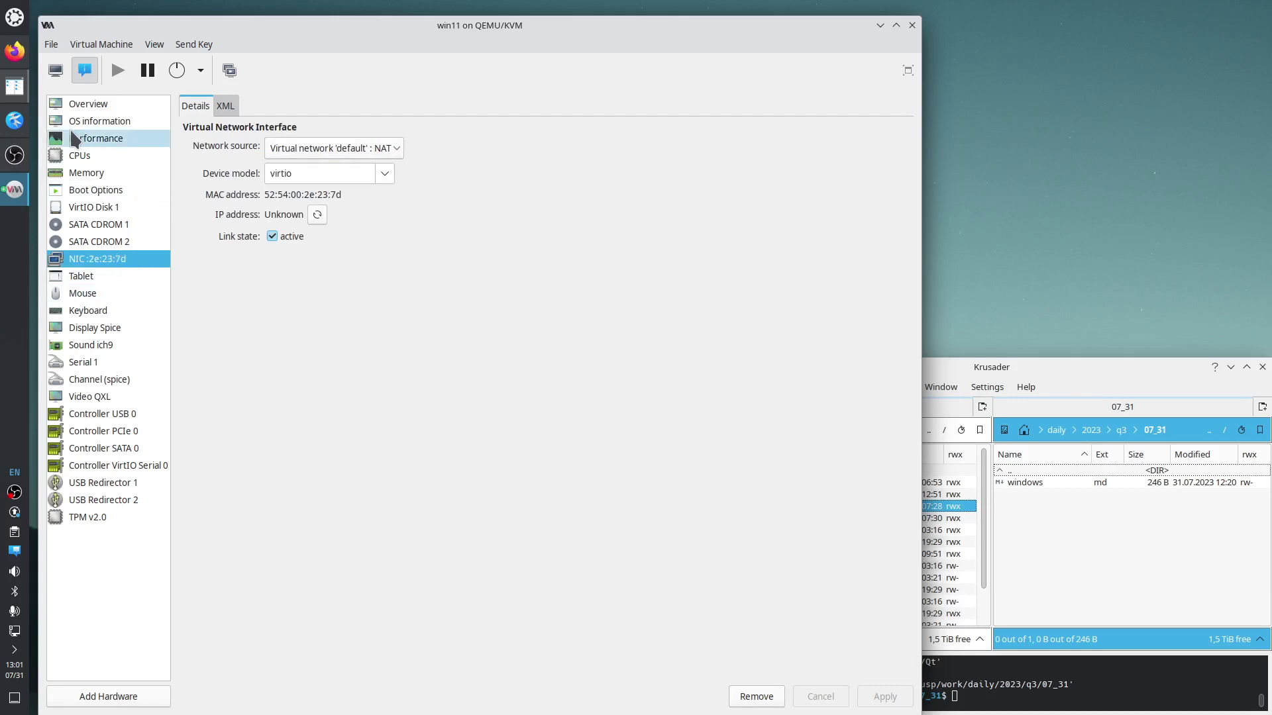
{"action": "left_click", "coordinate": [56, 70]}
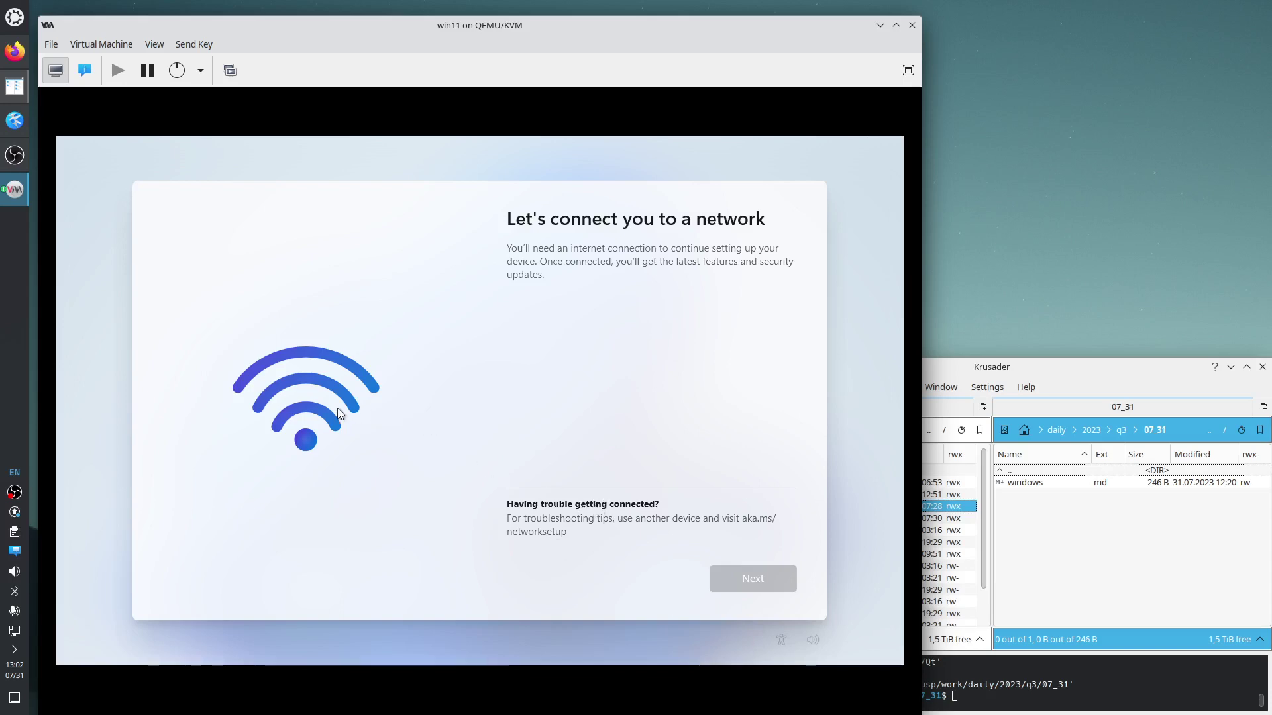
- Review the Google search results for the network-bypass guide, switching between browser and VM
{"action": "left_click", "coordinate": [27, 162]}
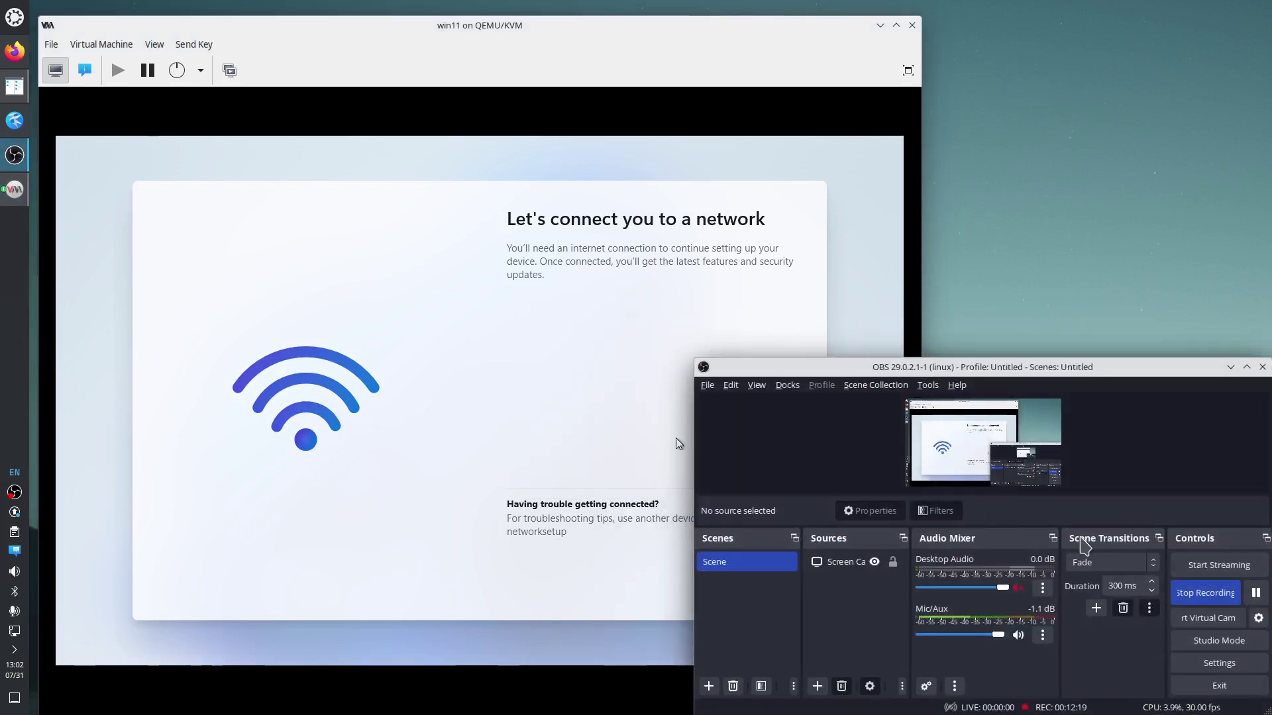
{"action": "left_click", "coordinate": [1255, 593]}
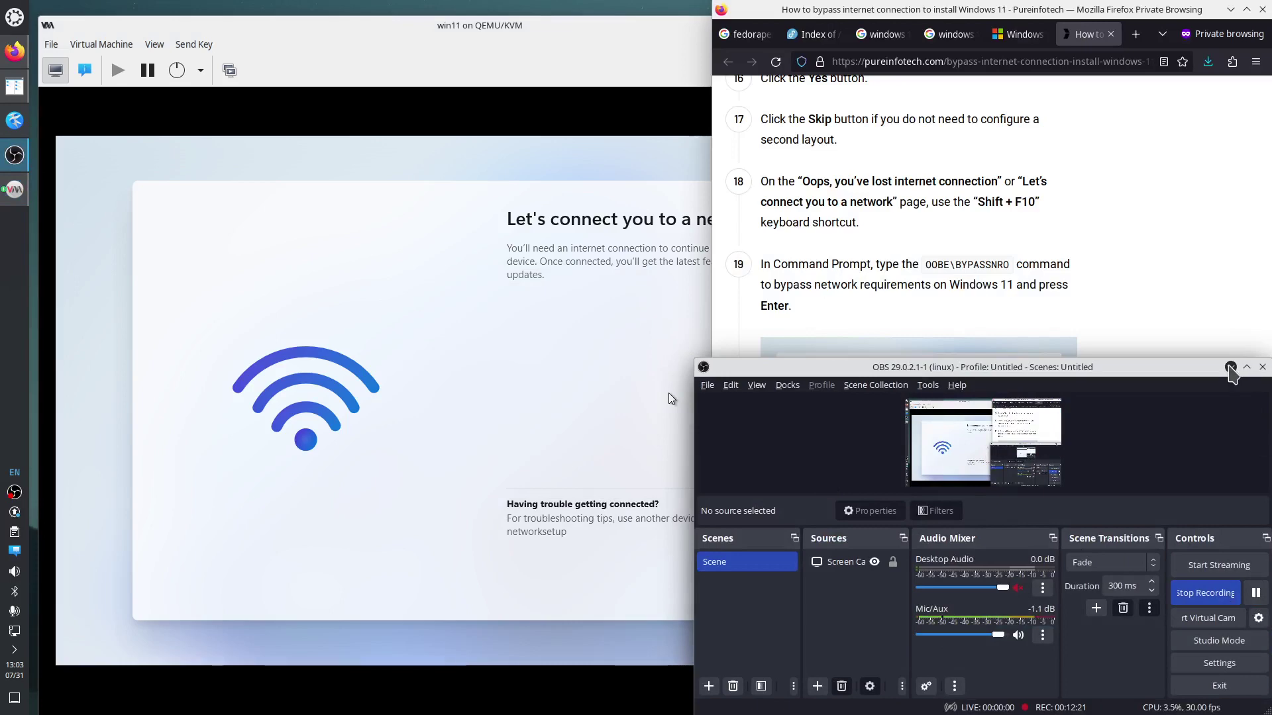
{"action": "left_click", "coordinate": [1230, 367]}
{"action": "left_click", "coordinate": [952, 34]}
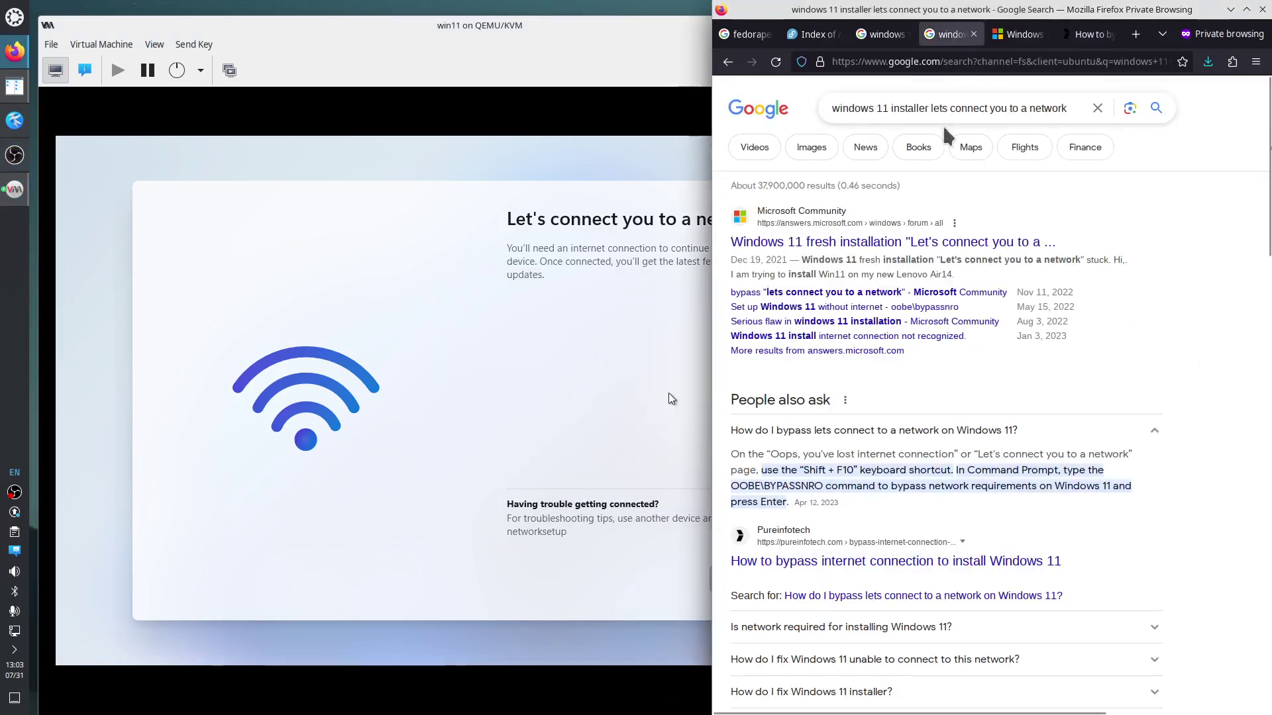
{"action": "left_click_drag", "start_coordinate": [833, 111], "coordinate": [947, 108]}
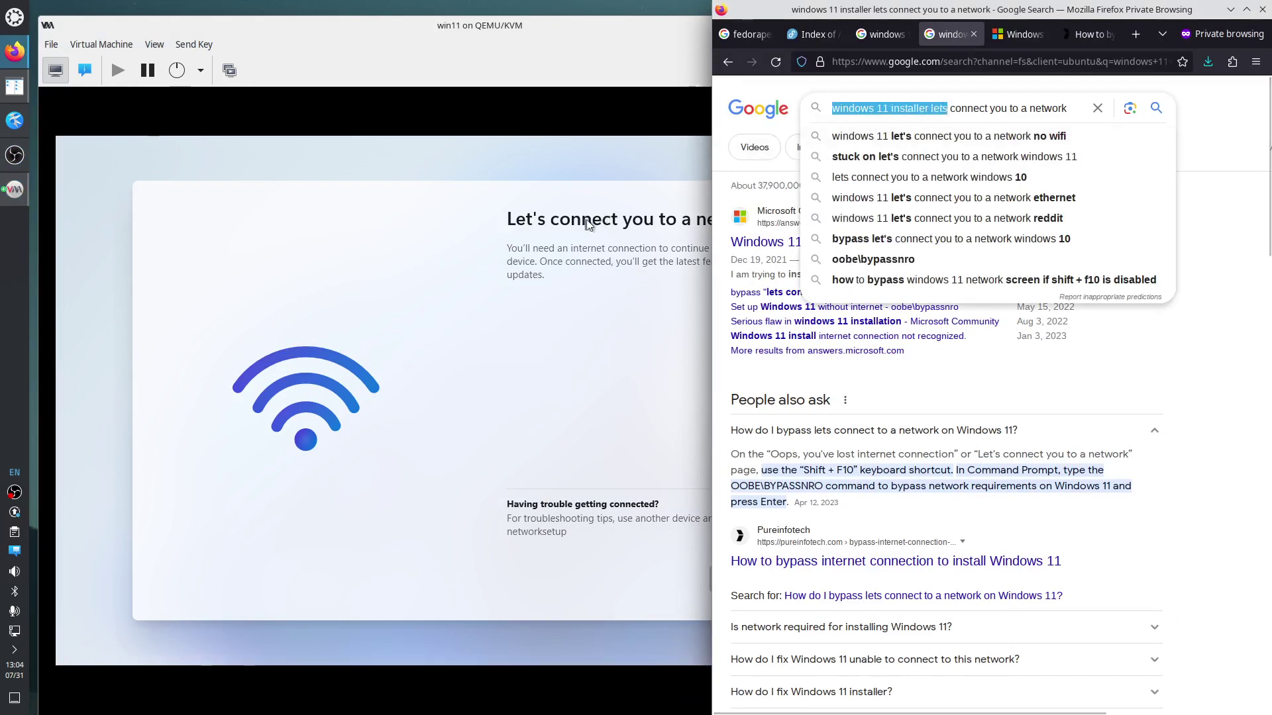
{"action": "left_click", "coordinate": [606, 30]}
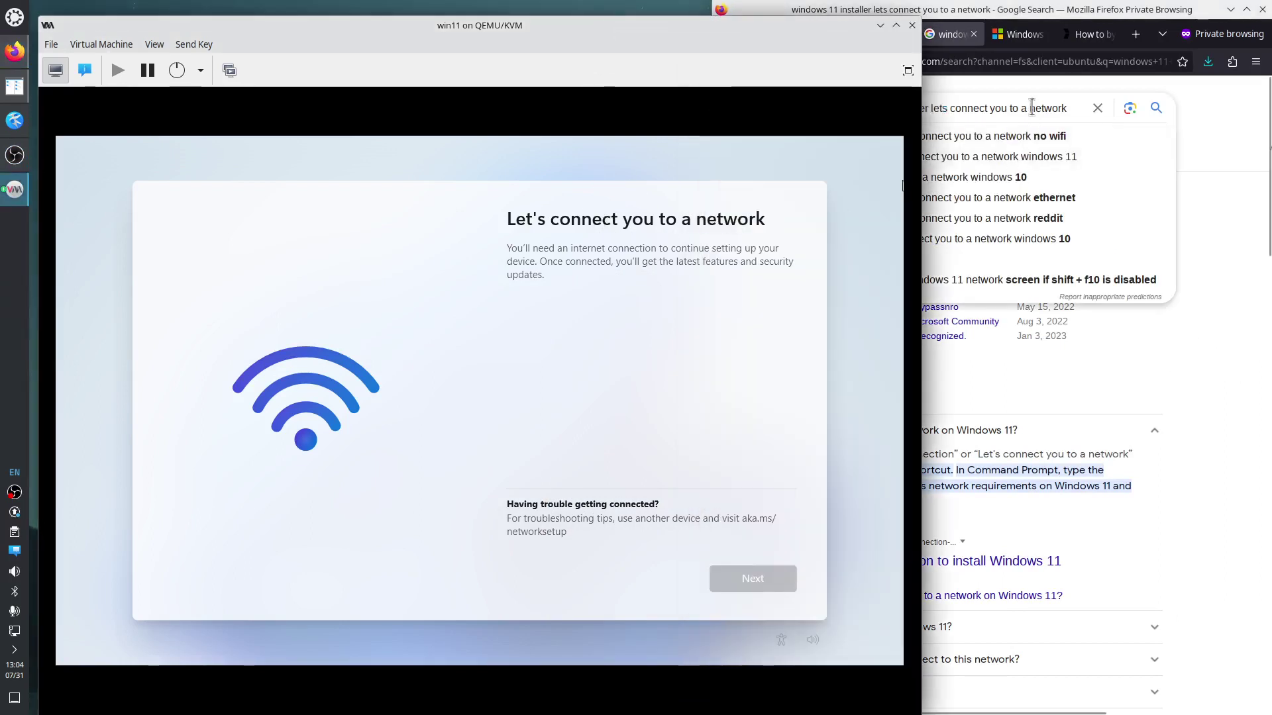
{"action": "left_click", "coordinate": [1222, 232]}
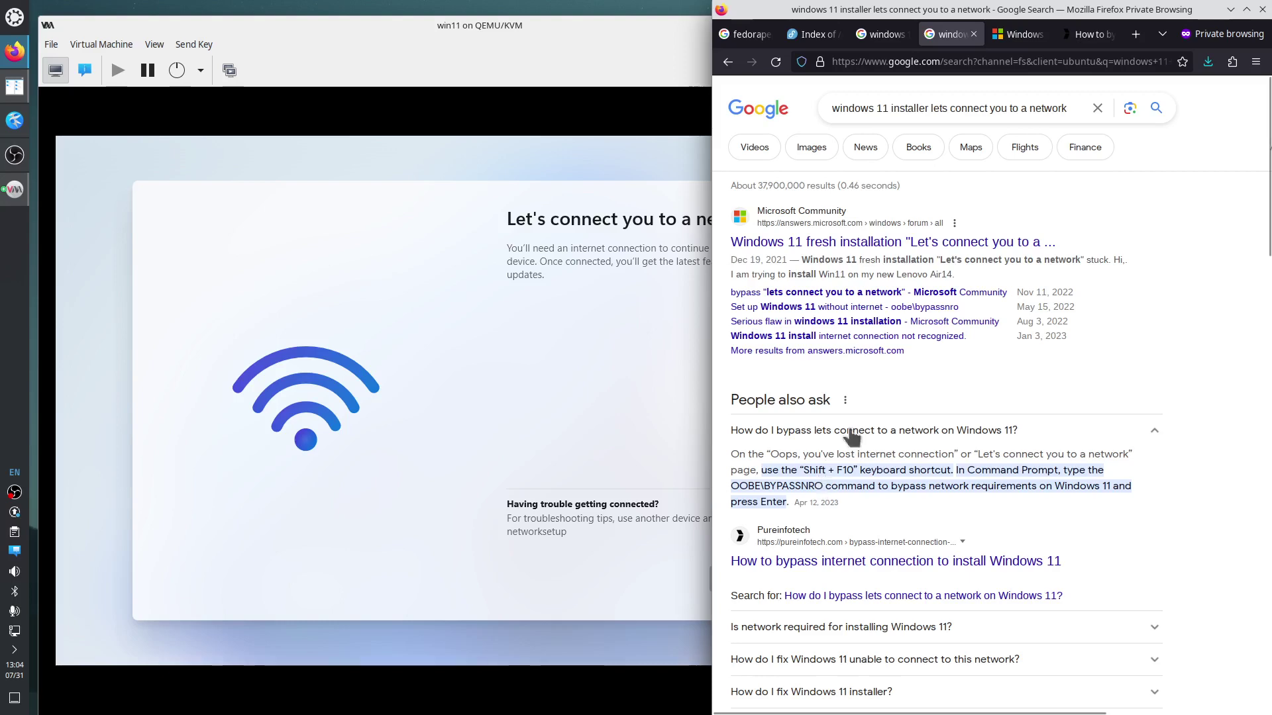
- Open the Pureinfotech guide, accept its cookie notice and scroll to the OOBE\BYPASSNRO step
{"action": "left_click", "coordinate": [1083, 39]}
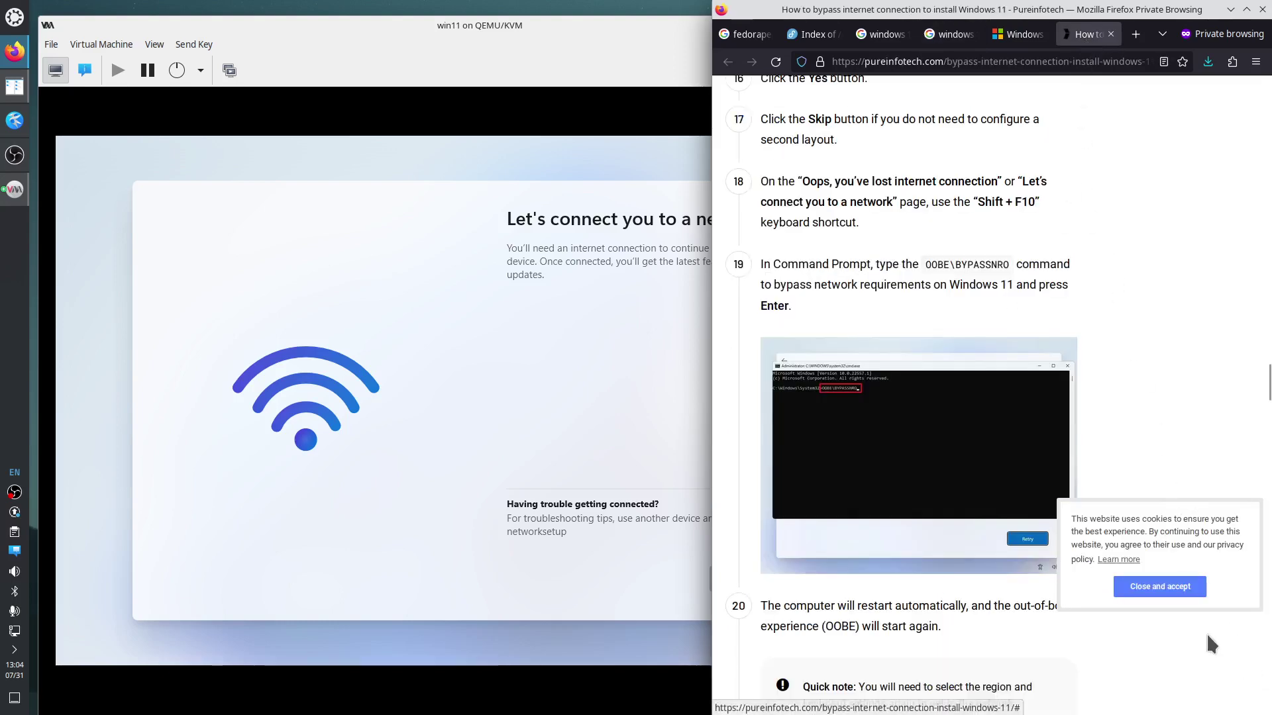
{"action": "left_click", "coordinate": [1161, 588]}
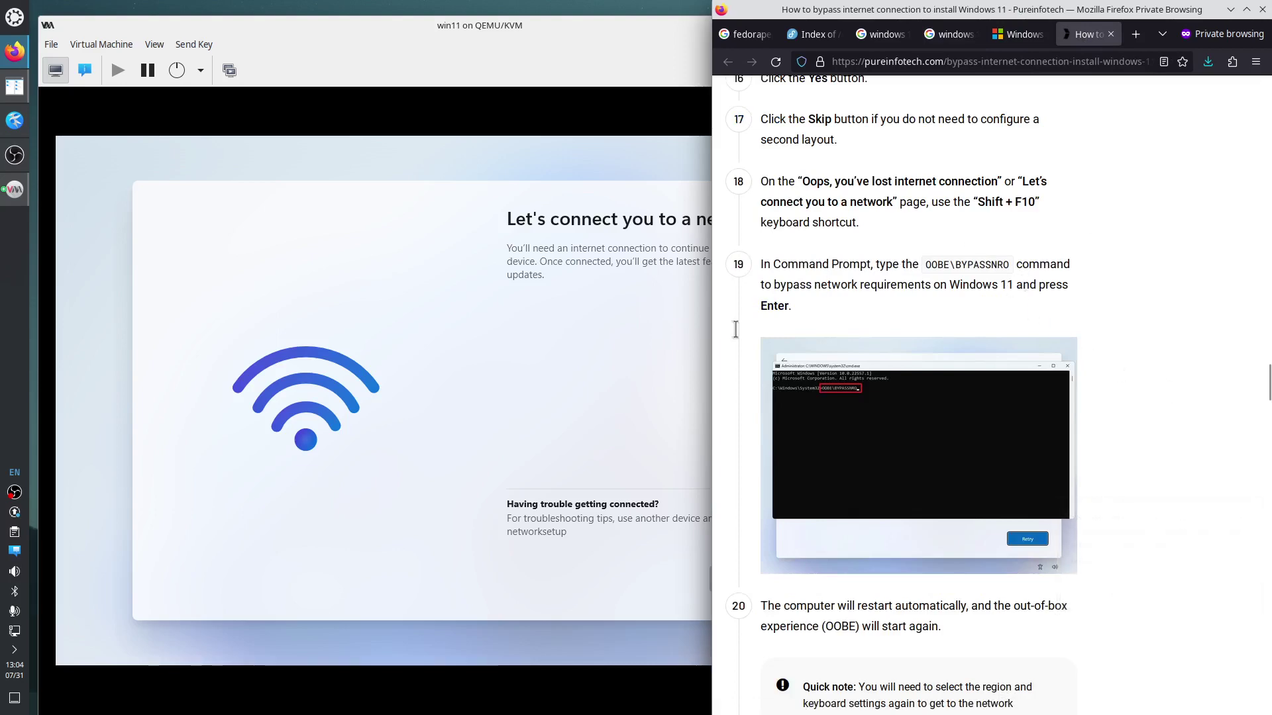
{"action": "left_click", "coordinate": [442, 415]}
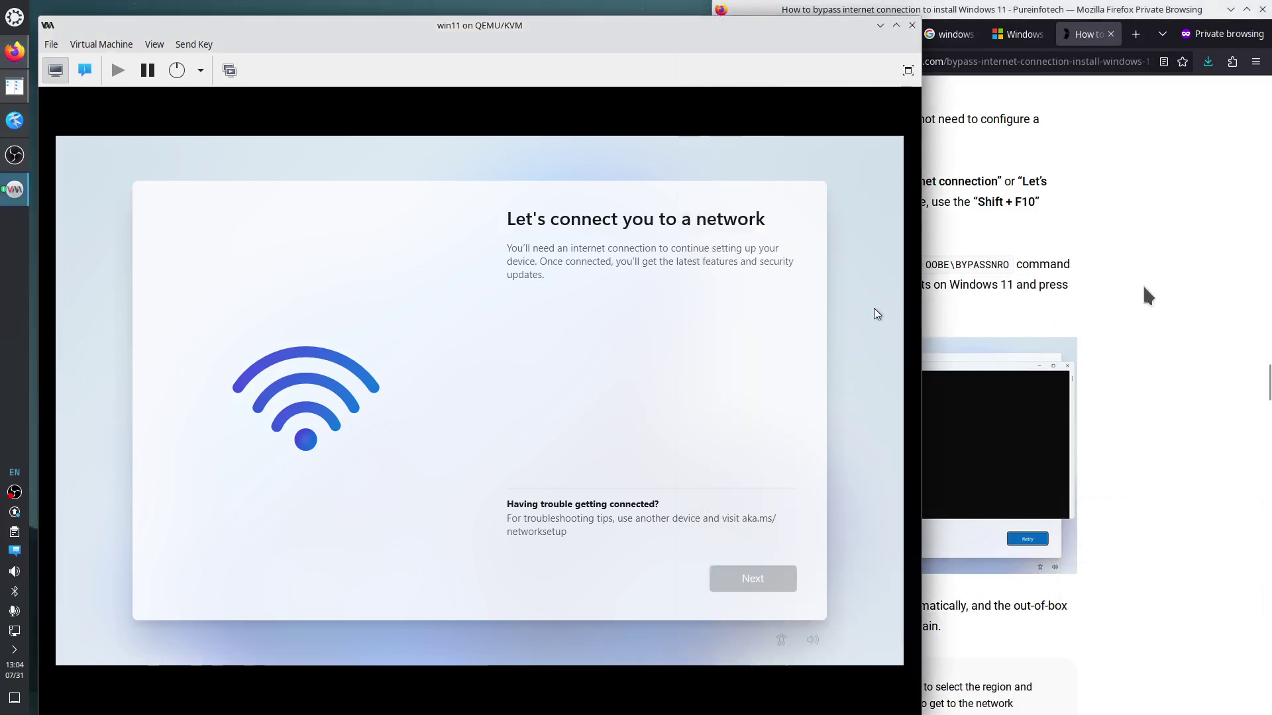
{"action": "scroll", "coordinate": [1144, 295], "scroll_direction": "up", "scroll_amount": 4}
{"action": "left_click", "coordinate": [1142, 295]}
{"action": "scroll", "coordinate": [1142, 294], "scroll_direction": "up", "scroll_amount": 10}
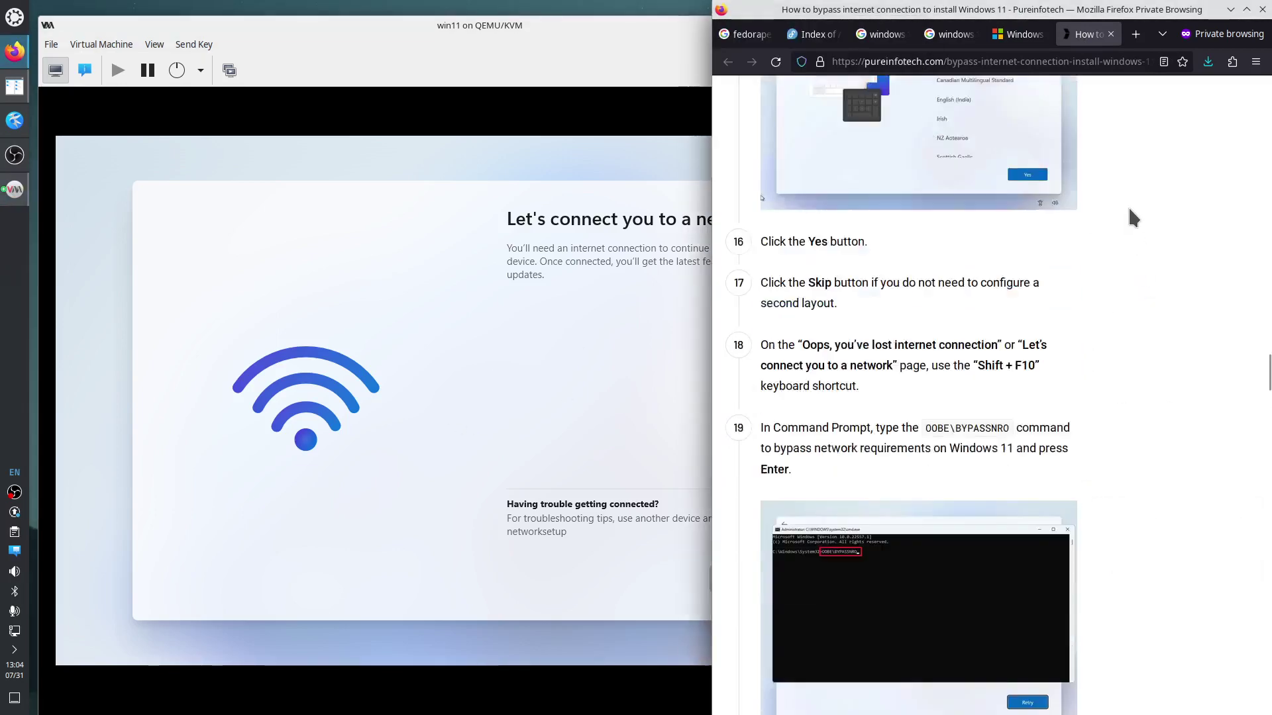
{"action": "scroll", "coordinate": [1139, 225], "scroll_direction": "up", "scroll_amount": 10}
{"action": "scroll", "coordinate": [1139, 225], "scroll_direction": "down", "scroll_amount": 9}
{"action": "scroll", "coordinate": [1137, 225], "scroll_direction": "down", "scroll_amount": 10}
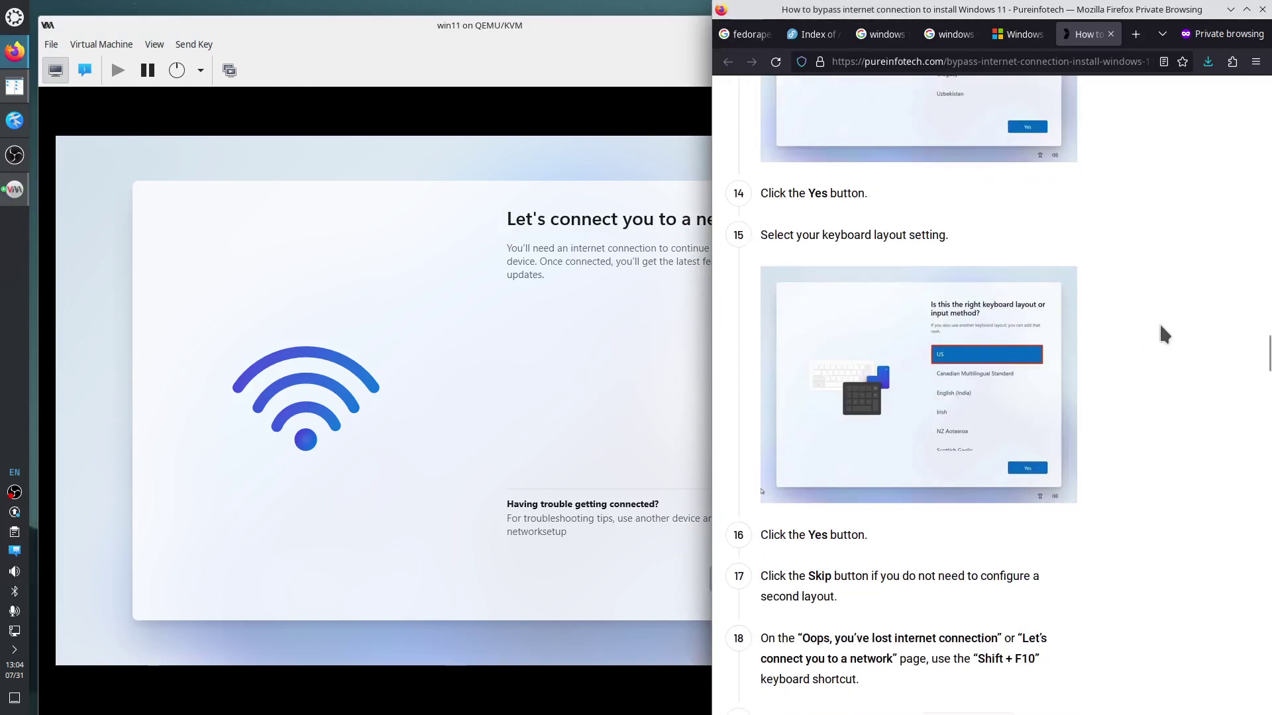
{"action": "scroll", "coordinate": [1171, 347], "scroll_direction": "down", "scroll_amount": 5}
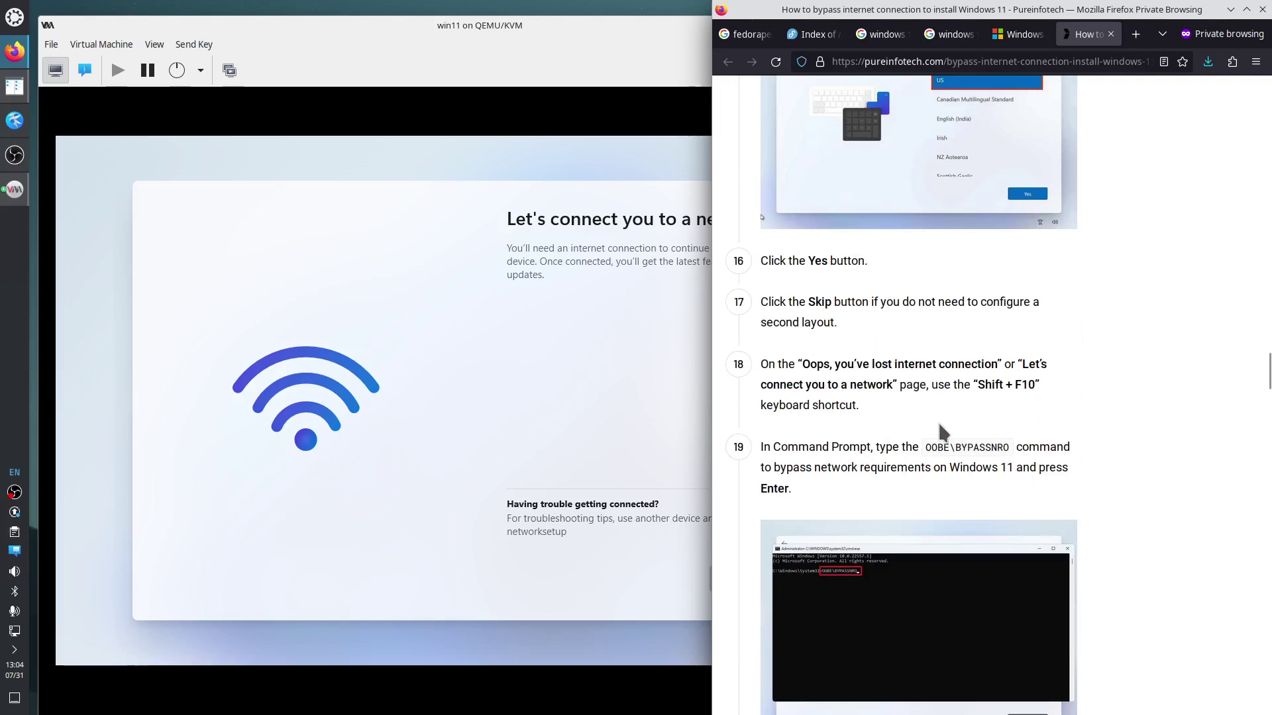
{"action": "scroll", "coordinate": [897, 388], "scroll_direction": "down", "scroll_amount": 3}
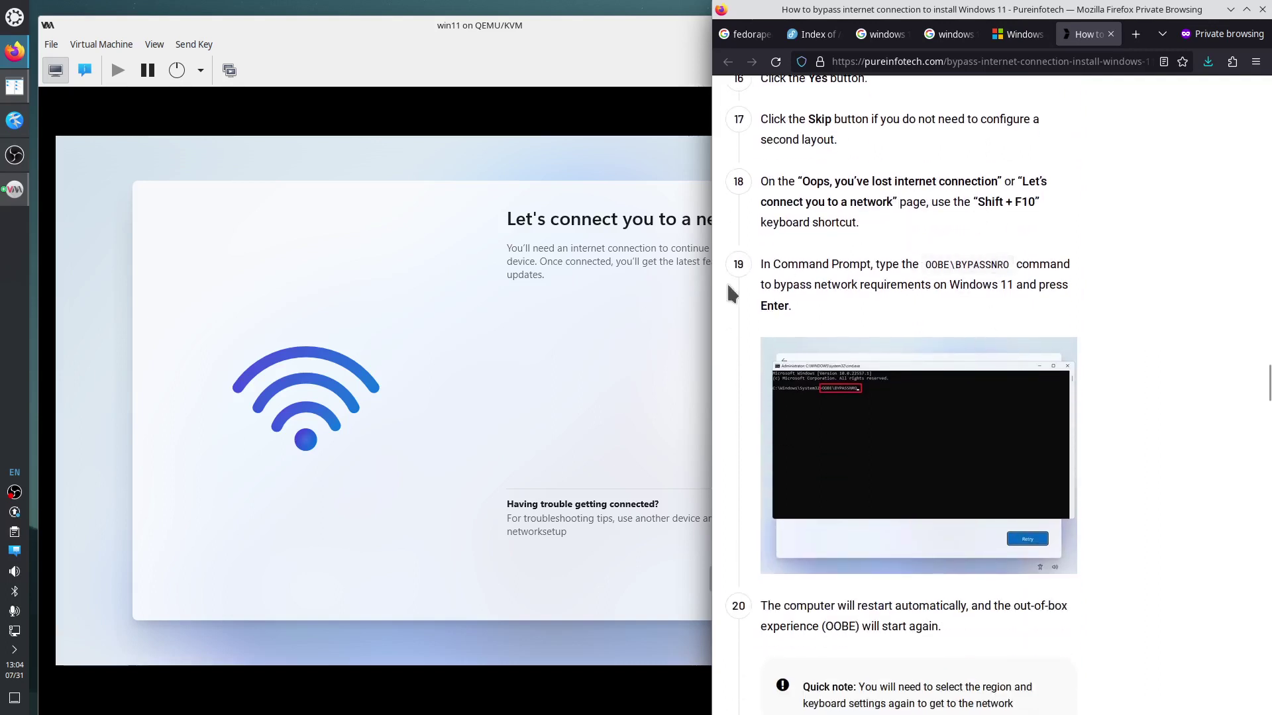
{"action": "left_click", "coordinate": [323, 501]}
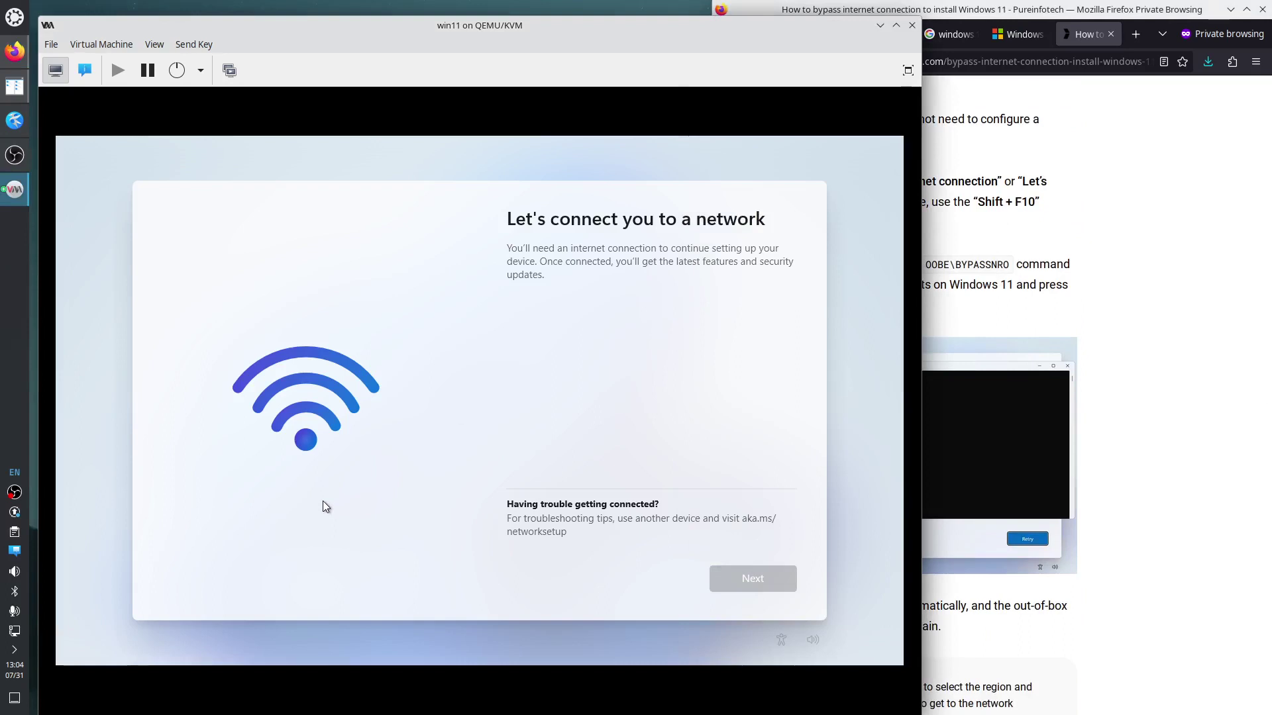
- Run oobe\BypassNRO.cmd from the Shift+F10 command prompt so setup reboots without network
{"action": "key", "text": "shift+F10"}
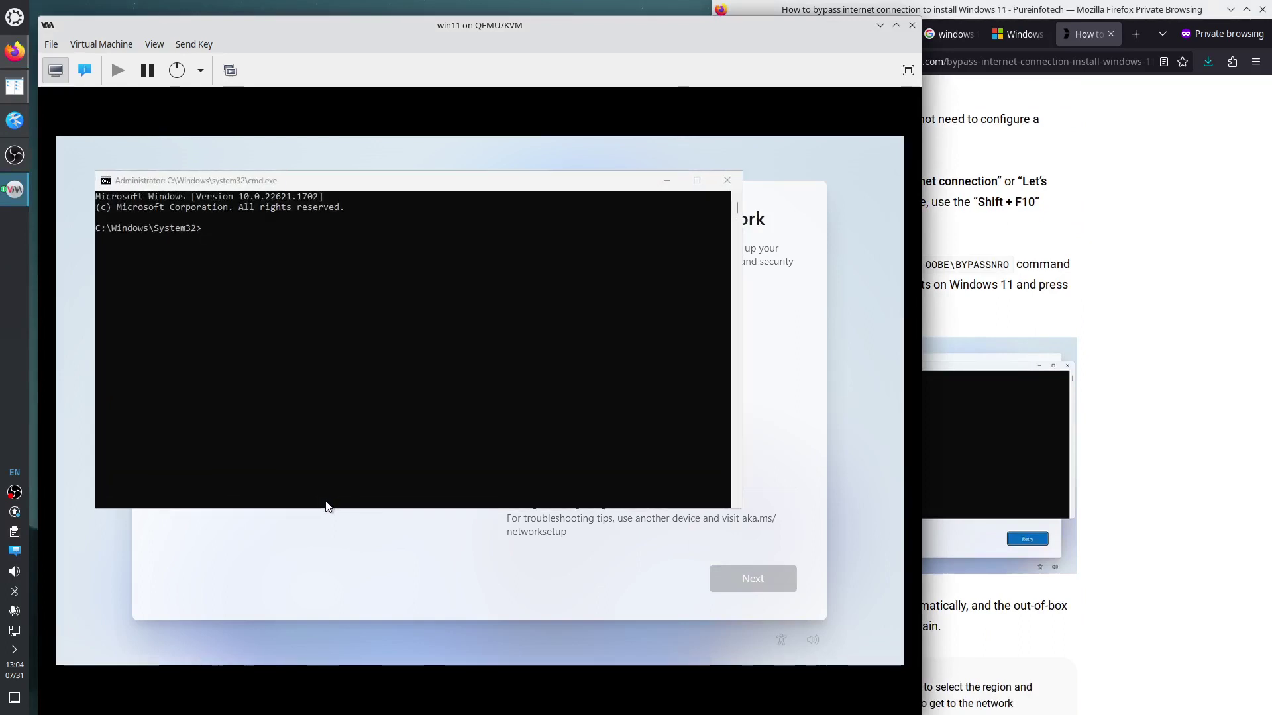
{"action": "left_click", "coordinate": [305, 348]}
{"action": "type", "text": "oobe"}
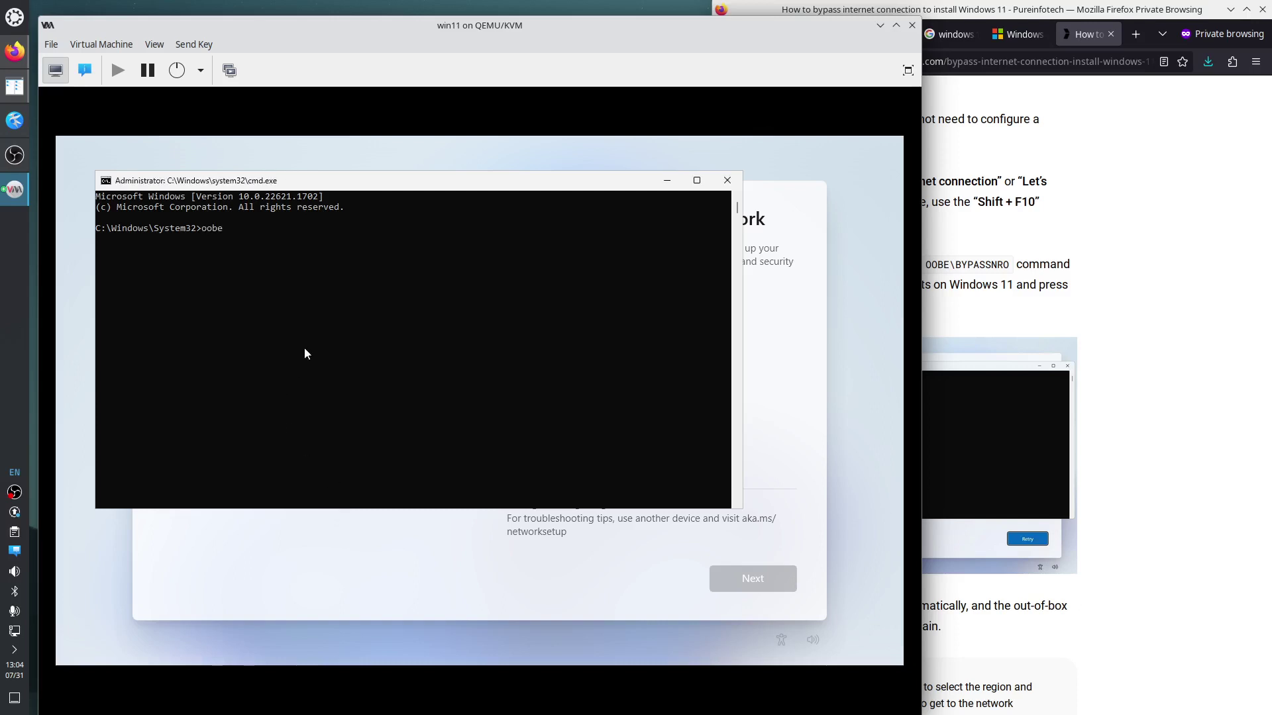
{"action": "type", "text": "\\"}
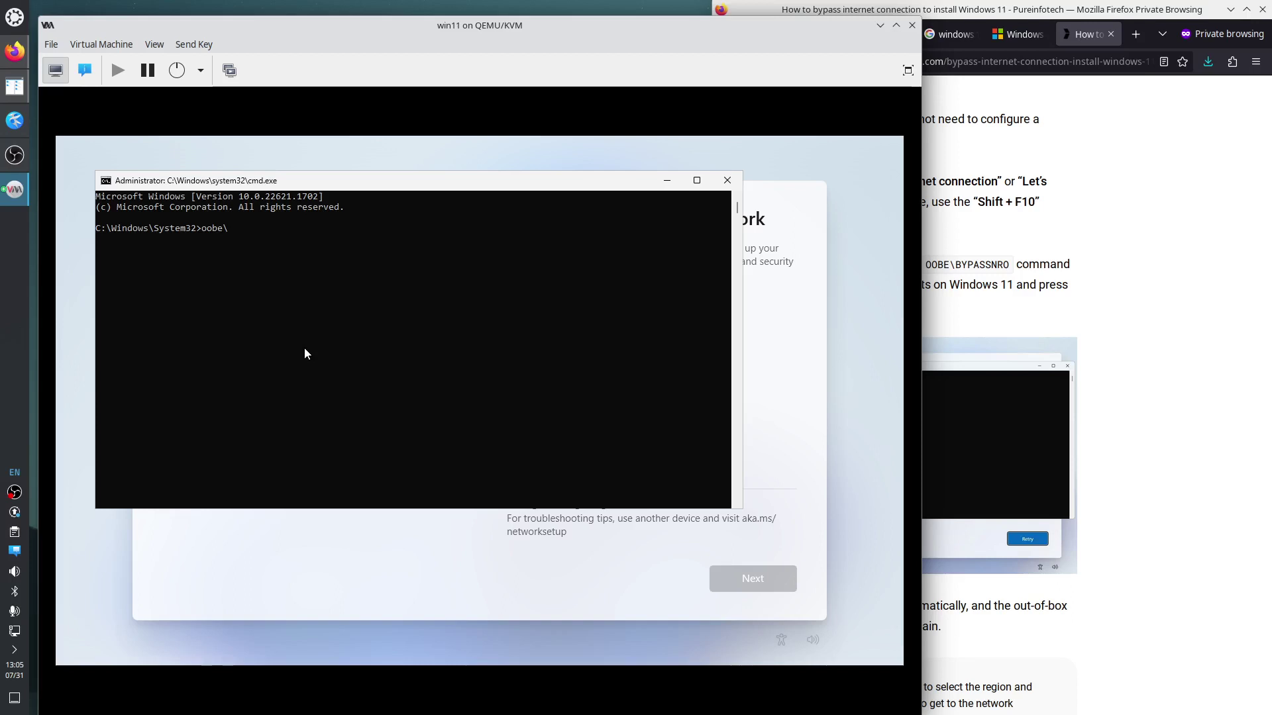
{"action": "type", "text": "B"}
{"action": "key", "text": "Tab"}
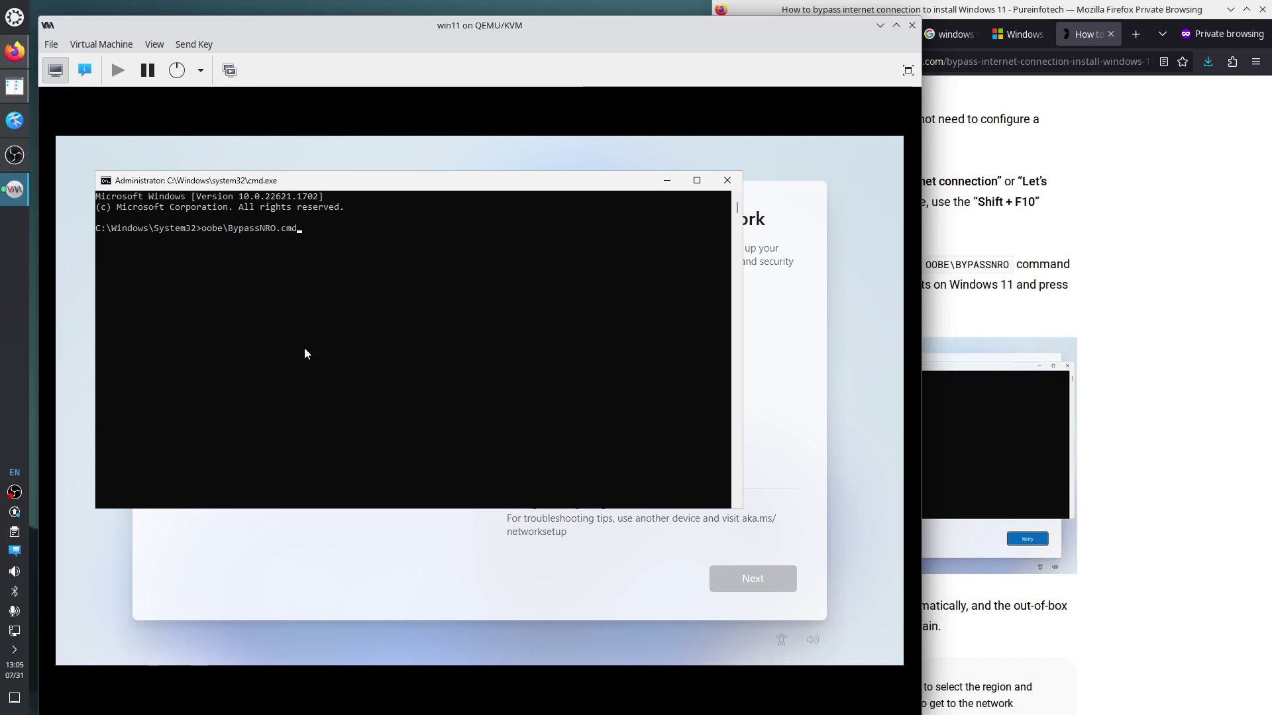
{"action": "key", "text": "Return"}
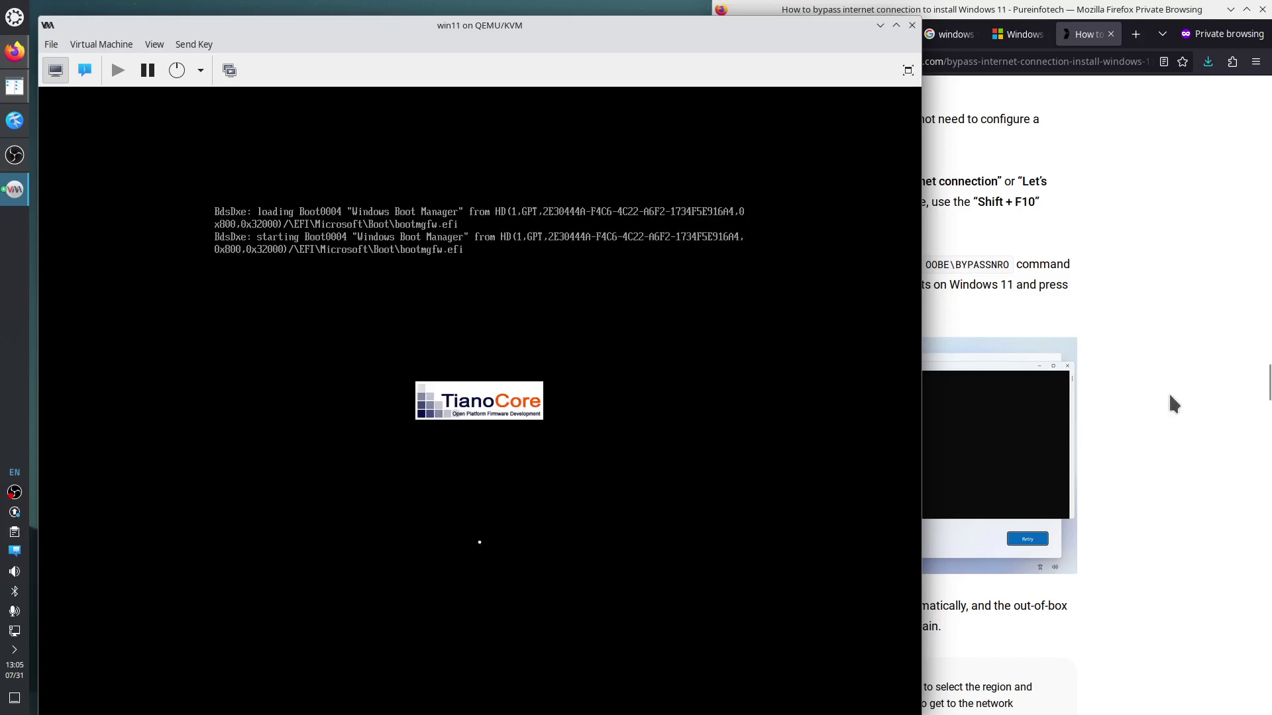
{"action": "left_click", "coordinate": [1138, 373]}
- Check the guide's step 20, then confirm United States and the US keyboard layout
{"action": "left_click_drag", "start_coordinate": [775, 605], "coordinate": [939, 631]}
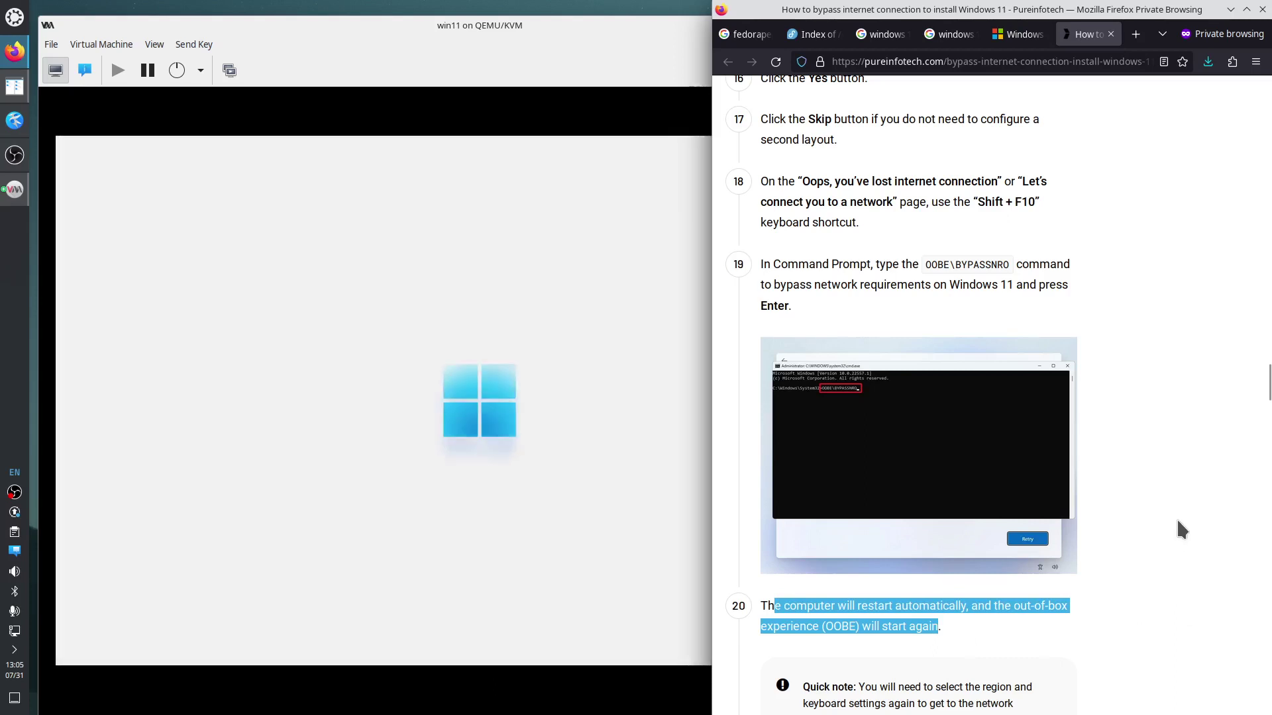
{"action": "scroll", "coordinate": [1177, 523], "scroll_direction": "down", "scroll_amount": 4}
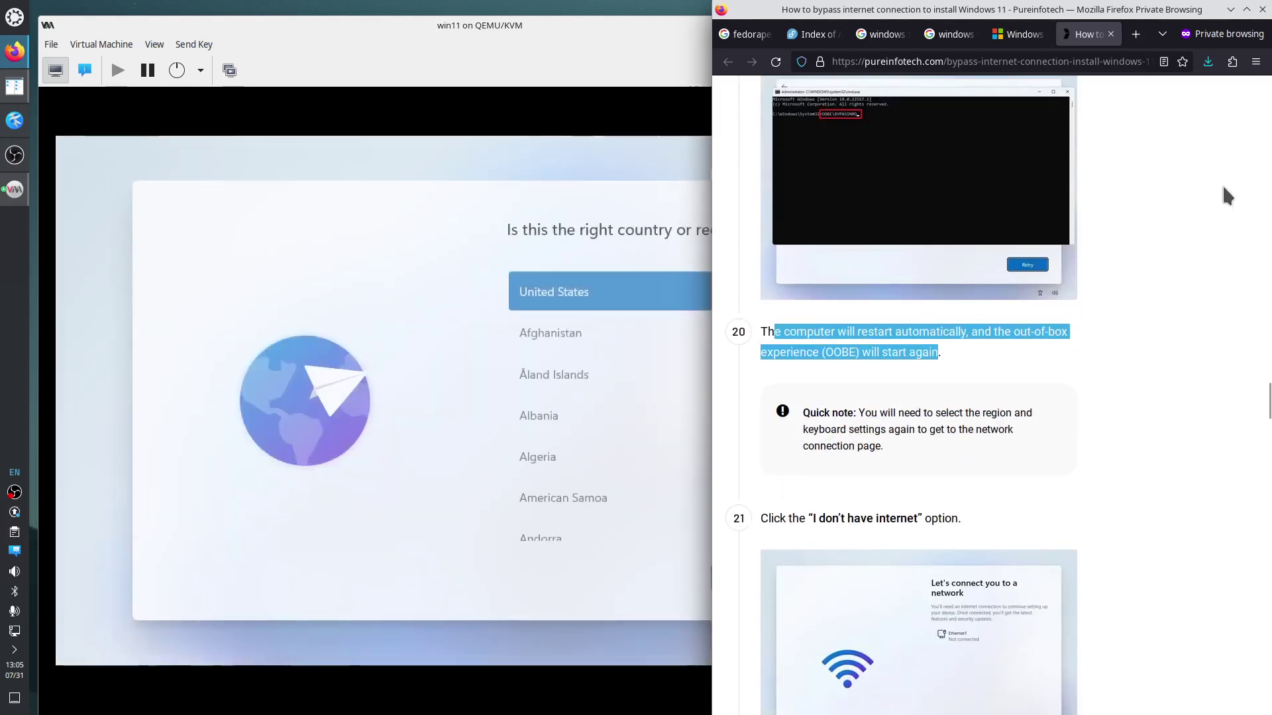
{"action": "left_click", "coordinate": [1230, 9]}
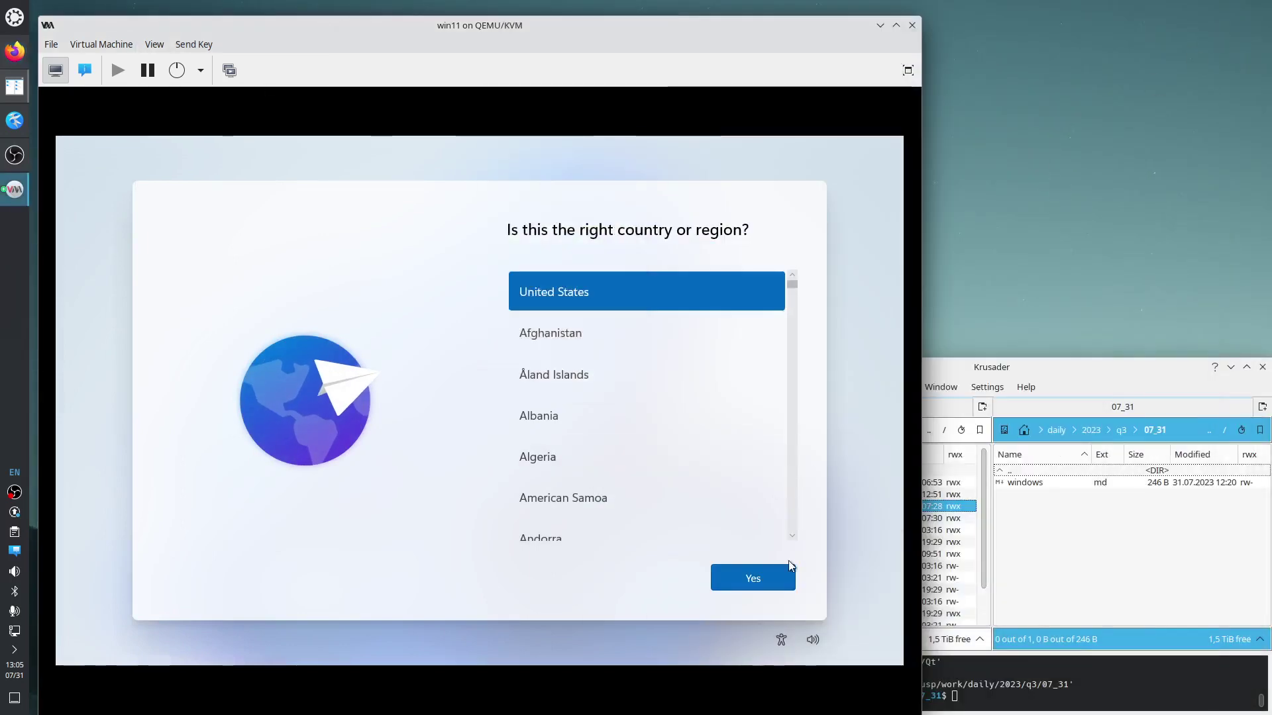
{"action": "left_click", "coordinate": [745, 582]}
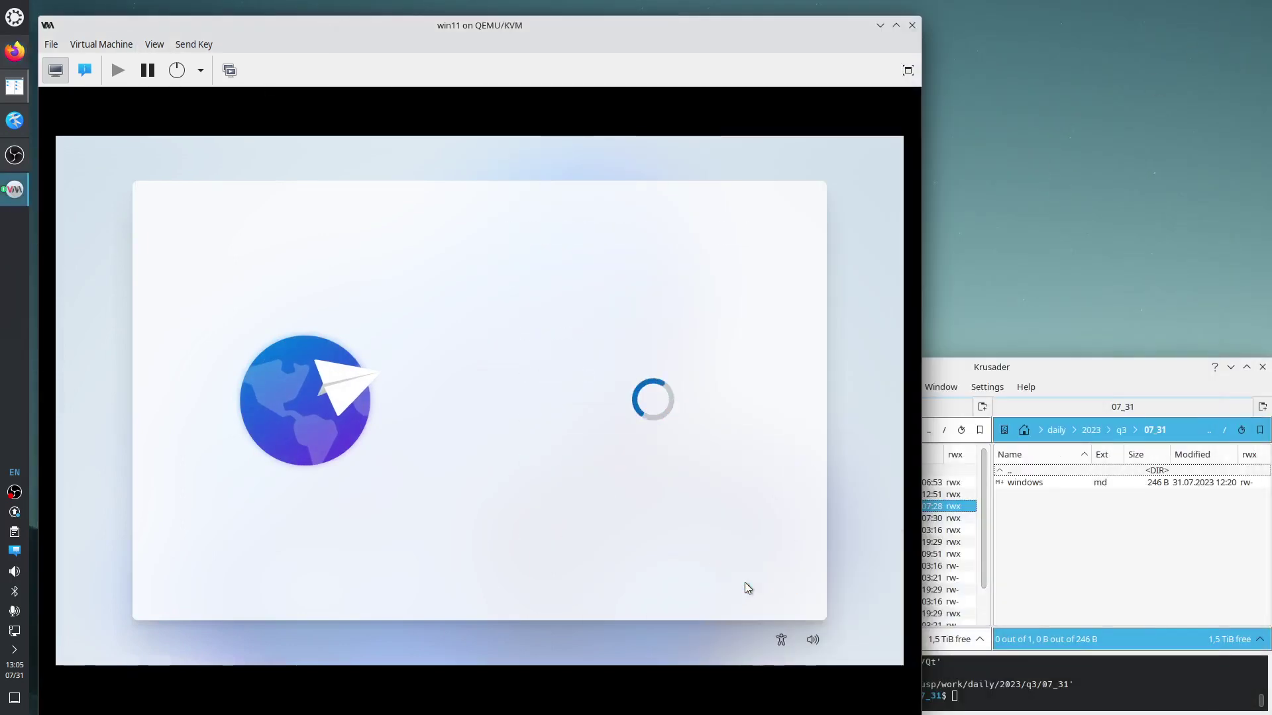
{"action": "left_click", "coordinate": [1227, 368]}
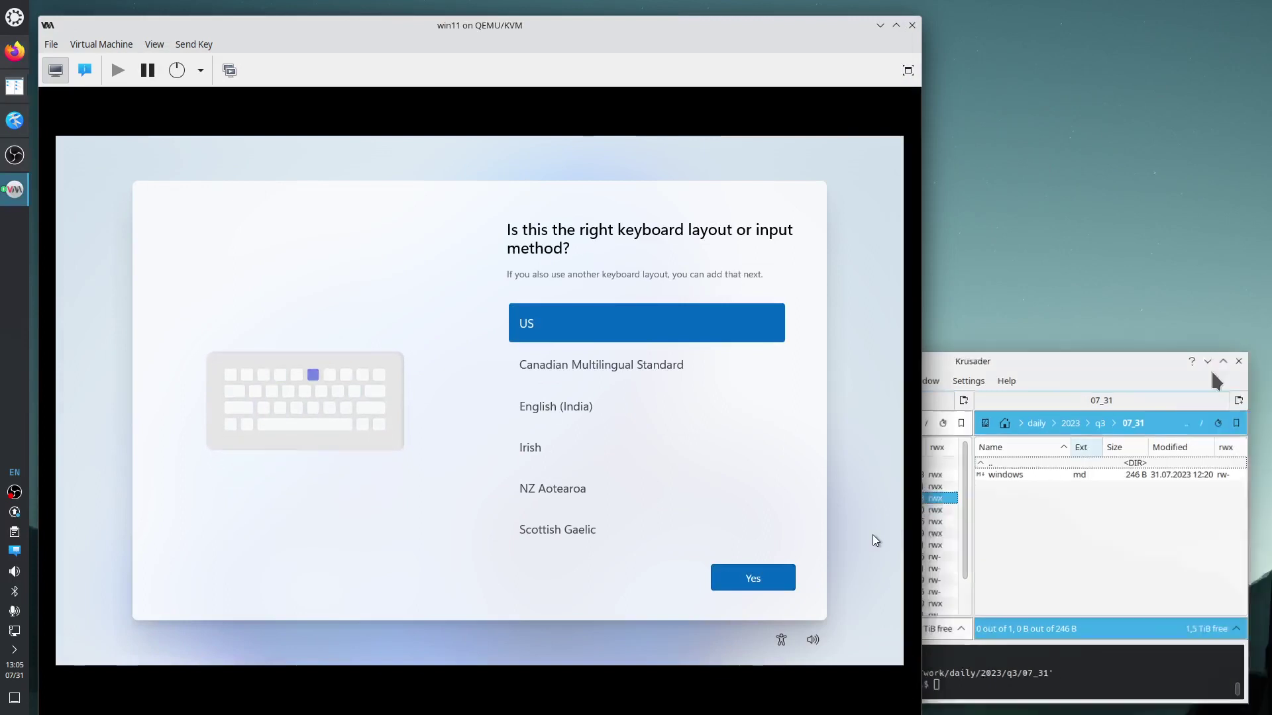
{"action": "left_click", "coordinate": [752, 586]}
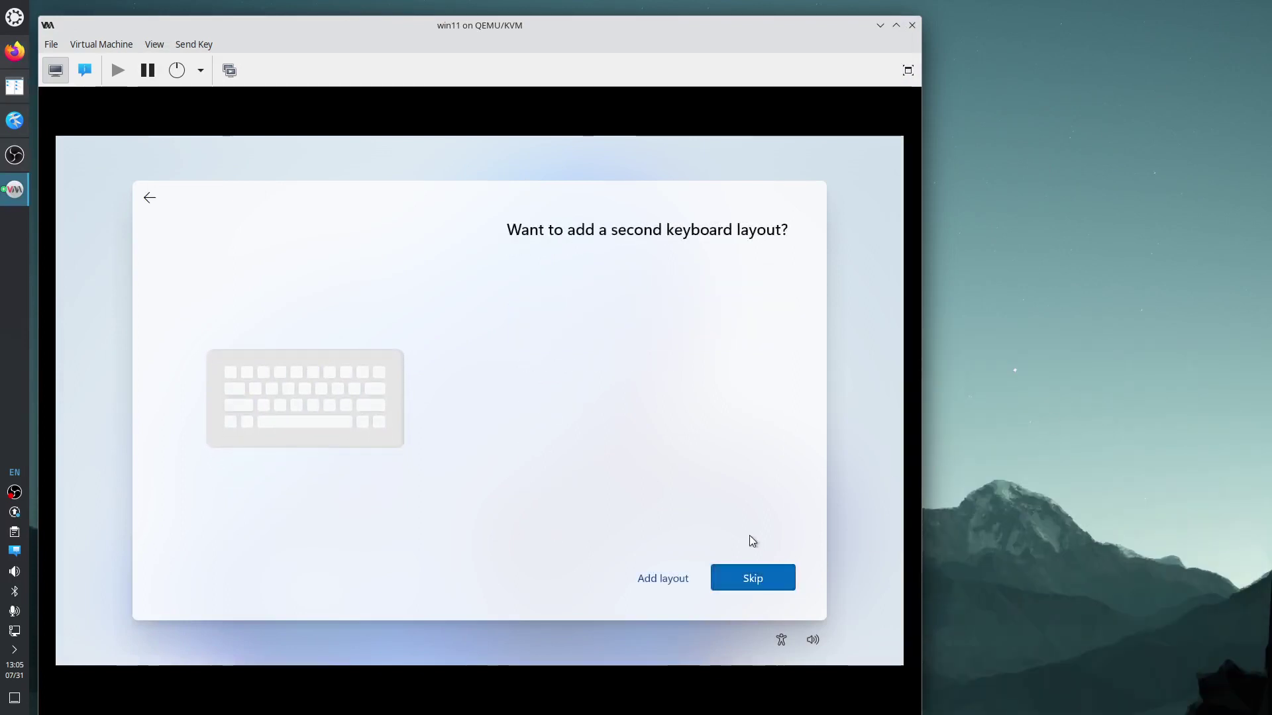
- Skip the second keyboard layout, choose 'I don't have internet' and continue with limited setup
{"action": "left_click_drag", "start_coordinate": [677, 26], "coordinate": [698, 10]}
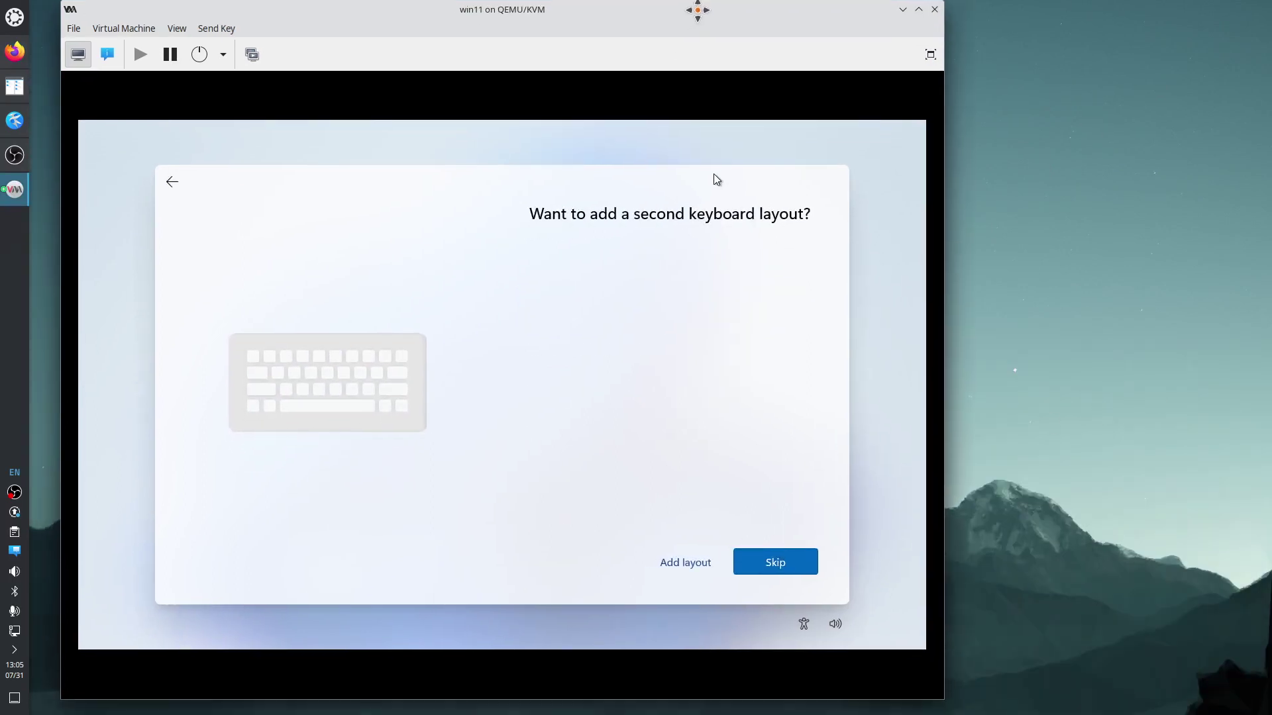
{"action": "left_click", "coordinate": [763, 561]}
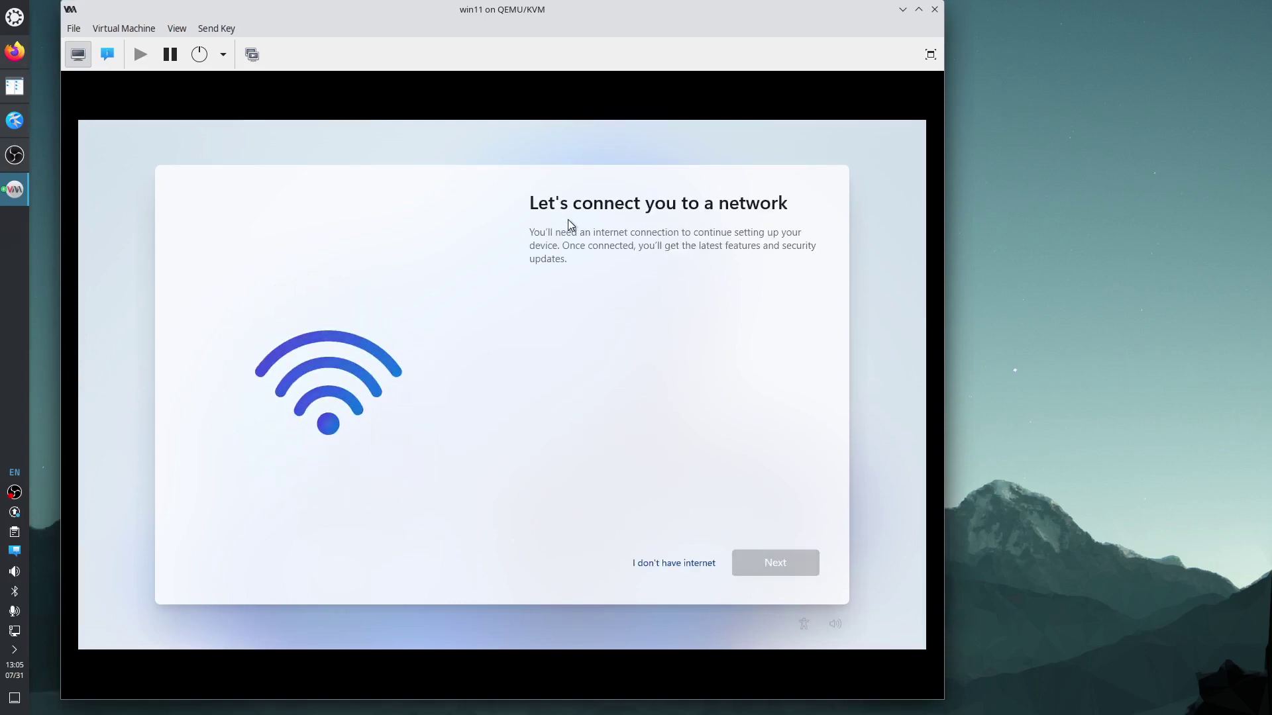
{"action": "left_click", "coordinate": [677, 565]}
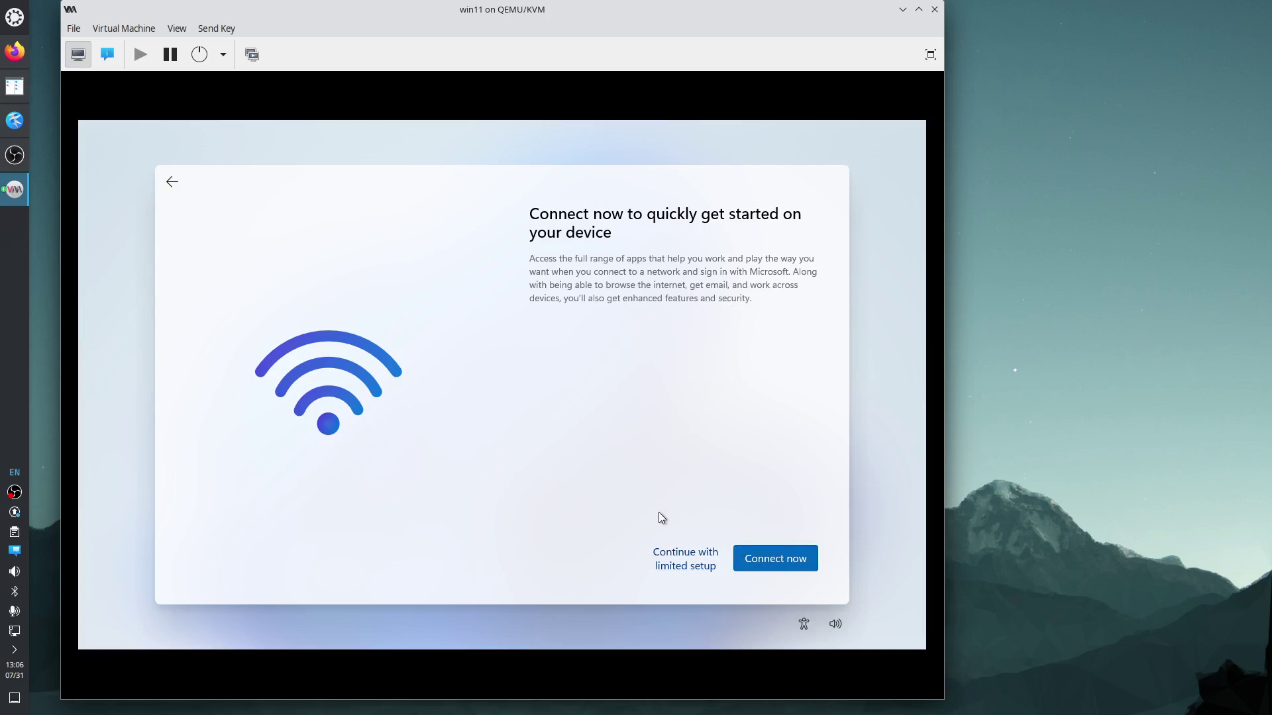
{"action": "left_click", "coordinate": [689, 569]}
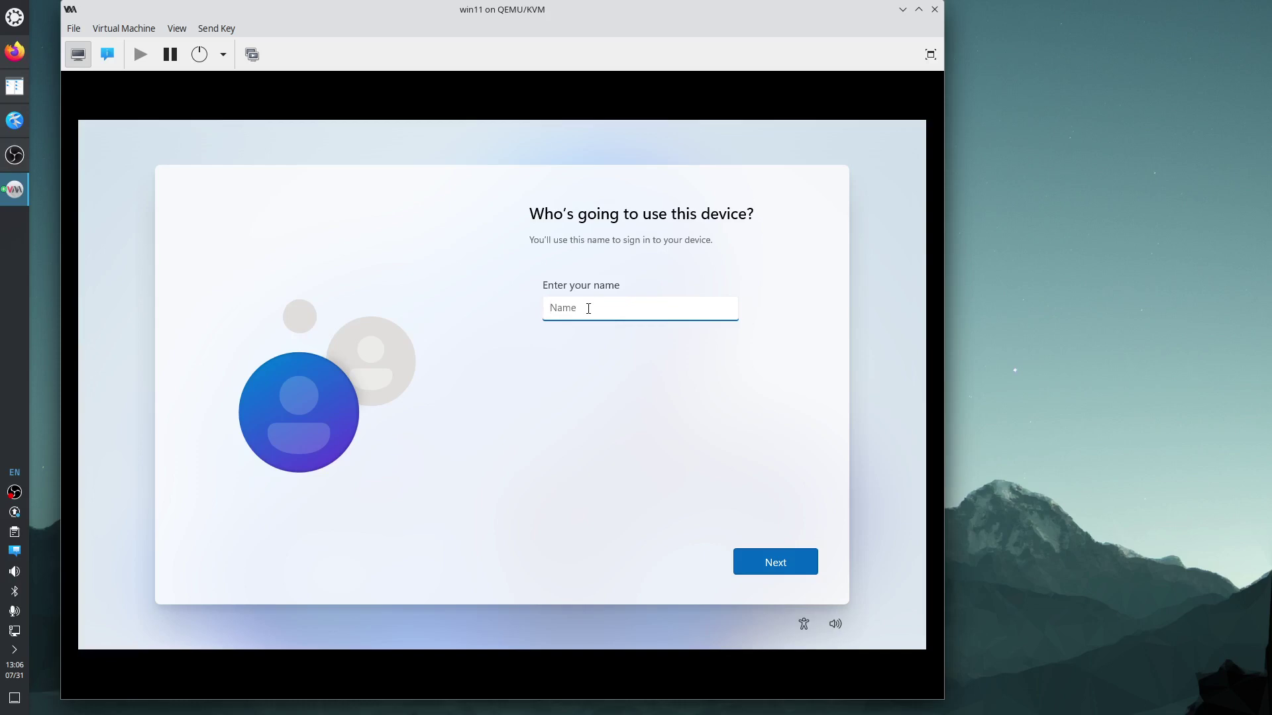
- Enter the local account's user name, then set and confirm its password
{"action": "type", "text": "admin"}
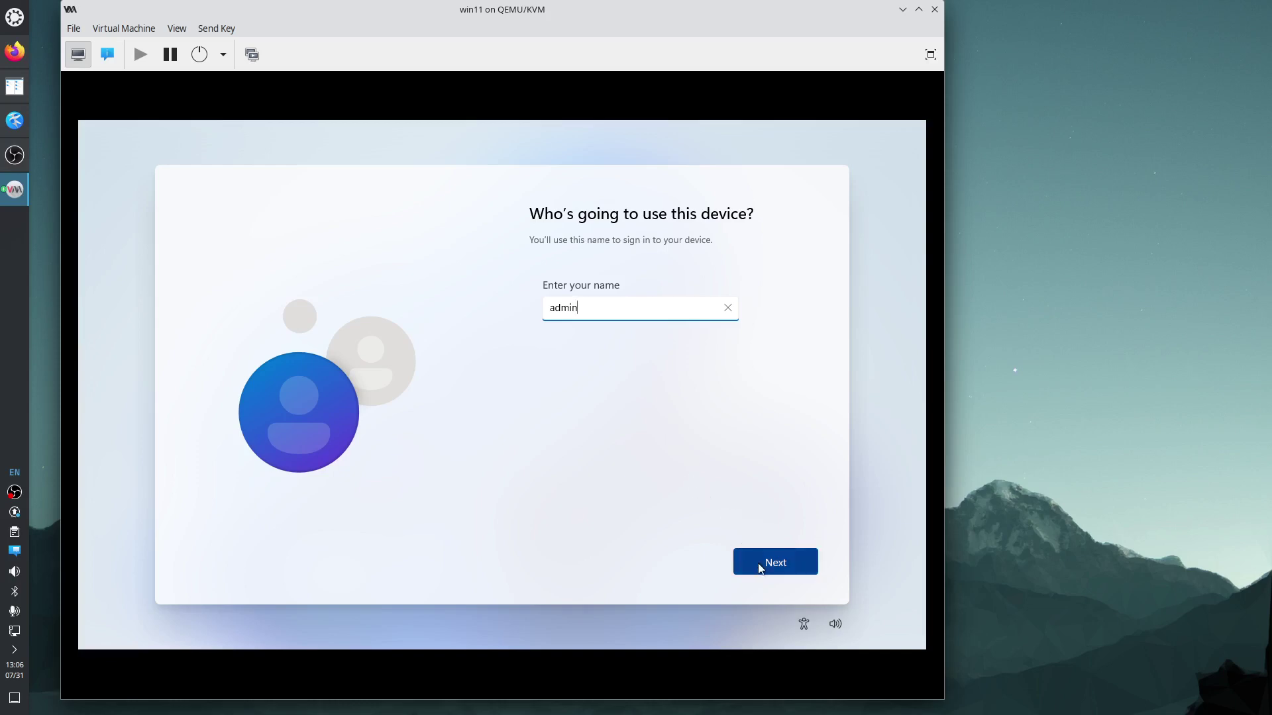
{"action": "left_click", "coordinate": [761, 568]}
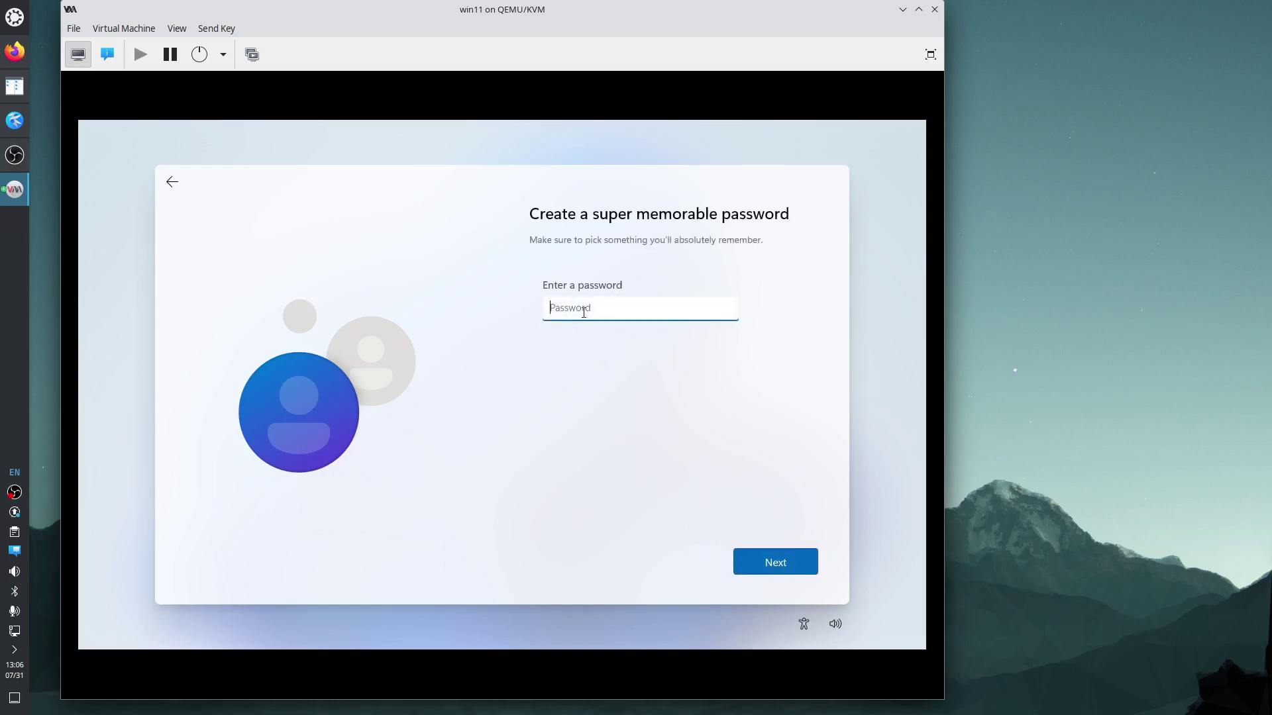
{"action": "left_click", "coordinate": [775, 562]}
{"action": "left_click", "coordinate": [762, 563]}
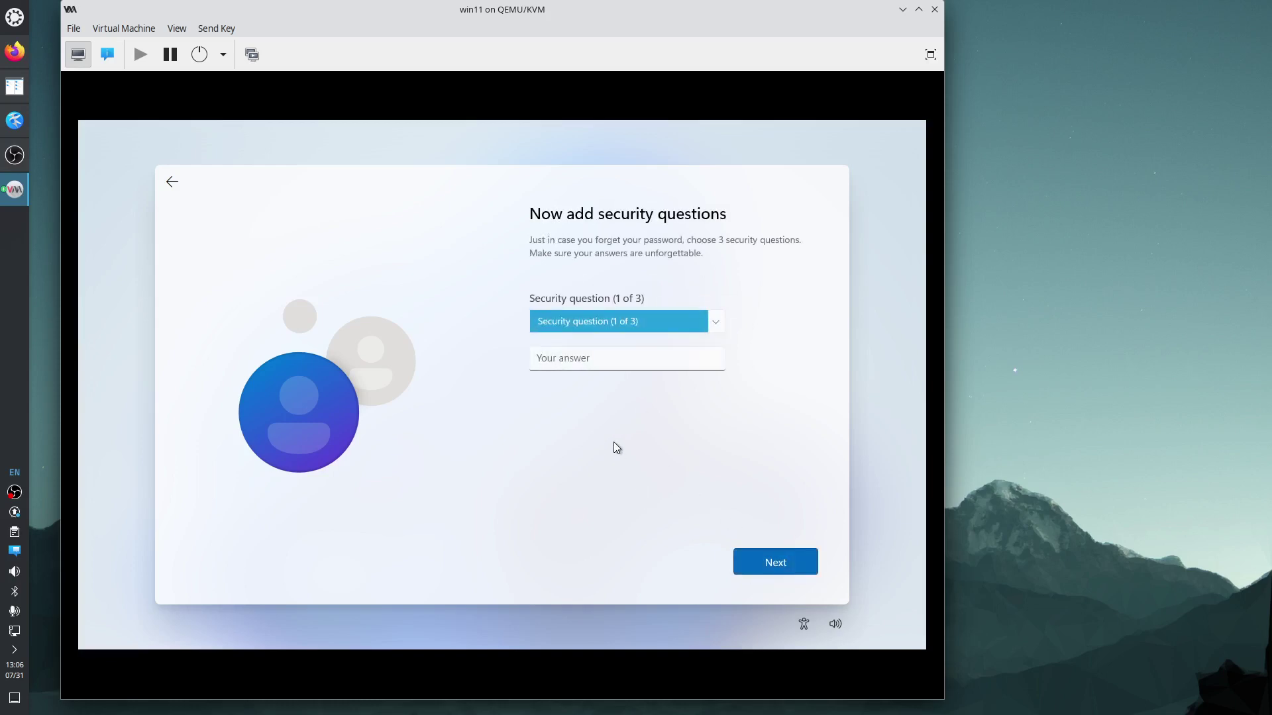
- Answer the city-of-birth and oldest-cousin security questions
{"action": "left_click", "coordinate": [615, 323]}
{"action": "left_click", "coordinate": [604, 349]}
{"action": "left_click", "coordinate": [609, 358]}
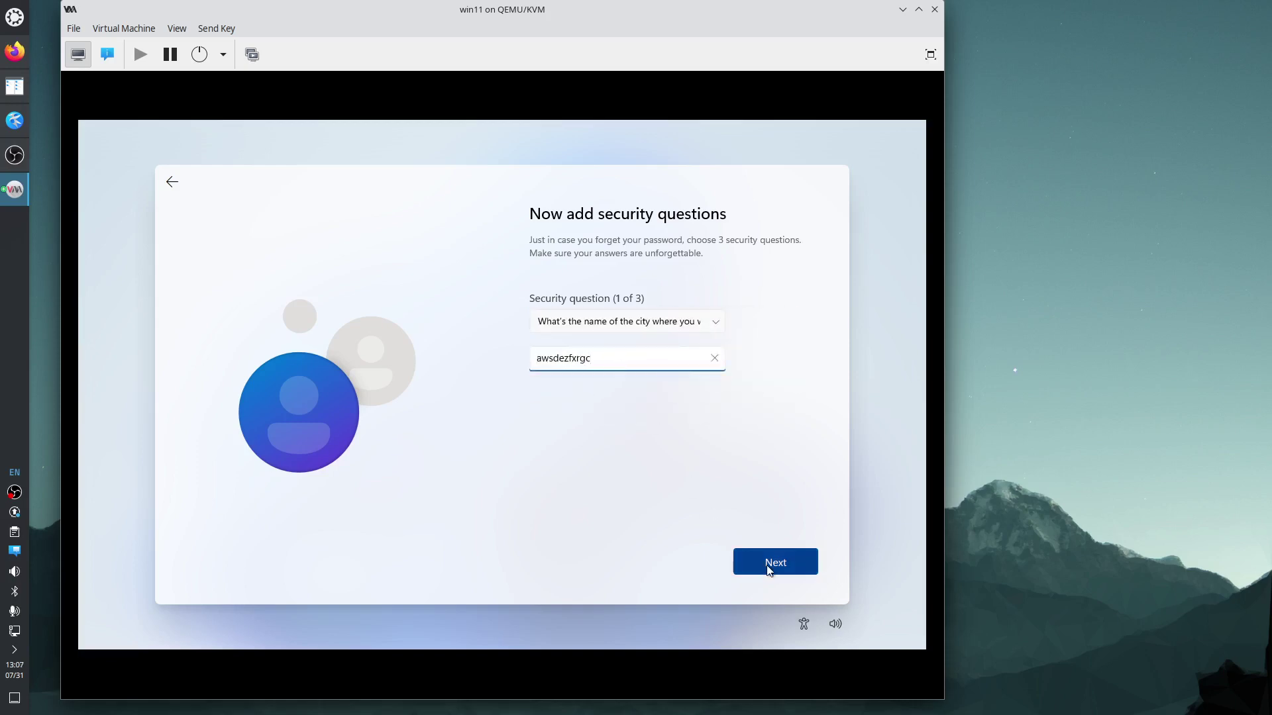
{"action": "left_click", "coordinate": [768, 568]}
{"action": "key", "text": "alt+Down"}
{"action": "key", "text": "Down"}
{"action": "key", "text": "Down"}
{"action": "key", "text": "Down"}
{"action": "key", "text": "Return"}
{"action": "left_click", "coordinate": [598, 358]}
{"action": "left_click", "coordinate": [778, 564]}
- Answer the first-school security question and submit the security questions
{"action": "left_click", "coordinate": [647, 327]}
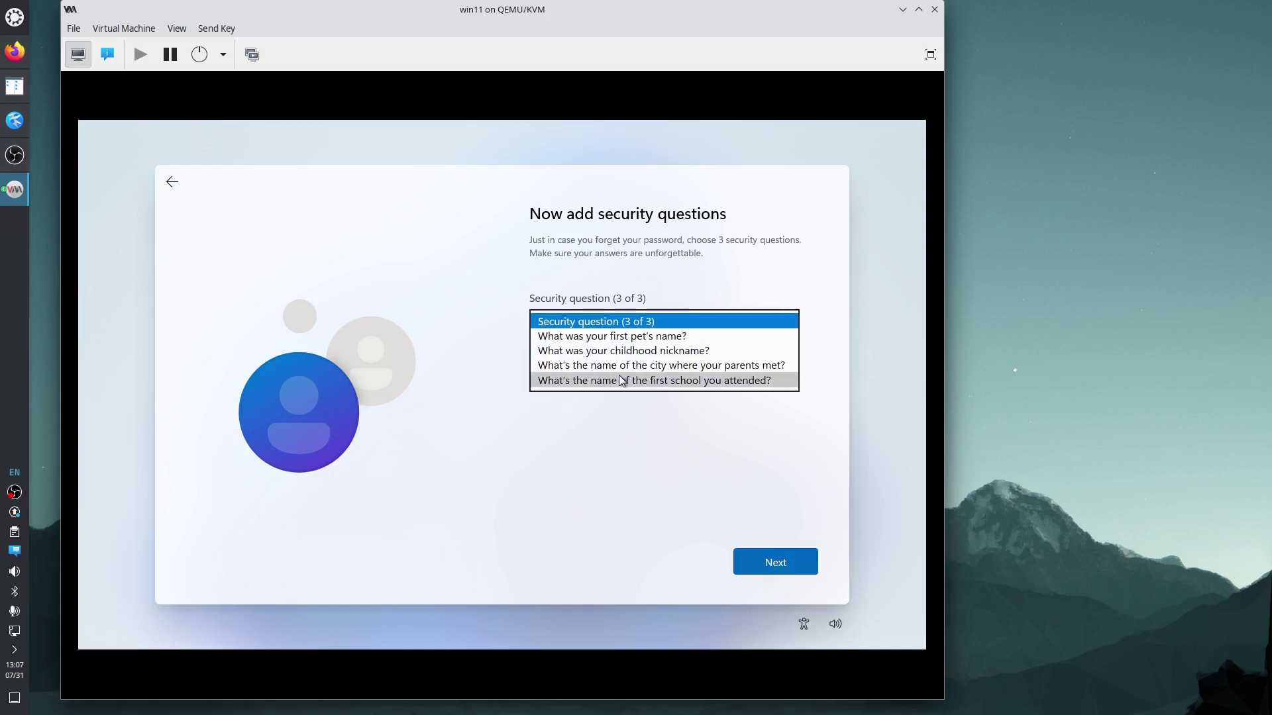
{"action": "left_click", "coordinate": [623, 380]}
{"action": "left_click", "coordinate": [604, 358]}
{"action": "left_click", "coordinate": [774, 563]}
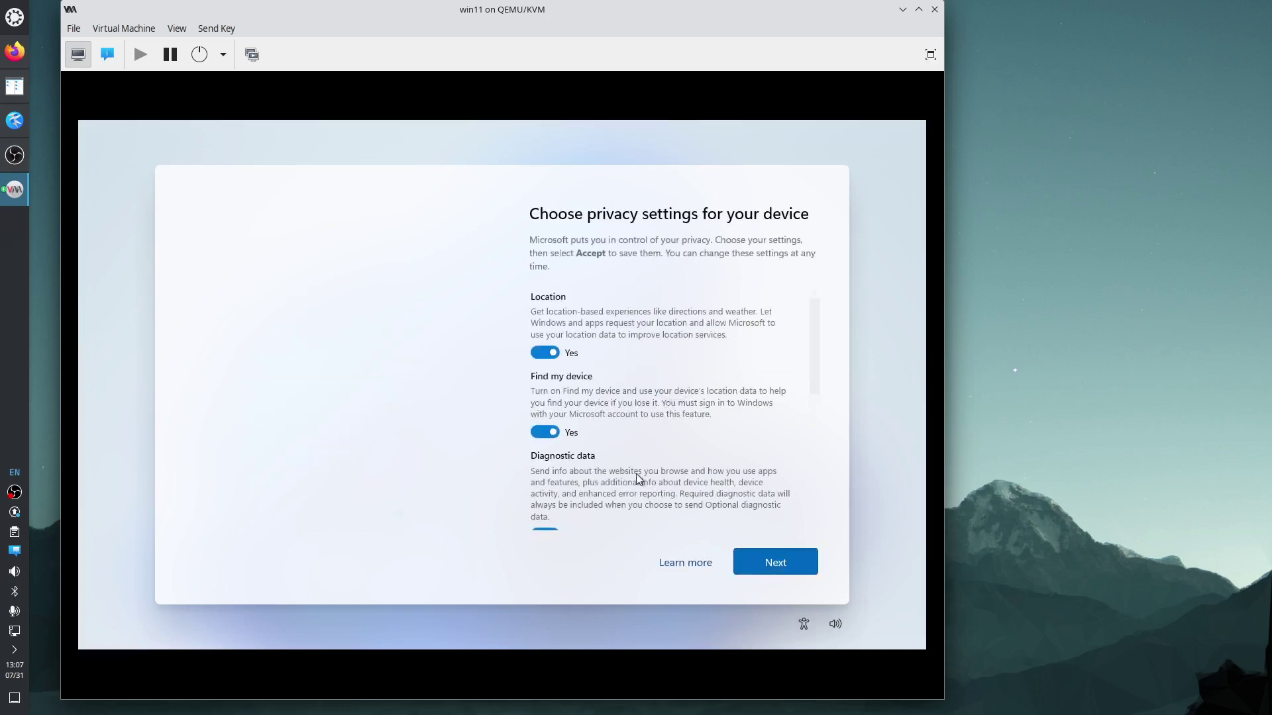
- Turn off Location, Find my device, inking, tailored experiences and advertising ID, set diagnostics to Required only, and accept
{"action": "left_click", "coordinate": [545, 353]}
{"action": "left_click", "coordinate": [549, 429]}
{"action": "scroll", "coordinate": [560, 434], "scroll_direction": "down", "scroll_amount": 2}
{"action": "left_click", "coordinate": [551, 487]}
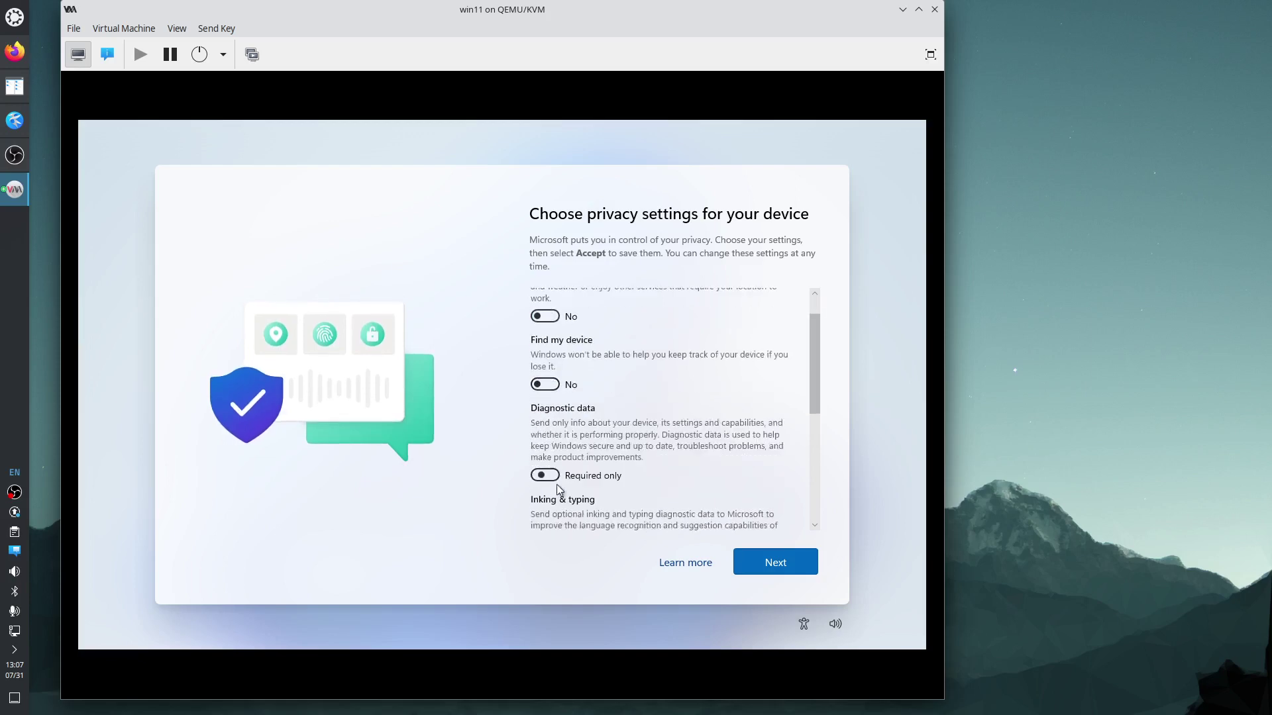
{"action": "scroll", "coordinate": [554, 492], "scroll_direction": "down", "scroll_amount": 3}
{"action": "left_click", "coordinate": [547, 446]}
{"action": "left_click", "coordinate": [547, 527]}
{"action": "scroll", "coordinate": [550, 523], "scroll_direction": "down", "scroll_amount": 2}
{"action": "left_click", "coordinate": [573, 476]}
{"action": "scroll", "coordinate": [573, 480], "scroll_direction": "down", "scroll_amount": 1}
{"action": "scroll", "coordinate": [595, 474], "scroll_direction": "up", "scroll_amount": 8}
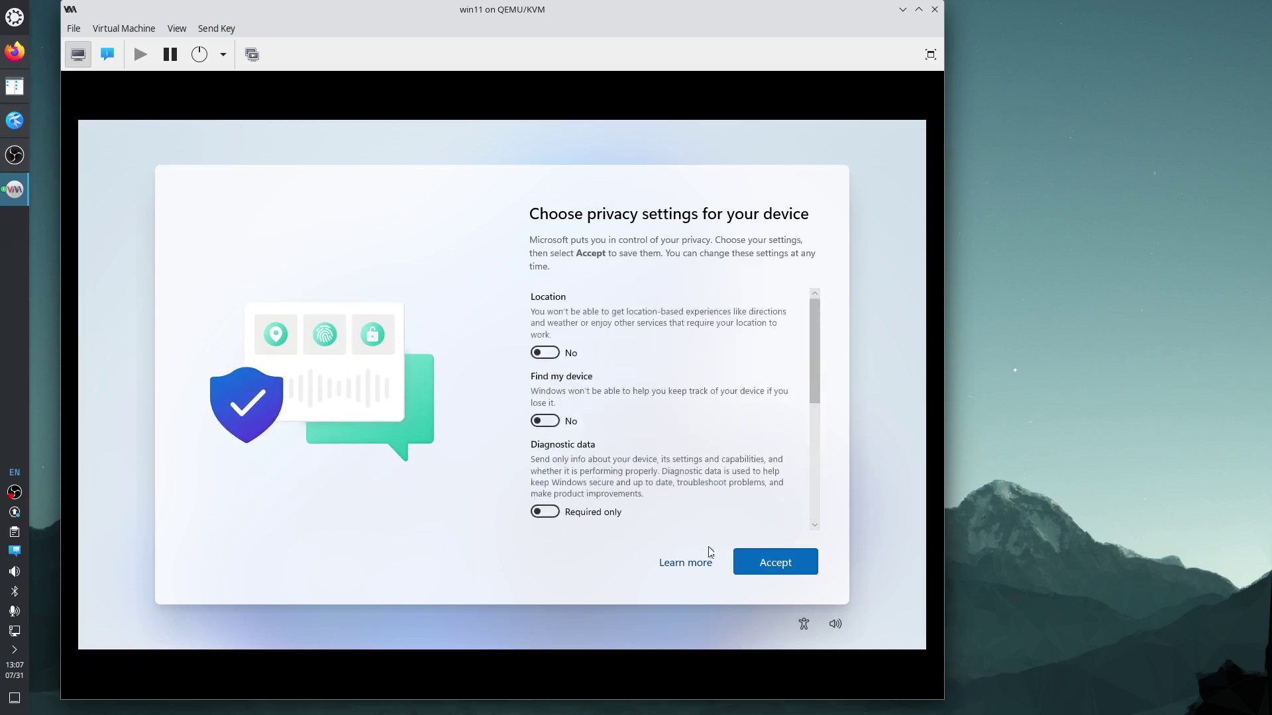
{"action": "left_click", "coordinate": [775, 563]}
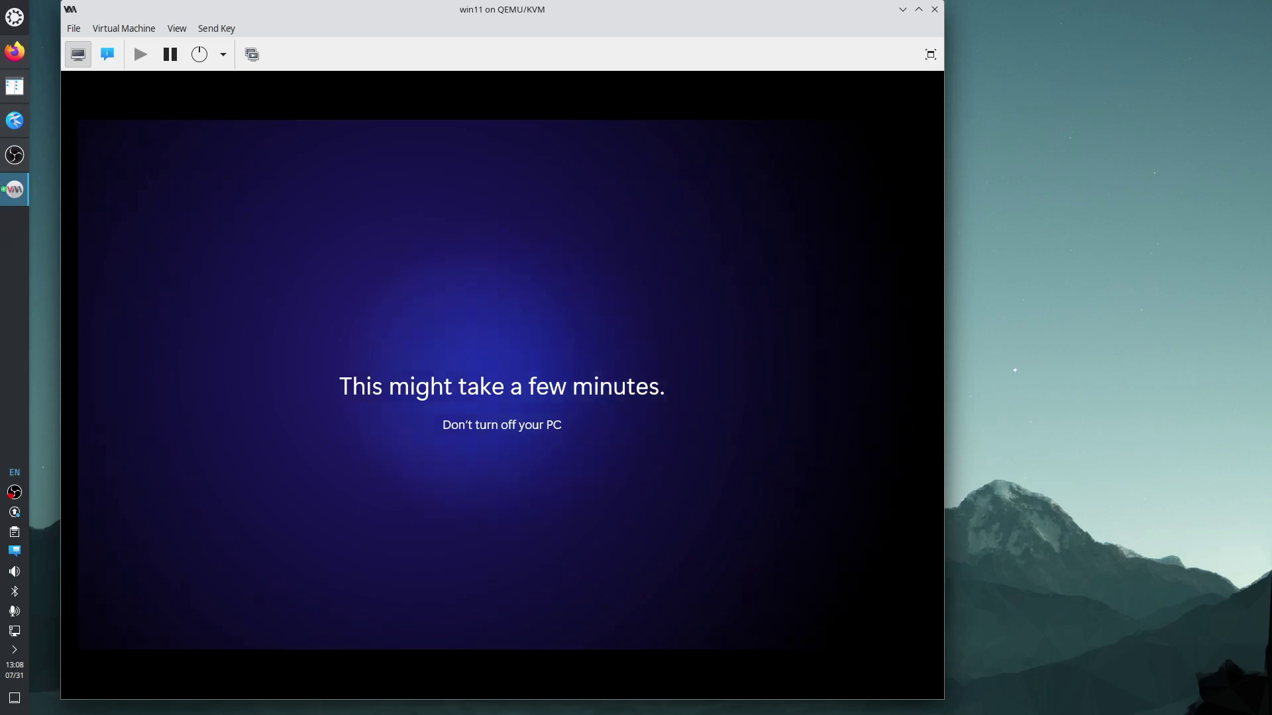
- Wait for setup to reach the Windows 11 desktop, then bring up the screen recorder window
{"action": "left_click", "coordinate": [15, 155]}
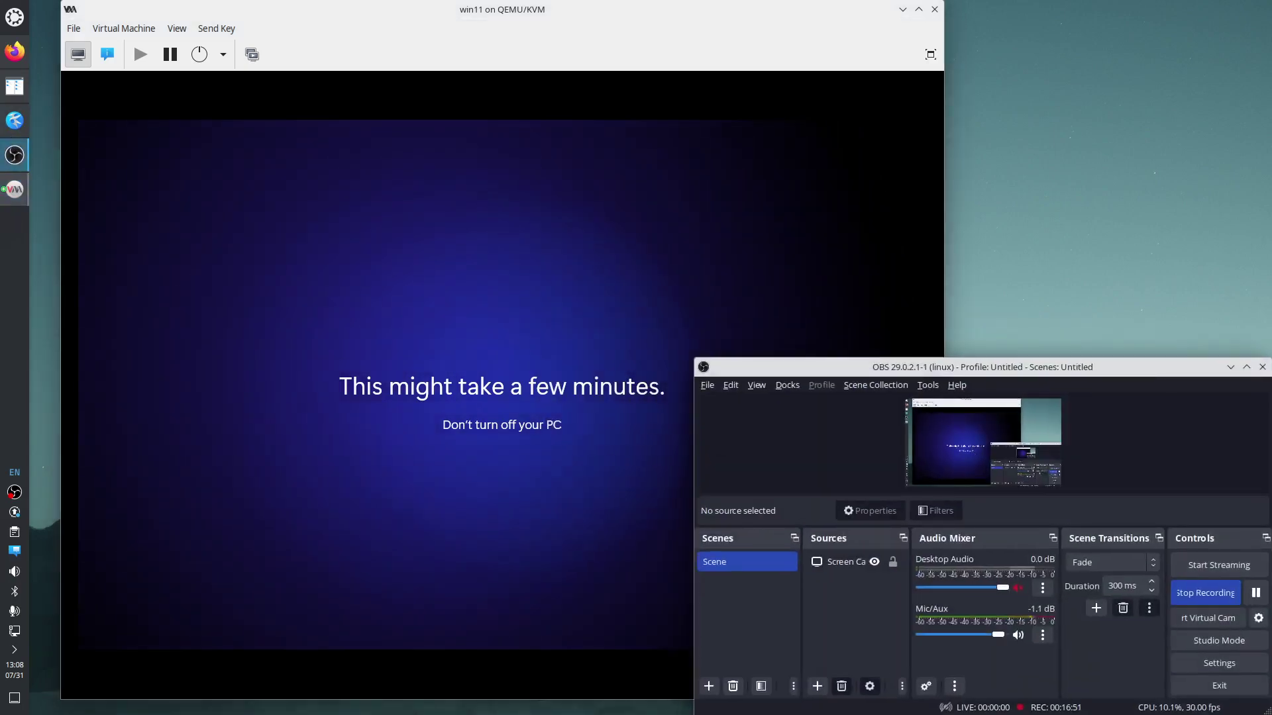
- Open the Windows taskbar's right-click menu, reopening it after dismissing it once
{"action": "left_click", "coordinate": [1230, 367]}
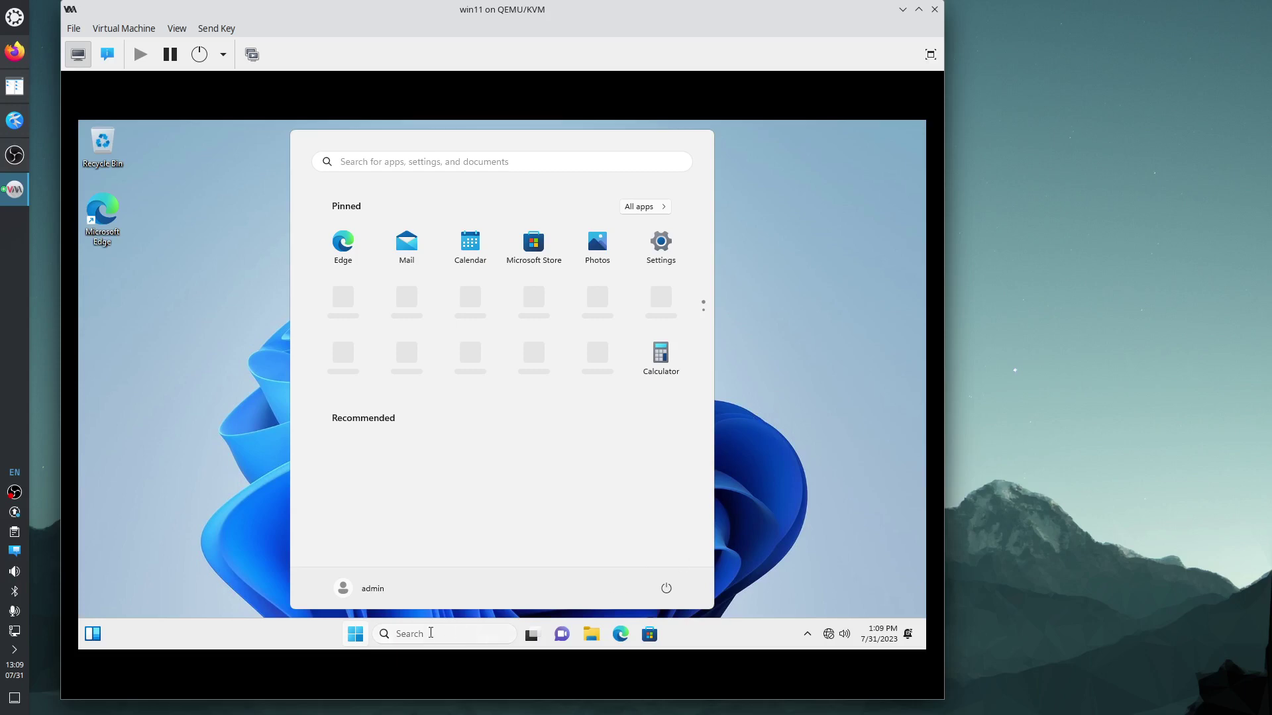
{"action": "right_click", "coordinate": [284, 630]}
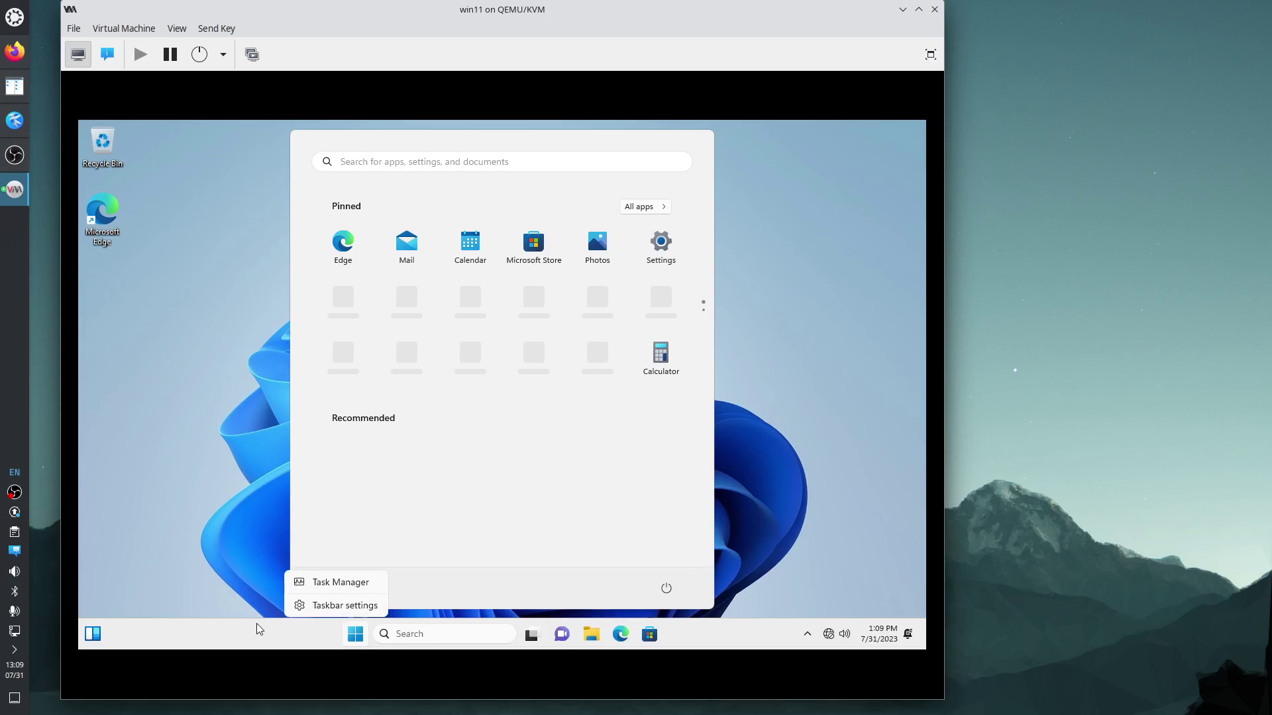
{"action": "left_click", "coordinate": [720, 643]}
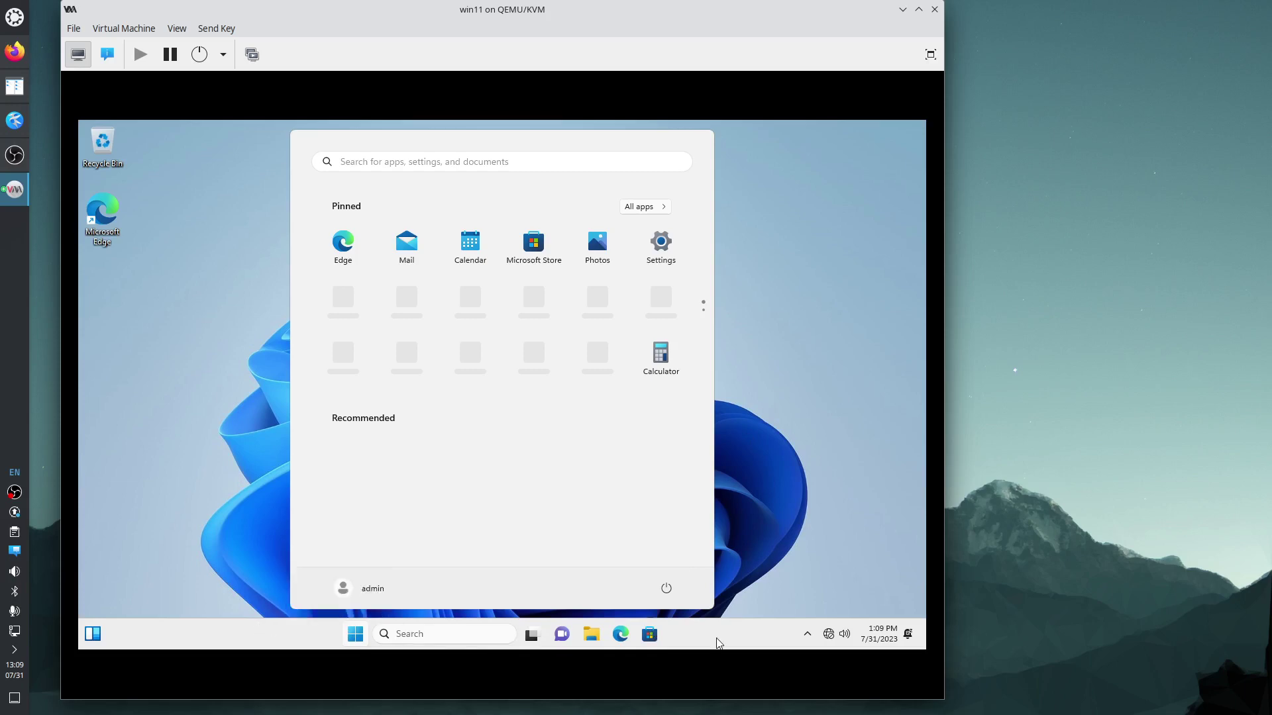
{"action": "right_click", "coordinate": [290, 641]}
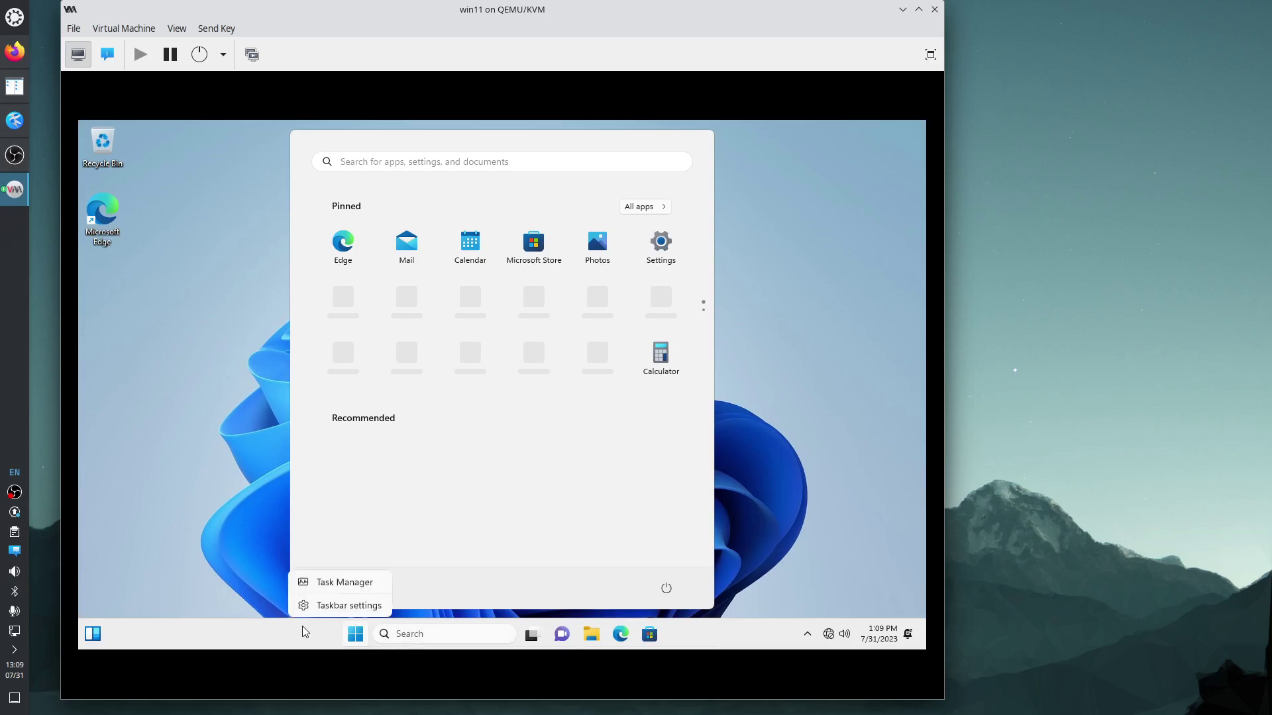
- Open Taskbar settings and expand the Taskbar behaviors section
{"action": "left_click", "coordinate": [341, 604]}
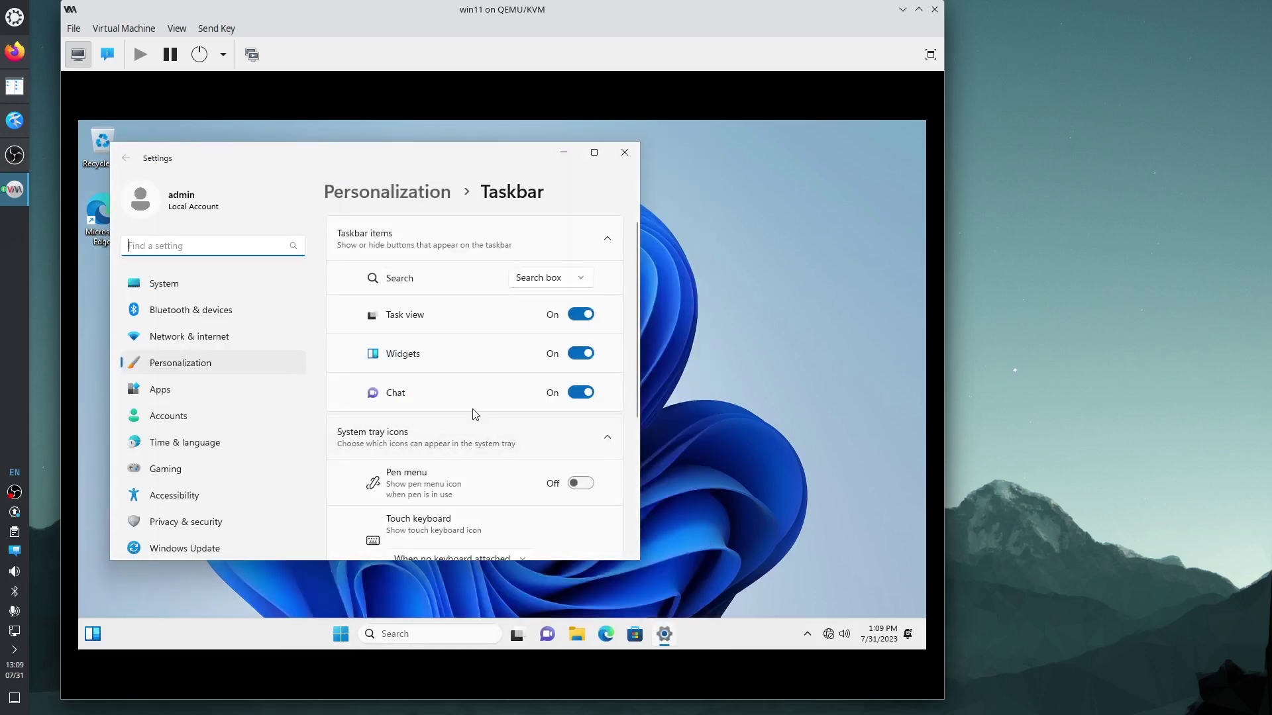
{"action": "scroll", "coordinate": [474, 416], "scroll_direction": "down", "scroll_amount": 1}
{"action": "scroll", "coordinate": [475, 416], "scroll_direction": "down", "scroll_amount": 4}
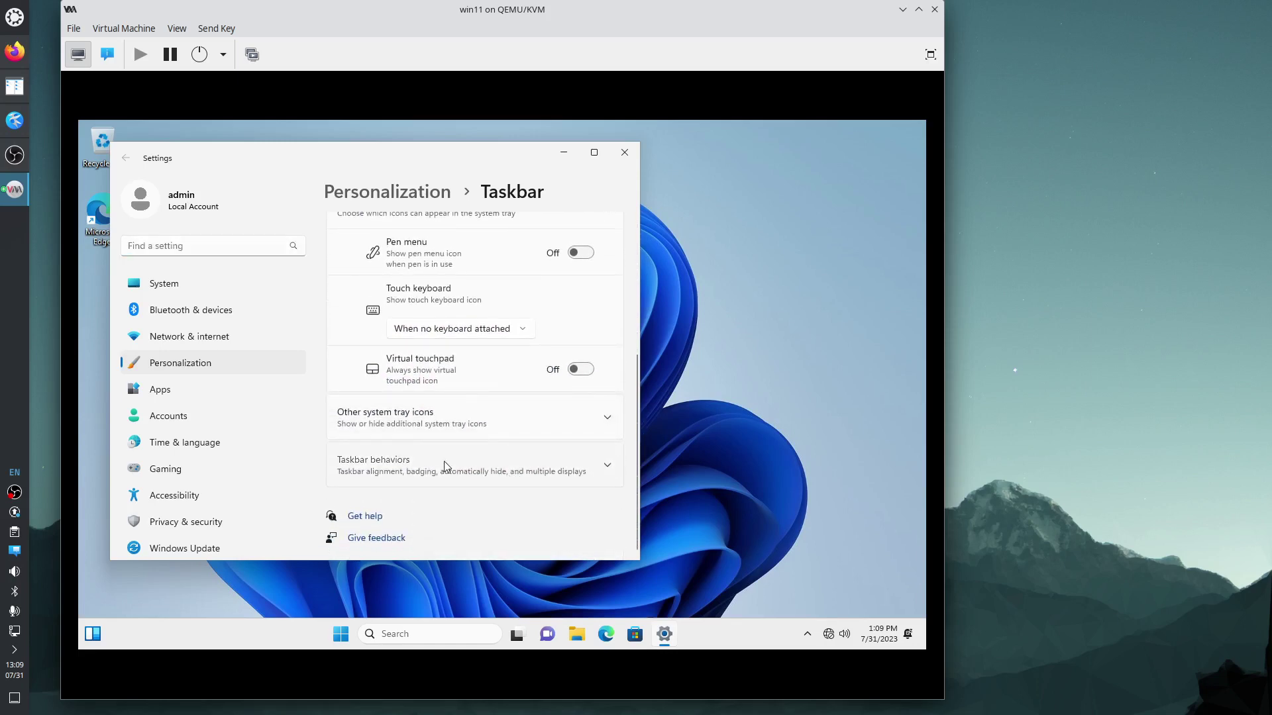
{"action": "left_click", "coordinate": [490, 474]}
{"action": "scroll", "coordinate": [589, 467], "scroll_direction": "down", "scroll_amount": 2}
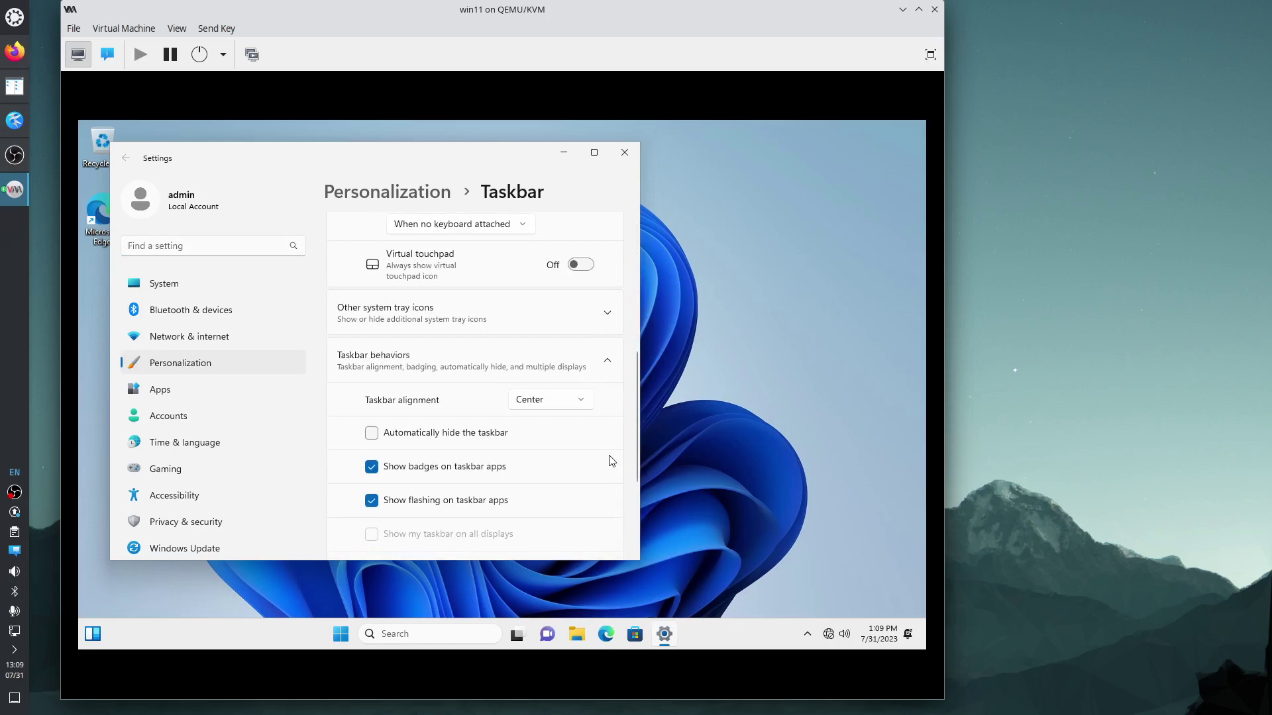
{"action": "scroll", "coordinate": [604, 428], "scroll_direction": "down", "scroll_amount": 3}
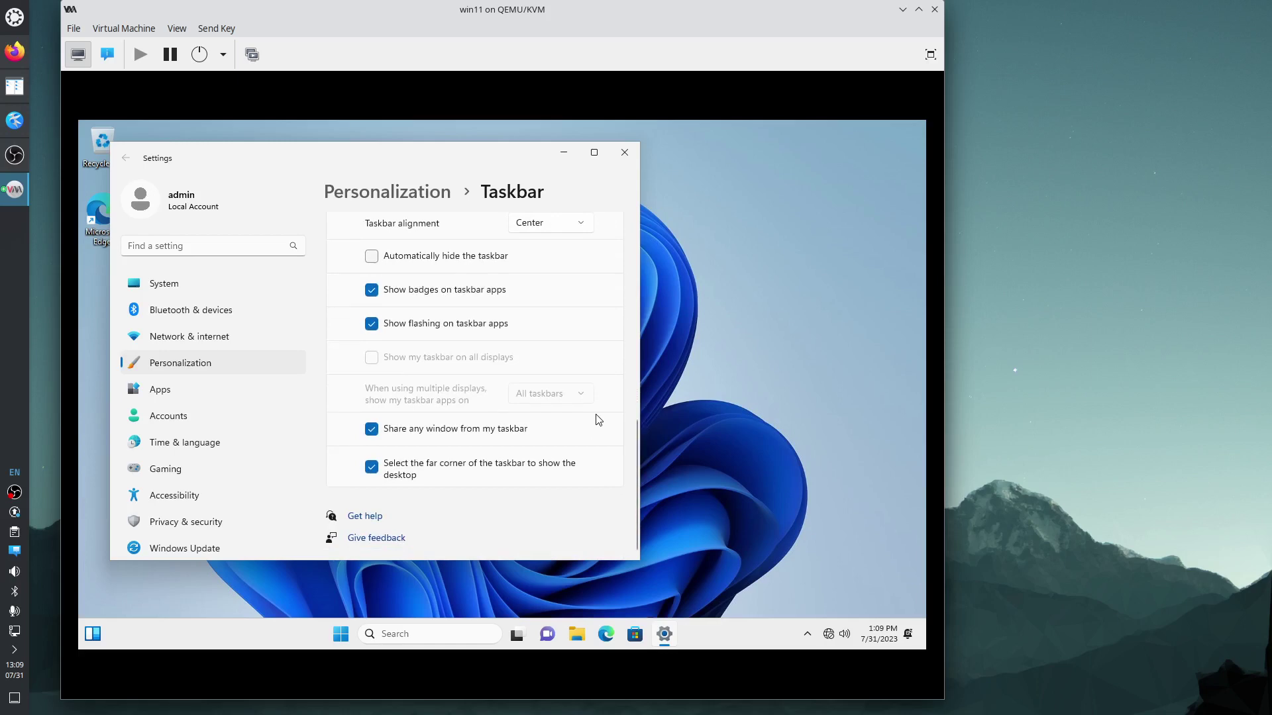
{"action": "scroll", "coordinate": [596, 431], "scroll_direction": "up", "scroll_amount": 1}
- Set Taskbar alignment to Left, then restore it to Center
{"action": "left_click", "coordinate": [581, 277]}
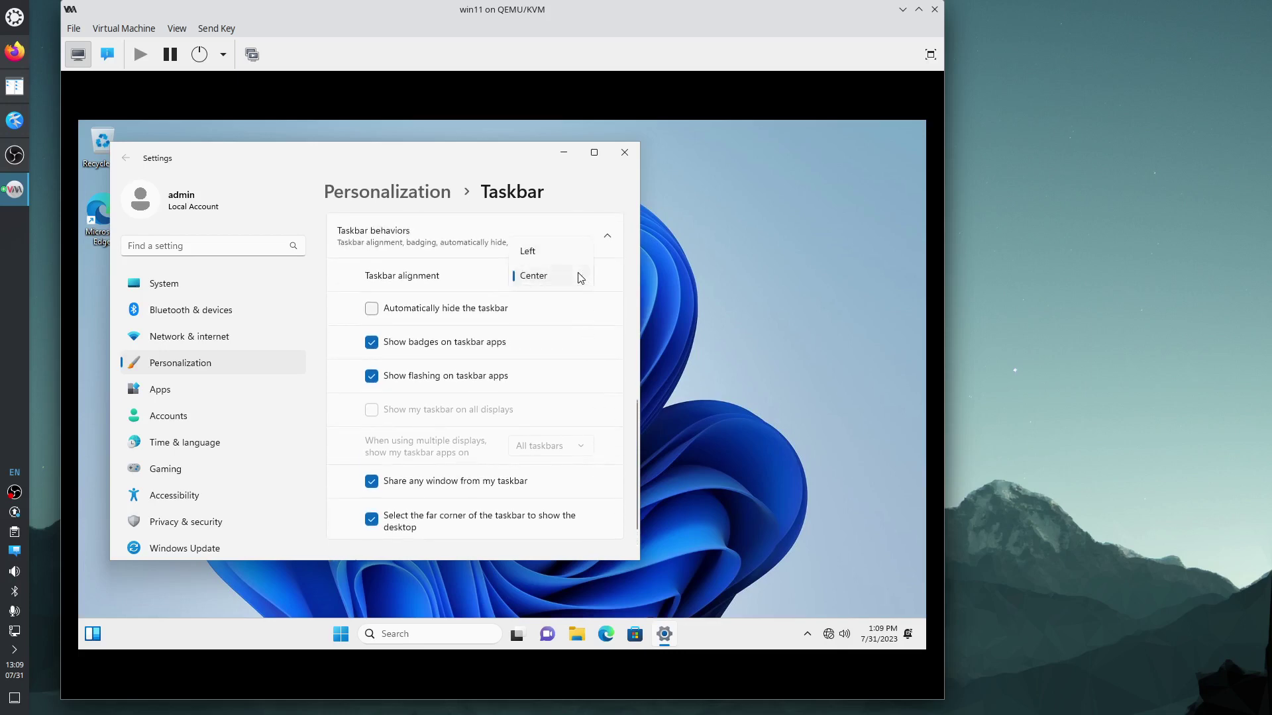
{"action": "left_click", "coordinate": [560, 252]}
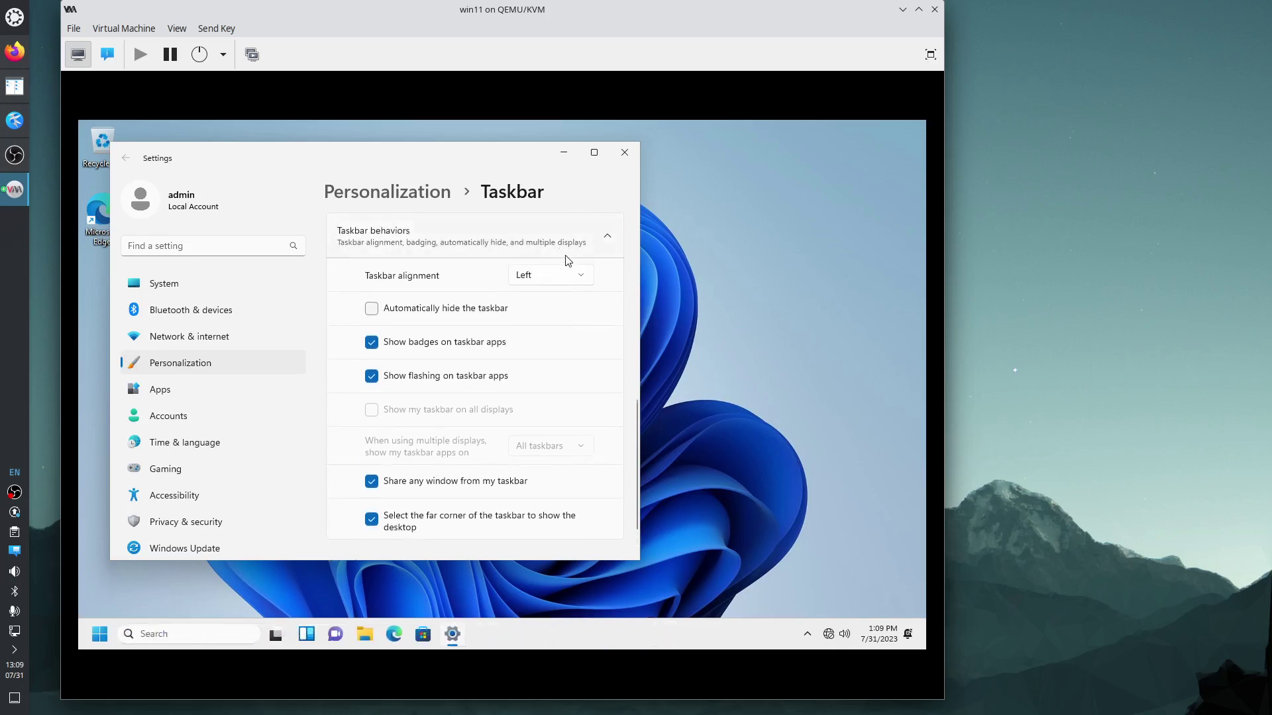
{"action": "left_click", "coordinate": [578, 277]}
{"action": "left_click", "coordinate": [558, 303]}
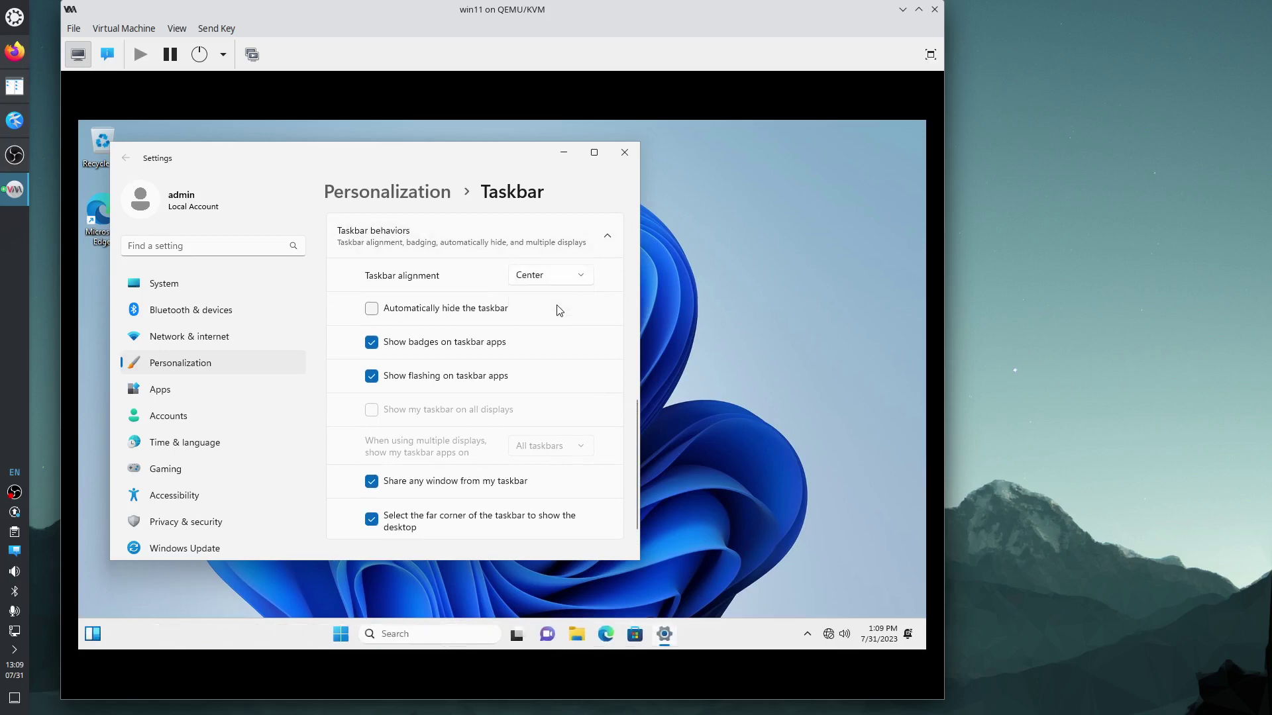
{"action": "left_click", "coordinate": [577, 277]}
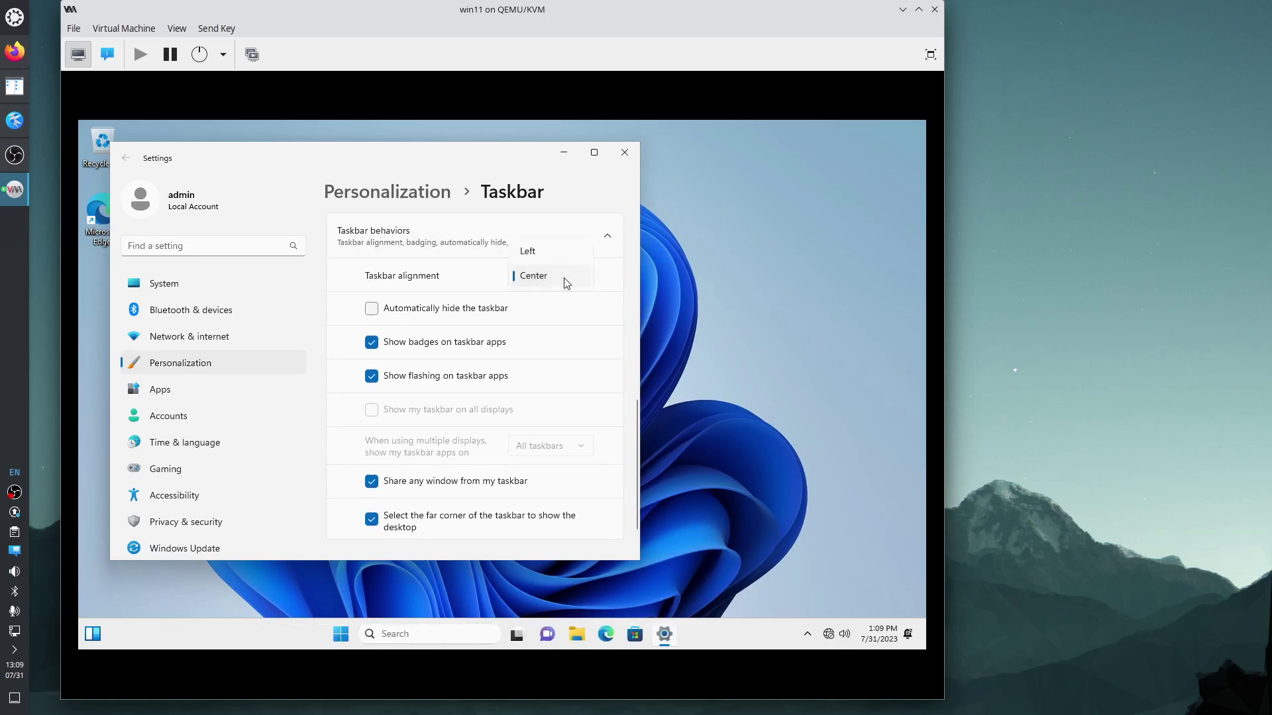
{"action": "left_click", "coordinate": [618, 286]}
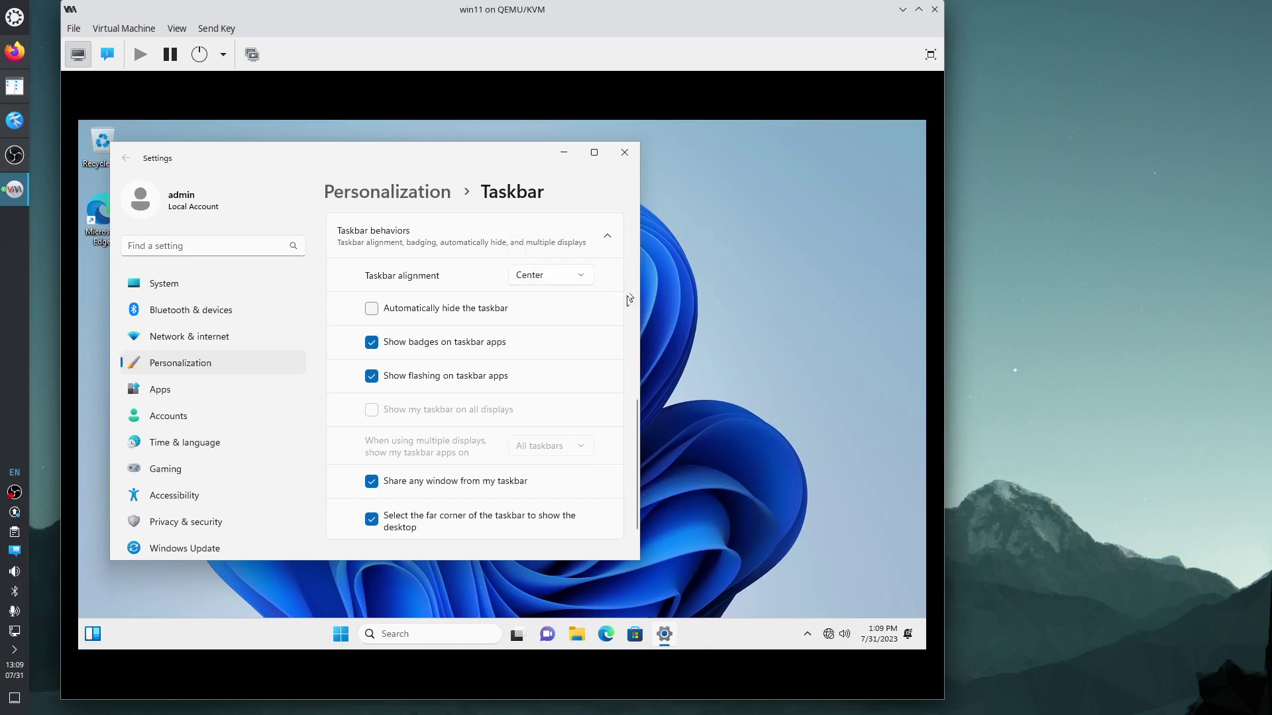
{"action": "left_click", "coordinate": [200, 250]}
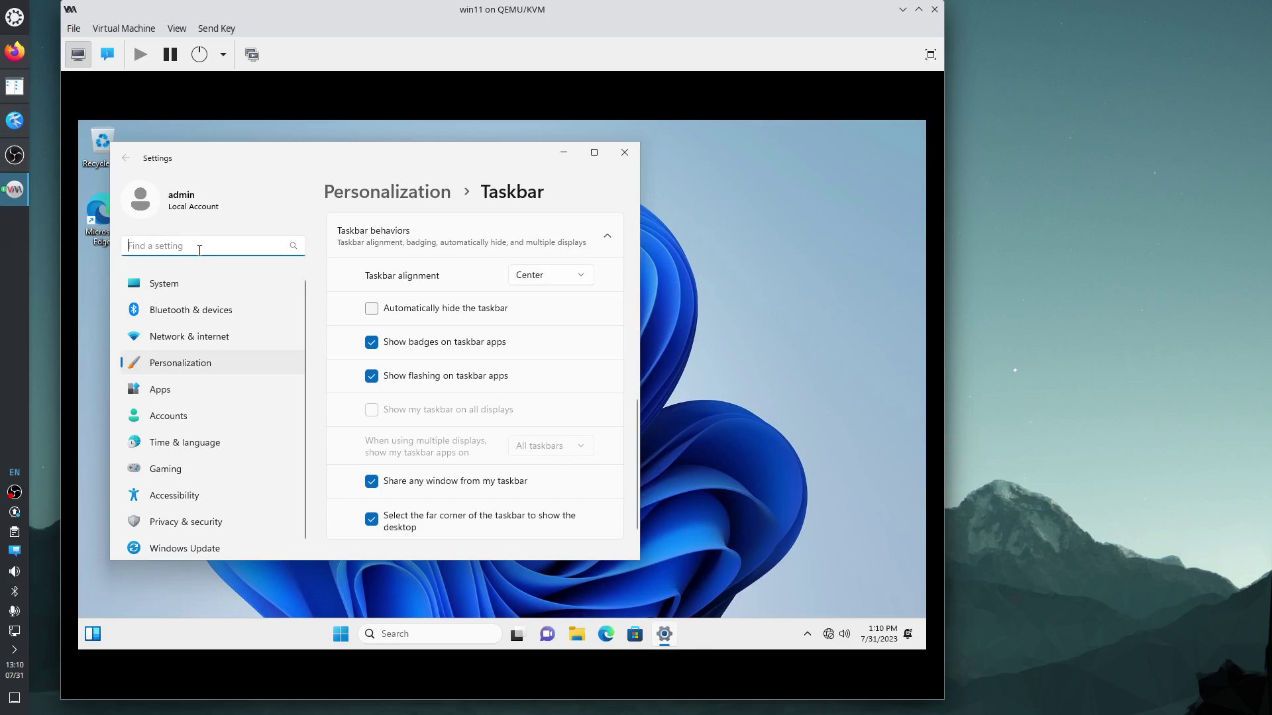
{"action": "left_click", "coordinate": [226, 592]}
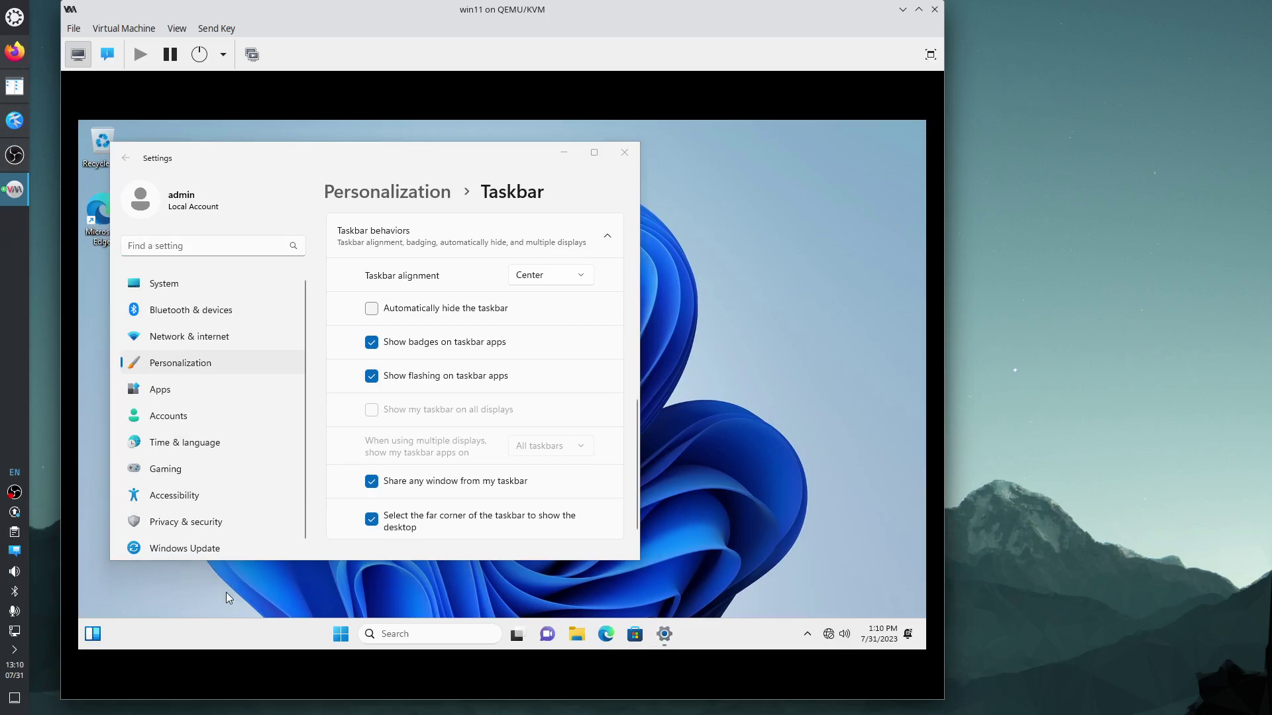
- Open File Explorer, then Device Manager from the Start button's quick-link menu
{"action": "key", "text": "super+e"}
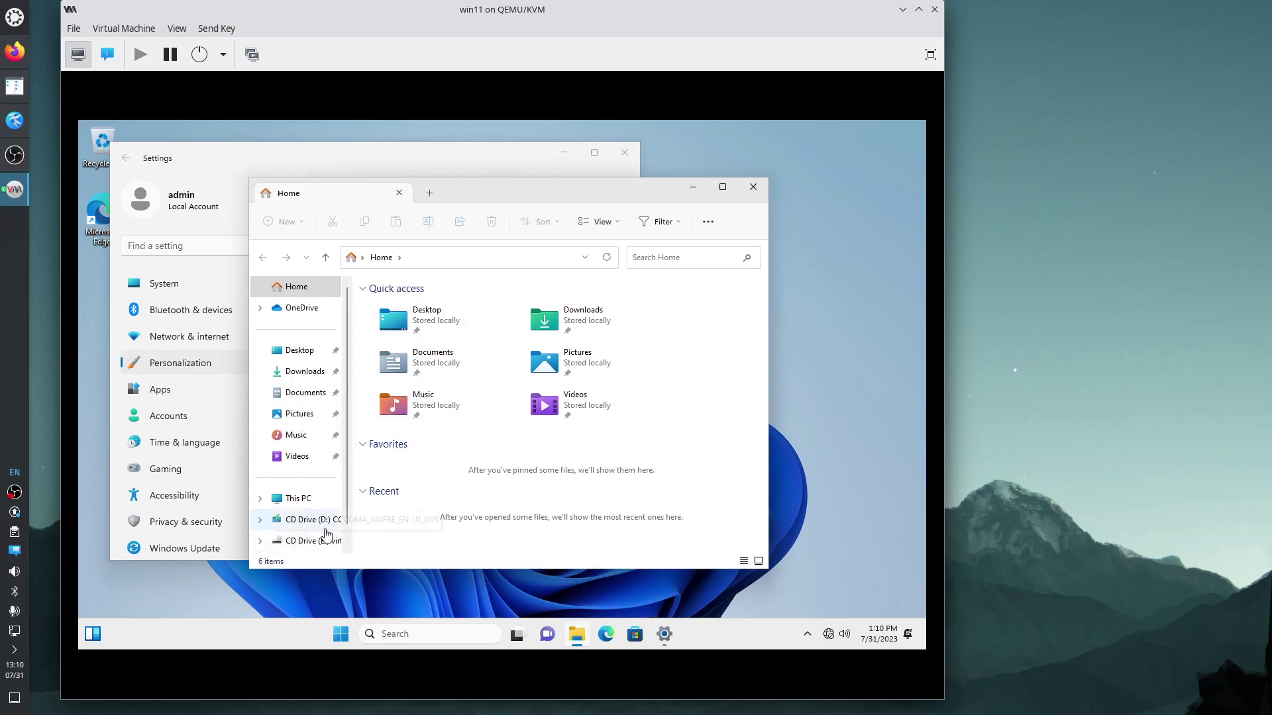
{"action": "right_click", "coordinate": [339, 634]}
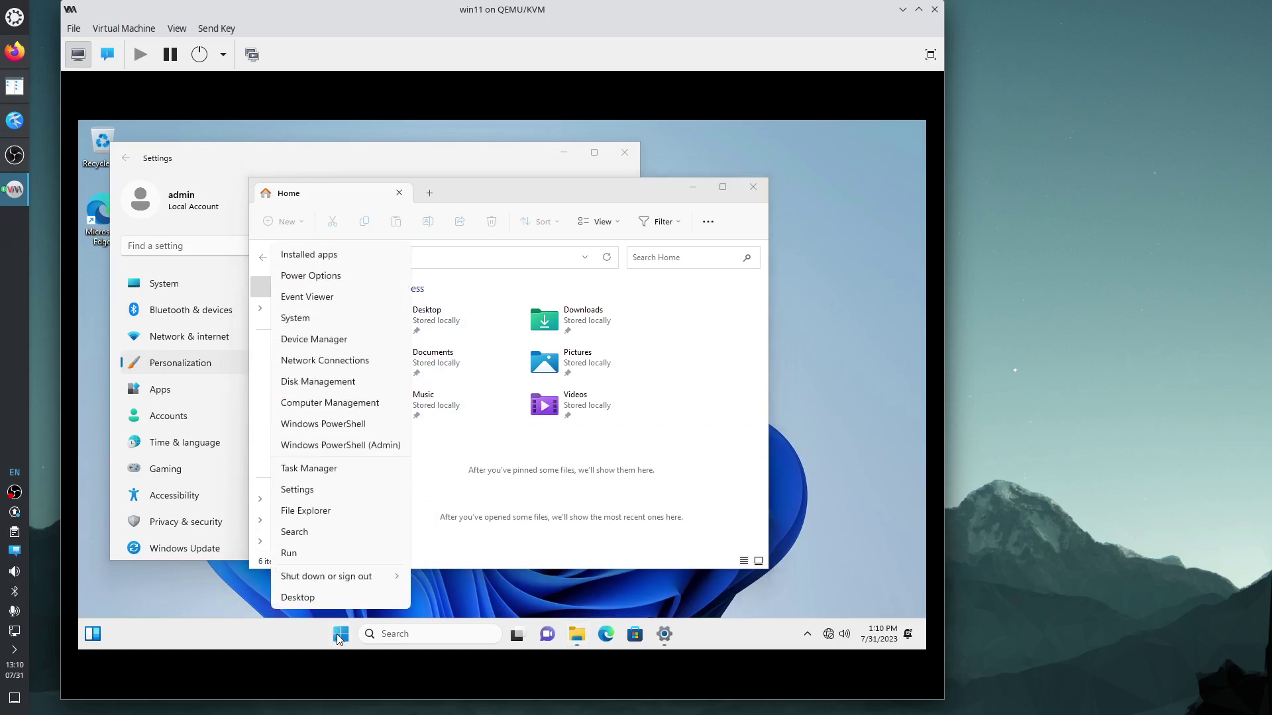
{"action": "left_click", "coordinate": [342, 344]}
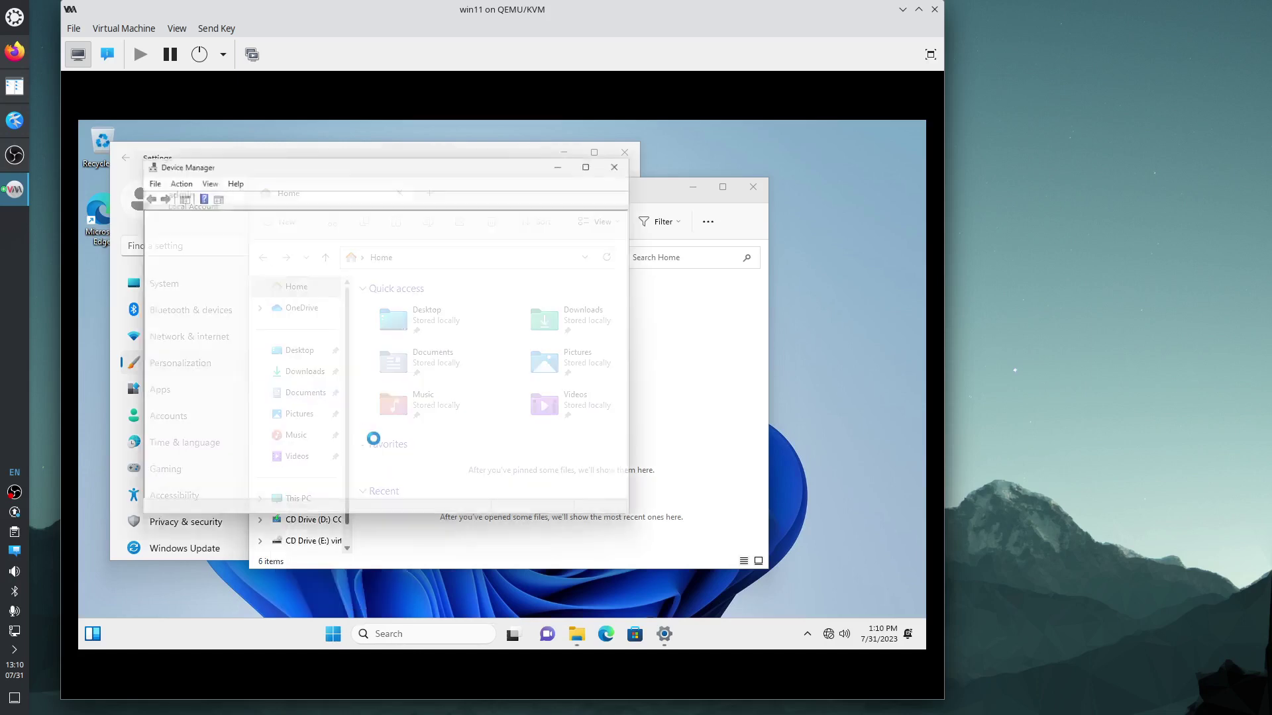
- Bring Device Manager forward and inspect the three unknown devices under Other devices
{"action": "right_click", "coordinate": [327, 636]}
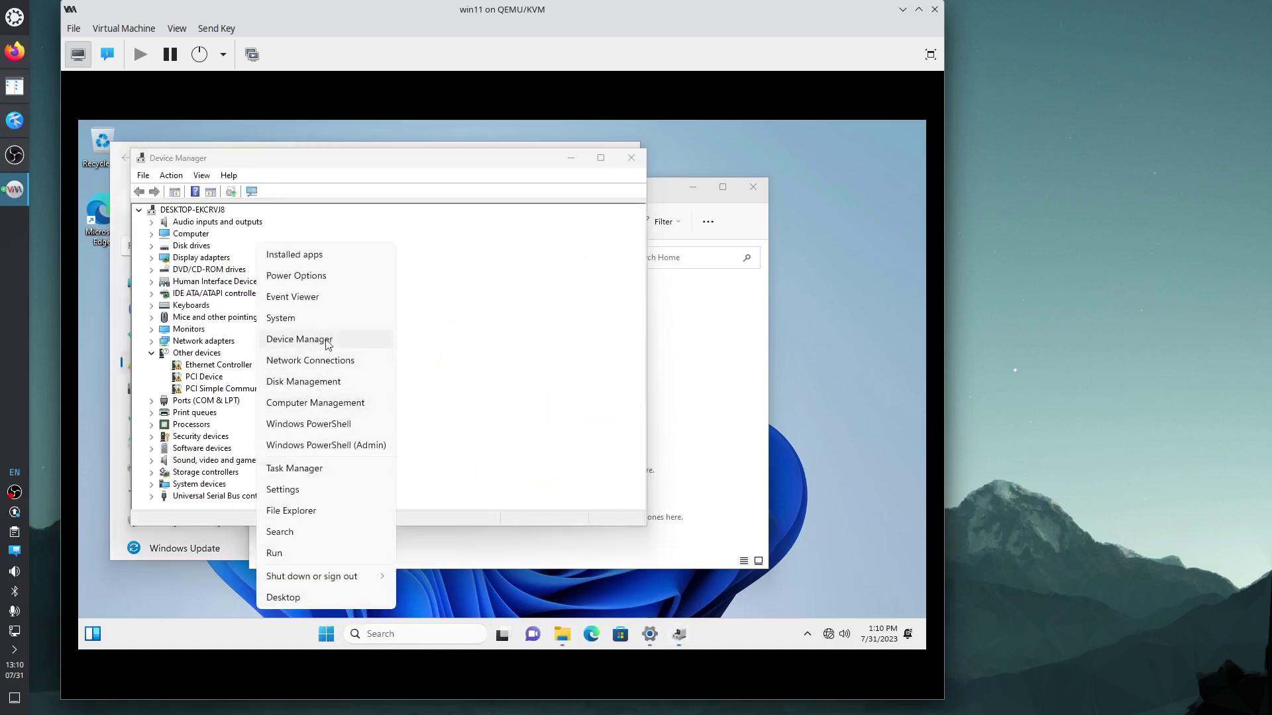
{"action": "left_click", "coordinate": [511, 355]}
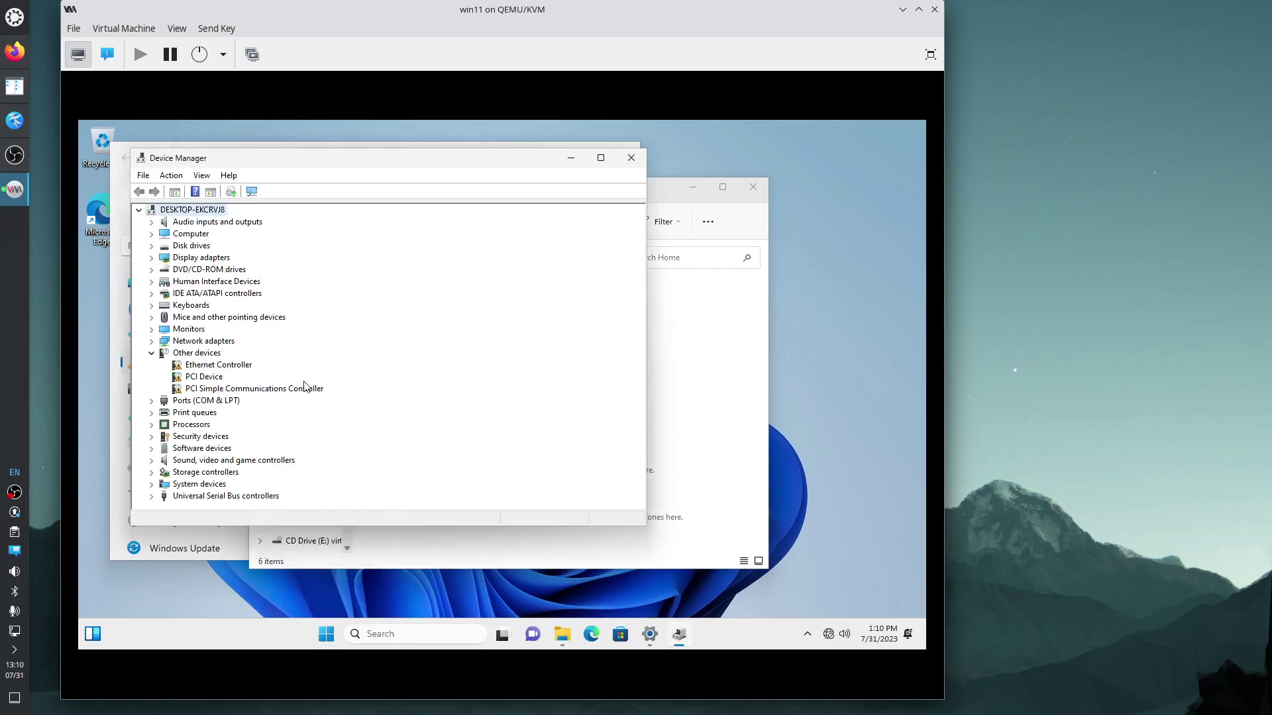
{"action": "left_click", "coordinate": [206, 366]}
{"action": "left_click", "coordinate": [209, 377]}
{"action": "left_click", "coordinate": [213, 391]}
{"action": "left_click", "coordinate": [208, 356]}
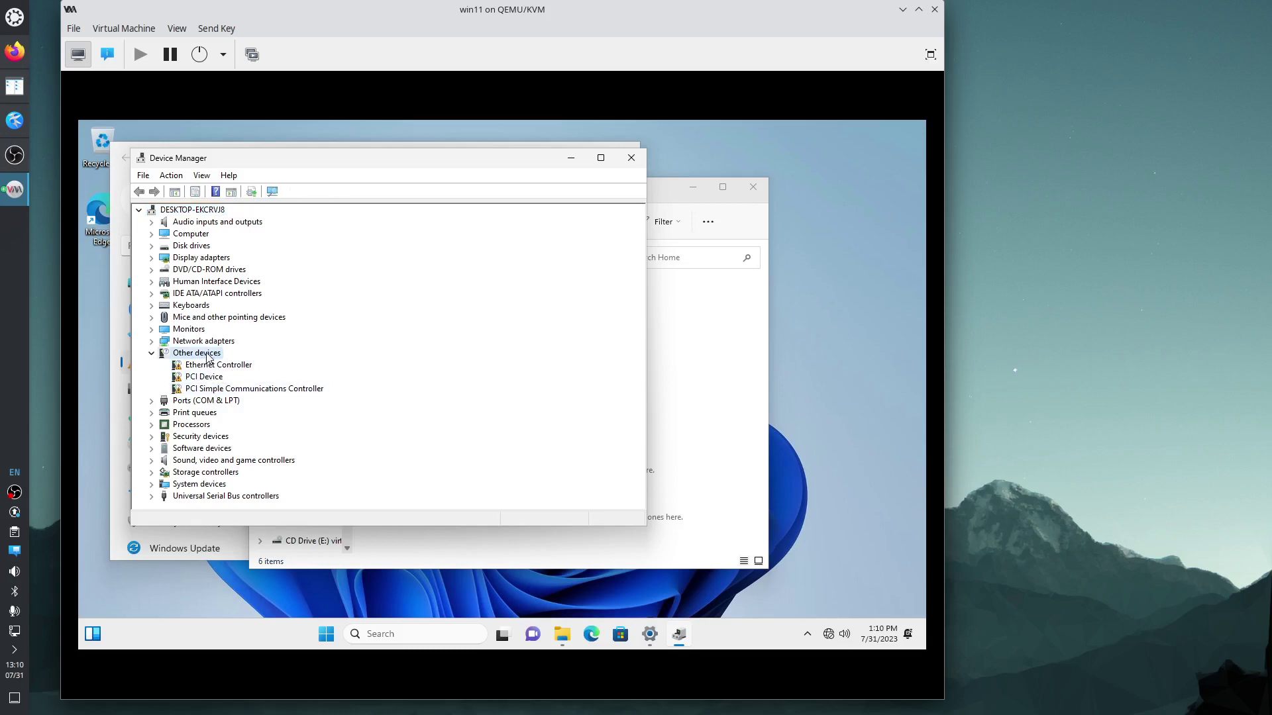
{"action": "right_click", "coordinate": [207, 358]}
{"action": "left_click", "coordinate": [202, 368]}
- Install the Ethernet Controller driver from the virtio-win CD drive E: and close the confirmation
{"action": "right_click", "coordinate": [202, 368]}
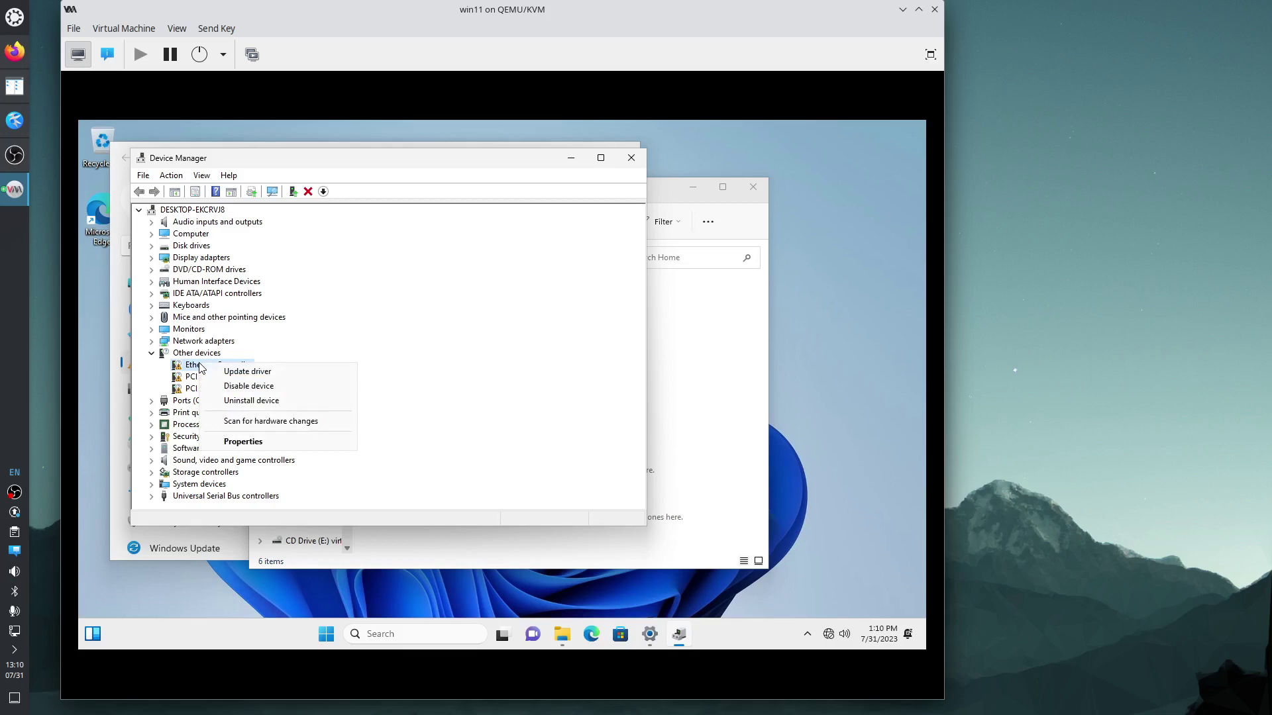
{"action": "left_click", "coordinate": [247, 373]}
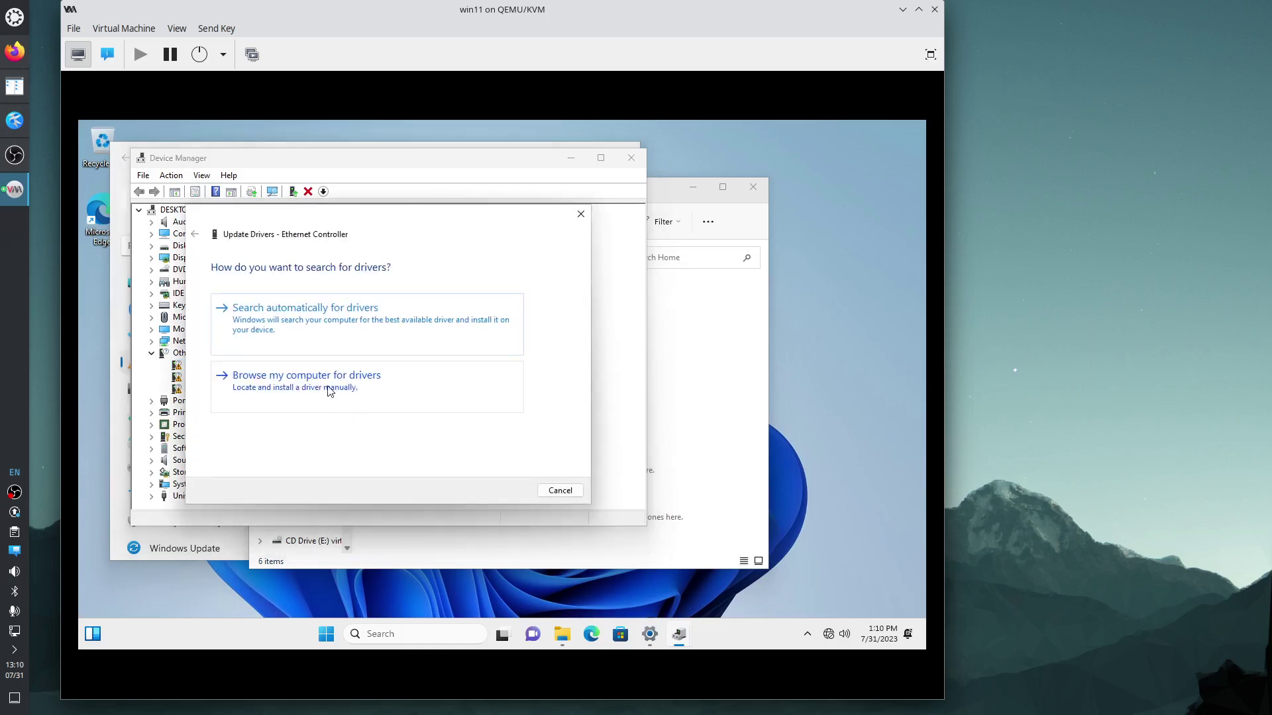
{"action": "left_click", "coordinate": [329, 393]}
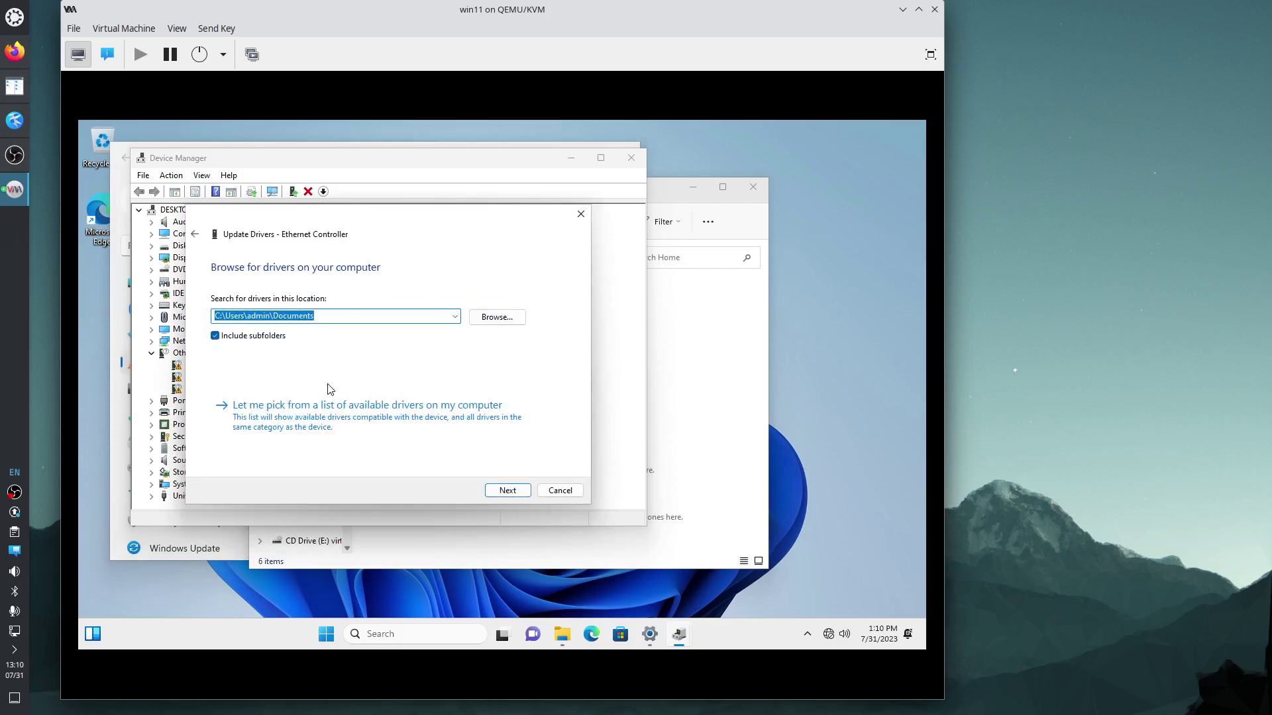
{"action": "left_click", "coordinate": [497, 316]}
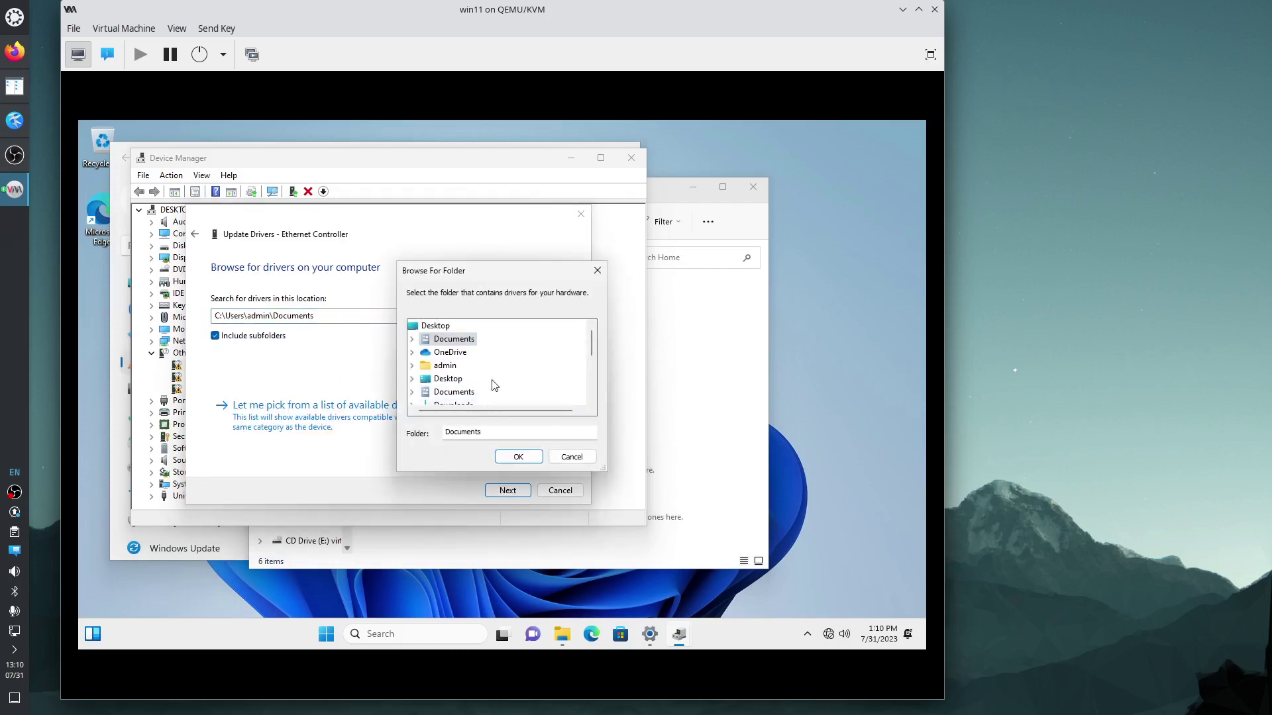
{"action": "scroll", "coordinate": [493, 386], "scroll_direction": "down", "scroll_amount": 5}
{"action": "double_click", "coordinate": [470, 381]}
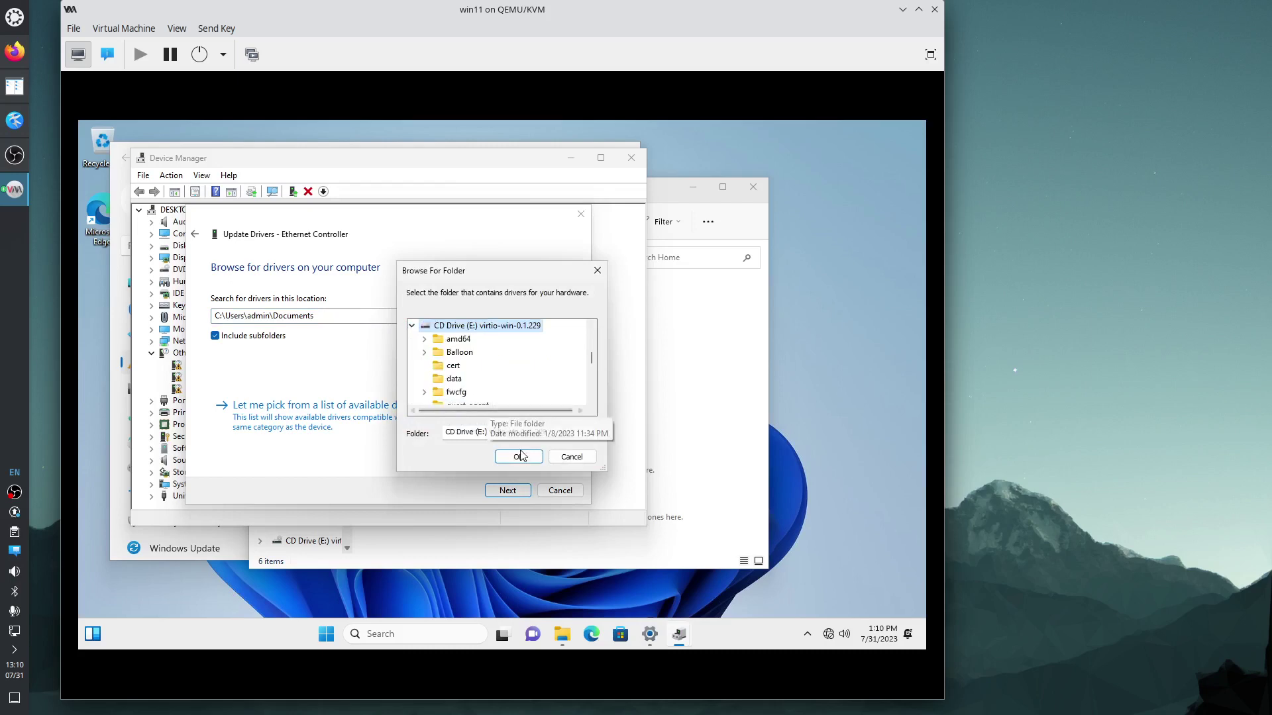
{"action": "left_click", "coordinate": [518, 456]}
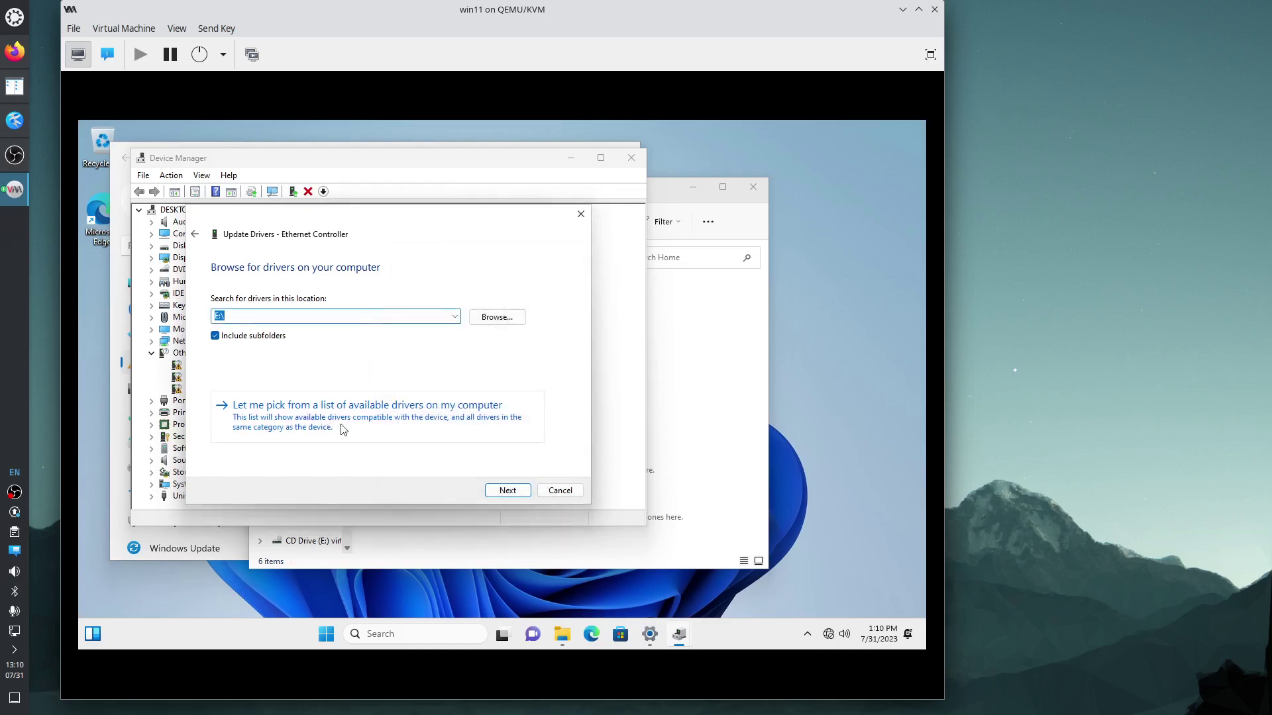
{"action": "left_click", "coordinate": [501, 492]}
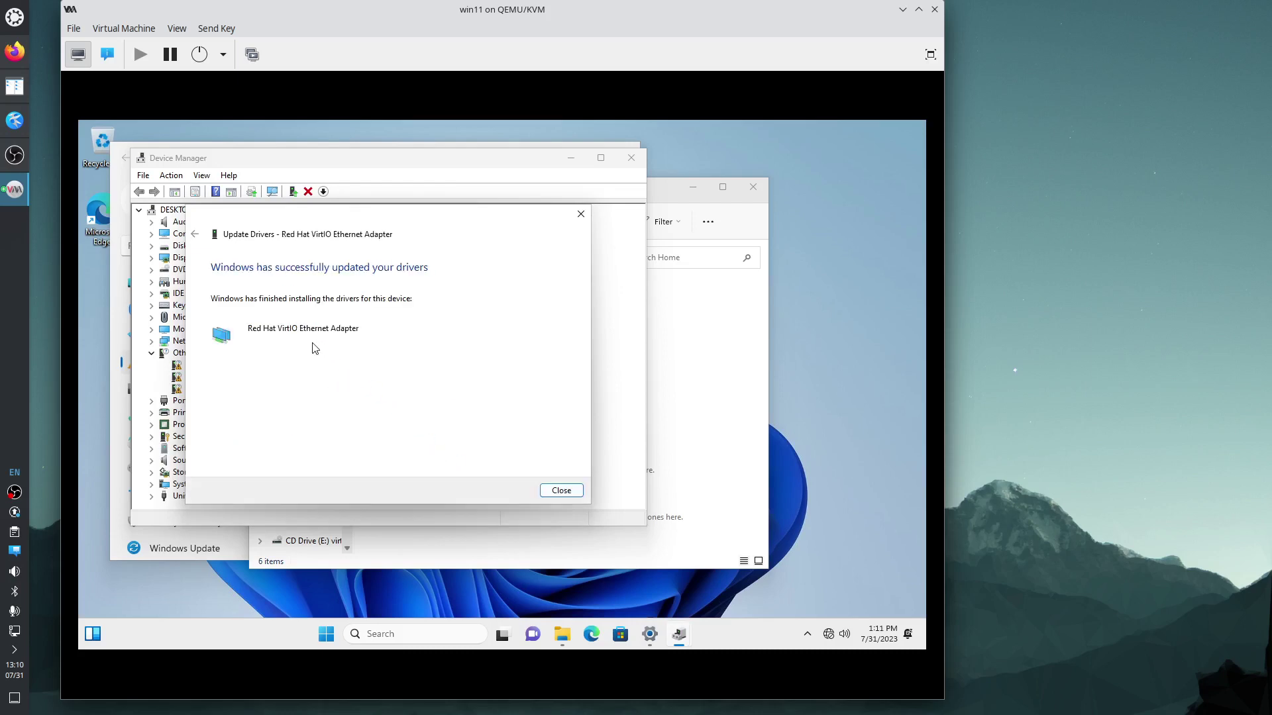
{"action": "key", "text": "alt+Tab"}
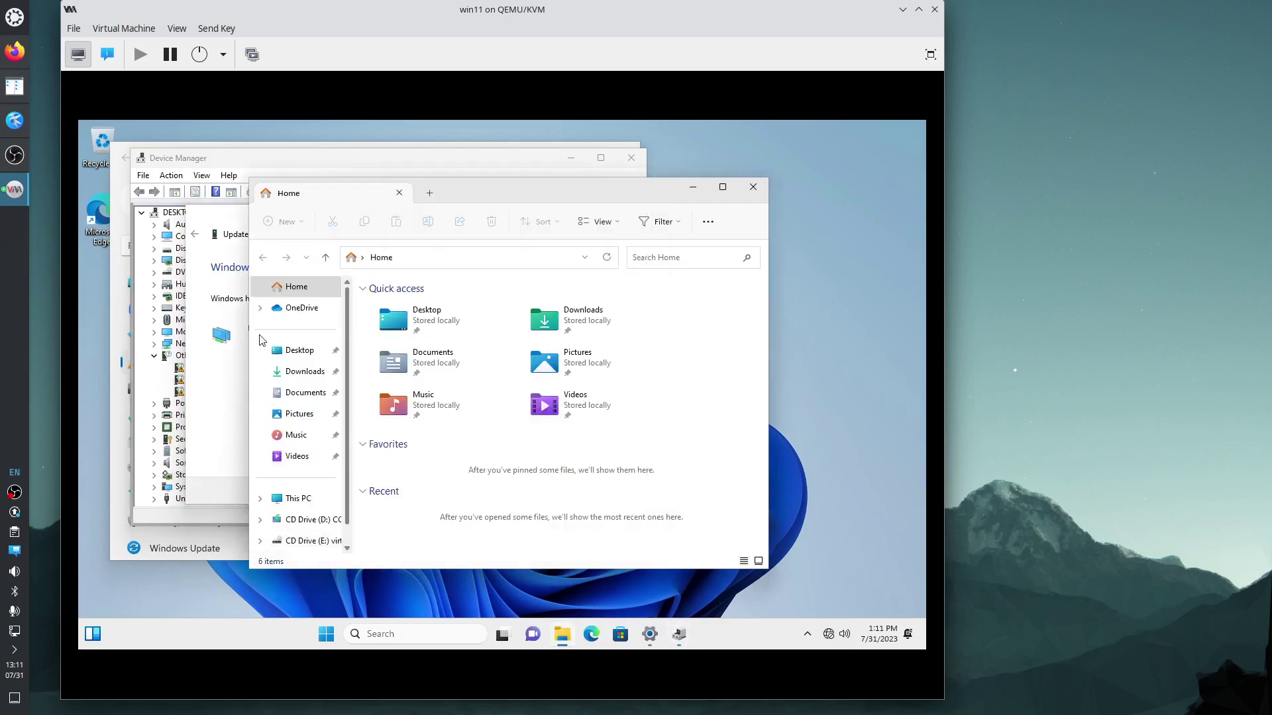
{"action": "left_click", "coordinate": [237, 217]}
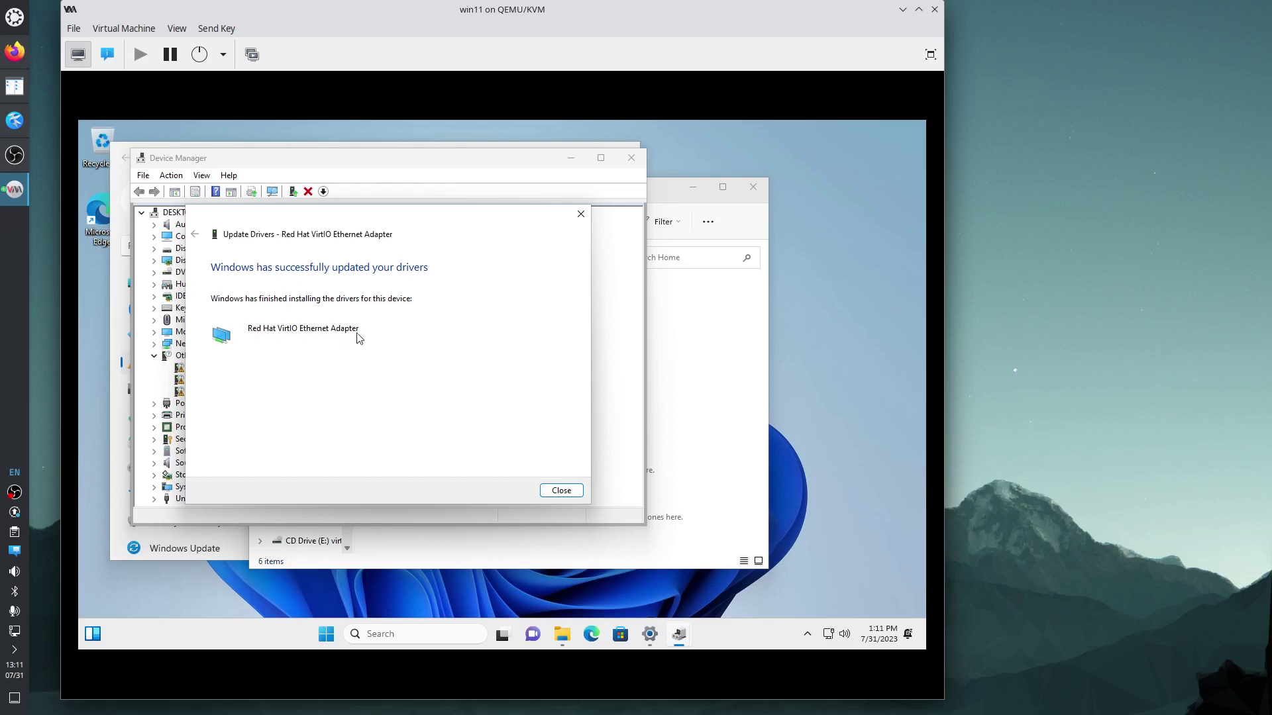
{"action": "left_click", "coordinate": [560, 492]}
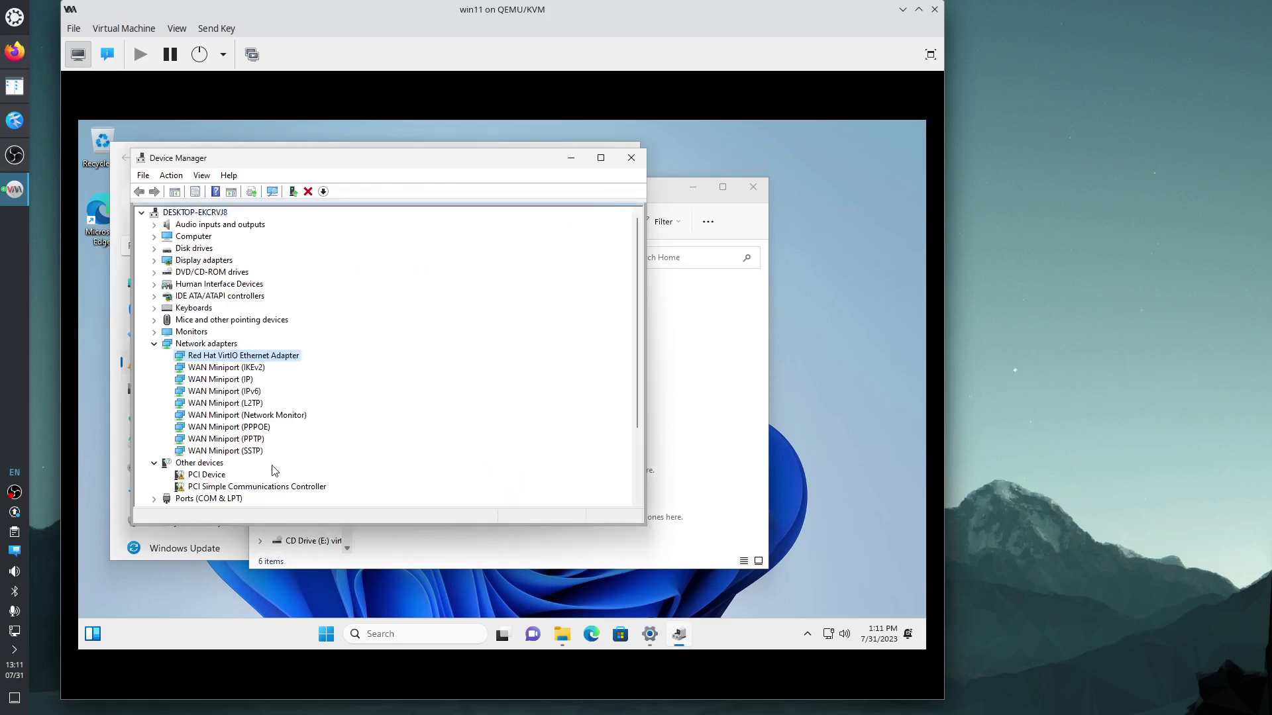
- Install the VirtIO Balloon Driver for PCI Device from E:\
{"action": "left_click", "coordinate": [214, 477]}
{"action": "right_click", "coordinate": [214, 481]}
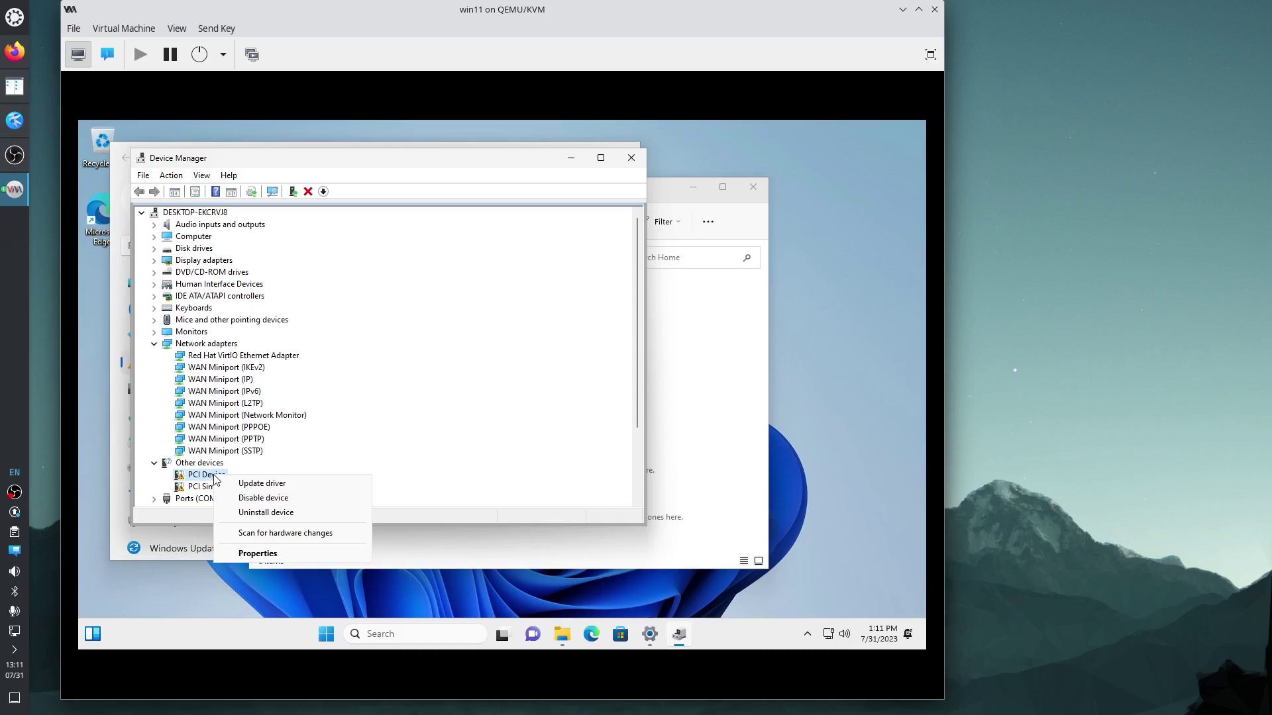
{"action": "left_click", "coordinate": [258, 484]}
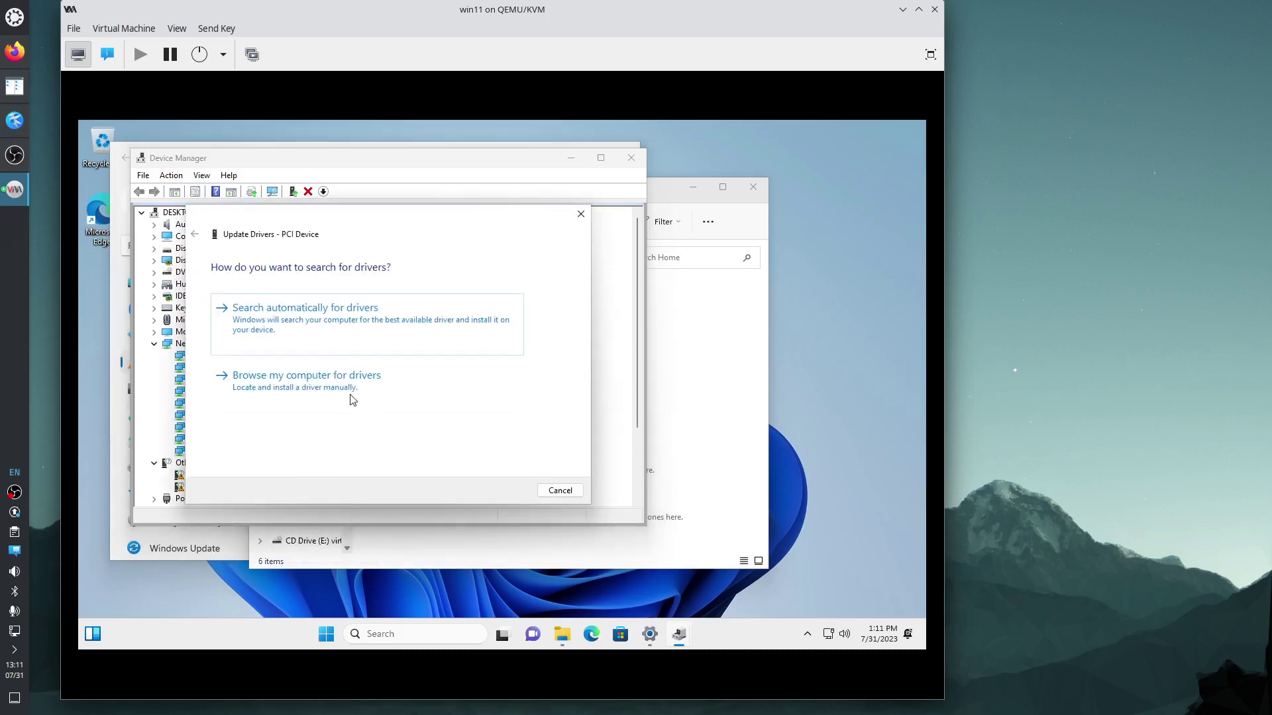
{"action": "left_click", "coordinate": [355, 387]}
{"action": "left_click", "coordinate": [512, 492]}
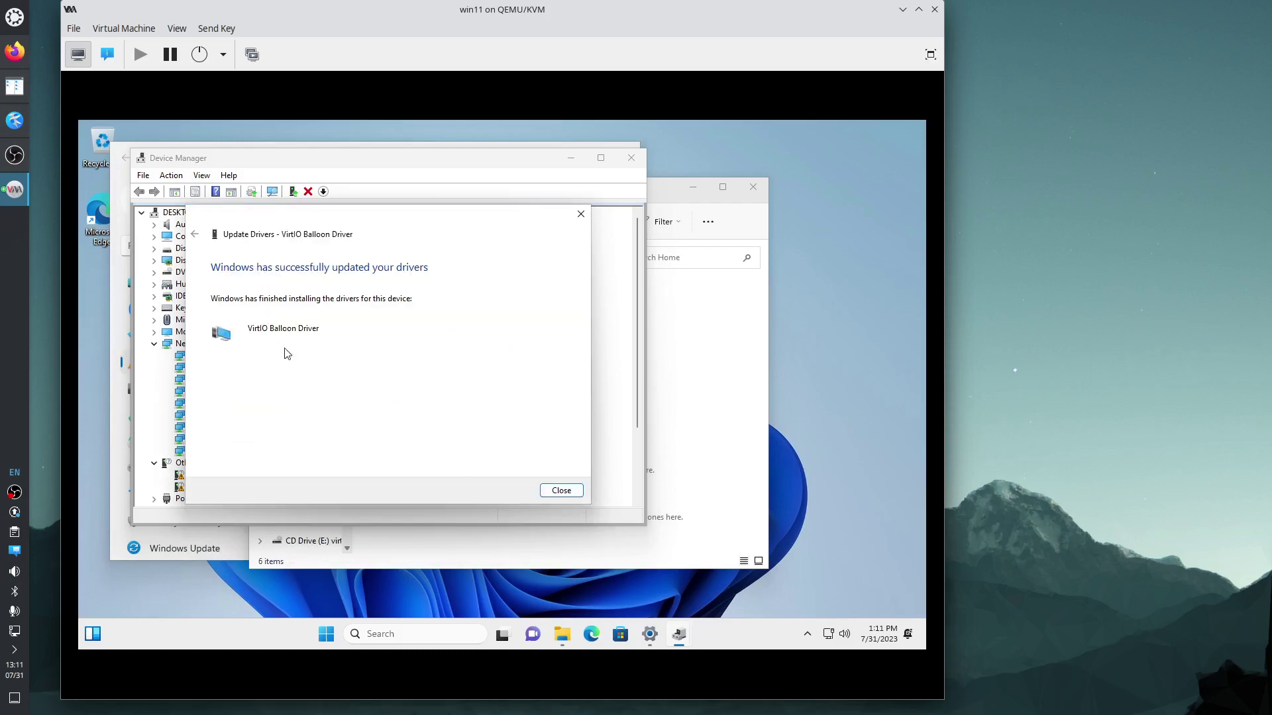
{"action": "left_click", "coordinate": [561, 490]}
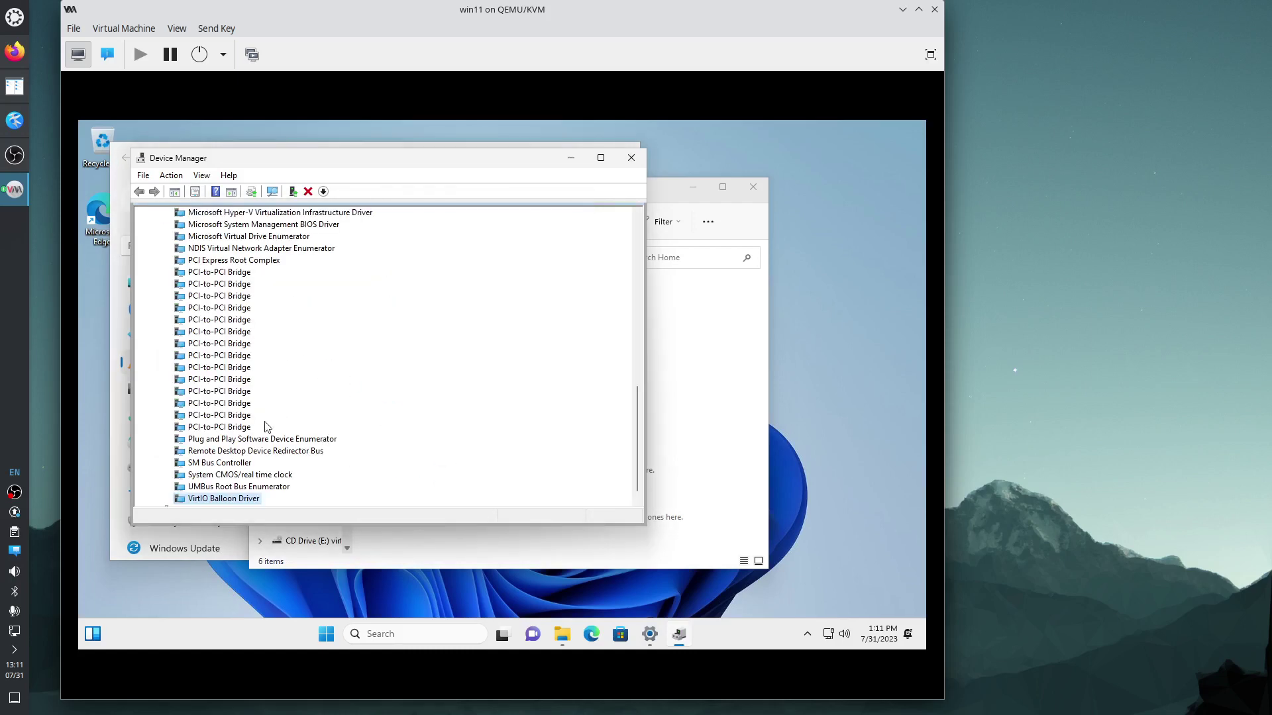
- Install the VirtIO Serial Driver for PCI Simple Communications Controller from E:\
{"action": "scroll", "coordinate": [304, 434], "scroll_direction": "up", "scroll_amount": 5}
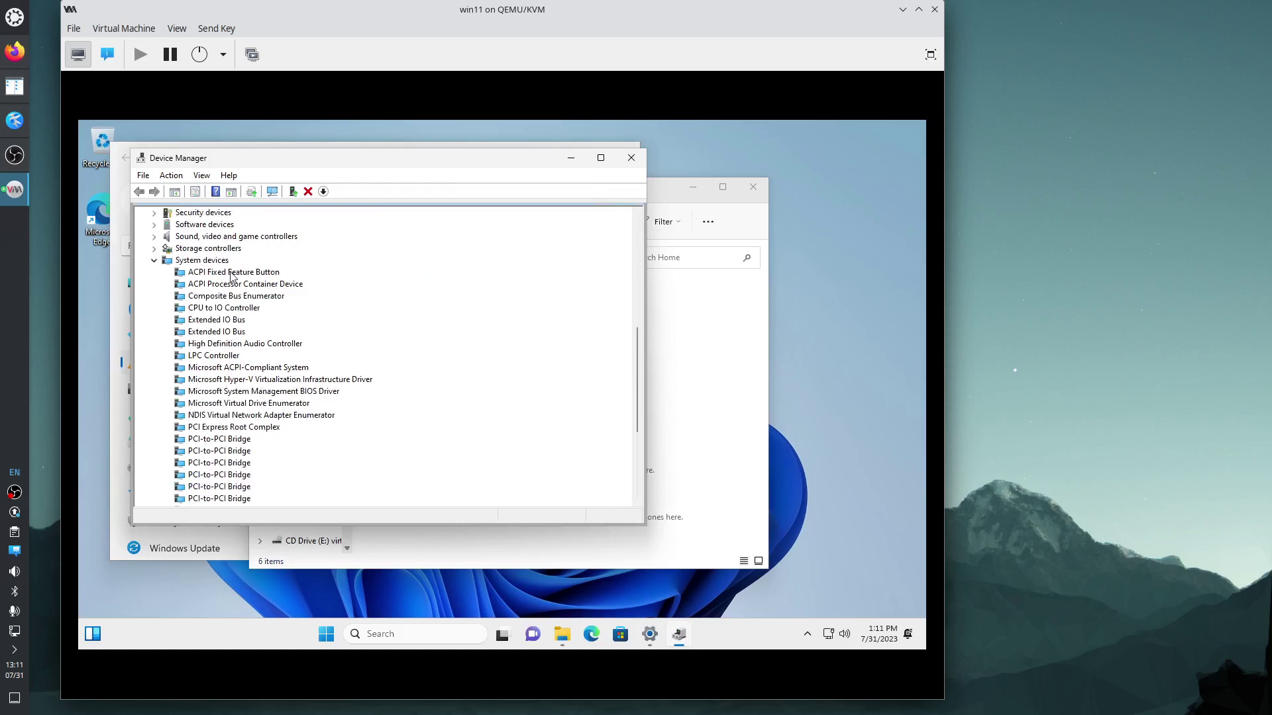
{"action": "scroll", "coordinate": [228, 316], "scroll_direction": "up", "scroll_amount": 3}
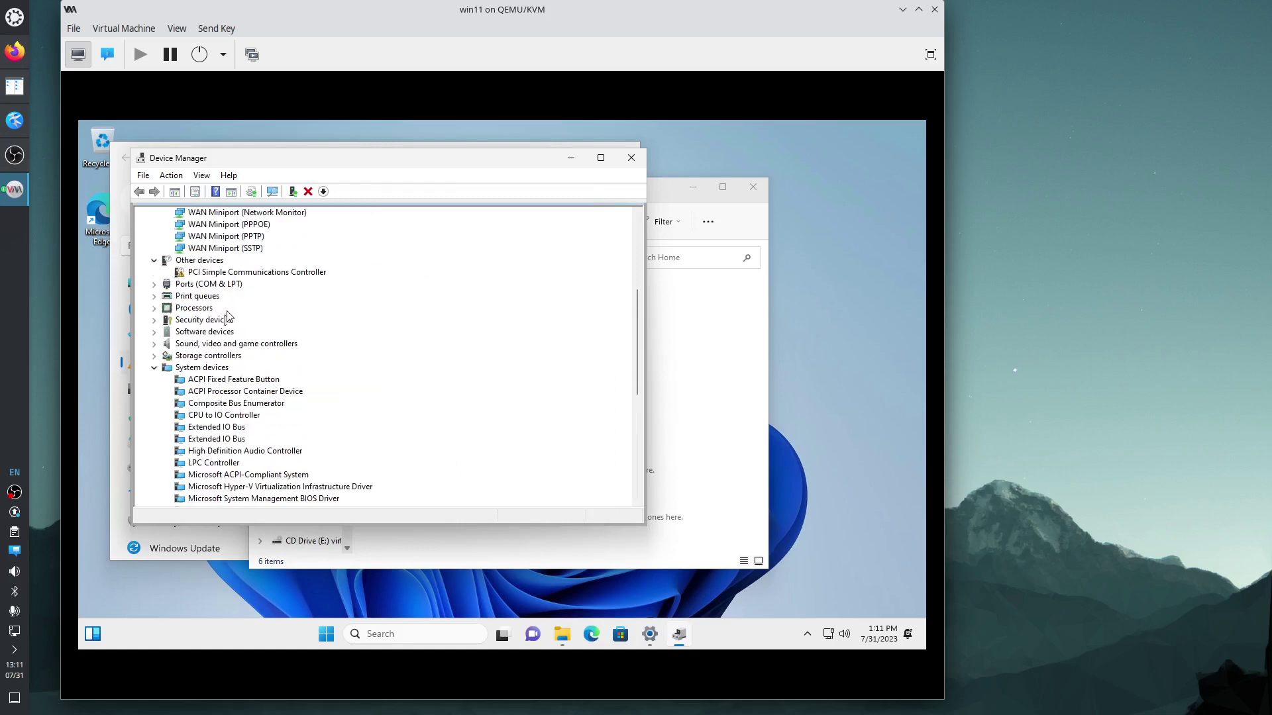
{"action": "right_click", "coordinate": [254, 273]}
{"action": "left_click", "coordinate": [299, 279]}
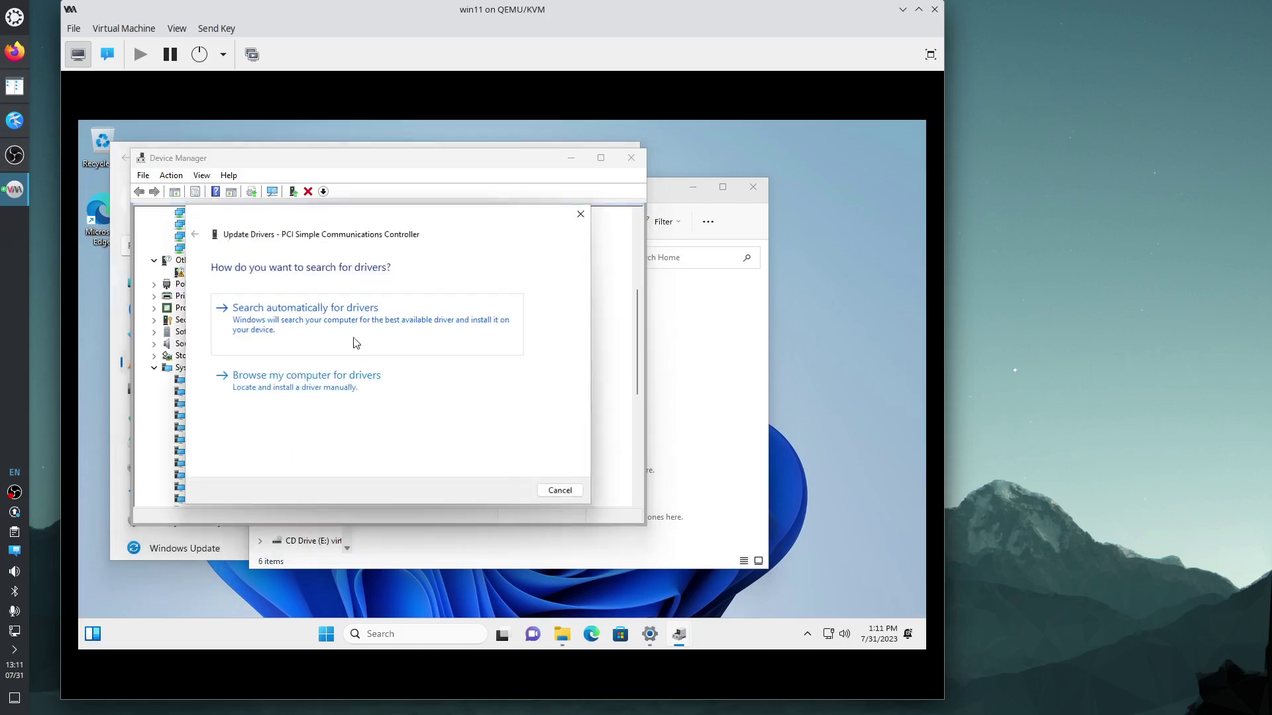
{"action": "left_click", "coordinate": [337, 378]}
{"action": "left_click", "coordinate": [510, 491]}
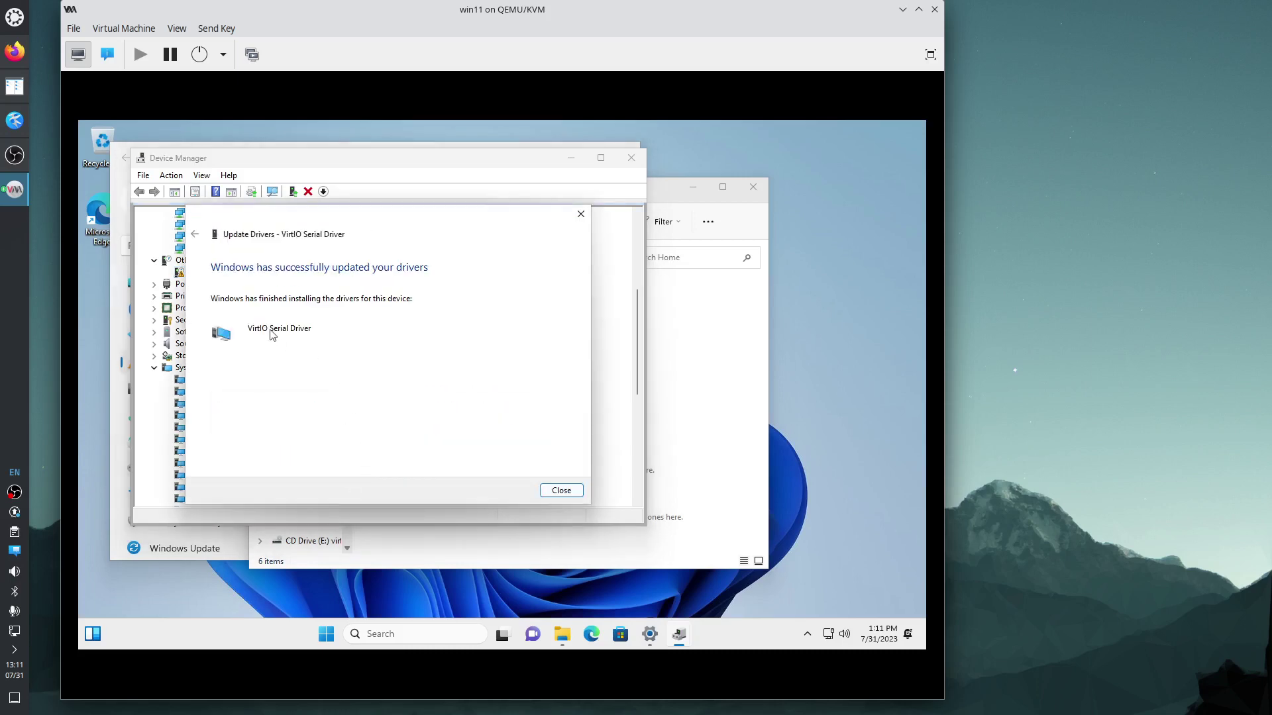
{"action": "left_click", "coordinate": [560, 490]}
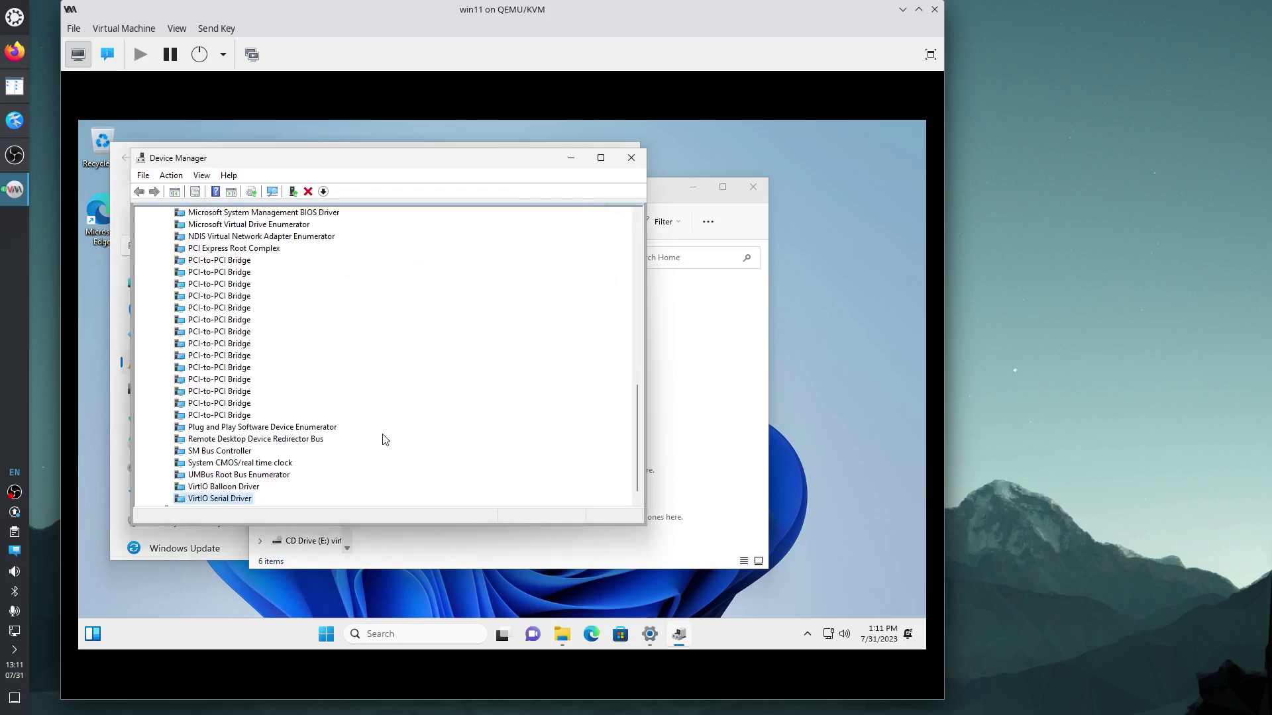
- Collapse Network adapters and System devices, and maximize Device Manager
{"action": "scroll", "coordinate": [374, 363], "scroll_direction": "up", "scroll_amount": 15}
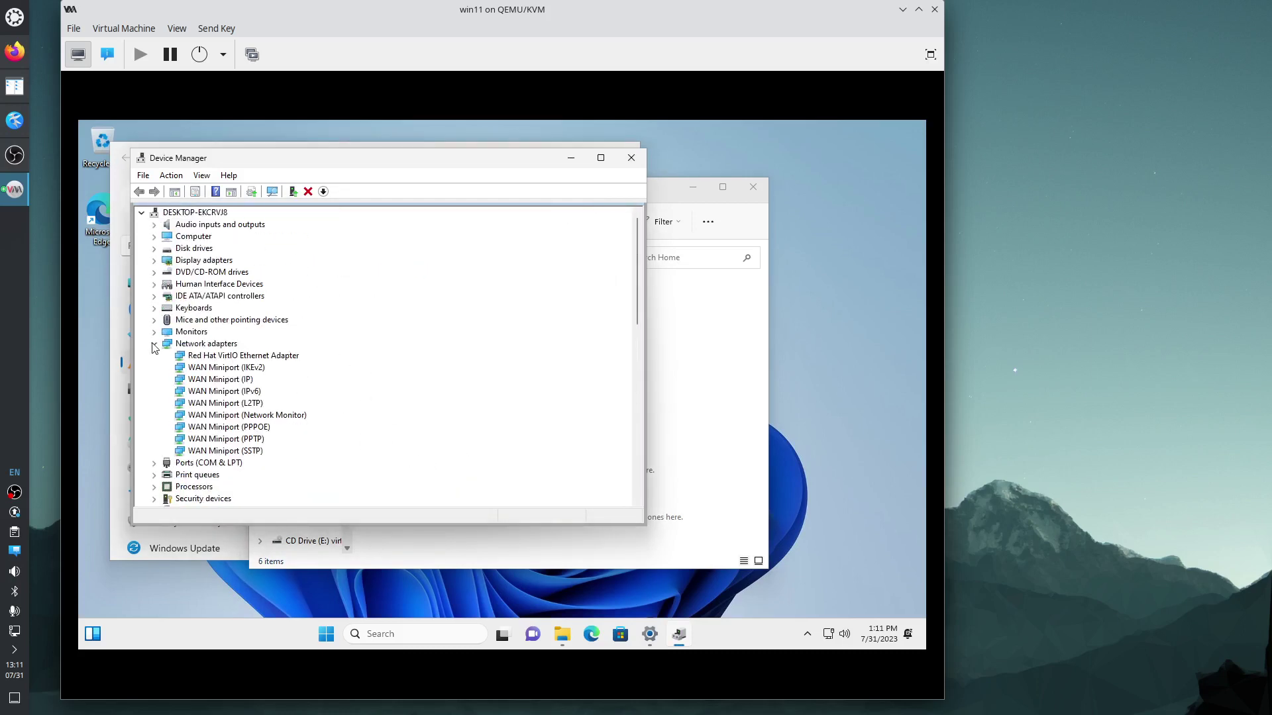
{"action": "left_click", "coordinate": [155, 344]}
{"action": "left_click", "coordinate": [155, 439]}
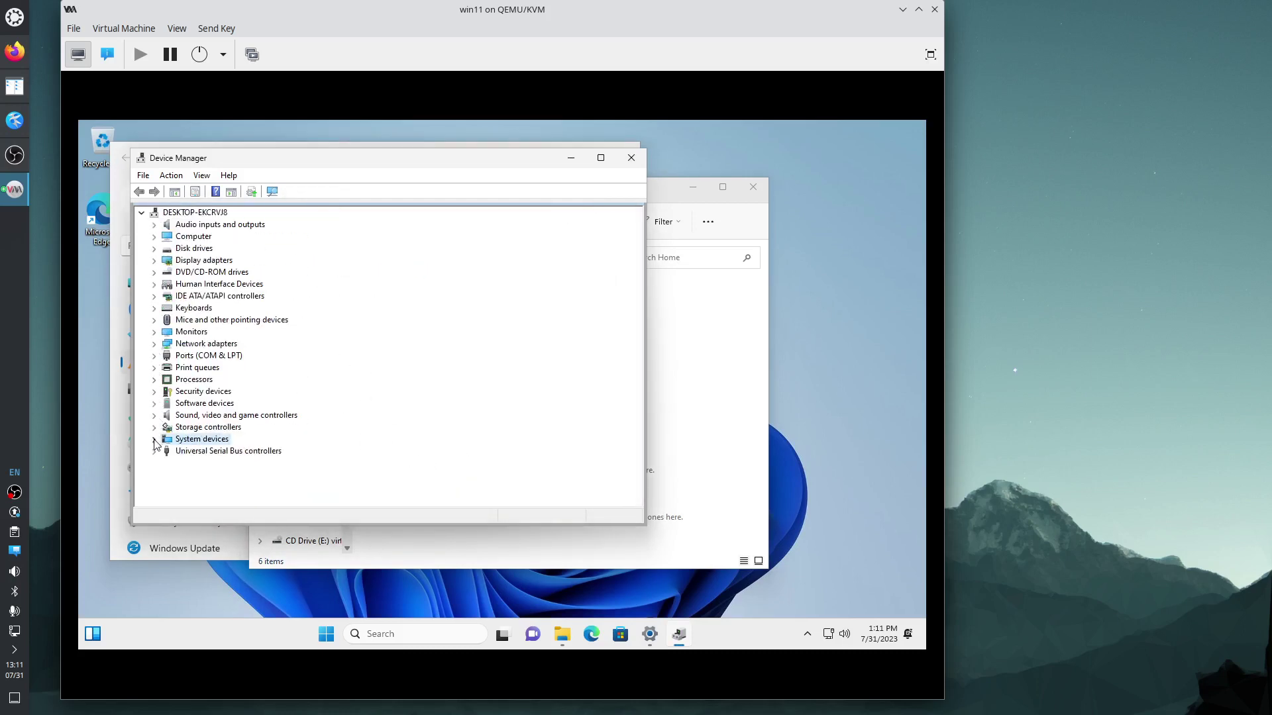
{"action": "left_click", "coordinate": [601, 158]}
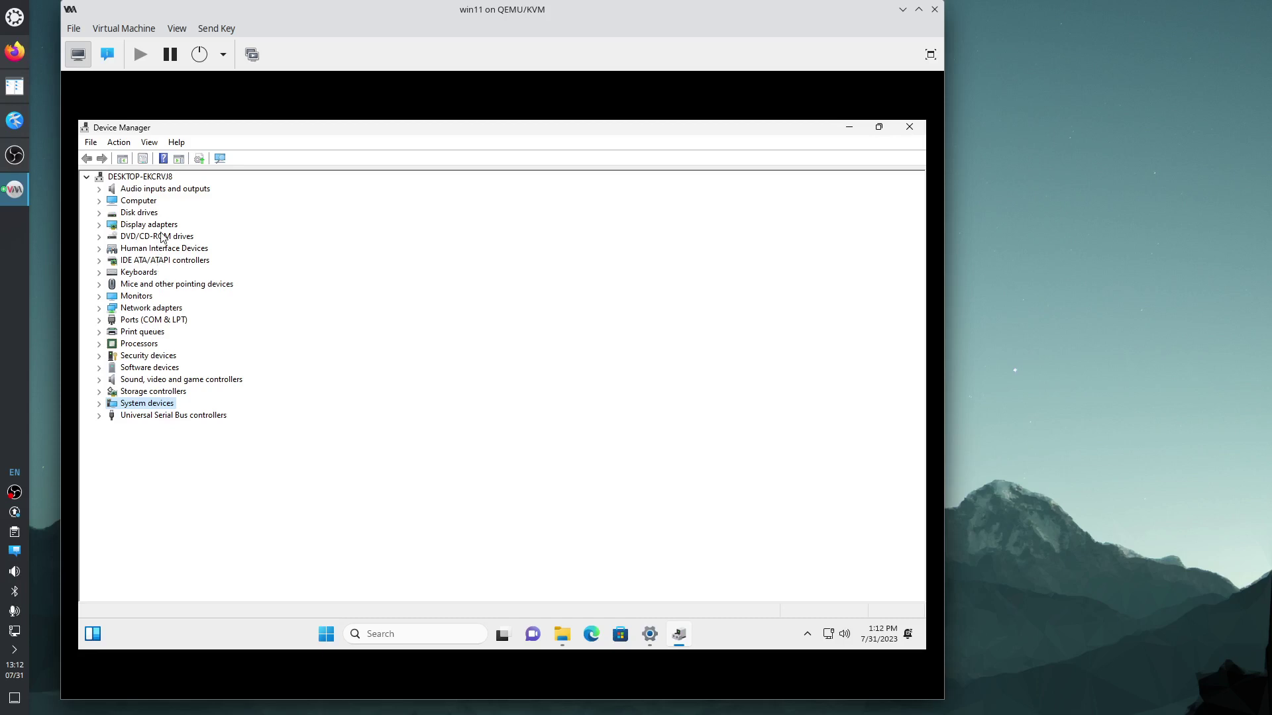
- Confirm Red Hat VirtIO Ethernet Adapter under Network adapters, check Monitors, then close Device Manager
{"action": "left_click", "coordinate": [99, 308]}
{"action": "left_click", "coordinate": [183, 320]}
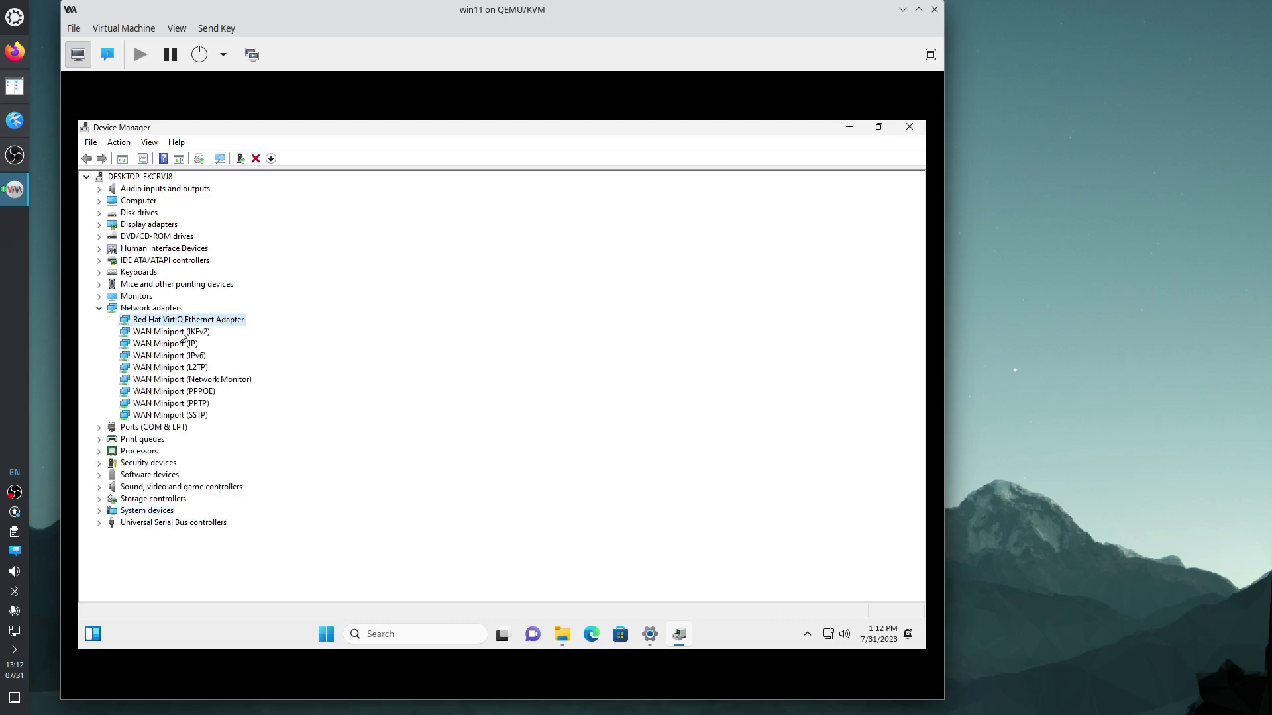
{"action": "left_click", "coordinate": [100, 297]}
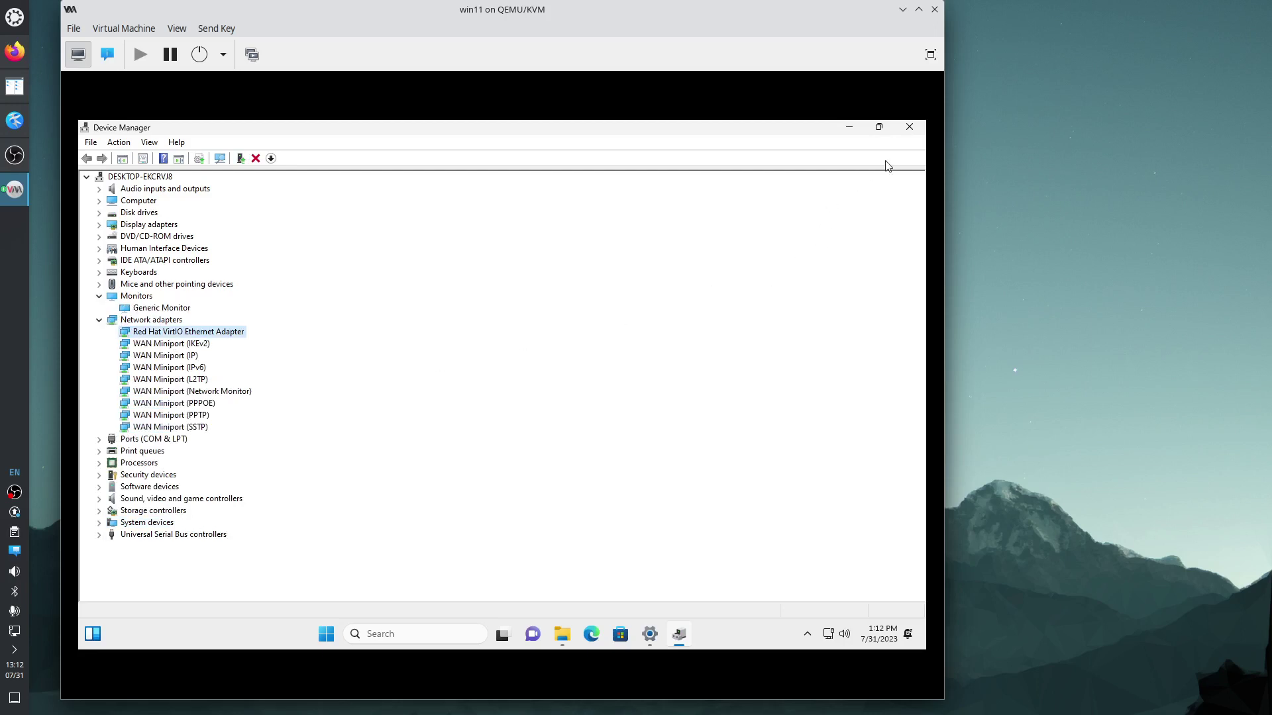
{"action": "left_click", "coordinate": [909, 127]}
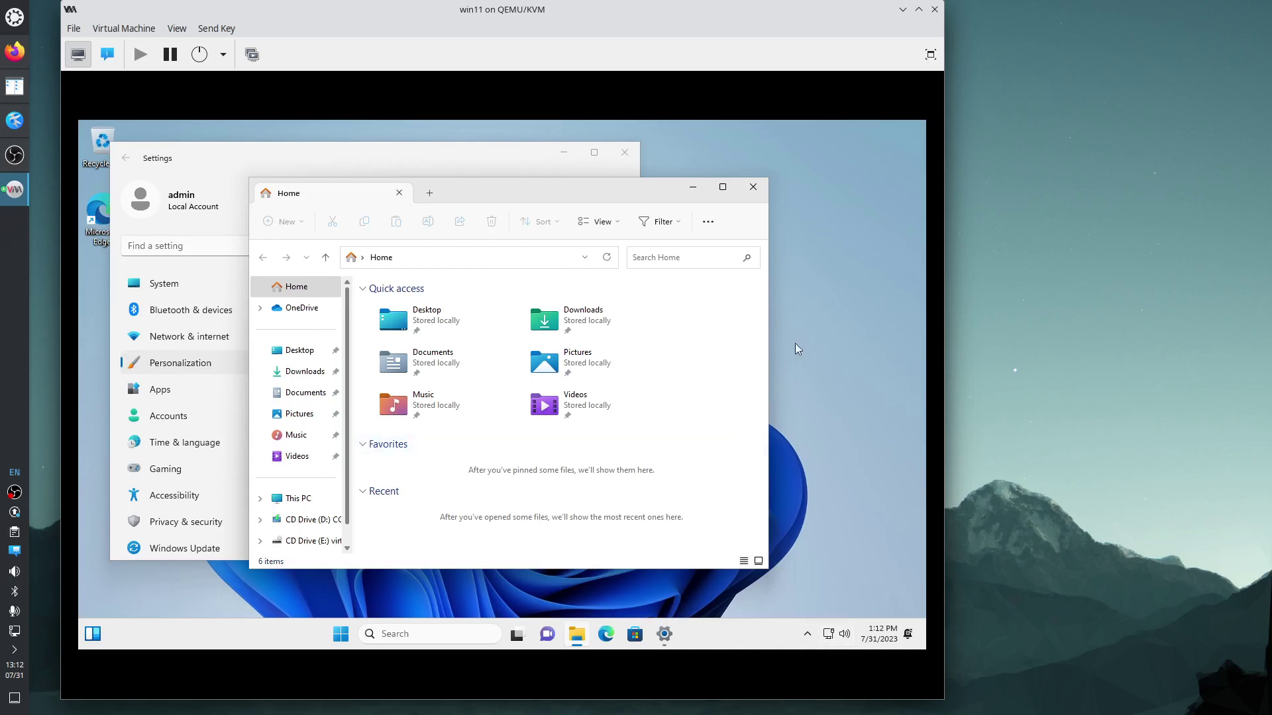
- Close File Explorer and Settings, then hide search in Taskbar settings
{"action": "left_click", "coordinate": [752, 188]}
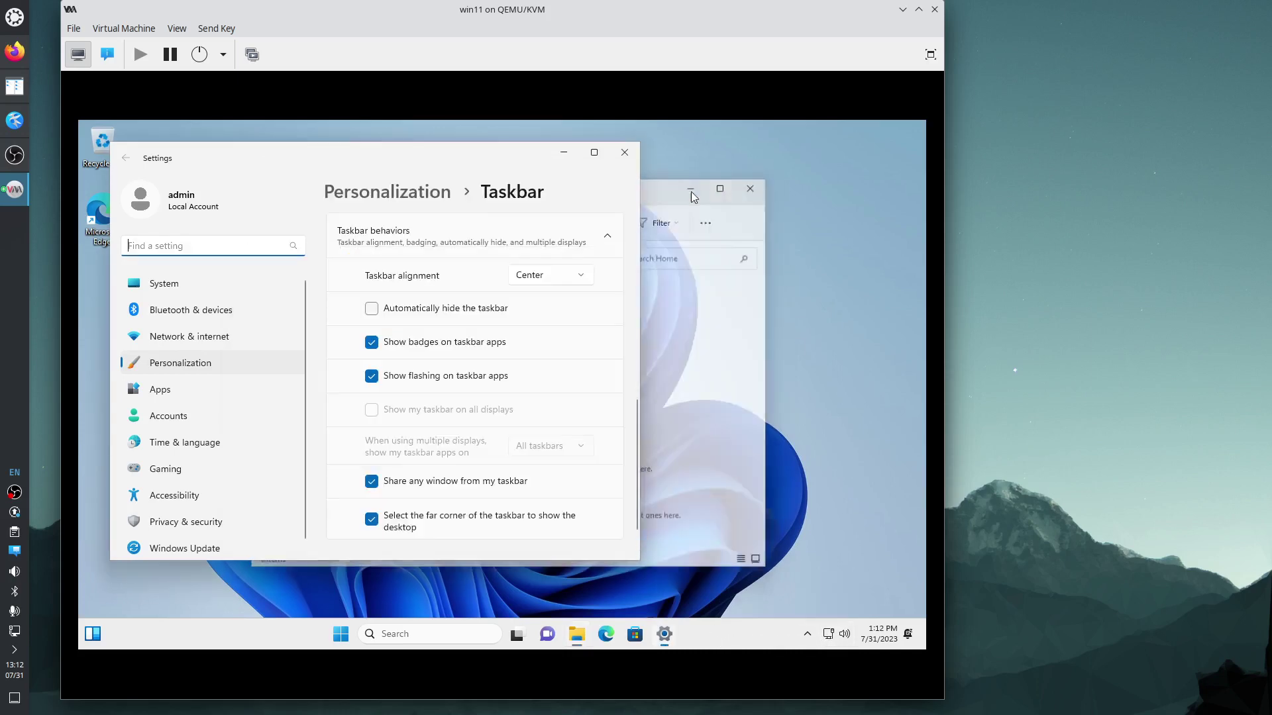
{"action": "left_click", "coordinate": [624, 153]}
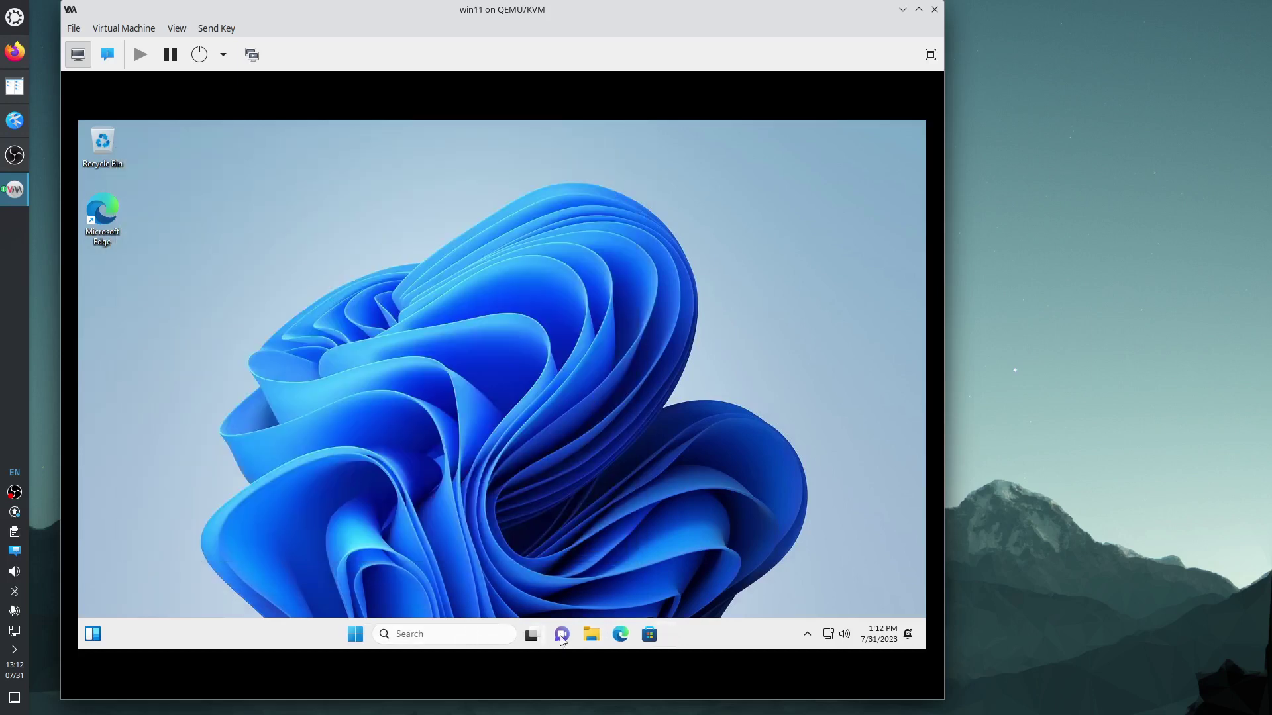
{"action": "right_click", "coordinate": [692, 638]}
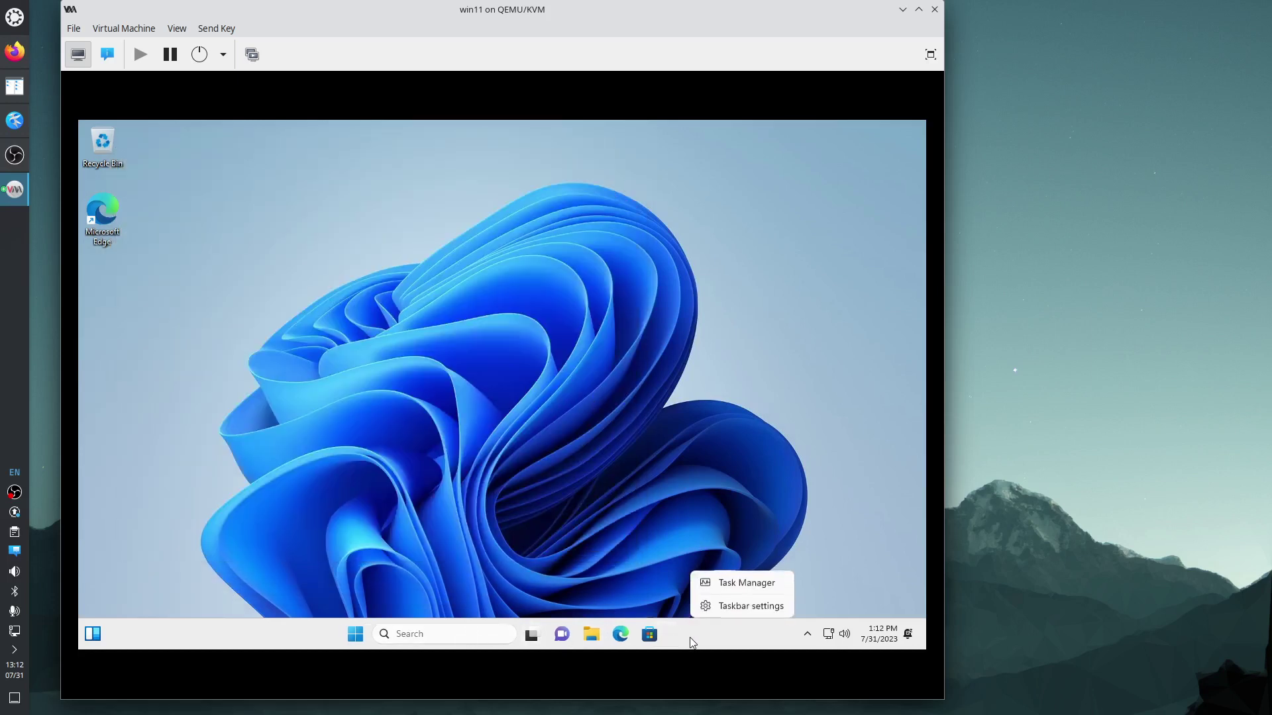
{"action": "left_click", "coordinate": [740, 607]}
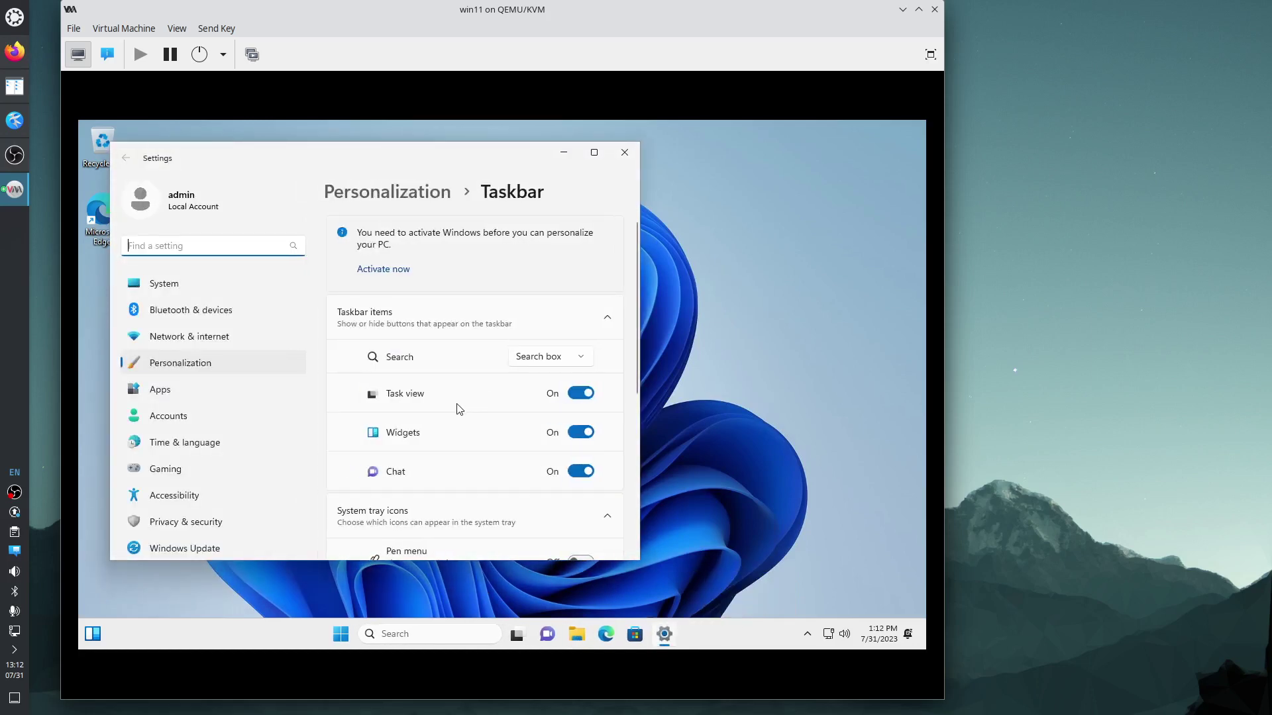
{"action": "left_click", "coordinate": [583, 358]}
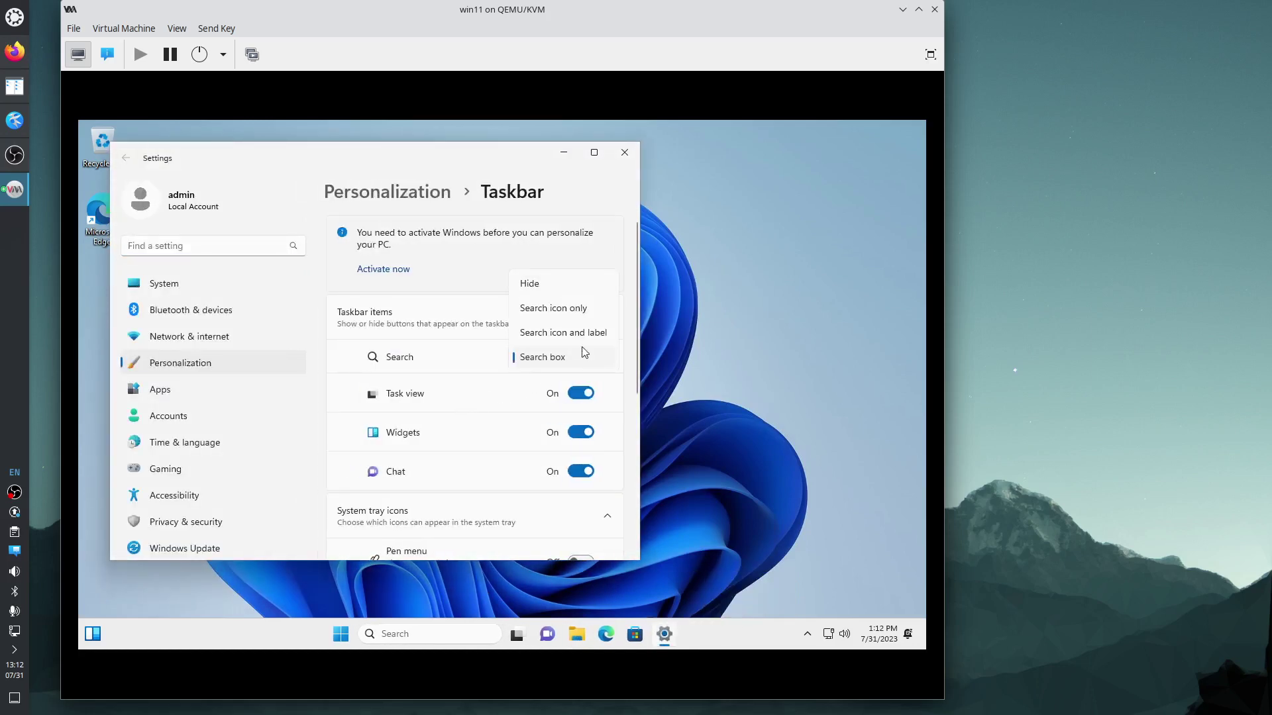
{"action": "left_click", "coordinate": [559, 283]}
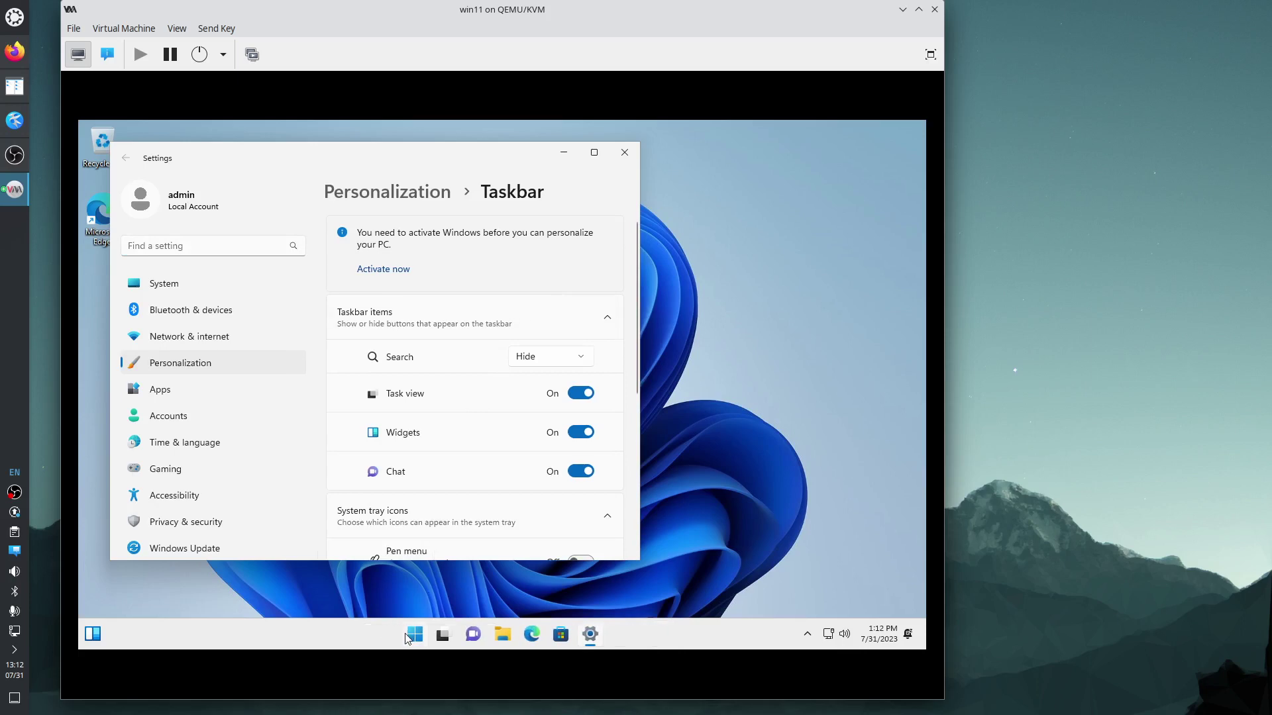
{"action": "left_click", "coordinate": [412, 636]}
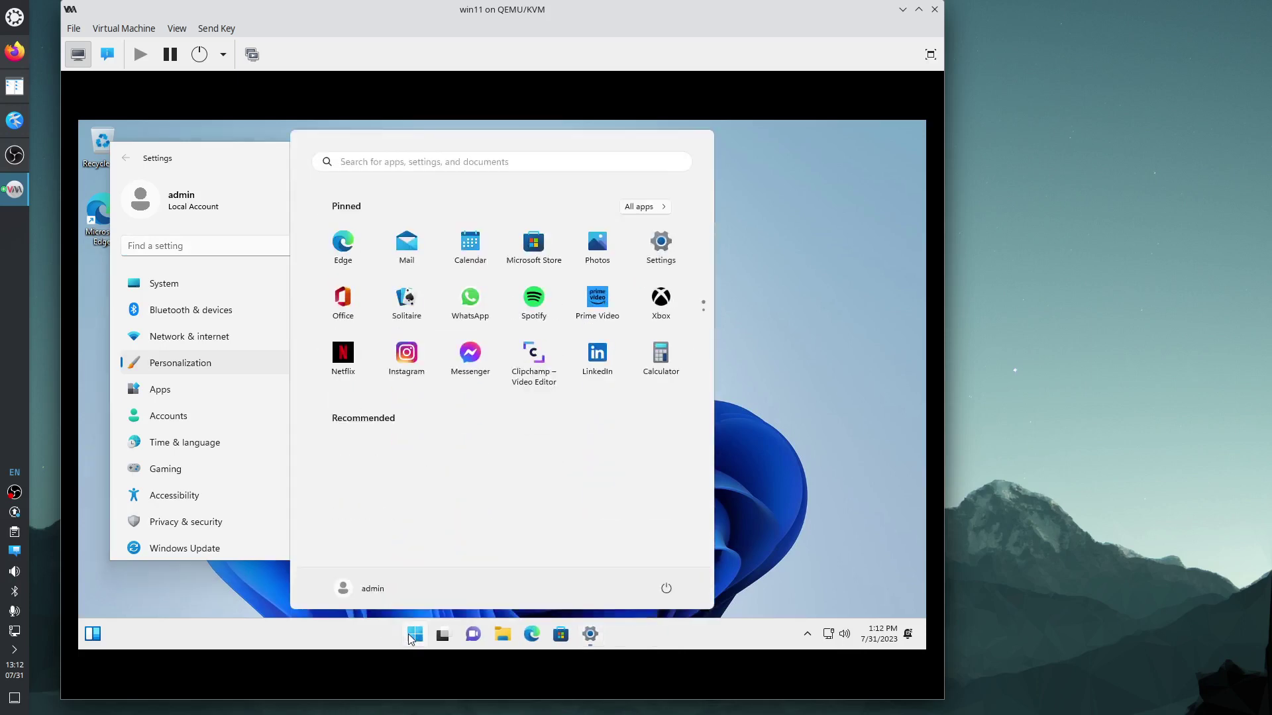
{"action": "left_click", "coordinate": [390, 636]}
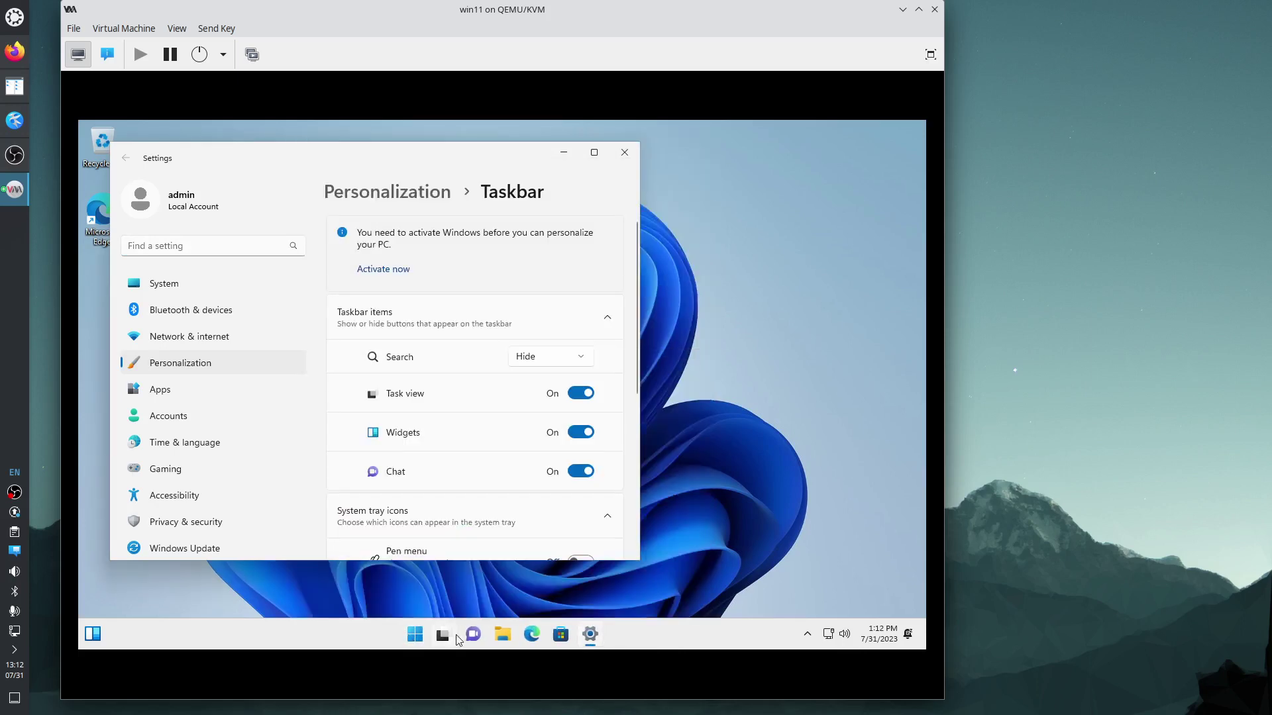
- Turn off the Task view, Widgets and Chat taskbar buttons
{"action": "left_click", "coordinate": [579, 393]}
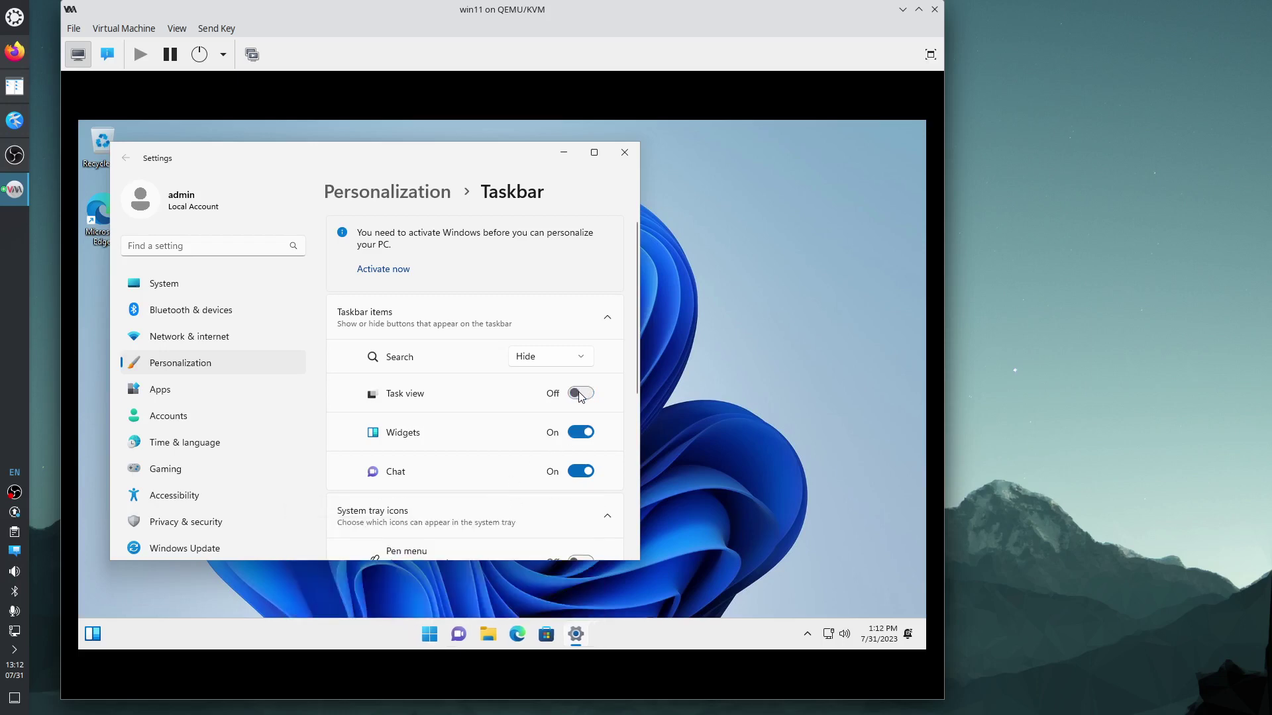
{"action": "left_click", "coordinate": [573, 433]}
{"action": "left_click", "coordinate": [578, 474]}
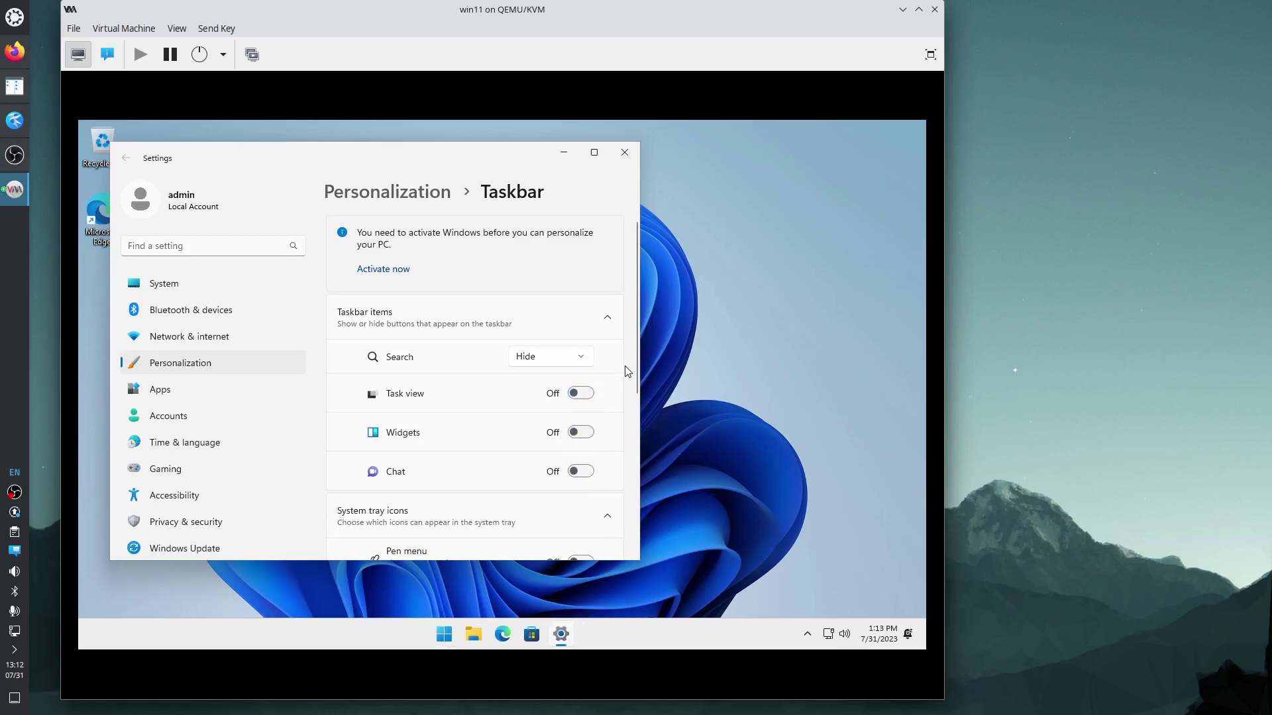
{"action": "scroll", "coordinate": [628, 371], "scroll_direction": "down", "scroll_amount": 5}
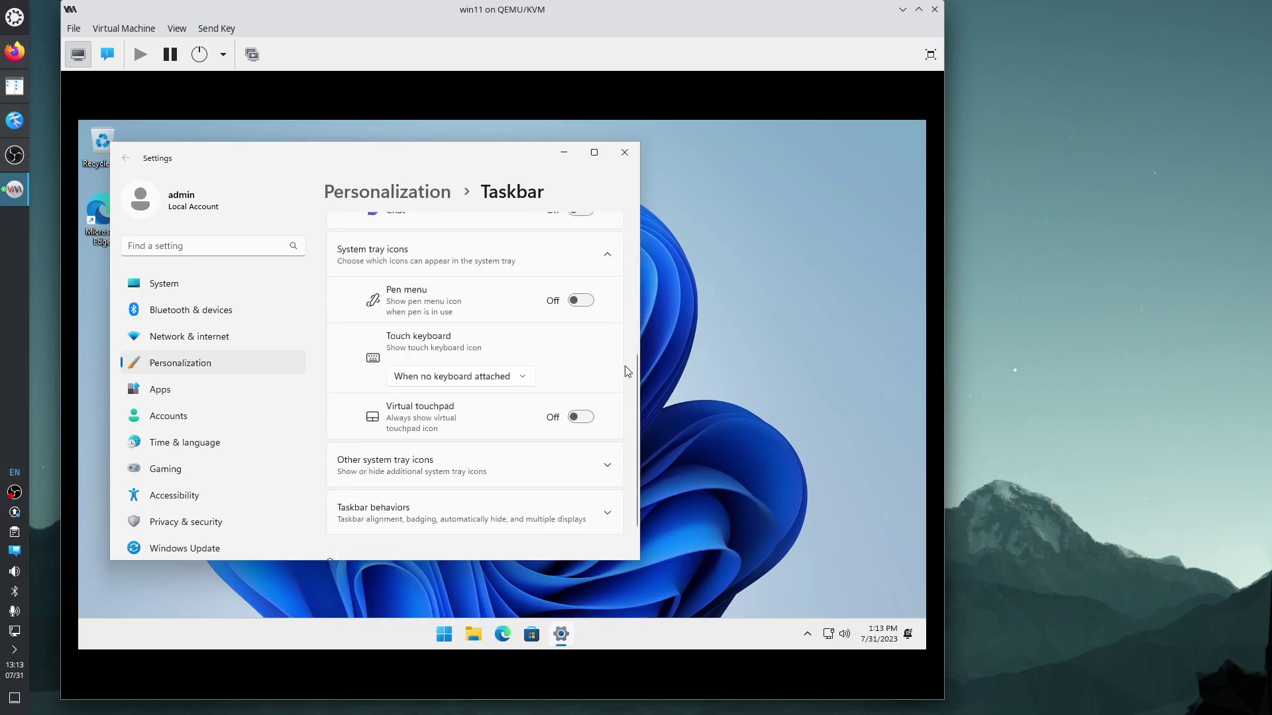
{"action": "scroll", "coordinate": [628, 371], "scroll_direction": "up", "scroll_amount": 5}
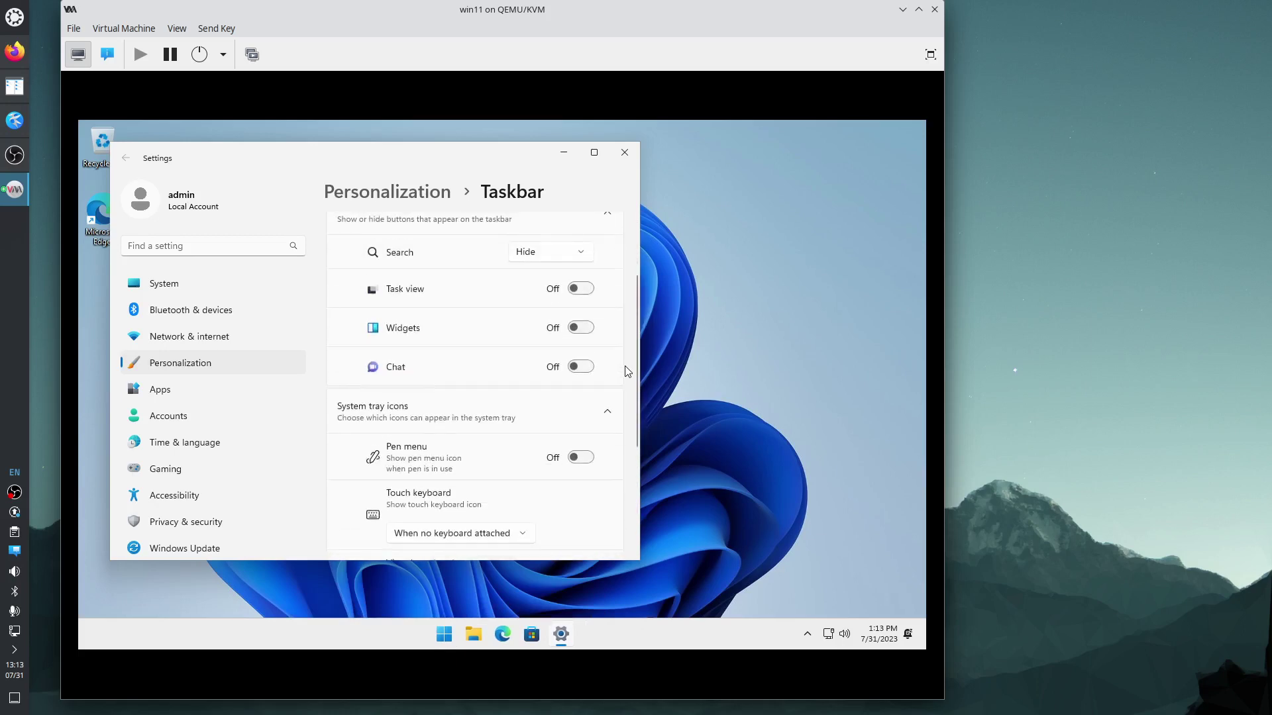
{"action": "scroll", "coordinate": [619, 365], "scroll_direction": "down", "scroll_amount": 5}
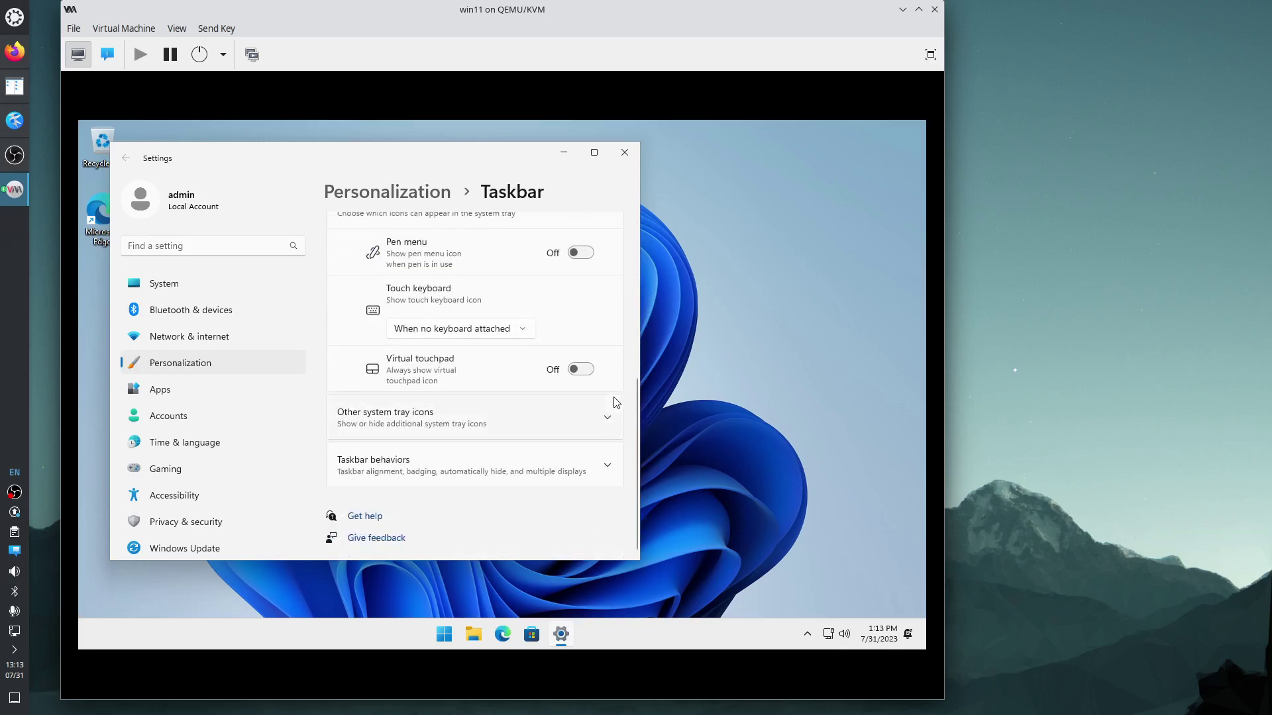
- Set Taskbar alignment to Left under Taskbar behaviors and close Settings
{"action": "left_click", "coordinate": [398, 471]}
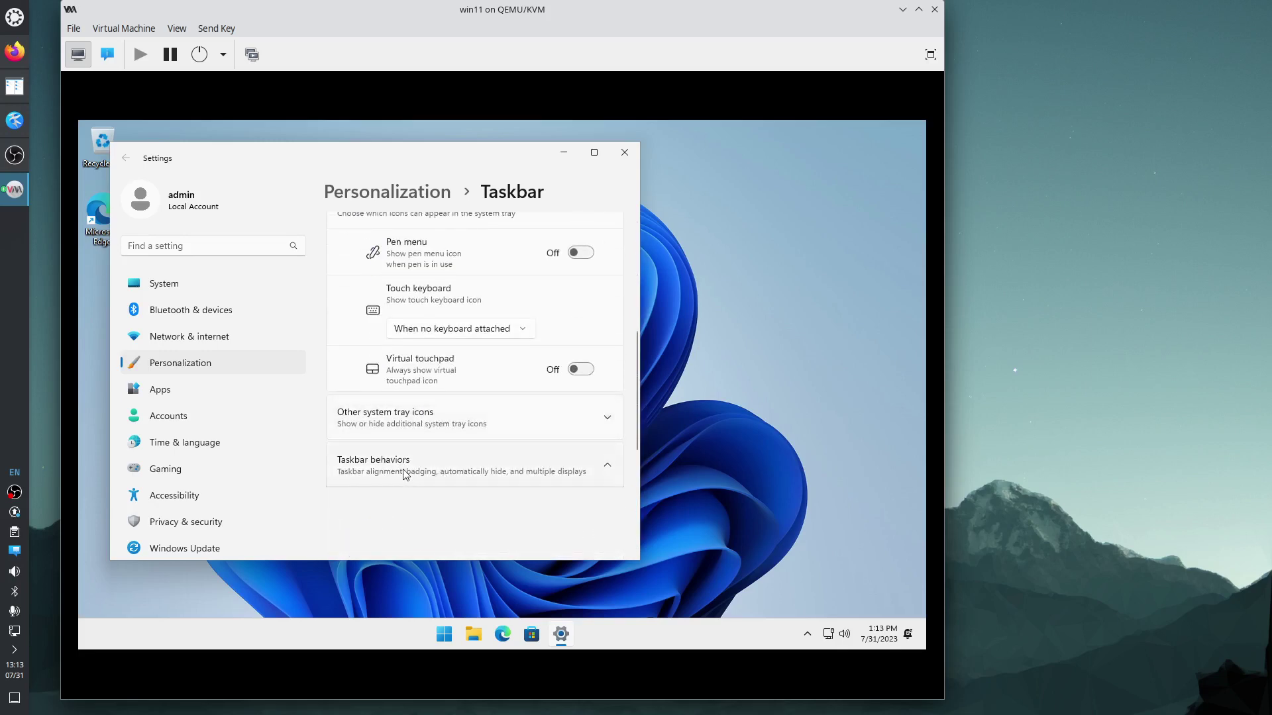
{"action": "left_click", "coordinate": [543, 504]}
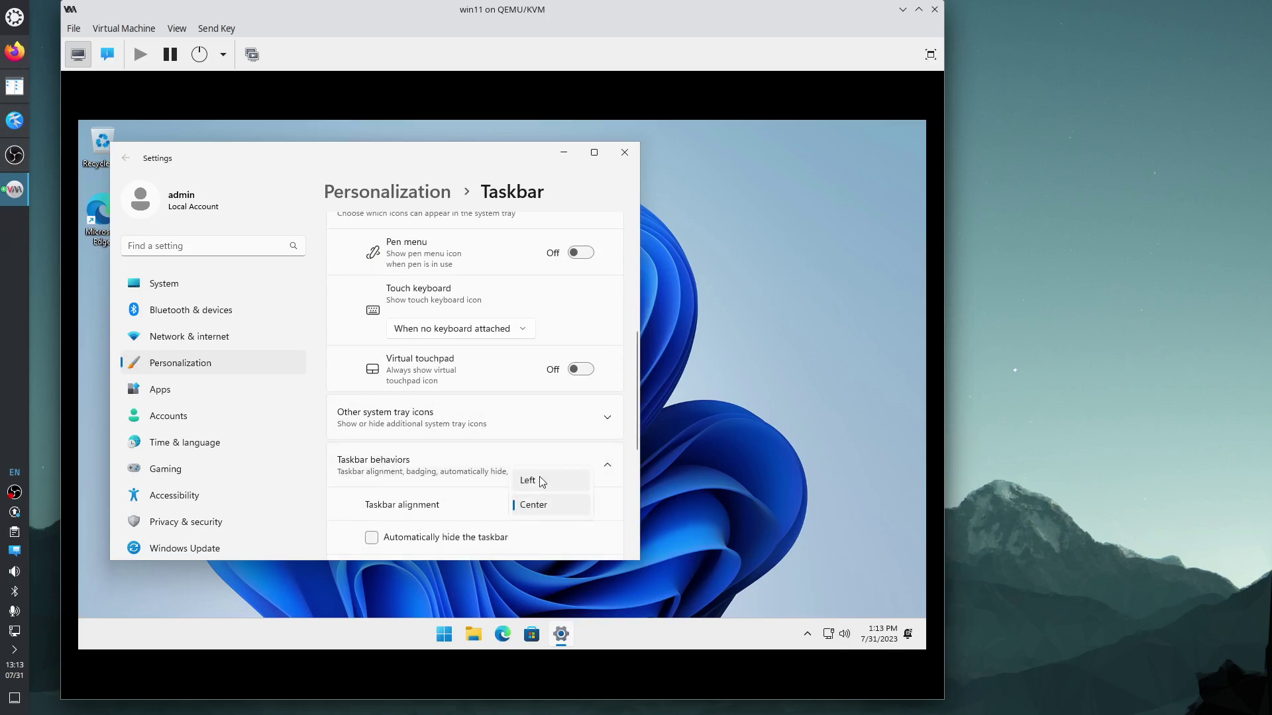
{"action": "left_click", "coordinate": [530, 477]}
{"action": "scroll", "coordinate": [629, 495], "scroll_direction": "down", "scroll_amount": 3}
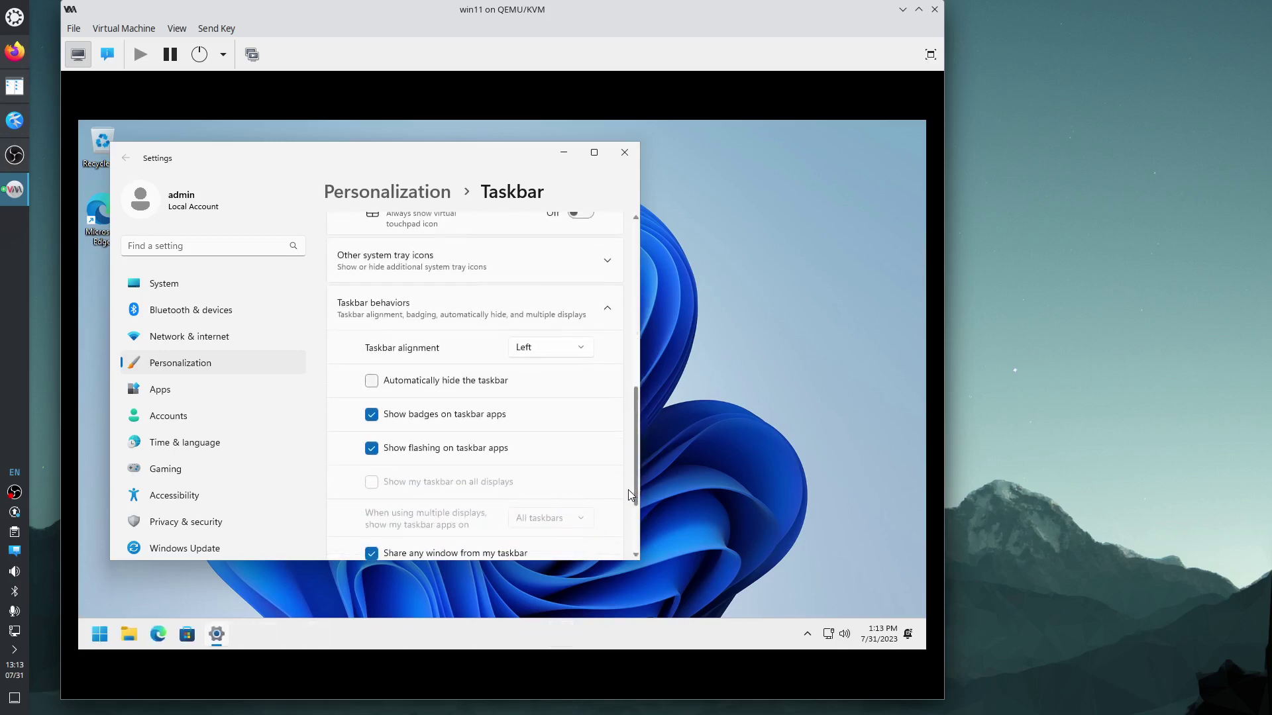
{"action": "scroll", "coordinate": [624, 487], "scroll_direction": "down", "scroll_amount": 2}
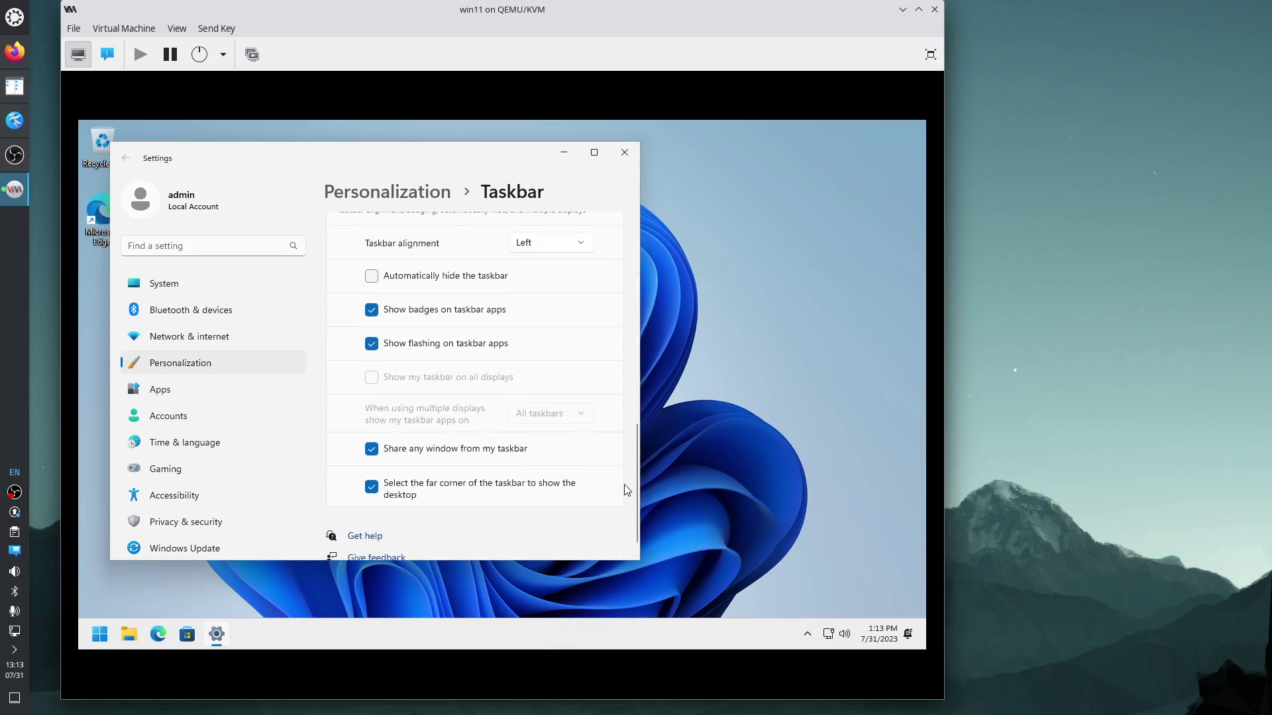
{"action": "scroll", "coordinate": [624, 484], "scroll_direction": "down", "scroll_amount": 1}
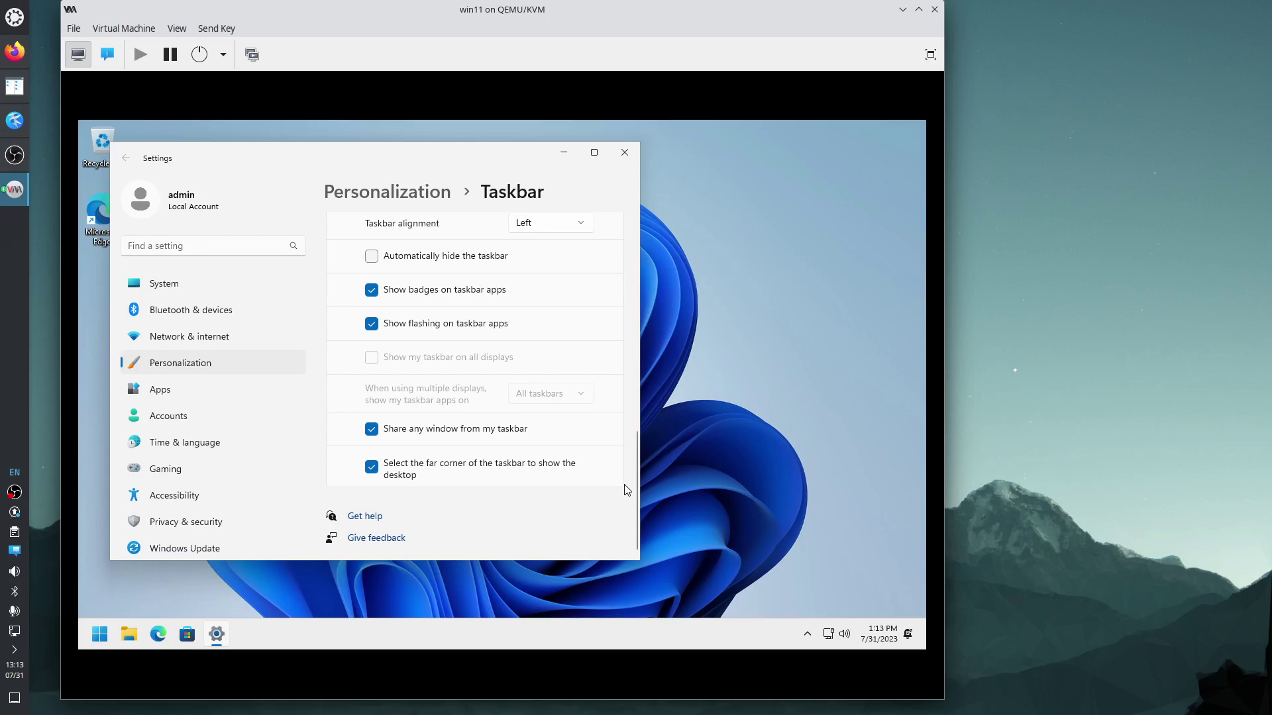
{"action": "left_click", "coordinate": [626, 153]}
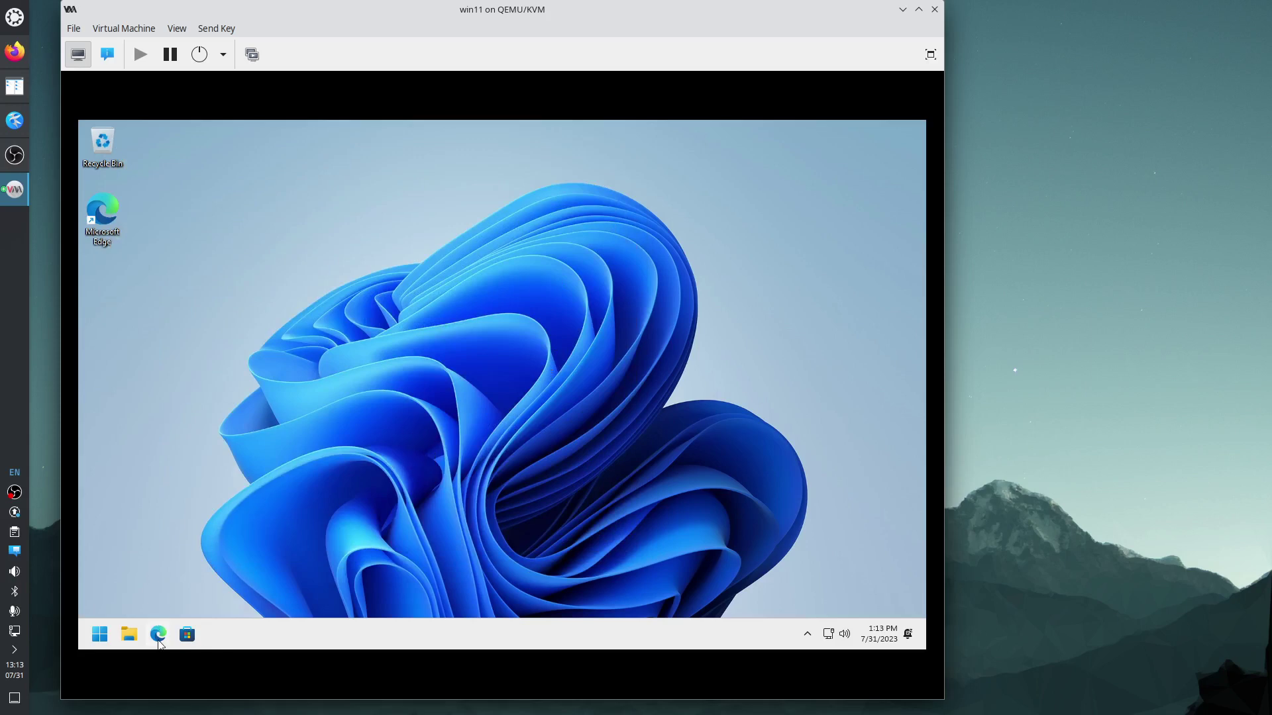
- Reach the Mouse settings page in Settings by searching 'mouse'
{"action": "left_click", "coordinate": [100, 635]}
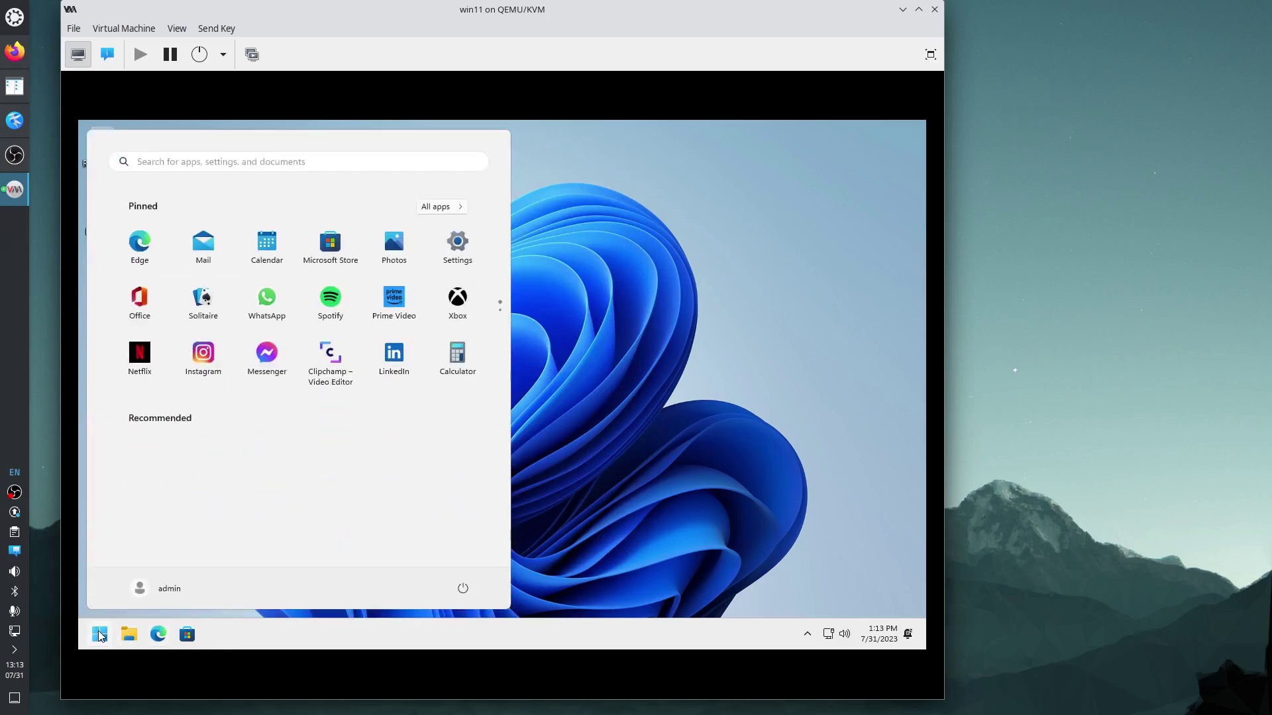
{"action": "left_click", "coordinate": [457, 250]}
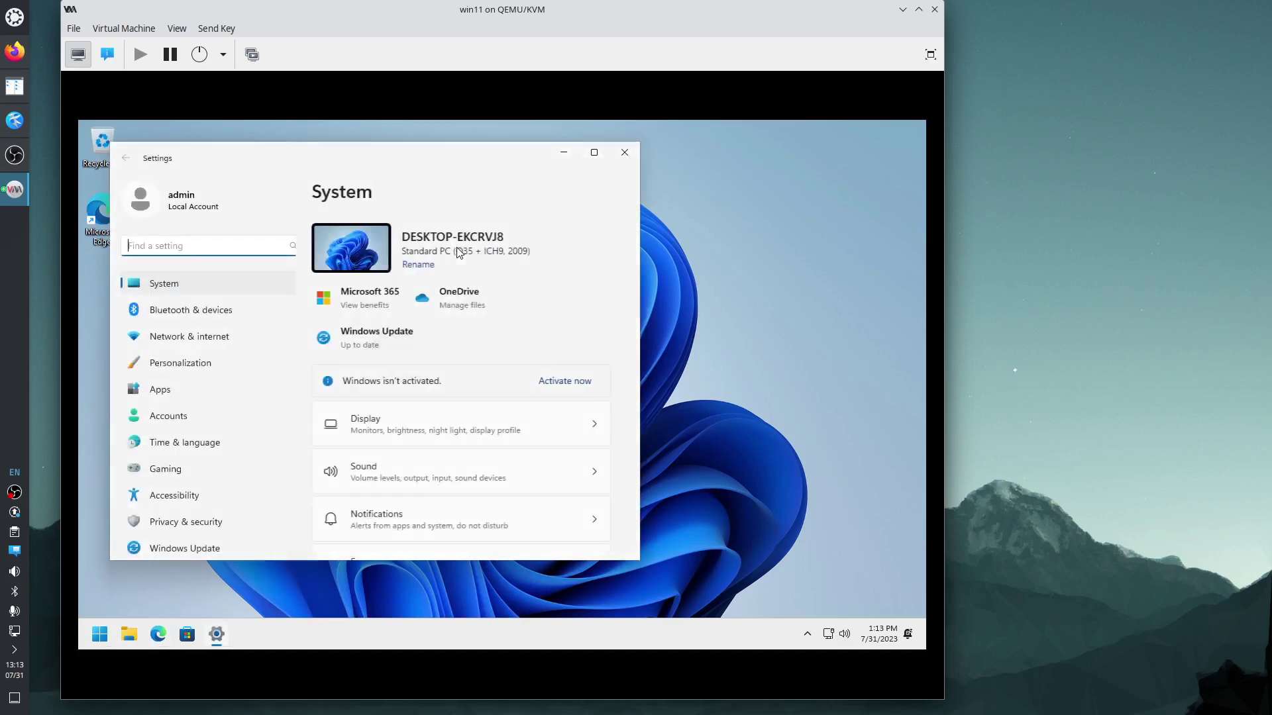
{"action": "type", "text": "v"}
{"action": "key", "text": "BackSpace"}
{"action": "type", "text": "mouse"}
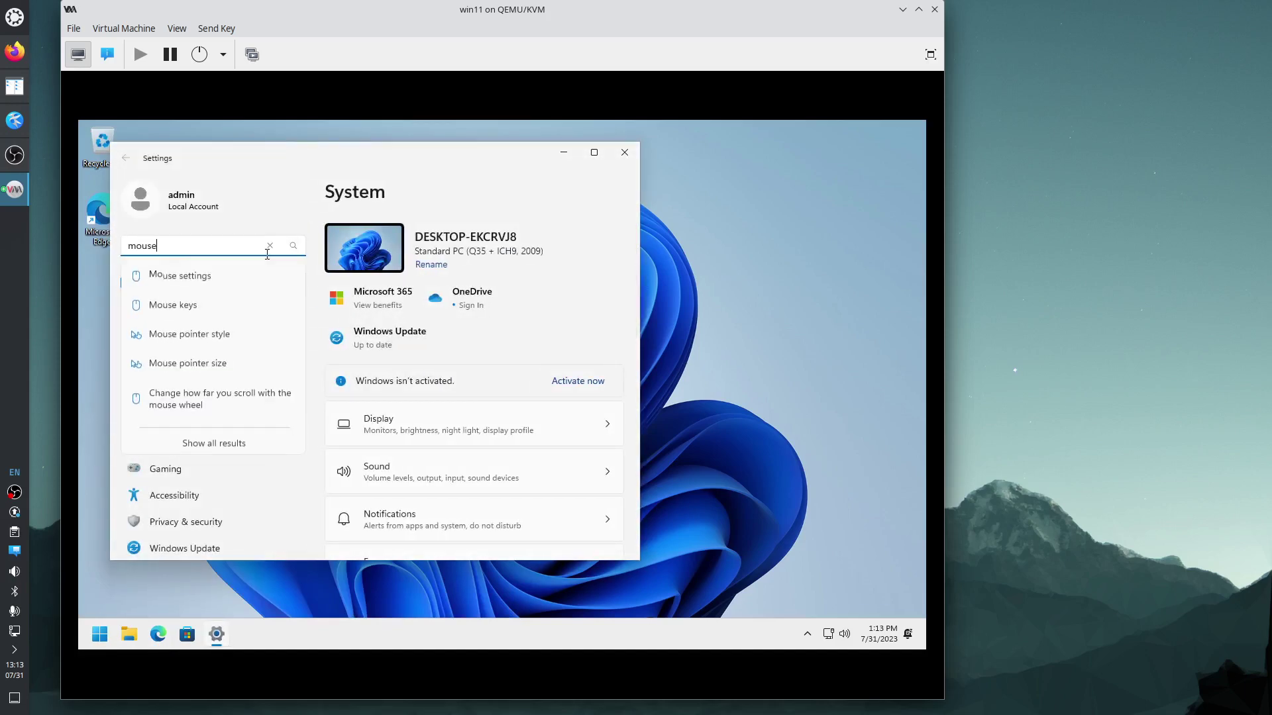
{"action": "left_click", "coordinate": [190, 280]}
{"action": "scroll", "coordinate": [483, 497], "scroll_direction": "down", "scroll_amount": 3}
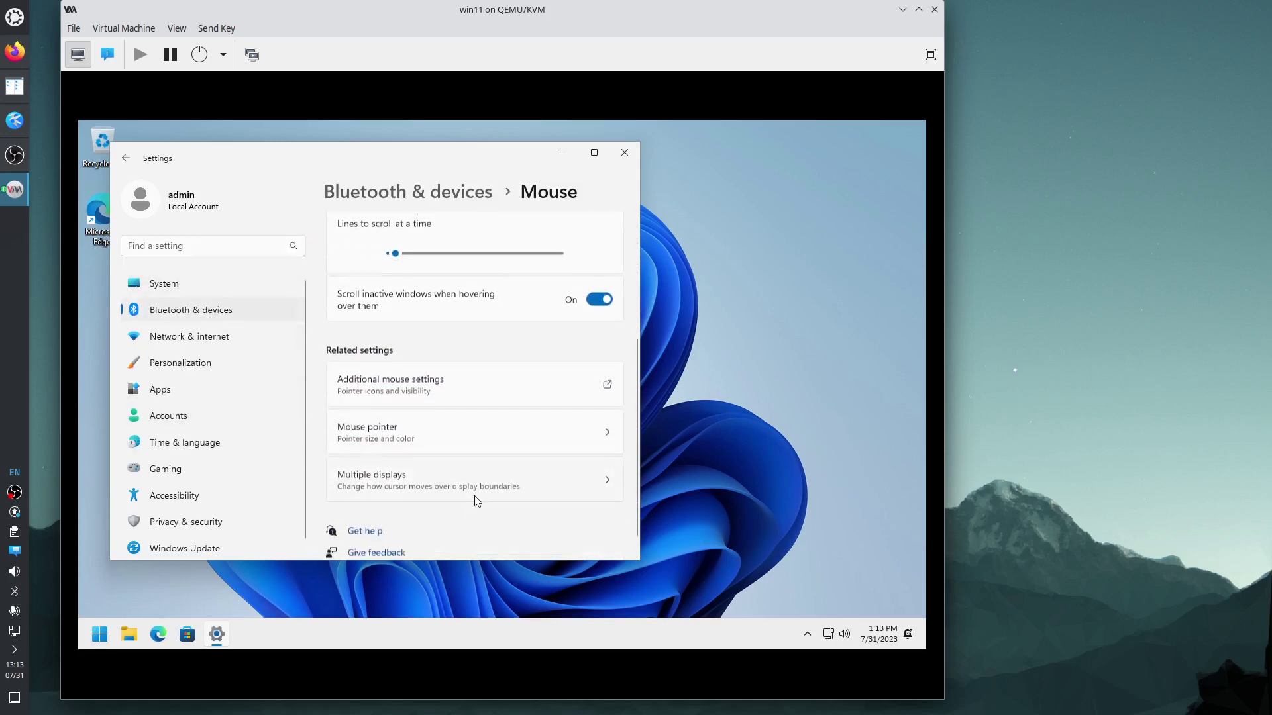
- Apply the Windows Default (extra large) pointer scheme in Mouse Properties, then close Settings
{"action": "left_click", "coordinate": [421, 369]}
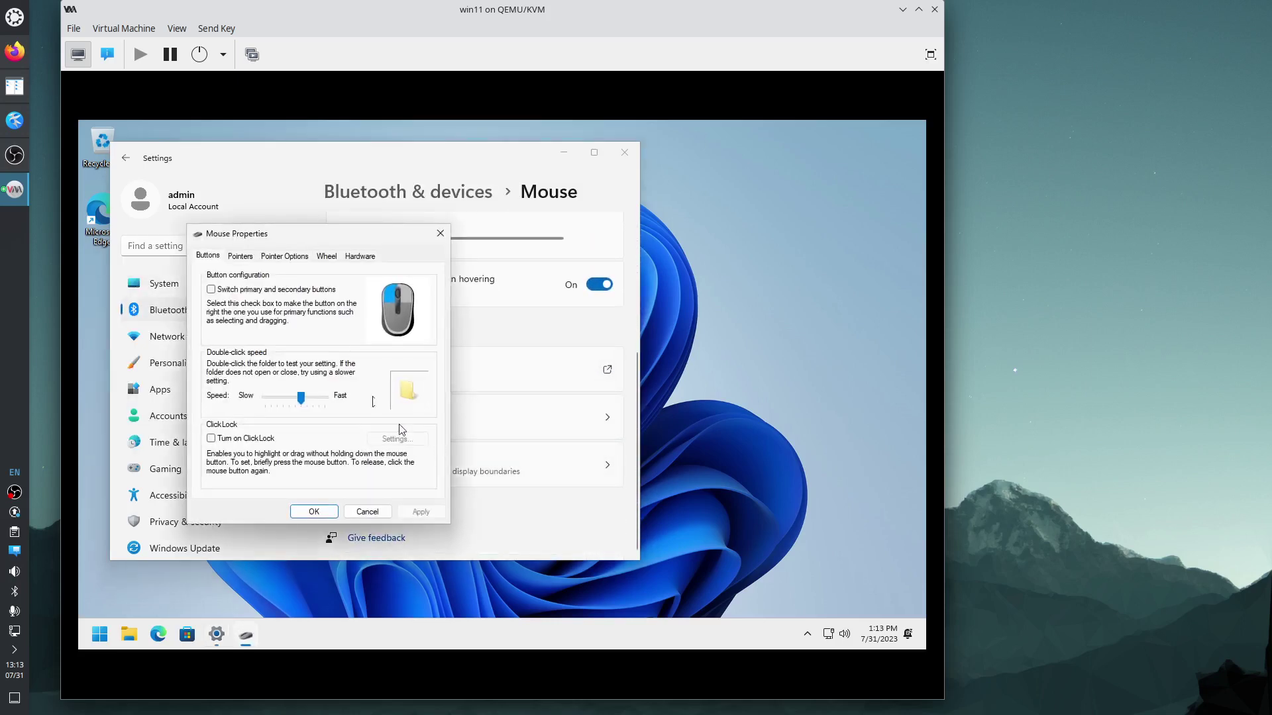
{"action": "left_click", "coordinate": [239, 256]}
{"action": "left_click", "coordinate": [298, 294]}
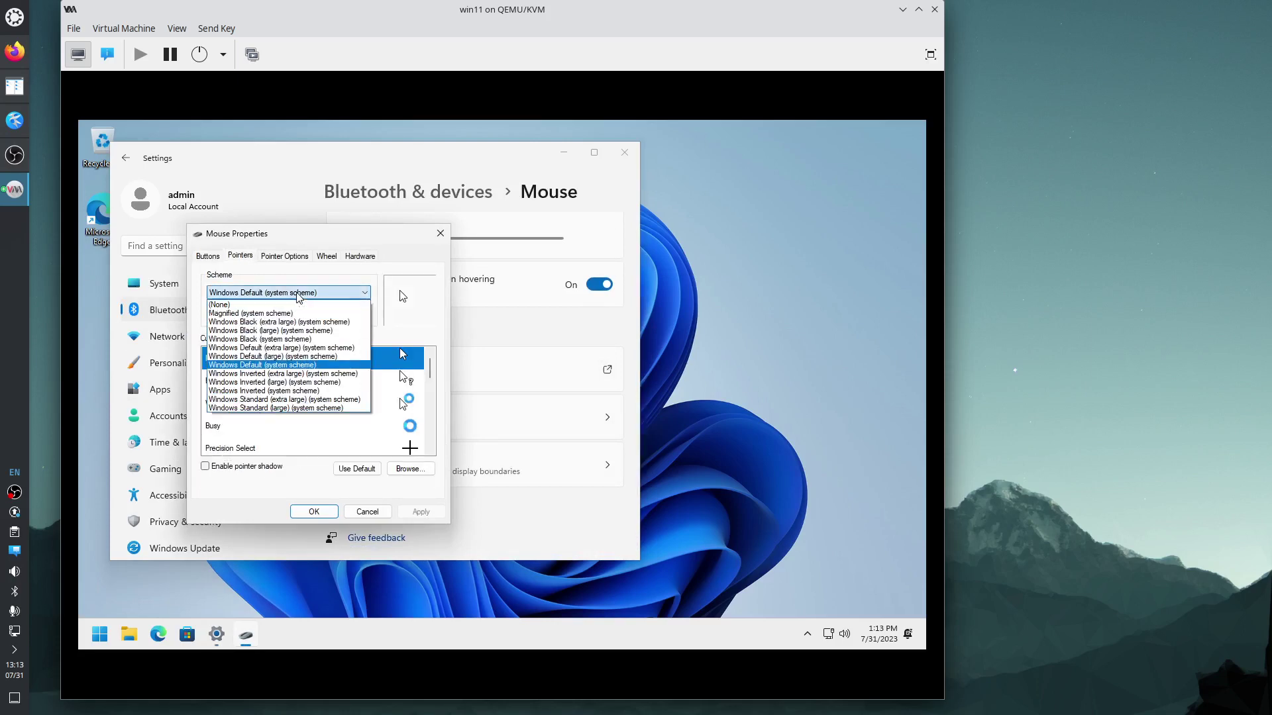
{"action": "left_click", "coordinate": [295, 354]}
{"action": "left_click", "coordinate": [315, 511]}
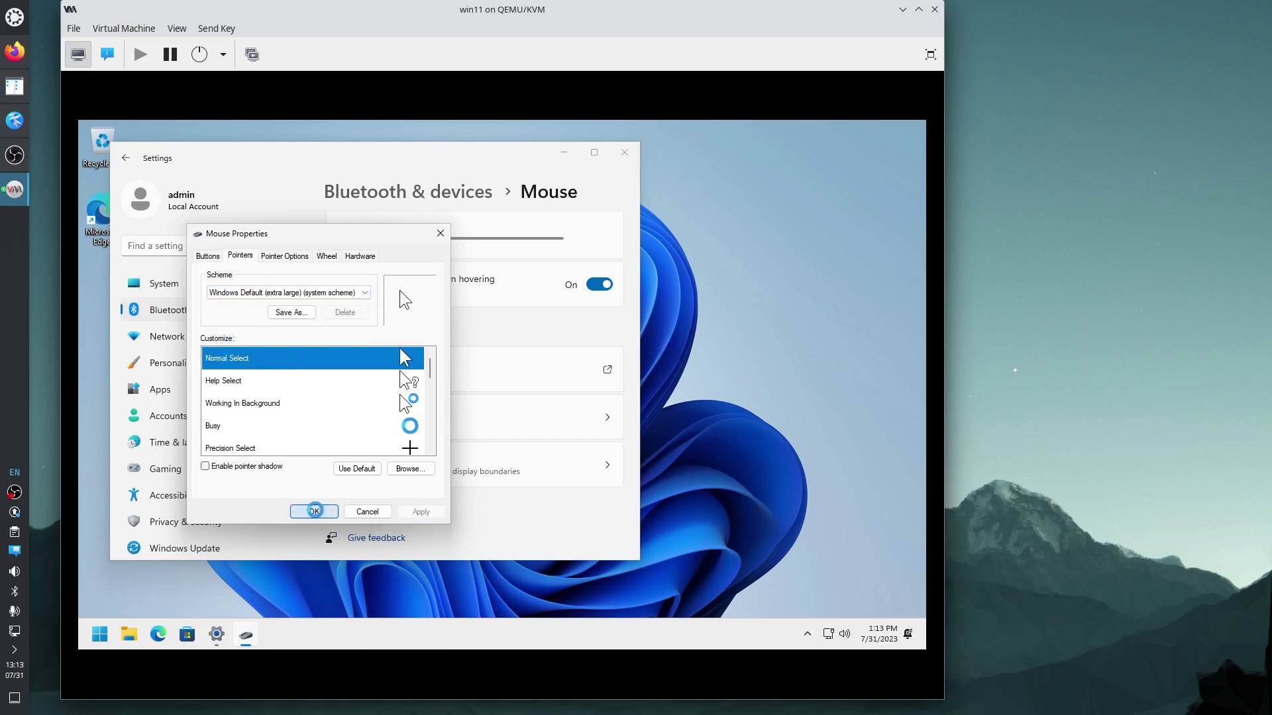
{"action": "left_click", "coordinate": [625, 153]}
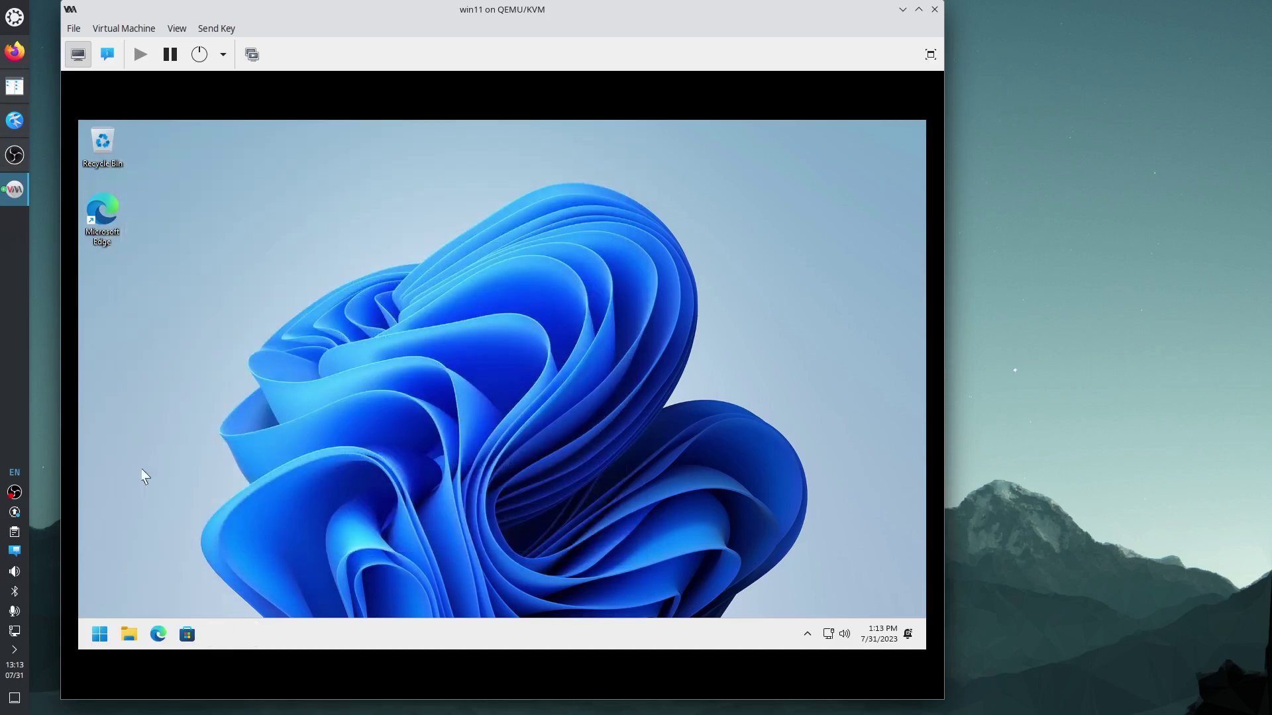
- Search 'upda' from Start, which opens Settings, then close Settings again
{"action": "left_click", "coordinate": [92, 631]}
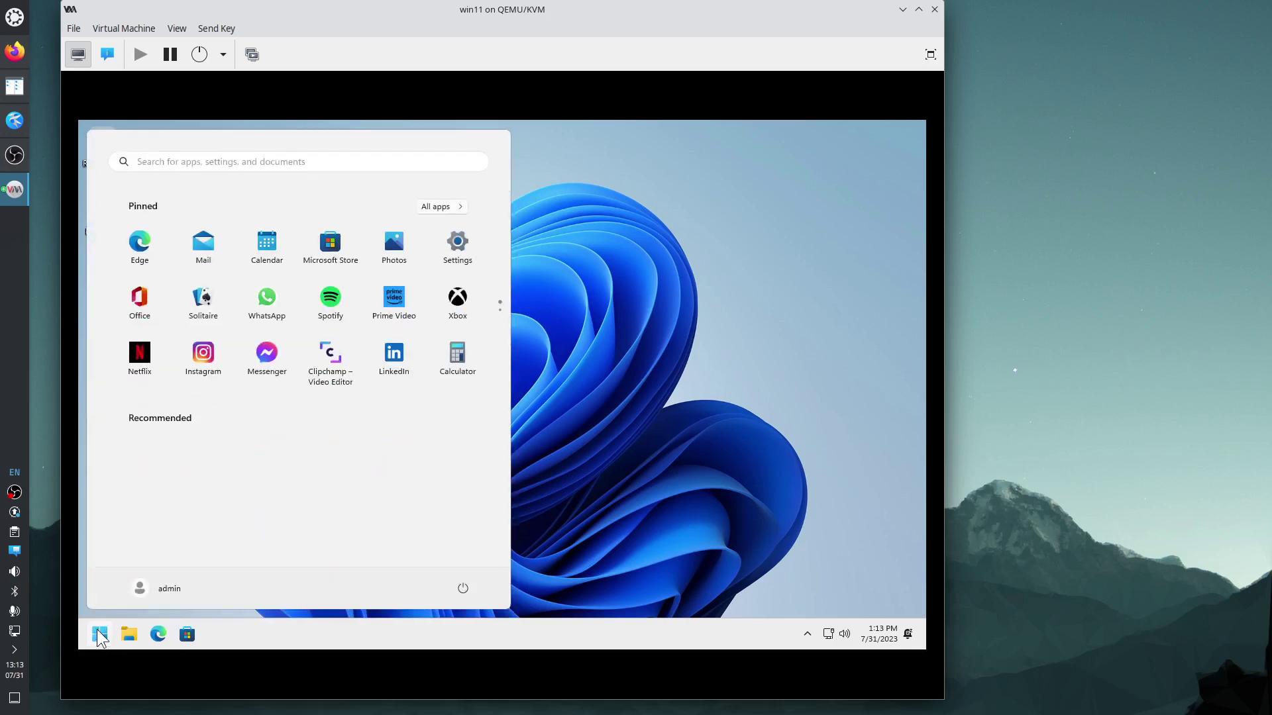
{"action": "type", "text": "upda"}
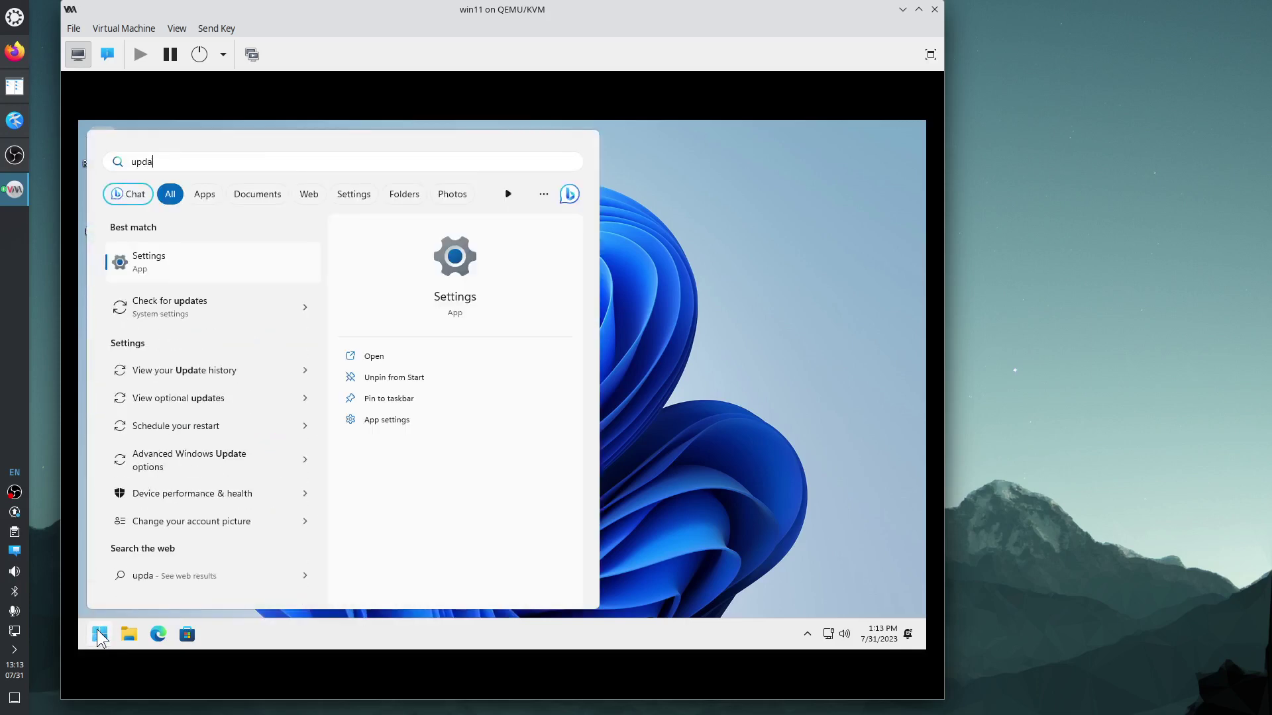
{"action": "key", "text": "Return"}
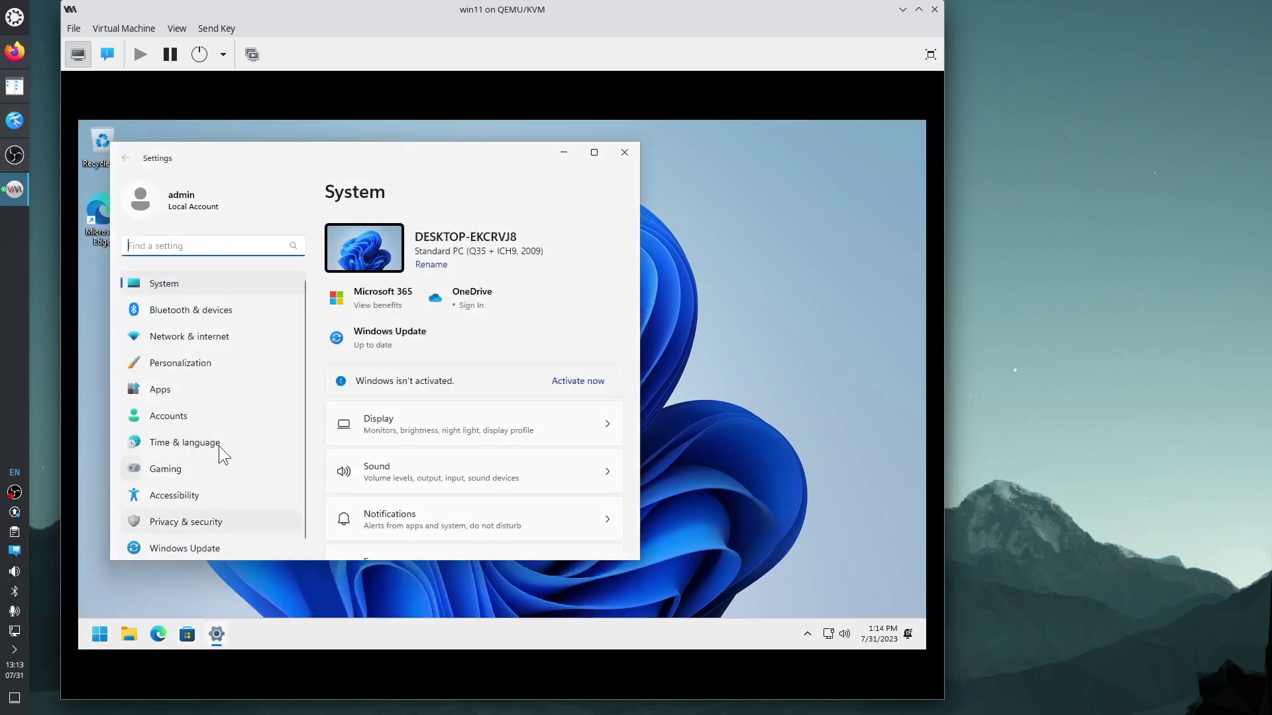
{"action": "type", "text": "upda"}
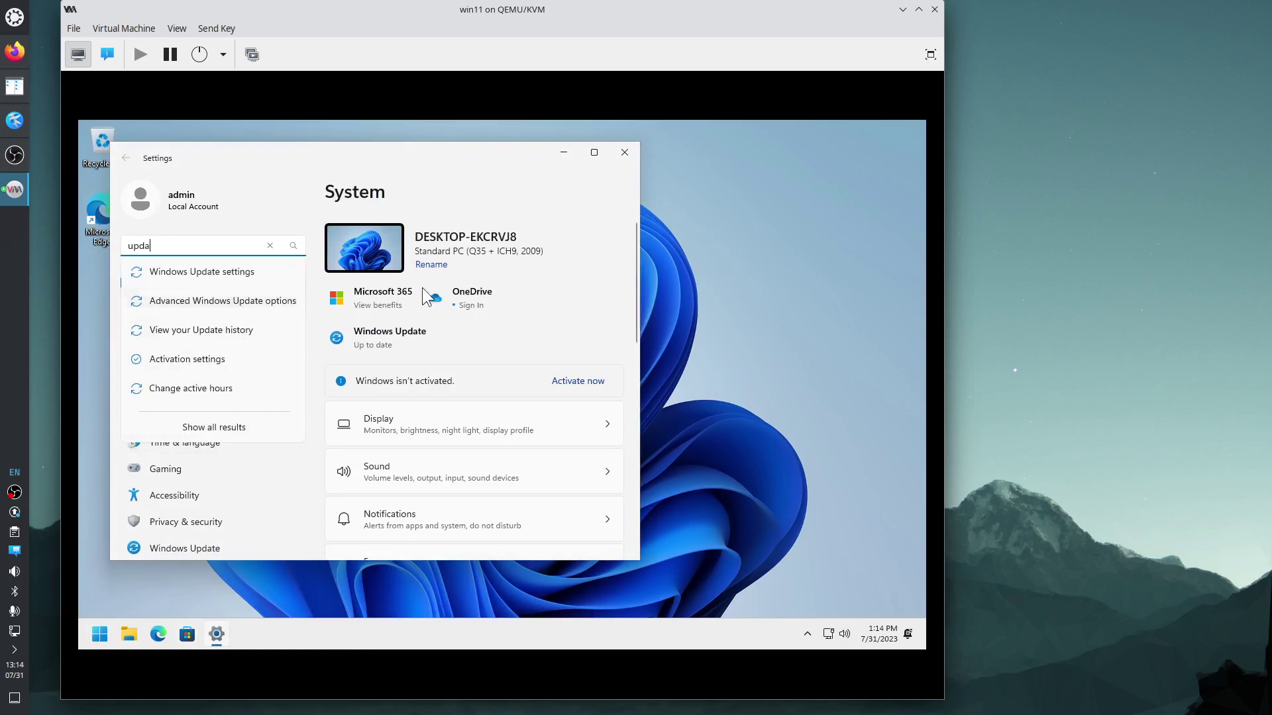
{"action": "left_click", "coordinate": [626, 153]}
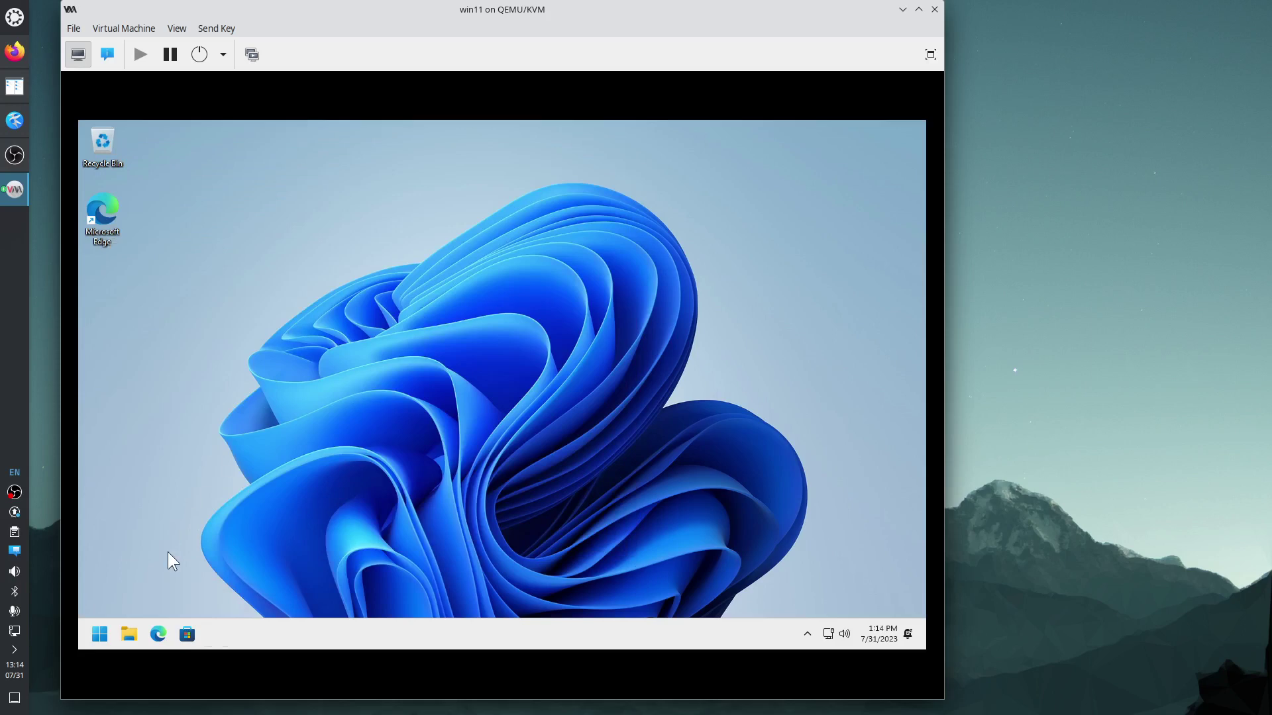
- Launch the Local Group Policy Editor by searching gpedit from Start
{"action": "left_click", "coordinate": [100, 634]}
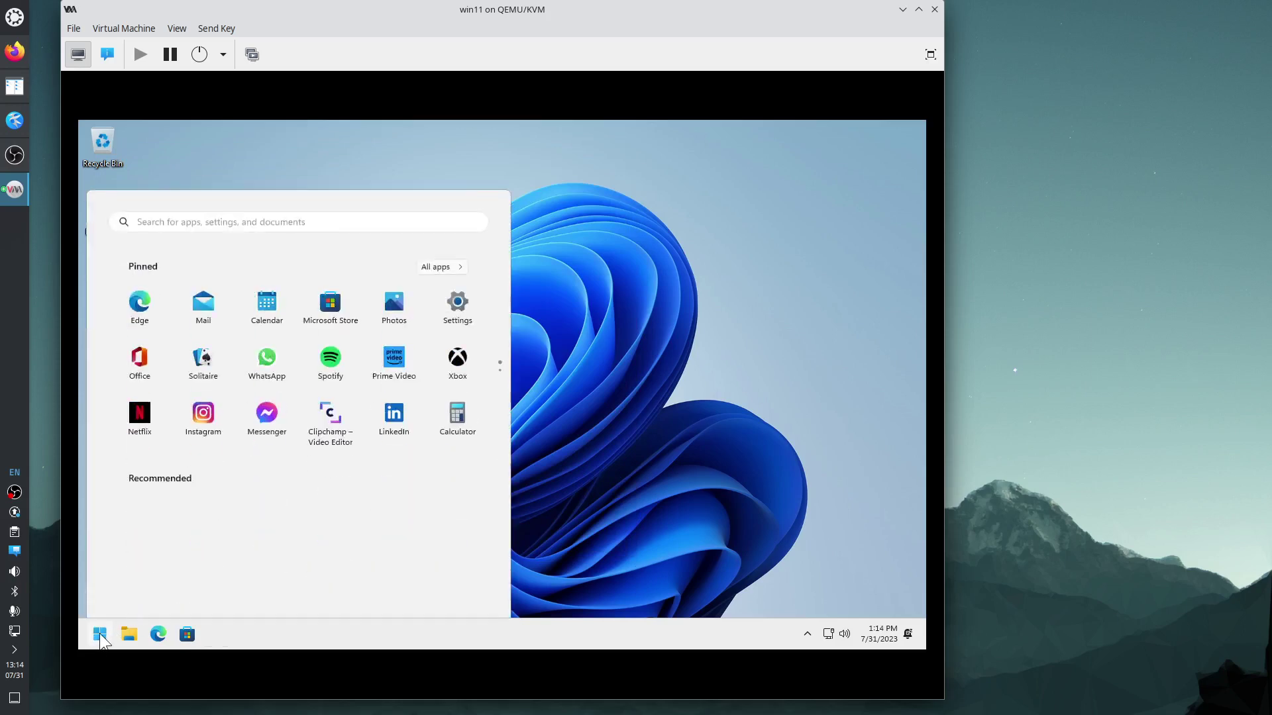
{"action": "type", "text": "gpedit"}
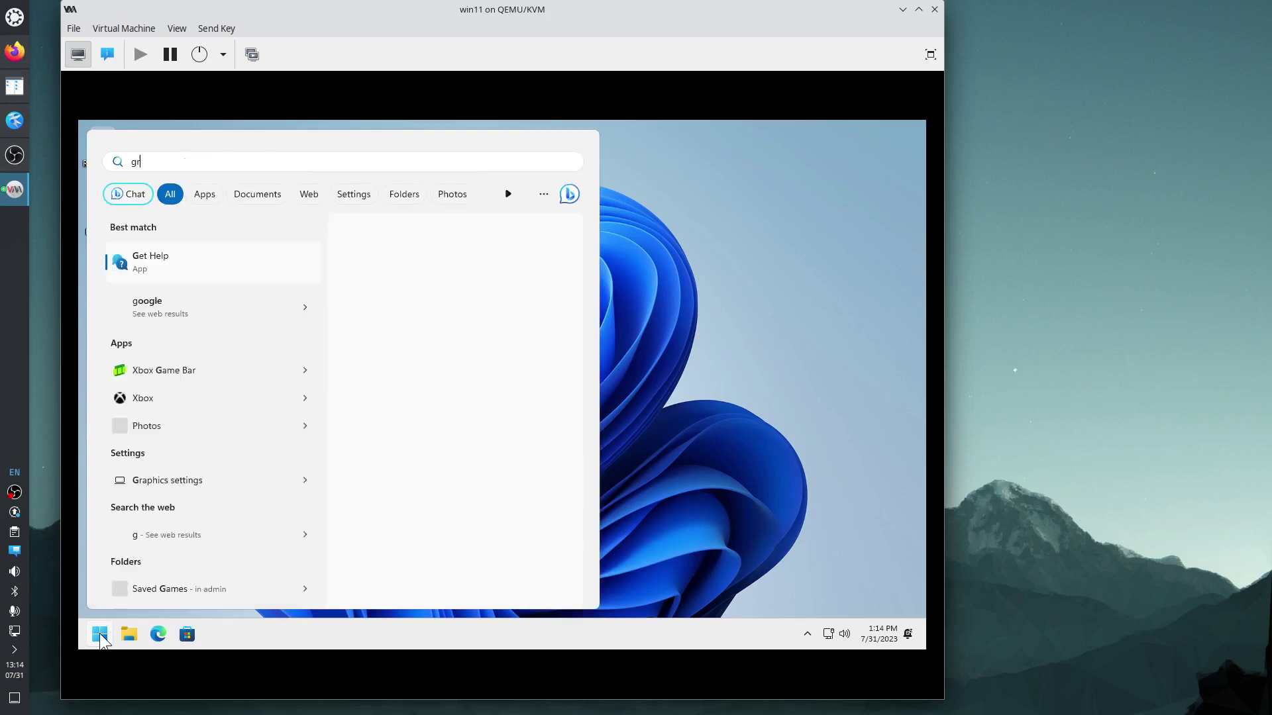
{"action": "key", "text": "Return"}
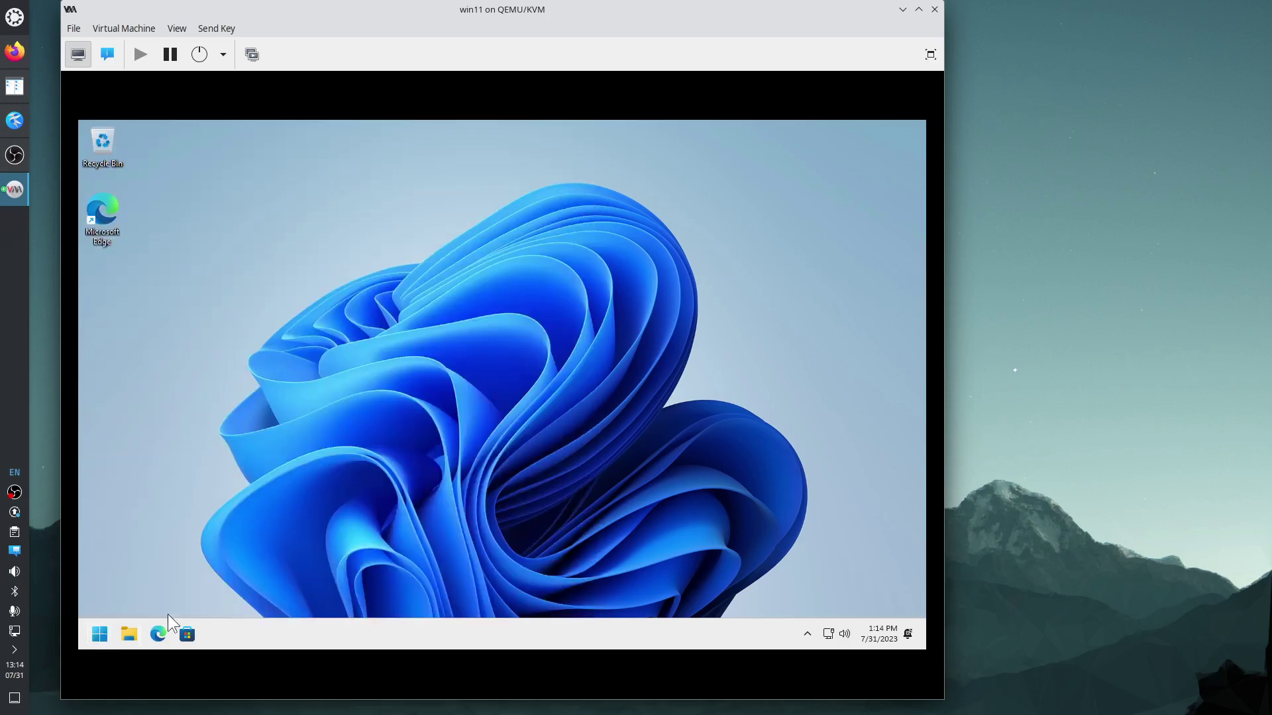
- Navigate to Administrative Templates > Windows Components > Windows Update > Manage end user experience
{"action": "double_click", "coordinate": [259, 333]}
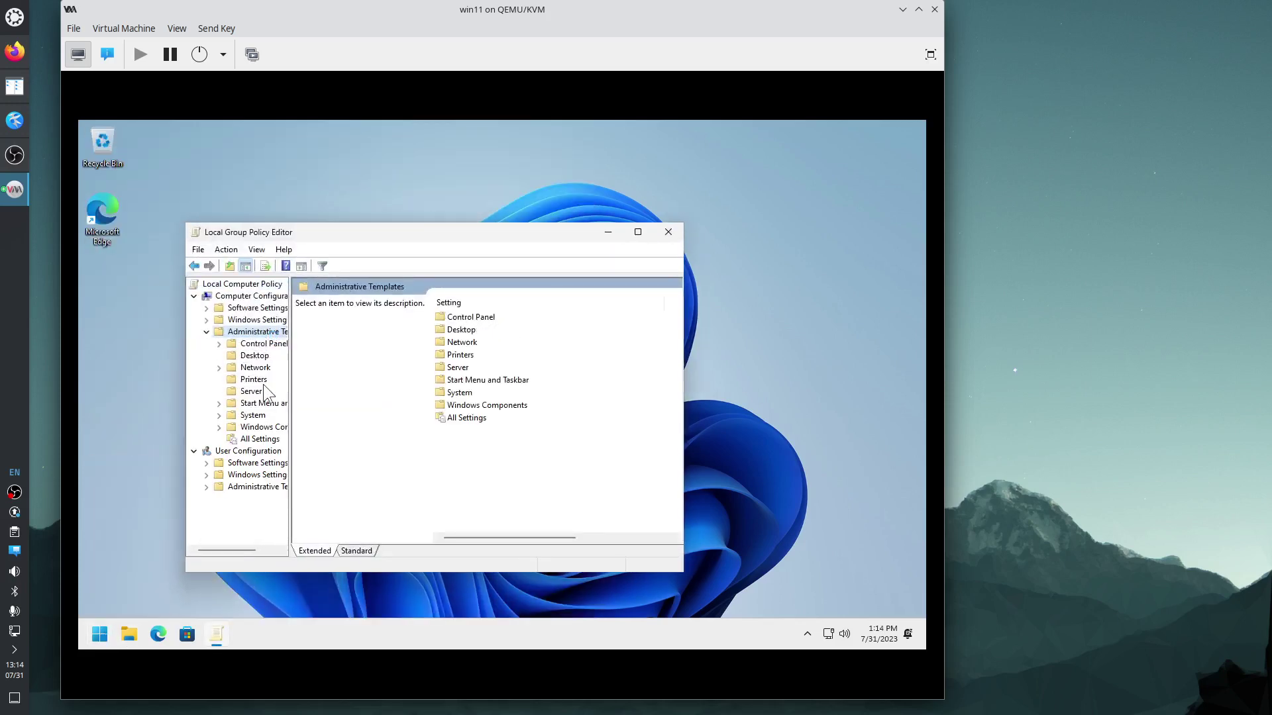
{"action": "double_click", "coordinate": [269, 427]}
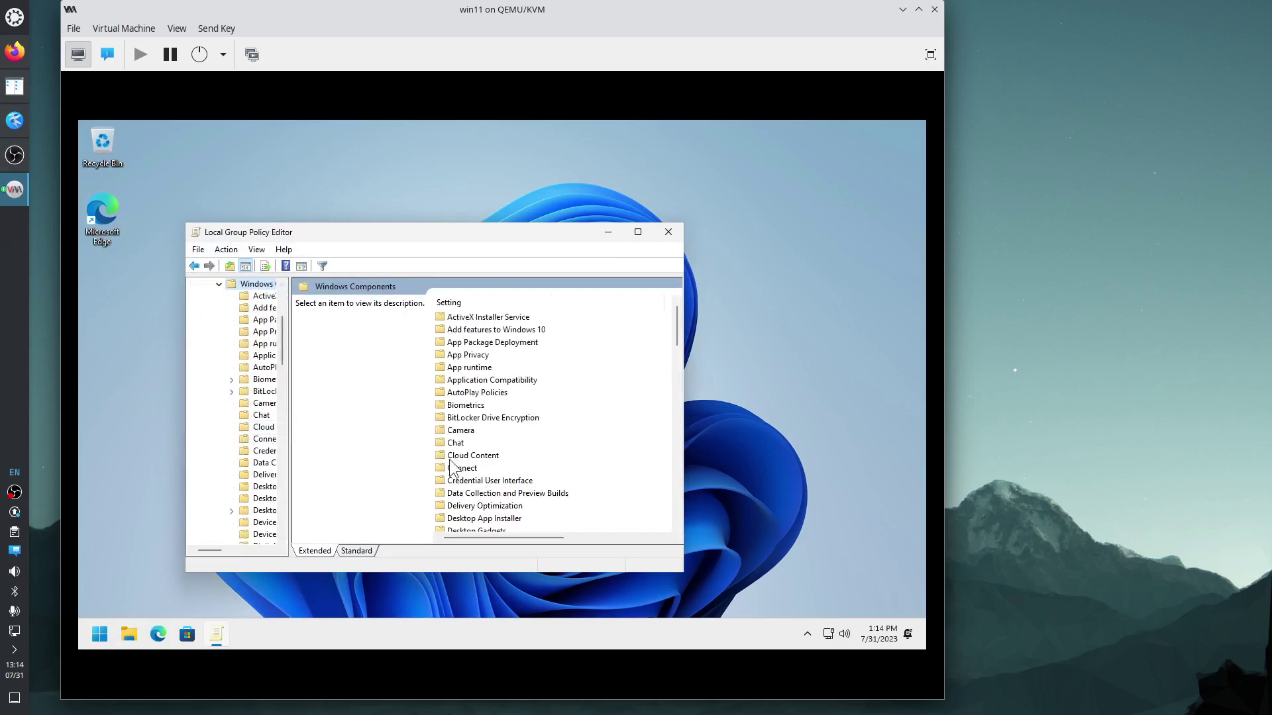
{"action": "left_click", "coordinate": [464, 483]}
{"action": "key", "text": "w"}
{"action": "key", "text": "Down"}
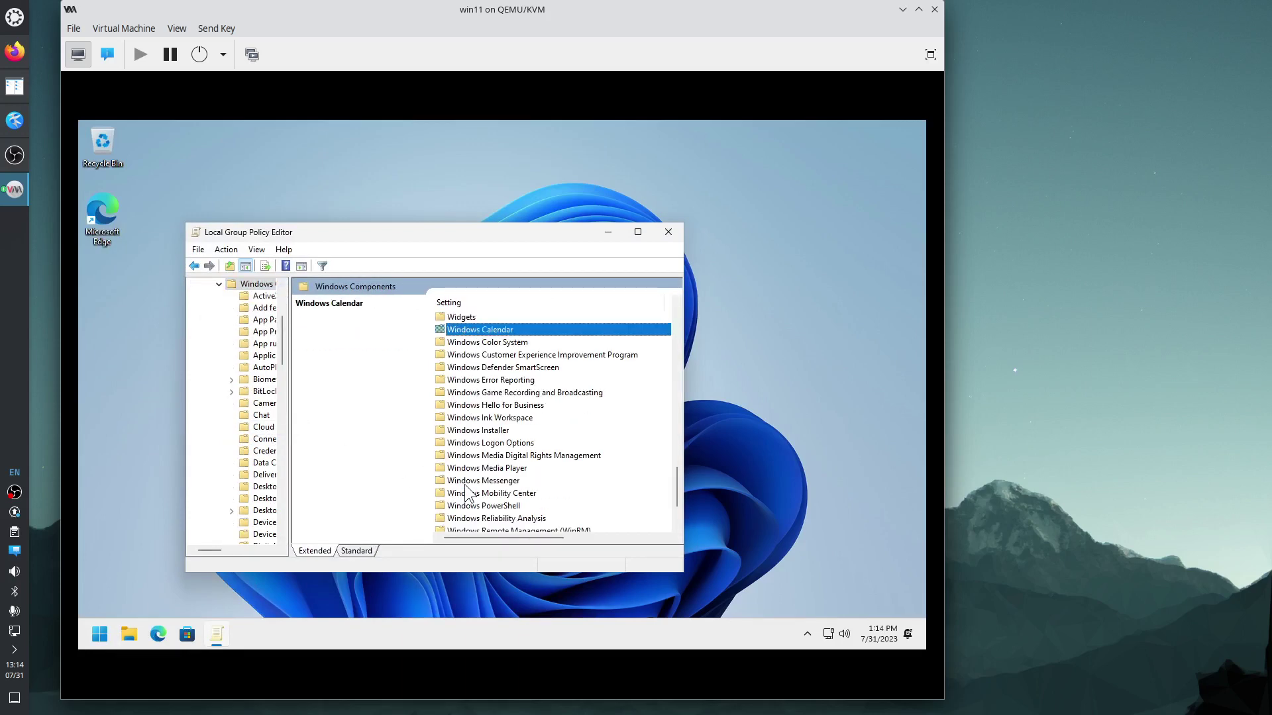
{"action": "scroll", "coordinate": [487, 468], "scroll_direction": "down", "scroll_amount": 2}
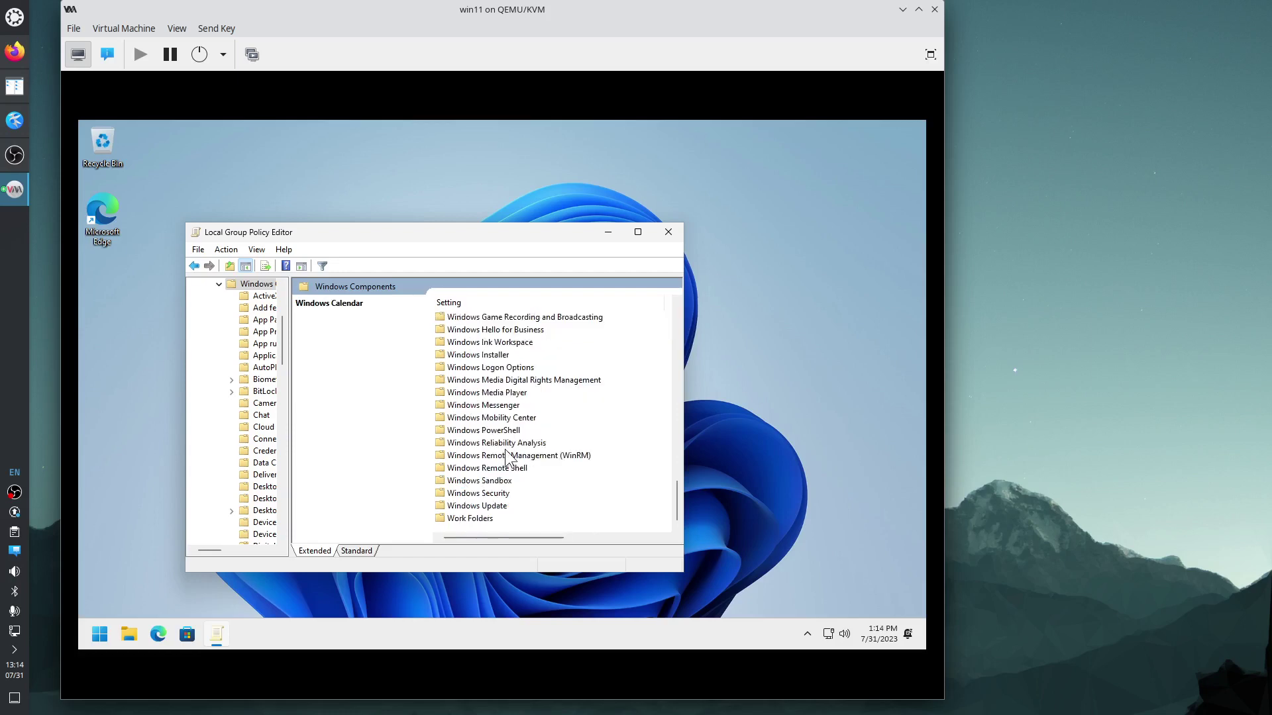
{"action": "left_click", "coordinate": [491, 505]}
{"action": "double_click", "coordinate": [490, 506]}
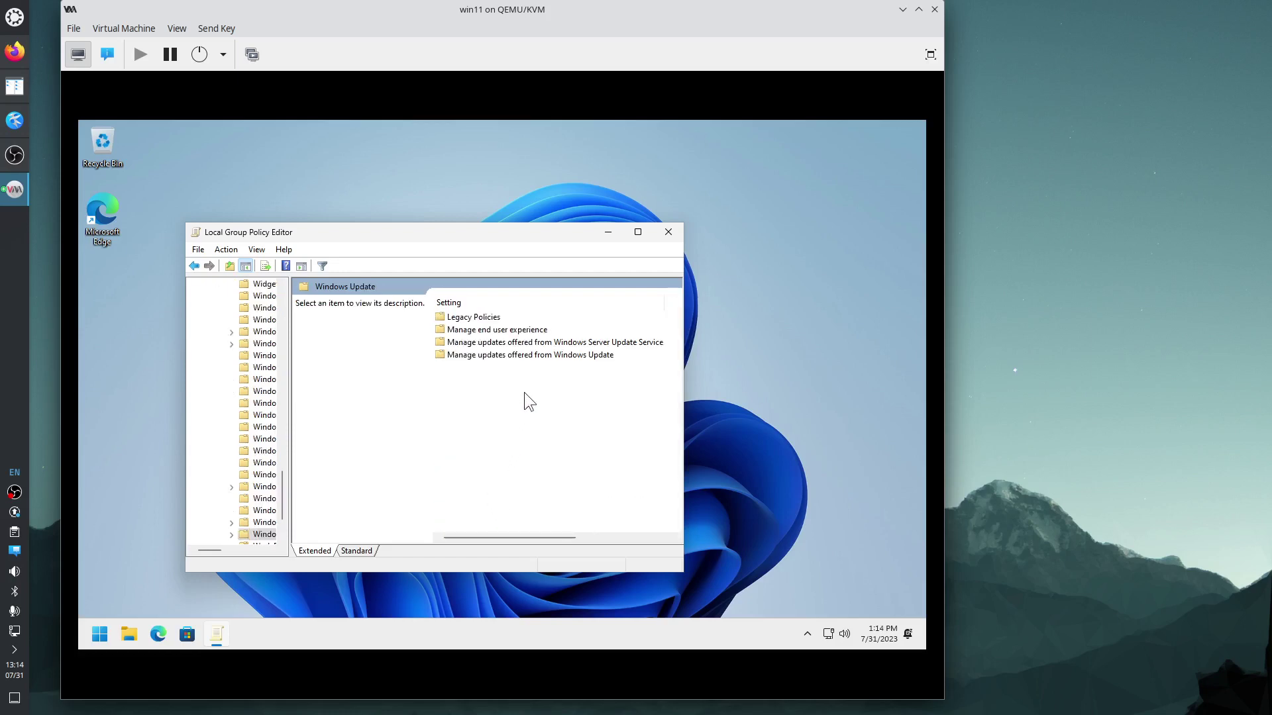
{"action": "double_click", "coordinate": [497, 330]}
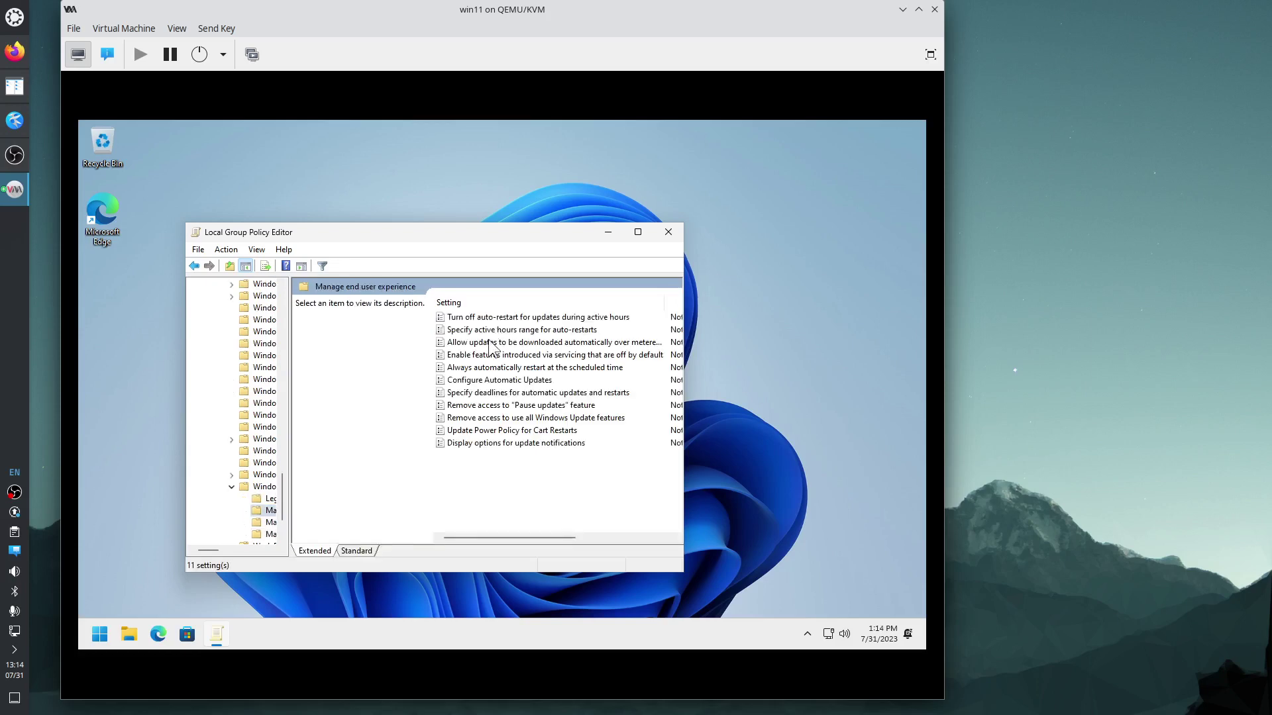
- Set Configure Automatic Updates to Disabled, apply it, and close the policy editor
{"action": "left_click", "coordinate": [477, 380]}
{"action": "double_click", "coordinate": [478, 382]}
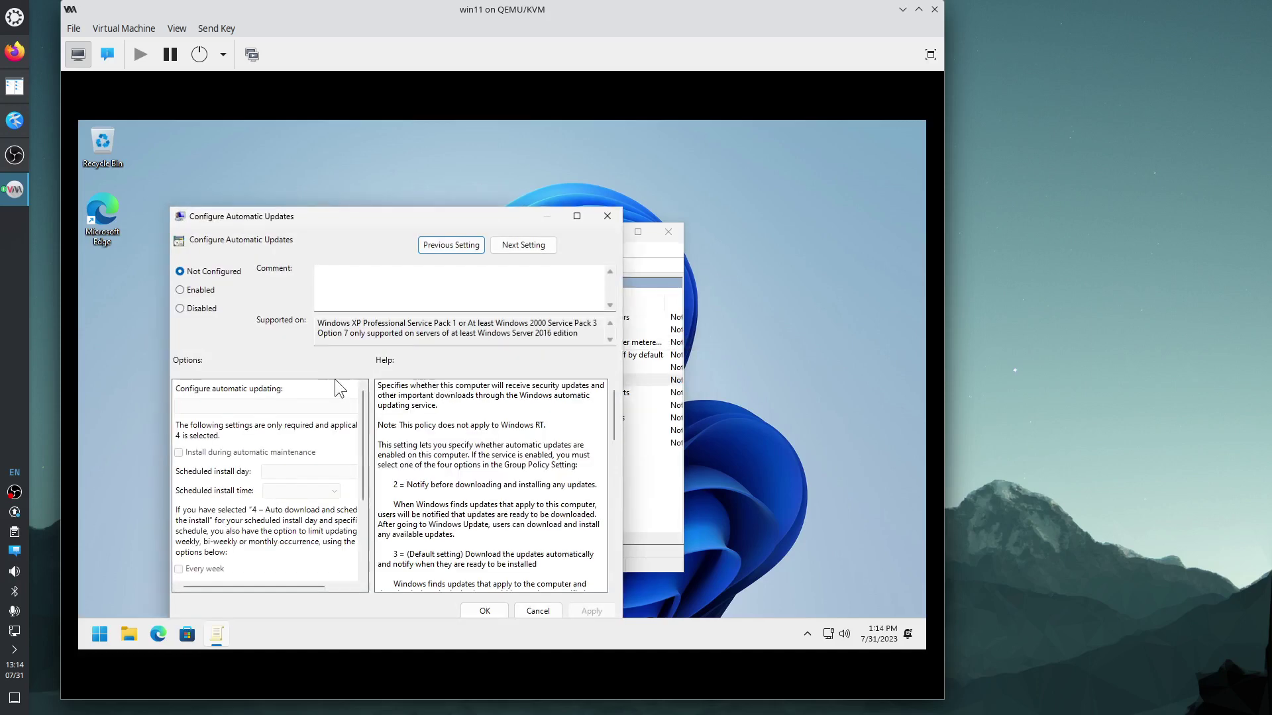
{"action": "left_click", "coordinate": [197, 309]}
{"action": "left_click", "coordinate": [589, 611]}
{"action": "left_click", "coordinate": [482, 609]}
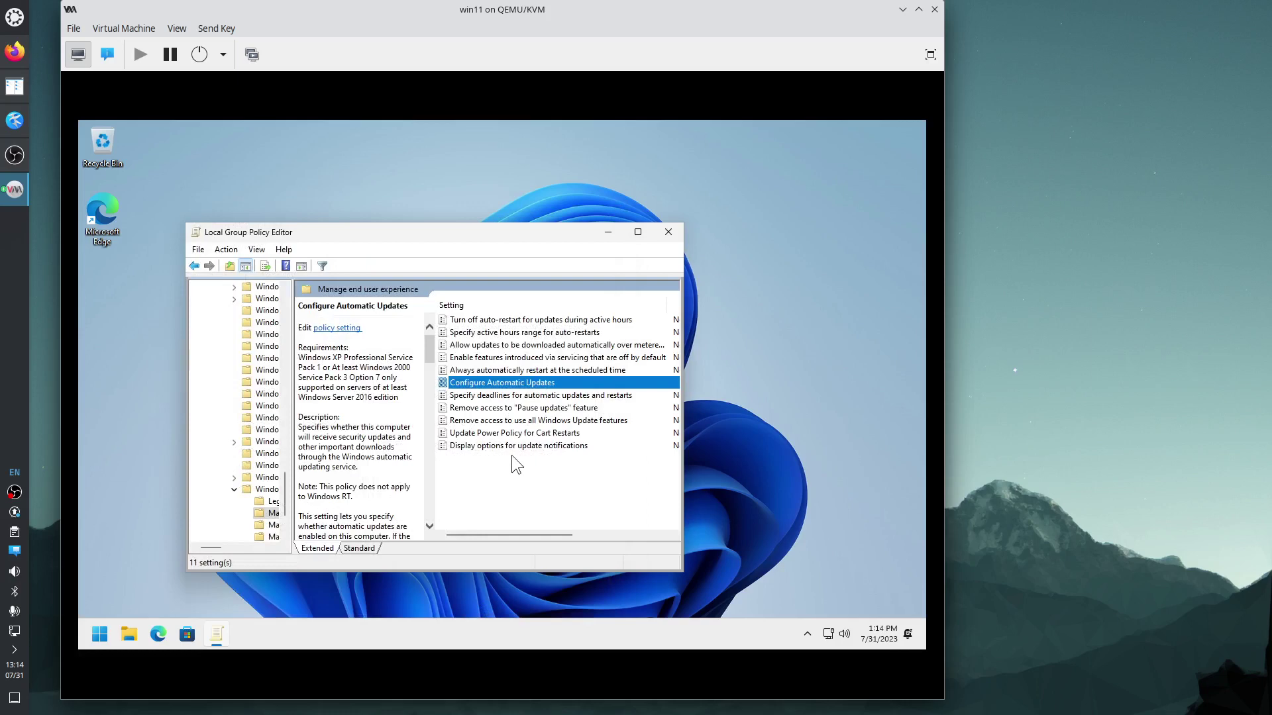
{"action": "left_click", "coordinate": [667, 231]}
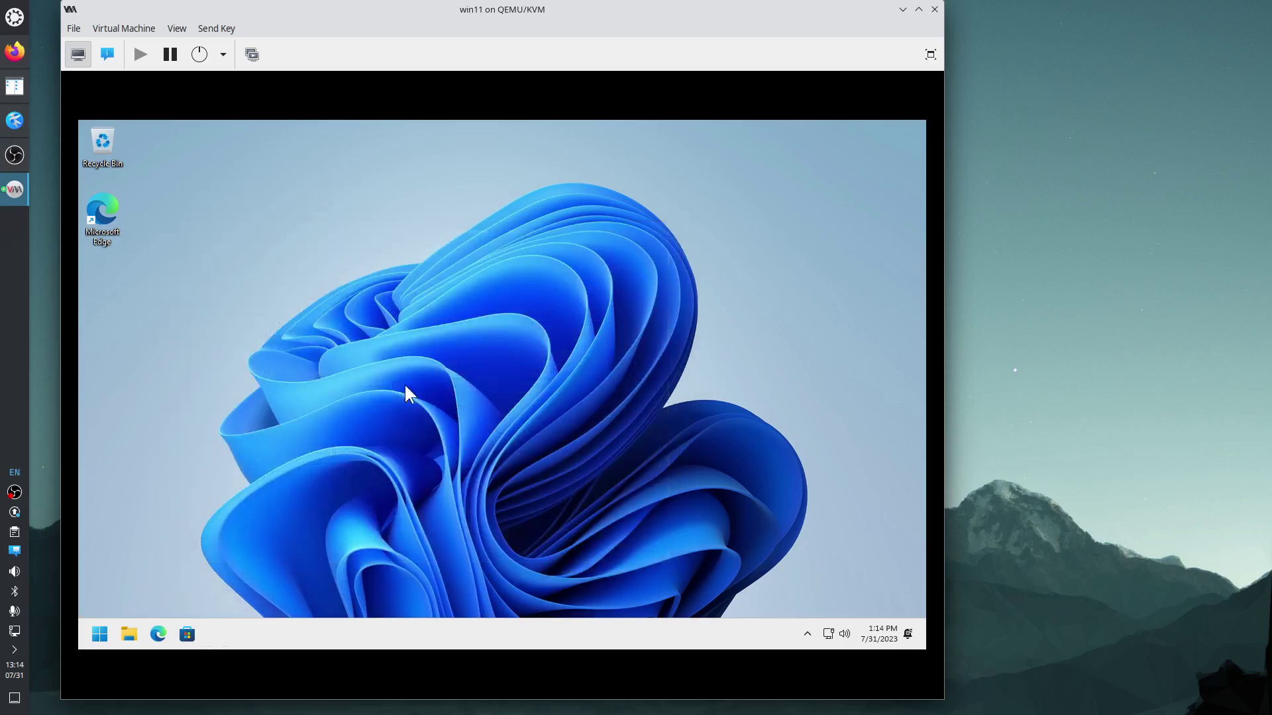
- Open the Windows Update settings page by searching 'update' from Start
{"action": "left_click", "coordinate": [105, 624]}
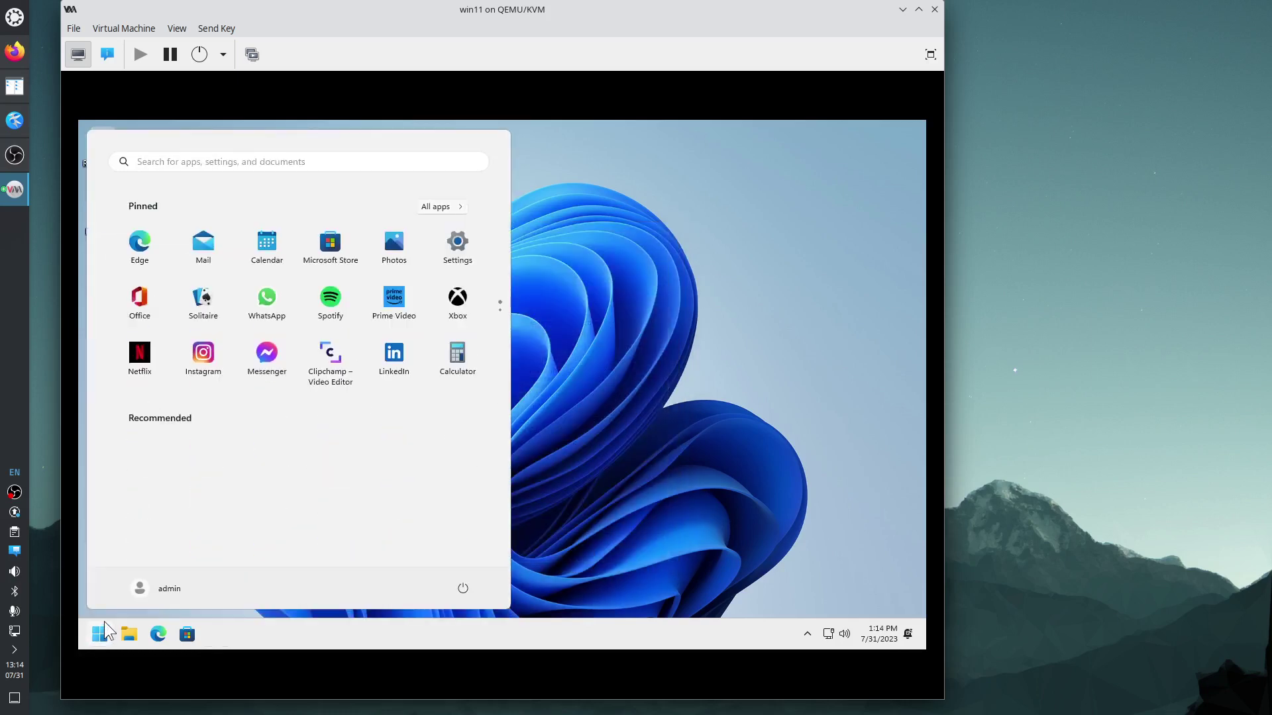
{"action": "type", "text": "update"}
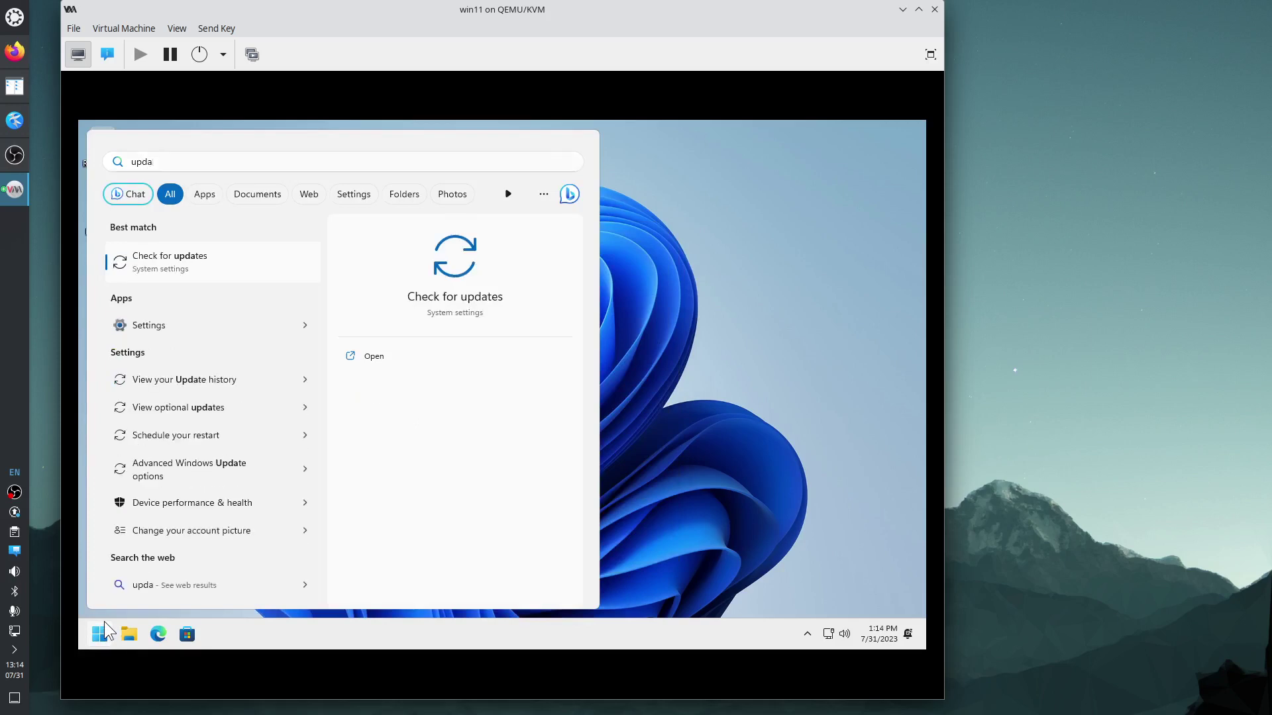
{"action": "key", "text": "Return"}
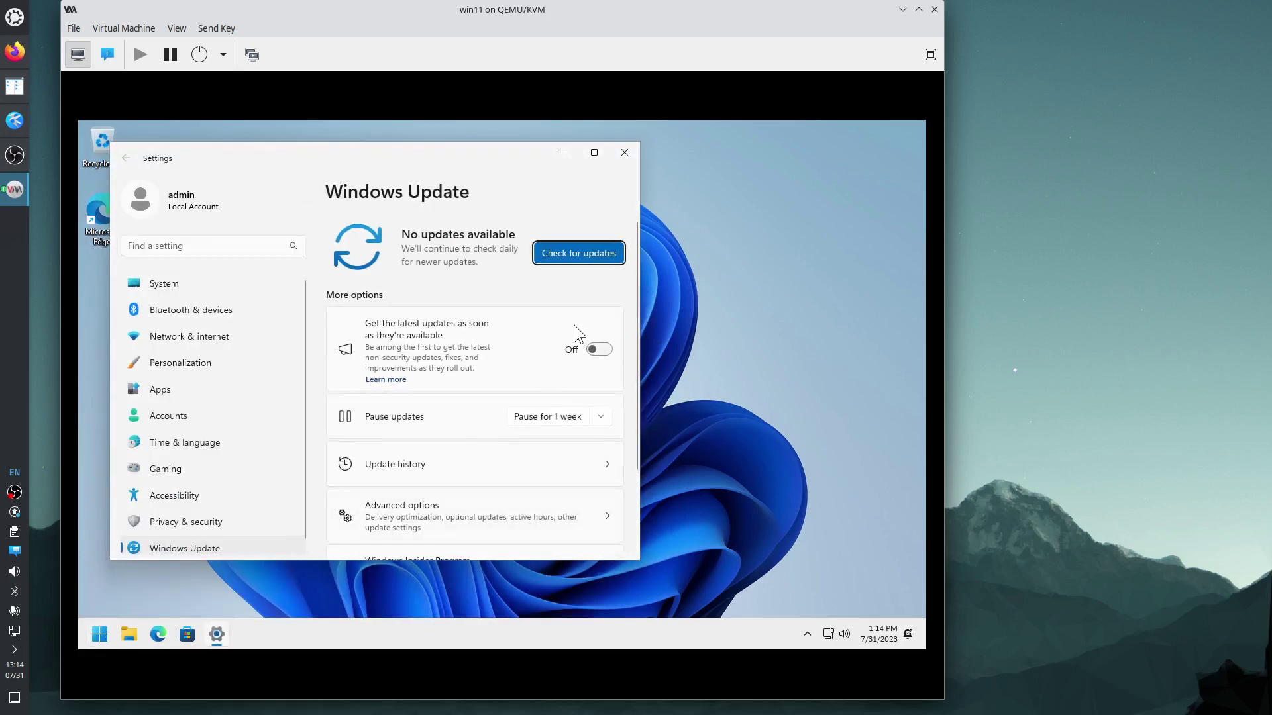
- Check for updates, minimize Settings, unpin Store, Edge and File Explorer, then launch Edge
{"action": "left_click", "coordinate": [570, 252]}
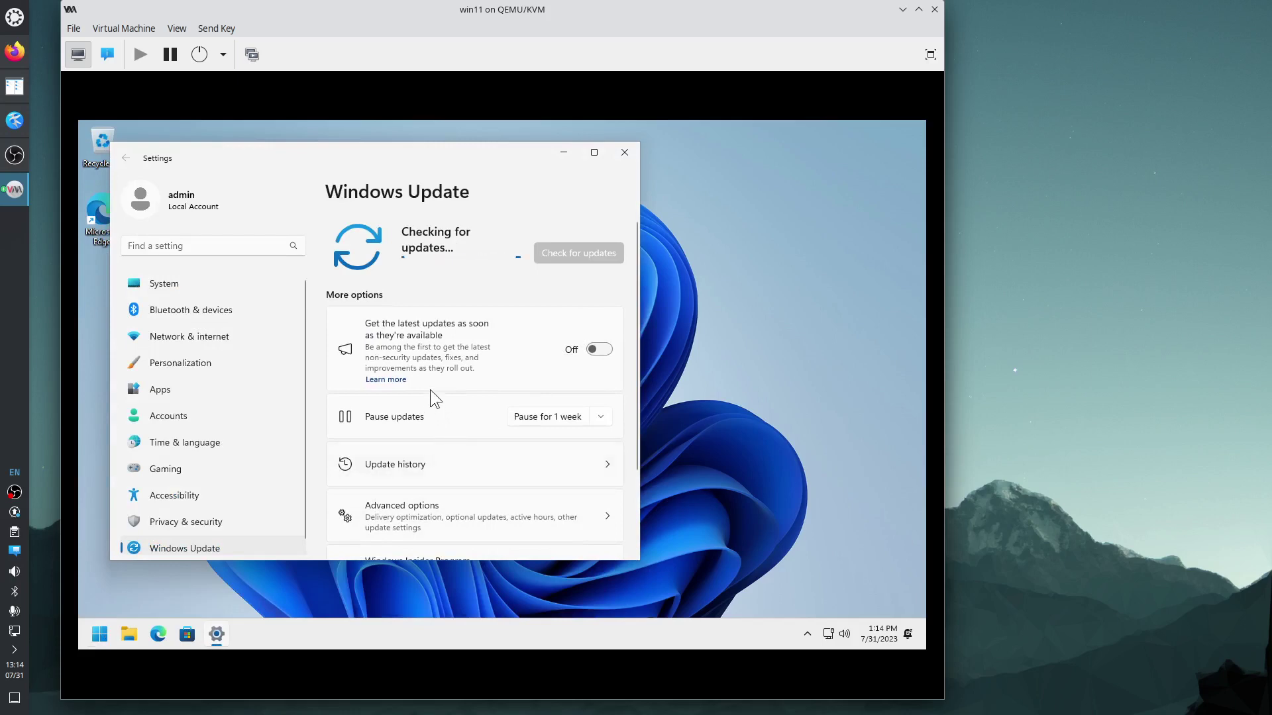
{"action": "left_click", "coordinate": [563, 151]}
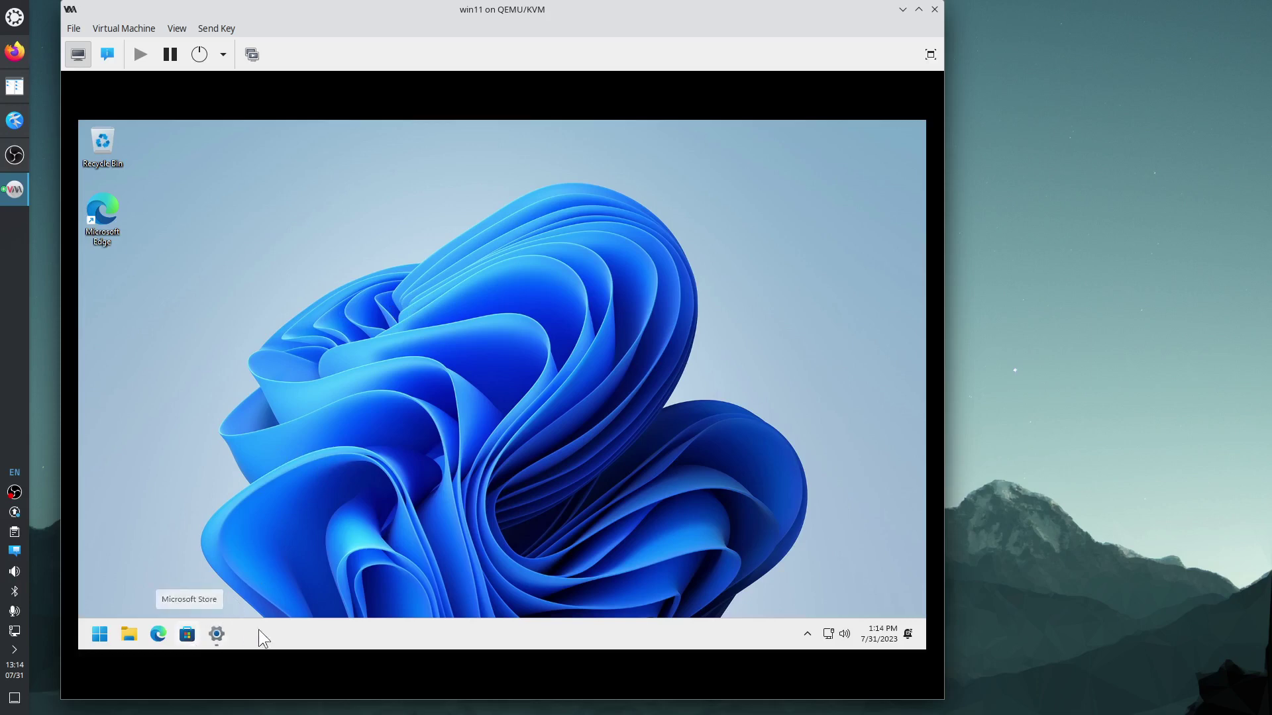
{"action": "right_click", "coordinate": [183, 636]}
{"action": "left_click", "coordinate": [180, 599]}
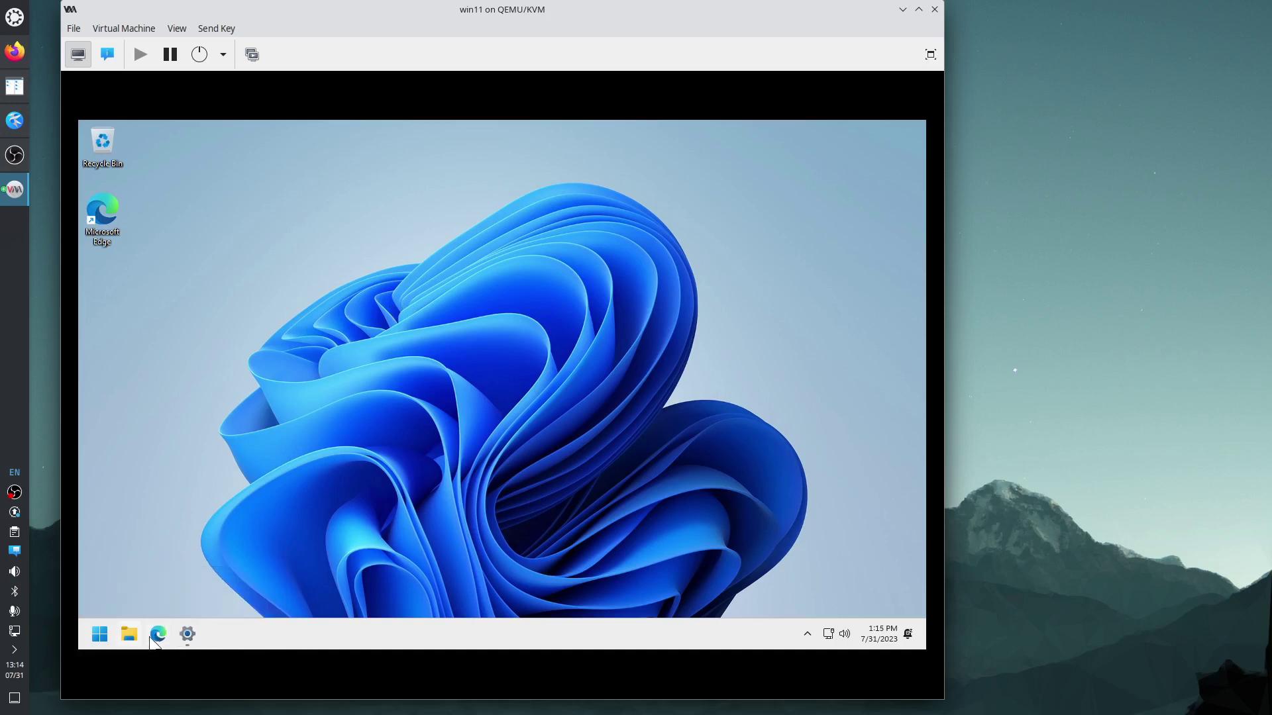
{"action": "right_click", "coordinate": [158, 635]}
{"action": "left_click", "coordinate": [171, 598]}
{"action": "right_click", "coordinate": [129, 634]}
{"action": "left_click", "coordinate": [149, 598]}
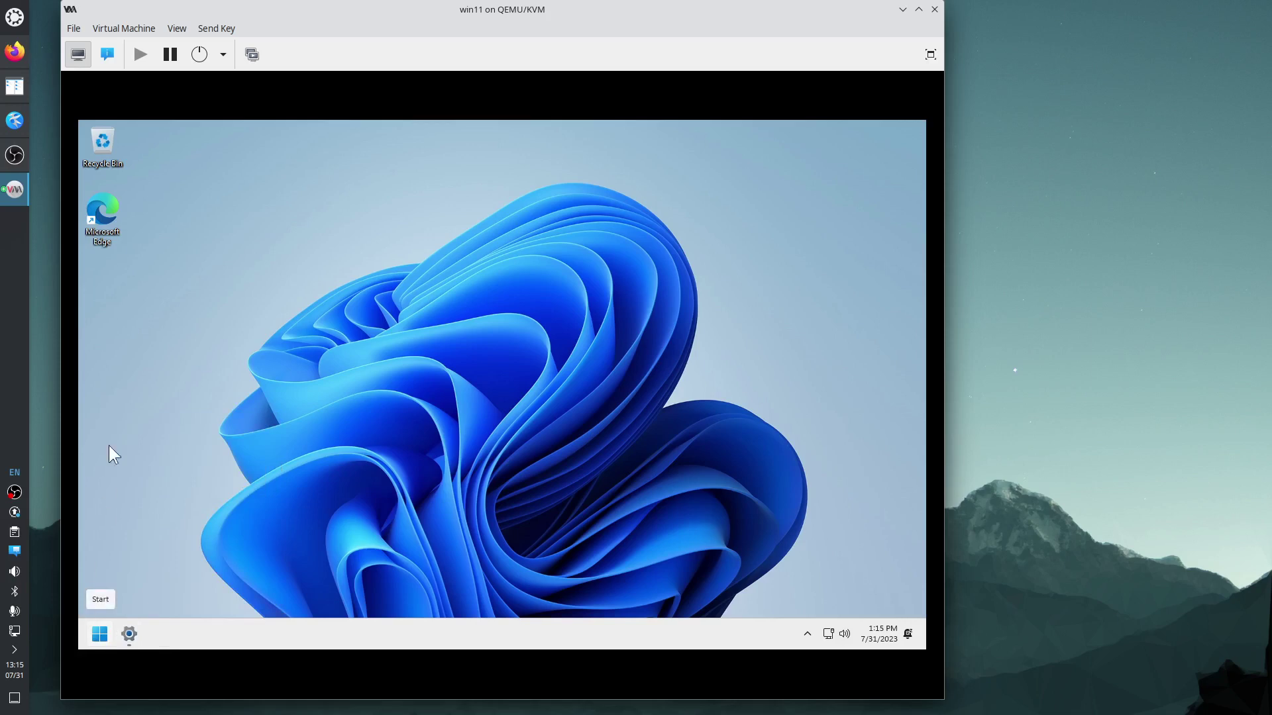
{"action": "double_click", "coordinate": [106, 228]}
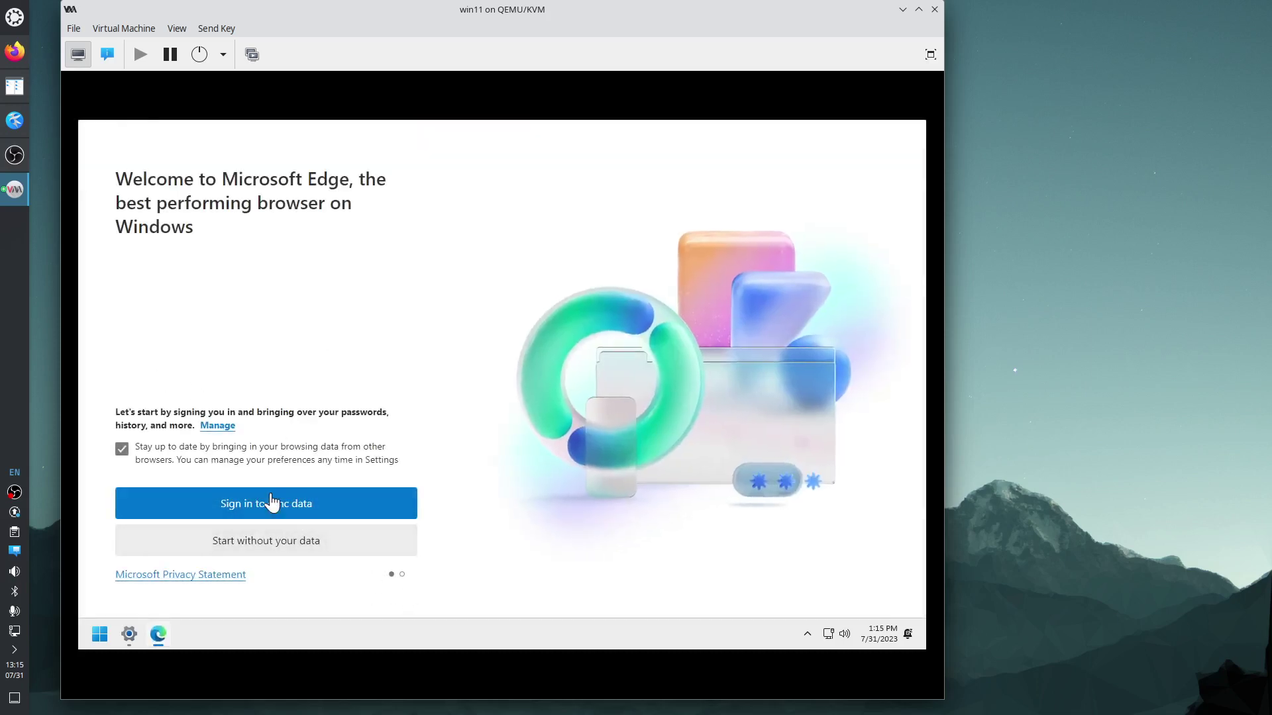
- Finish Edge's first-run setup without importing data, signing in, or personalisation
{"action": "left_click", "coordinate": [122, 449]}
{"action": "left_click", "coordinate": [337, 544]}
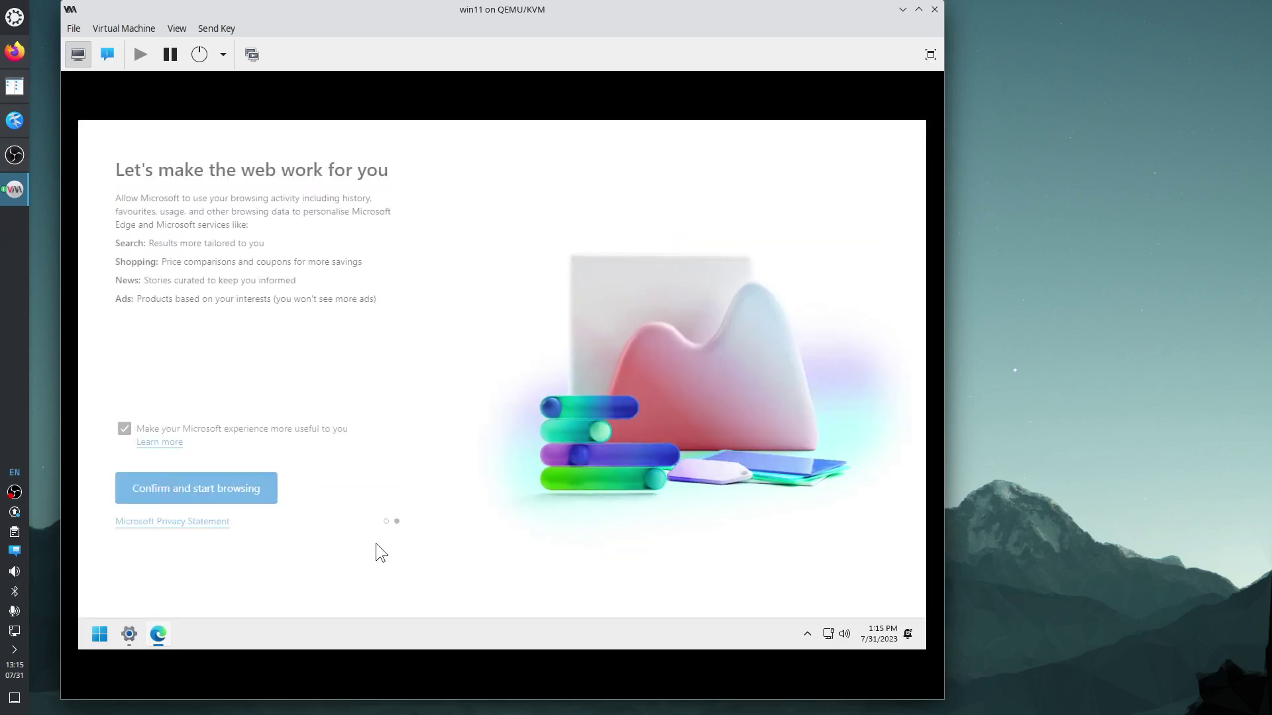
{"action": "left_click", "coordinate": [125, 429]}
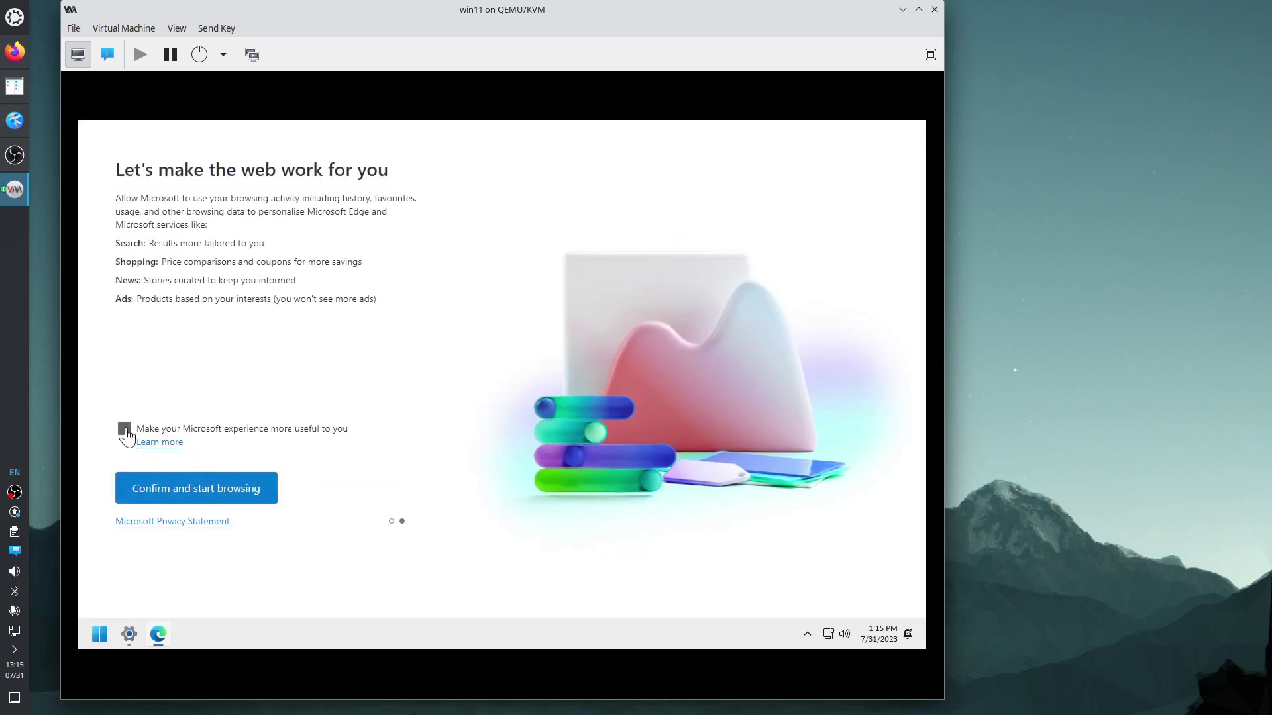
{"action": "left_click", "coordinate": [230, 495]}
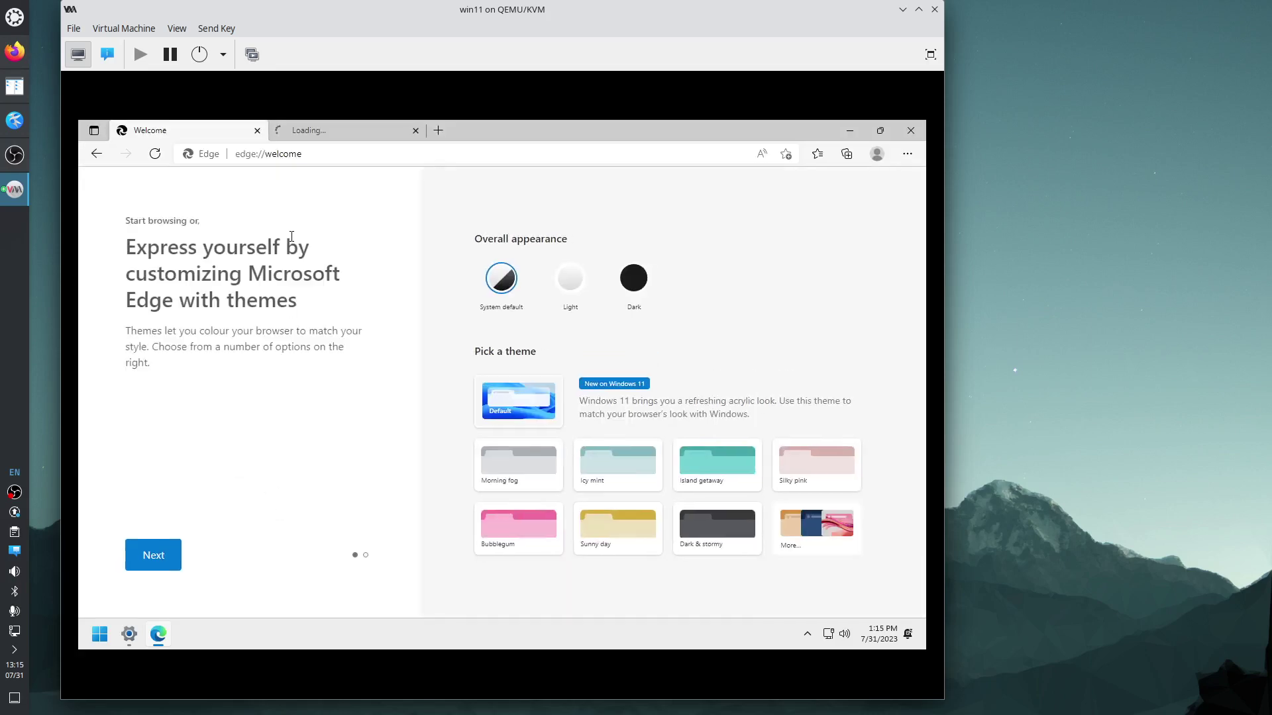
- Search the web for firefox, open Mozilla's Get Firefox for desktop page, and download the installer
{"action": "left_click", "coordinate": [309, 134]}
{"action": "middle_click", "coordinate": [306, 134]}
{"action": "left_click", "coordinate": [292, 158]}
{"action": "type", "text": "refox"}
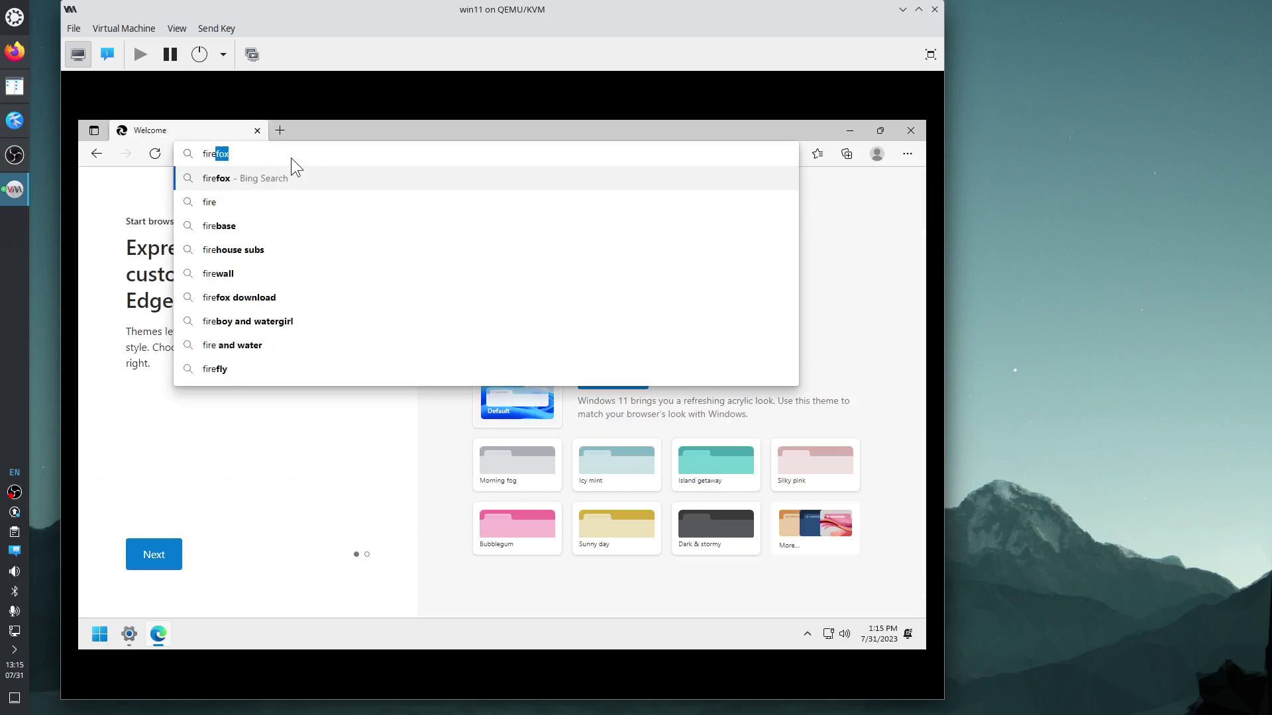
{"action": "key", "text": "Return"}
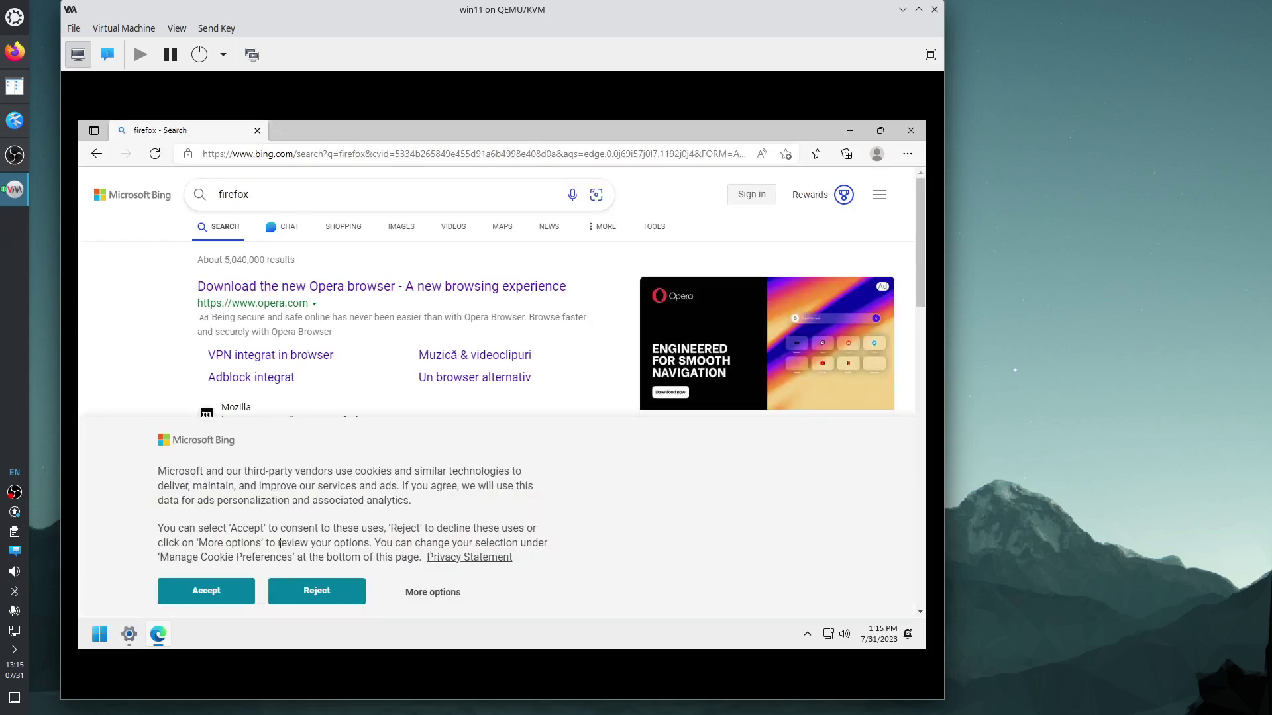
{"action": "left_click", "coordinate": [211, 592]}
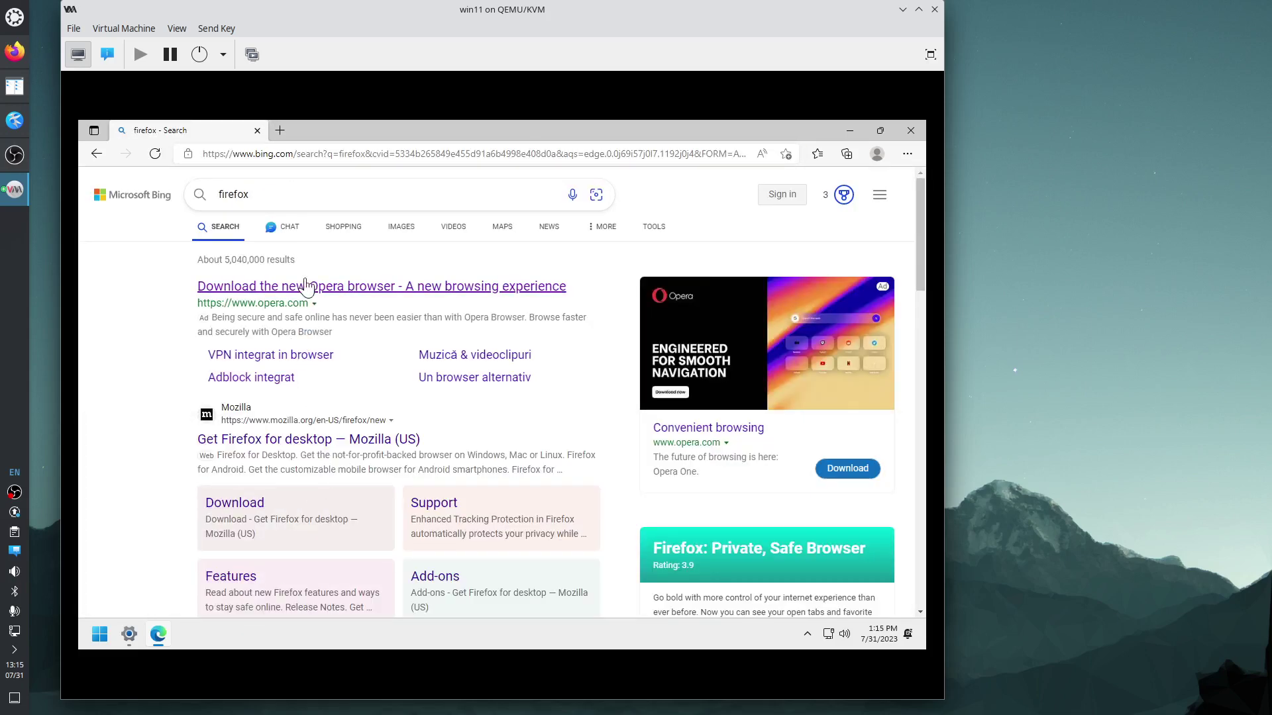
{"action": "scroll", "coordinate": [331, 318], "scroll_direction": "down", "scroll_amount": 2}
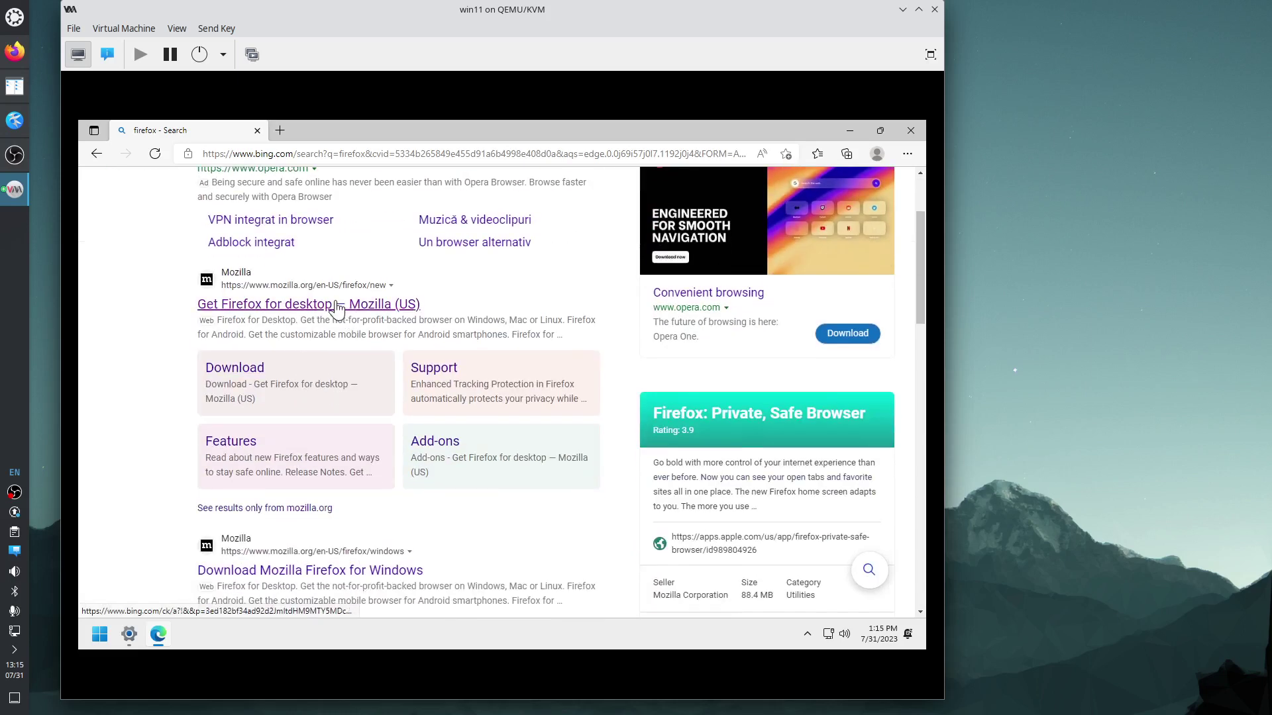
{"action": "left_click", "coordinate": [347, 306]}
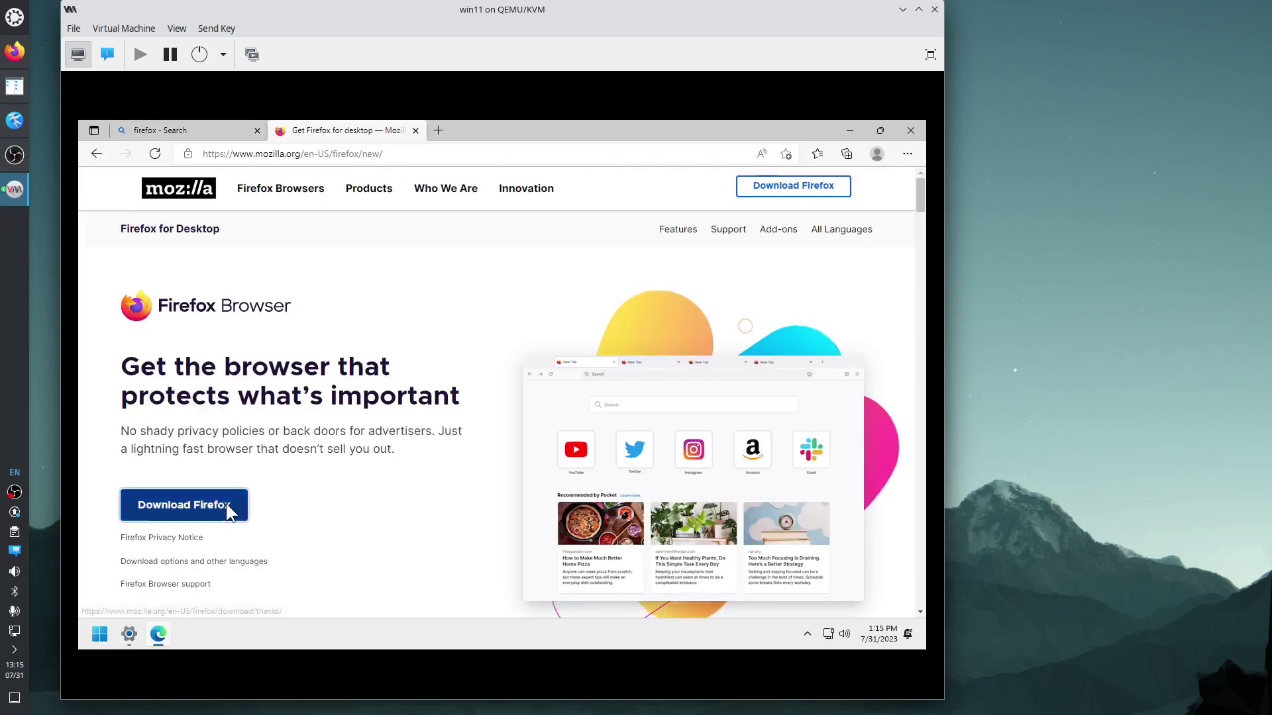
{"action": "left_click", "coordinate": [232, 509]}
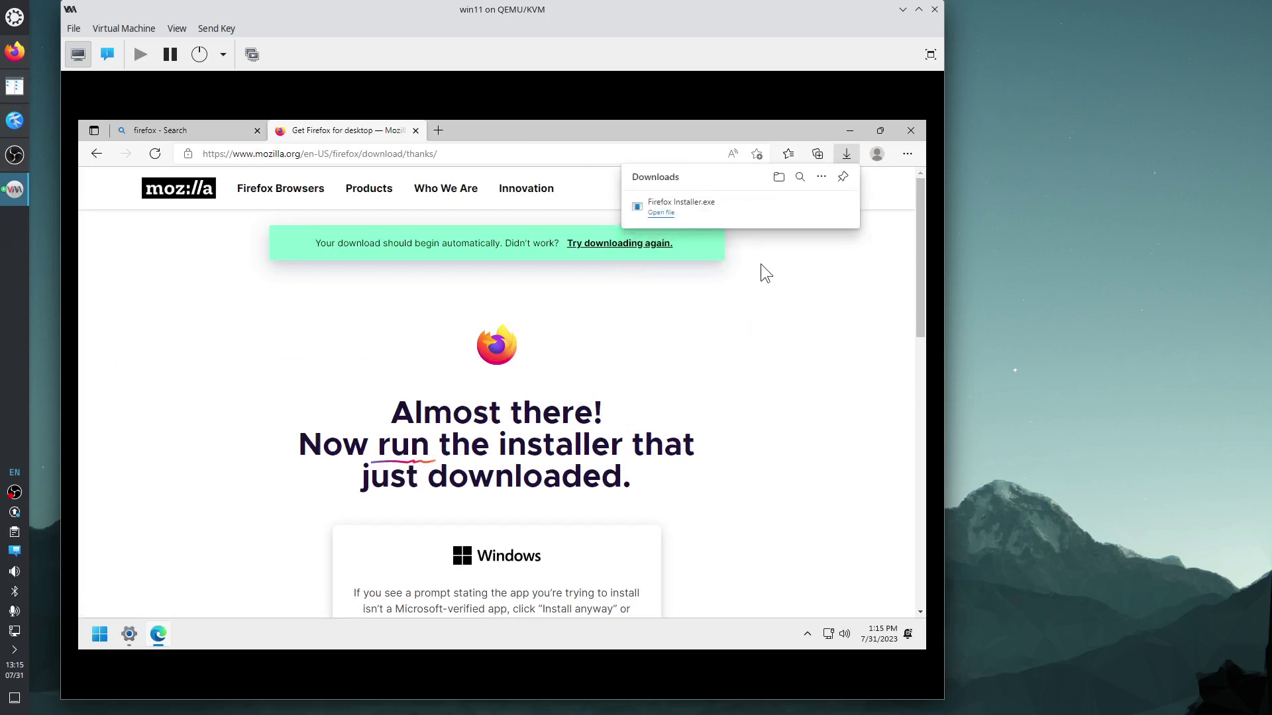
- Run the downloaded Firefox Installer.exe, approve its changes, and rearrange the guest's open windows
{"action": "left_click", "coordinate": [663, 213]}
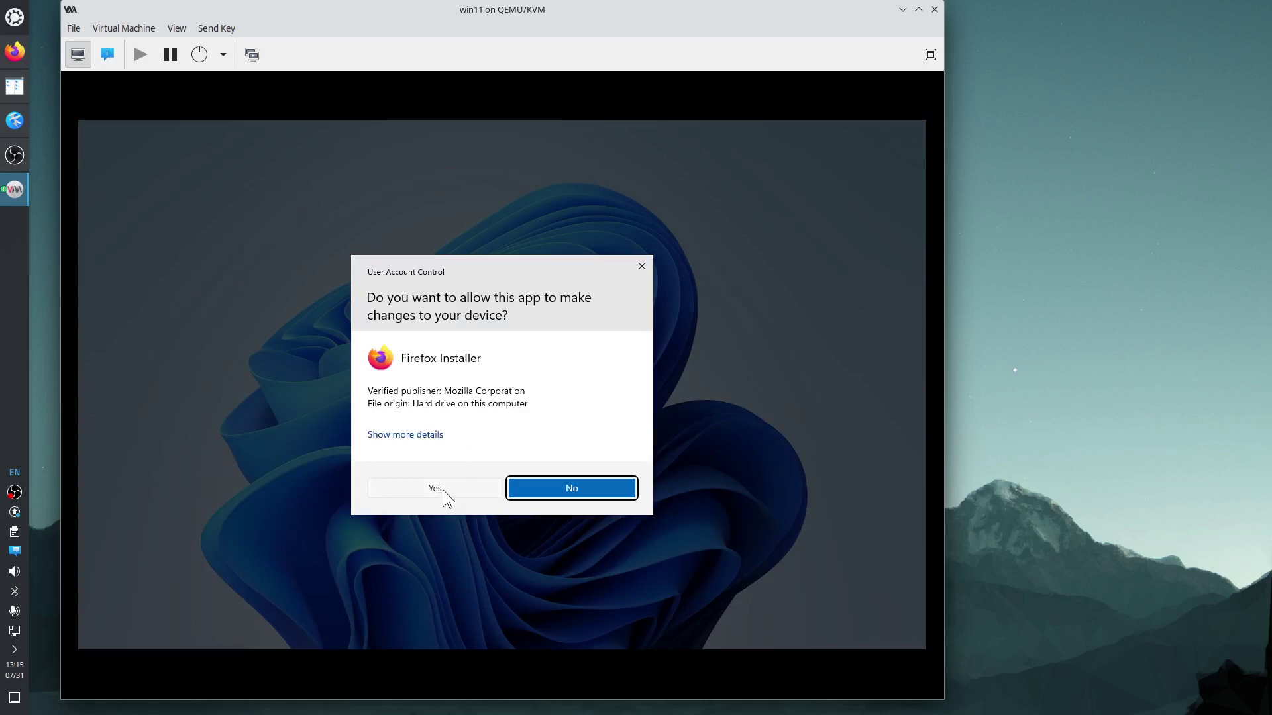
{"action": "left_click", "coordinate": [434, 489]}
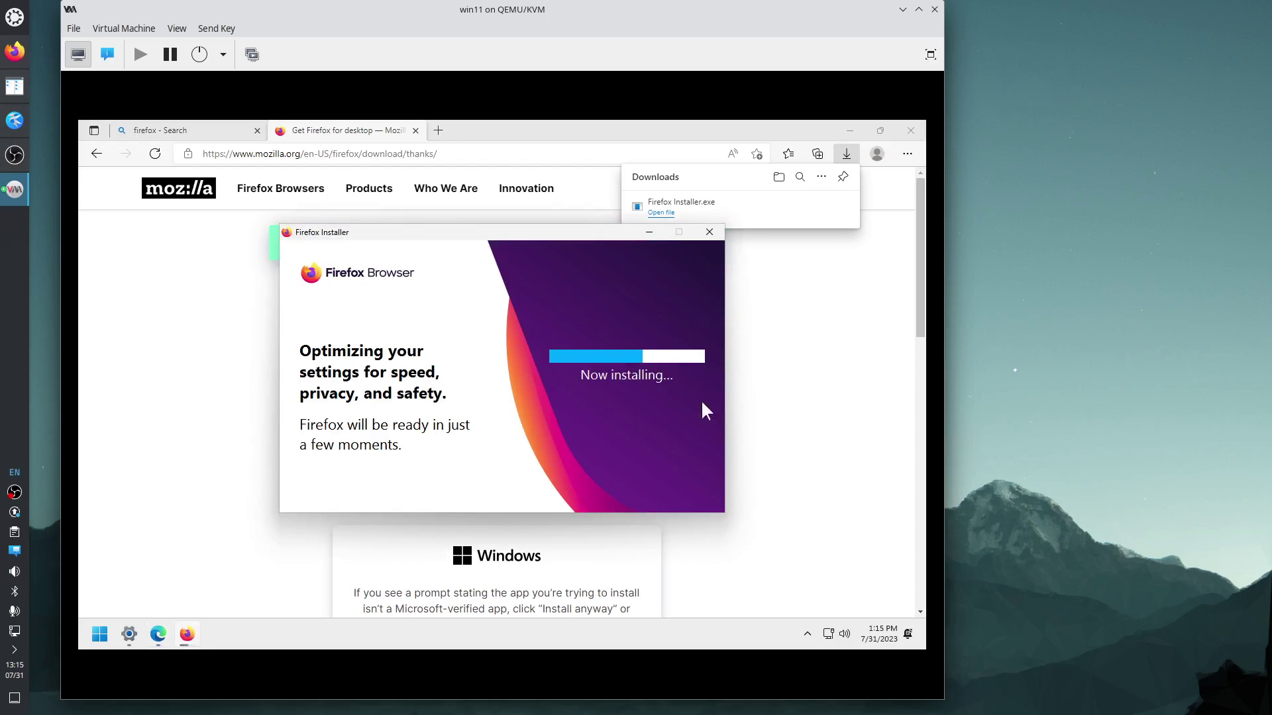
{"action": "left_click", "coordinate": [849, 130]}
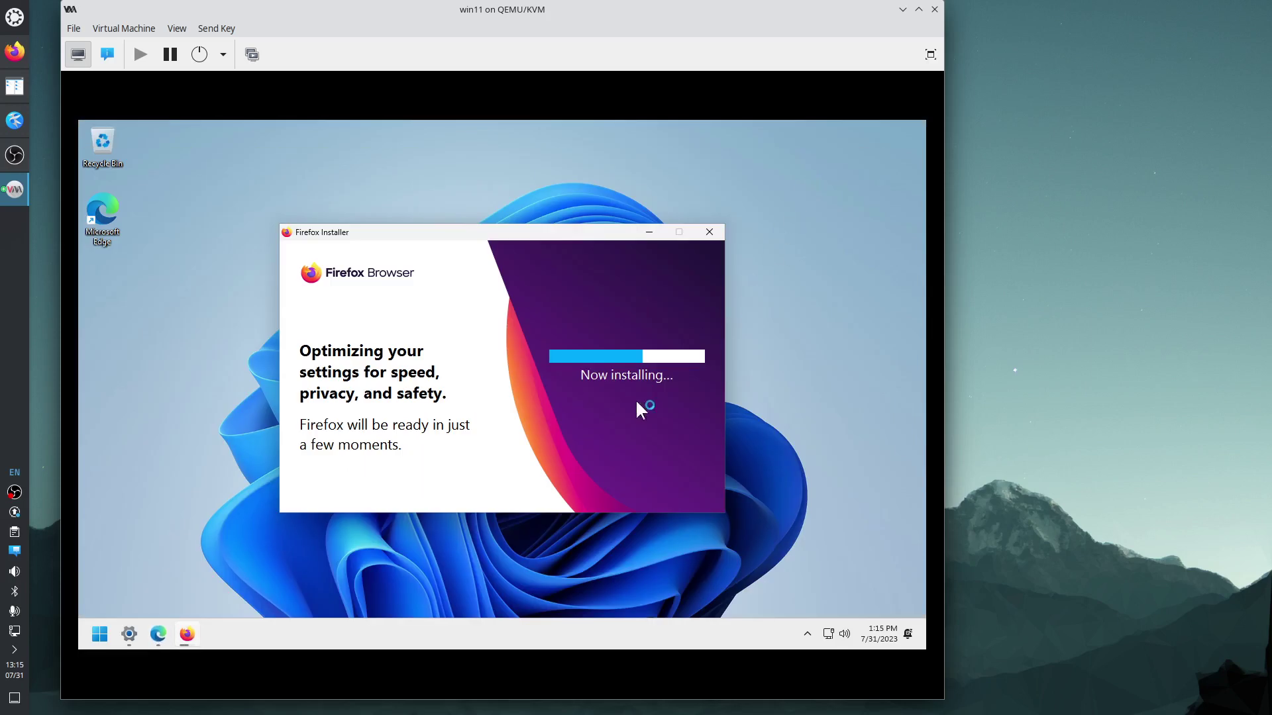
{"action": "left_click", "coordinate": [136, 639]}
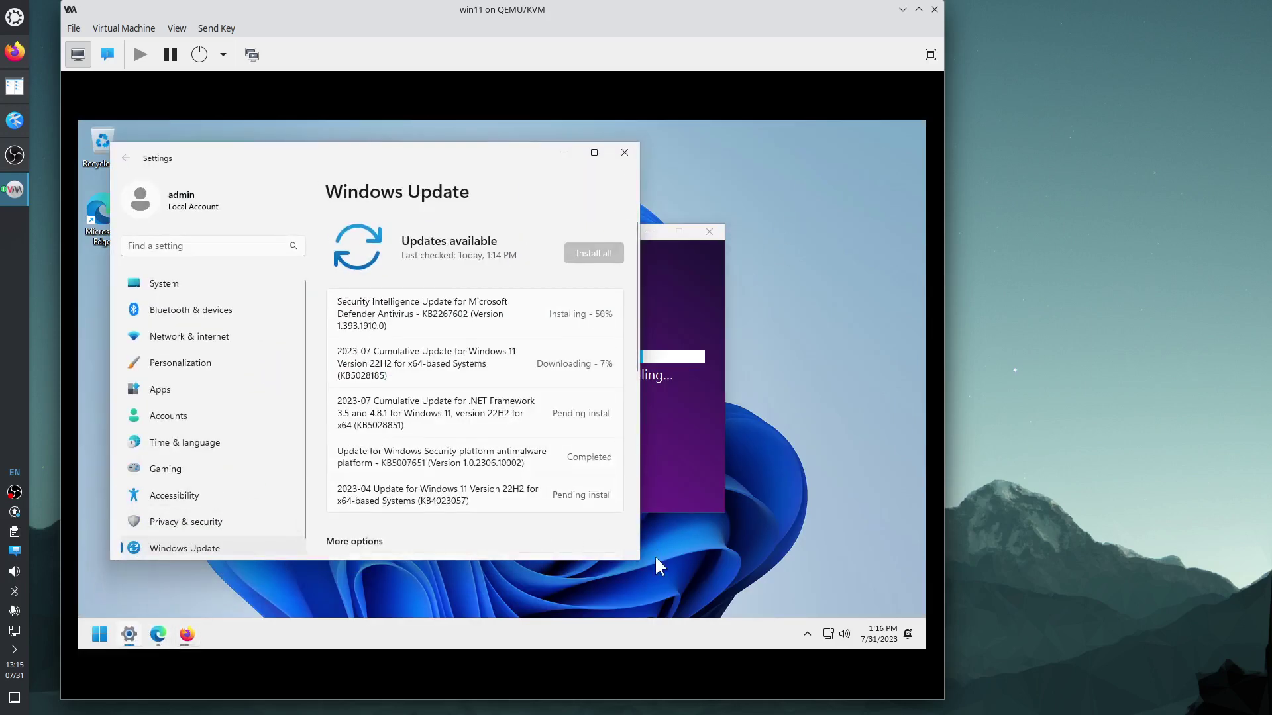
{"action": "left_click", "coordinate": [669, 289]}
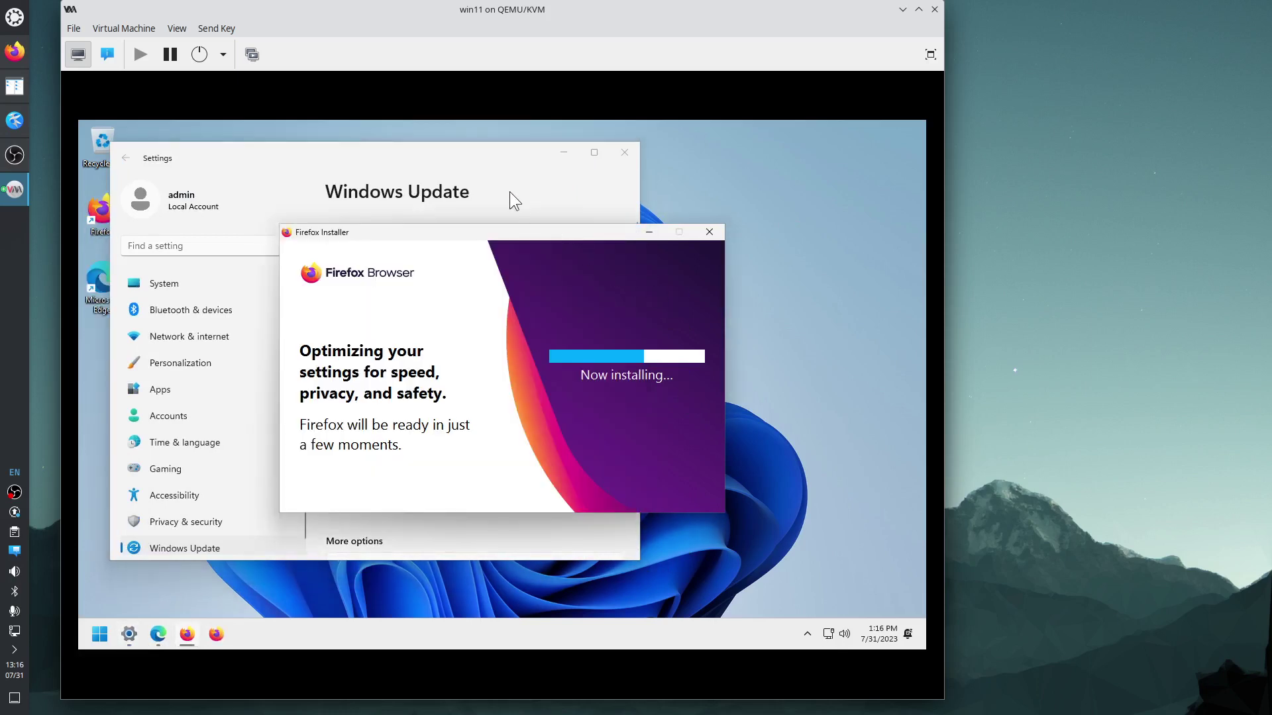
{"action": "left_click_drag", "start_coordinate": [481, 144], "coordinate": [451, 141]}
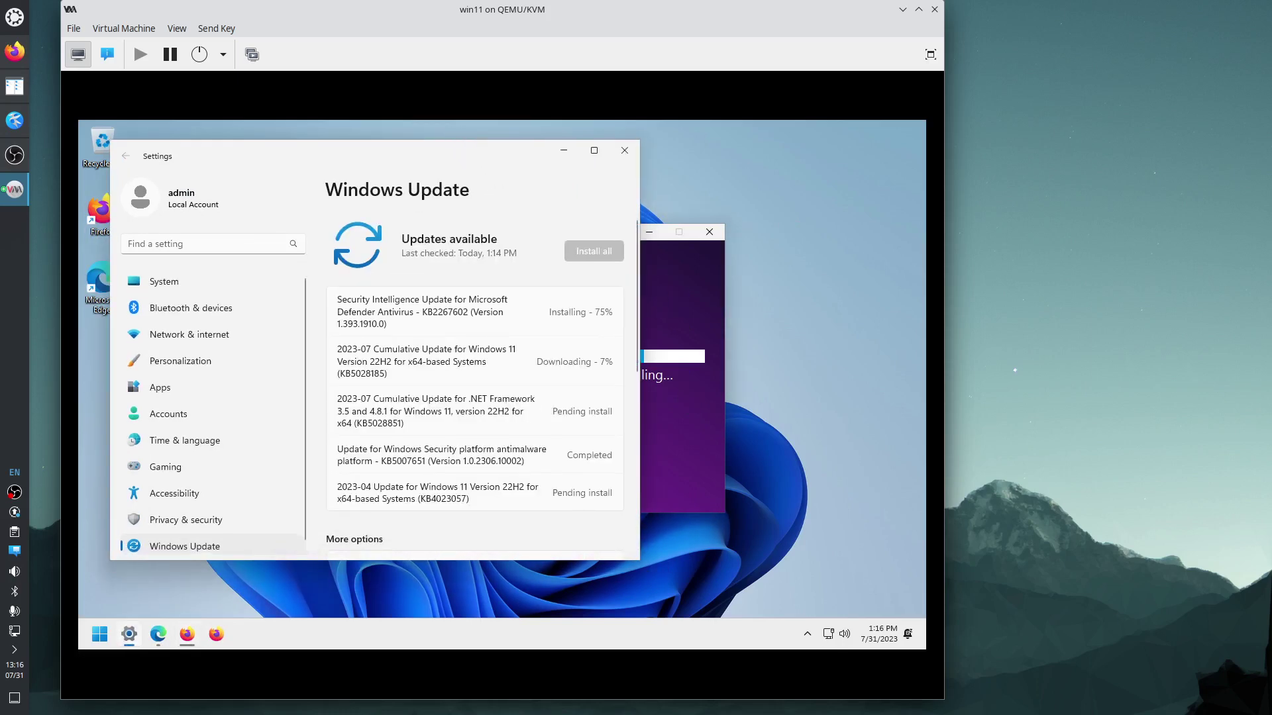
{"action": "left_click_drag", "start_coordinate": [426, 148], "coordinate": [394, 151]}
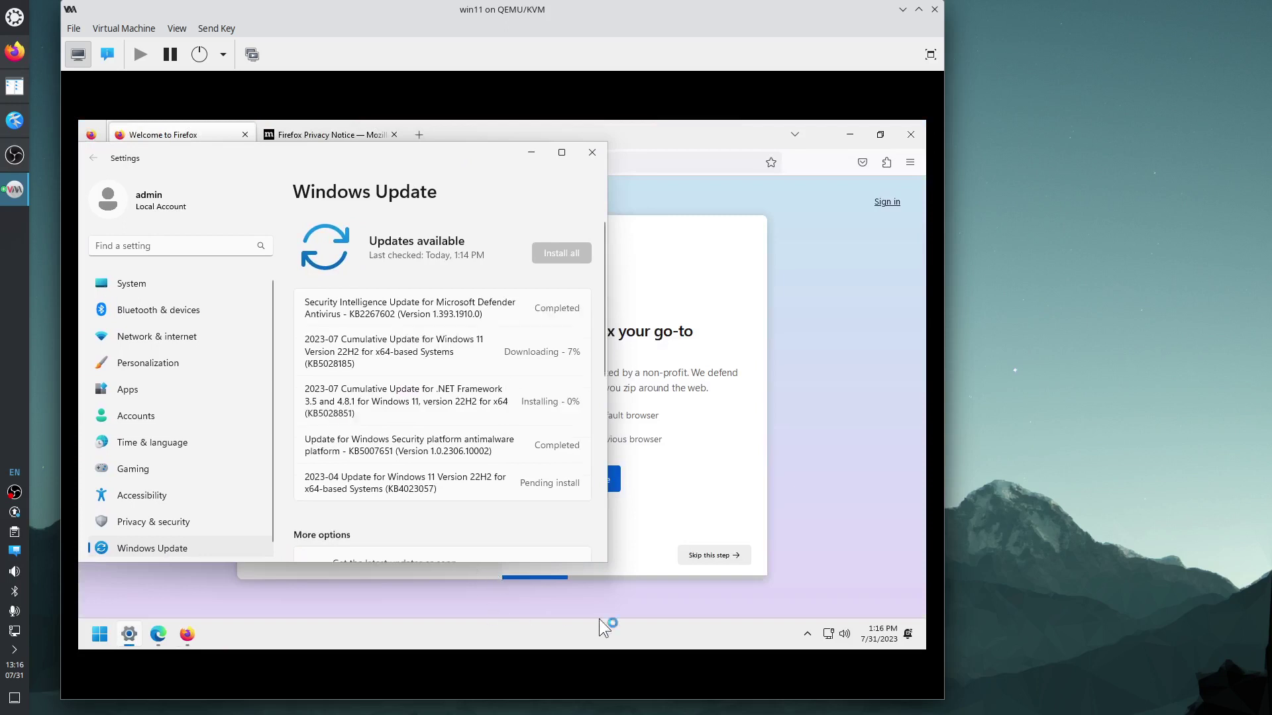
- Finish Firefox's welcome setup without importing previous browser data, skipping phone sync
{"action": "left_click", "coordinate": [824, 505]}
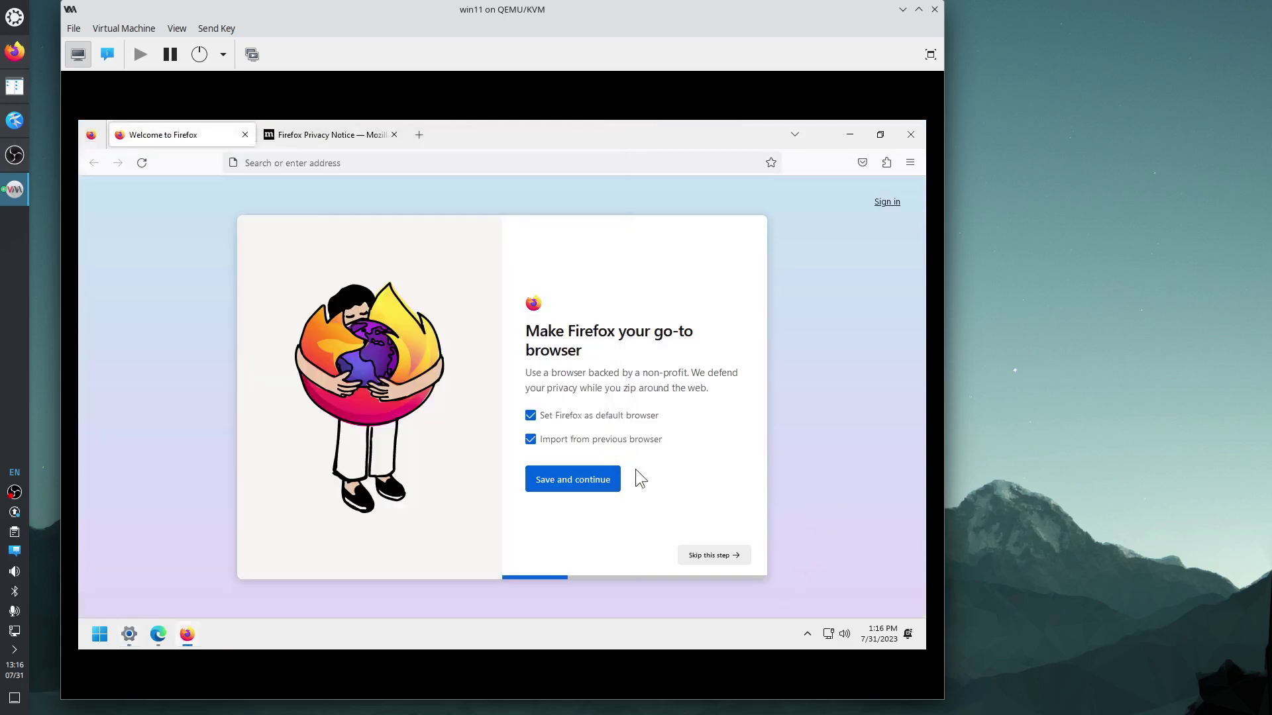
{"action": "left_click", "coordinate": [571, 441]}
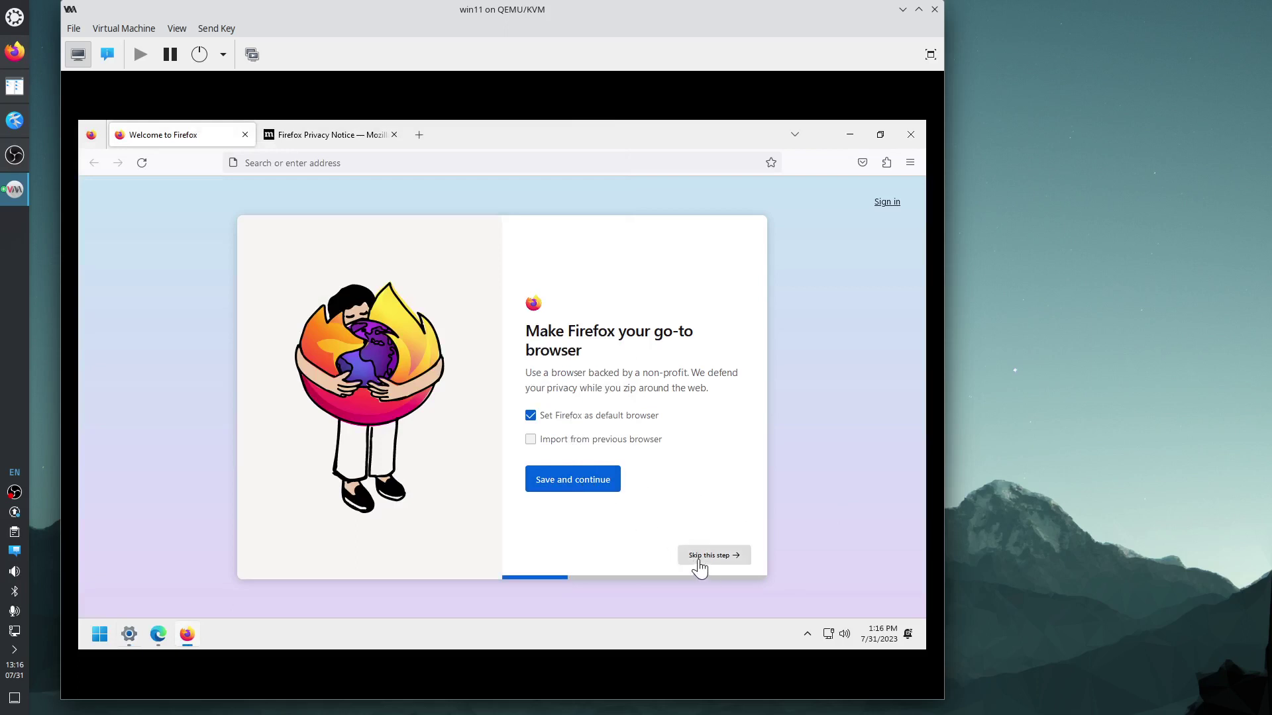
{"action": "left_click", "coordinate": [582, 489]}
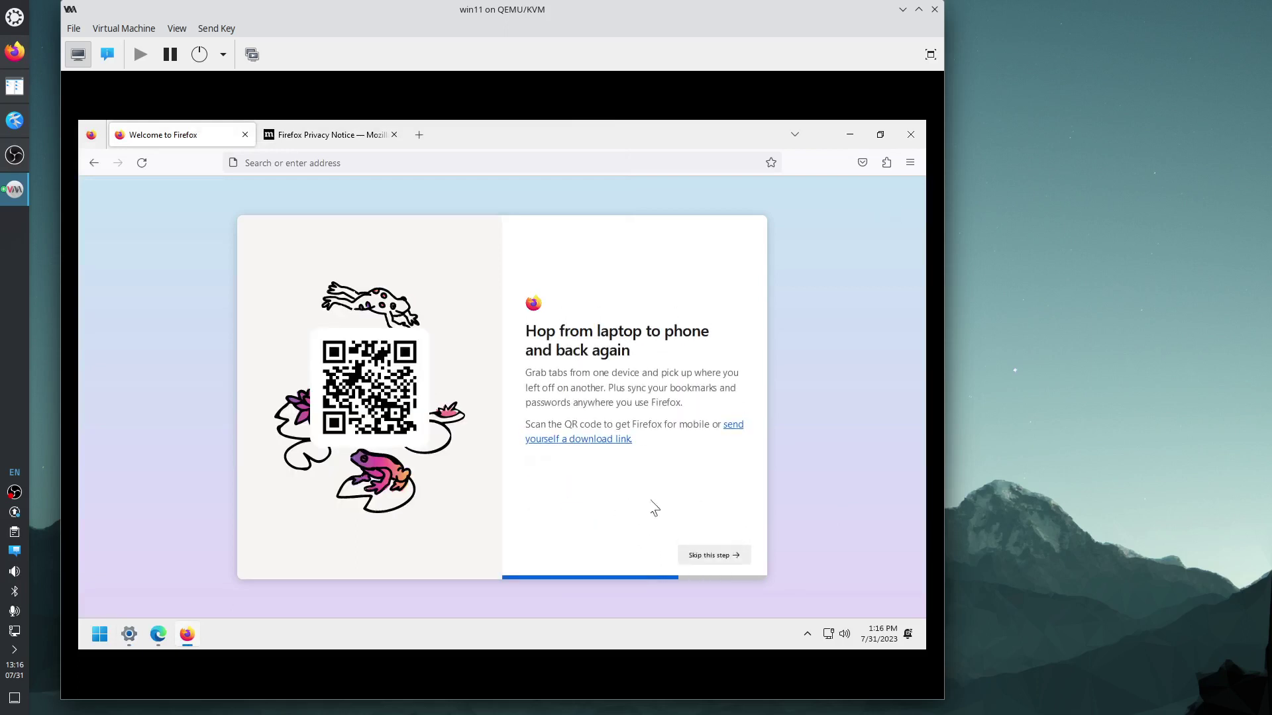
{"action": "left_click", "coordinate": [712, 556]}
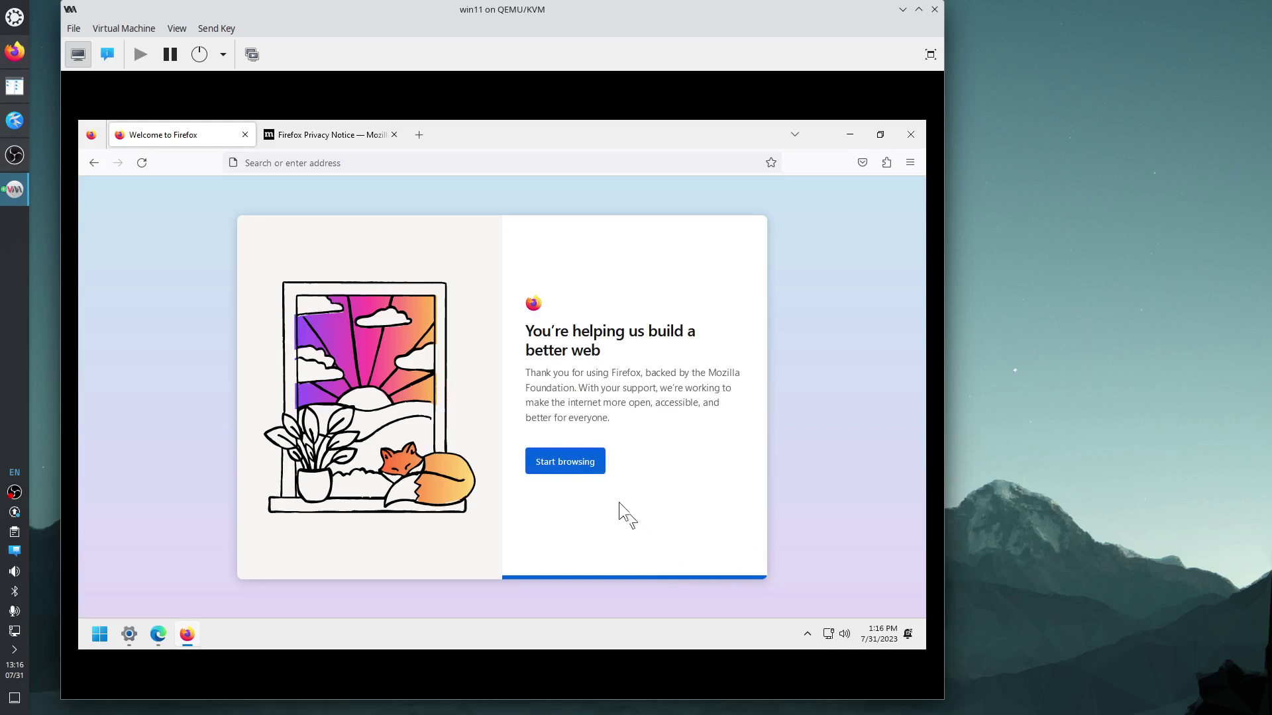
{"action": "left_click", "coordinate": [585, 465]}
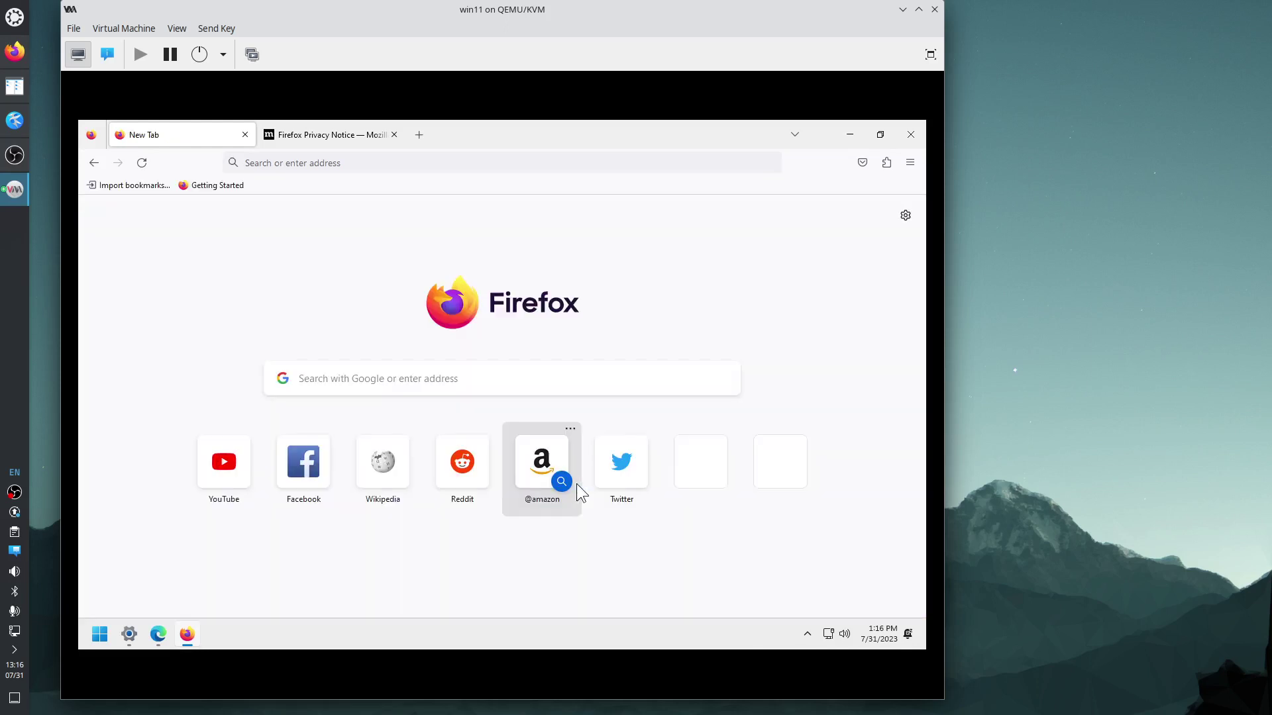
- Move the Firefox icon to the first position on the taskbar, next to Start
{"action": "right_click", "coordinate": [188, 635]}
{"action": "left_click", "coordinate": [232, 633]}
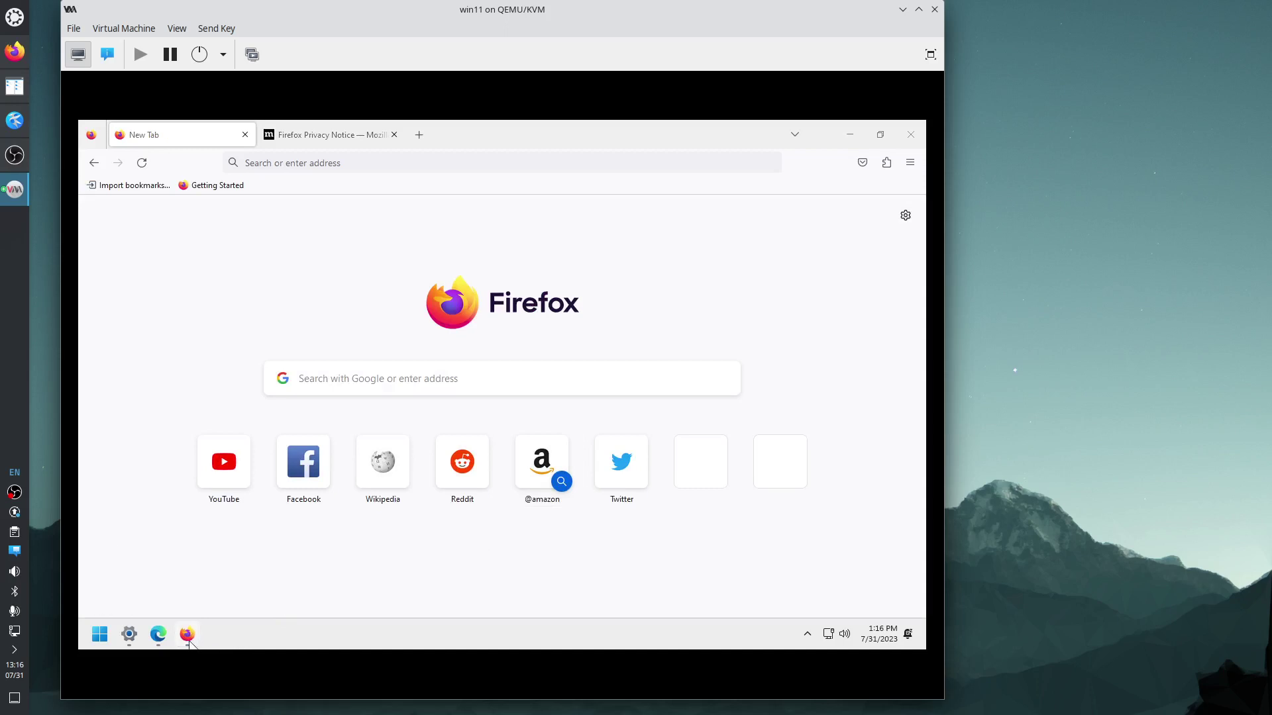
{"action": "left_click_drag", "start_coordinate": [183, 641], "coordinate": [122, 633]}
- Close the Edge window from its taskbar jump list
{"action": "right_click", "coordinate": [188, 635]}
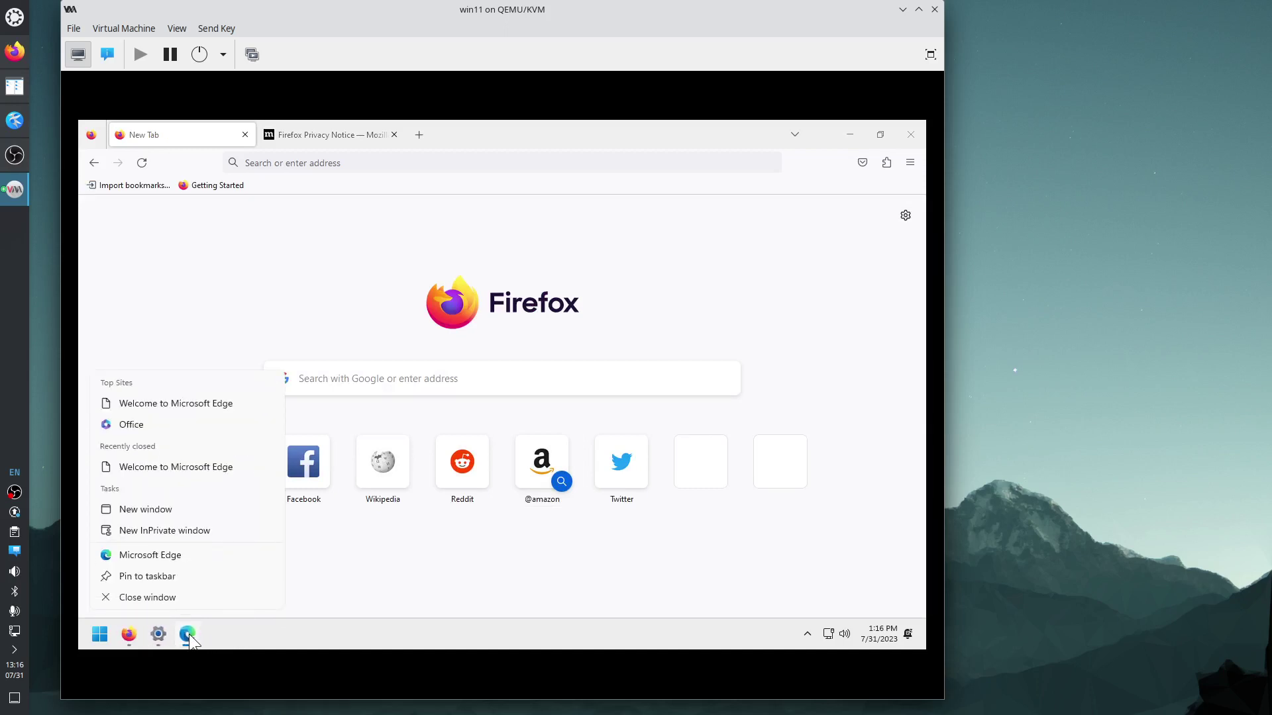
{"action": "left_click", "coordinate": [233, 638]}
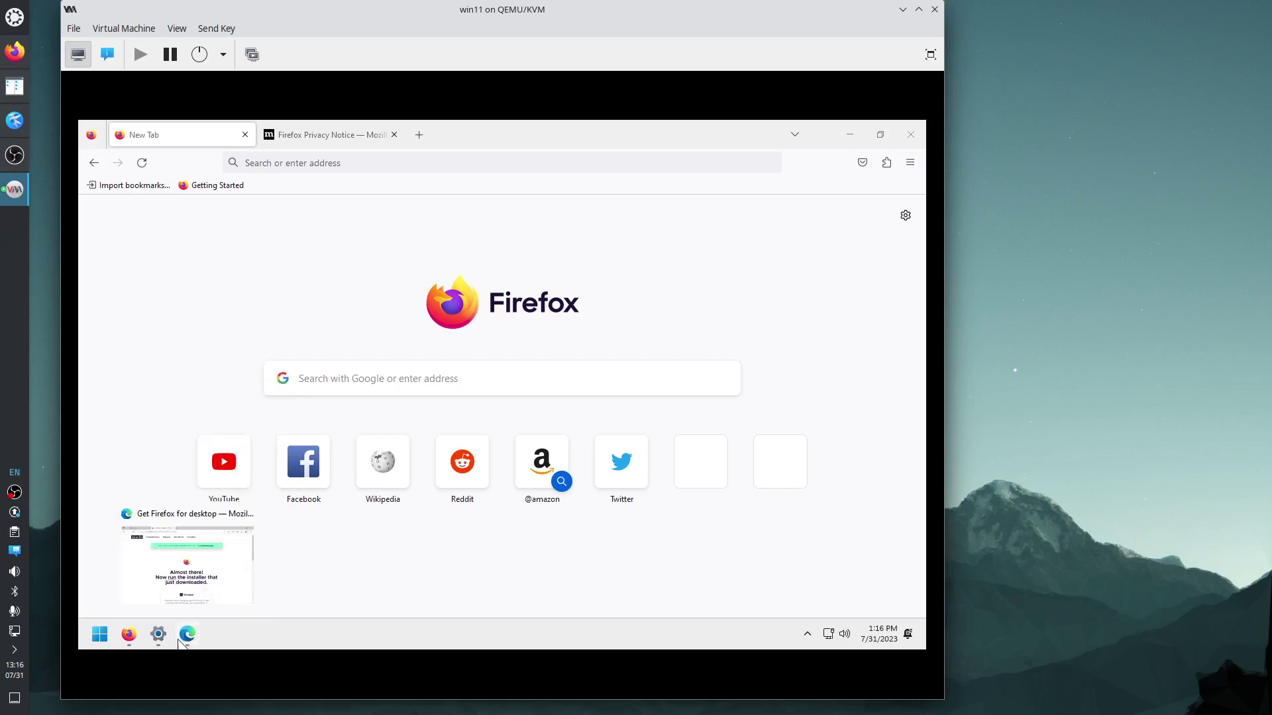
{"action": "right_click", "coordinate": [188, 639]}
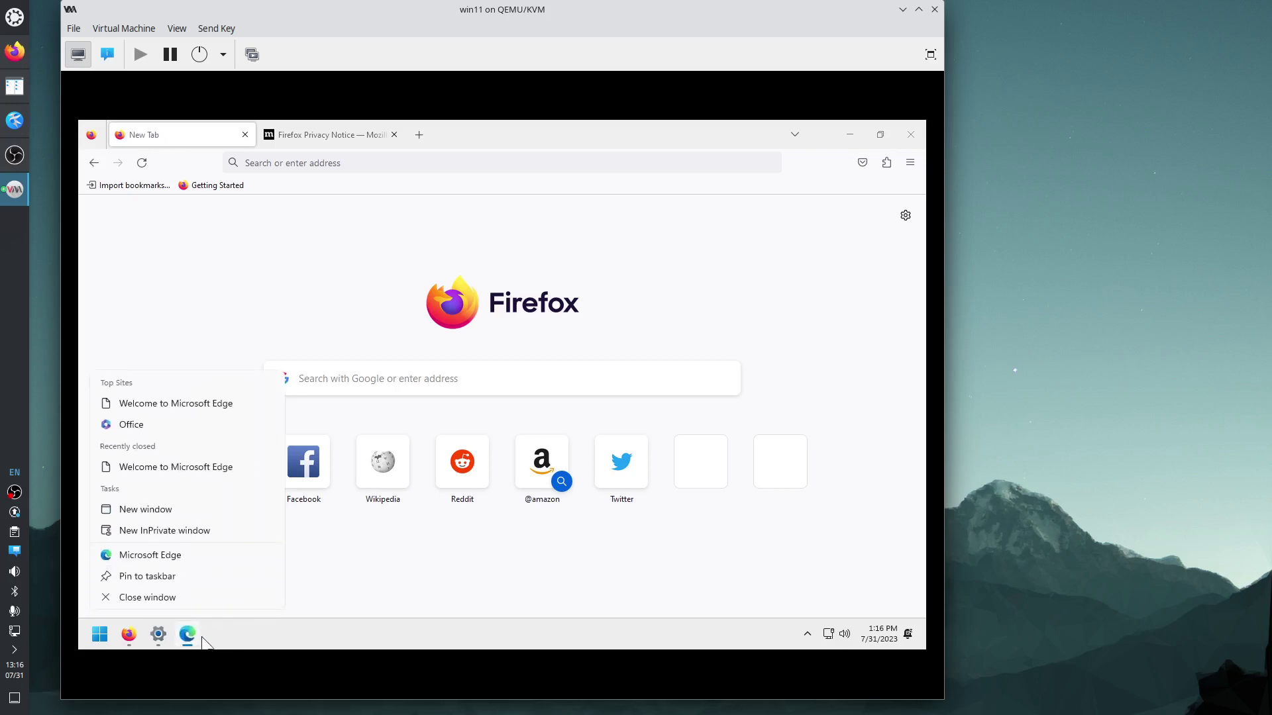
{"action": "left_click", "coordinate": [172, 596]}
- Permanently delete the Edge desktop shortcut, then bring Firefox back to the front
{"action": "mouse_move", "coordinate": [148, 637]}
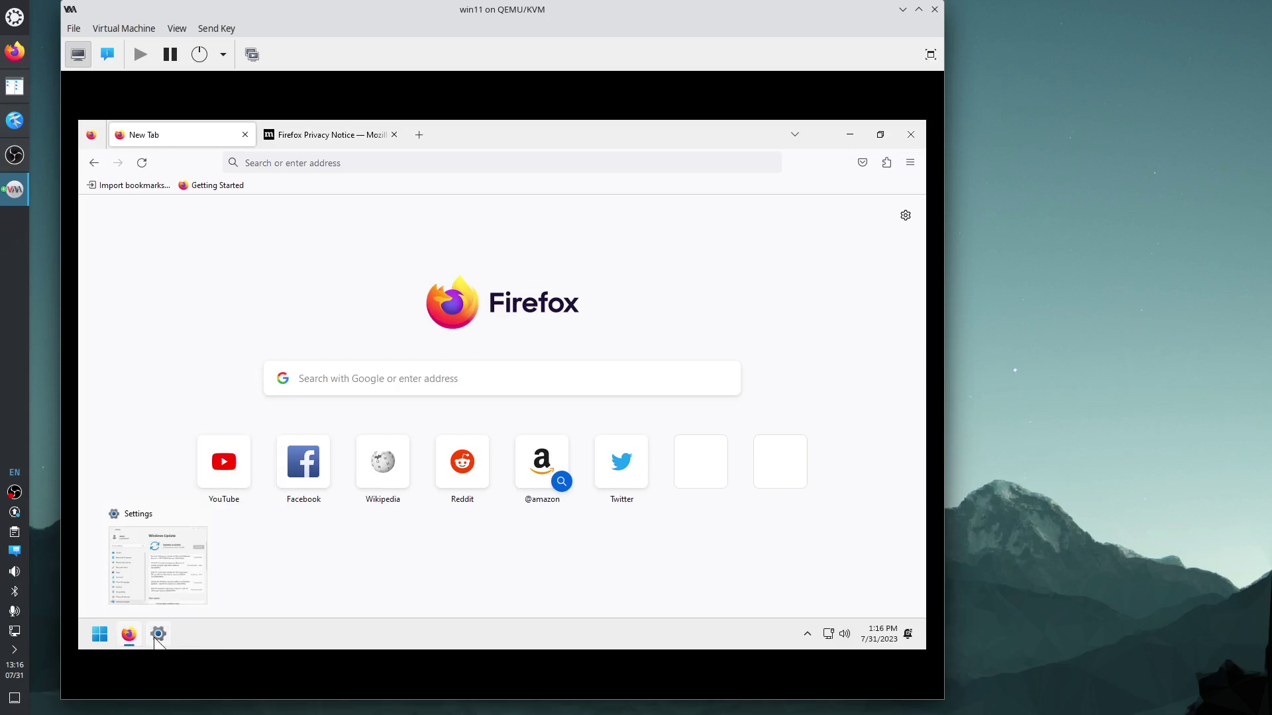
{"action": "left_click", "coordinate": [850, 135]}
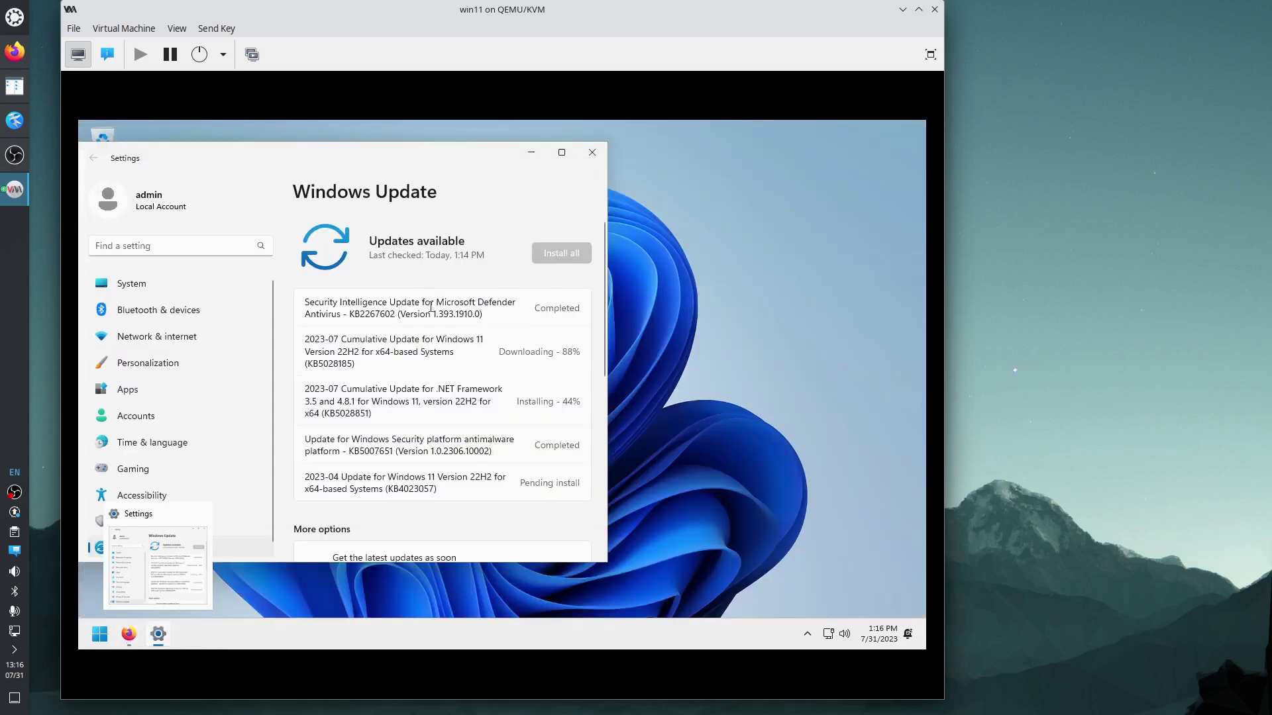
{"action": "left_click", "coordinate": [534, 155]}
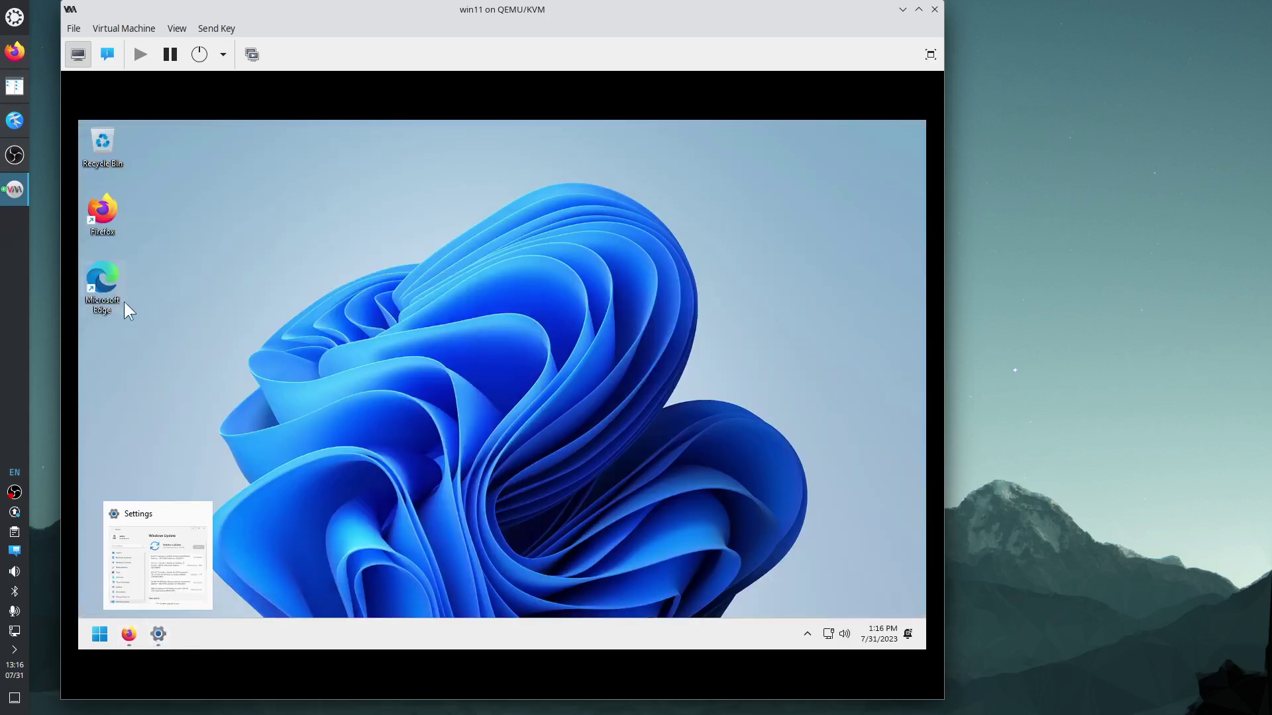
{"action": "left_click_drag", "start_coordinate": [177, 344], "coordinate": [81, 261]}
{"action": "key", "text": "shift+Delete"}
{"action": "key", "text": "Return"}
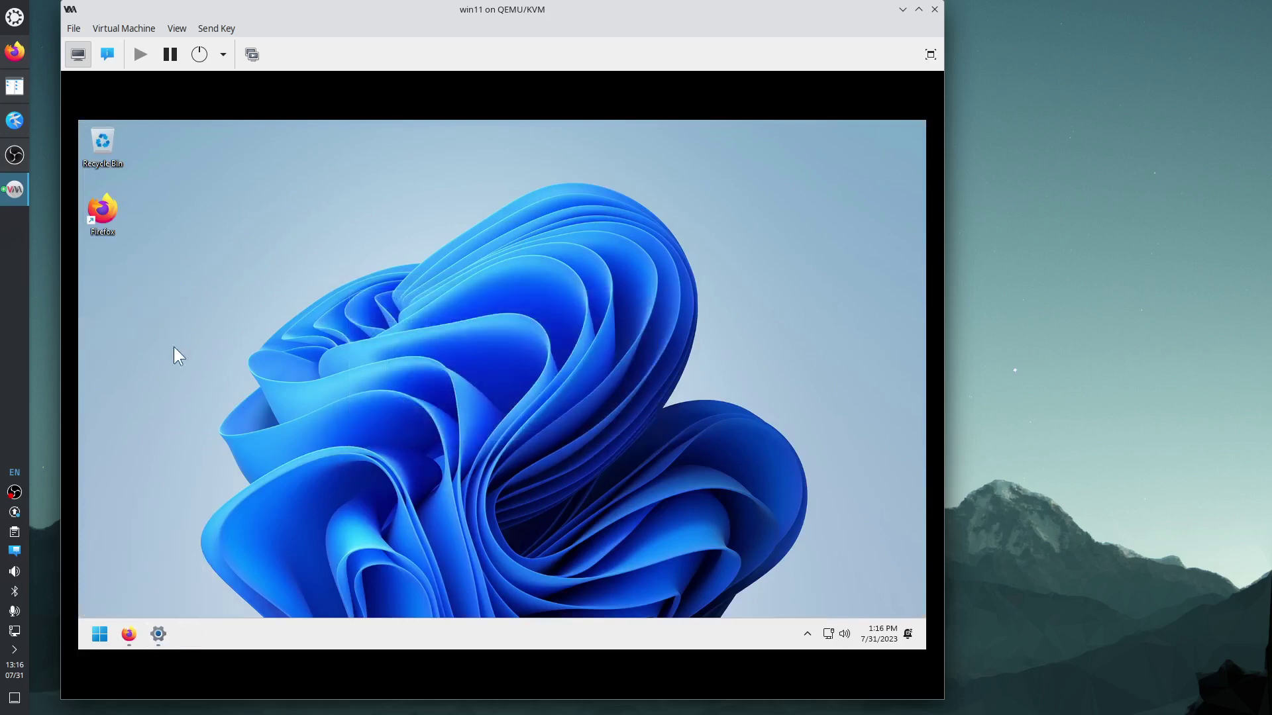
{"action": "left_click", "coordinate": [158, 631]}
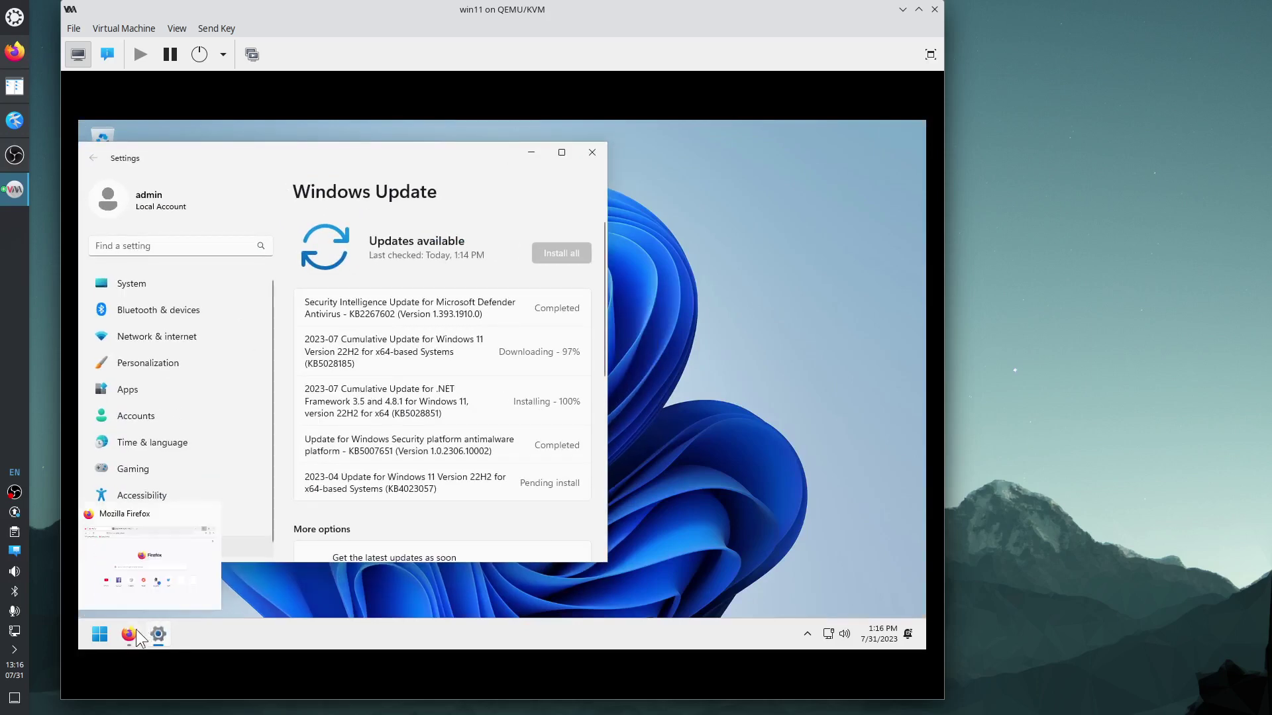
{"action": "left_click", "coordinate": [130, 633]}
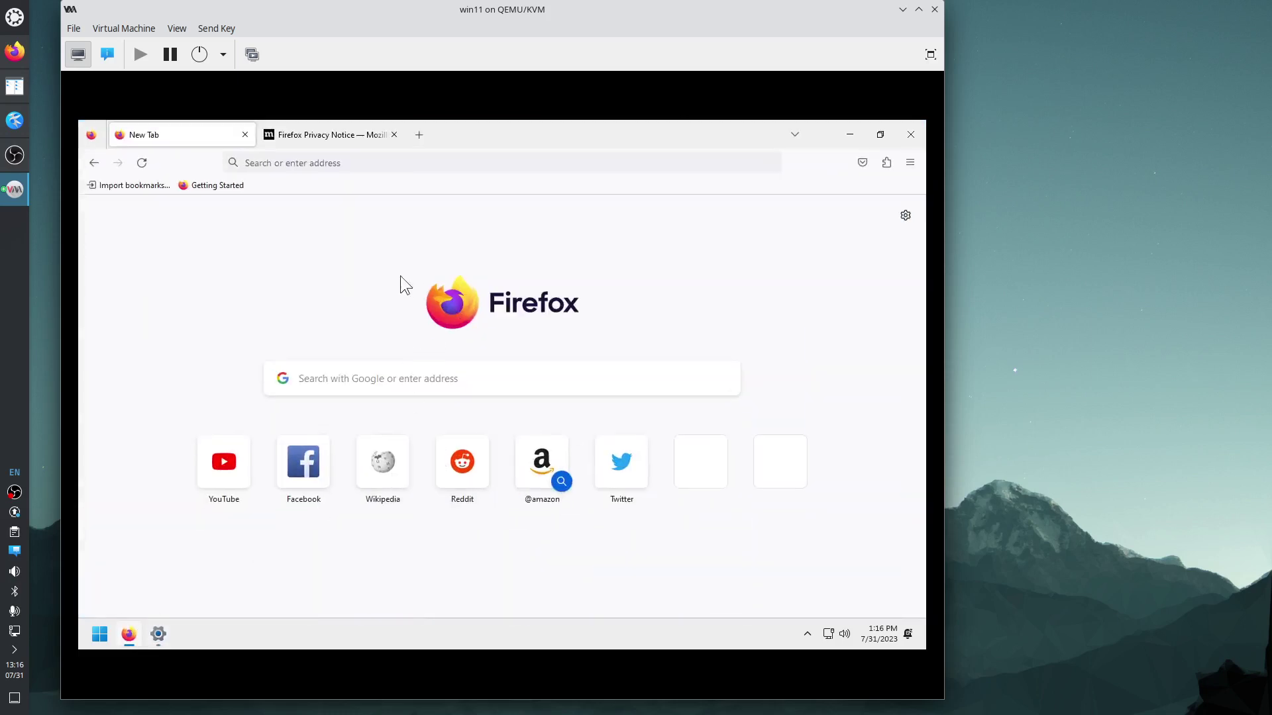
- Remove the Search, Pocket and Firefox account items from the Firefox toolbar
{"action": "right_click", "coordinate": [356, 182]}
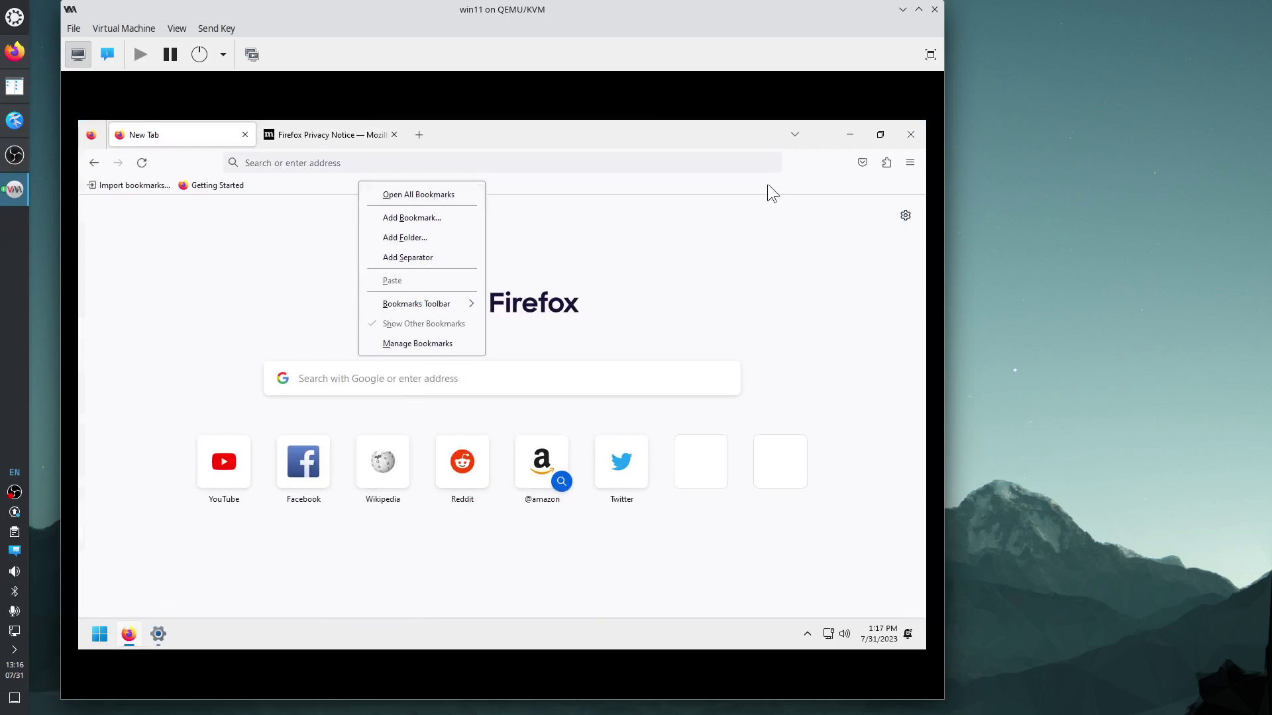
{"action": "right_click", "coordinate": [804, 163]}
{"action": "left_click", "coordinate": [832, 221]}
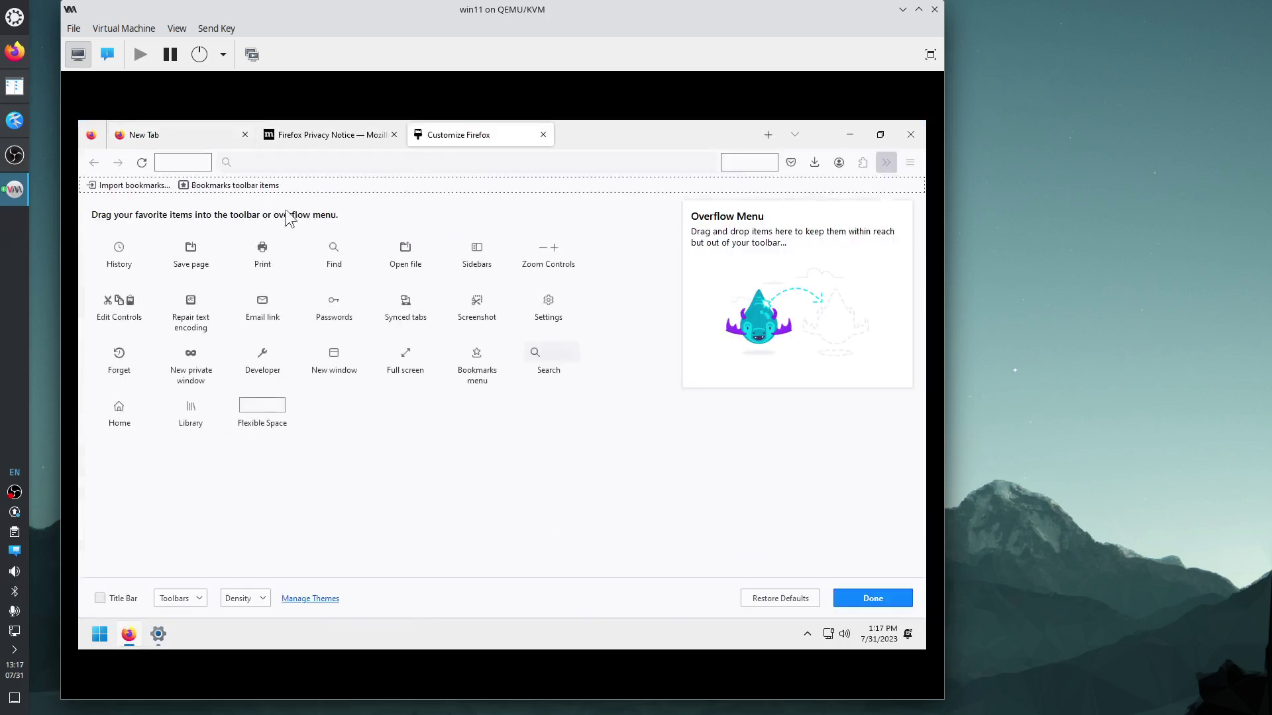
{"action": "left_click_drag", "start_coordinate": [188, 163], "coordinate": [598, 350]}
{"action": "left_click_drag", "start_coordinate": [791, 162], "coordinate": [646, 291]}
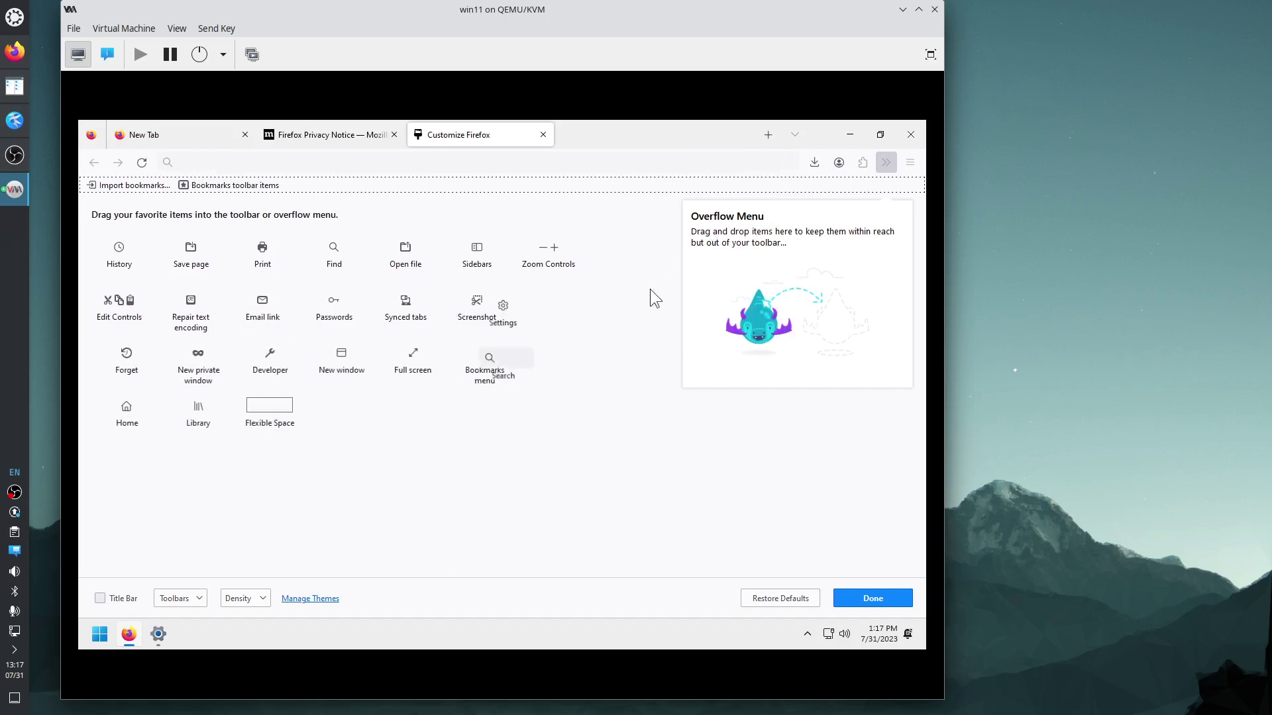
{"action": "left_click_drag", "start_coordinate": [838, 163], "coordinate": [633, 340]}
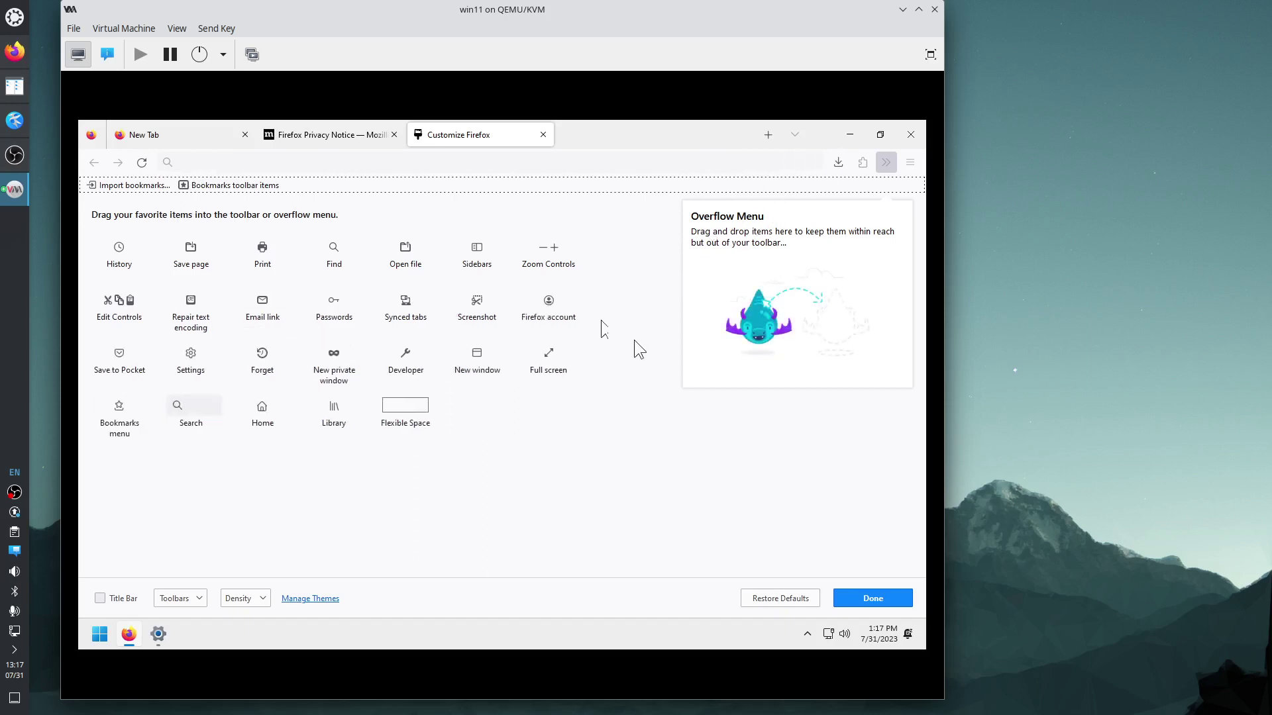
- Set the Bookmarks Toolbar to Never Show and finish customizing
{"action": "left_click", "coordinate": [190, 598]}
{"action": "mouse_move", "coordinate": [219, 578]}
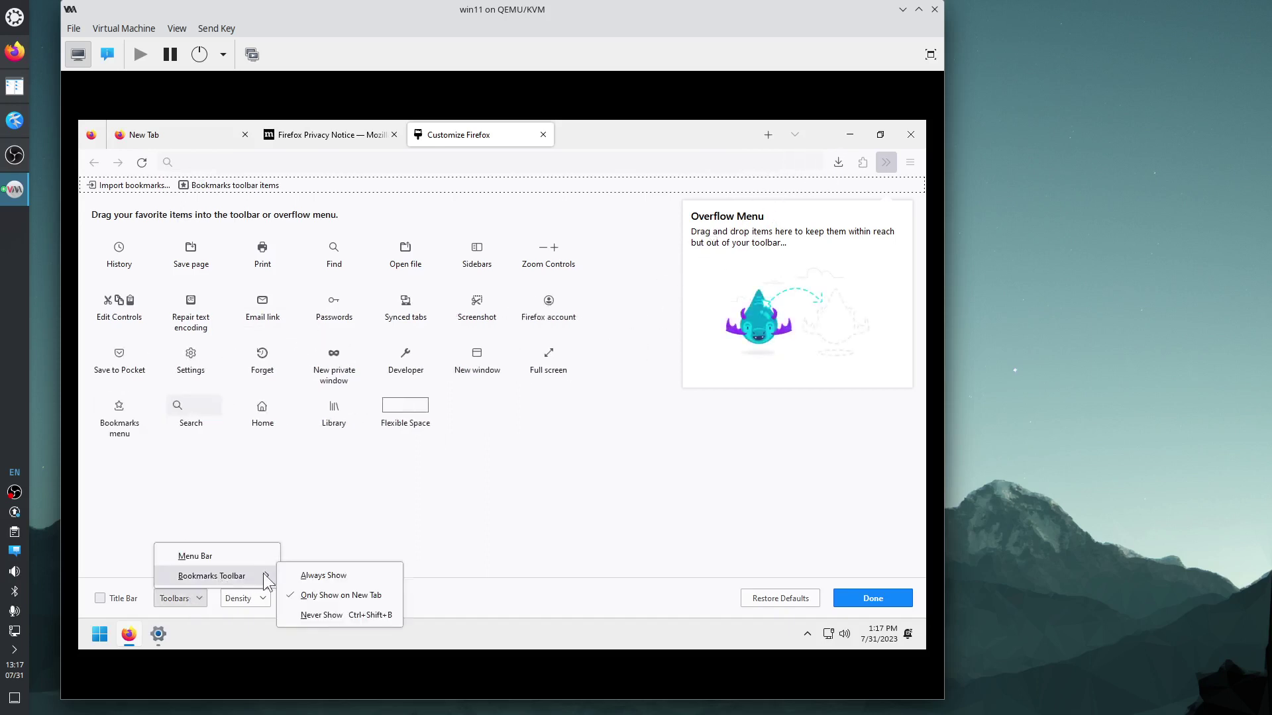
{"action": "left_click", "coordinate": [334, 613]}
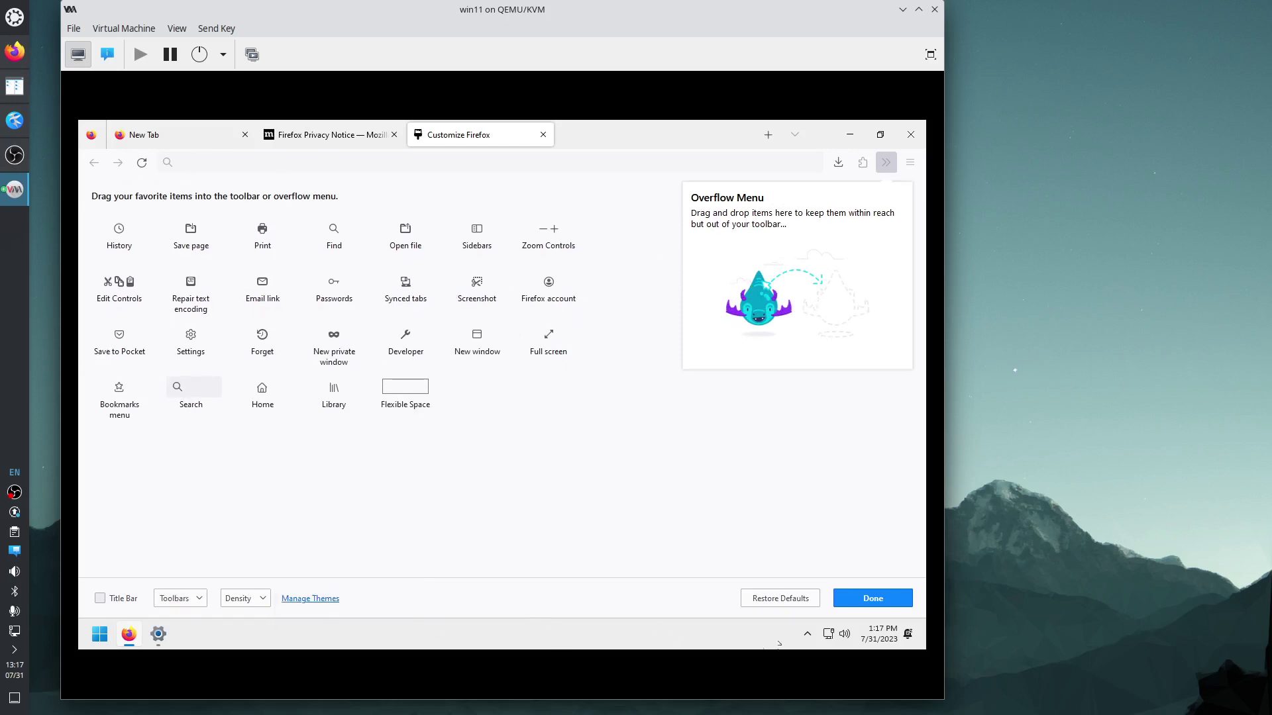
{"action": "left_click", "coordinate": [863, 599]}
- In Firefox settings, set both the homepage and new tabs to Blank Page
{"action": "left_click", "coordinate": [908, 163]}
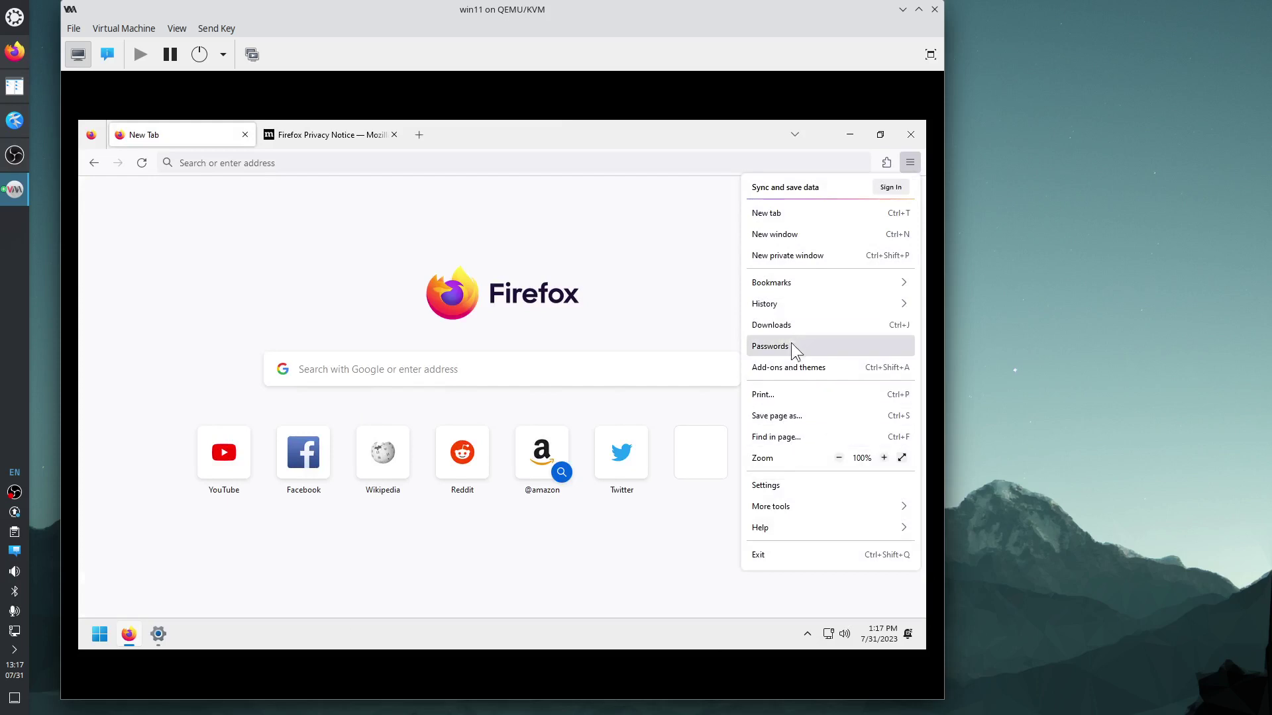
{"action": "left_click", "coordinate": [779, 487]}
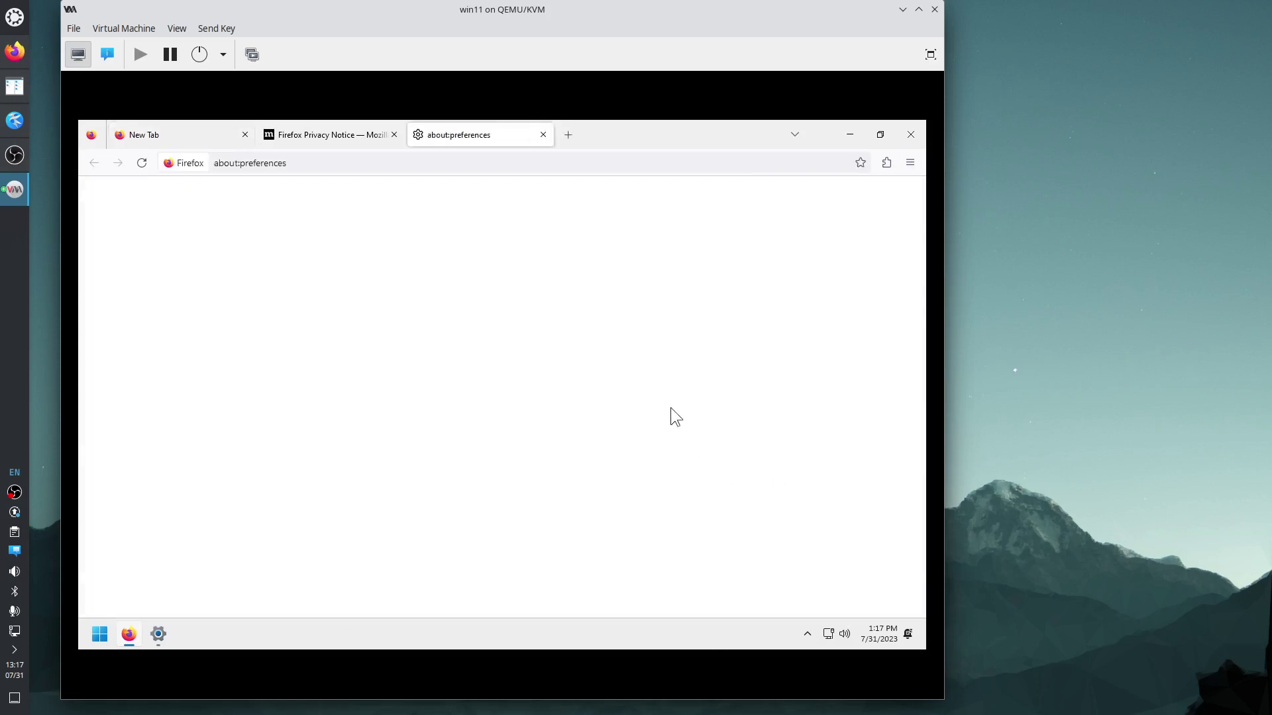
{"action": "type", "text": "tabs"}
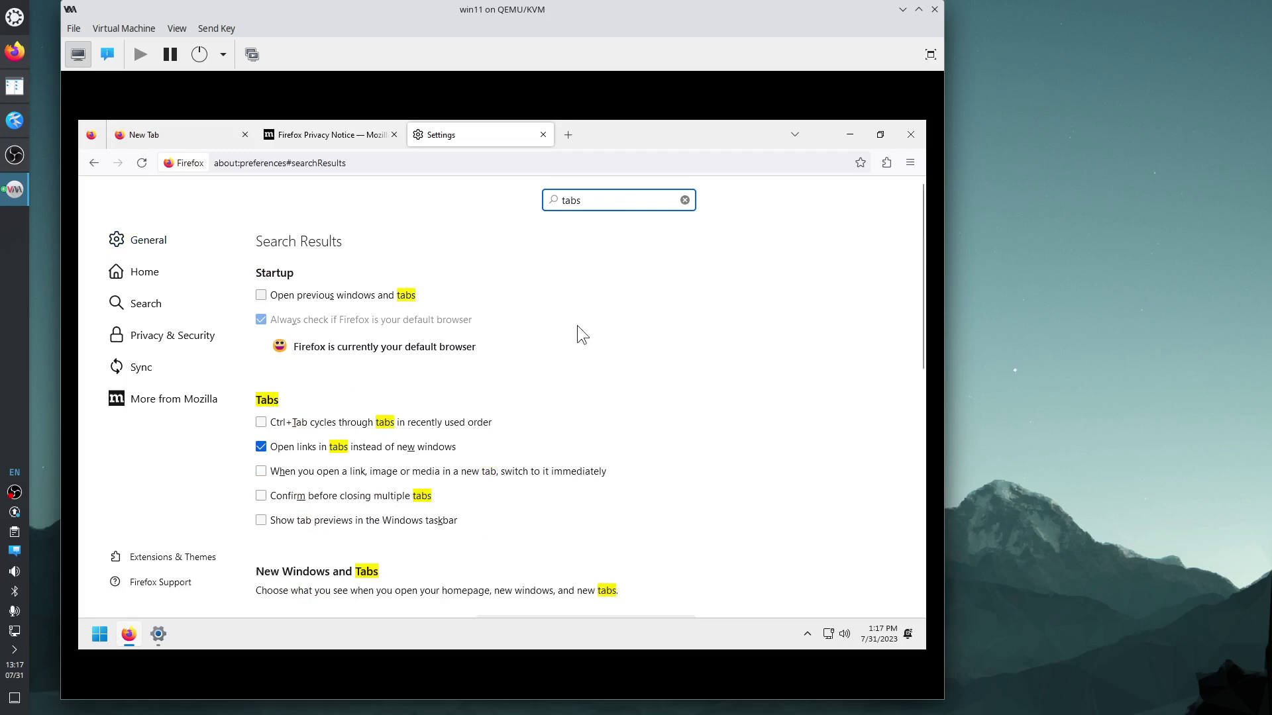
{"action": "scroll", "coordinate": [577, 326], "scroll_direction": "down", "scroll_amount": 10}
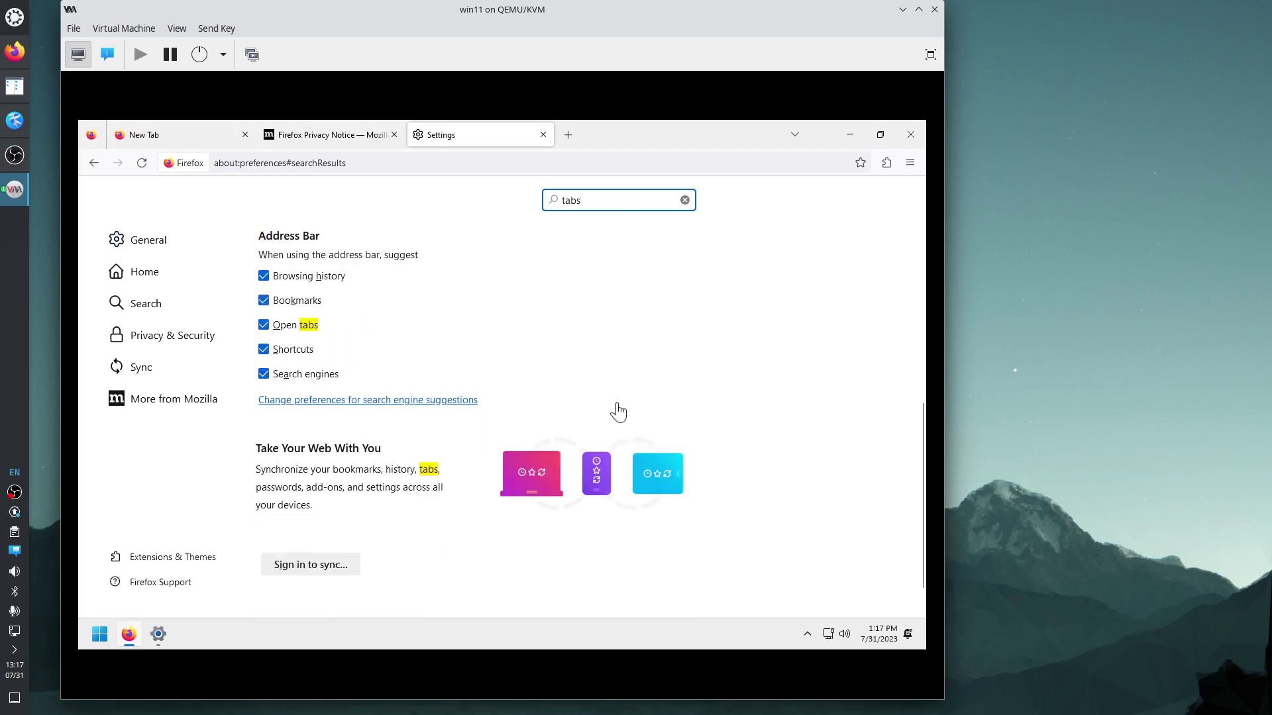
{"action": "scroll", "coordinate": [577, 358], "scroll_direction": "up", "scroll_amount": 4}
{"action": "left_click", "coordinate": [577, 391]}
{"action": "left_click", "coordinate": [568, 443]}
{"action": "left_click", "coordinate": [567, 419]}
{"action": "left_click", "coordinate": [551, 458]}
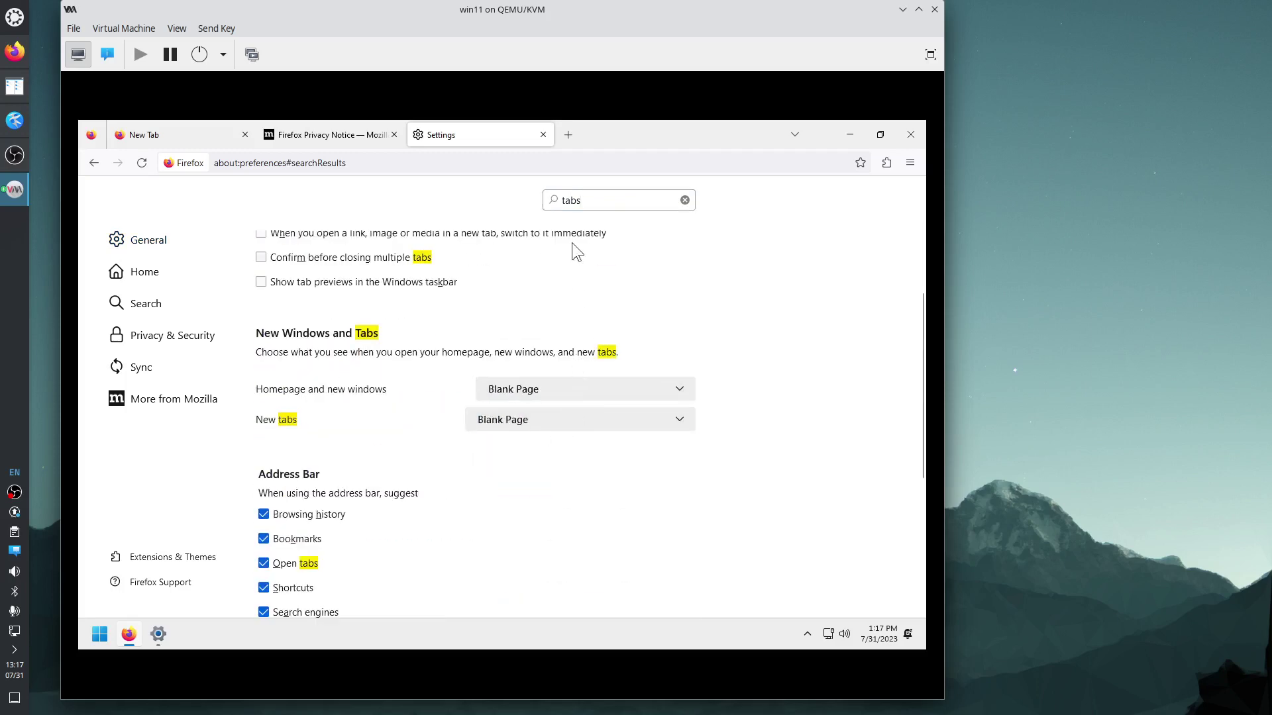
- Enable always asking where to save downloads, then close Firefox
{"action": "left_click_drag", "start_coordinate": [603, 203], "coordinate": [555, 202]}
{"action": "type", "text": "down"}
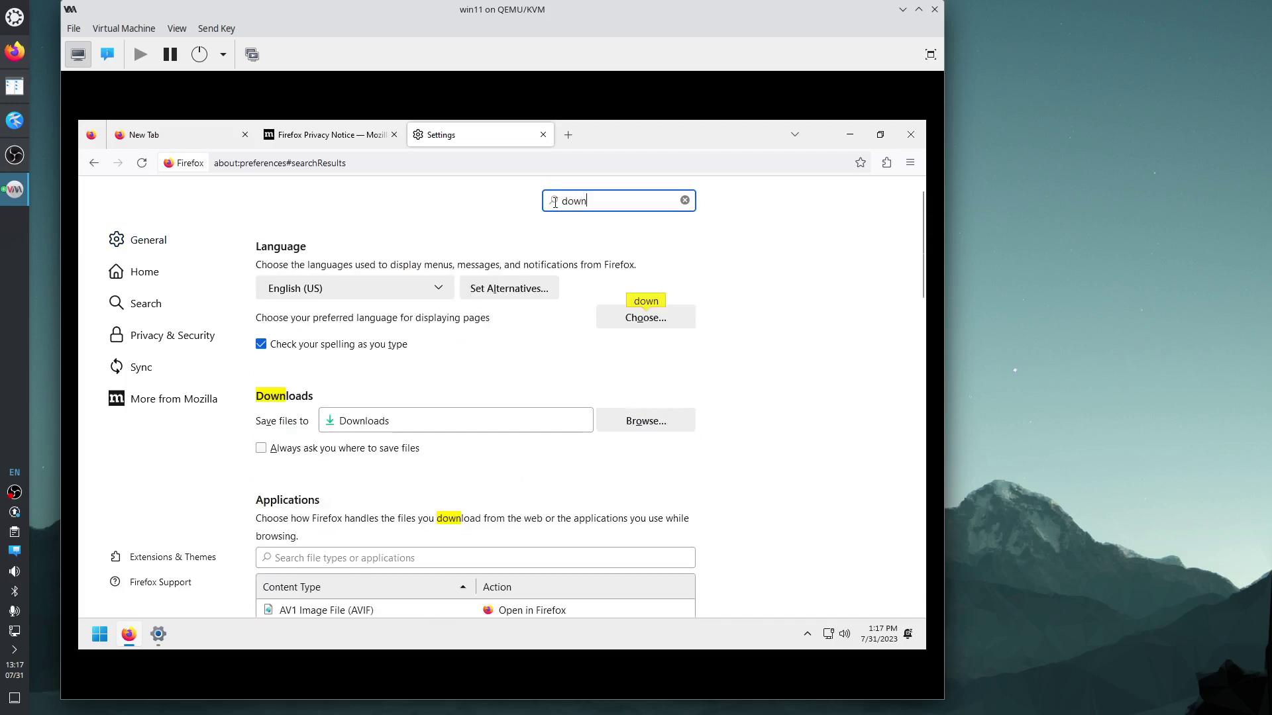
{"action": "left_click", "coordinate": [334, 449]}
{"action": "left_click", "coordinate": [911, 135]}
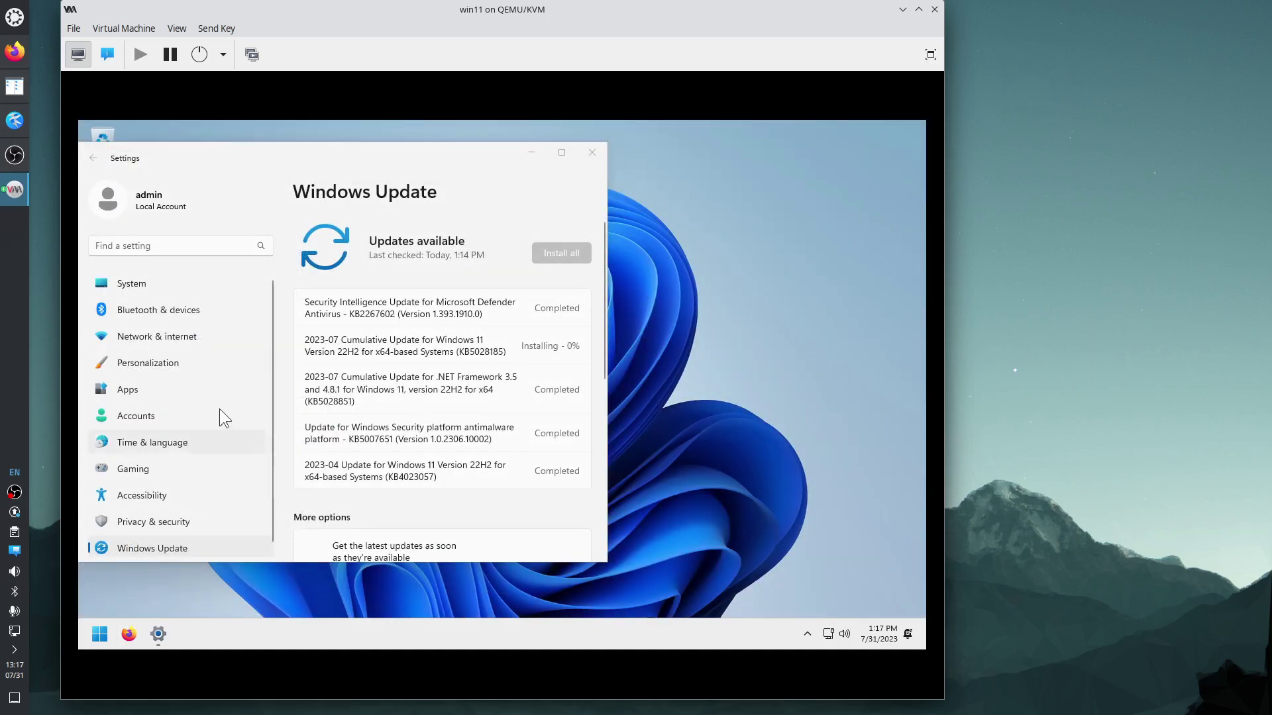
- Show System > About in guest Settings, scrolled to Windows specifications (Windows 11 Pro 22H2)
{"action": "right_click", "coordinate": [104, 630]}
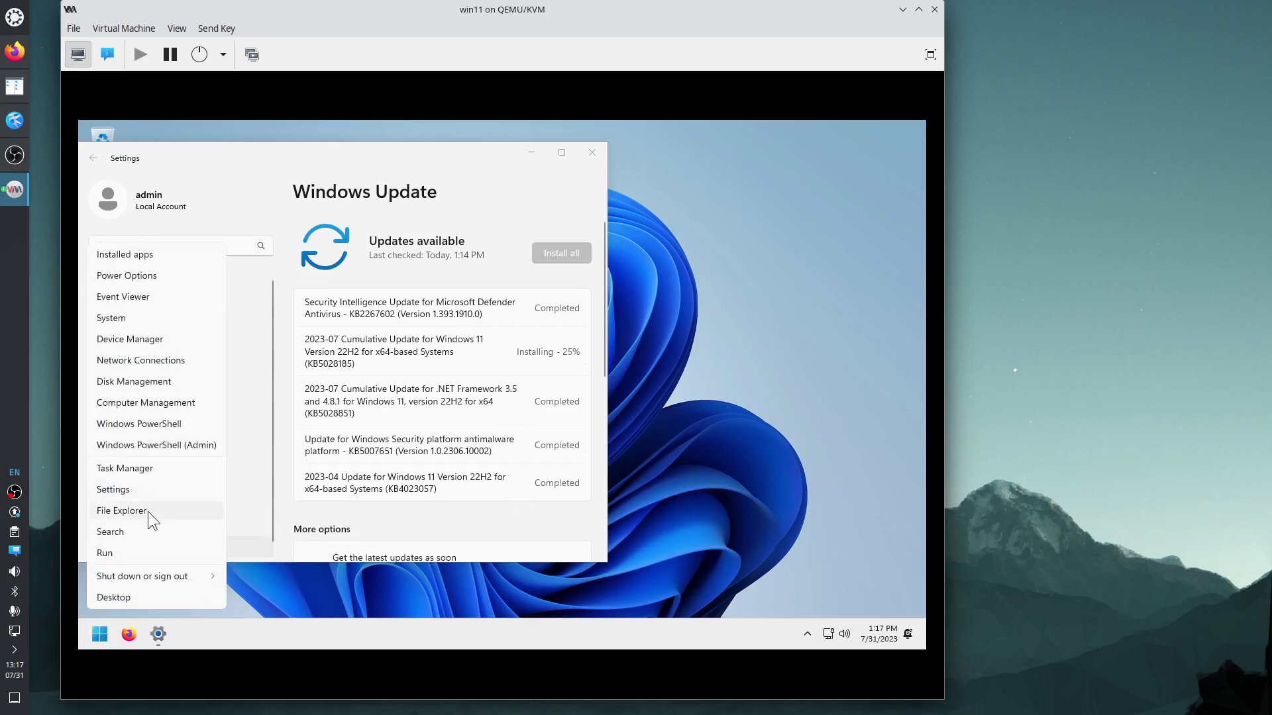
{"action": "left_click", "coordinate": [141, 323]}
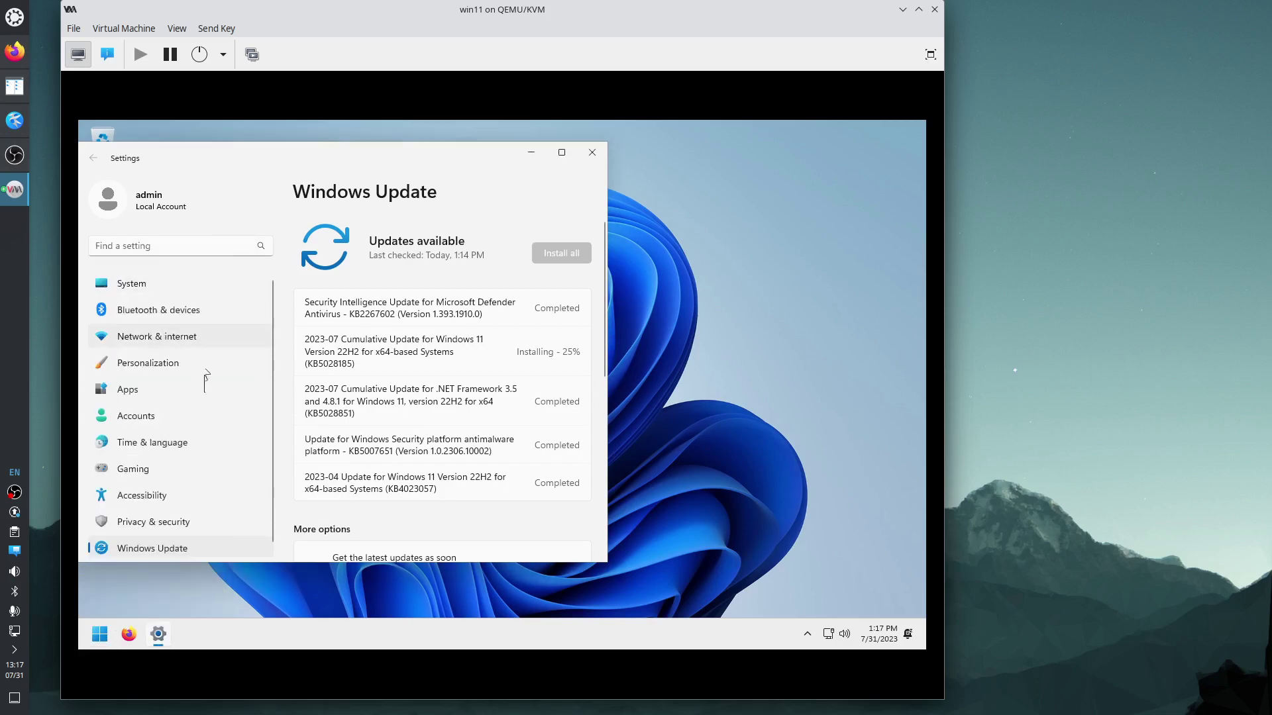
{"action": "scroll", "coordinate": [453, 387], "scroll_direction": "down", "scroll_amount": 4}
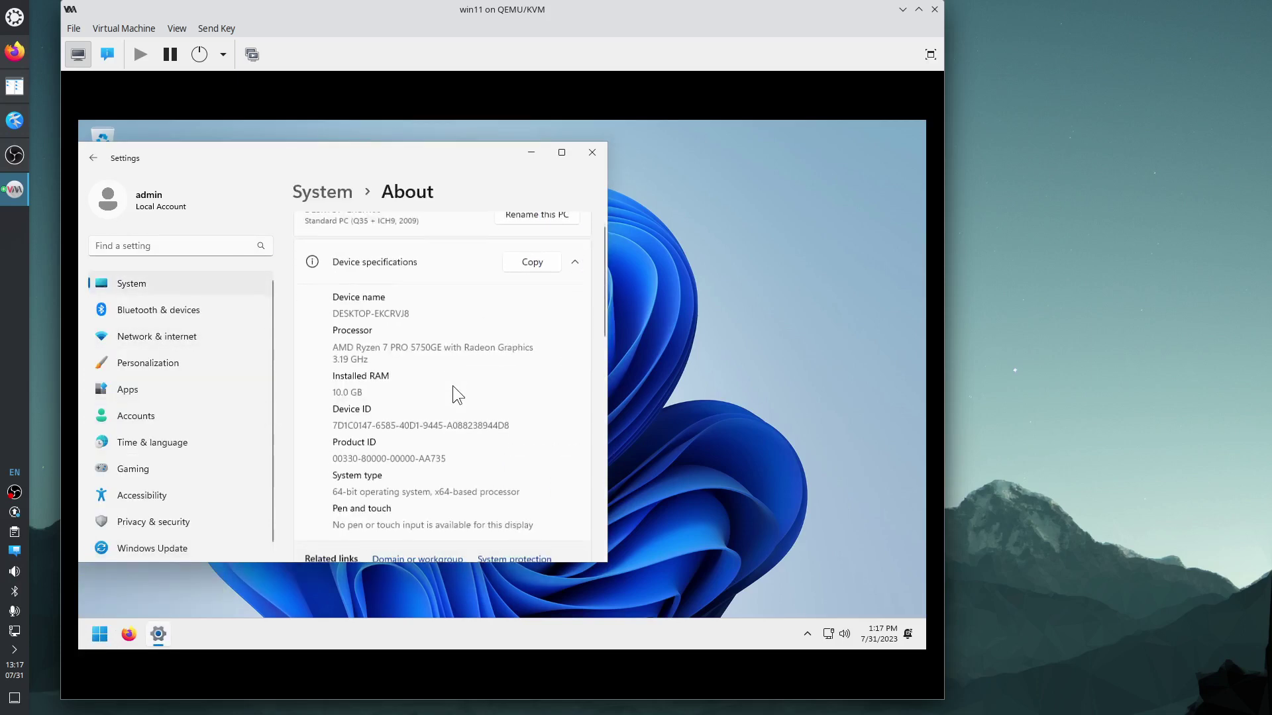
{"action": "scroll", "coordinate": [468, 416], "scroll_direction": "down", "scroll_amount": 3}
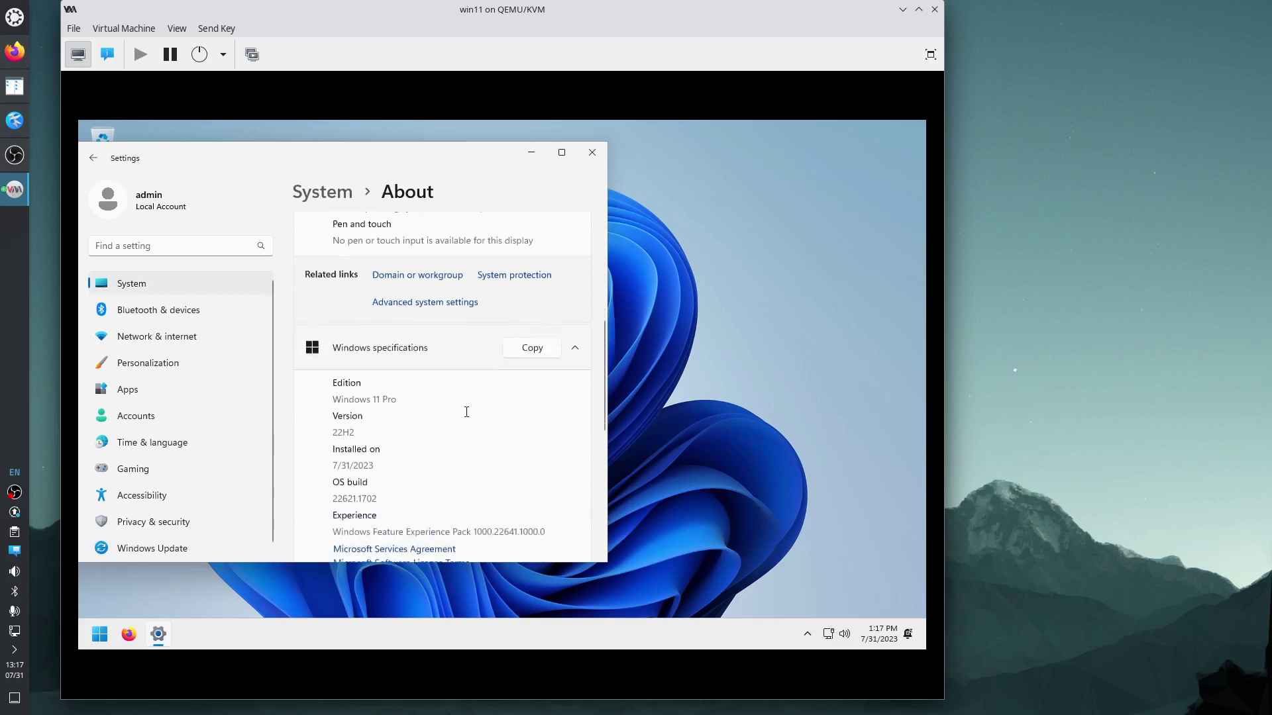
- In System Properties > Remote, allow remote connections with Network Level Authentication and apply
{"action": "left_click", "coordinate": [442, 244]}
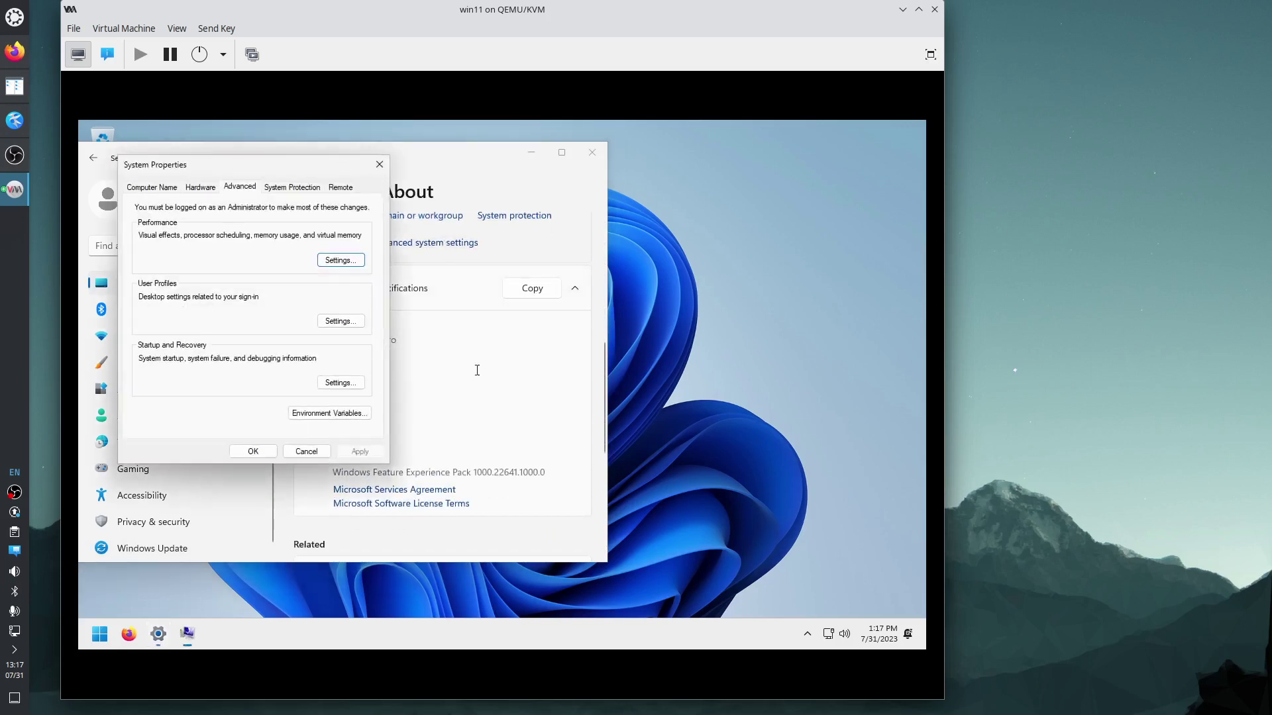
{"action": "left_click", "coordinate": [340, 188]}
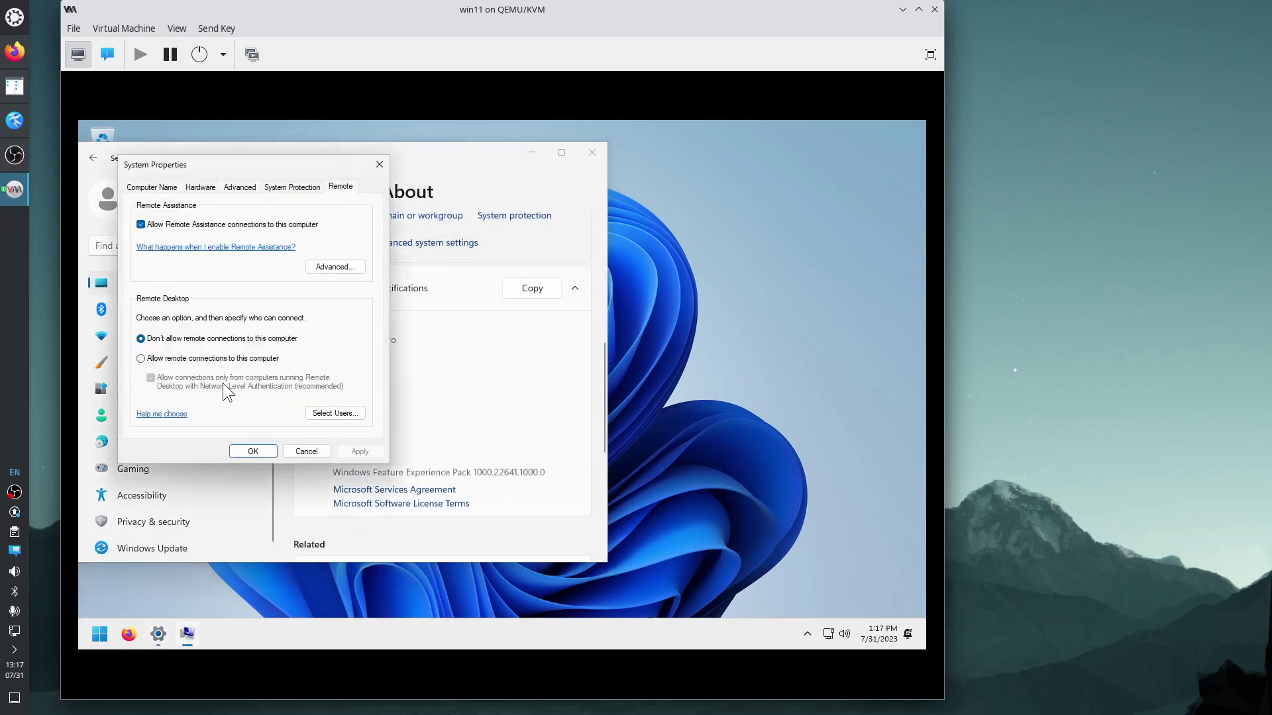
{"action": "left_click", "coordinate": [201, 360]}
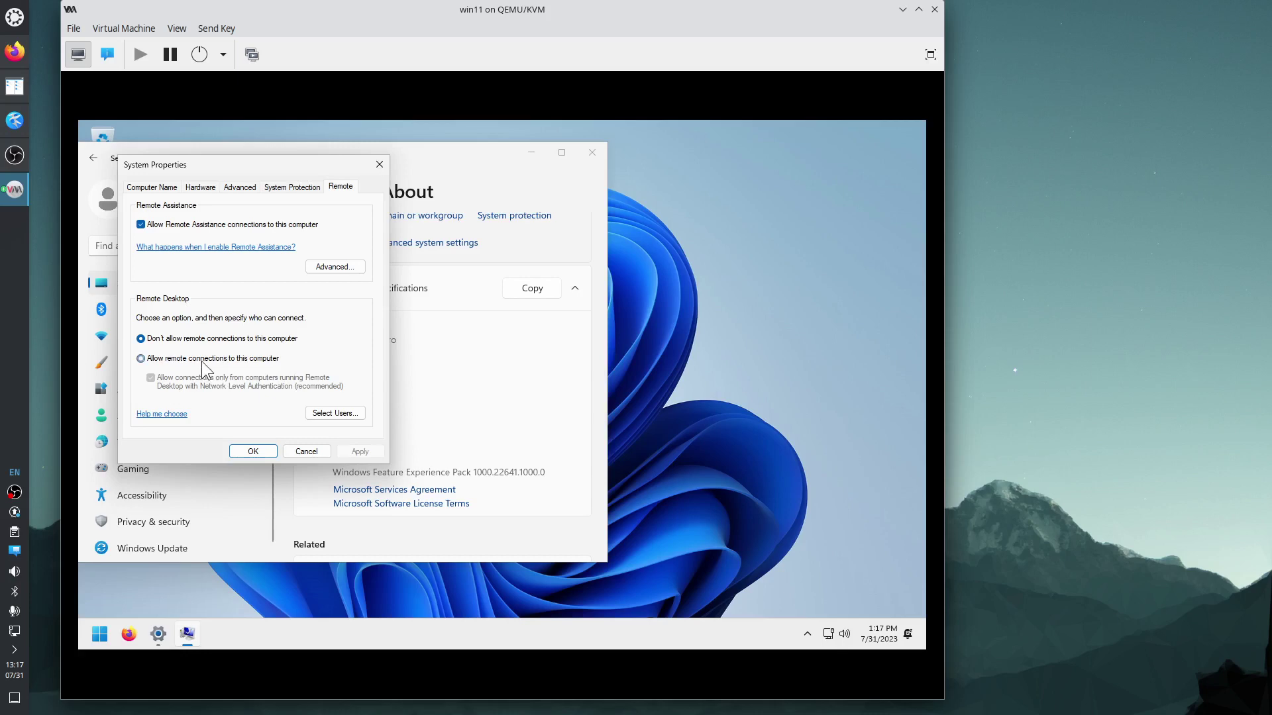
{"action": "left_click", "coordinate": [334, 414]}
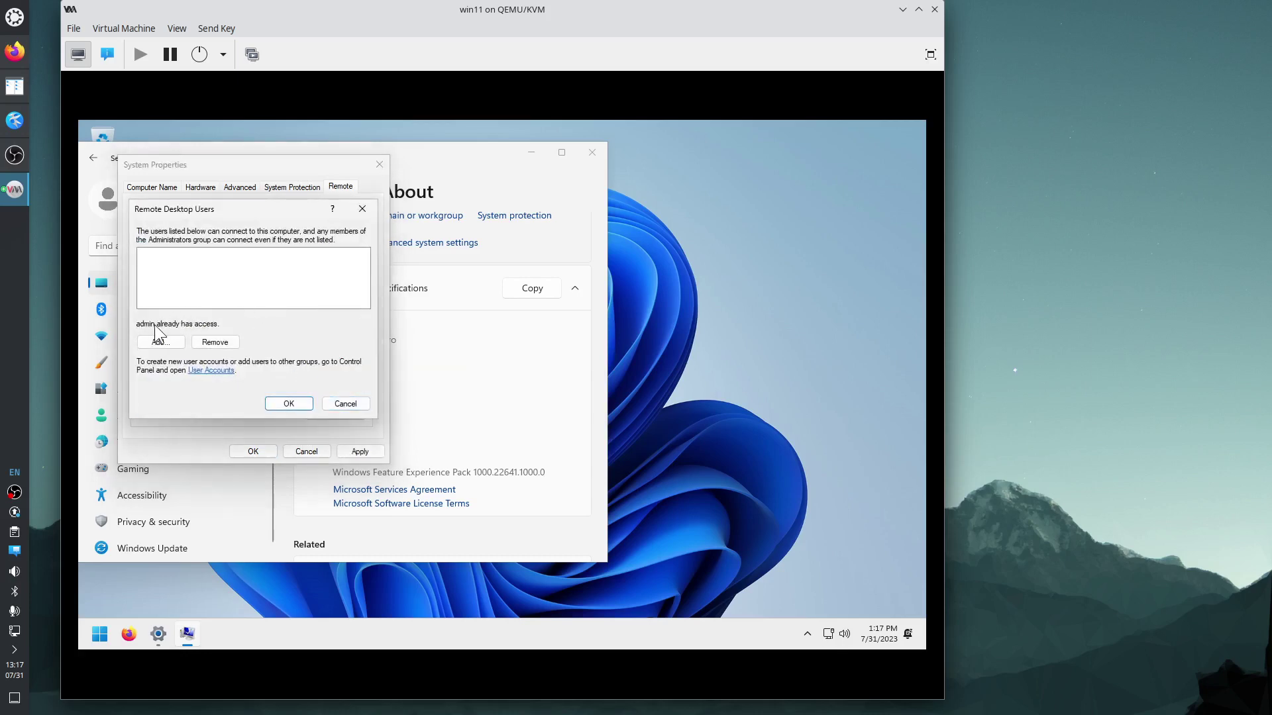
{"action": "left_click", "coordinate": [362, 209]}
{"action": "left_click", "coordinate": [358, 451]}
{"action": "left_click", "coordinate": [250, 450]}
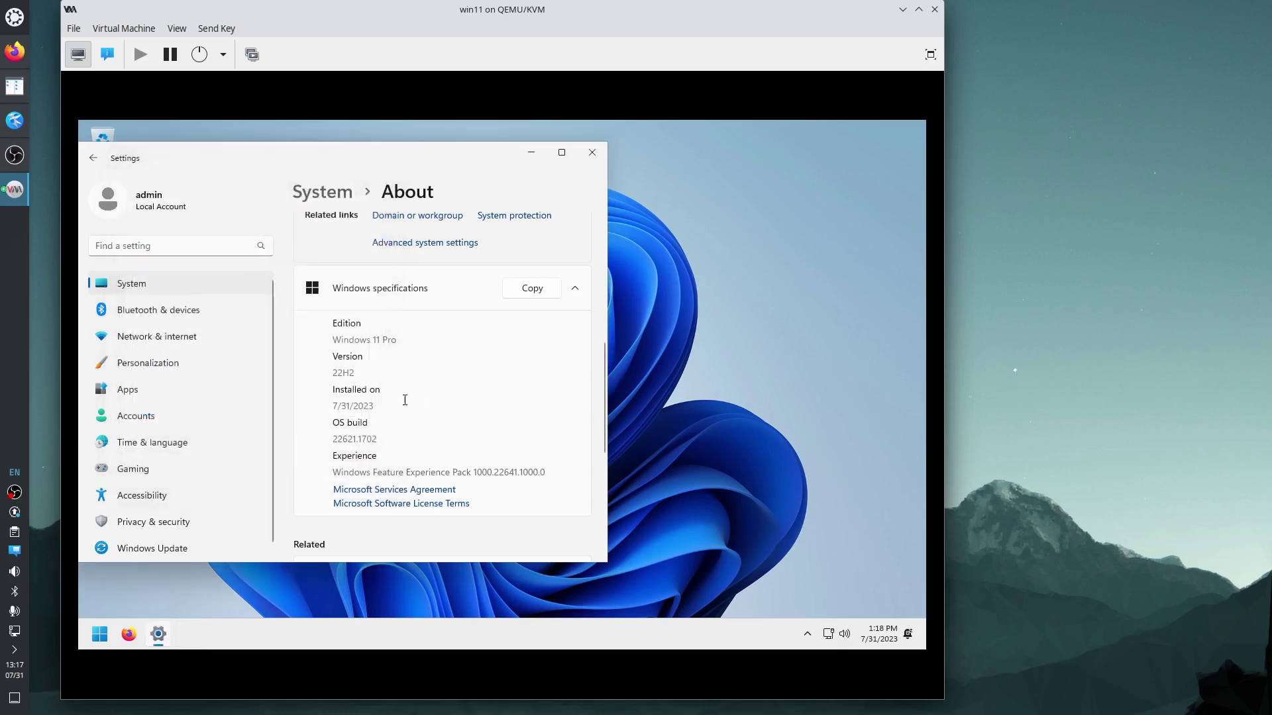
{"action": "scroll", "coordinate": [400, 424], "scroll_direction": "up", "scroll_amount": 5}
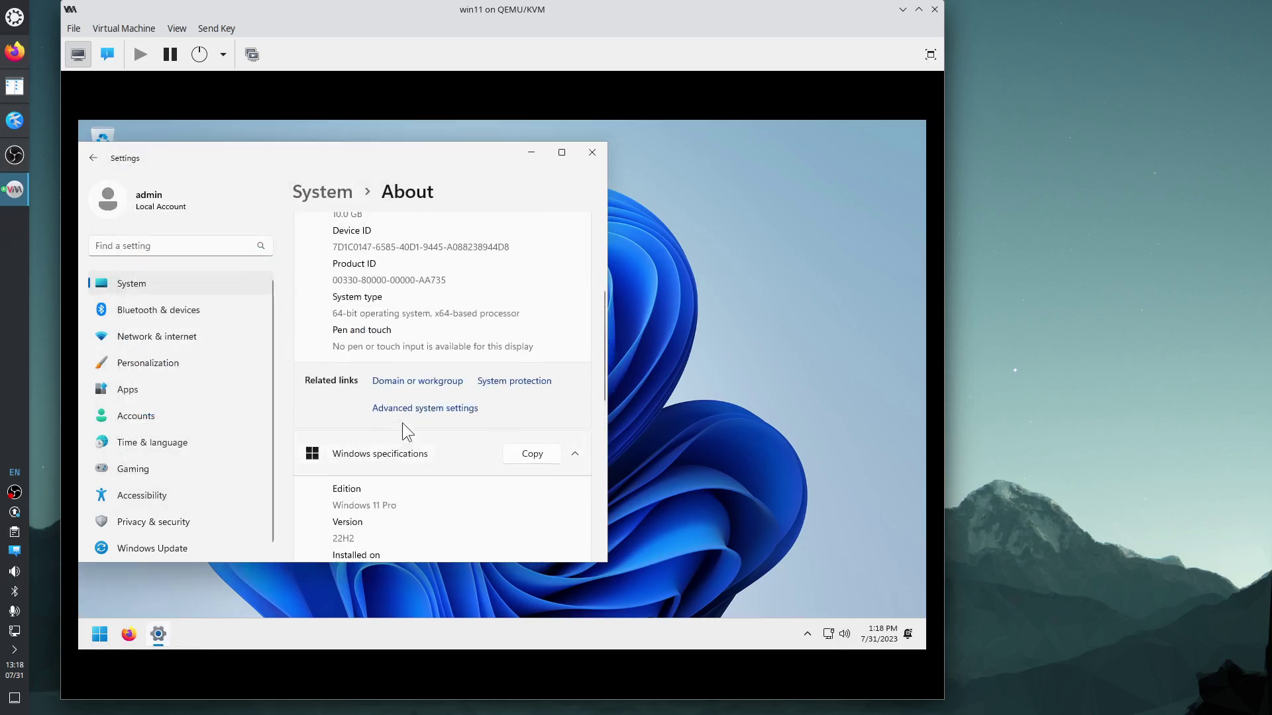
- Launch Command Prompt via Start search 'cmd' and run ipconfig /all
{"action": "left_click", "coordinate": [99, 636]}
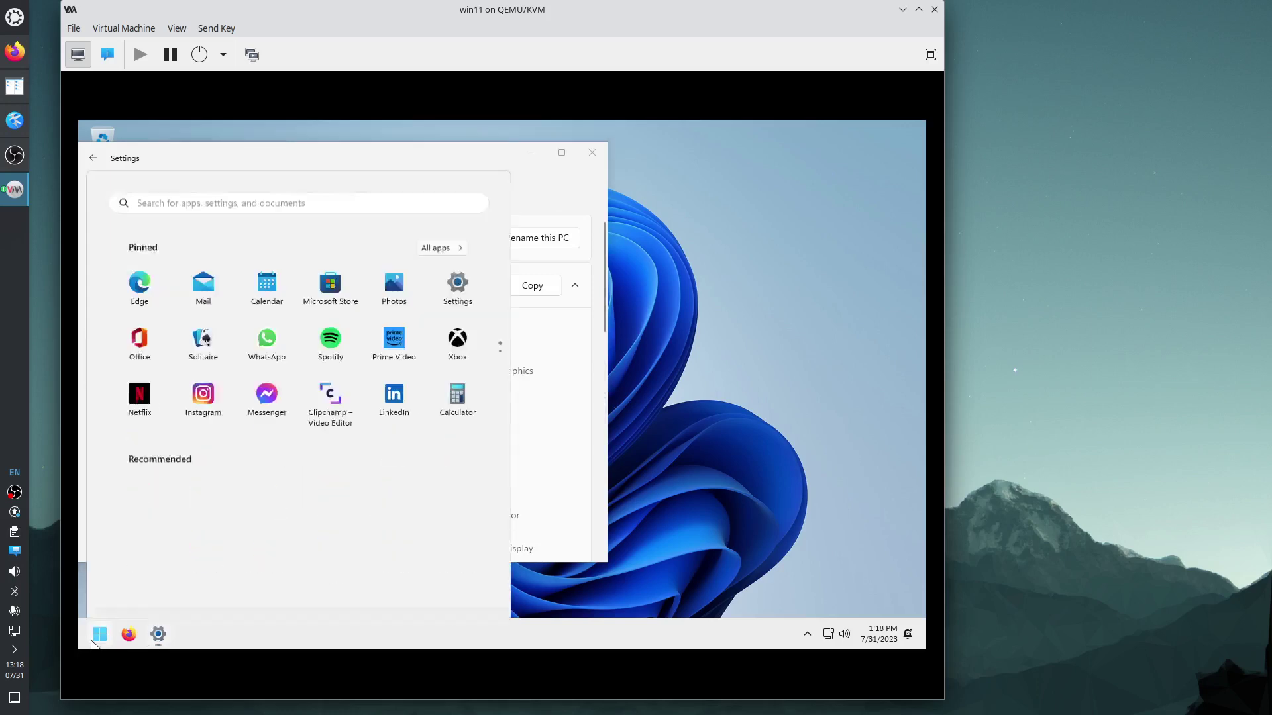
{"action": "type", "text": "cm"}
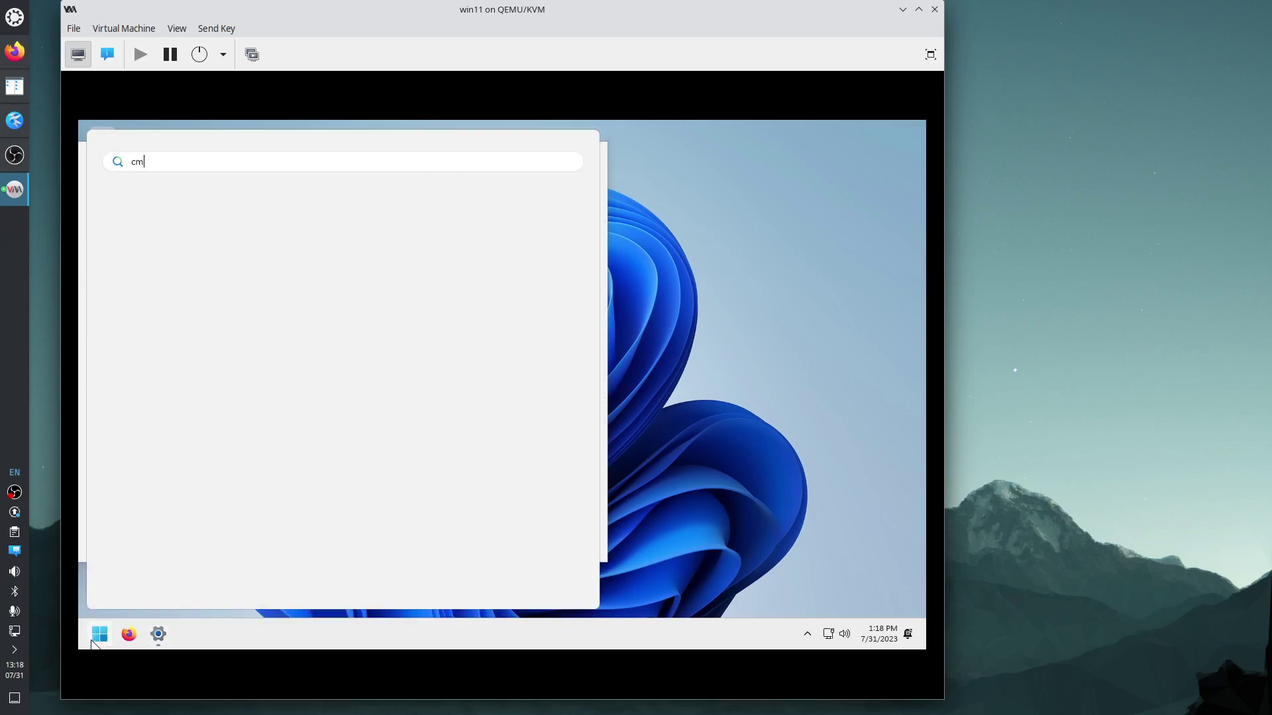
{"action": "type", "text": "d"}
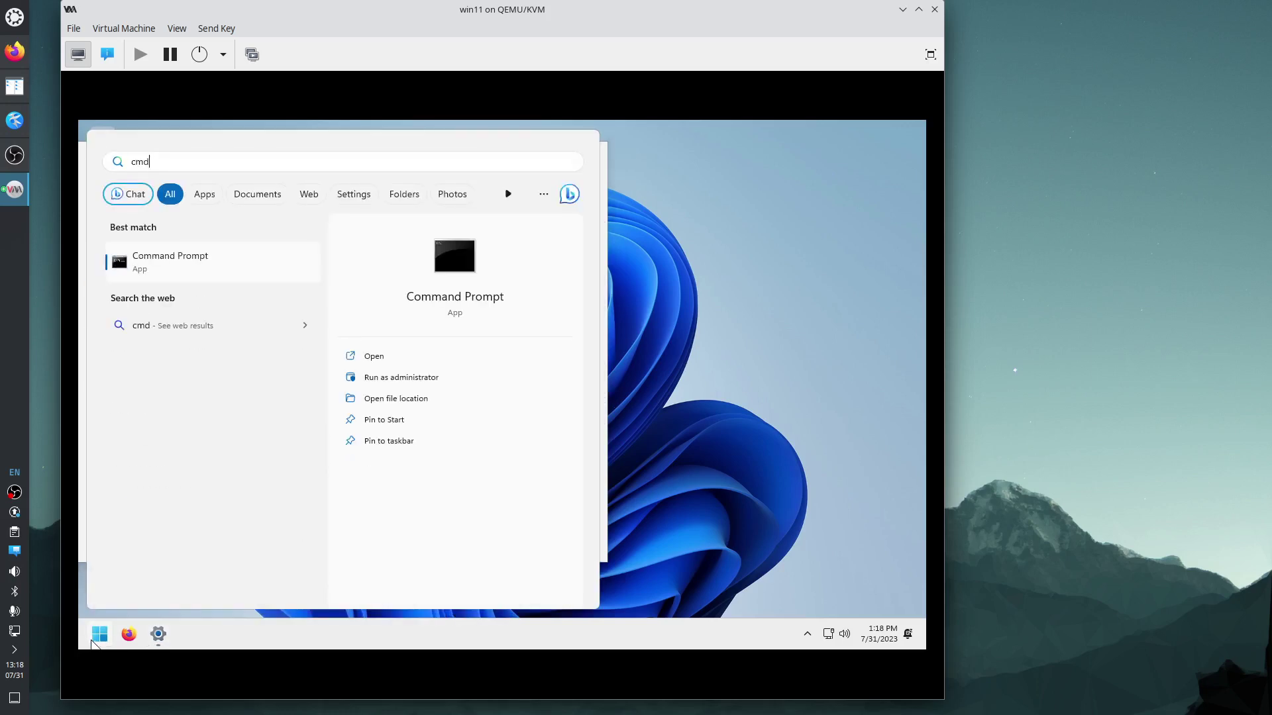
{"action": "key", "text": "Return"}
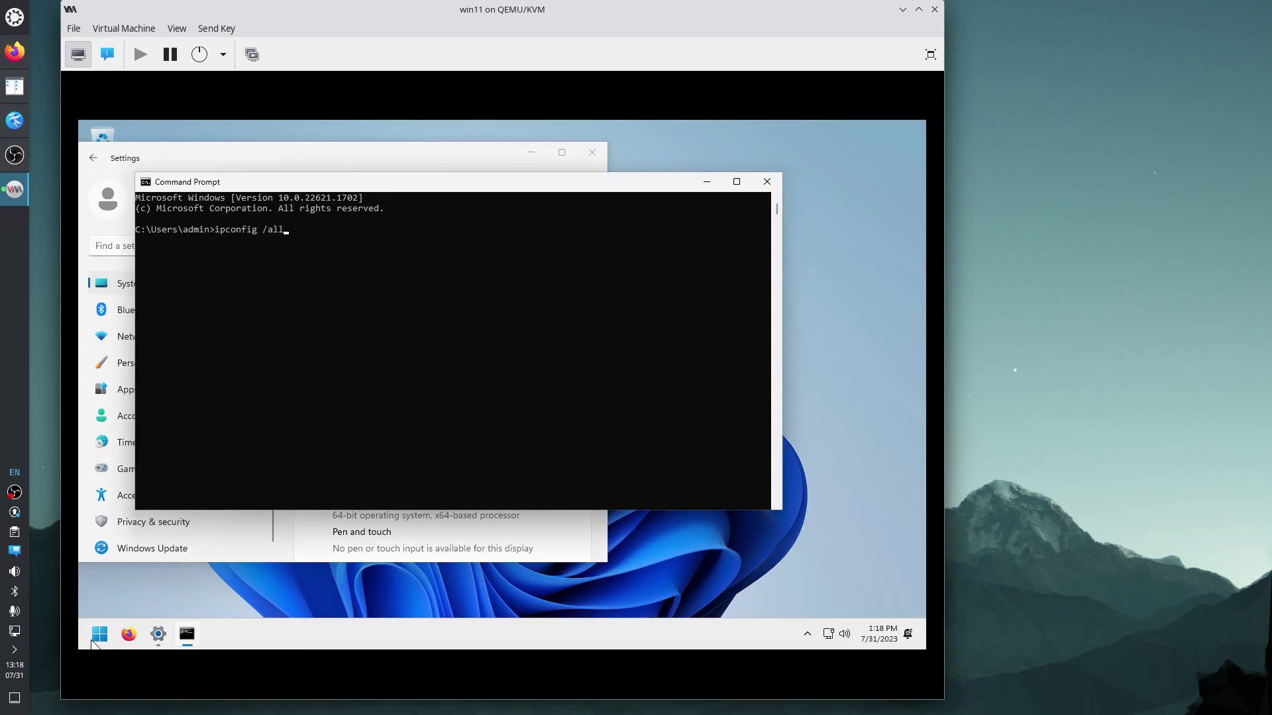
{"action": "type", "text": "ipconfig /all"}
{"action": "key", "text": "Return"}
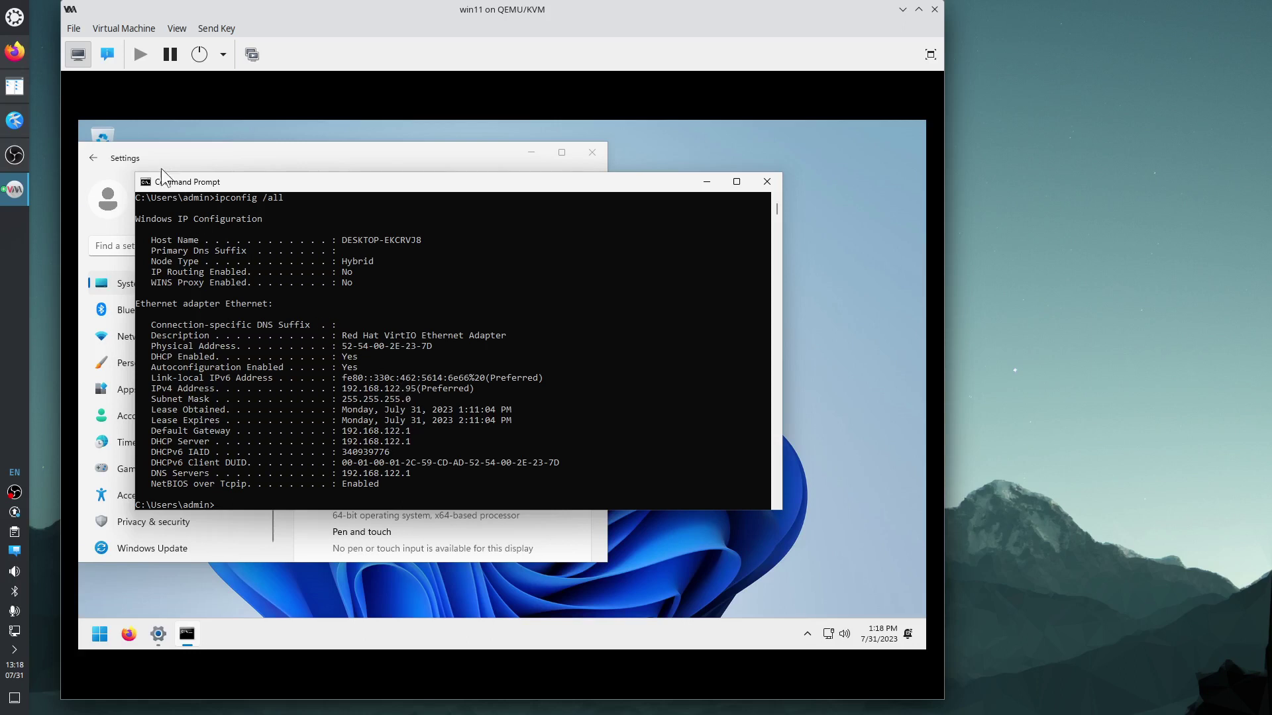
- Open Konsole at the screen's bottom-right and run xfreerdp --help
{"action": "left_click", "coordinate": [16, 19]}
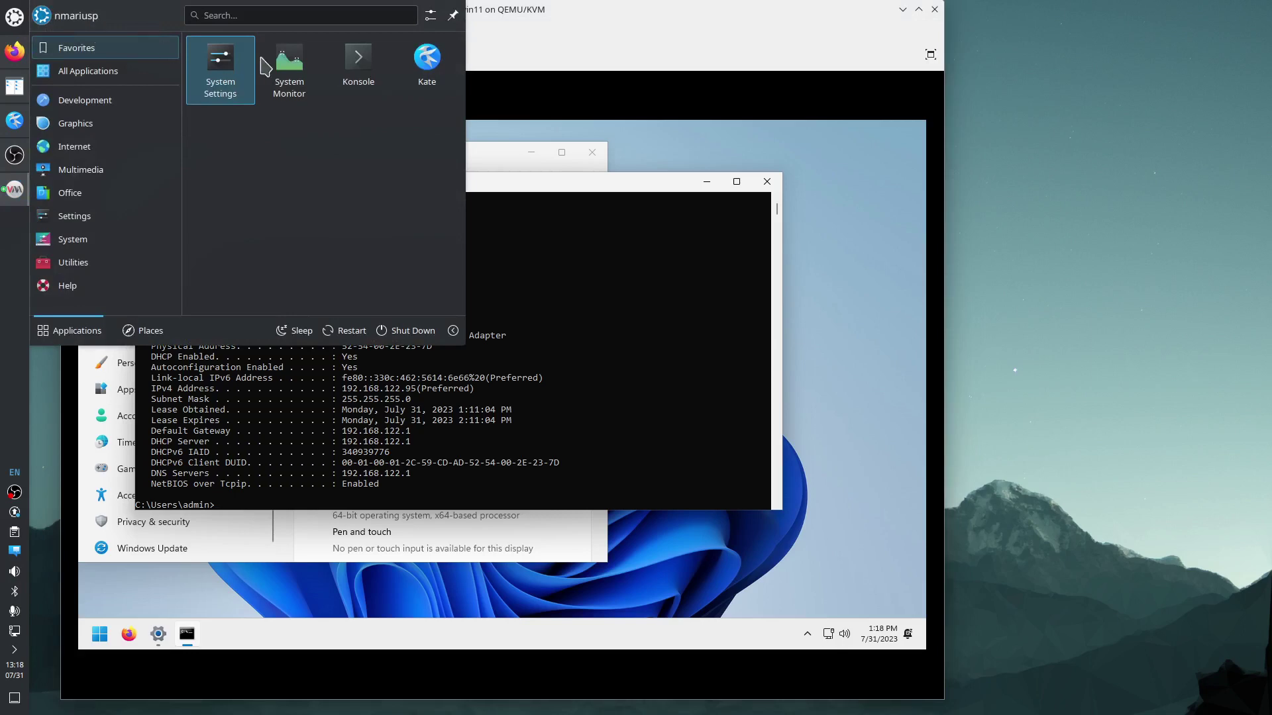
{"action": "left_click", "coordinate": [357, 74]}
{"action": "left_click_drag", "start_coordinate": [435, 291], "coordinate": [1268, 712]}
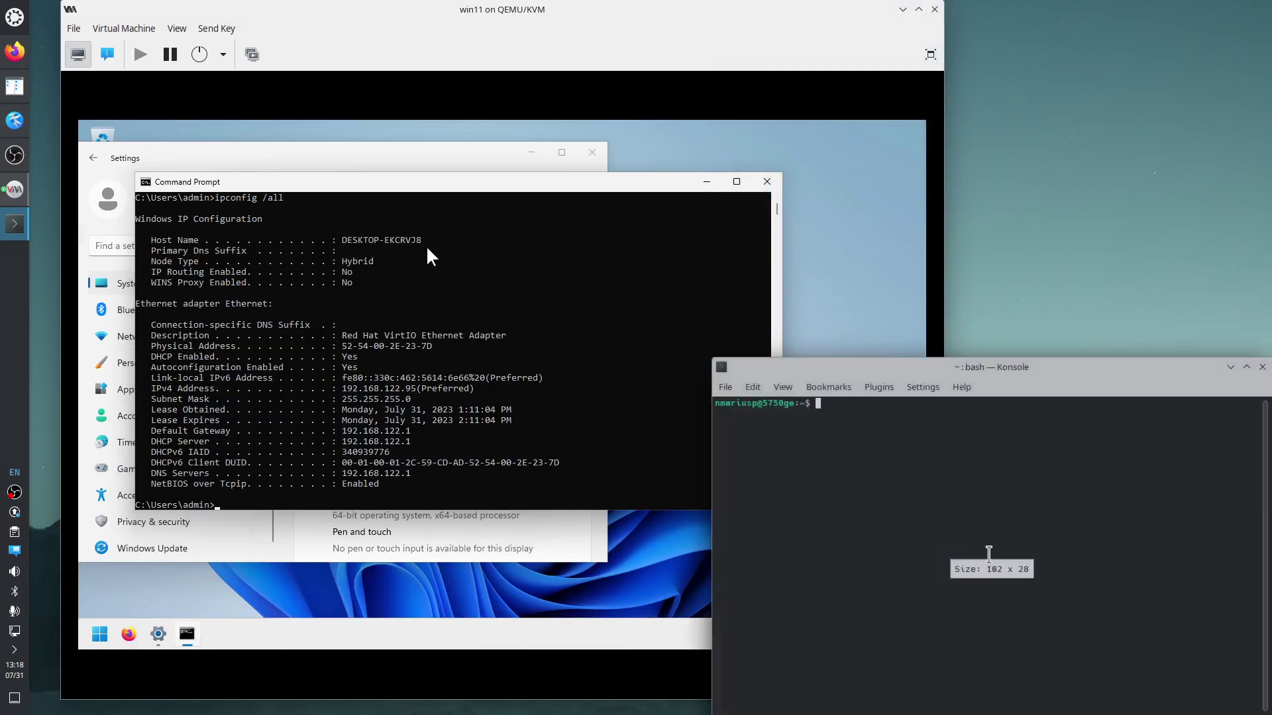
{"action": "type", "text": "xfreerdp "}
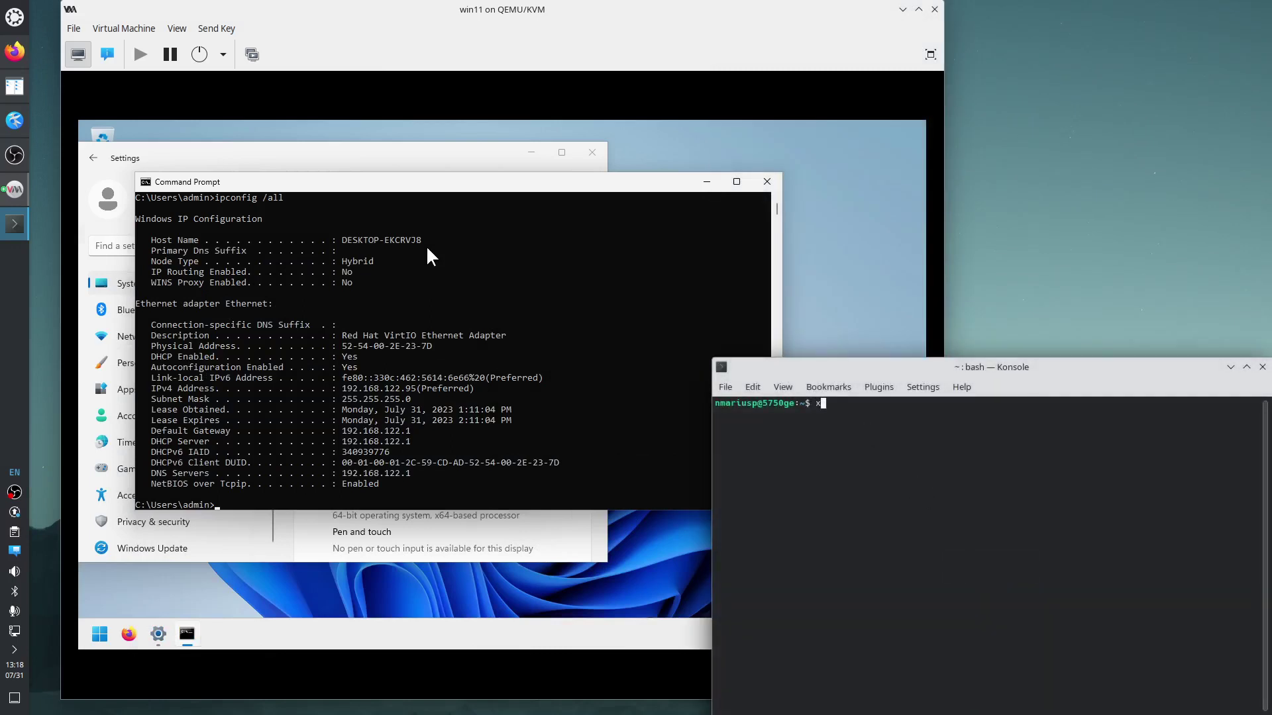
{"action": "type", "text": "--help"}
{"action": "key", "text": "Return"}
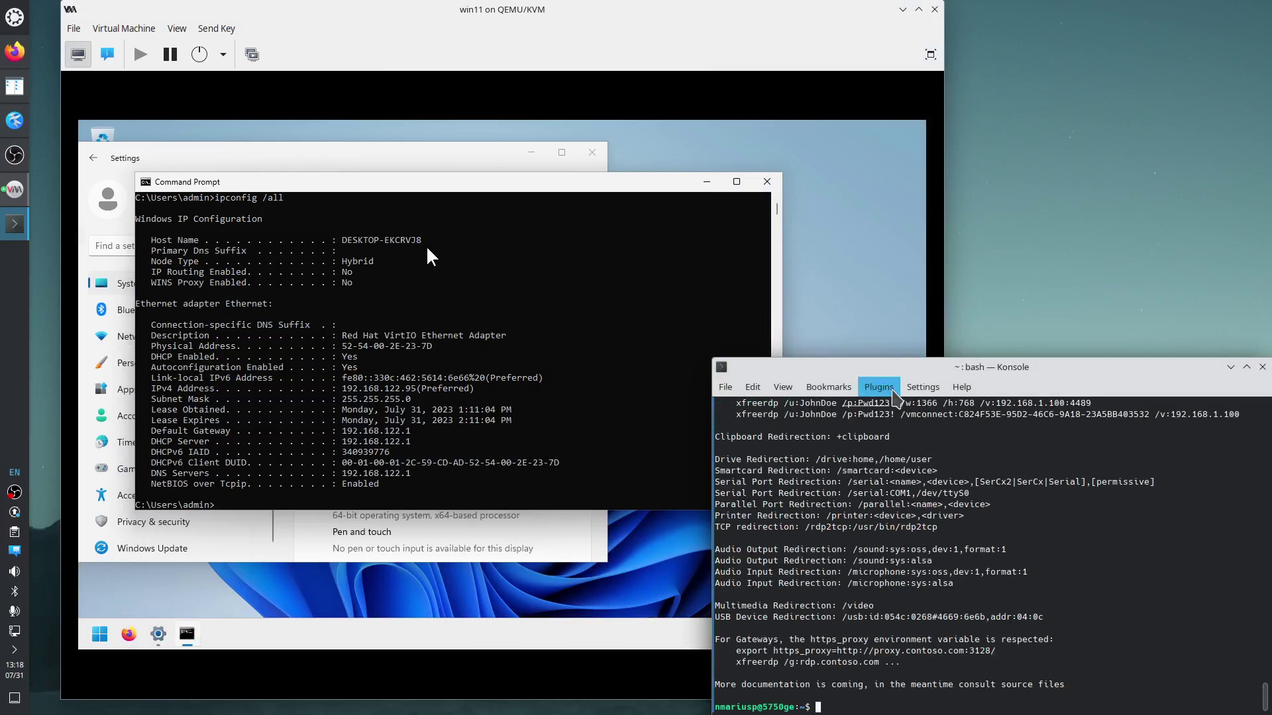
- Paste an xfreerdp example command from Konsole's help into a new untitled Kate document
{"action": "left_click", "coordinate": [15, 120]}
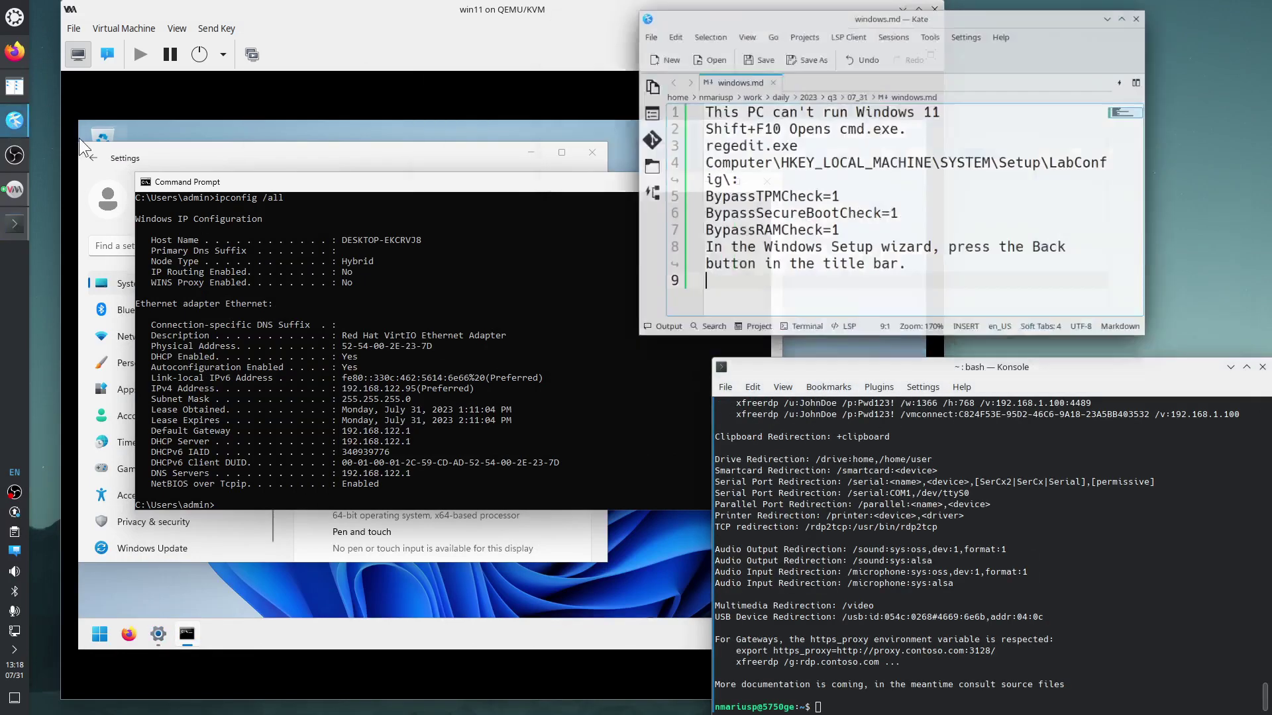
{"action": "left_click", "coordinate": [755, 54]}
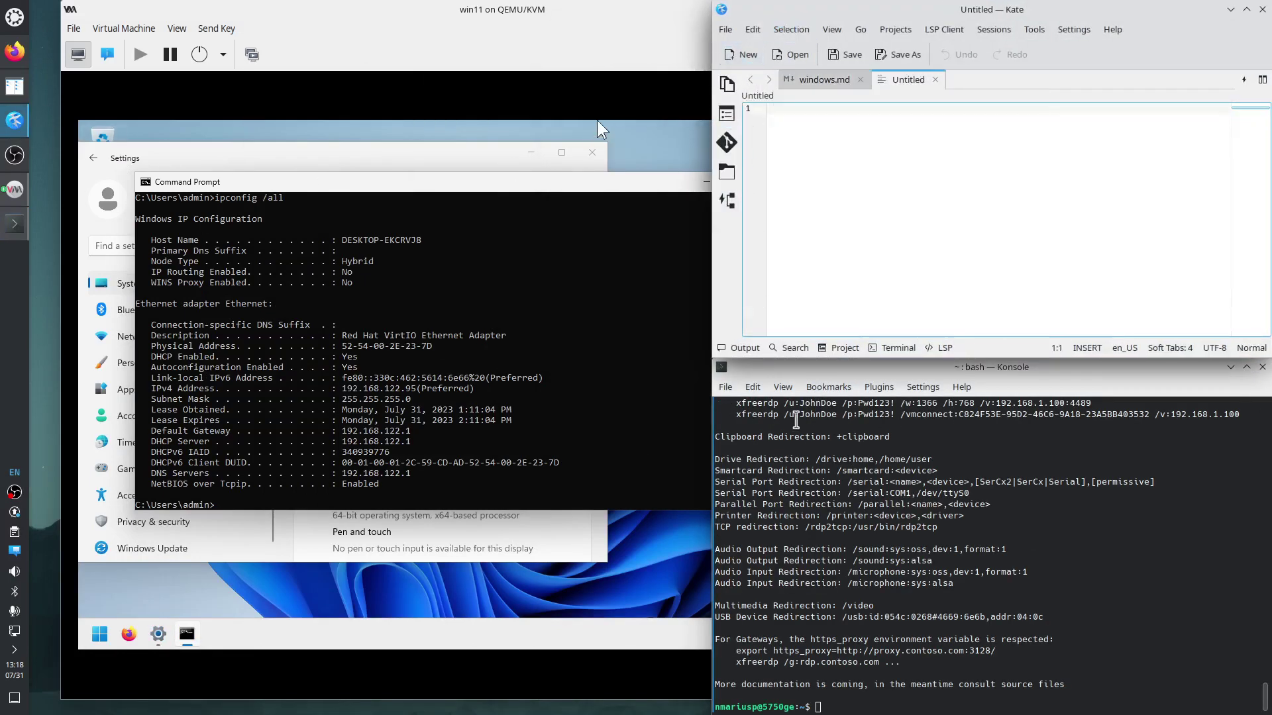
{"action": "left_click", "coordinate": [855, 517]}
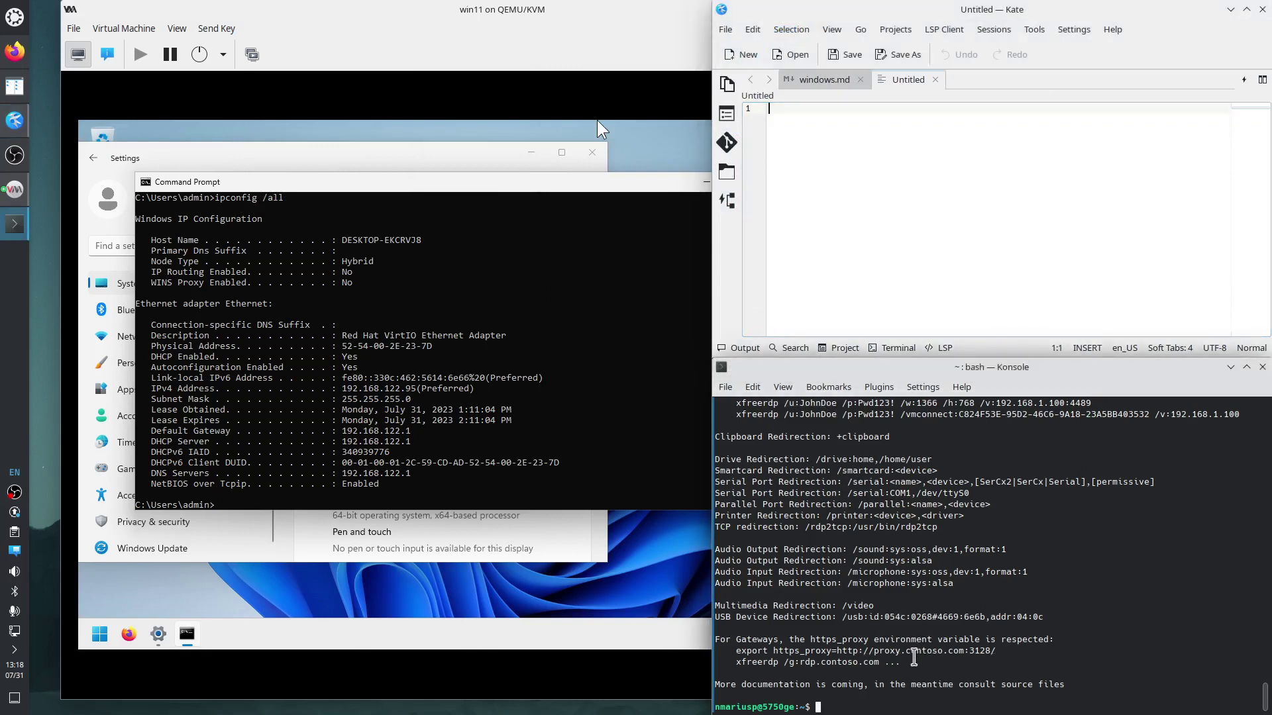
{"action": "scroll", "coordinate": [906, 588], "scroll_direction": "up", "scroll_amount": 2}
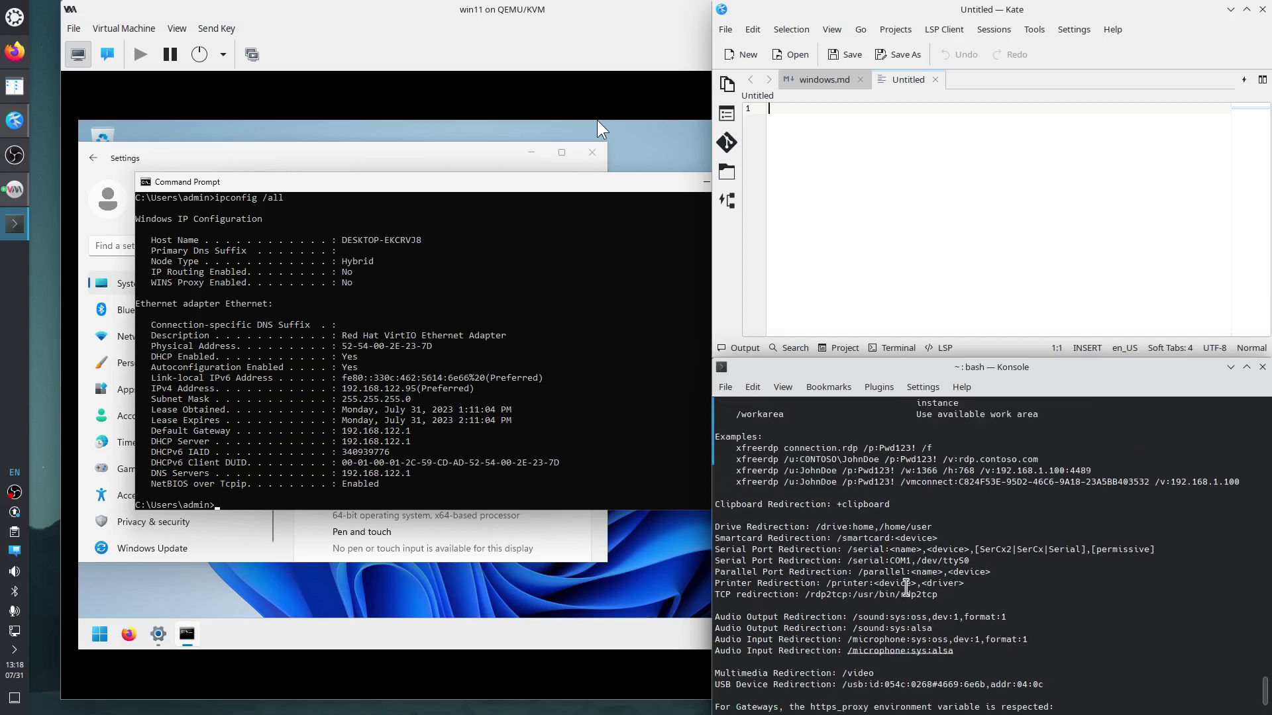
{"action": "left_click_drag", "start_coordinate": [735, 470], "coordinate": [1093, 467]}
{"action": "right_click", "coordinate": [1093, 467]}
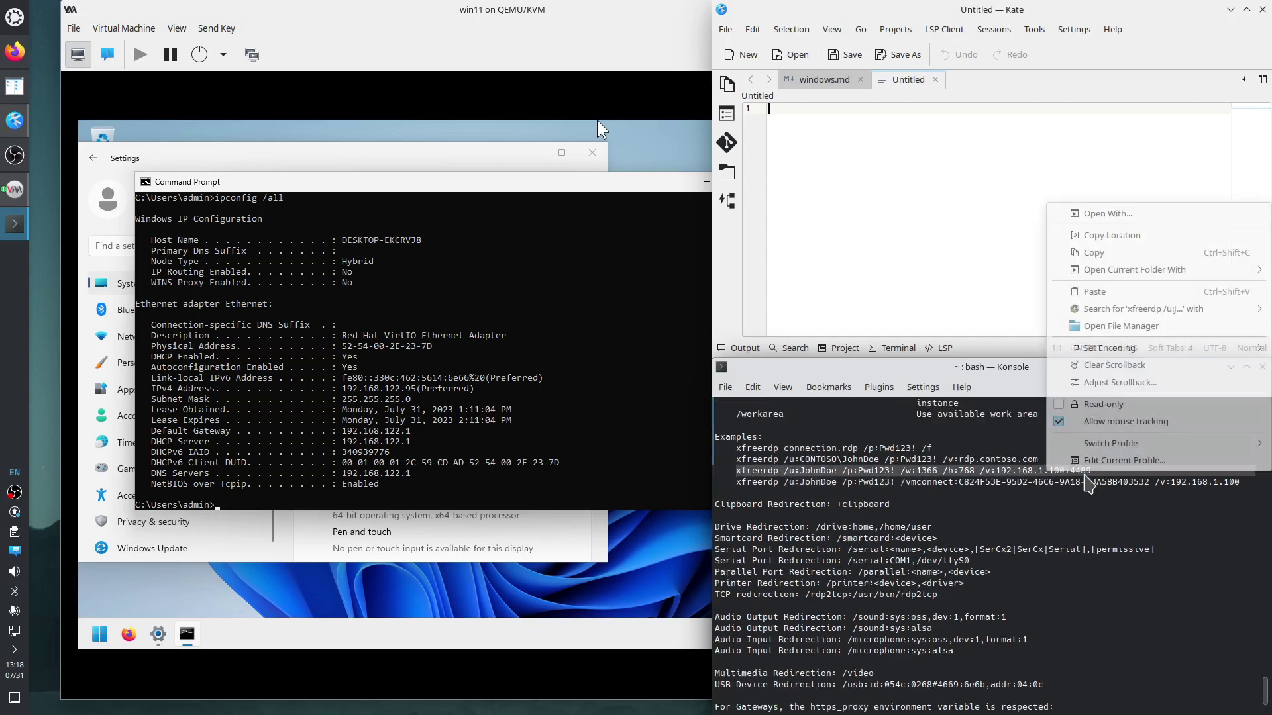
{"action": "left_click", "coordinate": [1101, 252]}
{"action": "left_click", "coordinate": [889, 190]}
{"action": "key", "text": "ctrl+v"}
- Change the command's user to admin and the address to 192.168.122.95
{"action": "double_click", "coordinate": [853, 108]}
{"action": "type", "text": "admin"}
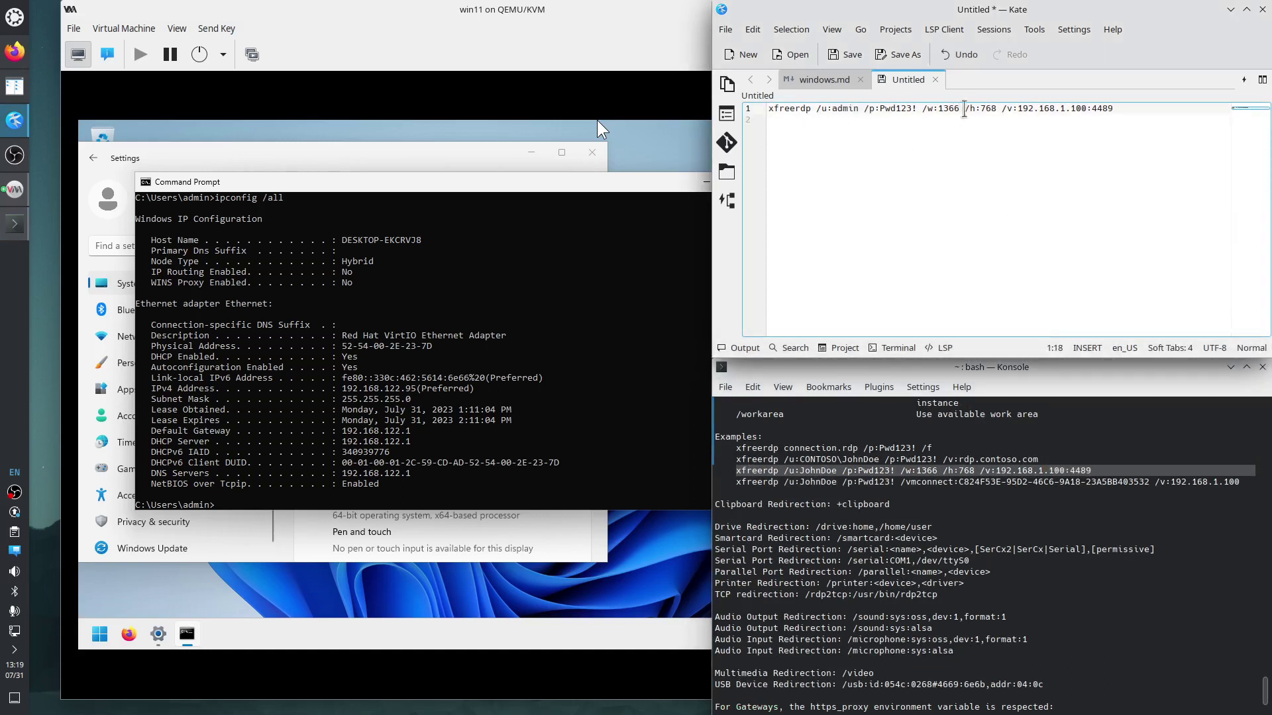
{"action": "left_click_drag", "start_coordinate": [1059, 109], "coordinate": [1138, 113]}
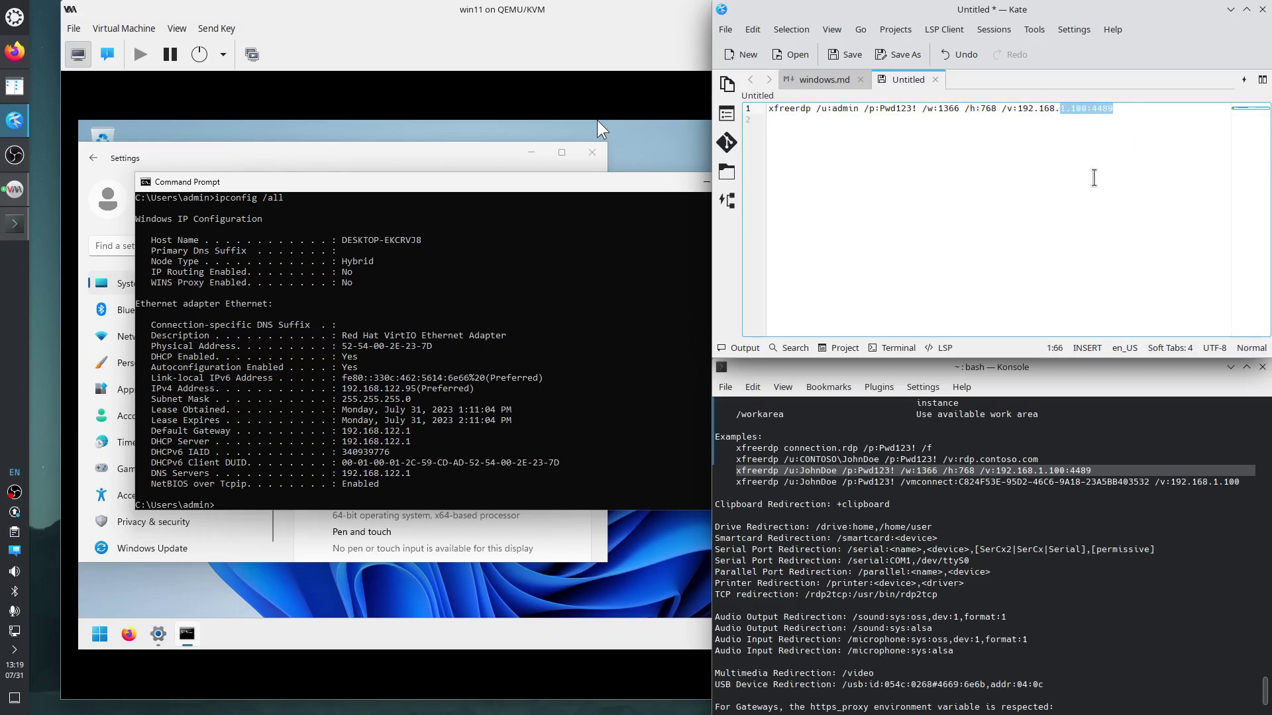
{"action": "type", "text": "1"}
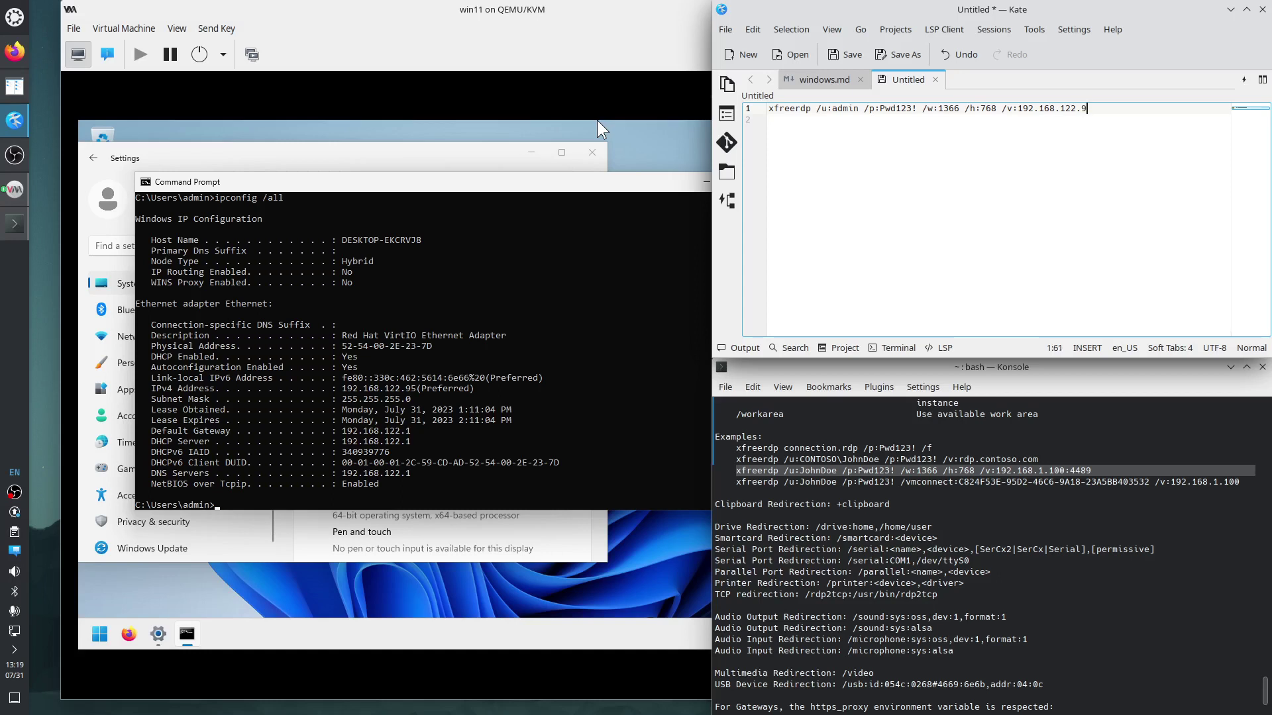
- Set the command's resolution to /w:1920 /h:1080
{"action": "double_click", "coordinate": [946, 108]}
{"action": "type", "text": "1080"}
{"action": "double_click", "coordinate": [987, 108]}
{"action": "type", "text": "1080"}
{"action": "key", "text": "shift+Right"}
{"action": "key", "text": "shift+Right"}
{"action": "key", "text": "shift+Right"}
{"action": "key", "text": "Delete"}
{"action": "type", "text": "920"}
- Delete the password option from the xfreerdp command
{"action": "left_click", "coordinate": [904, 557]}
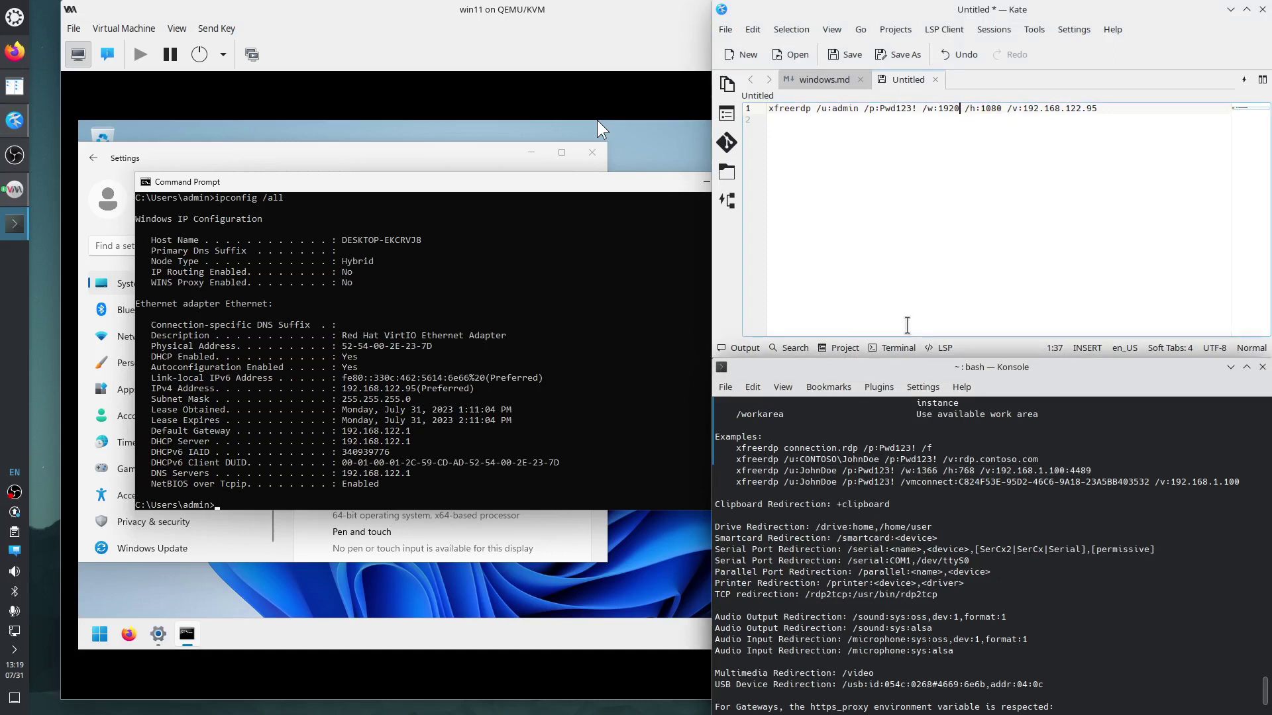
{"action": "left_click_drag", "start_coordinate": [865, 108], "coordinate": [916, 108]}
{"action": "key", "text": "Delete"}
{"action": "key", "text": "Delete"}
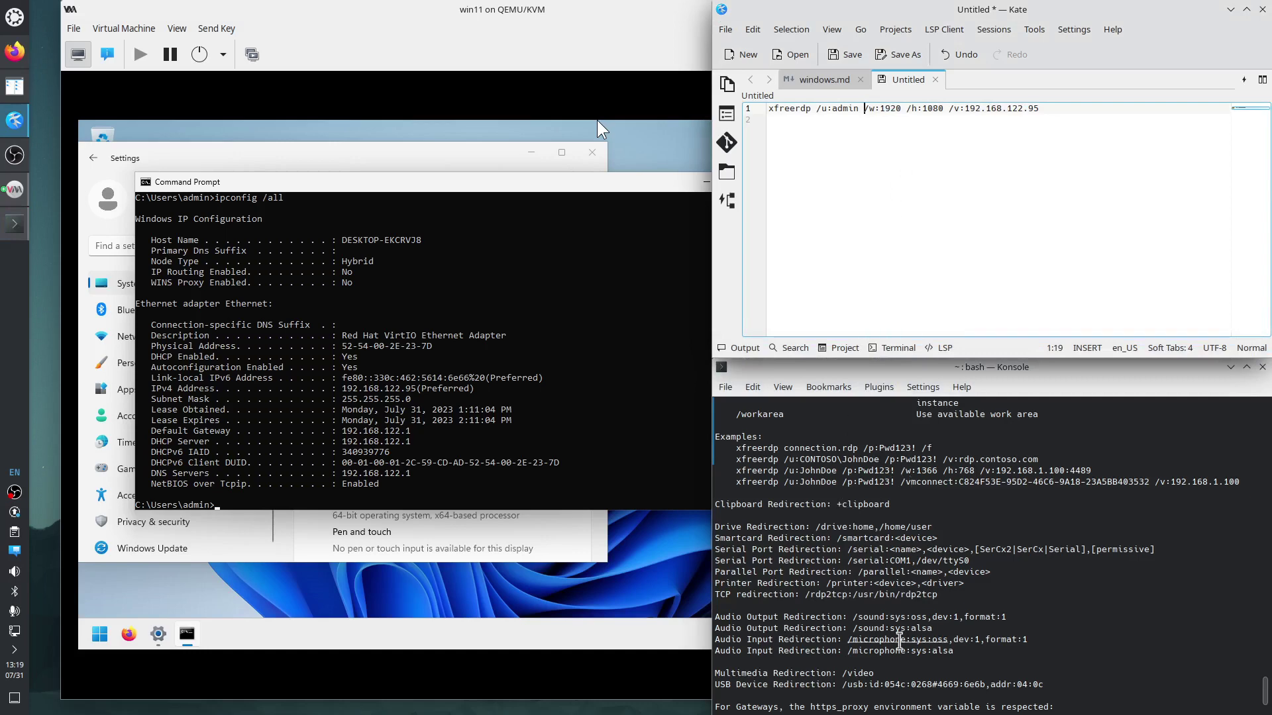
- Copy the /sound audio redirection option from the help and append it to the command
{"action": "triple_click", "coordinate": [855, 628]}
{"action": "right_click", "coordinate": [914, 636]}
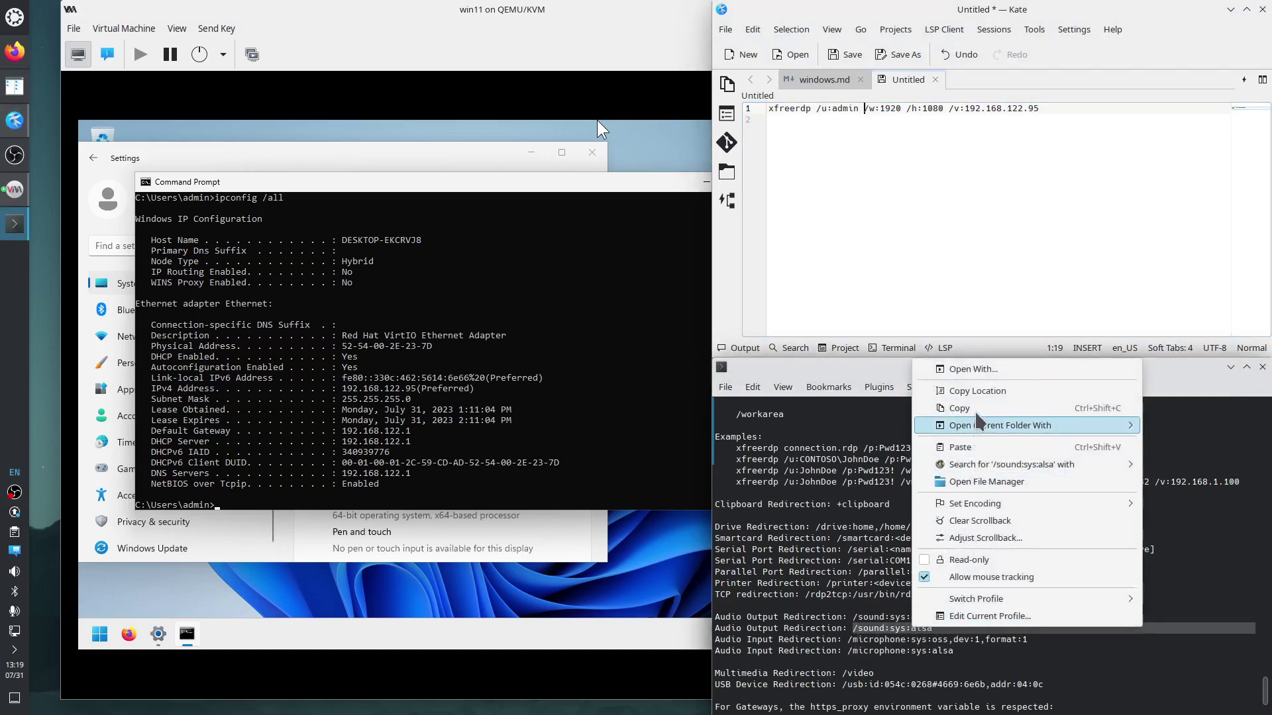
{"action": "left_click", "coordinate": [967, 408]}
{"action": "left_click", "coordinate": [1054, 110]}
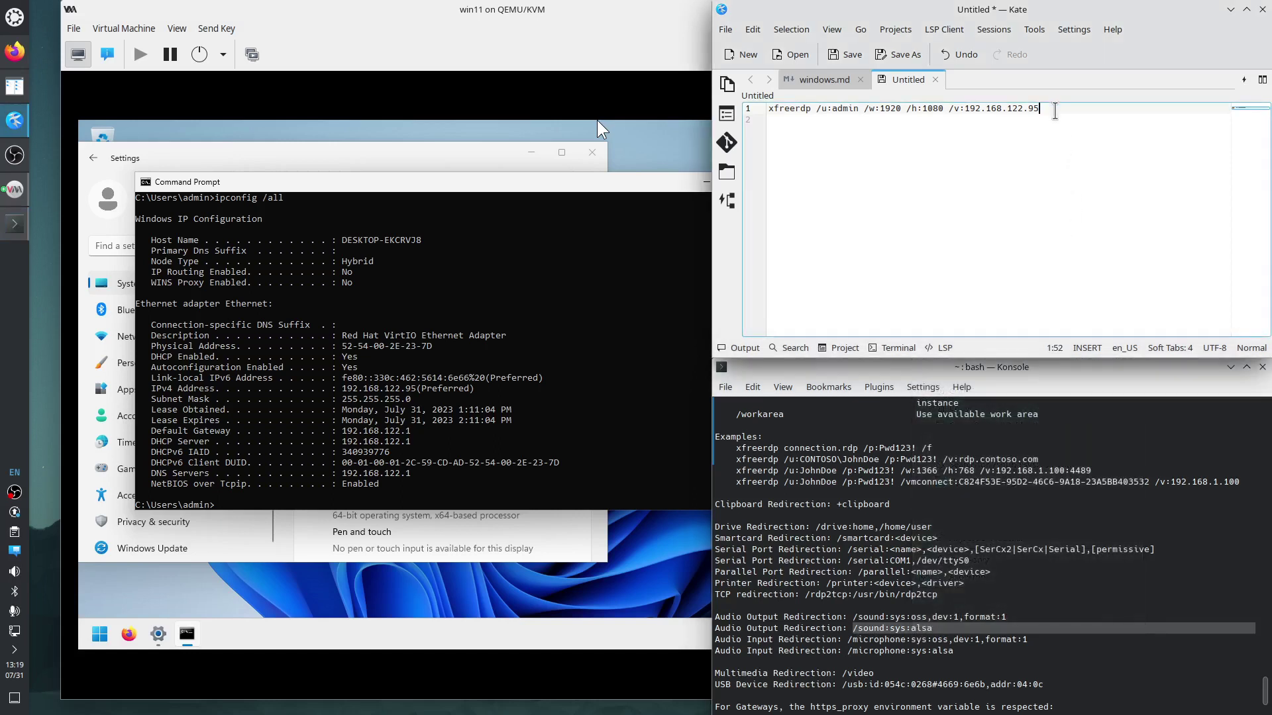
{"action": "key", "text": "ctrl+v"}
{"action": "key", "text": "BackSpace"}
{"action": "key", "text": "BackSpace"}
{"action": "key", "text": "BackSpace"}
{"action": "left_click", "coordinate": [1136, 125]}
{"action": "left_click", "coordinate": [1134, 111]}
- Drag /video to the end of the command, then read its description in the help
{"action": "left_click_drag", "start_coordinate": [873, 672], "coordinate": [850, 673]}
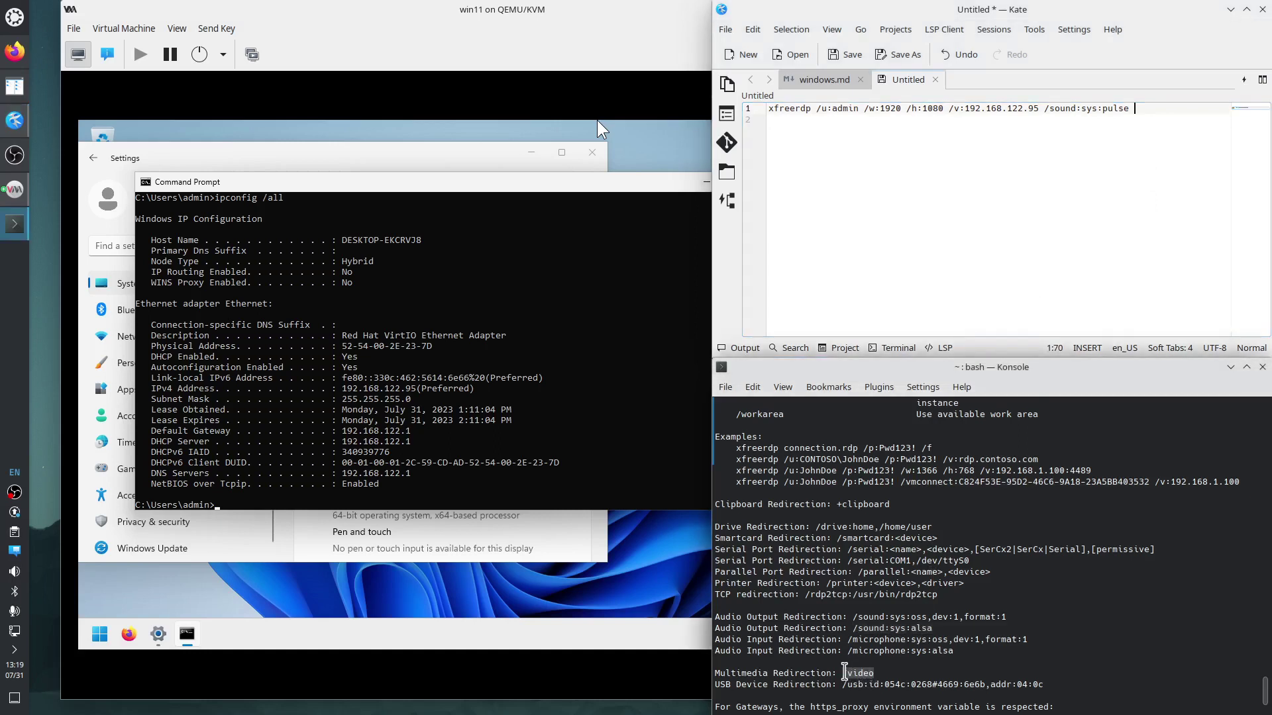
{"action": "double_click", "coordinate": [863, 673]}
{"action": "left_click_drag", "start_coordinate": [863, 673], "coordinate": [1144, 112]}
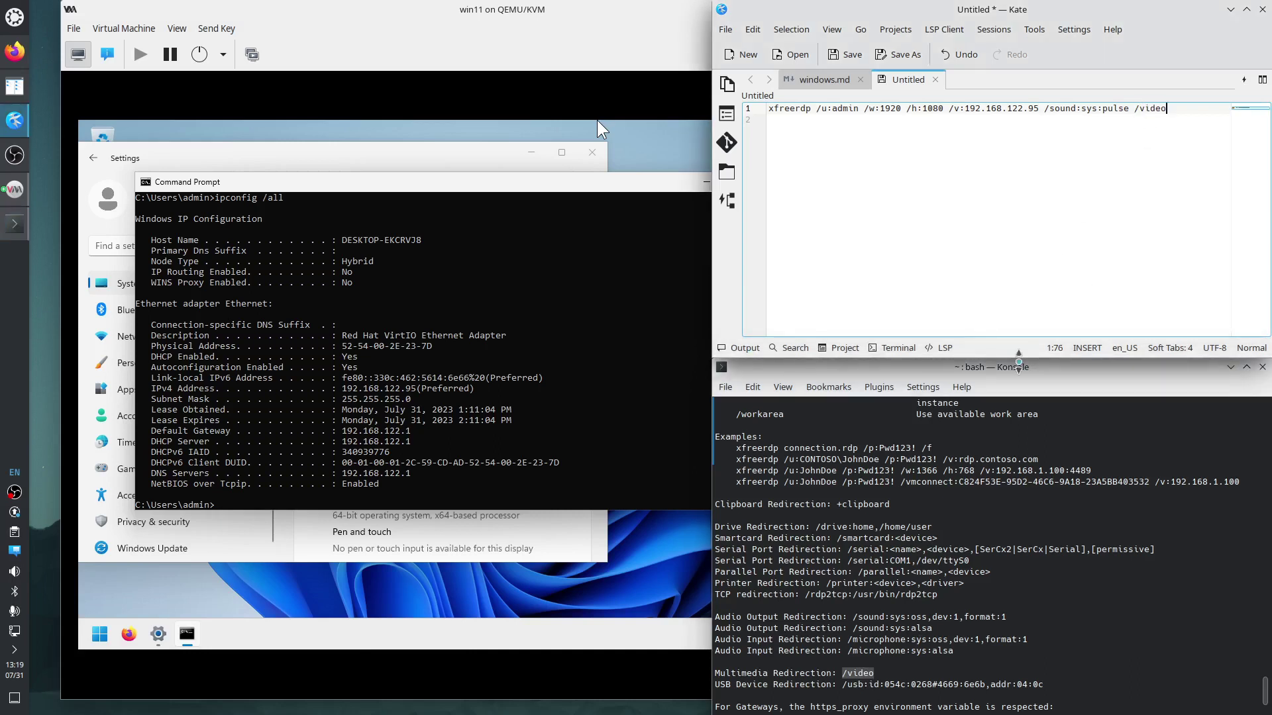
{"action": "left_click", "coordinate": [1002, 647]}
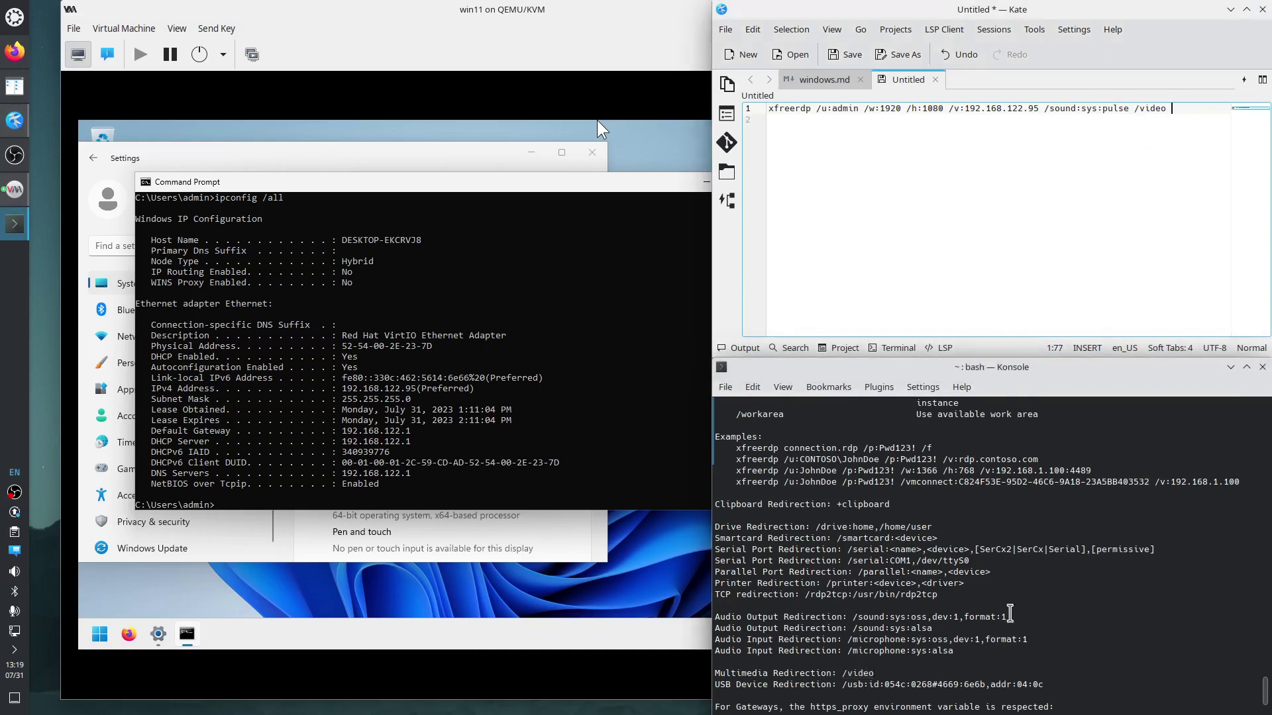
{"action": "scroll", "coordinate": [1000, 648], "scroll_direction": "down", "scroll_amount": 2}
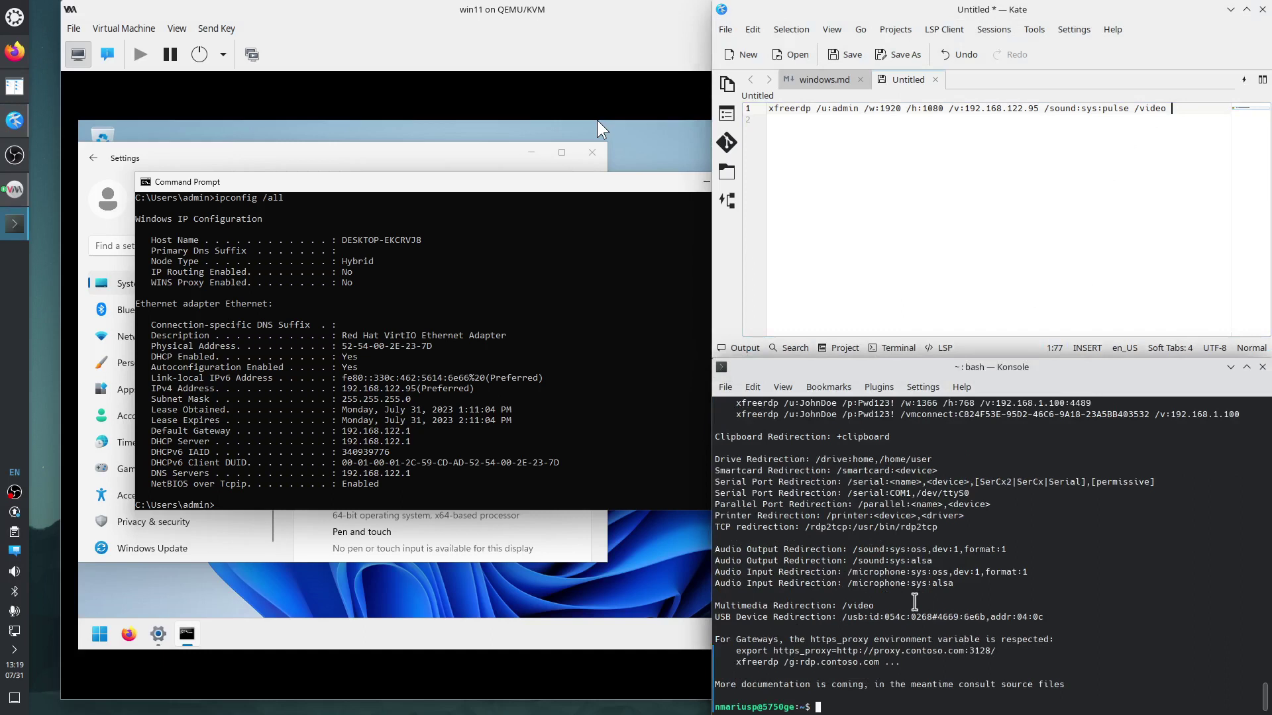
{"action": "scroll", "coordinate": [914, 601], "scroll_direction": "up", "scroll_amount": 4}
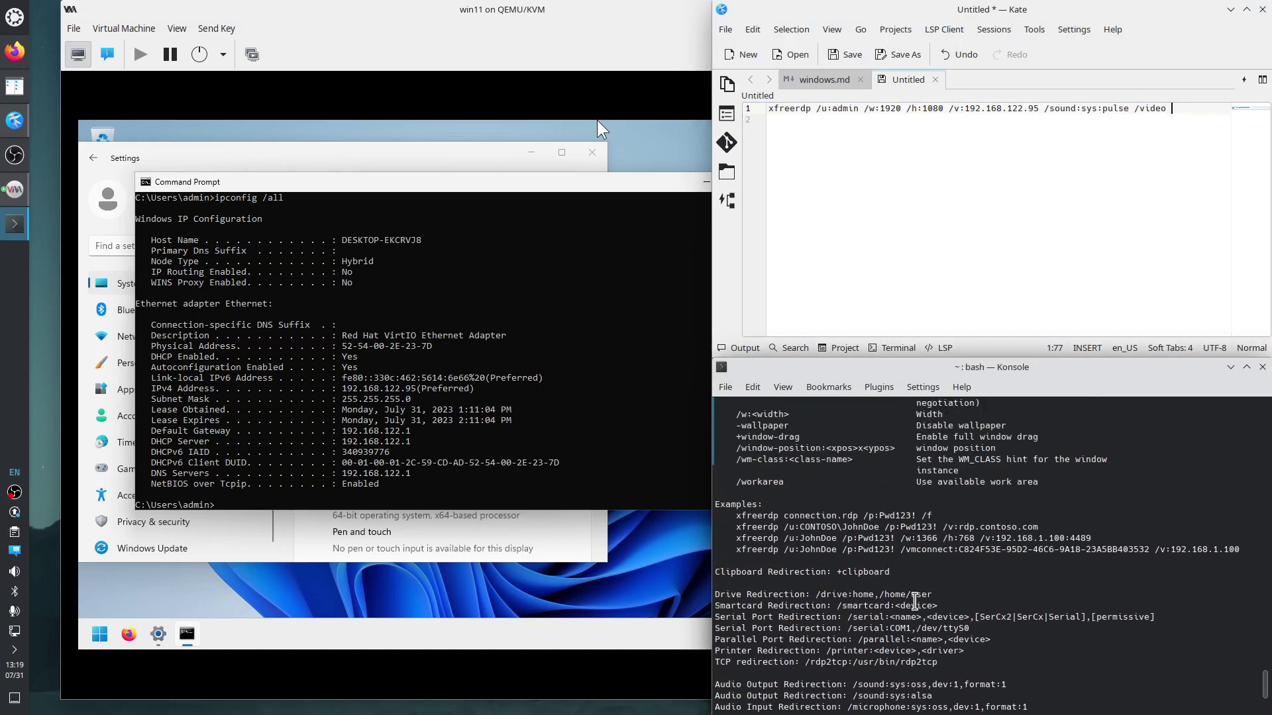
{"action": "scroll", "coordinate": [911, 598], "scroll_direction": "up", "scroll_amount": 3}
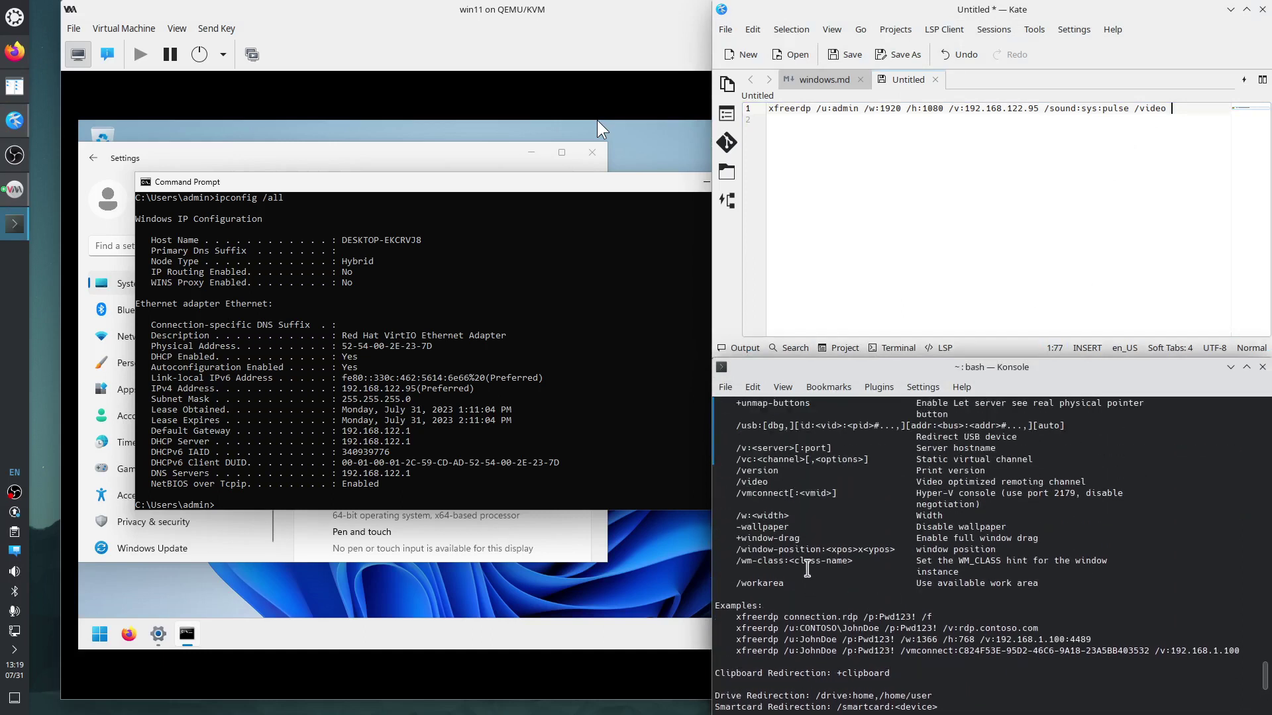
{"action": "left_click_drag", "start_coordinate": [916, 481], "coordinate": [1086, 482]}
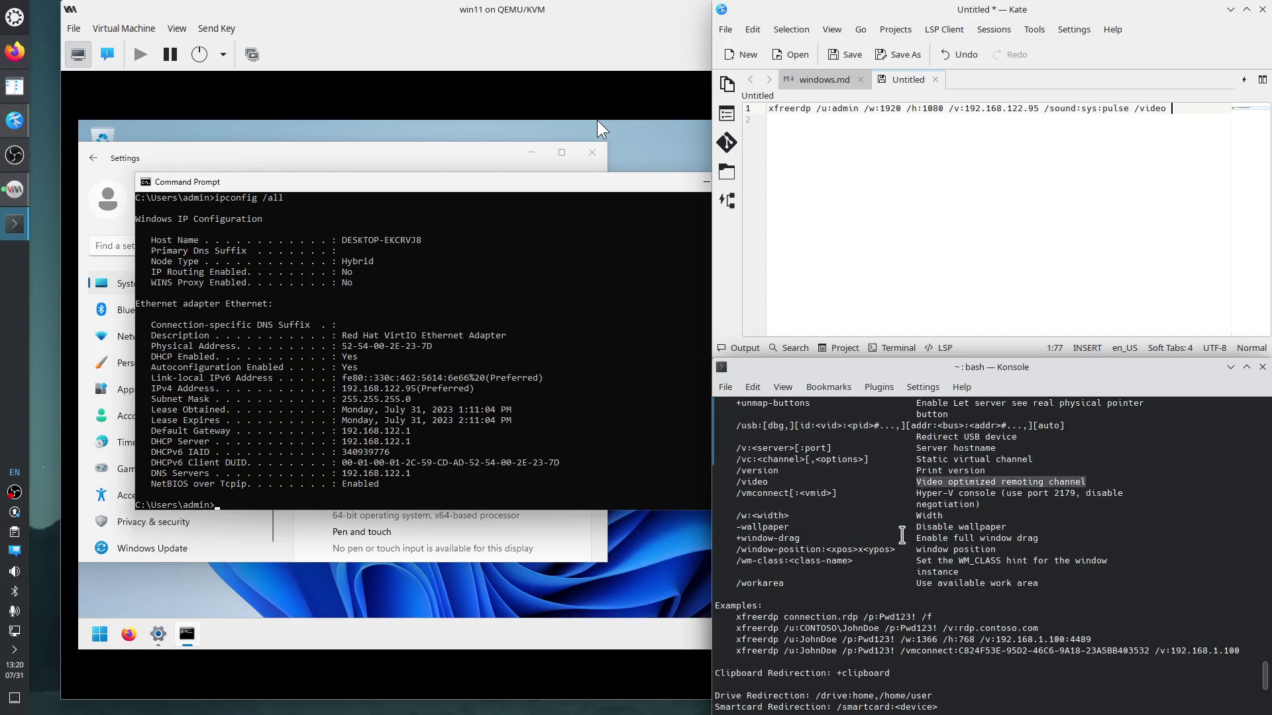
{"action": "scroll", "coordinate": [901, 533], "scroll_direction": "up", "scroll_amount": 2}
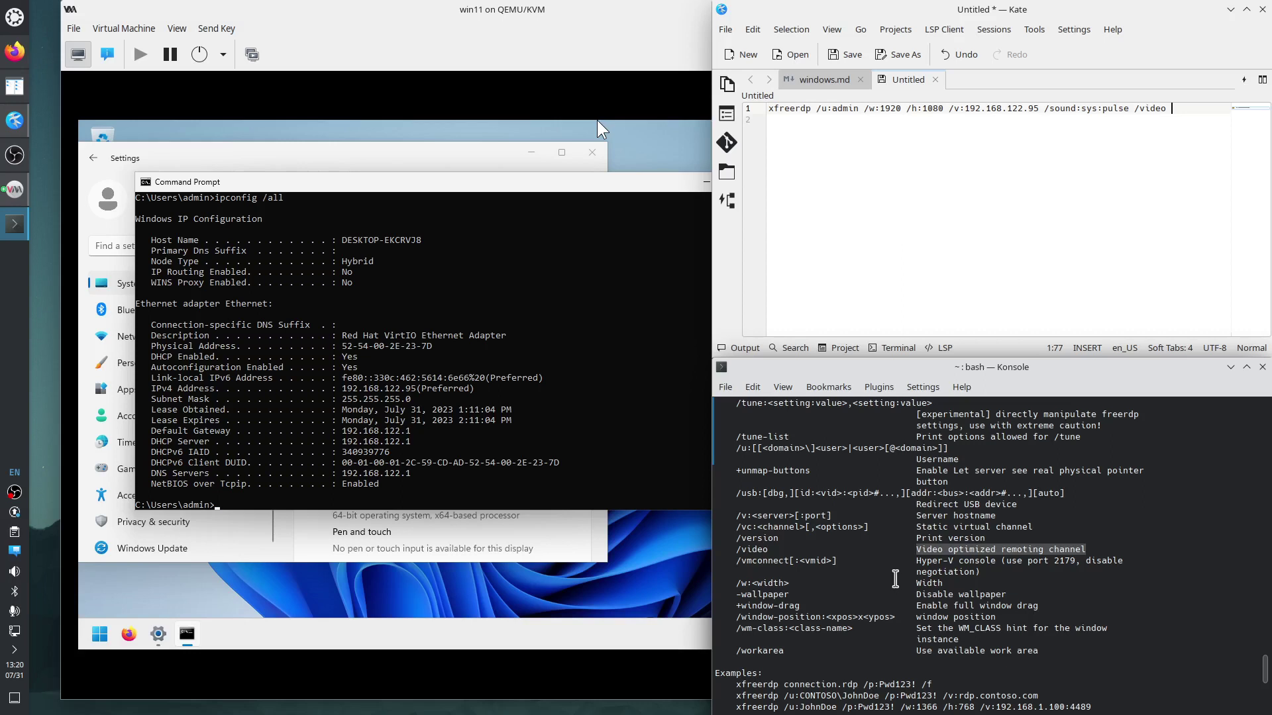
{"action": "scroll", "coordinate": [858, 561], "scroll_direction": "up", "scroll_amount": 1}
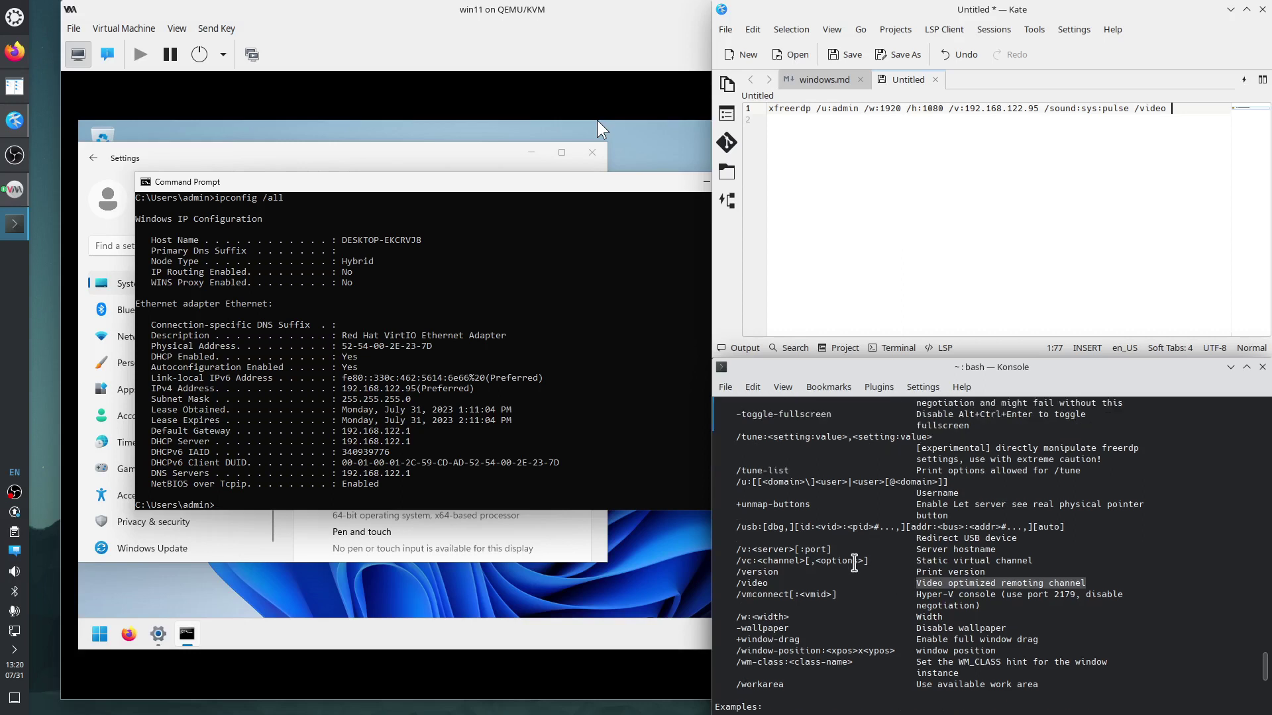
{"action": "scroll", "coordinate": [853, 564], "scroll_direction": "up", "scroll_amount": 3}
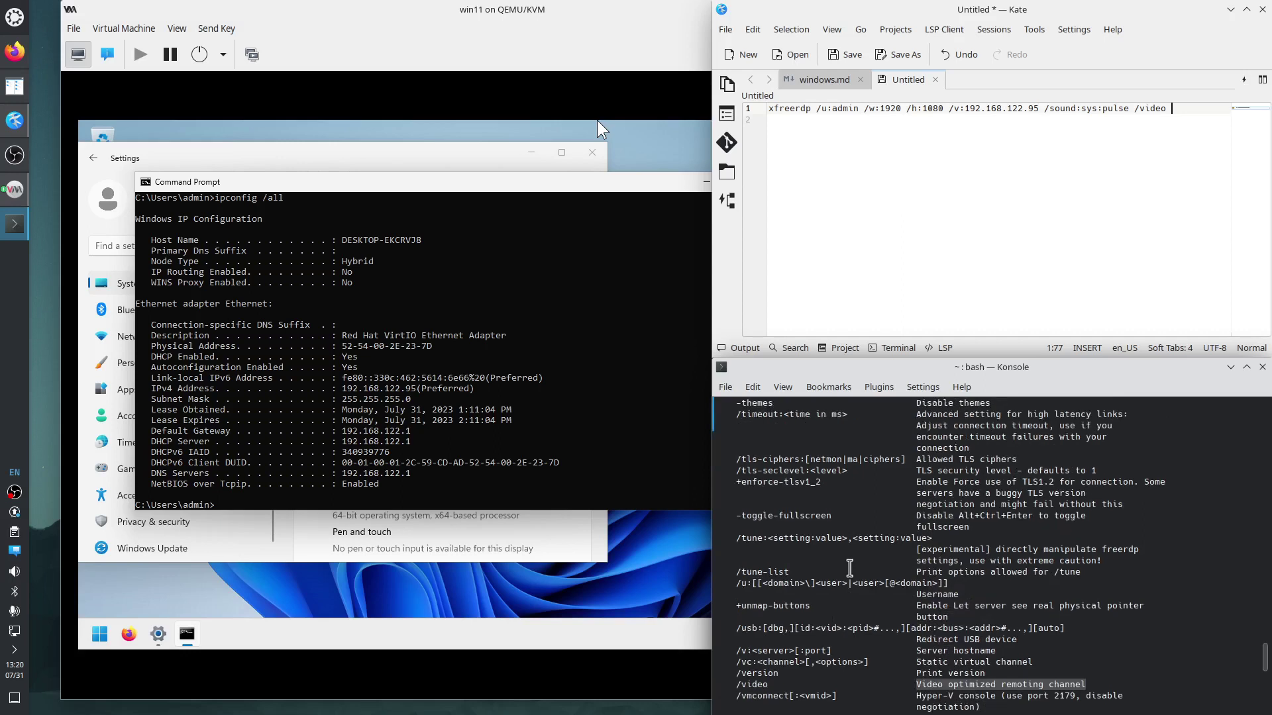
{"action": "scroll", "coordinate": [849, 568], "scroll_direction": "up", "scroll_amount": 1}
{"action": "scroll", "coordinate": [849, 567], "scroll_direction": "up", "scroll_amount": 1}
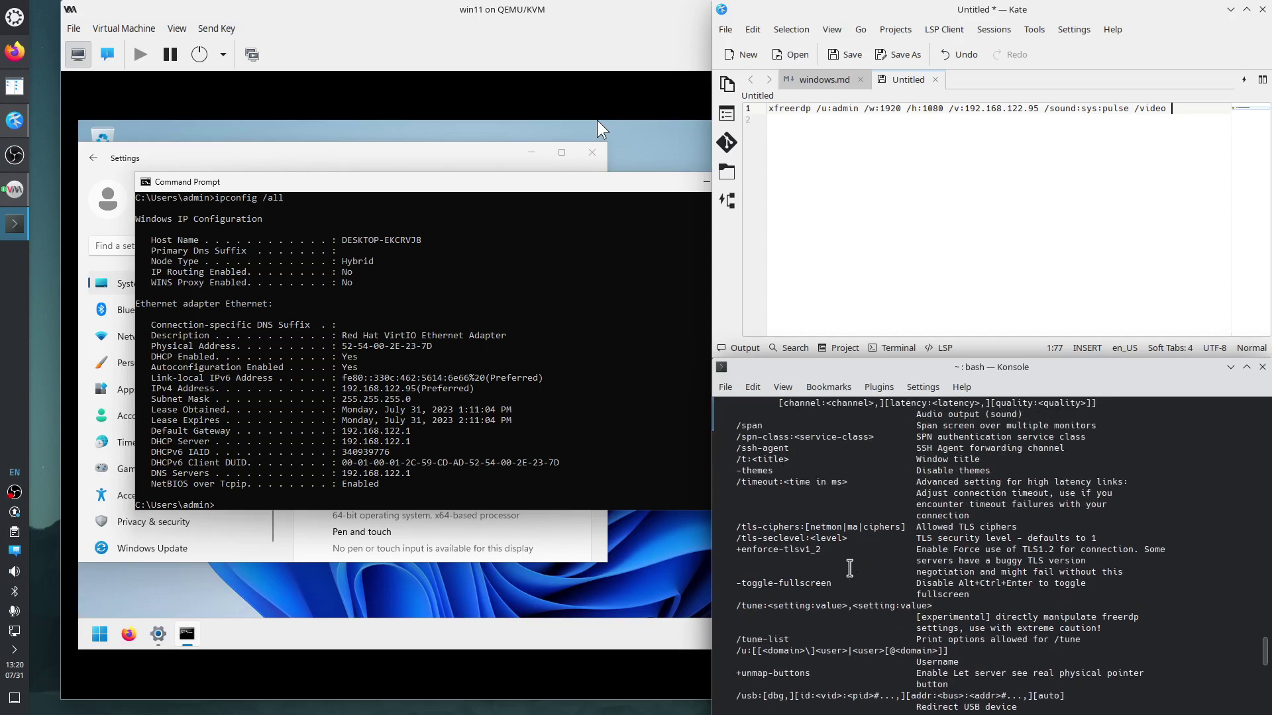
{"action": "scroll", "coordinate": [849, 568], "scroll_direction": "up", "scroll_amount": 1}
{"action": "scroll", "coordinate": [849, 568], "scroll_direction": "up", "scroll_amount": 2}
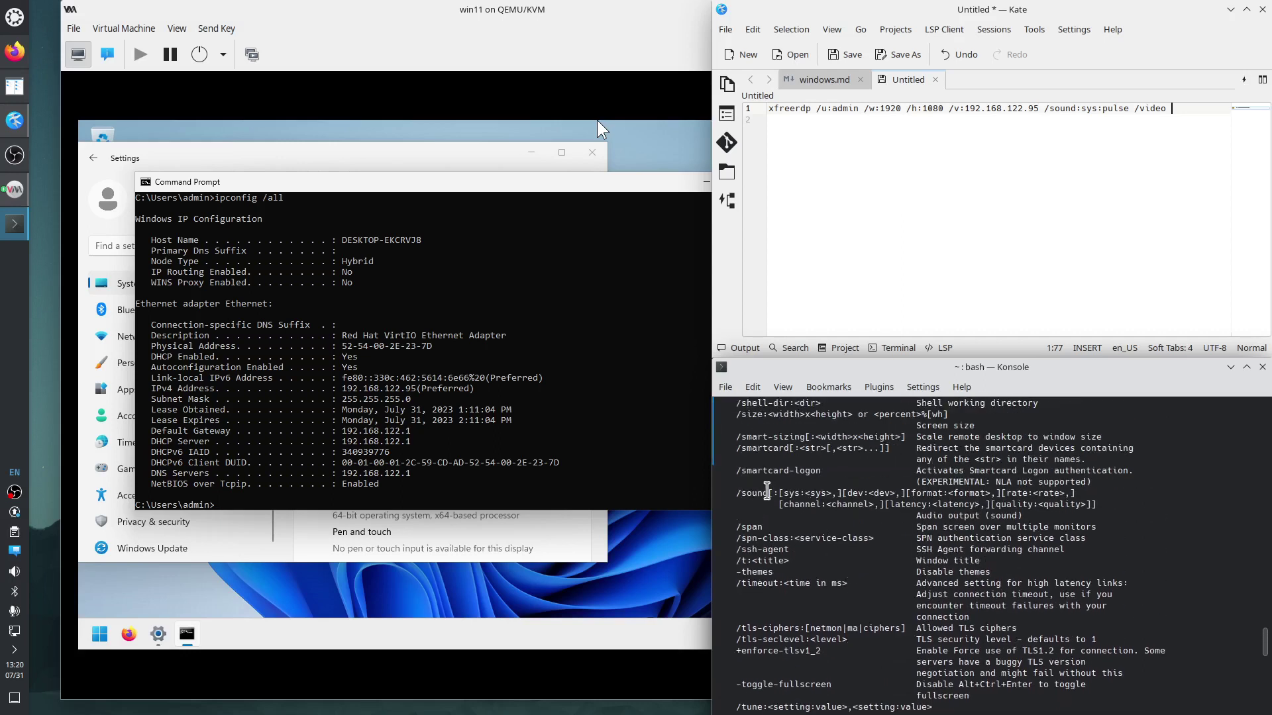
- Copy /rfx from the xfreerdp help and paste it on line 2 of the draft
{"action": "left_click_drag", "start_coordinate": [753, 493], "coordinate": [822, 504]}
{"action": "scroll", "coordinate": [854, 599], "scroll_direction": "up", "scroll_amount": 2}
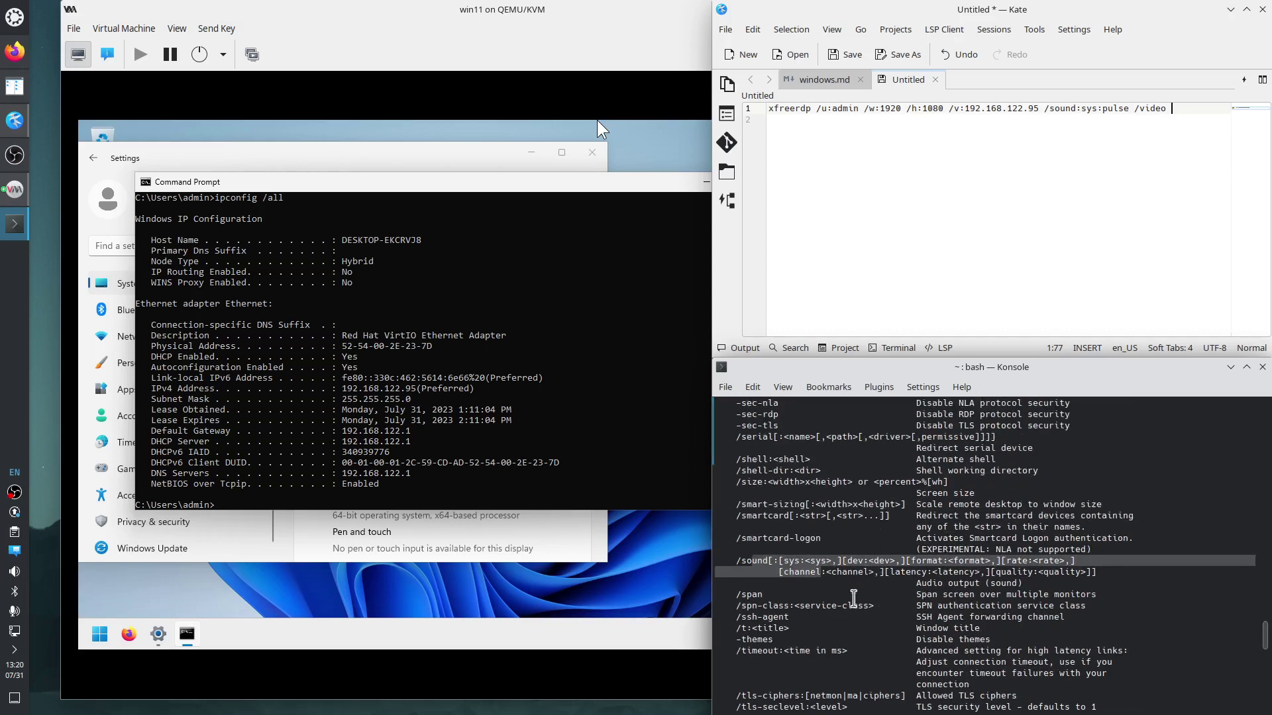
{"action": "scroll", "coordinate": [808, 538], "scroll_direction": "up", "scroll_amount": 1}
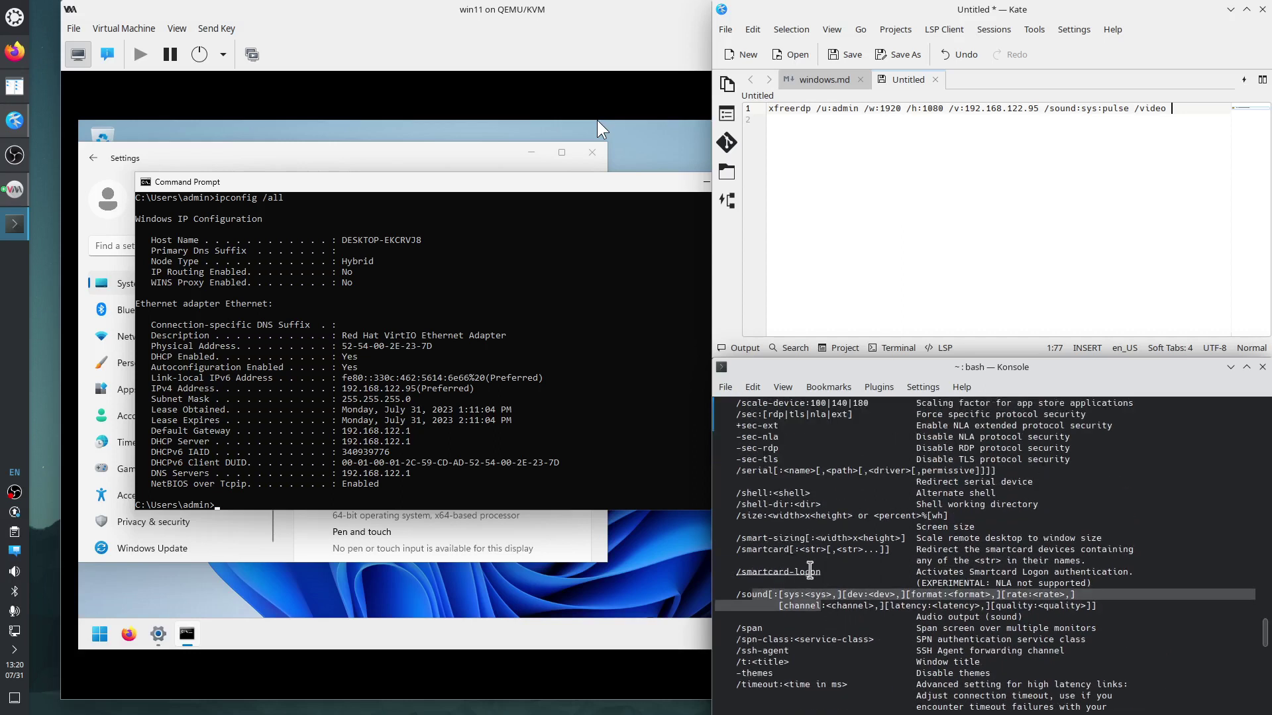
{"action": "scroll", "coordinate": [825, 563], "scroll_direction": "up", "scroll_amount": 2}
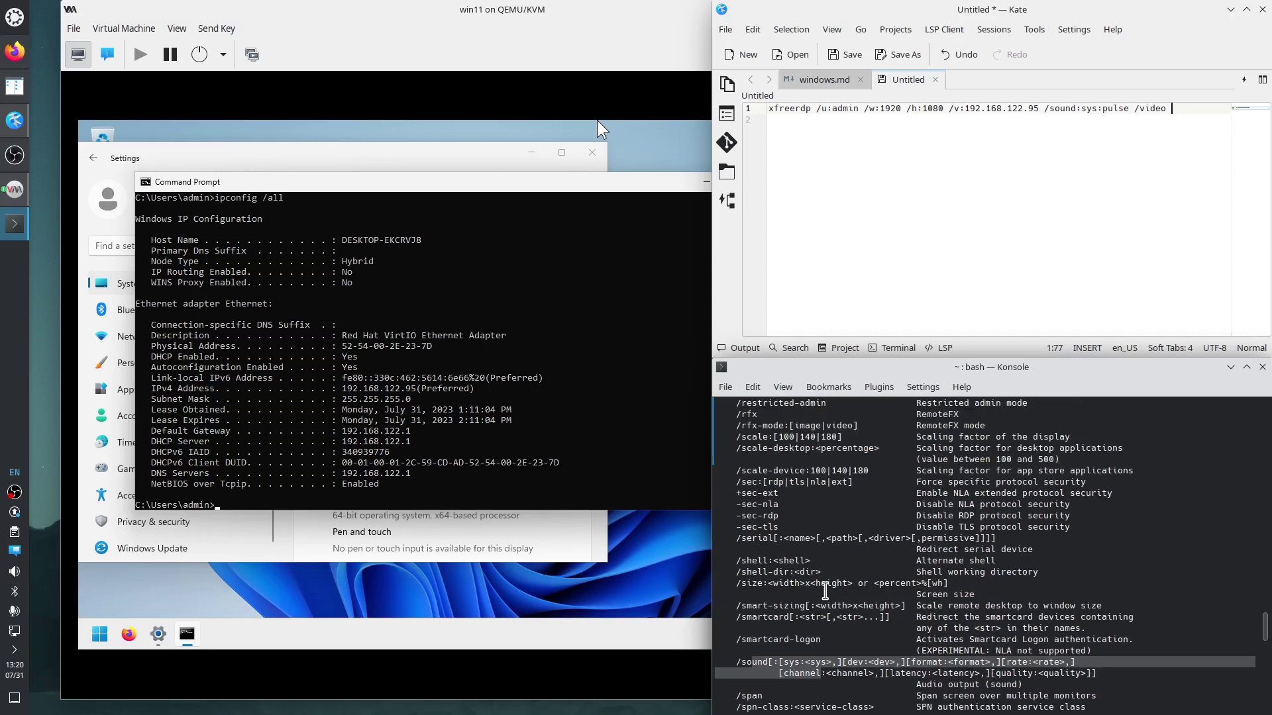
{"action": "scroll", "coordinate": [824, 591], "scroll_direction": "up", "scroll_amount": 3}
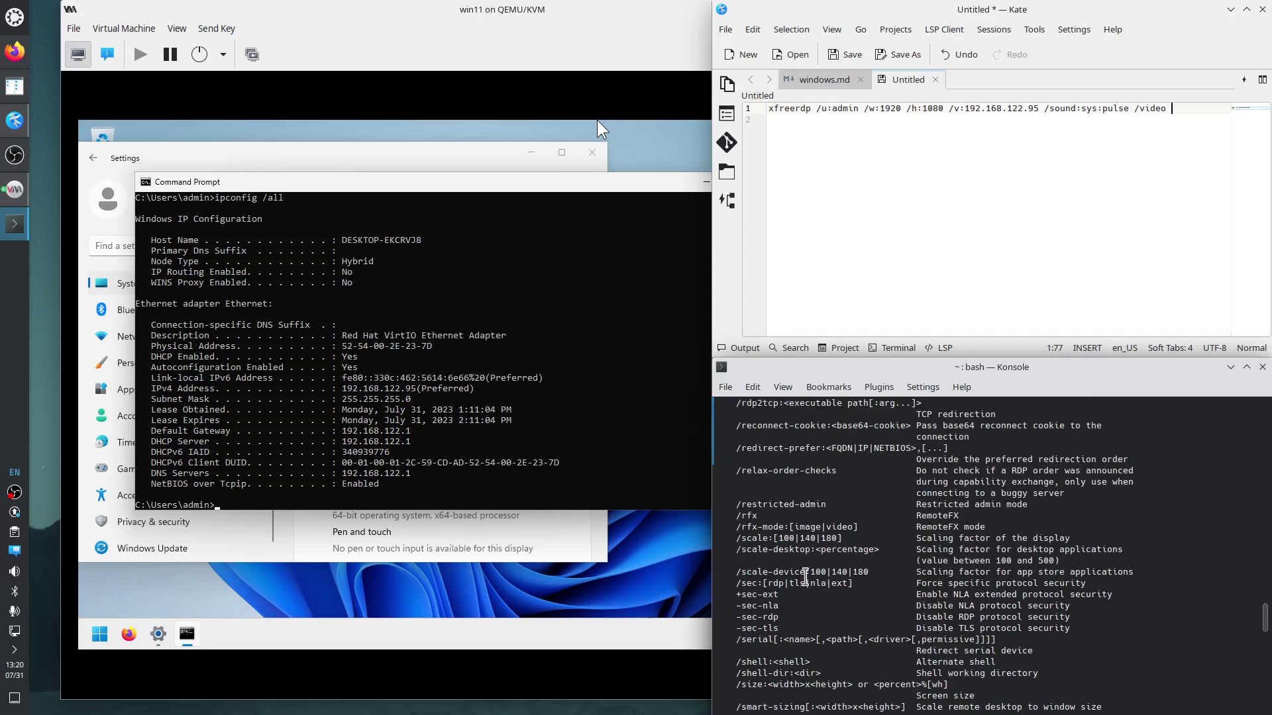
{"action": "double_click", "coordinate": [748, 517]}
{"action": "right_click", "coordinate": [748, 520]}
{"action": "left_click", "coordinate": [795, 300]}
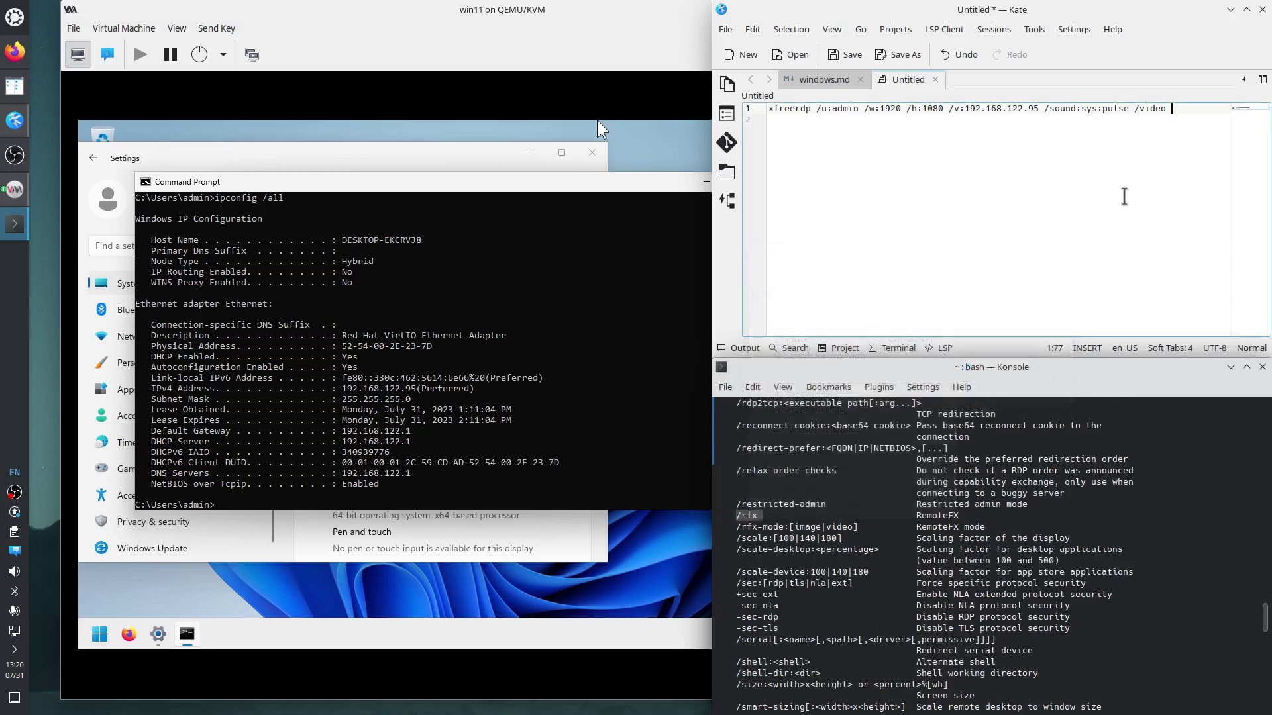
{"action": "right_click", "coordinate": [1123, 196]}
{"action": "left_click", "coordinate": [1106, 240]}
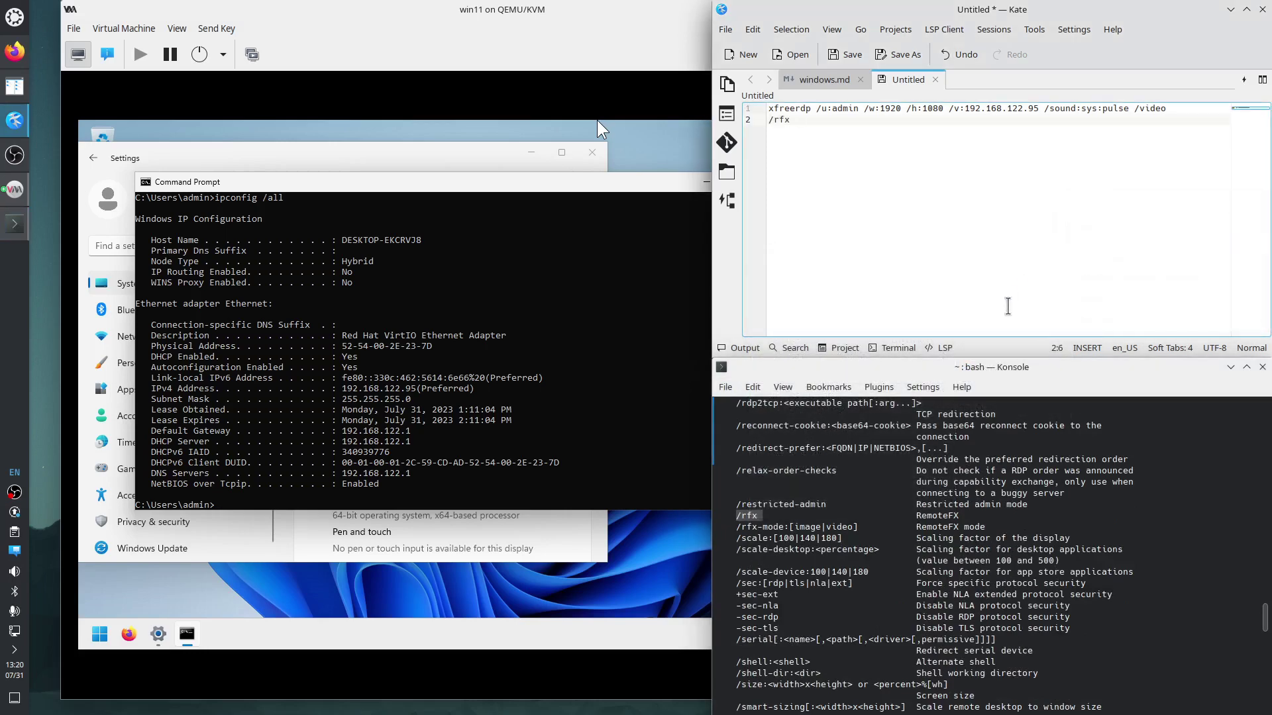
- Copy the /network option and its value list from the help text
{"action": "scroll", "coordinate": [861, 500], "scroll_direction": "up", "scroll_amount": 2}
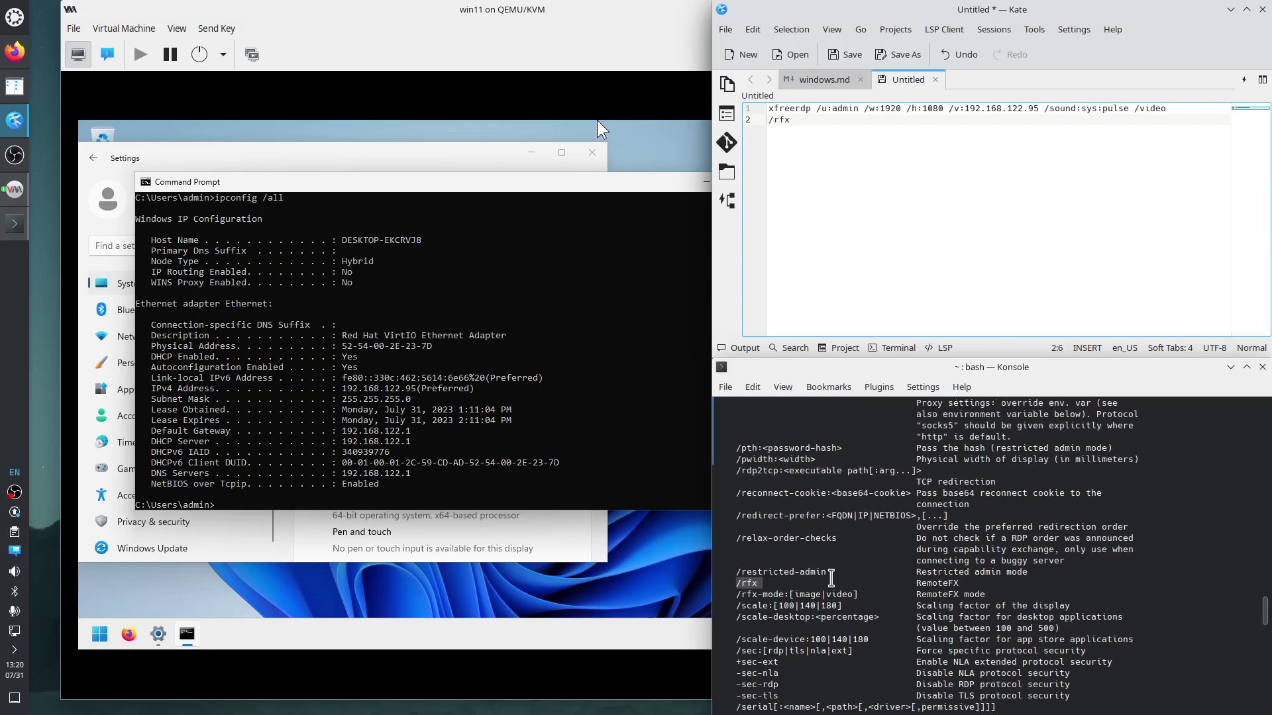
{"action": "scroll", "coordinate": [821, 576], "scroll_direction": "up", "scroll_amount": 1}
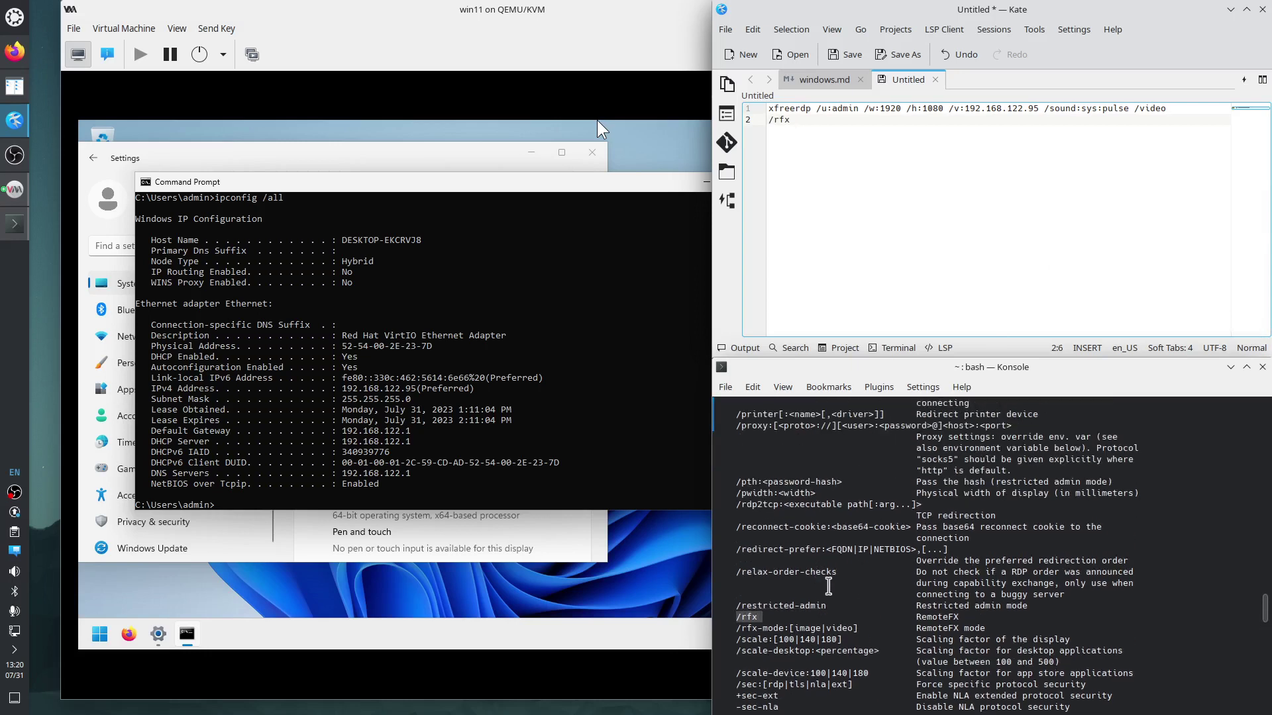
{"action": "scroll", "coordinate": [828, 585], "scroll_direction": "up", "scroll_amount": 2}
{"action": "scroll", "coordinate": [828, 586], "scroll_direction": "up", "scroll_amount": 2}
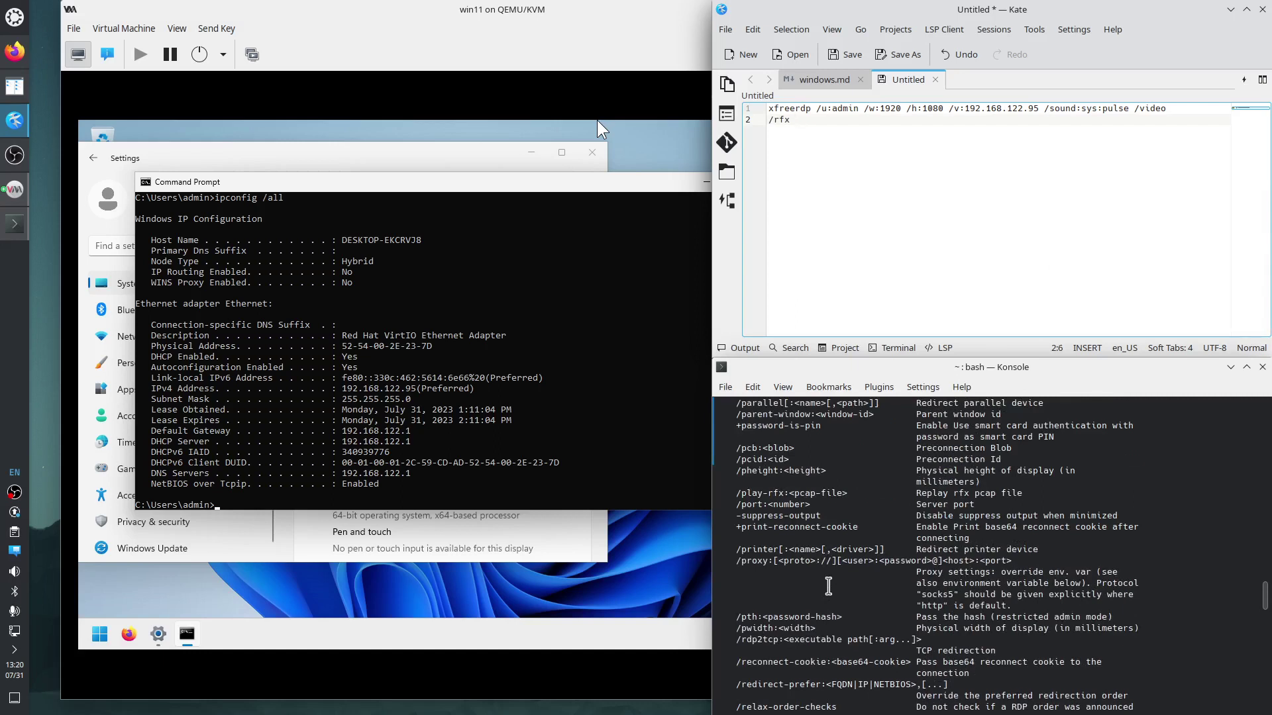
{"action": "scroll", "coordinate": [828, 586], "scroll_direction": "up", "scroll_amount": 2}
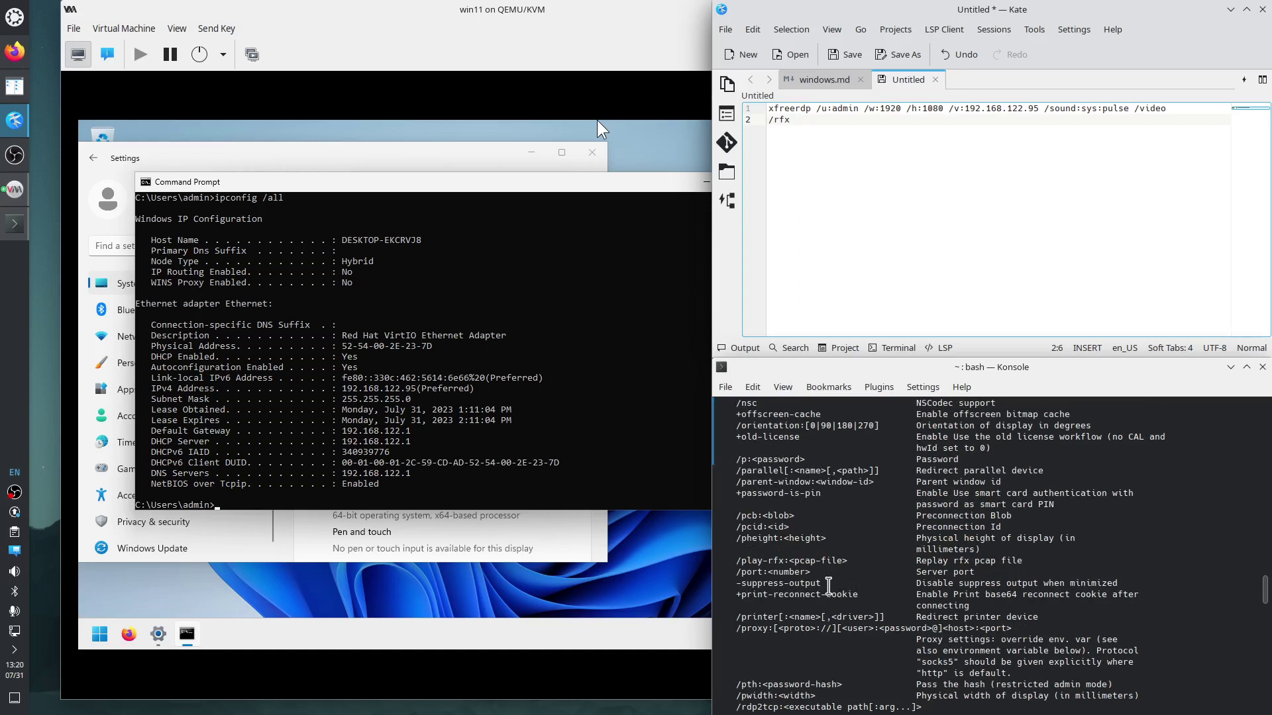
{"action": "scroll", "coordinate": [828, 585], "scroll_direction": "up", "scroll_amount": 2}
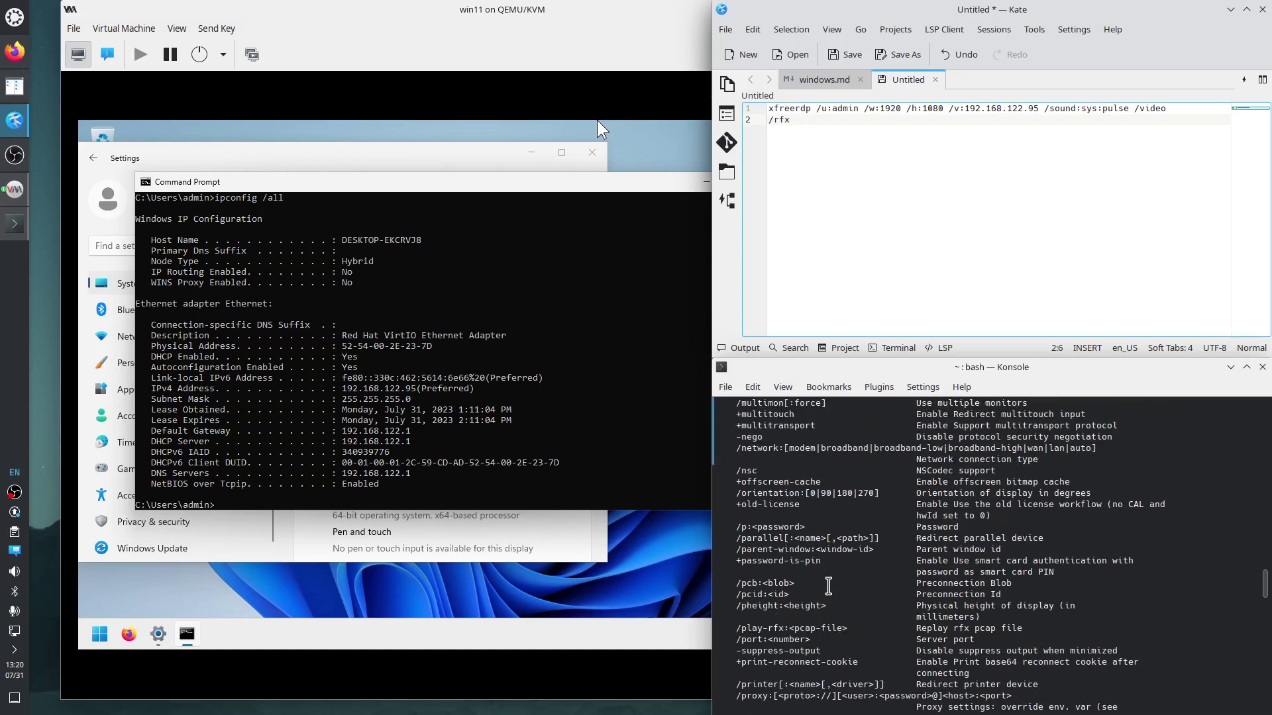
{"action": "left_click_drag", "start_coordinate": [735, 449], "coordinate": [1063, 449]}
{"action": "right_click", "coordinate": [1050, 449]}
{"action": "left_click", "coordinate": [1063, 464]}
{"action": "left_click", "coordinate": [834, 125]}
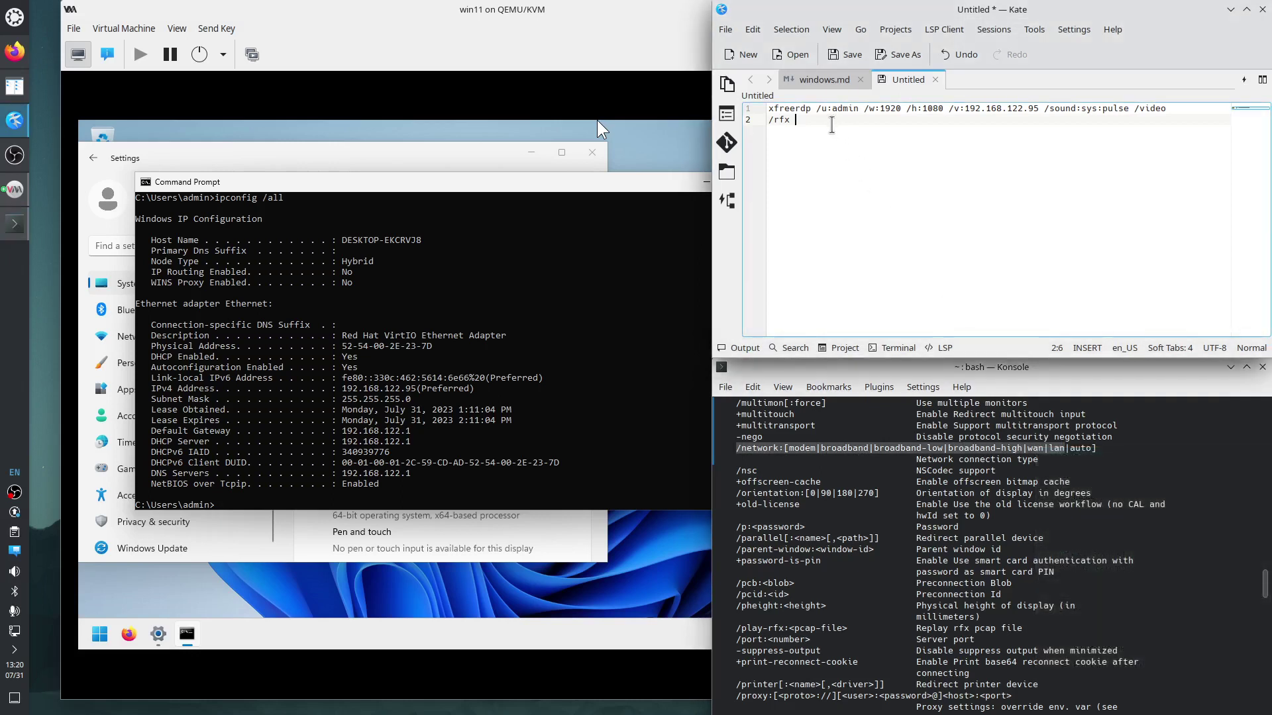
- Paste the /network option after /rfx and trim it to /network:lan
{"action": "key", "text": "ctrl+v"}
{"action": "left_click_drag", "start_coordinate": [843, 121], "coordinate": [1113, 125]}
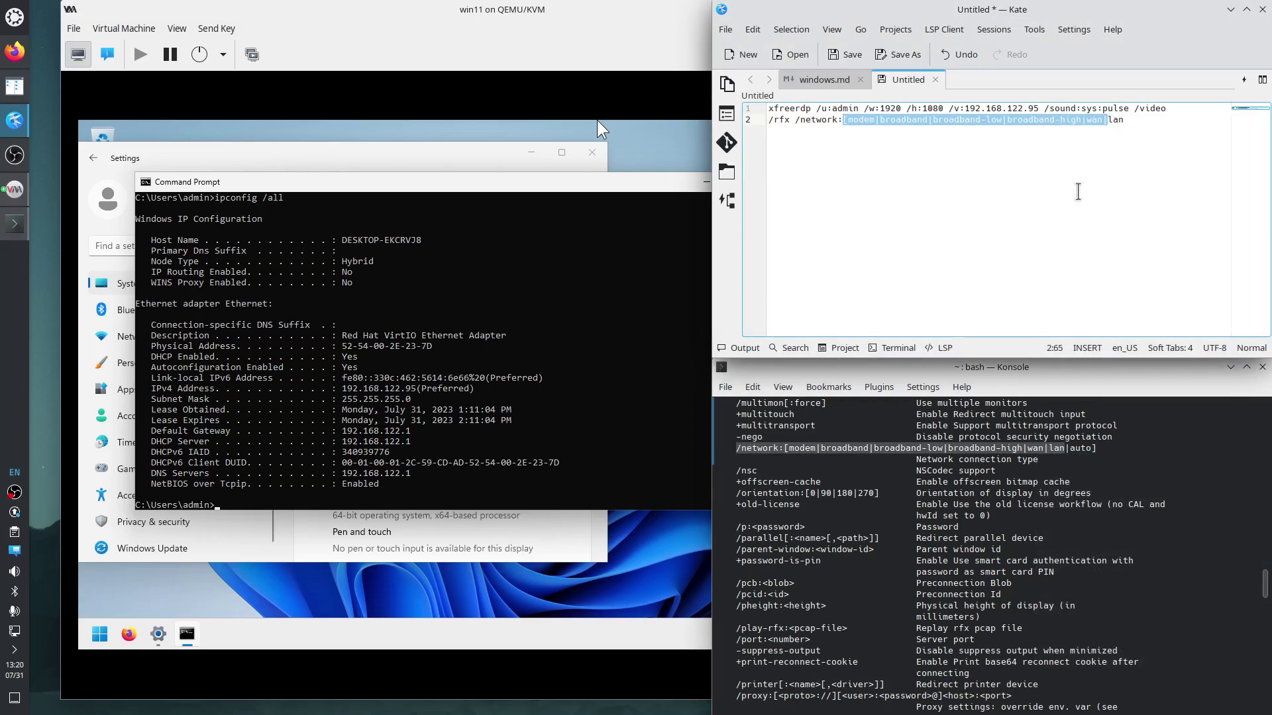
{"action": "key", "text": "BackSpace"}
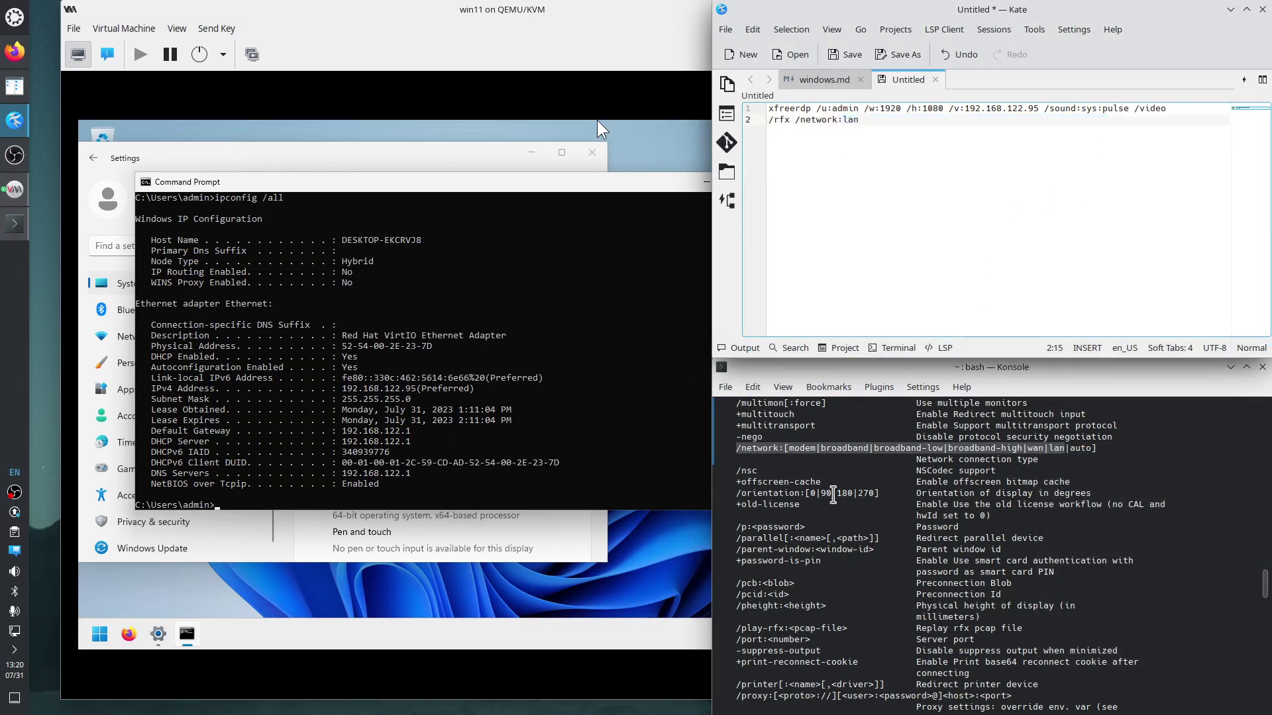
- Copy /gfx from the Konsole help text and insert it after /network:lan in Kate
{"action": "left_click", "coordinate": [827, 452]}
{"action": "scroll", "coordinate": [827, 451], "scroll_direction": "up", "scroll_amount": 1}
{"action": "scroll", "coordinate": [826, 452], "scroll_direction": "up", "scroll_amount": 3}
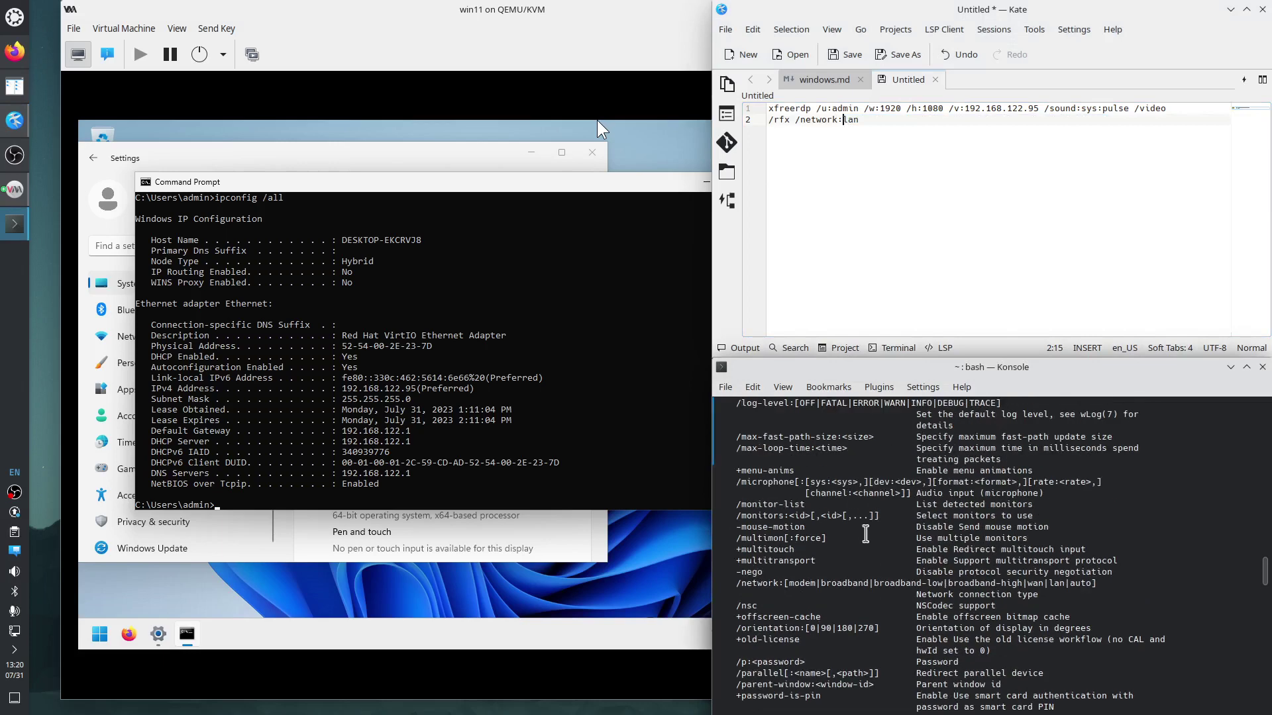
{"action": "scroll", "coordinate": [865, 534], "scroll_direction": "up", "scroll_amount": 2}
{"action": "scroll", "coordinate": [862, 537], "scroll_direction": "up", "scroll_amount": 1}
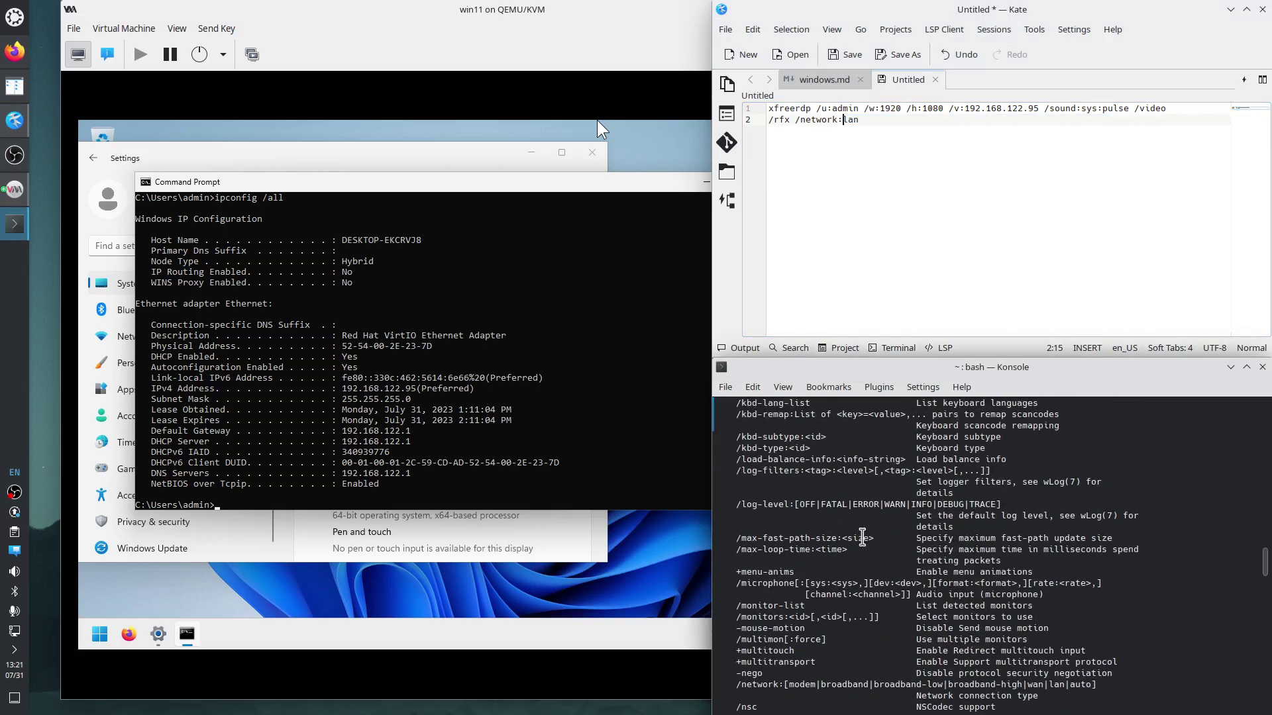
{"action": "scroll", "coordinate": [861, 537], "scroll_direction": "up", "scroll_amount": 4}
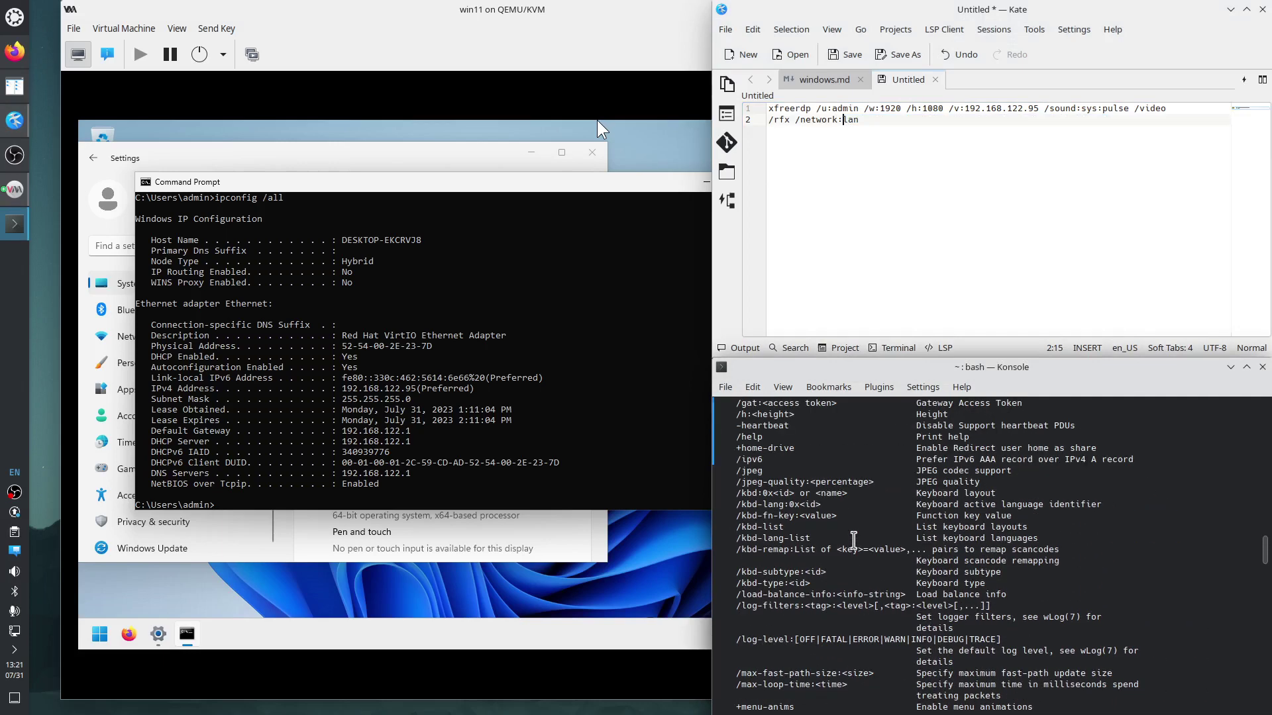
{"action": "scroll", "coordinate": [853, 539], "scroll_direction": "up", "scroll_amount": 2}
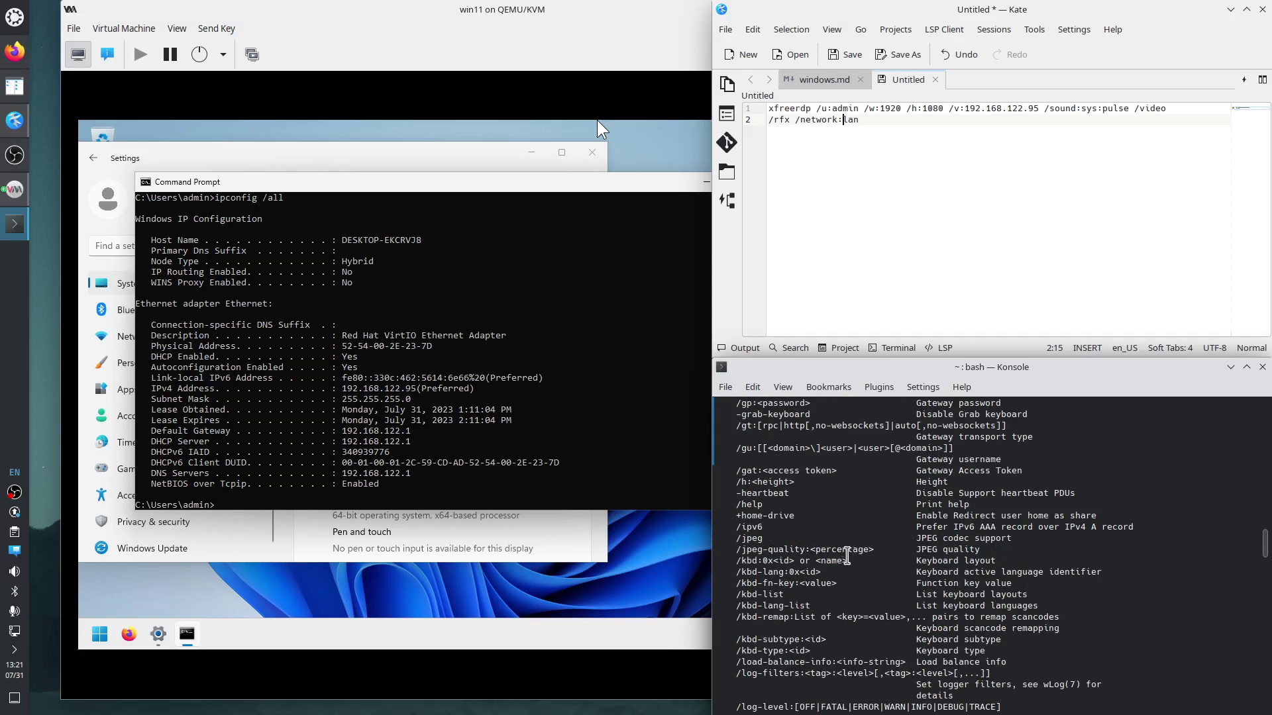
{"action": "scroll", "coordinate": [847, 556], "scroll_direction": "up", "scroll_amount": 1}
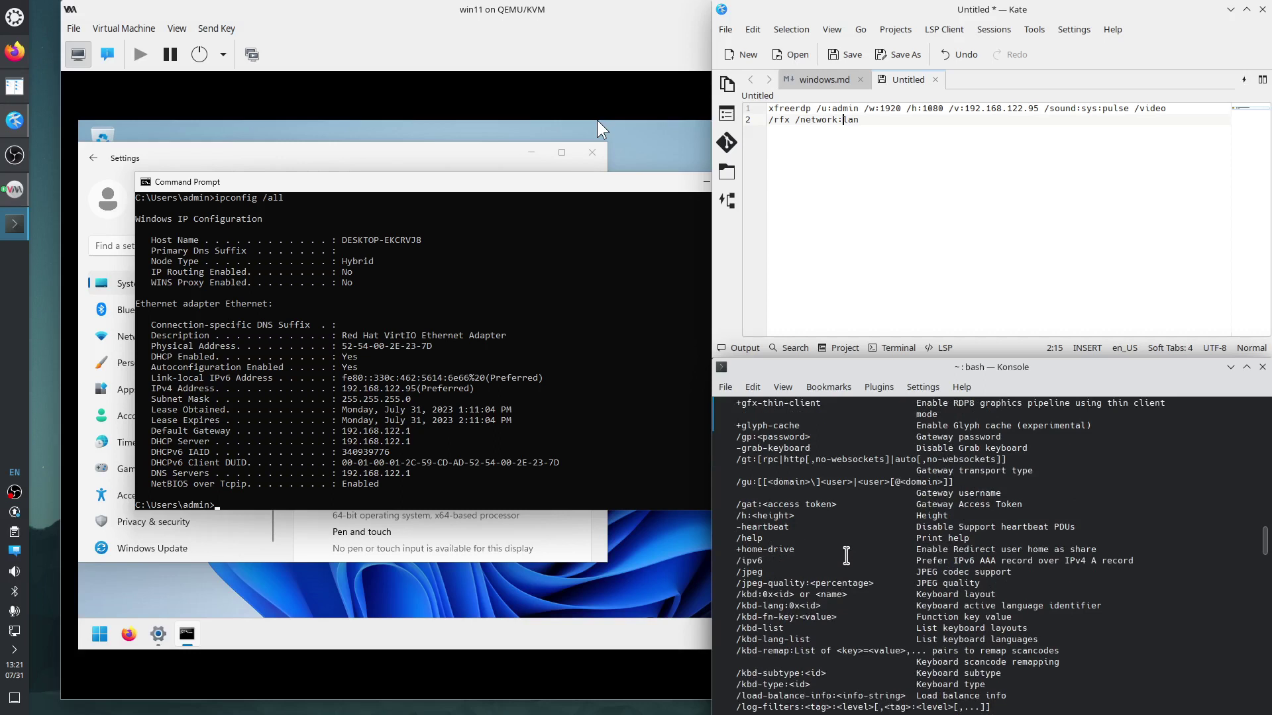
{"action": "scroll", "coordinate": [845, 555], "scroll_direction": "up", "scroll_amount": 2}
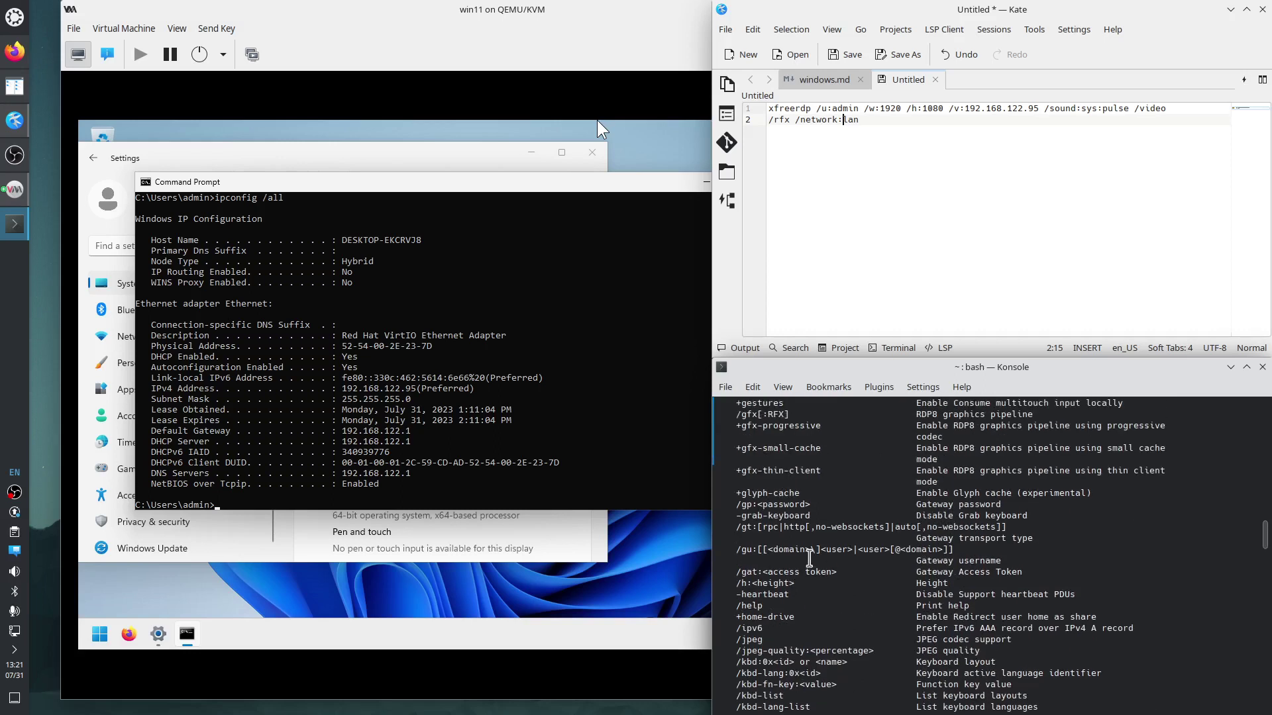
{"action": "scroll", "coordinate": [812, 550], "scroll_direction": "up", "scroll_amount": 1}
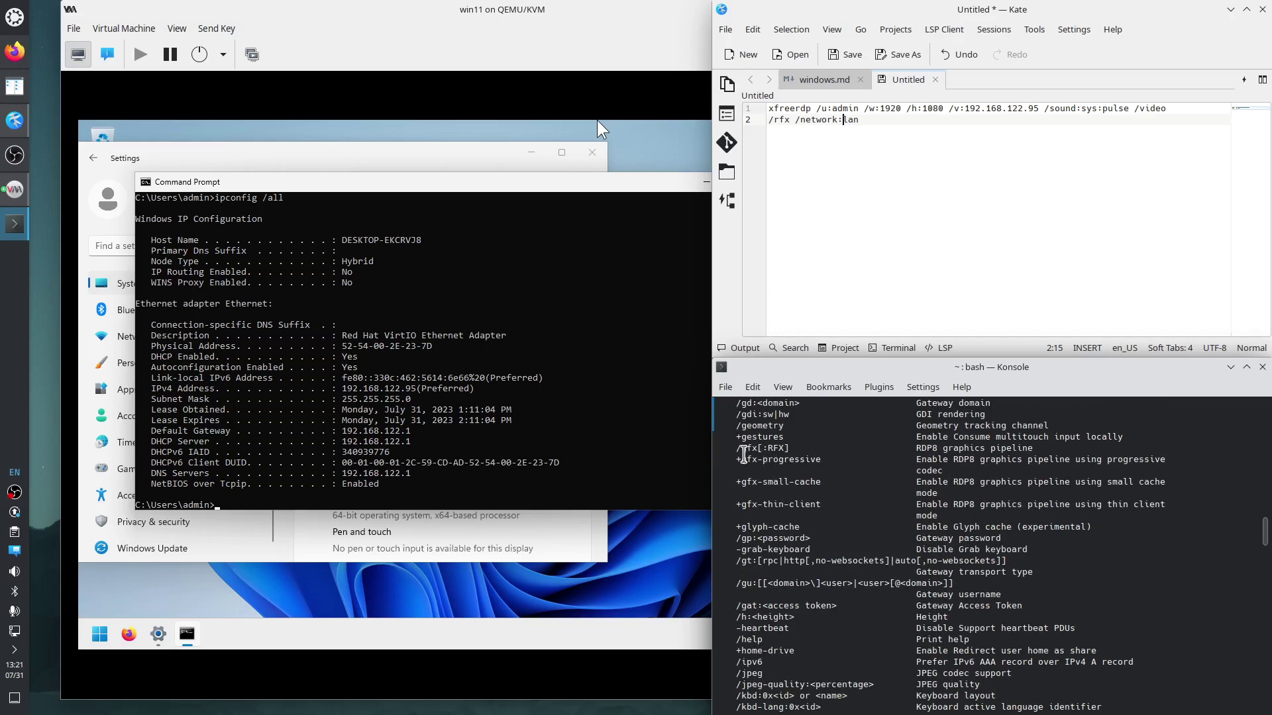
{"action": "left_click_drag", "start_coordinate": [738, 448], "coordinate": [762, 448]}
{"action": "right_click", "coordinate": [763, 448]}
{"action": "left_click", "coordinate": [814, 227]}
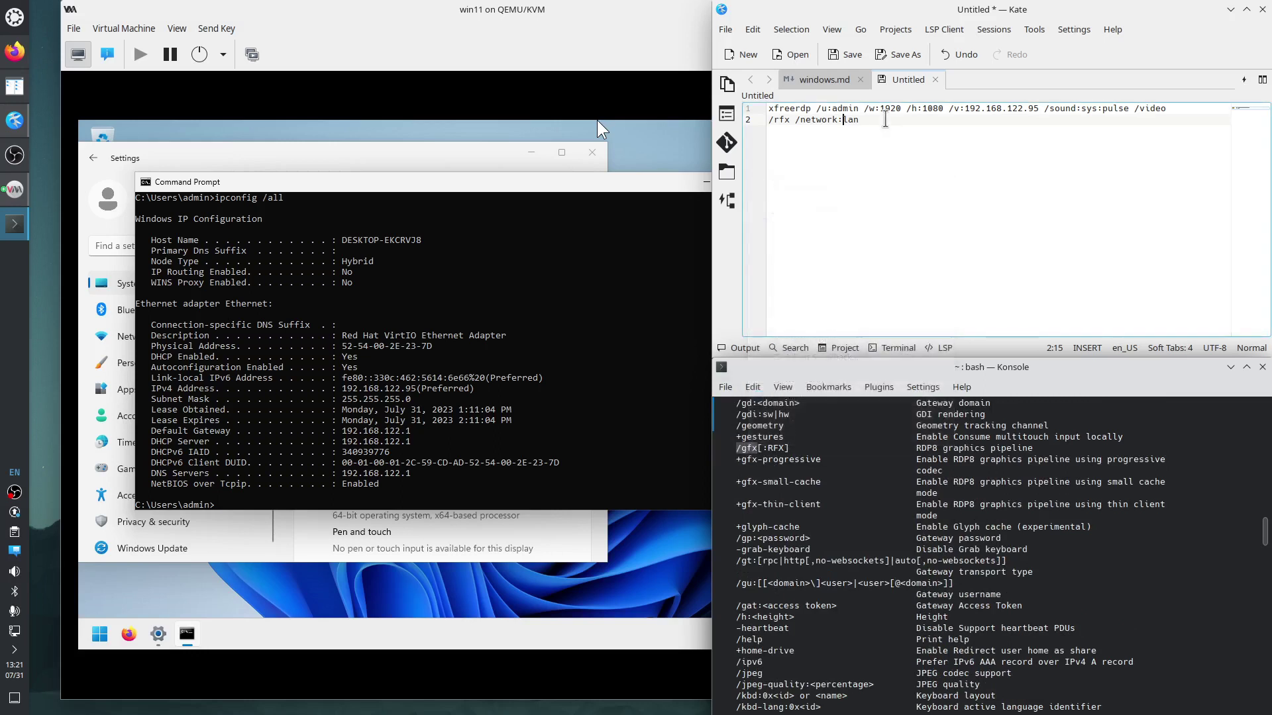
{"action": "left_click", "coordinate": [885, 119]}
{"action": "key", "text": "ctrl+v"}
- Copy the /bpp option name from the xfreerdp help text
{"action": "left_click", "coordinate": [855, 489]}
{"action": "scroll", "coordinate": [855, 489], "scroll_direction": "up", "scroll_amount": 3}
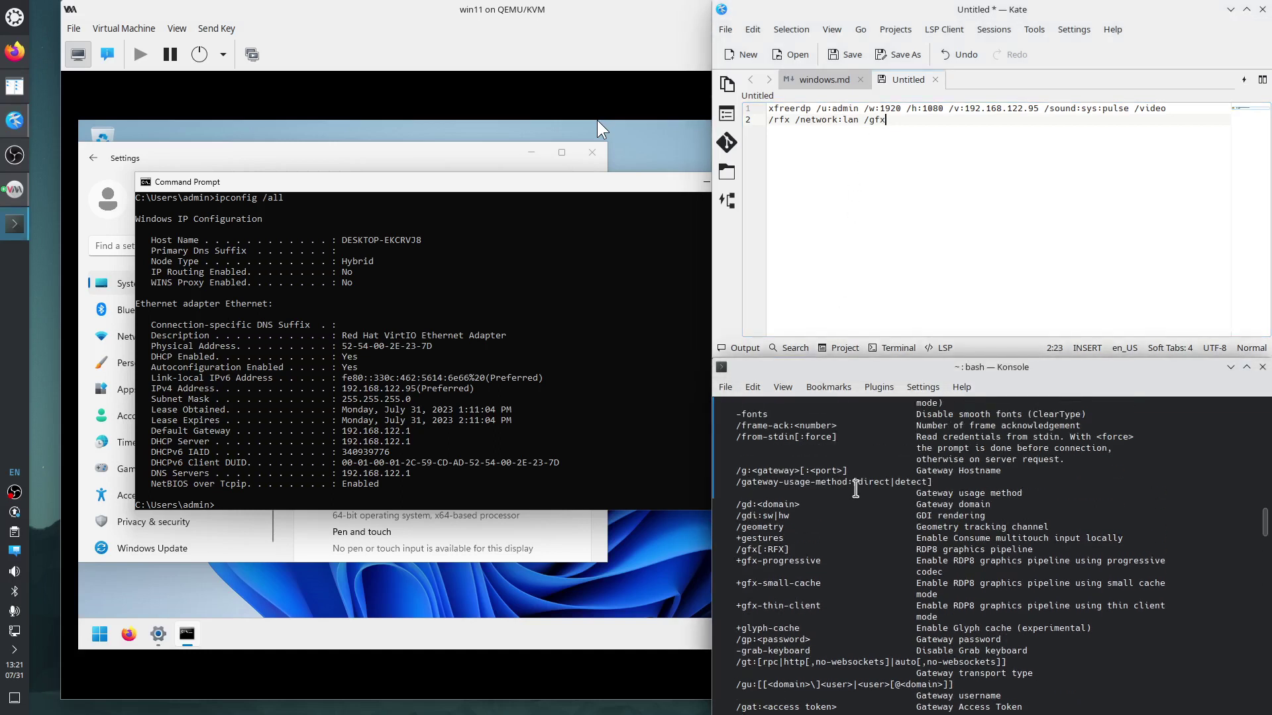
{"action": "scroll", "coordinate": [823, 543], "scroll_direction": "up", "scroll_amount": 2}
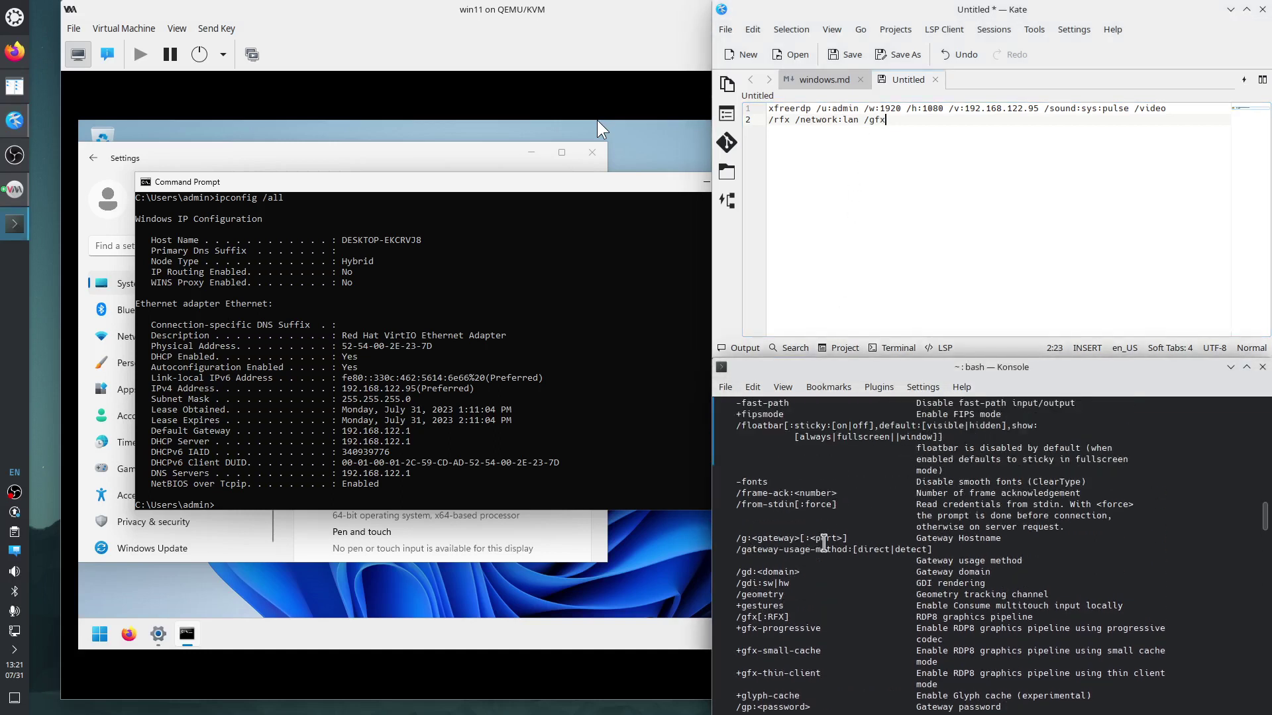
{"action": "scroll", "coordinate": [823, 543], "scroll_direction": "up", "scroll_amount": 1}
{"action": "scroll", "coordinate": [824, 543], "scroll_direction": "up", "scroll_amount": 3}
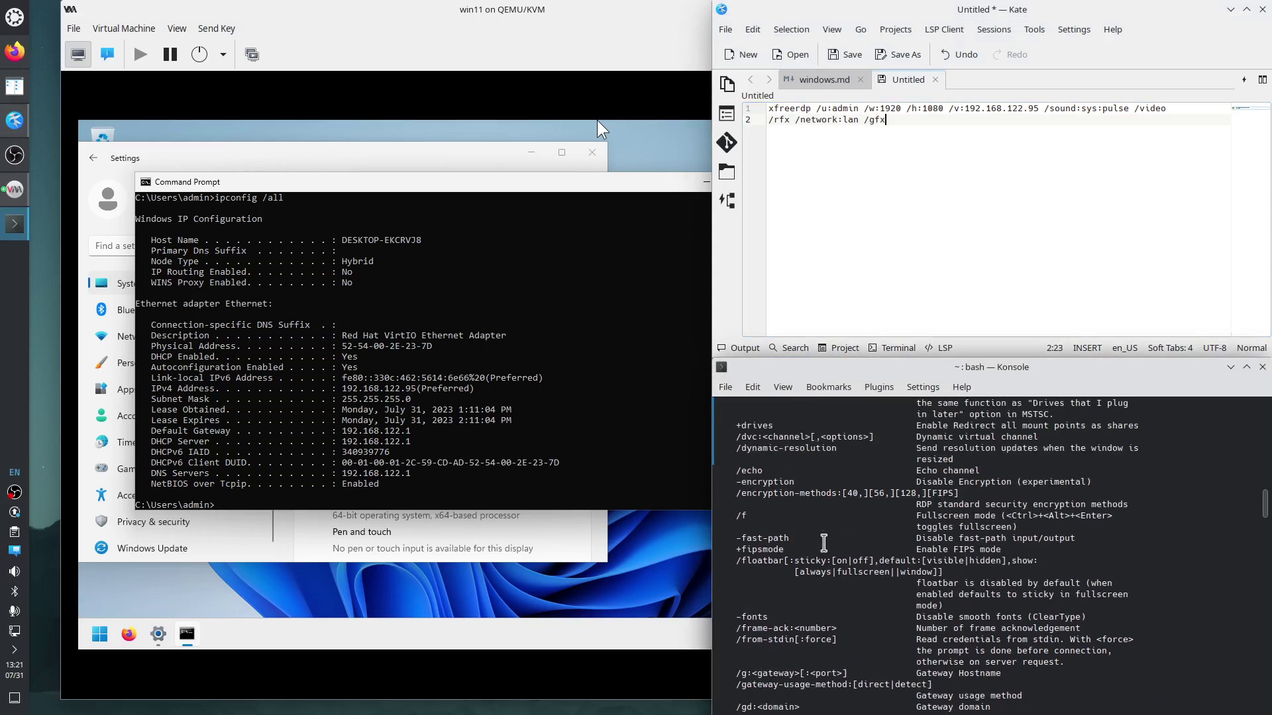
{"action": "scroll", "coordinate": [824, 543], "scroll_direction": "up", "scroll_amount": 6}
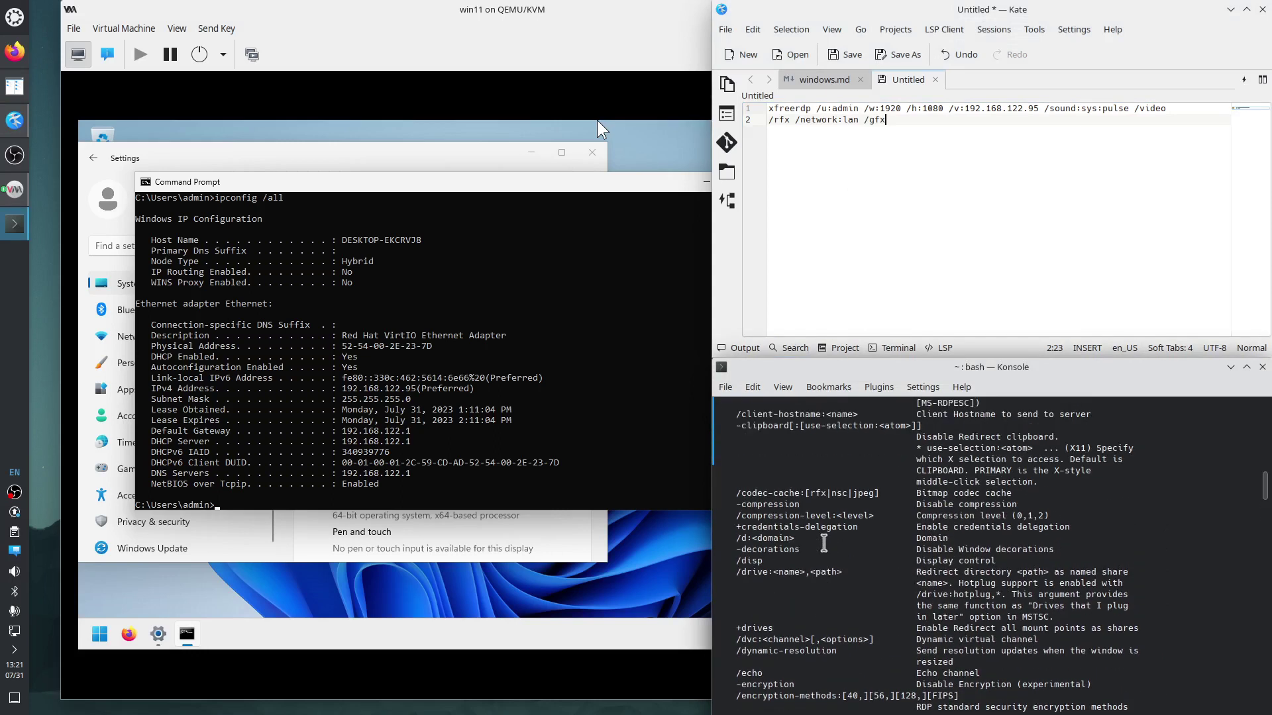
{"action": "scroll", "coordinate": [823, 543], "scroll_direction": "up", "scroll_amount": 3}
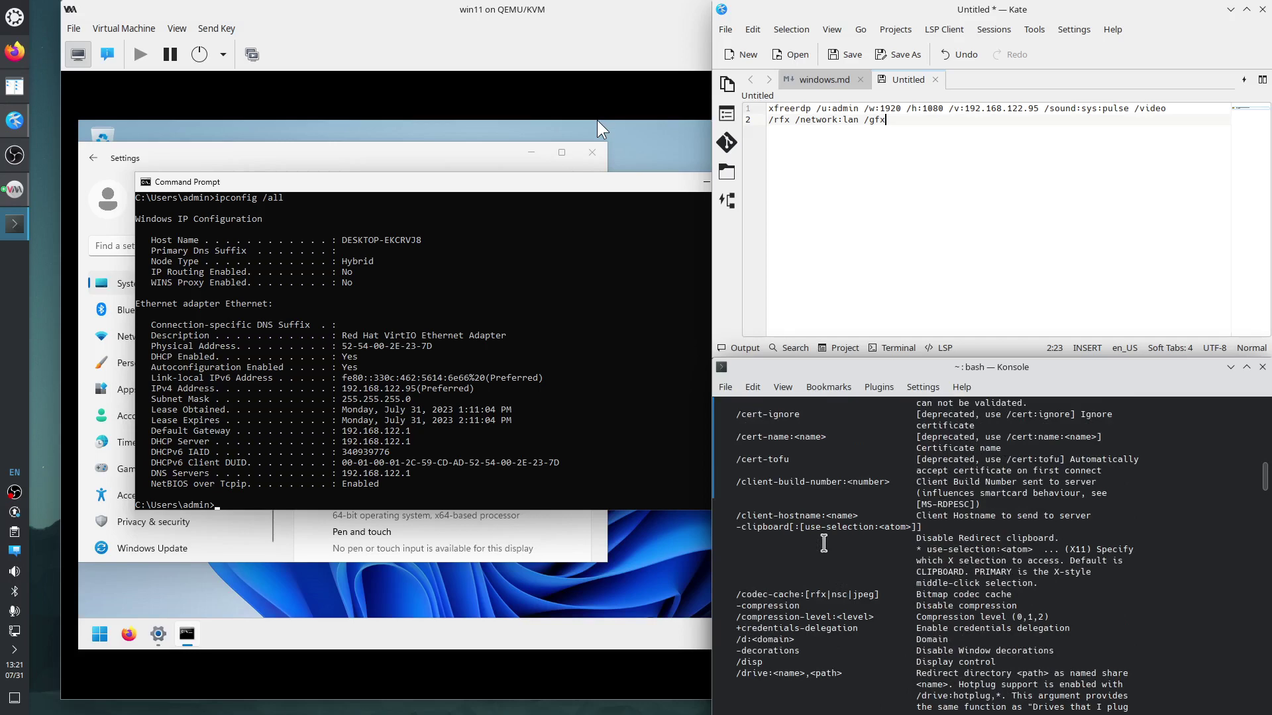
{"action": "scroll", "coordinate": [823, 543], "scroll_direction": "up", "scroll_amount": 12}
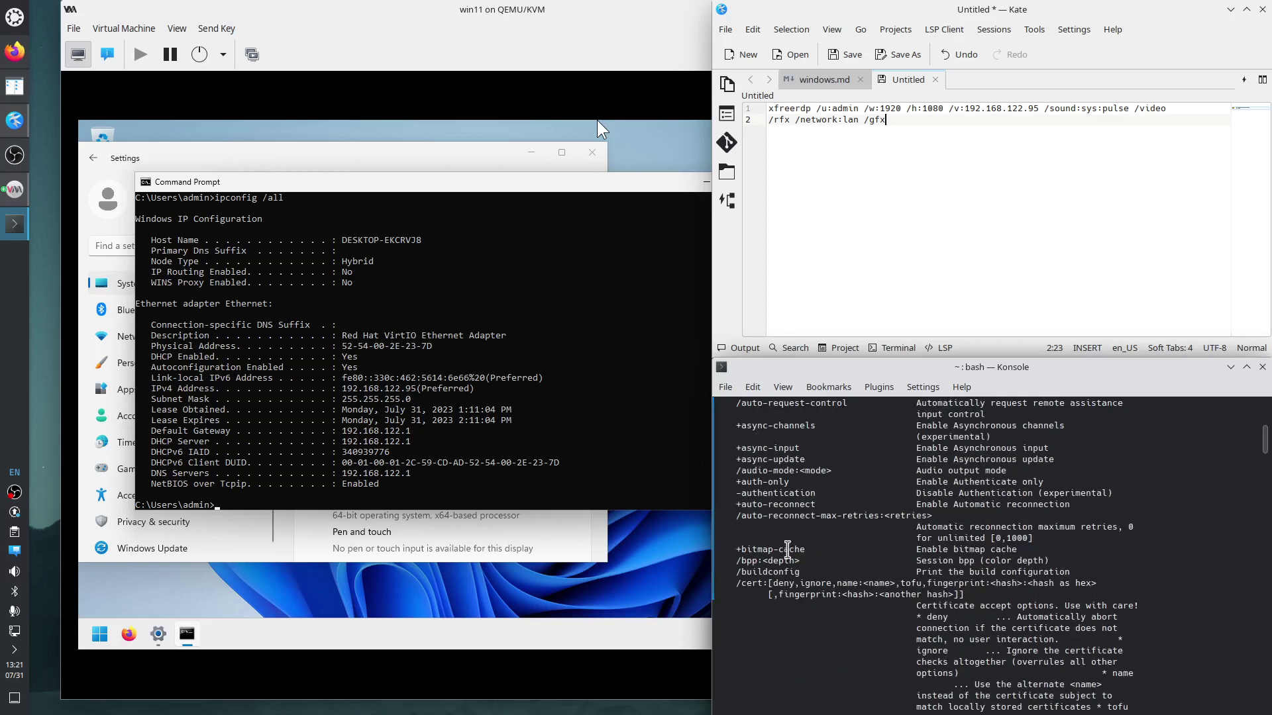
{"action": "left_click_drag", "start_coordinate": [736, 560], "coordinate": [759, 561]}
{"action": "right_click", "coordinate": [749, 566]}
{"action": "left_click", "coordinate": [794, 345]}
- Paste /bpp after /gfx, append /dynamic-resolution, and join the command's two lines into one
{"action": "key", "text": "ctrl+v"}
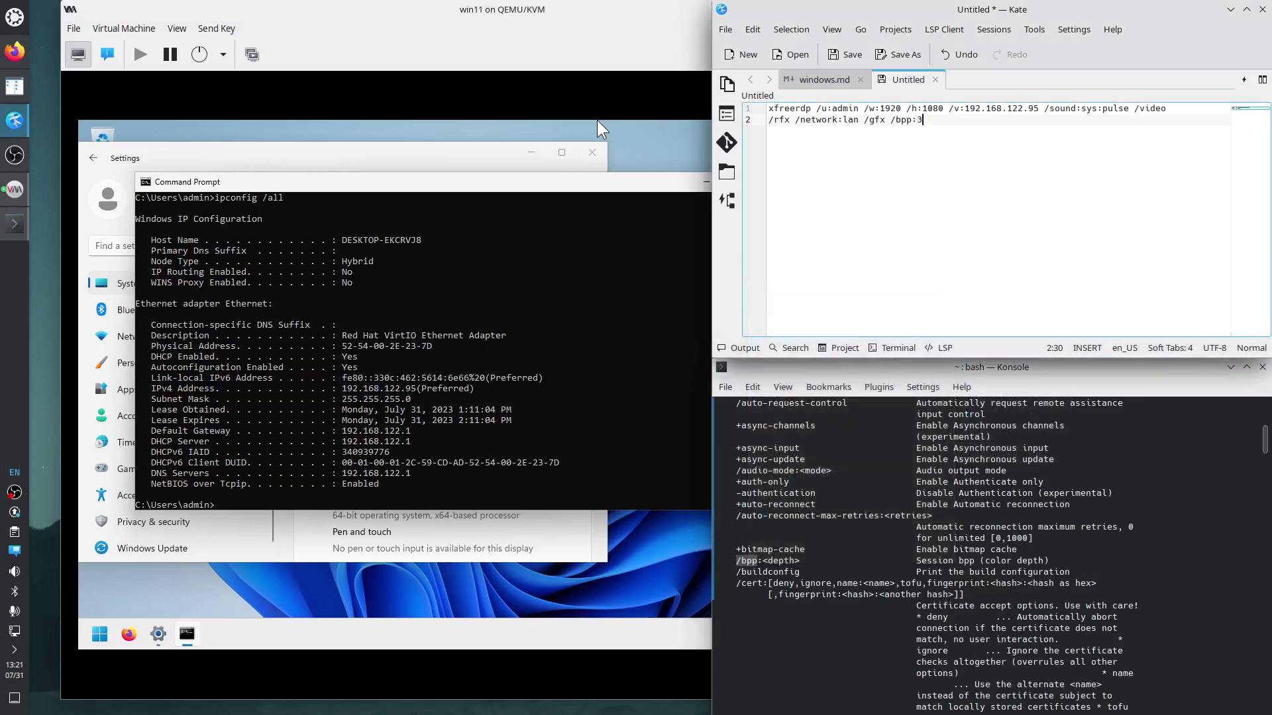
{"action": "scroll", "coordinate": [864, 525], "scroll_direction": "up", "scroll_amount": 2}
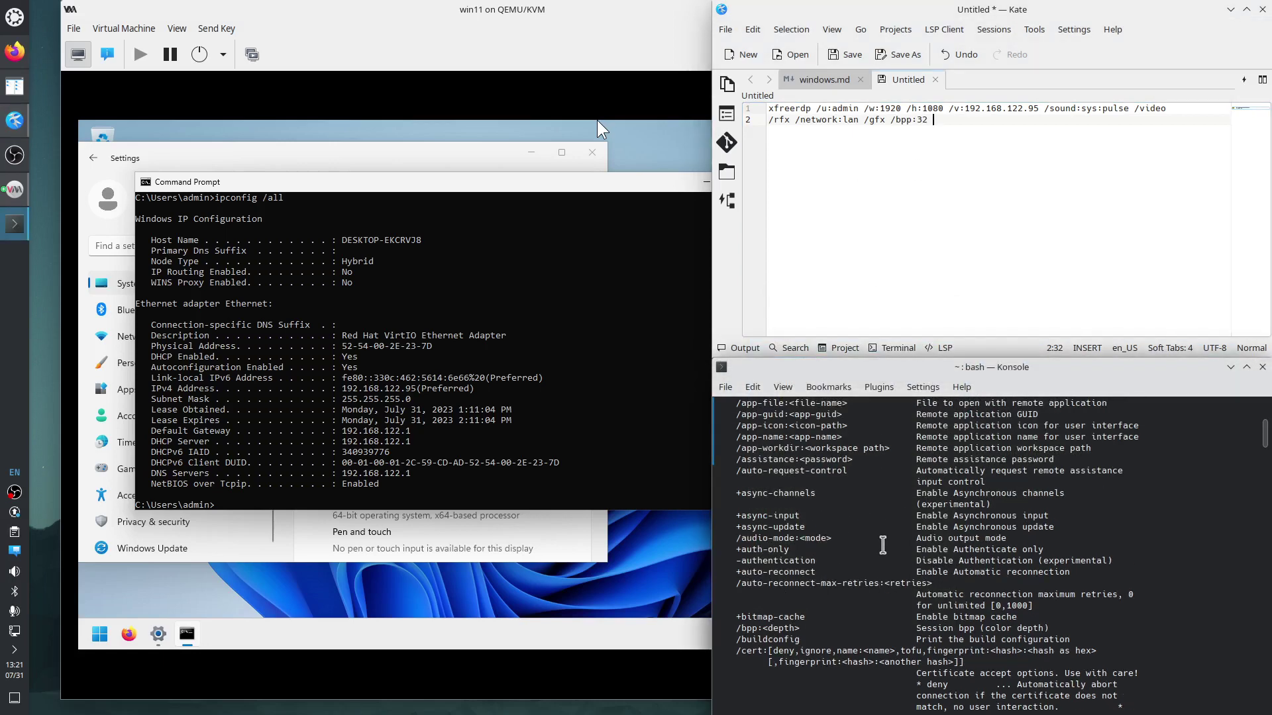
{"action": "scroll", "coordinate": [883, 545], "scroll_direction": "up", "scroll_amount": 3}
{"action": "scroll", "coordinate": [879, 541], "scroll_direction": "up", "scroll_amount": 2}
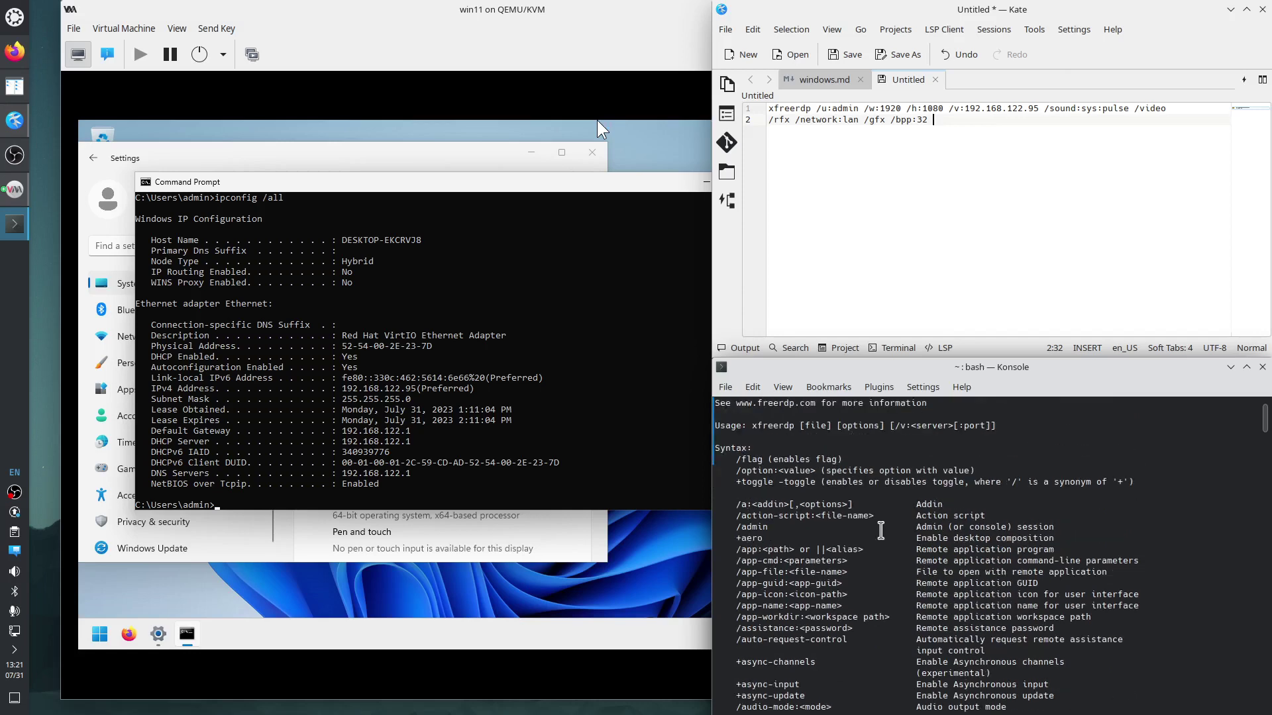
{"action": "scroll", "coordinate": [881, 529], "scroll_direction": "down", "scroll_amount": 2}
{"action": "scroll", "coordinate": [881, 530], "scroll_direction": "down", "scroll_amount": 1}
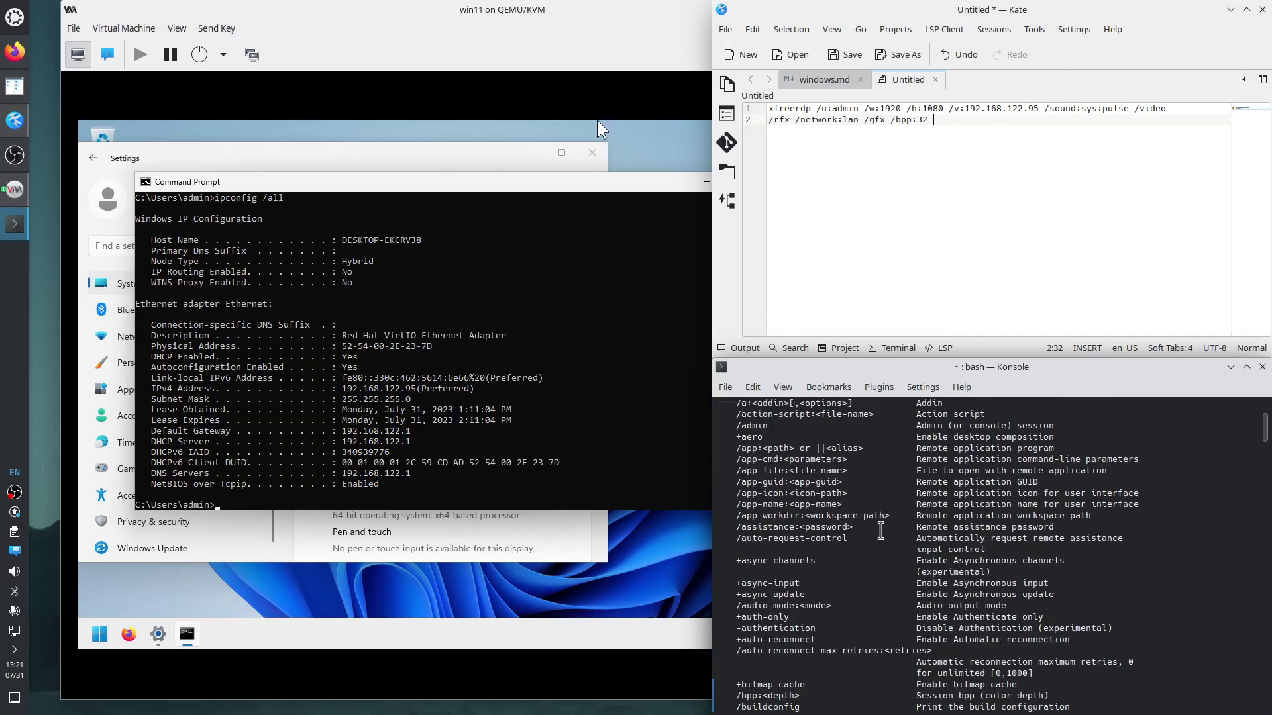
{"action": "scroll", "coordinate": [881, 530], "scroll_direction": "down", "scroll_amount": 12}
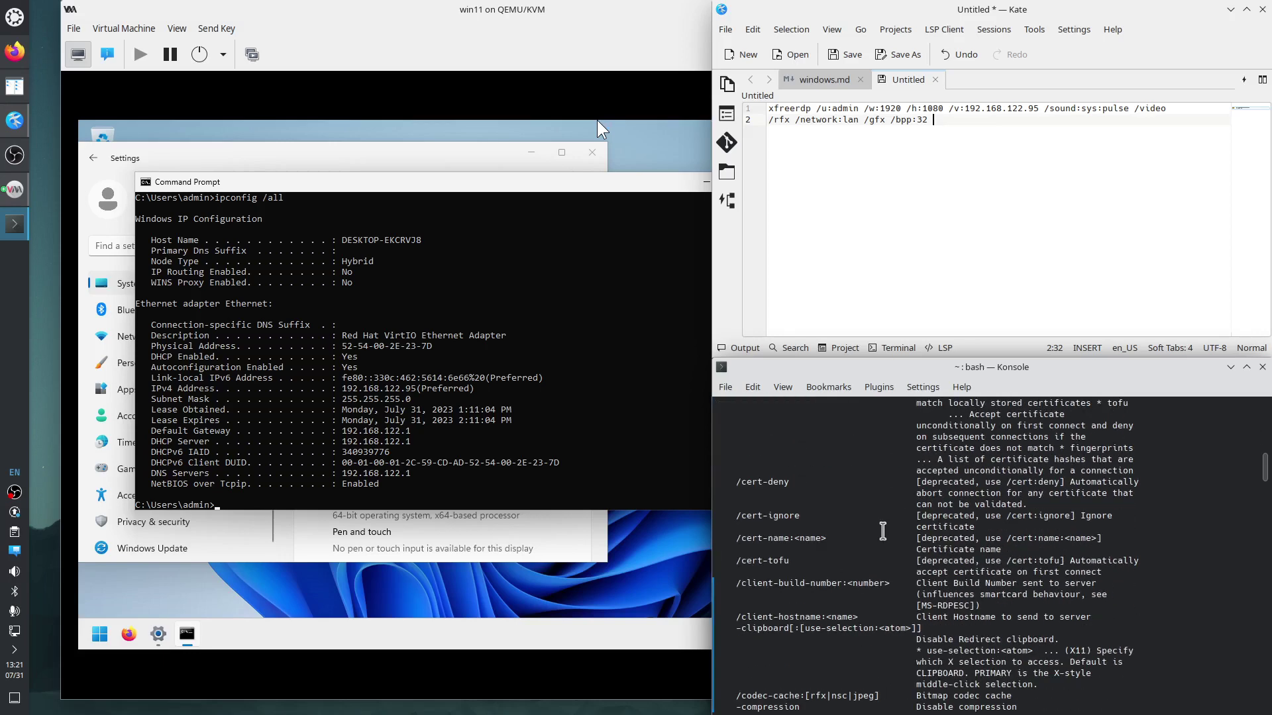
{"action": "scroll", "coordinate": [882, 530], "scroll_direction": "down", "scroll_amount": 7}
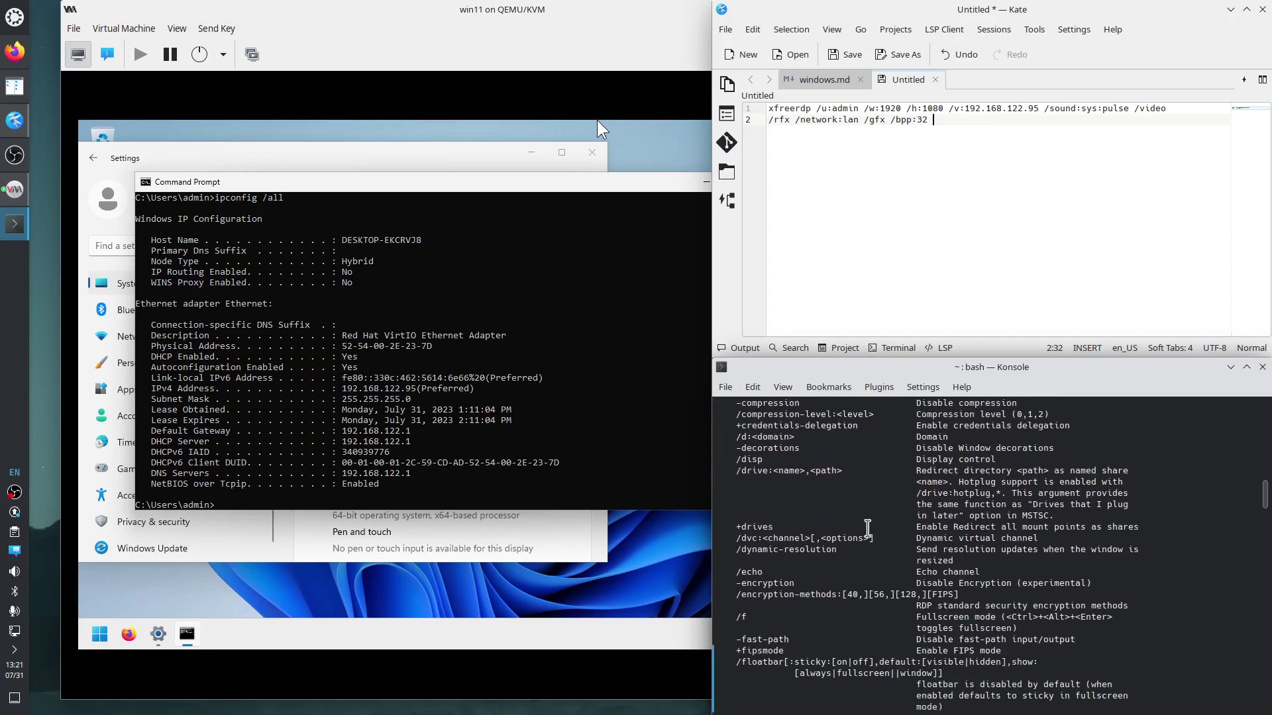
{"action": "left_click_drag", "start_coordinate": [736, 550], "coordinate": [832, 555]}
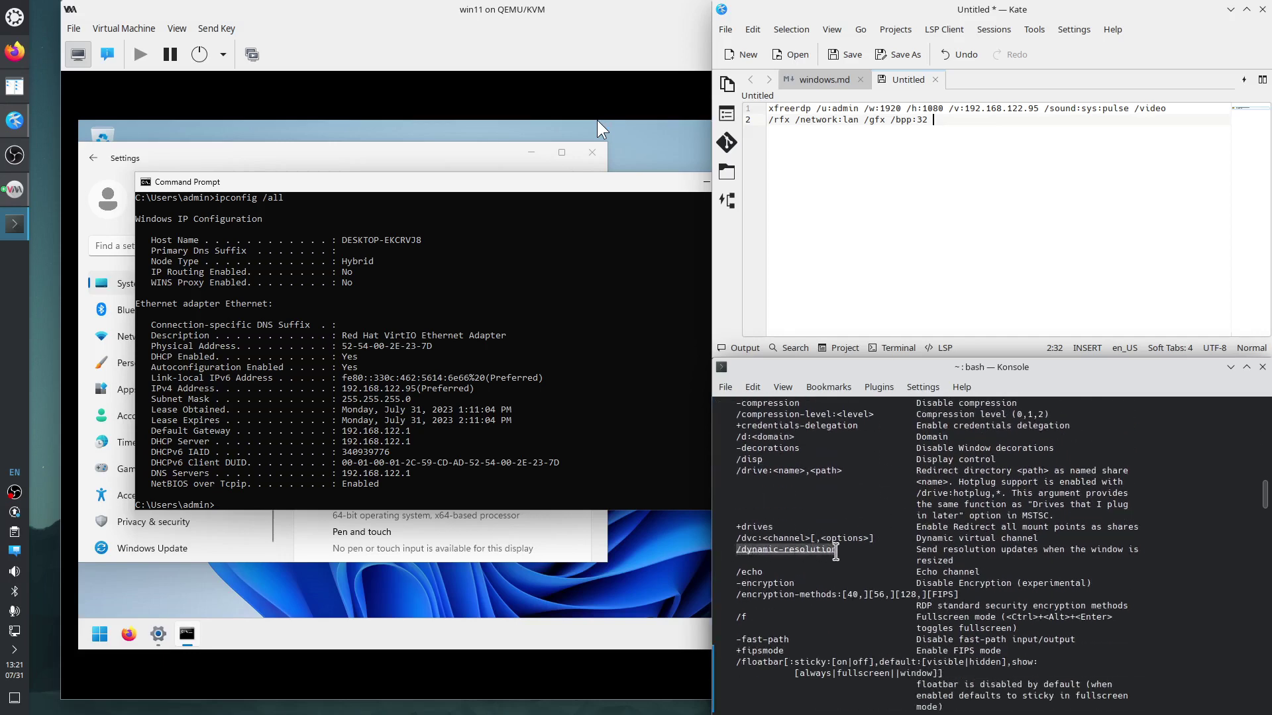
{"action": "right_click", "coordinate": [836, 555]}
{"action": "left_click", "coordinate": [949, 144]}
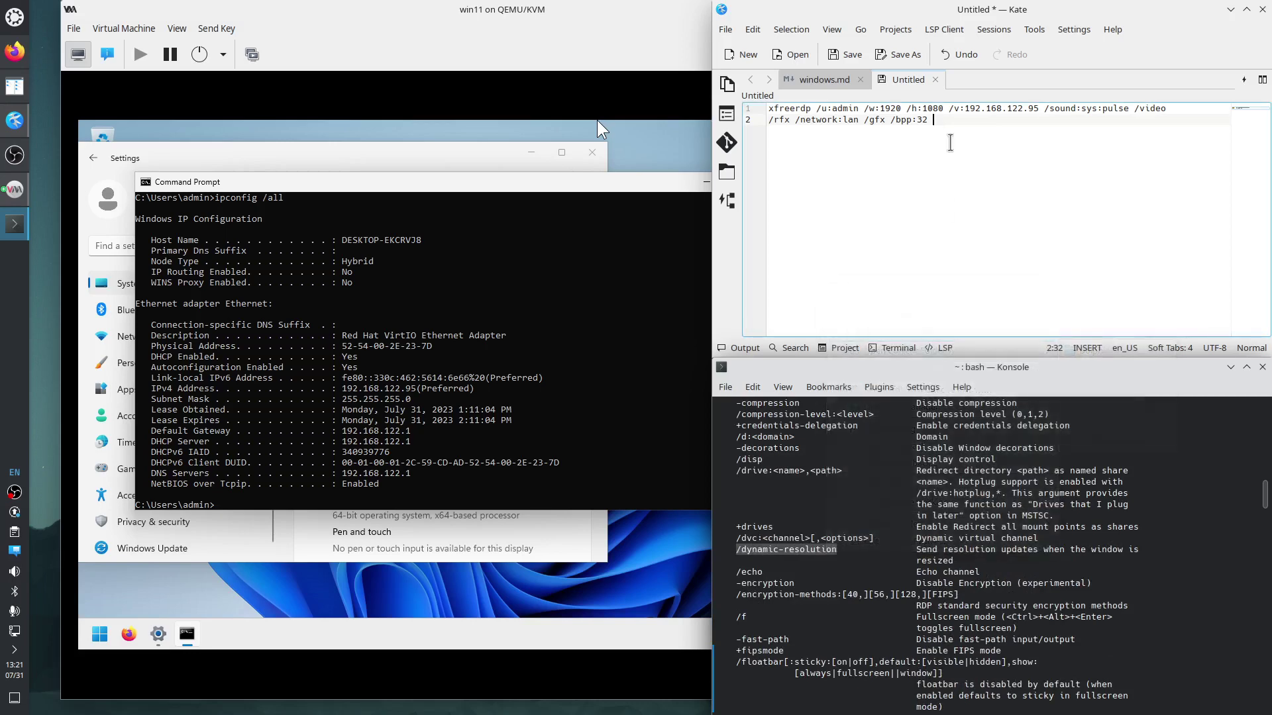
{"action": "middle_click", "coordinate": [934, 120]}
{"action": "left_click", "coordinate": [1172, 110]}
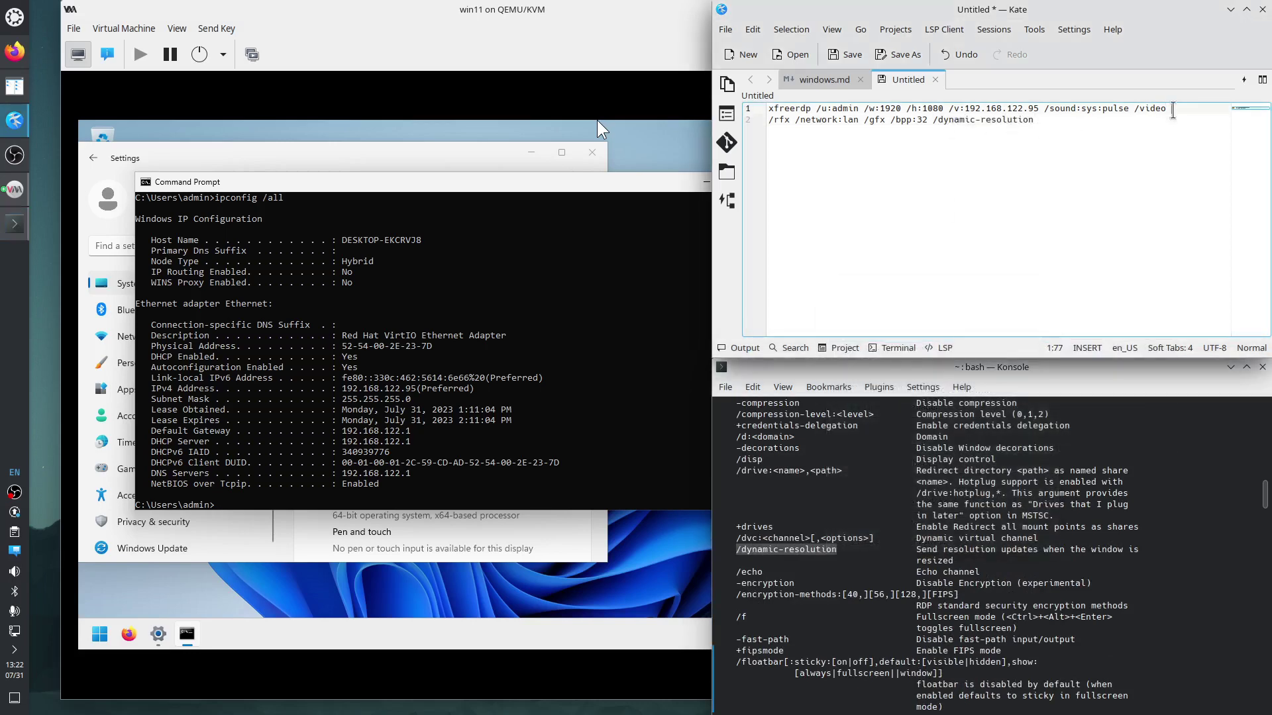
{"action": "key", "text": "Delete"}
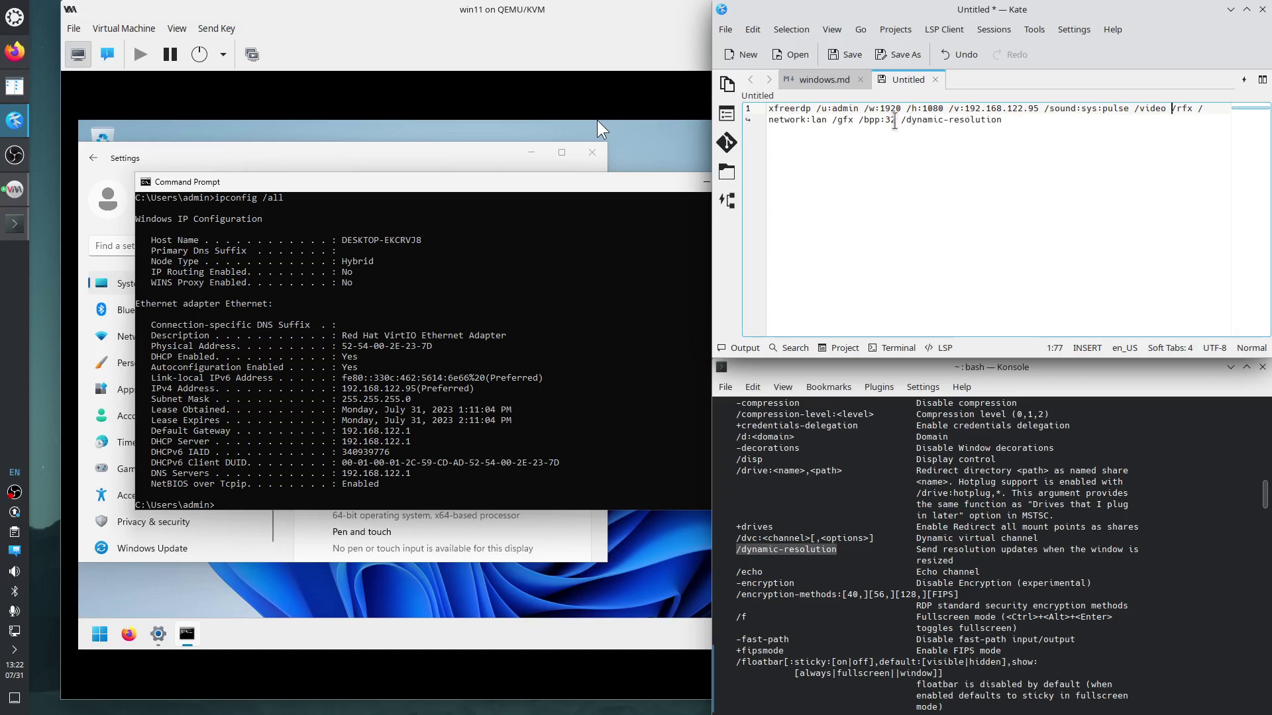
{"action": "double_click", "coordinate": [792, 109]}
{"action": "double_click", "coordinate": [836, 109]}
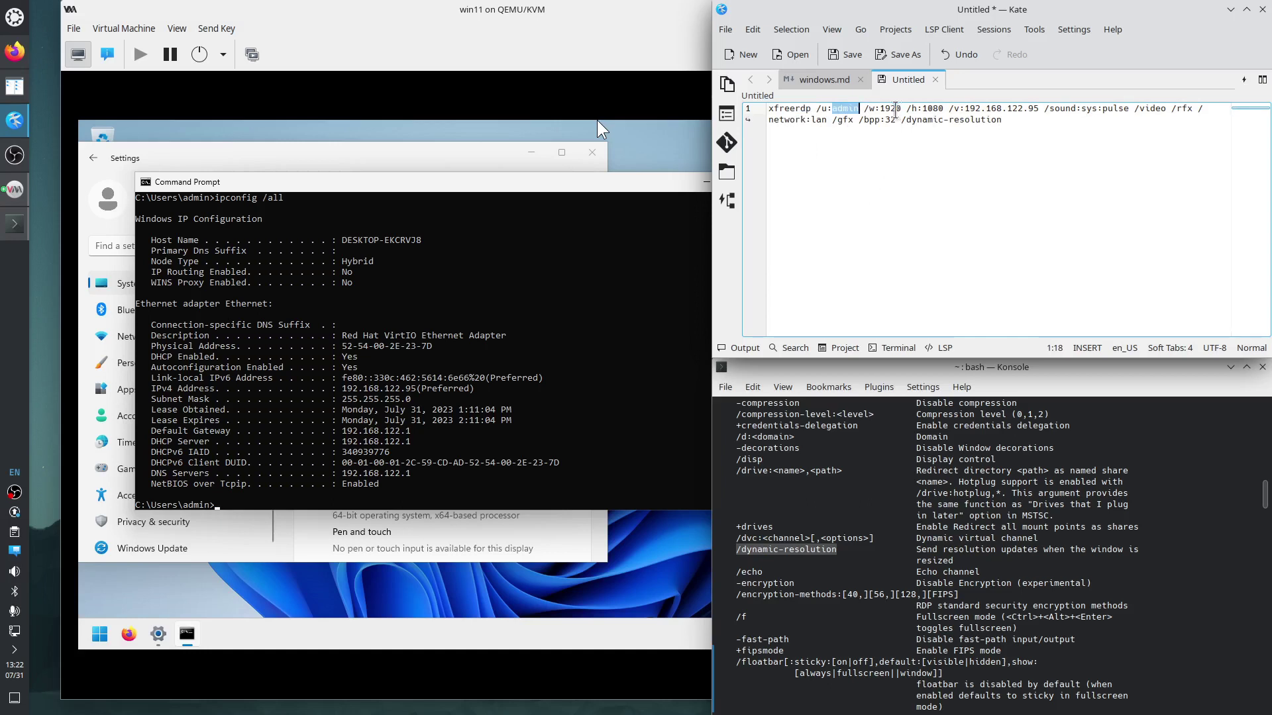
{"action": "left_click_drag", "start_coordinate": [879, 109], "coordinate": [939, 105]}
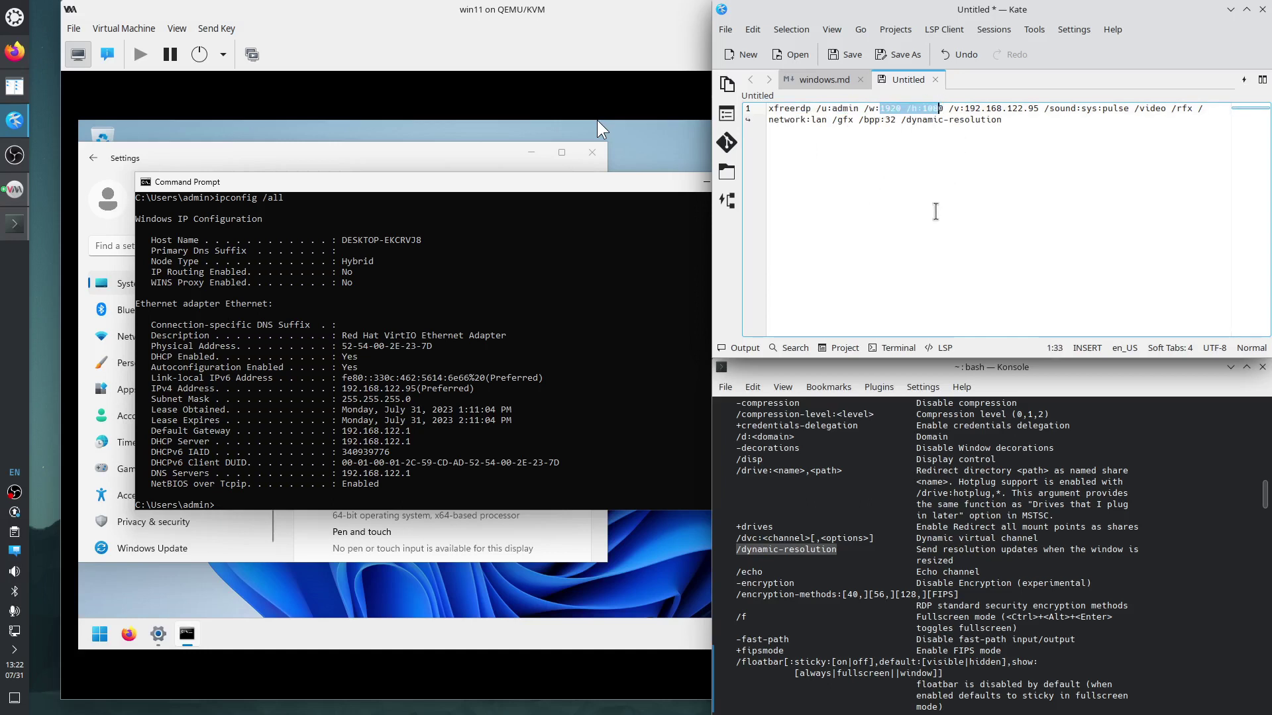
{"action": "left_click_drag", "start_coordinate": [954, 108], "coordinate": [1038, 108]}
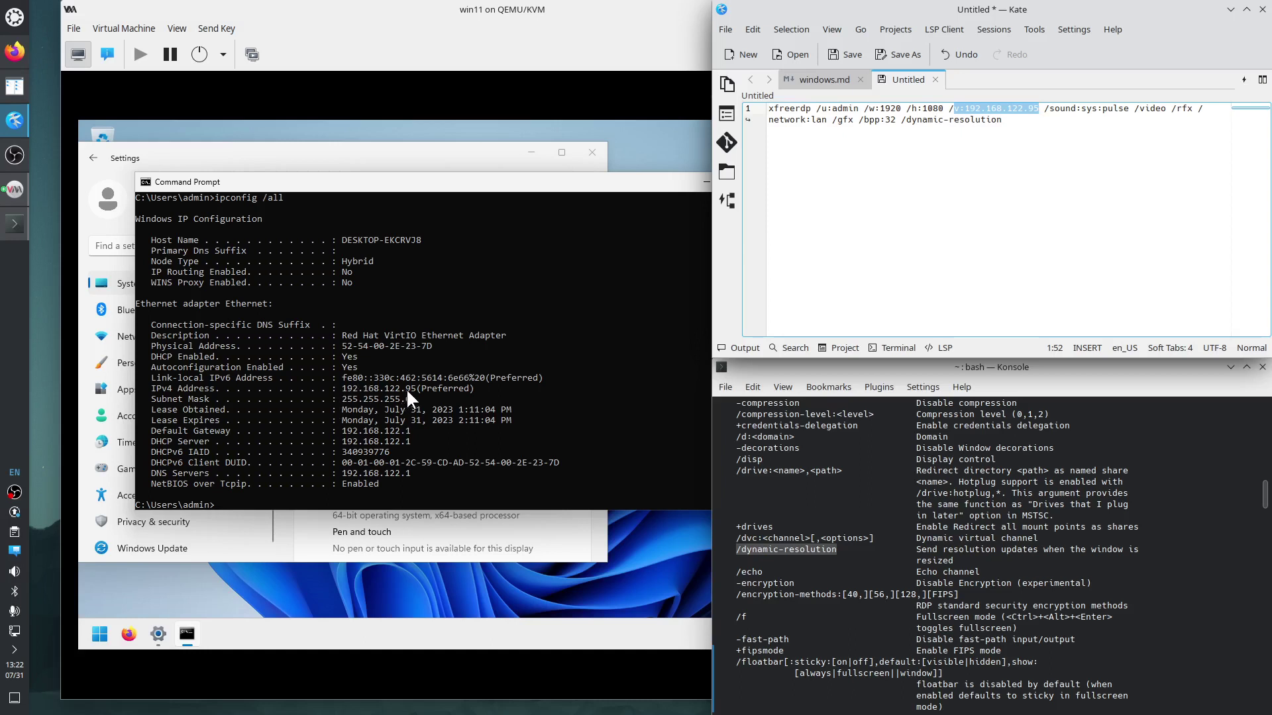
{"action": "left_click_drag", "start_coordinate": [1059, 108], "coordinate": [1124, 109]}
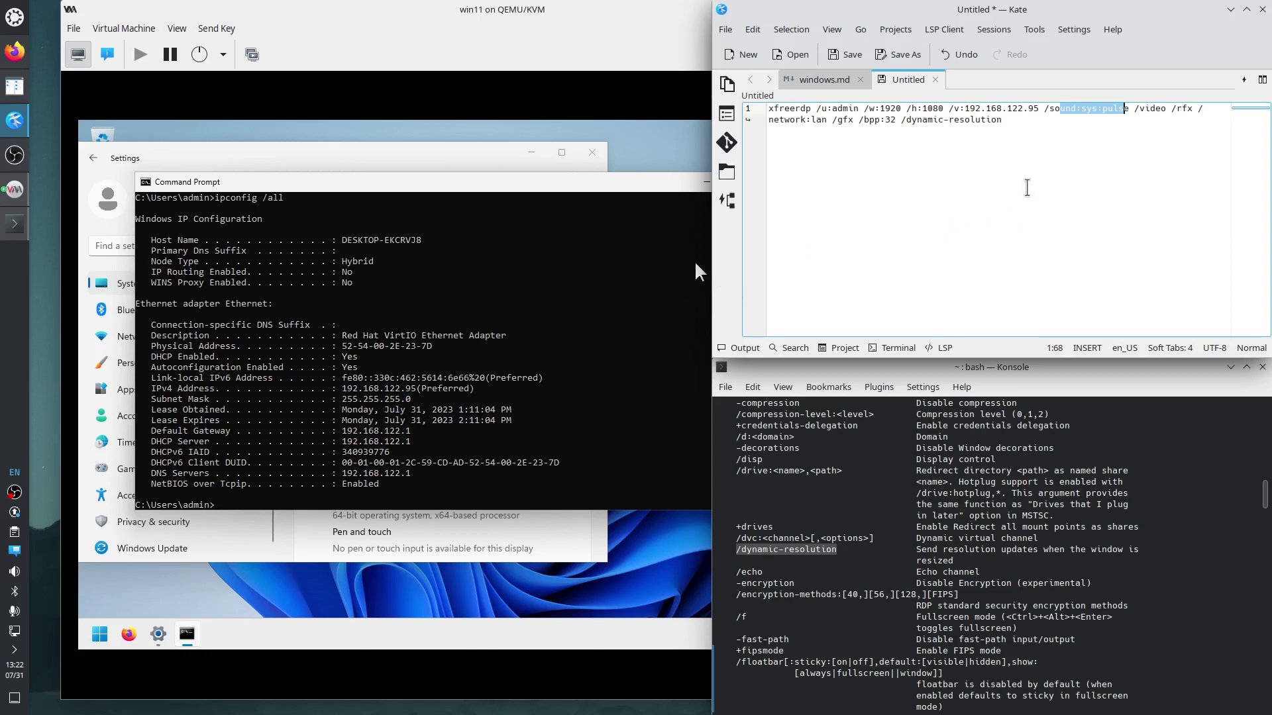
{"action": "left_click_drag", "start_coordinate": [1134, 110], "coordinate": [1003, 121]}
{"action": "left_click", "coordinate": [922, 136]}
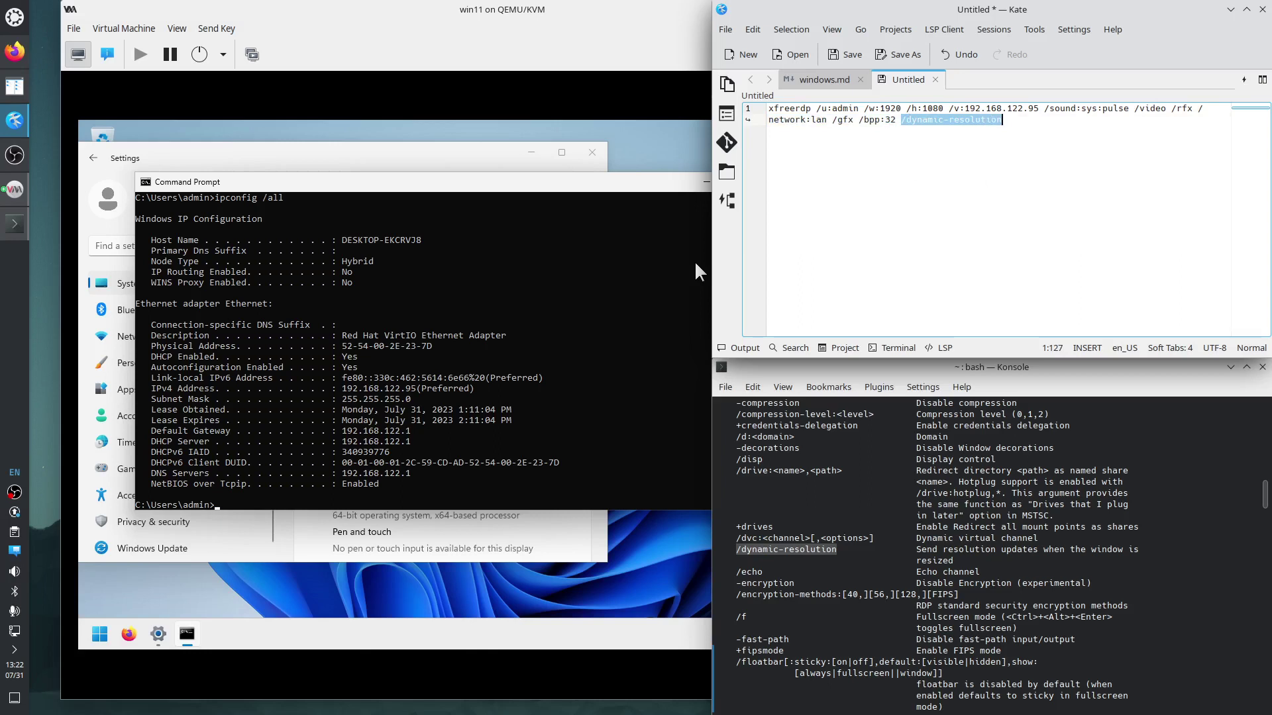
{"action": "left_click_drag", "start_coordinate": [1043, 128], "coordinate": [768, 108]}
- Copy the full xfreerdp command for 192.168.122.95 from Kate and run it in Konsole
{"action": "right_click", "coordinate": [804, 118]}
{"action": "left_click", "coordinate": [835, 151]}
{"action": "left_click", "coordinate": [925, 500]}
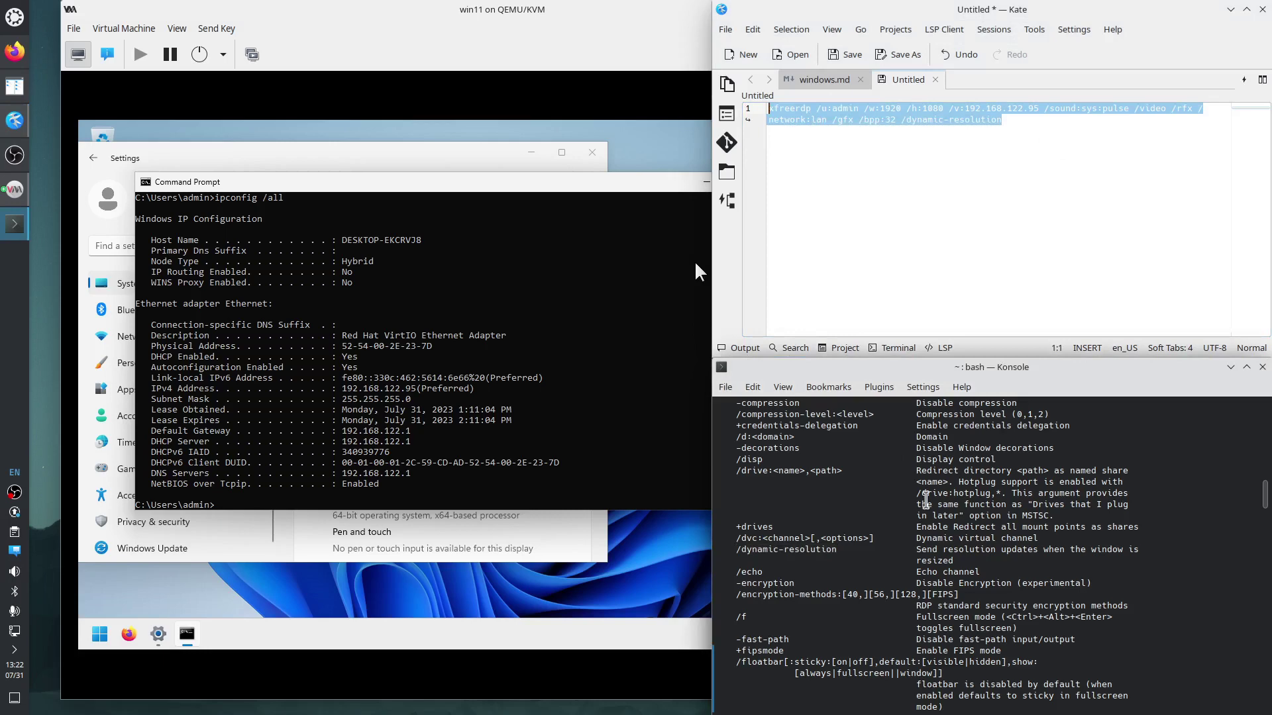
{"action": "right_click", "coordinate": [926, 500]}
{"action": "left_click", "coordinate": [972, 538]}
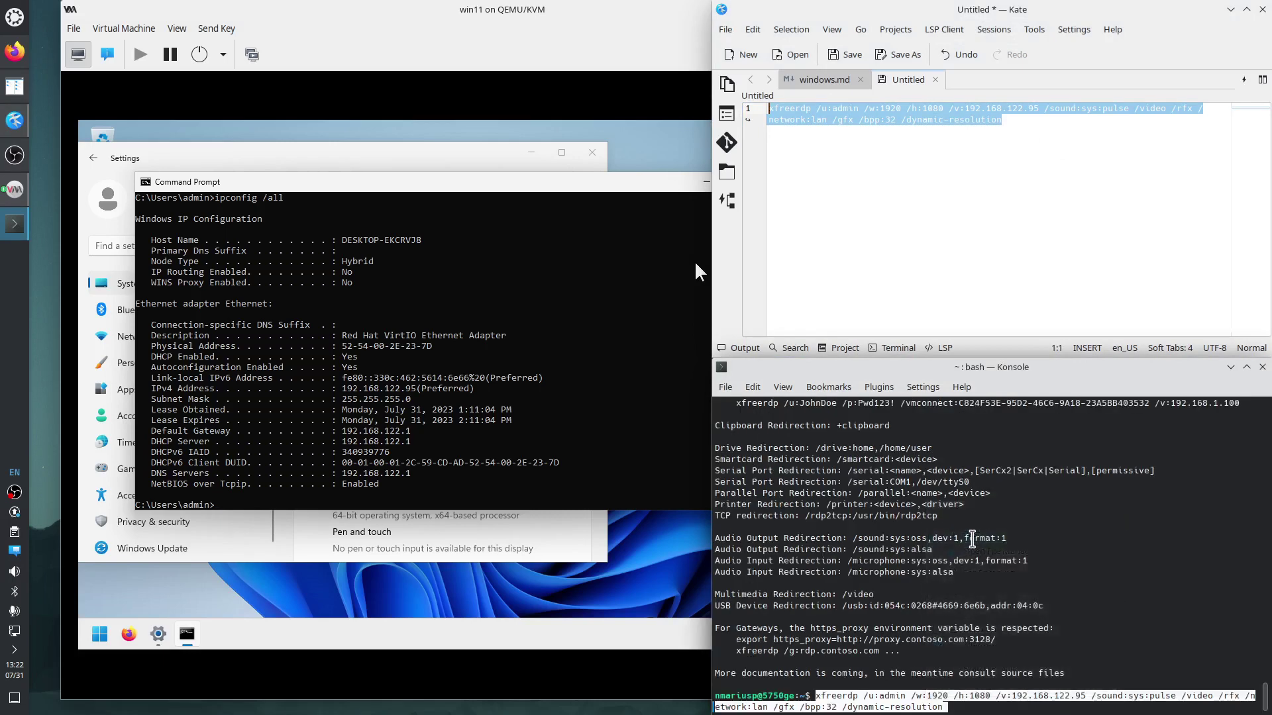
{"action": "key", "text": "Return"}
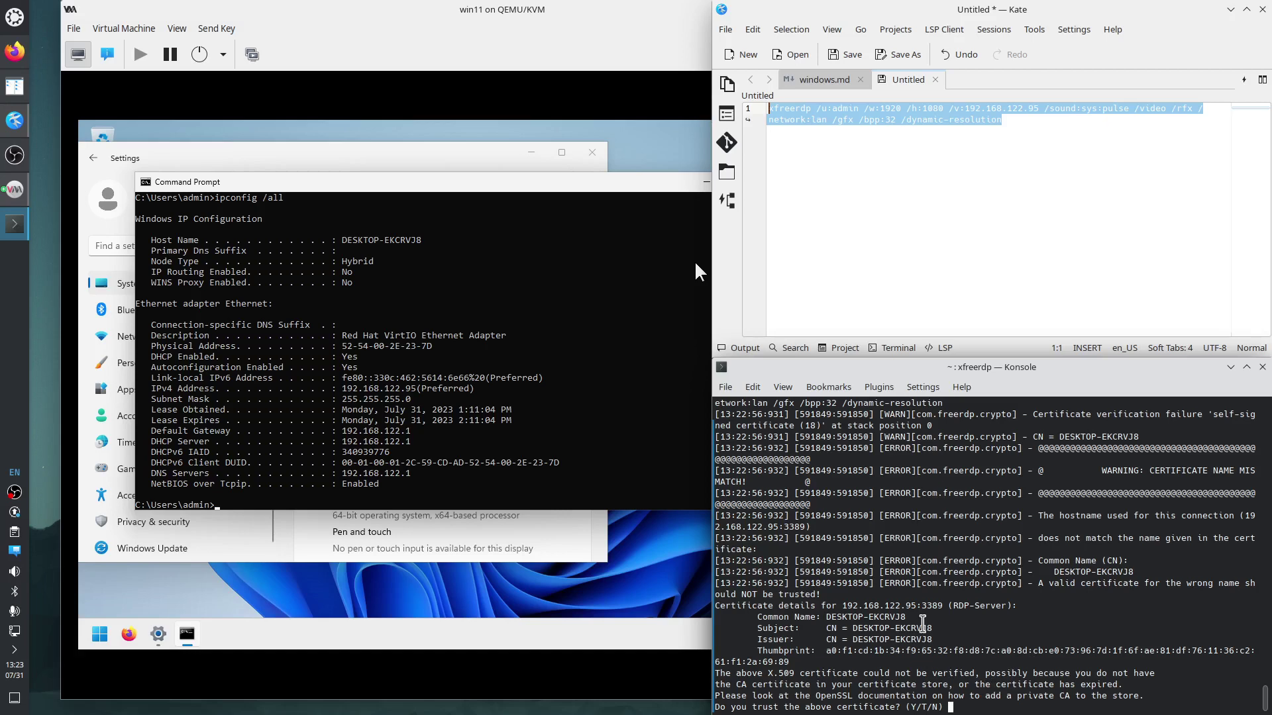
- Bring up the guest's Settings and go to the System > About page
{"action": "left_click", "coordinate": [111, 245]}
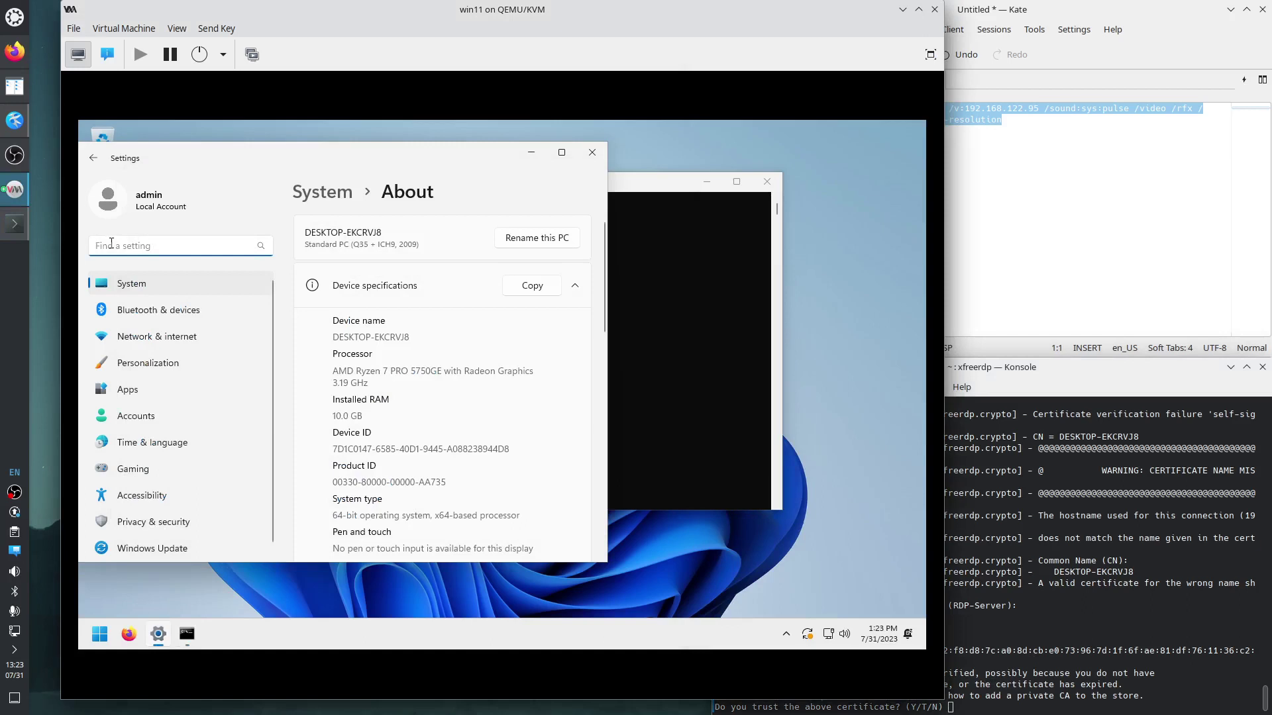
{"action": "key", "text": "alt+Left"}
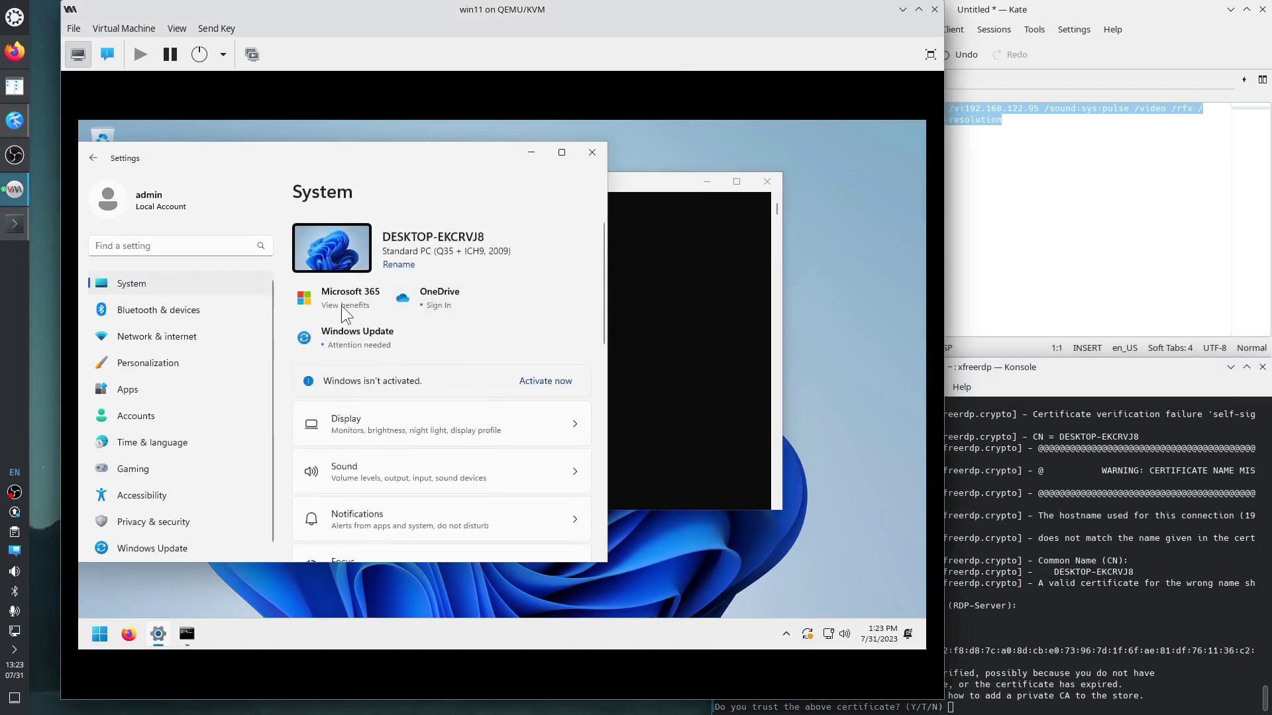
{"action": "scroll", "coordinate": [478, 372], "scroll_direction": "down", "scroll_amount": 10}
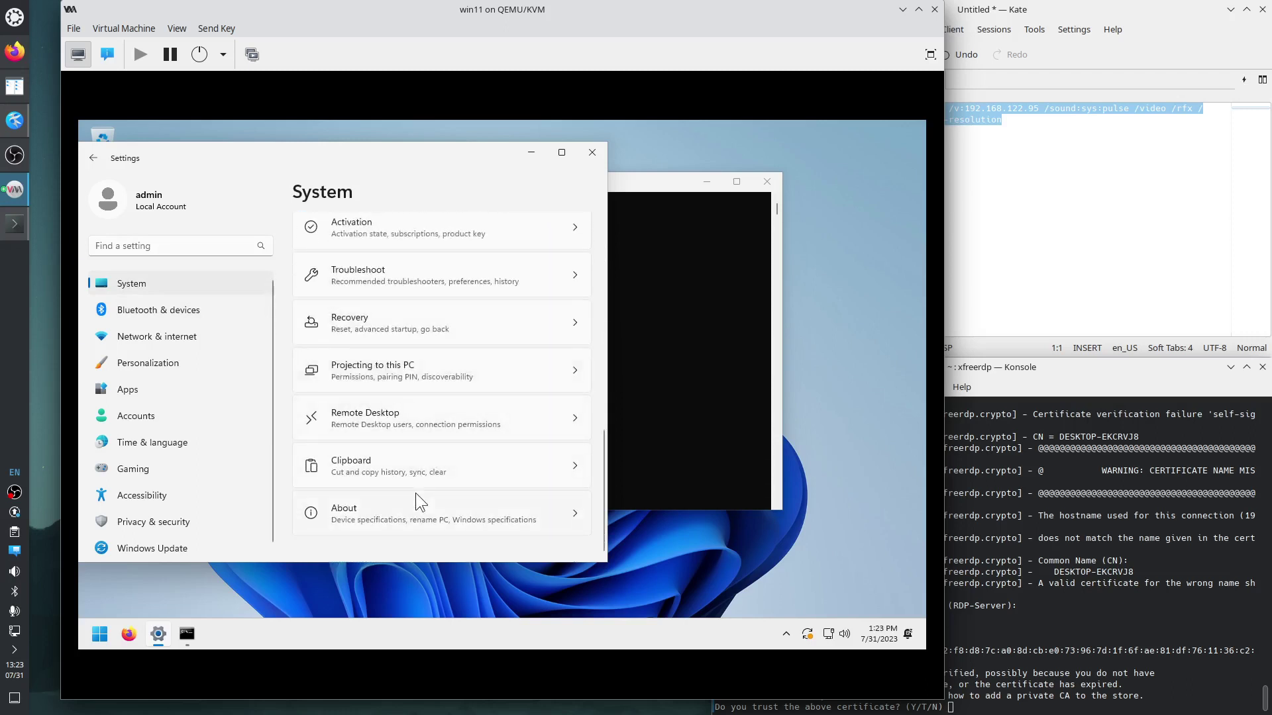
{"action": "right_click", "coordinate": [100, 634]}
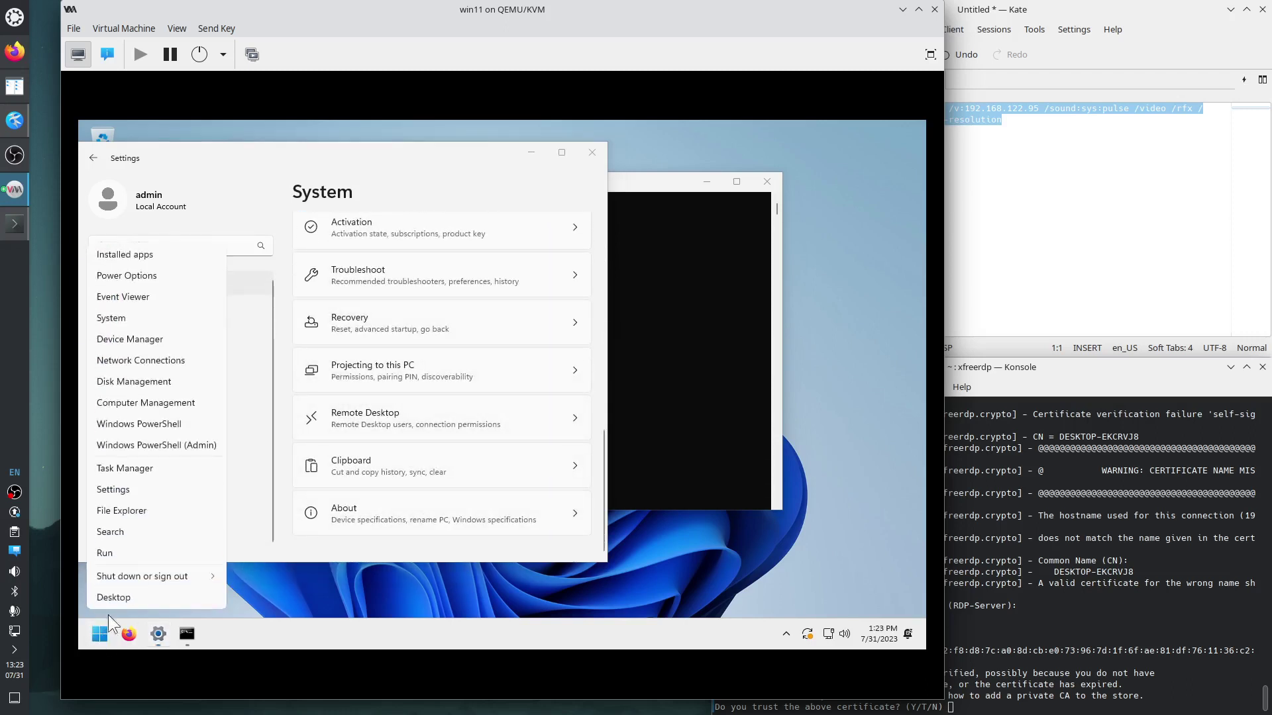
{"action": "left_click", "coordinate": [141, 318]}
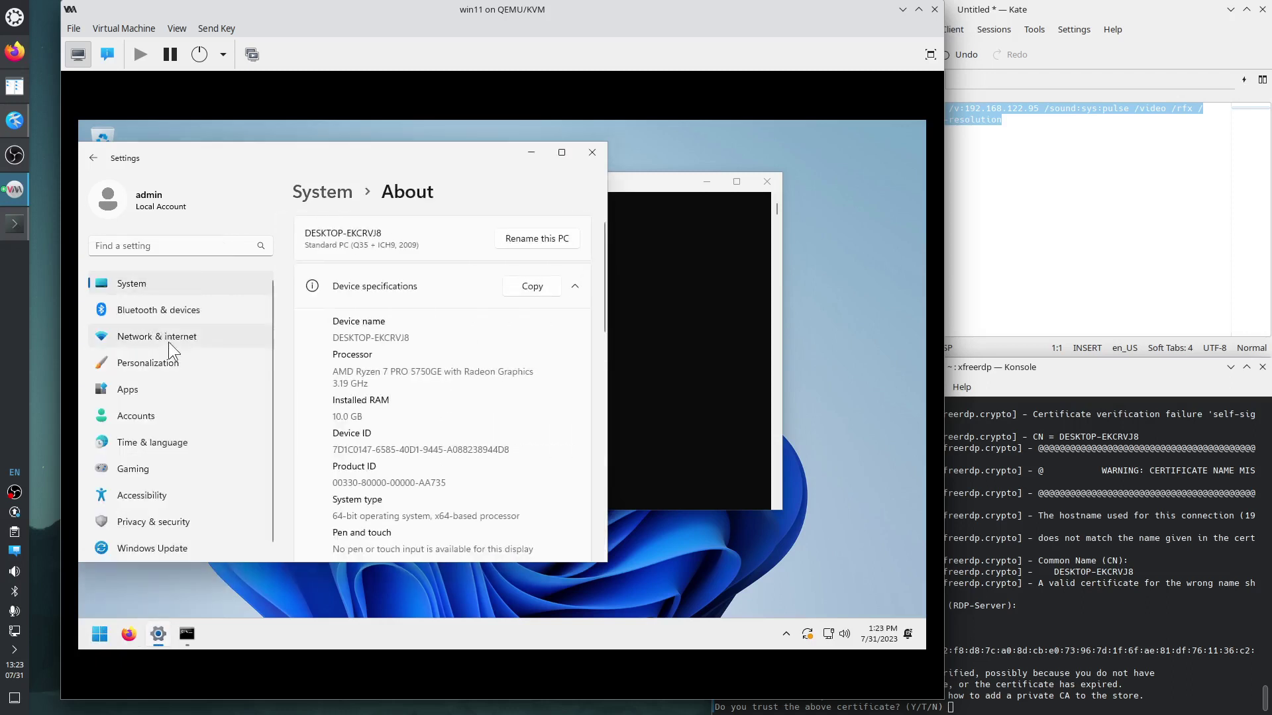
- Rename the PC to win11 and restart now to apply it
{"action": "left_click", "coordinate": [530, 238]}
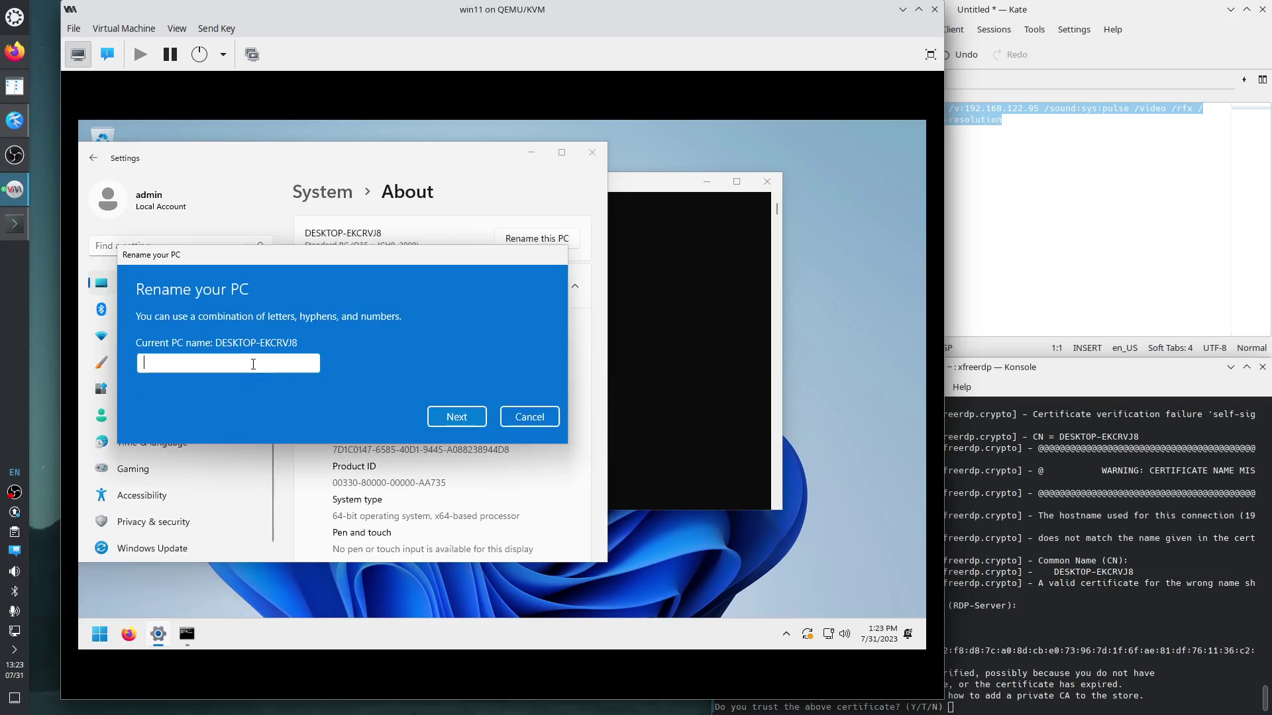
{"action": "type", "text": "win11"}
{"action": "left_click", "coordinate": [446, 417]}
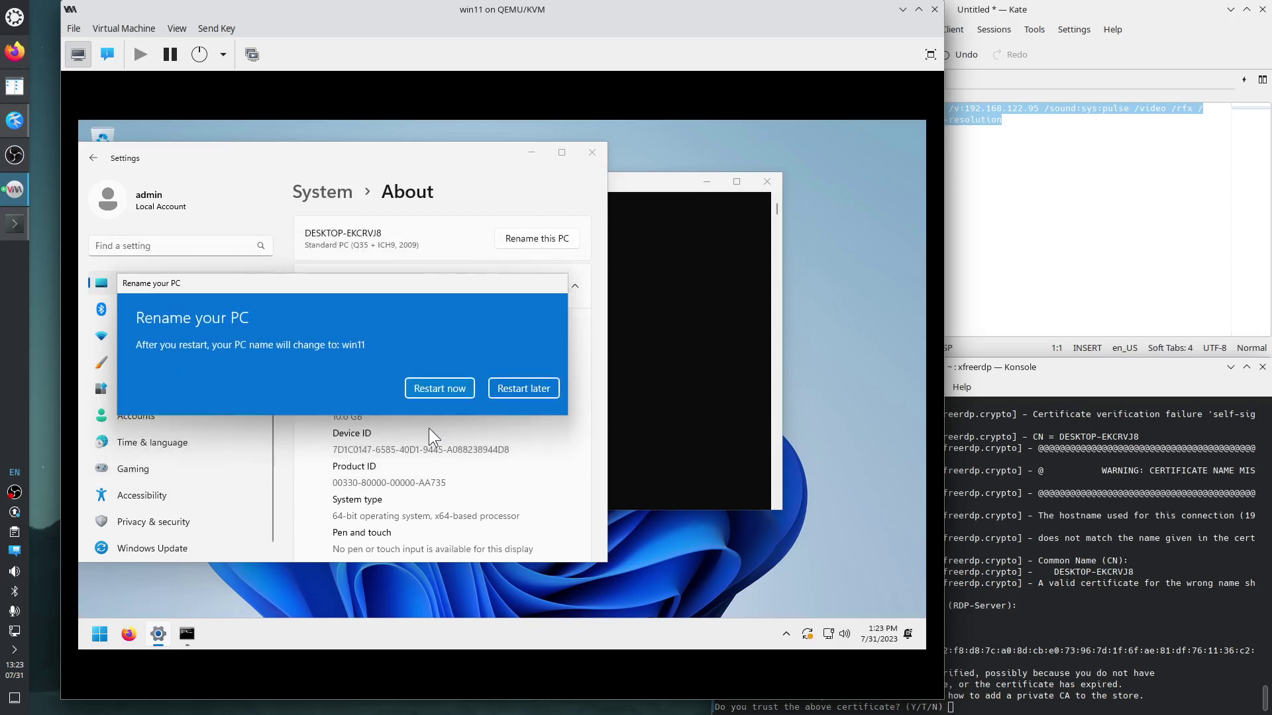
{"action": "left_click", "coordinate": [440, 387]}
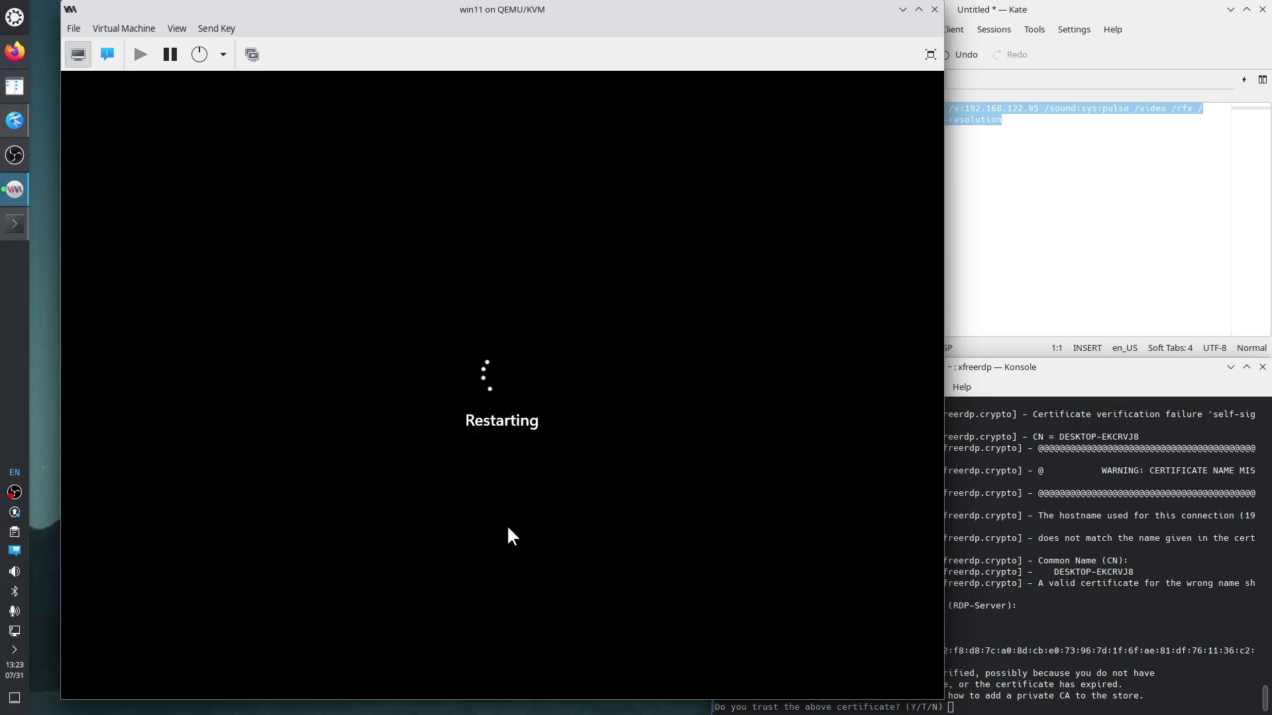
- Answer Y to the xfreerdp certificate prompt in the terminal, then close the VM console
{"action": "left_click", "coordinate": [1075, 693]}
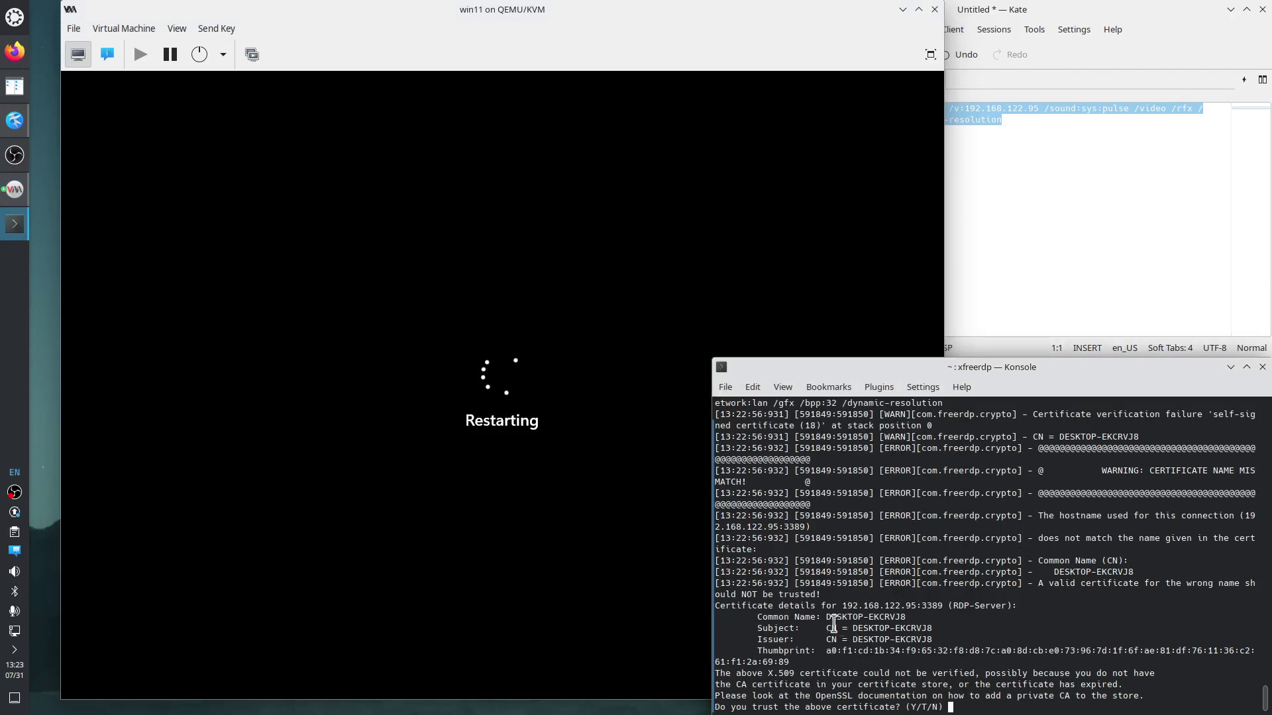
{"action": "left_click_drag", "start_coordinate": [825, 617], "coordinate": [905, 620]}
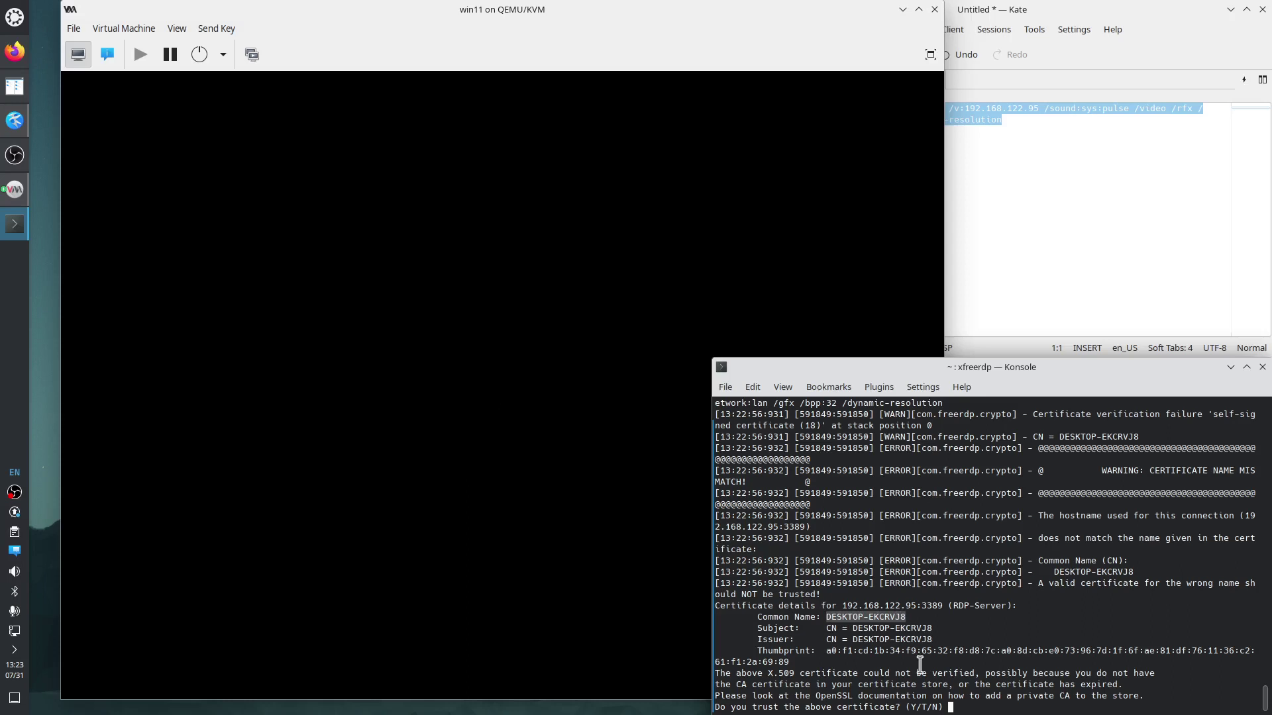
{"action": "left_click", "coordinate": [989, 706]}
{"action": "type", "text": "Y"}
{"action": "key", "text": "Return"}
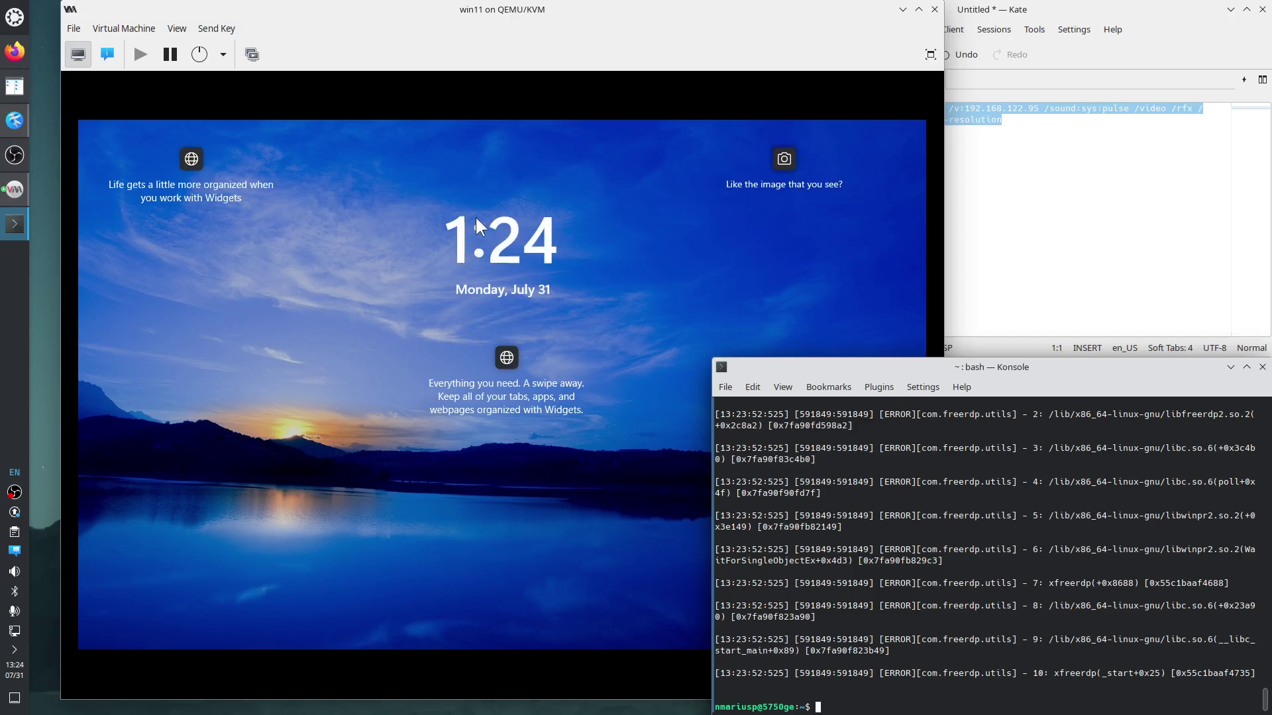
{"action": "left_click", "coordinate": [488, 9]}
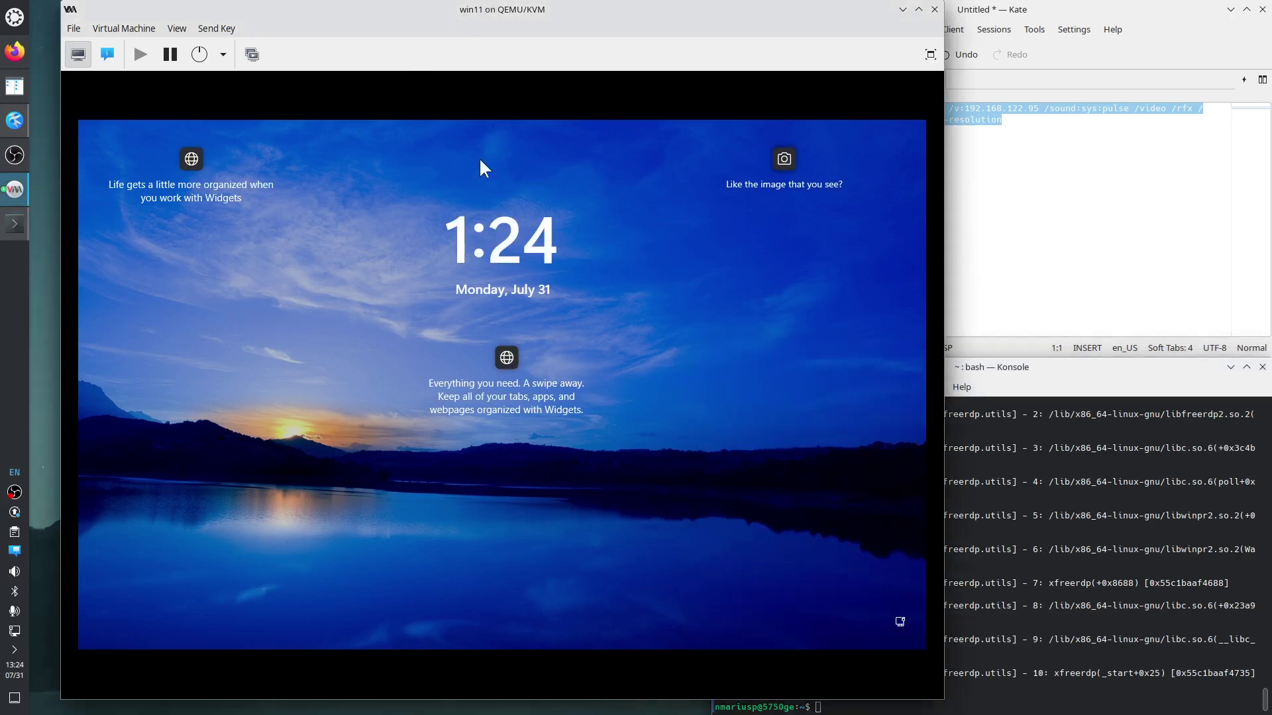
{"action": "left_click", "coordinate": [935, 10]}
- Close Virtual Machine Manager and run the pasted xfreerdp connection command in Konsole
{"action": "left_click_drag", "start_coordinate": [658, 185], "coordinate": [441, 188]}
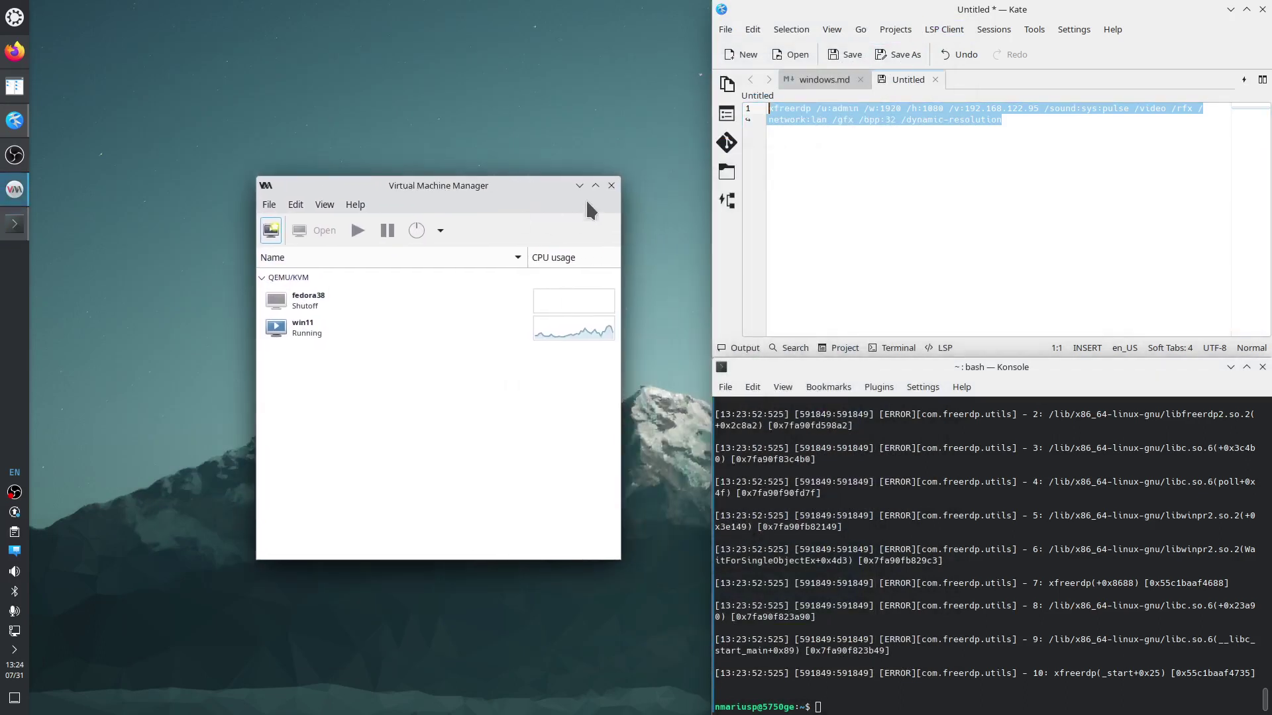
{"action": "left_click", "coordinate": [611, 186]}
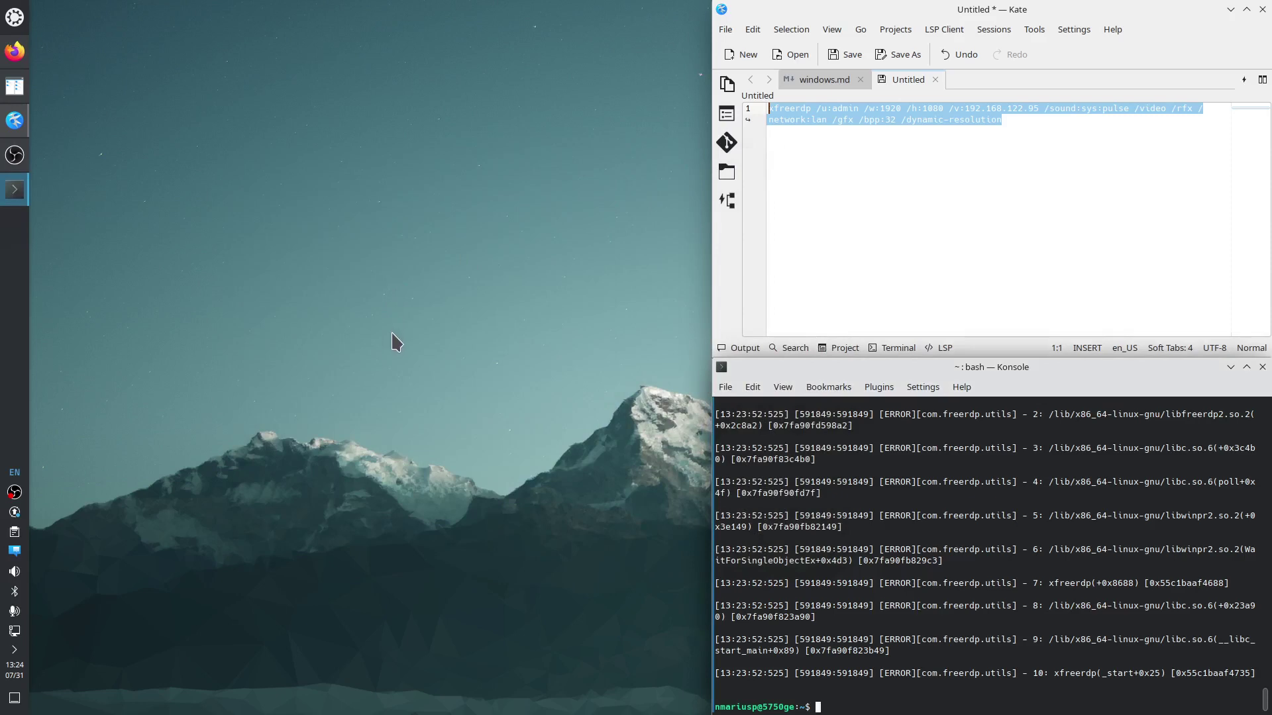
{"action": "type", "text": "xfreerdp /u:admin /w:1920 /h:1080 /v:192.168.122.95 /sound:sys:pulse /video /rfx /network:lan /gfx /bpp:32 /dynamic-resolution"}
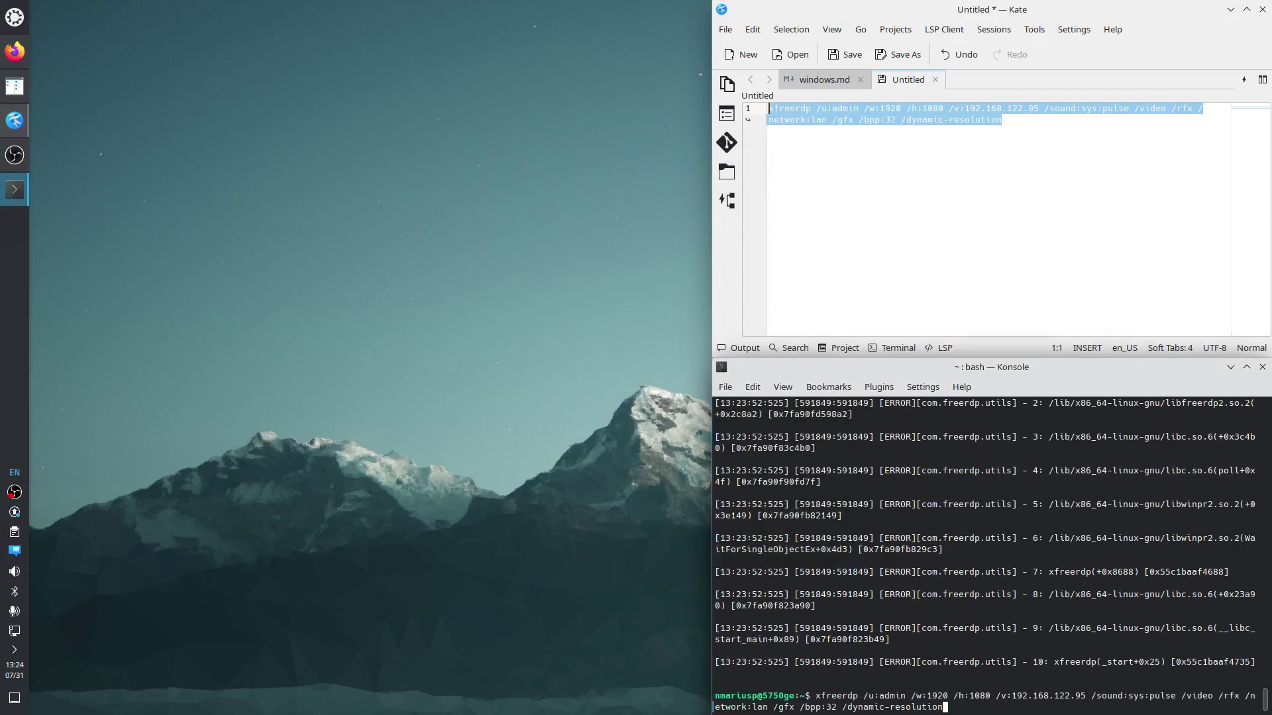
{"action": "key", "text": "Return"}
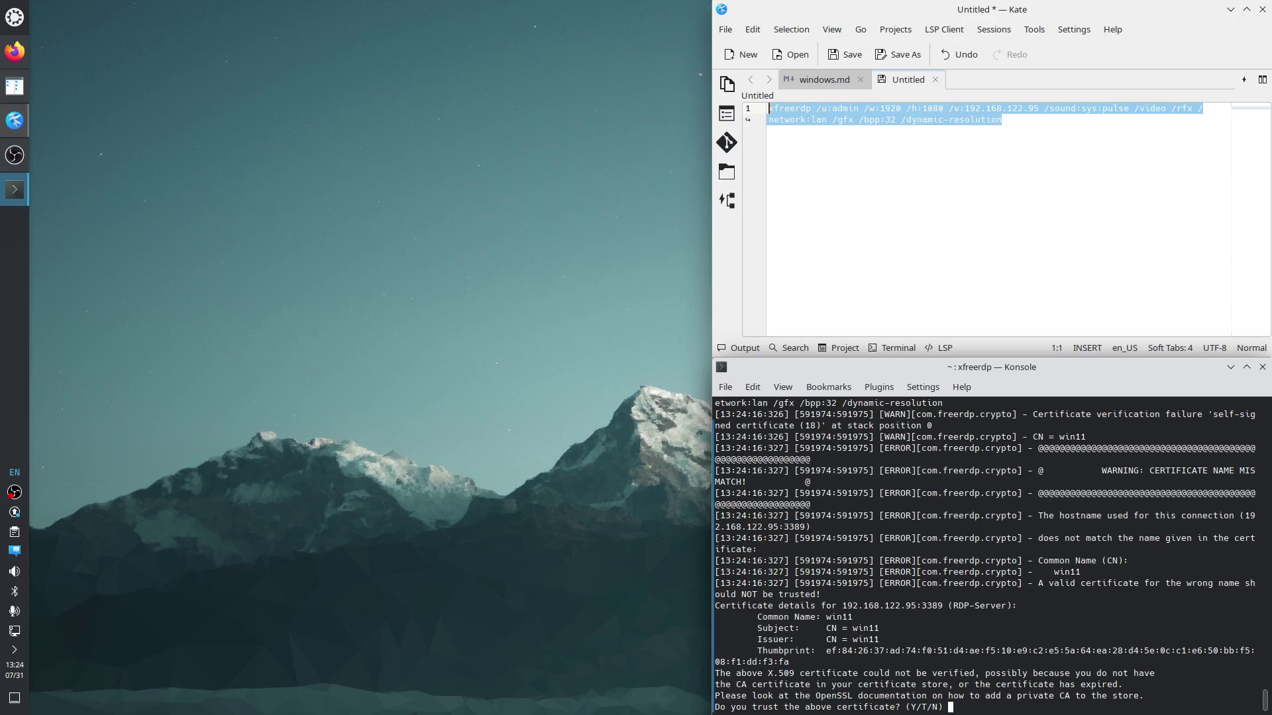
- Accept the win11 certificate with Y and submit the account password to connect
{"action": "left_click_drag", "start_coordinate": [852, 628], "coordinate": [879, 627]}
{"action": "left_click", "coordinate": [959, 707]}
{"action": "type", "text": "Y"}
{"action": "key", "text": "Return"}
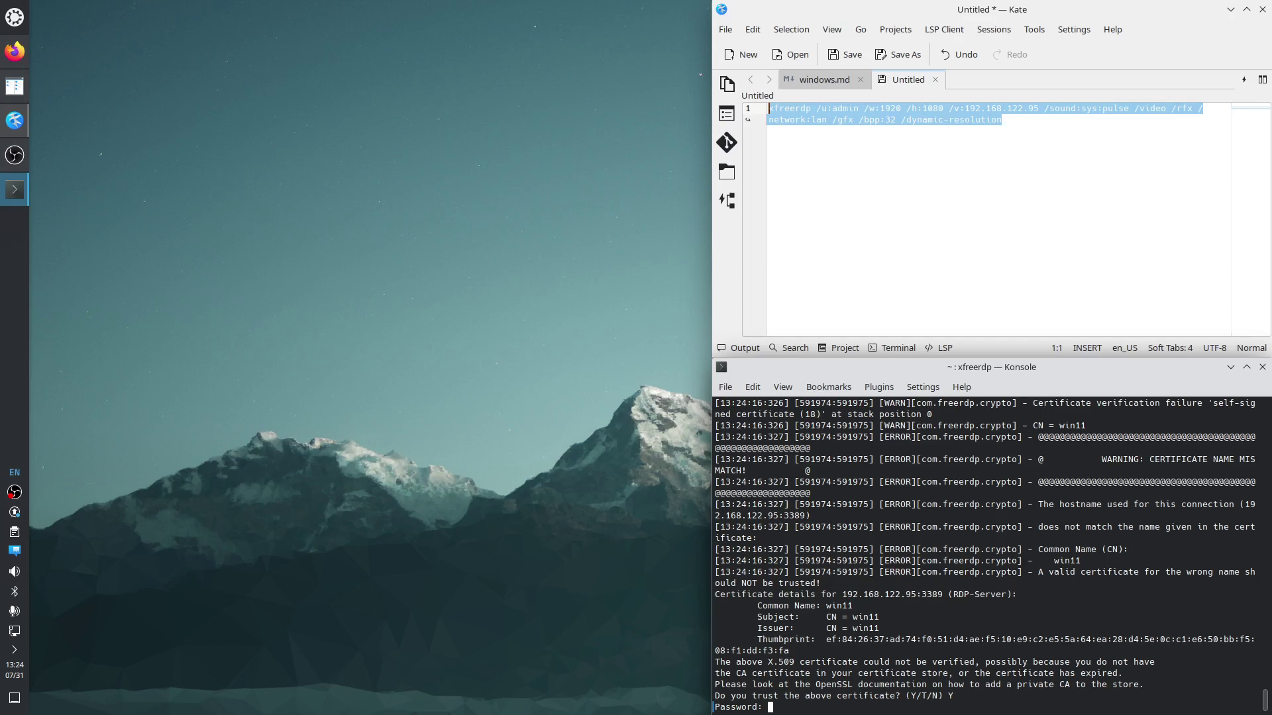
{"action": "key", "text": "Return"}
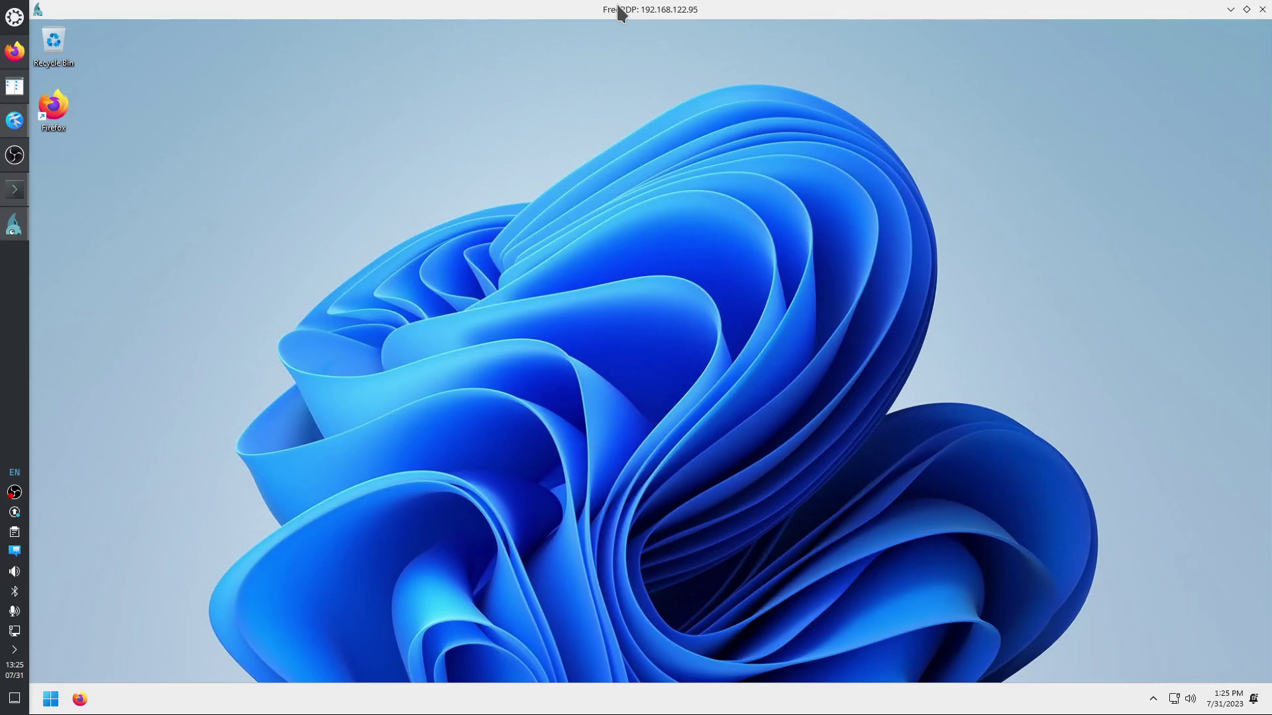
- In Start > All apps, uninstall Clipchamp
{"action": "left_click", "coordinate": [617, 8]}
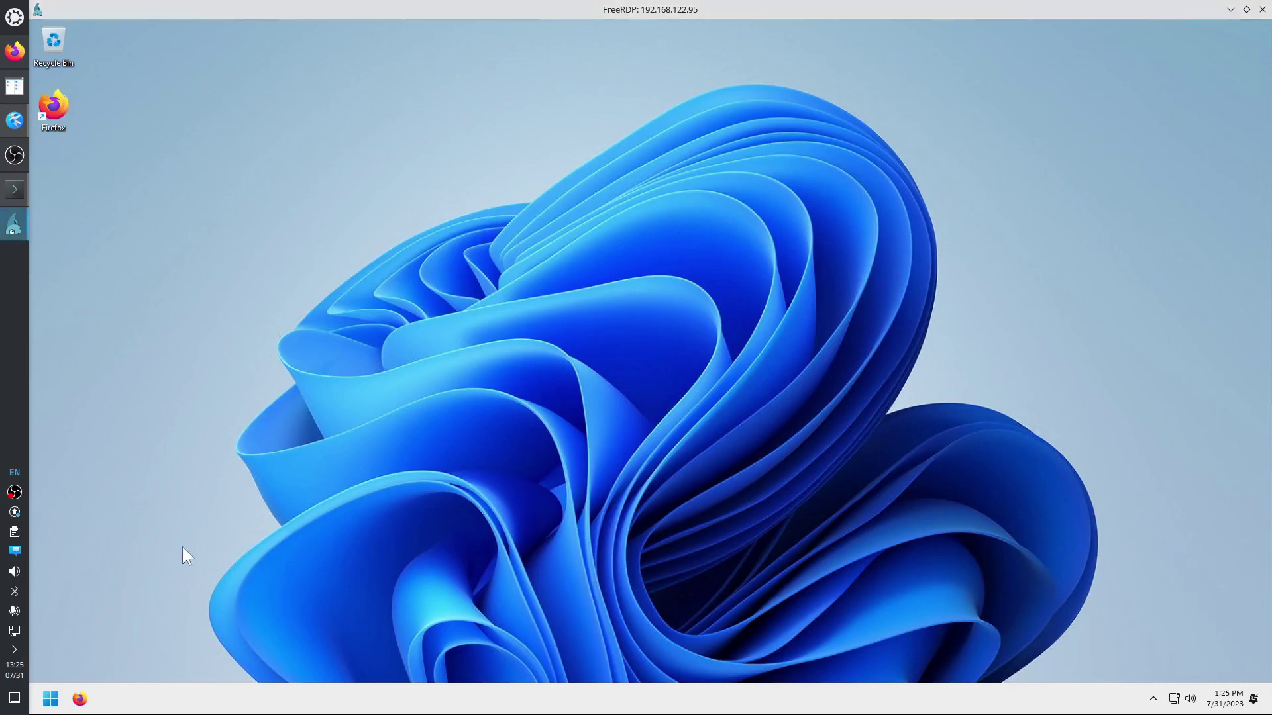
{"action": "left_click", "coordinate": [50, 700]}
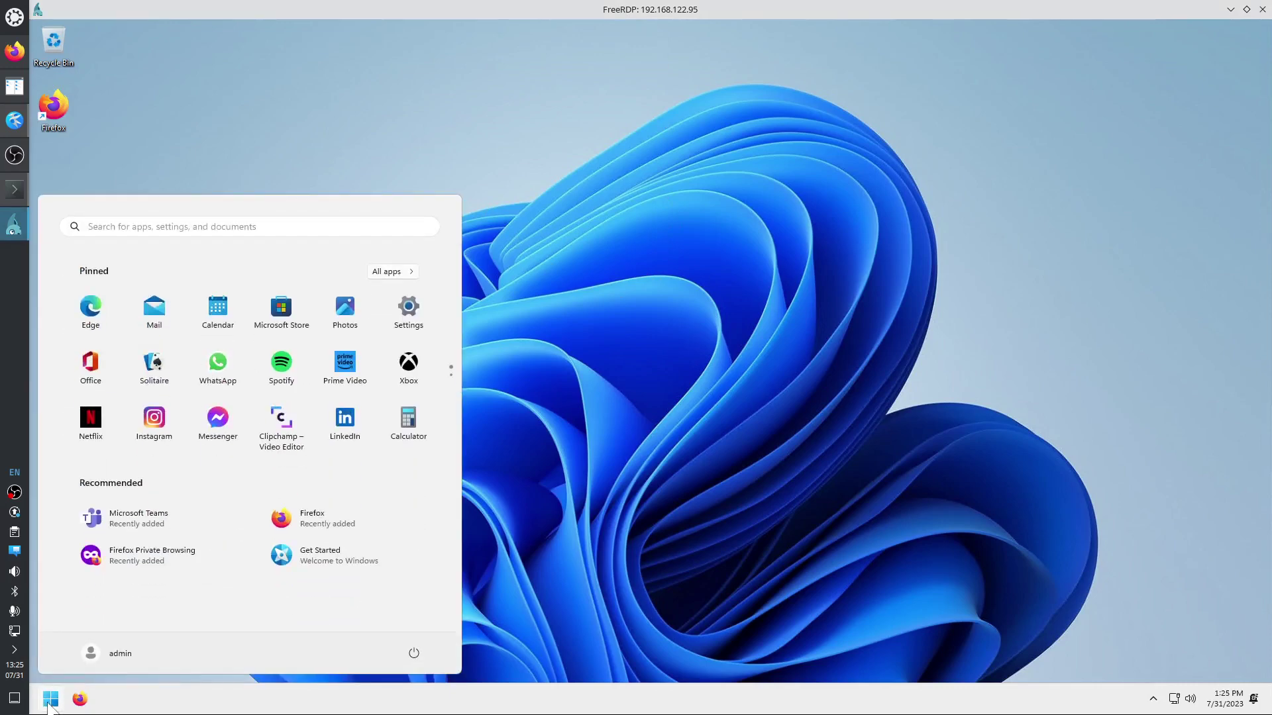
{"action": "left_click", "coordinate": [391, 271]}
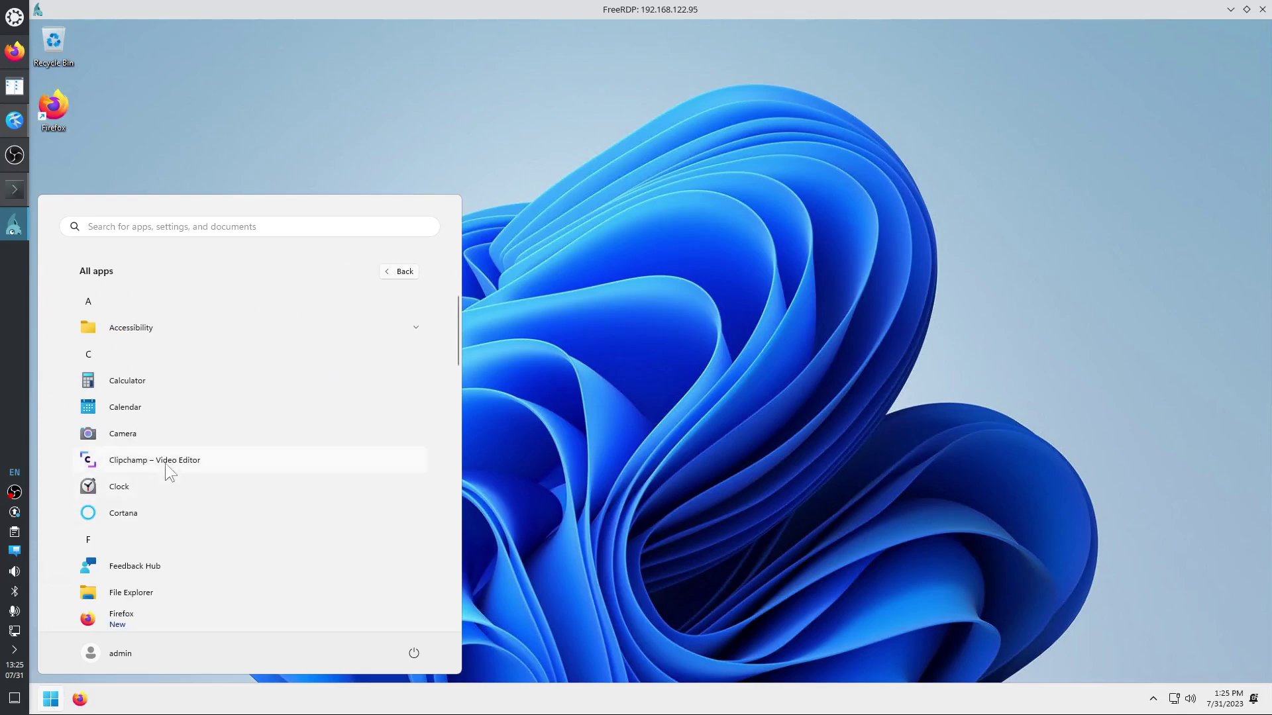
{"action": "scroll", "coordinate": [173, 490], "scroll_direction": "down", "scroll_amount": 3}
{"action": "right_click", "coordinate": [149, 408]}
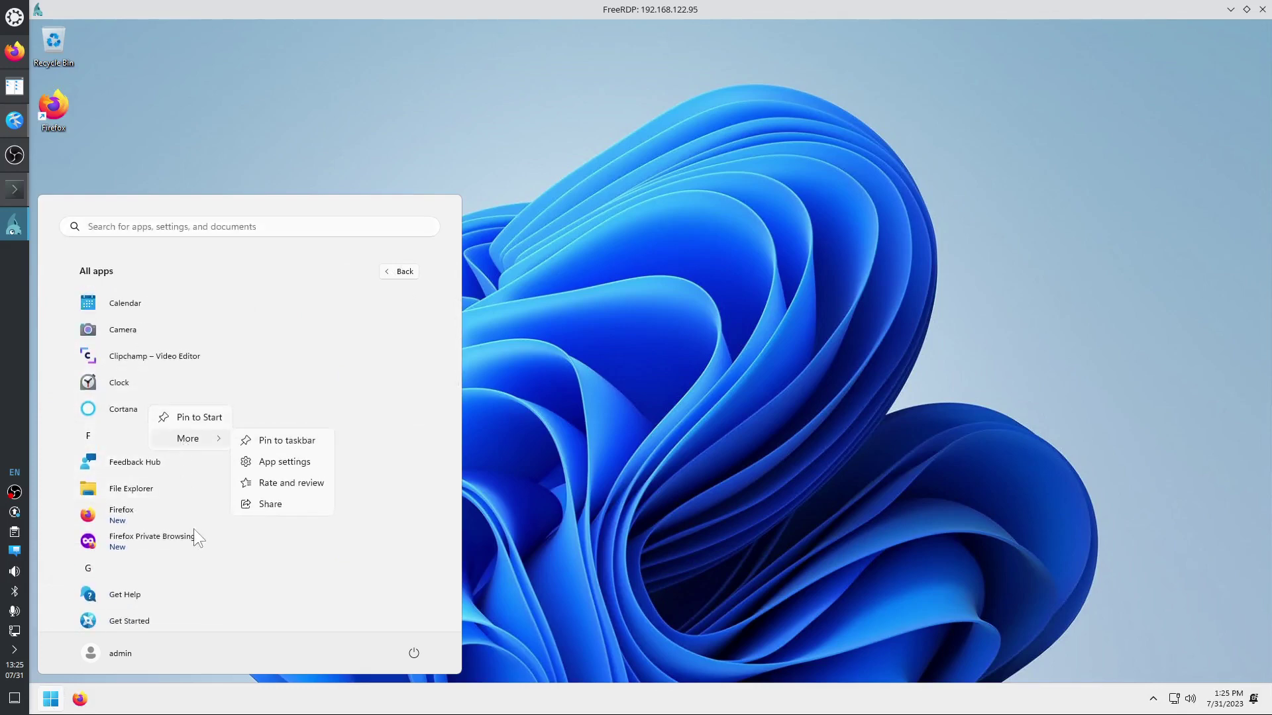
{"action": "right_click", "coordinate": [177, 355]}
{"action": "left_click", "coordinate": [219, 414]}
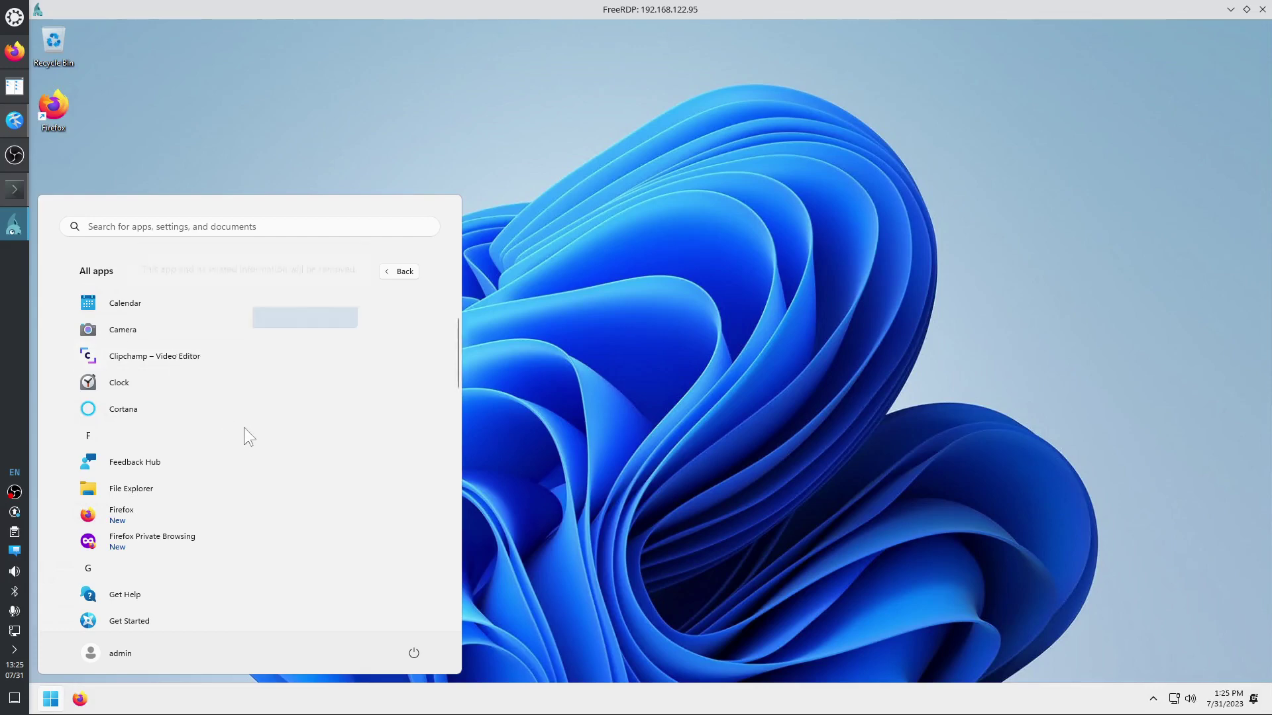
{"action": "left_click", "coordinate": [315, 316]}
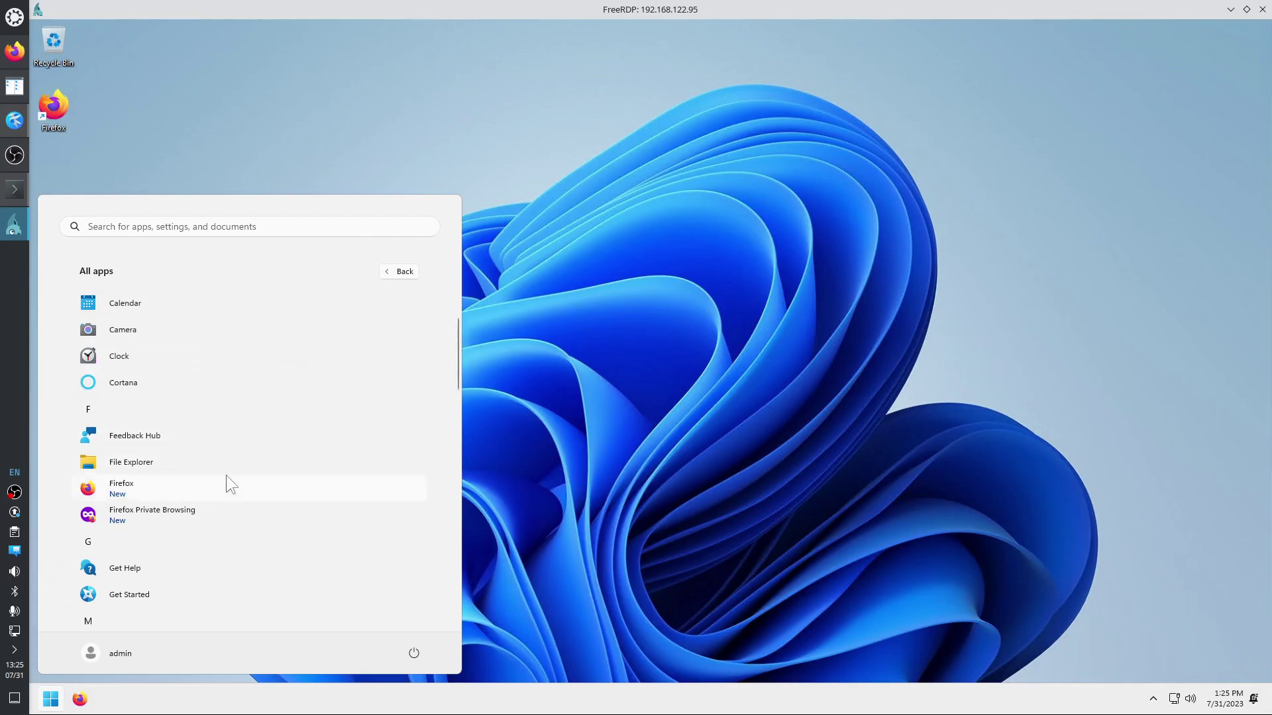
- Uninstall the Mail app from the All apps list
{"action": "scroll", "coordinate": [192, 424], "scroll_direction": "down", "scroll_amount": 3}
{"action": "right_click", "coordinate": [150, 435]}
{"action": "right_click", "coordinate": [151, 412]}
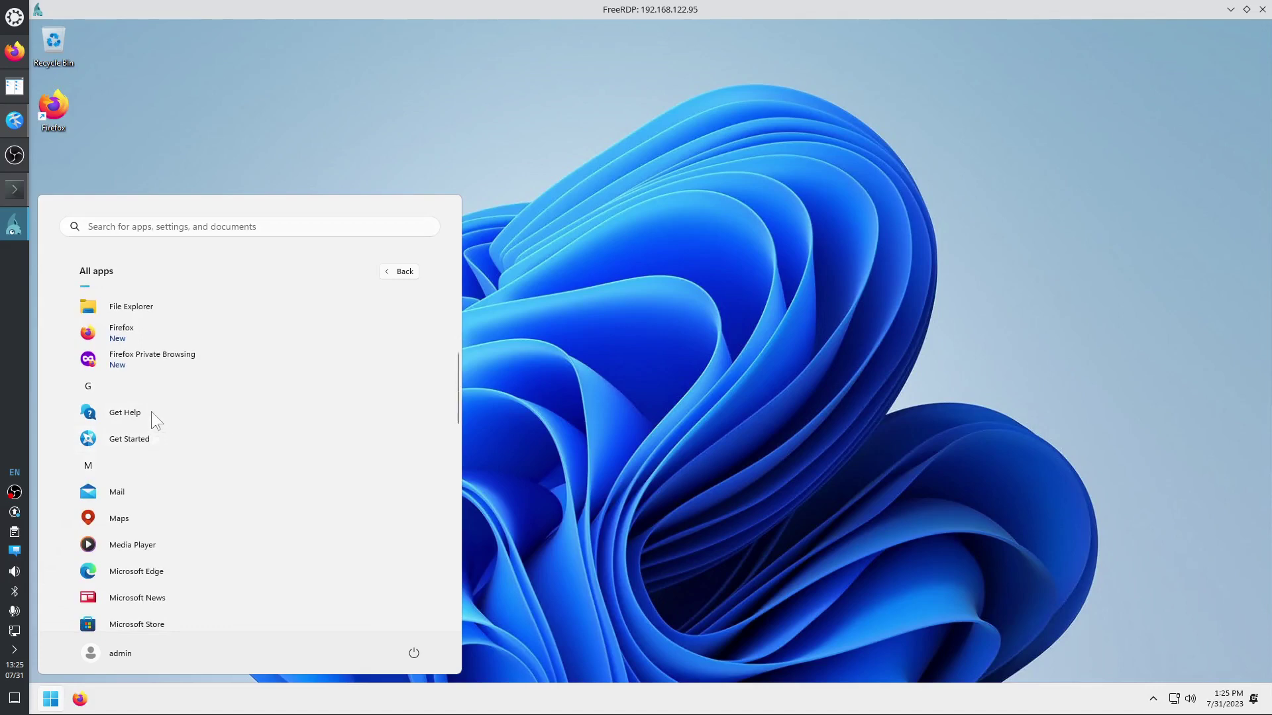
{"action": "right_click", "coordinate": [125, 493]}
{"action": "left_click", "coordinate": [176, 543]}
{"action": "left_click", "coordinate": [303, 449]}
- Uninstall Maps and Microsoft News
{"action": "scroll", "coordinate": [203, 484], "scroll_direction": "down", "scroll_amount": 5}
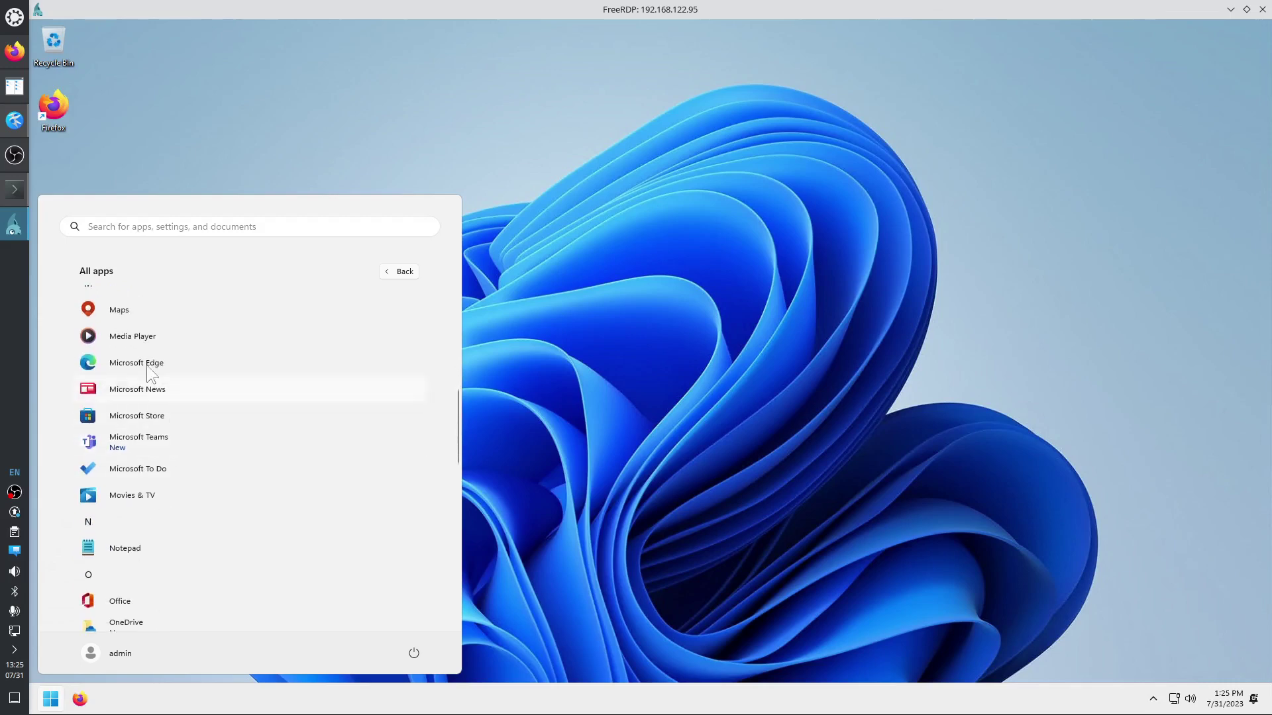
{"action": "right_click", "coordinate": [138, 338]}
{"action": "right_click", "coordinate": [131, 306]}
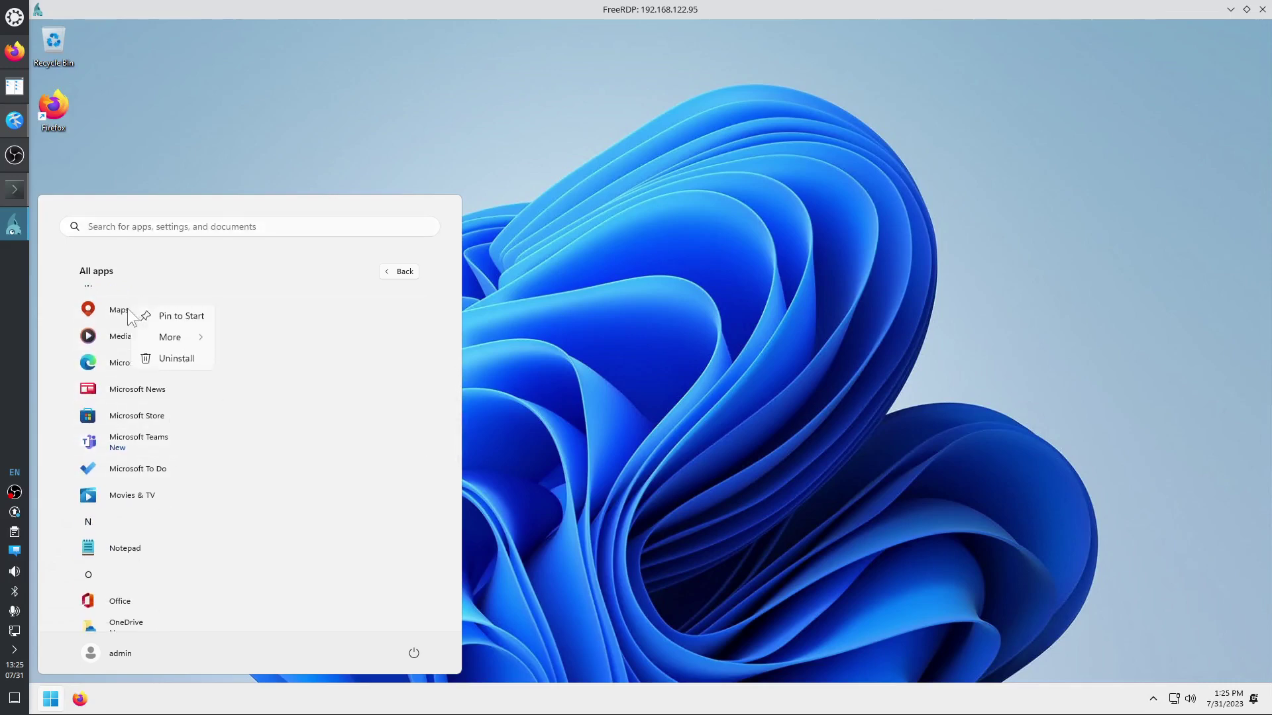
{"action": "left_click", "coordinate": [159, 358]}
{"action": "left_click", "coordinate": [313, 271]}
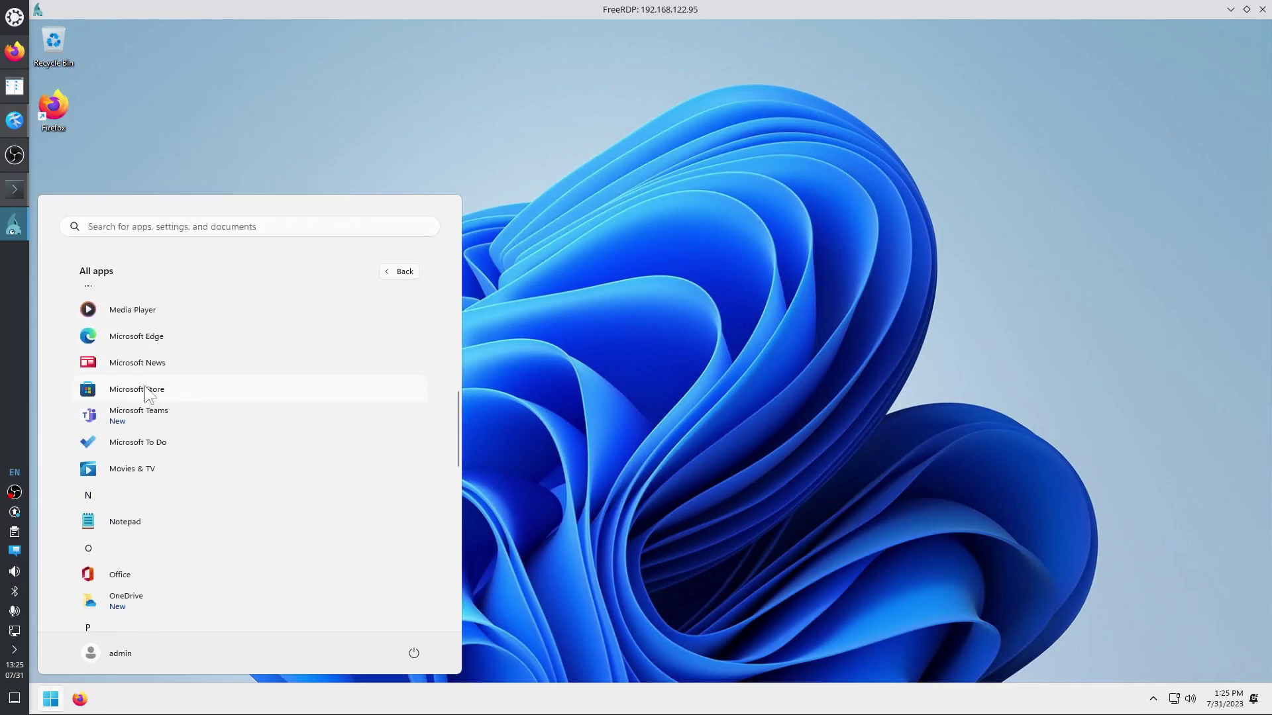
{"action": "right_click", "coordinate": [141, 364]}
{"action": "left_click", "coordinate": [188, 416]}
{"action": "left_click", "coordinate": [296, 319]}
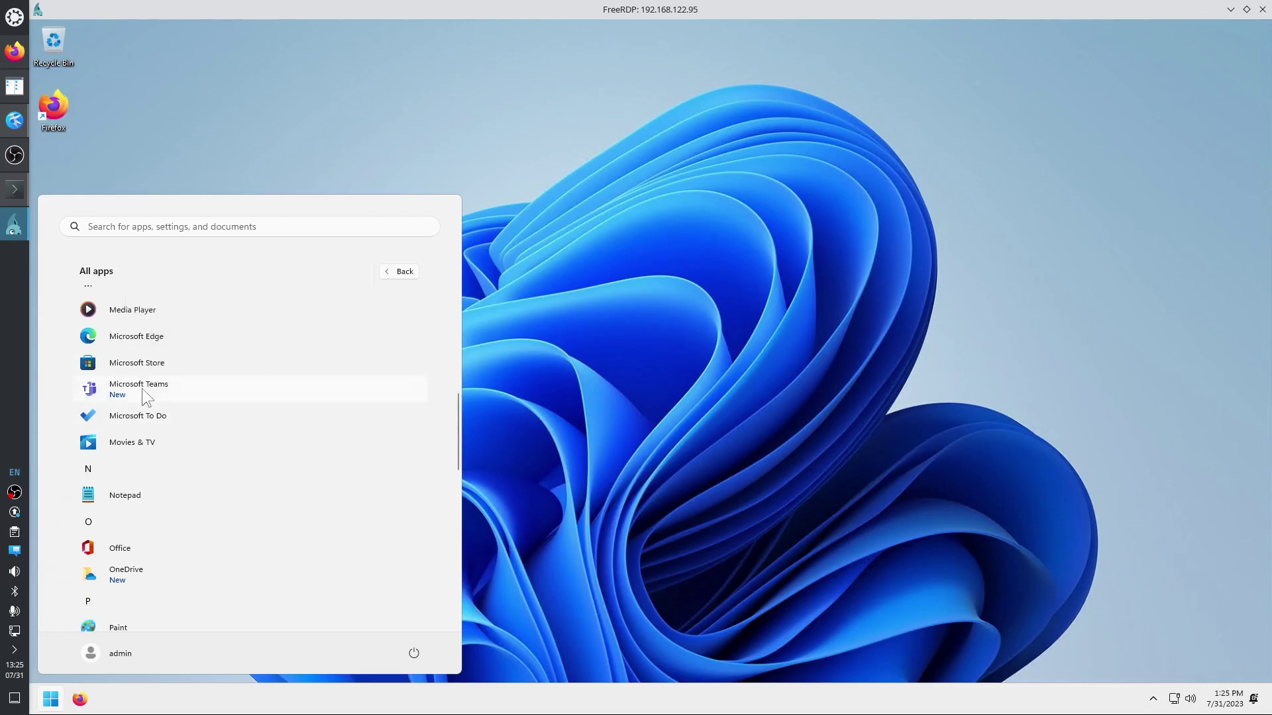
- Uninstall Microsoft Teams and Microsoft To Do
{"action": "right_click", "coordinate": [141, 388]}
{"action": "left_click", "coordinate": [198, 444]}
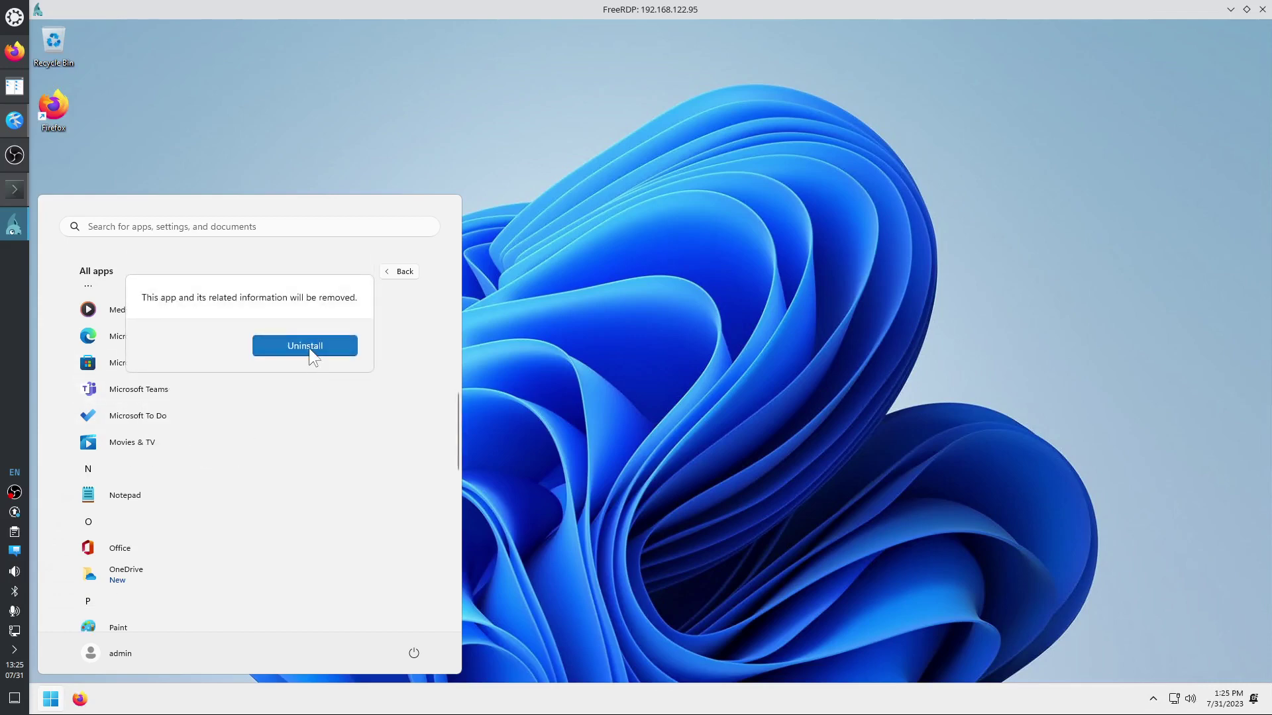
{"action": "left_click", "coordinate": [307, 344]}
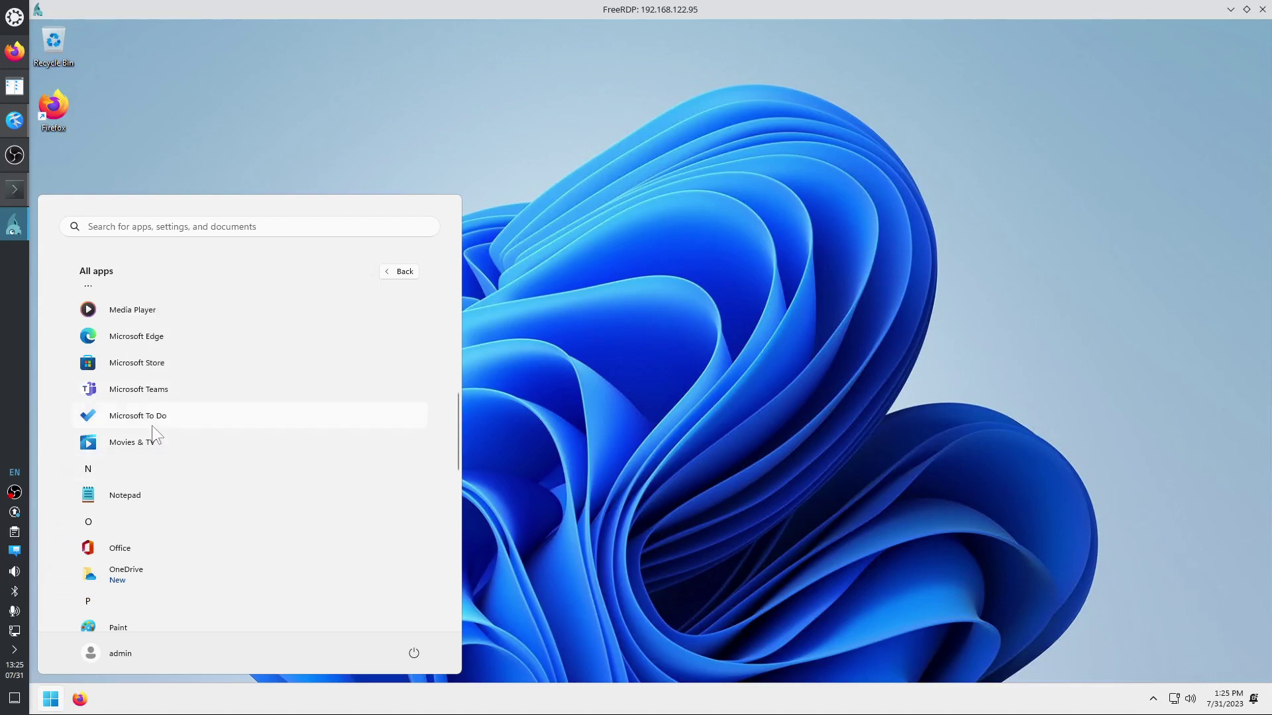
{"action": "right_click", "coordinate": [147, 392]}
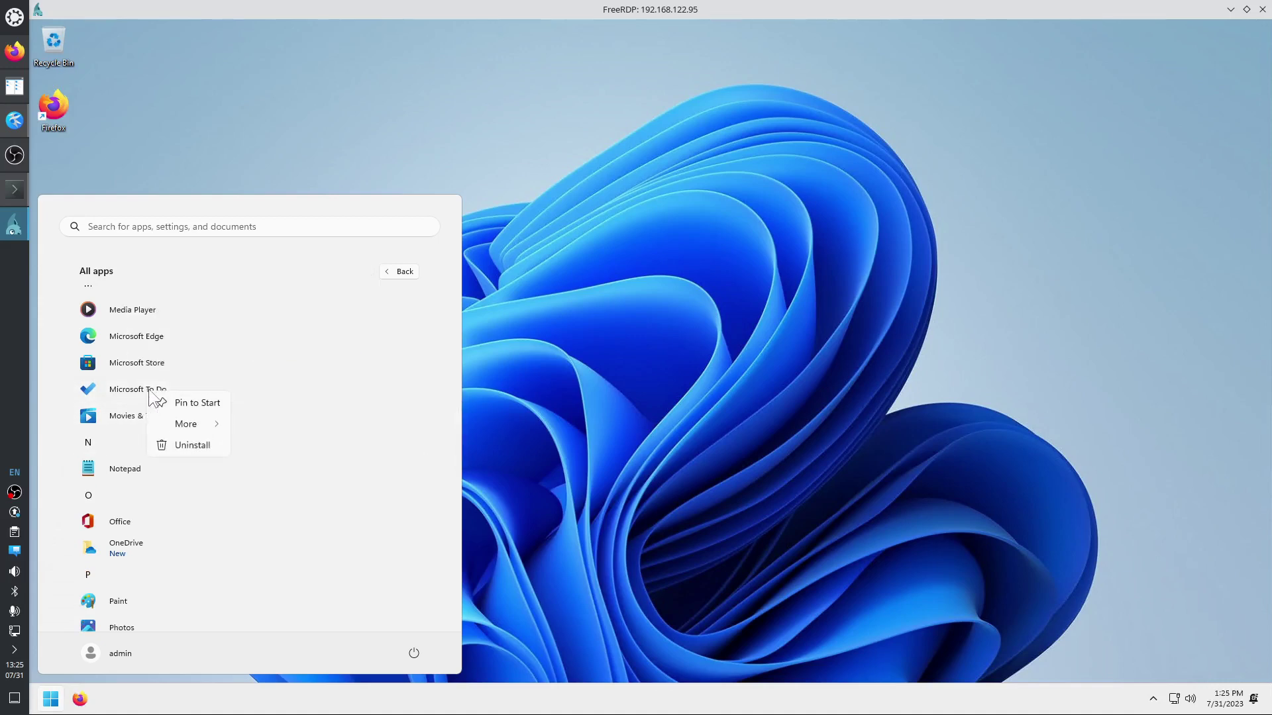
{"action": "left_click", "coordinate": [192, 445]}
{"action": "left_click", "coordinate": [303, 347]}
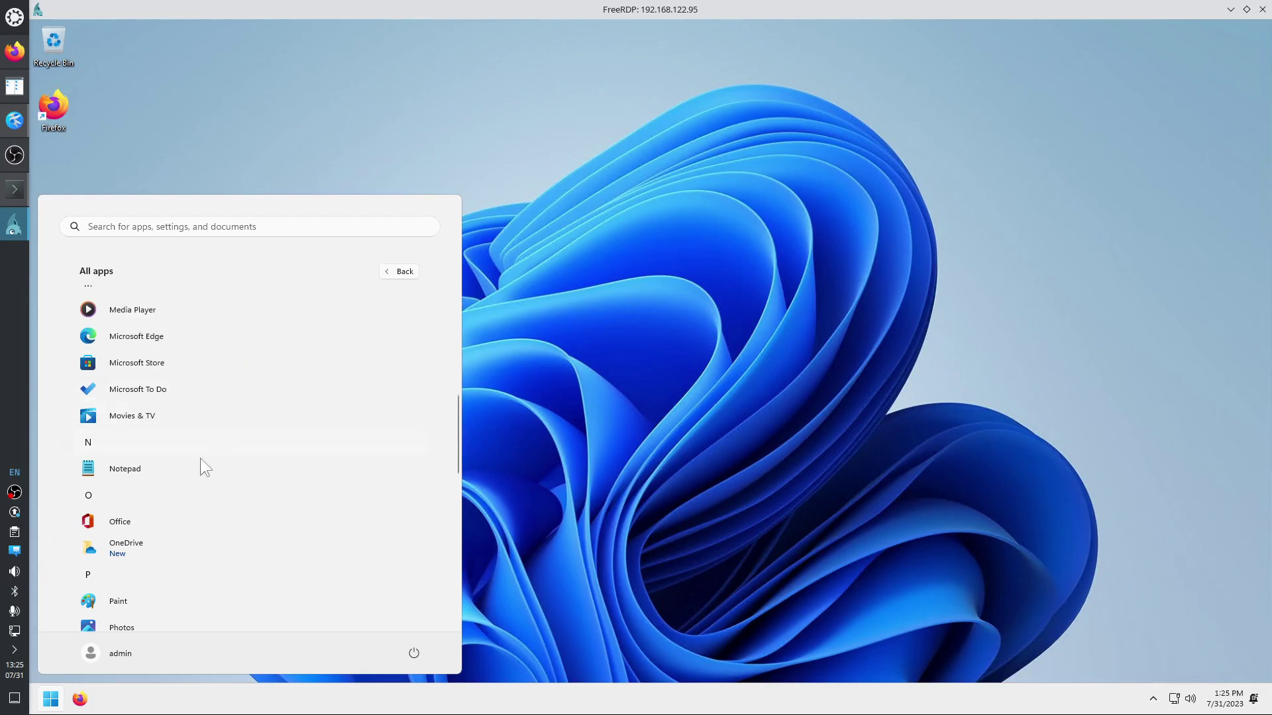
- Uninstall Sticky Notes and Solitaire Collection, then dismiss the app list
{"action": "scroll", "coordinate": [240, 550], "scroll_direction": "down", "scroll_amount": 5}
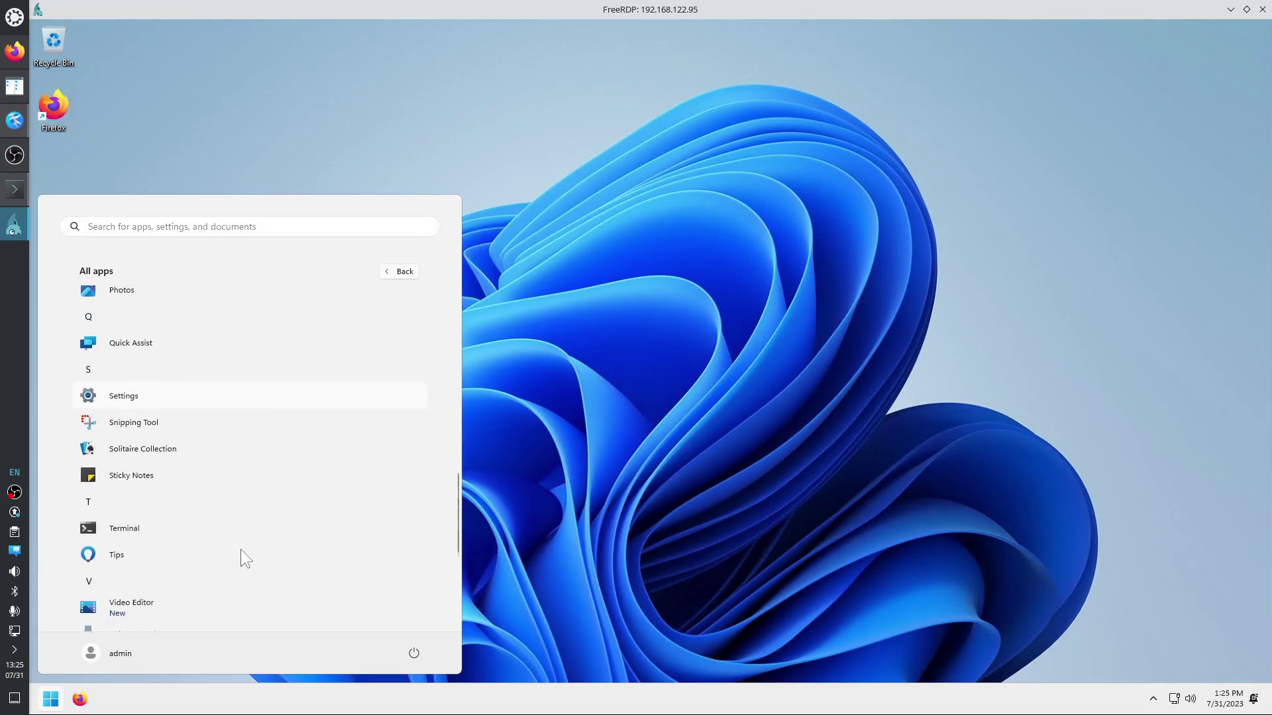
{"action": "right_click", "coordinate": [154, 474]}
{"action": "left_click", "coordinate": [200, 525]}
{"action": "left_click", "coordinate": [303, 437]}
{"action": "right_click", "coordinate": [151, 450]}
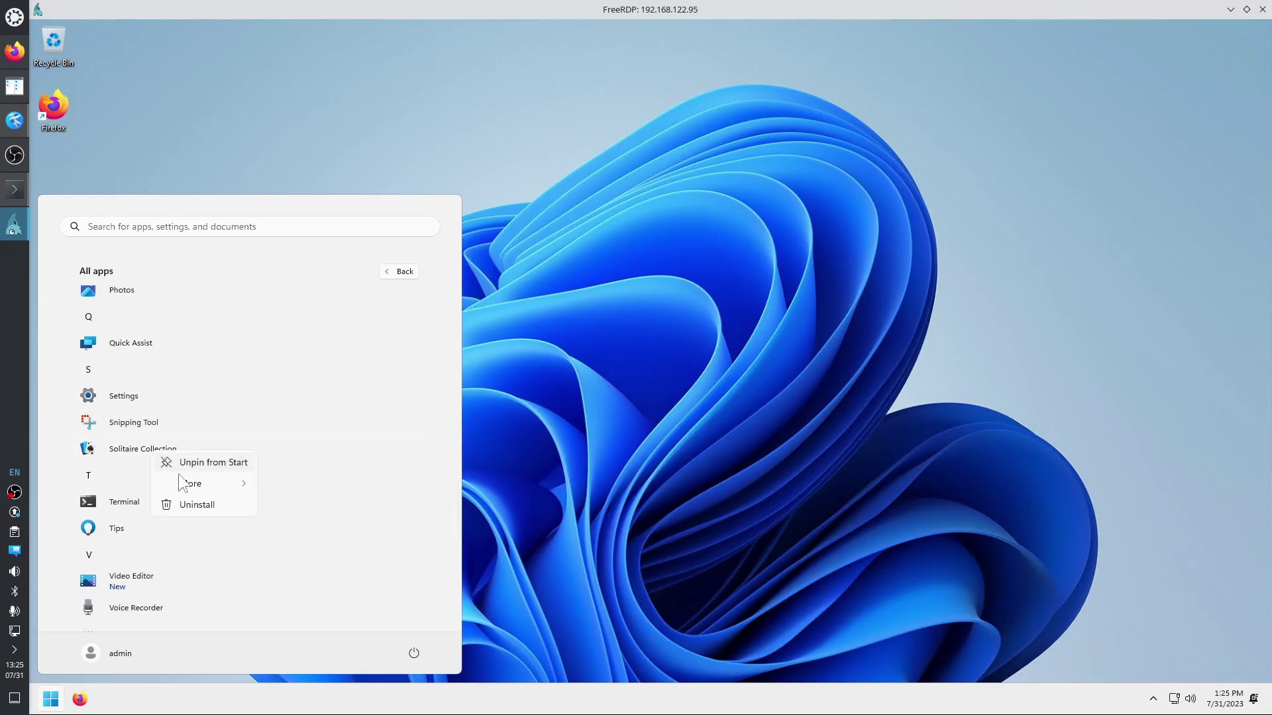
{"action": "left_click", "coordinate": [203, 507]}
{"action": "left_click", "coordinate": [304, 406]}
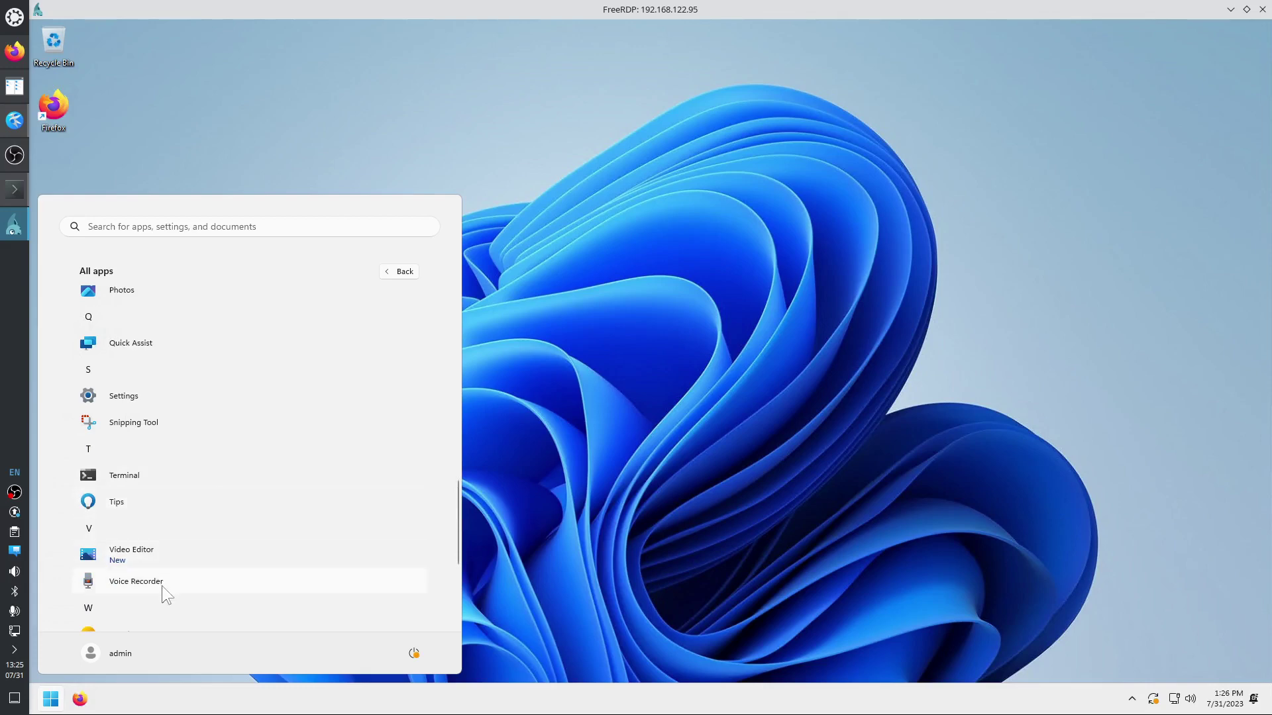
{"action": "left_click", "coordinate": [50, 702]}
- Search 'upda', check Windows Update shows KB5028185 pending restart, then close Settings
{"action": "left_click", "coordinate": [51, 702]}
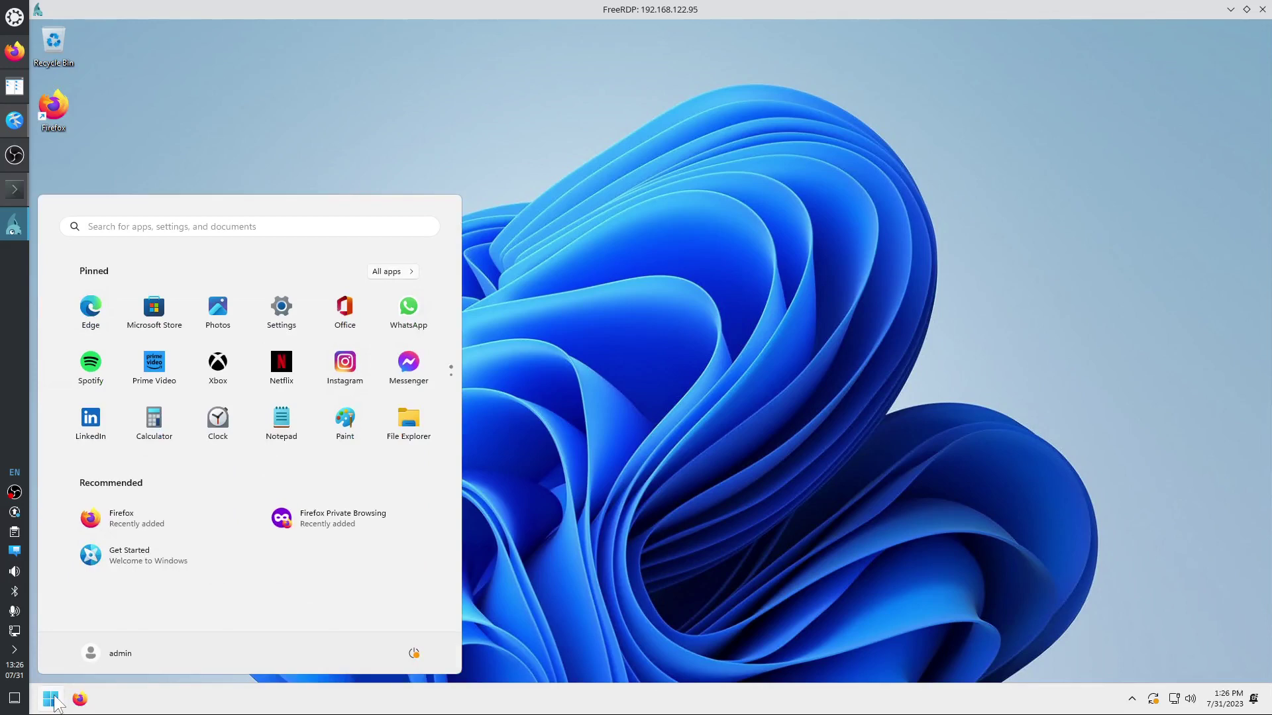
{"action": "type", "text": "upda"}
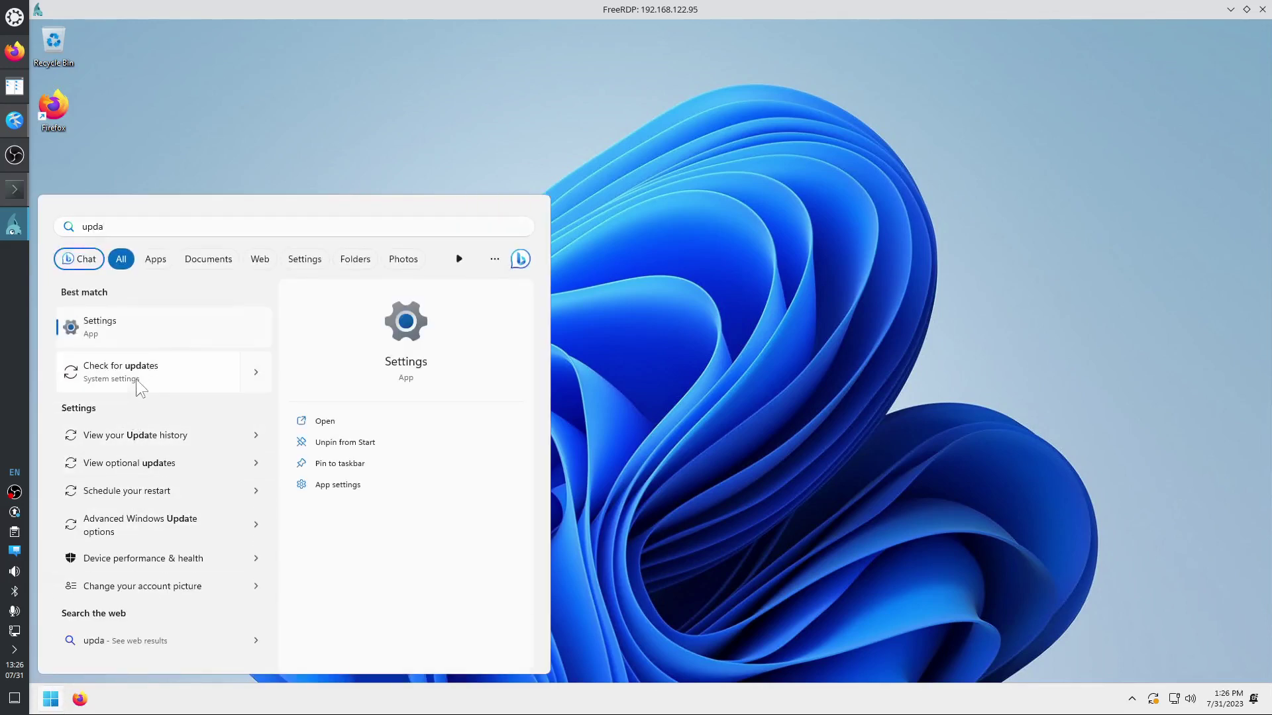
{"action": "left_click", "coordinate": [136, 377]}
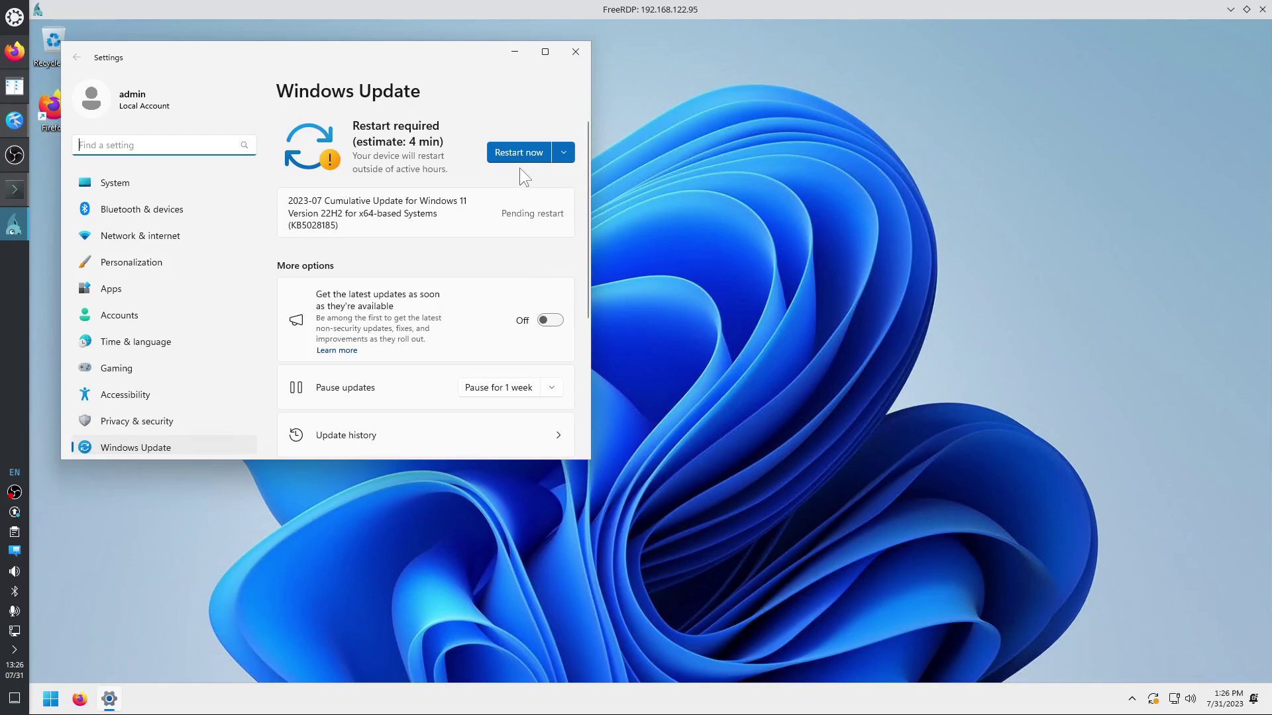
{"action": "left_click", "coordinate": [576, 53]}
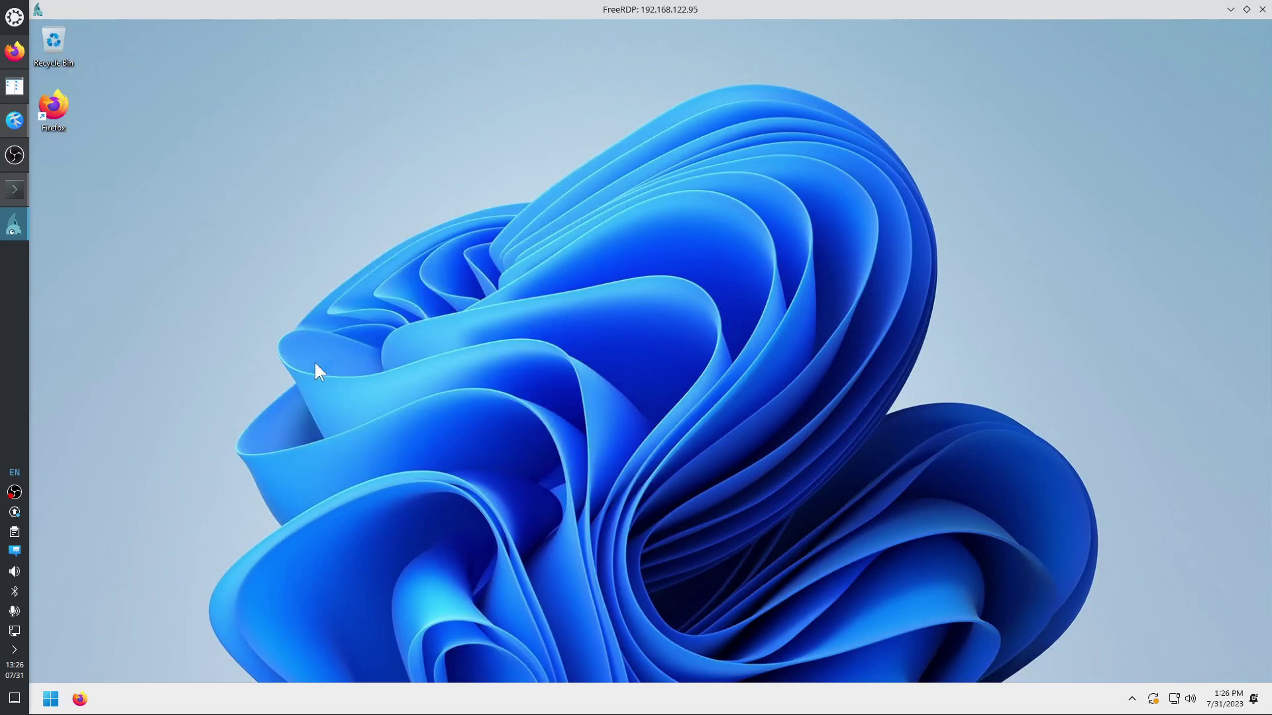
- Launch Firefox from the taskbar and open a New private window
{"action": "right_click", "coordinate": [80, 699]}
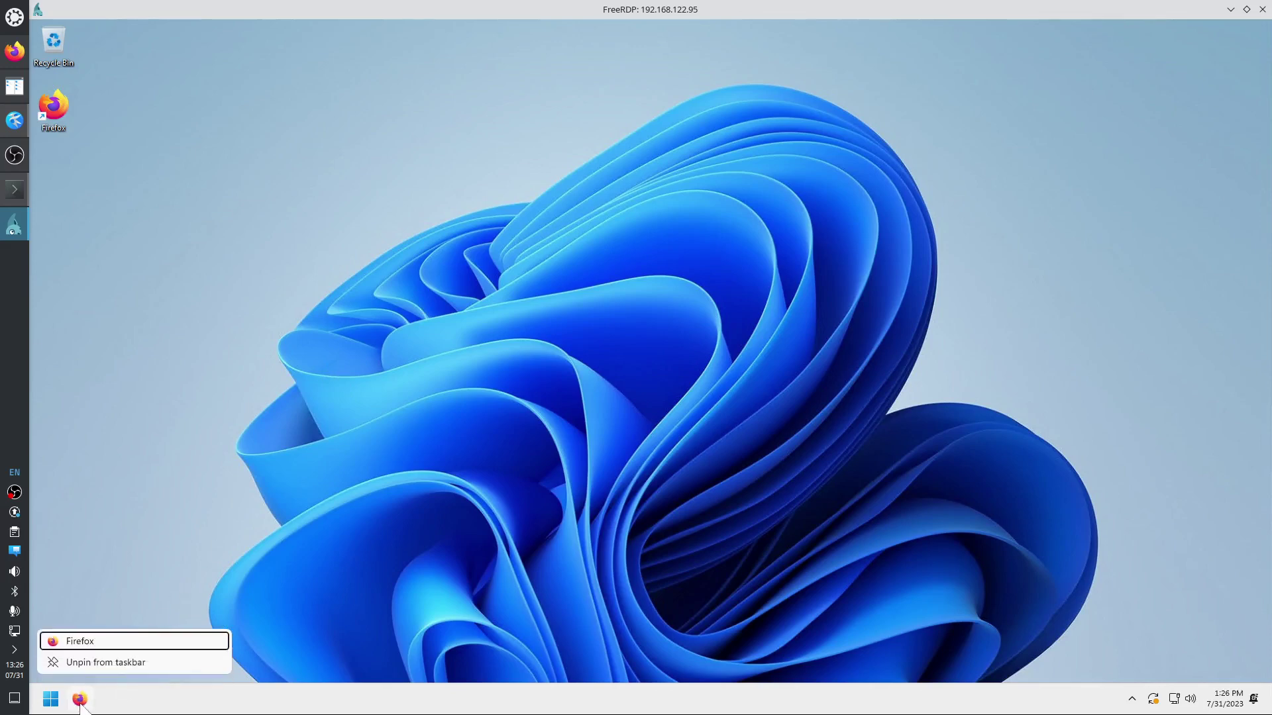
{"action": "key", "text": "Return"}
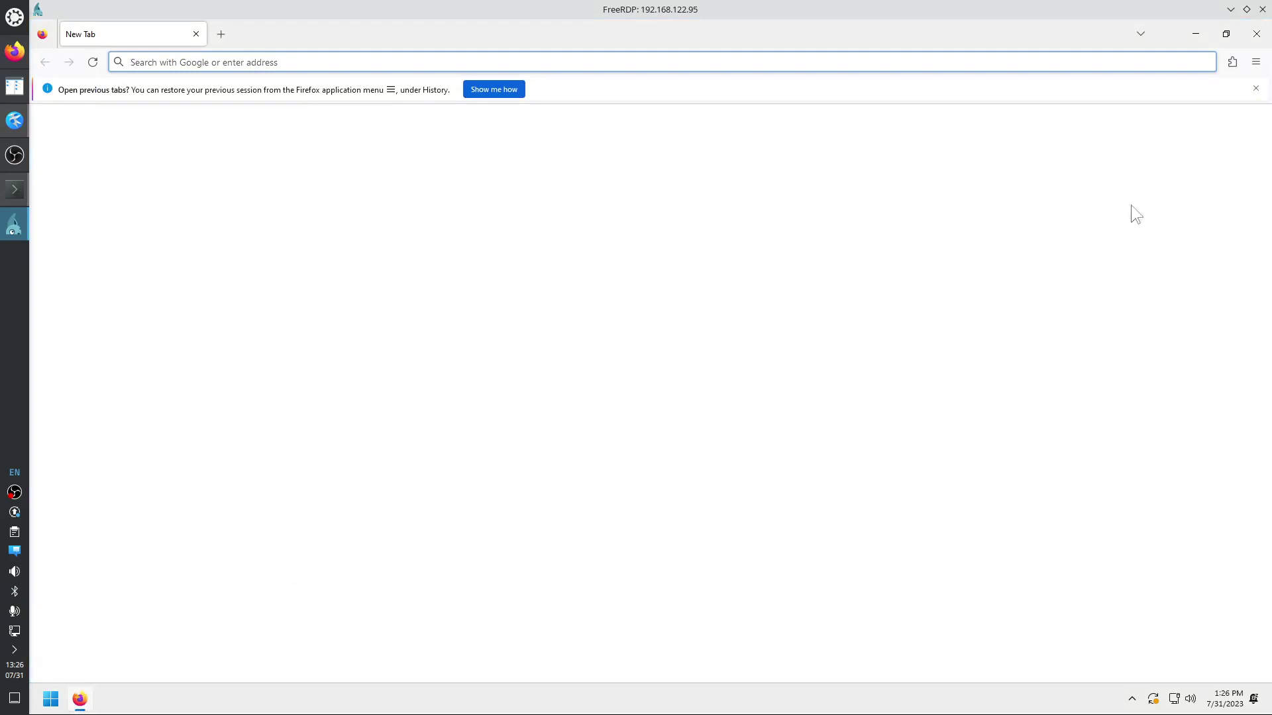
{"action": "left_click", "coordinate": [1257, 63]}
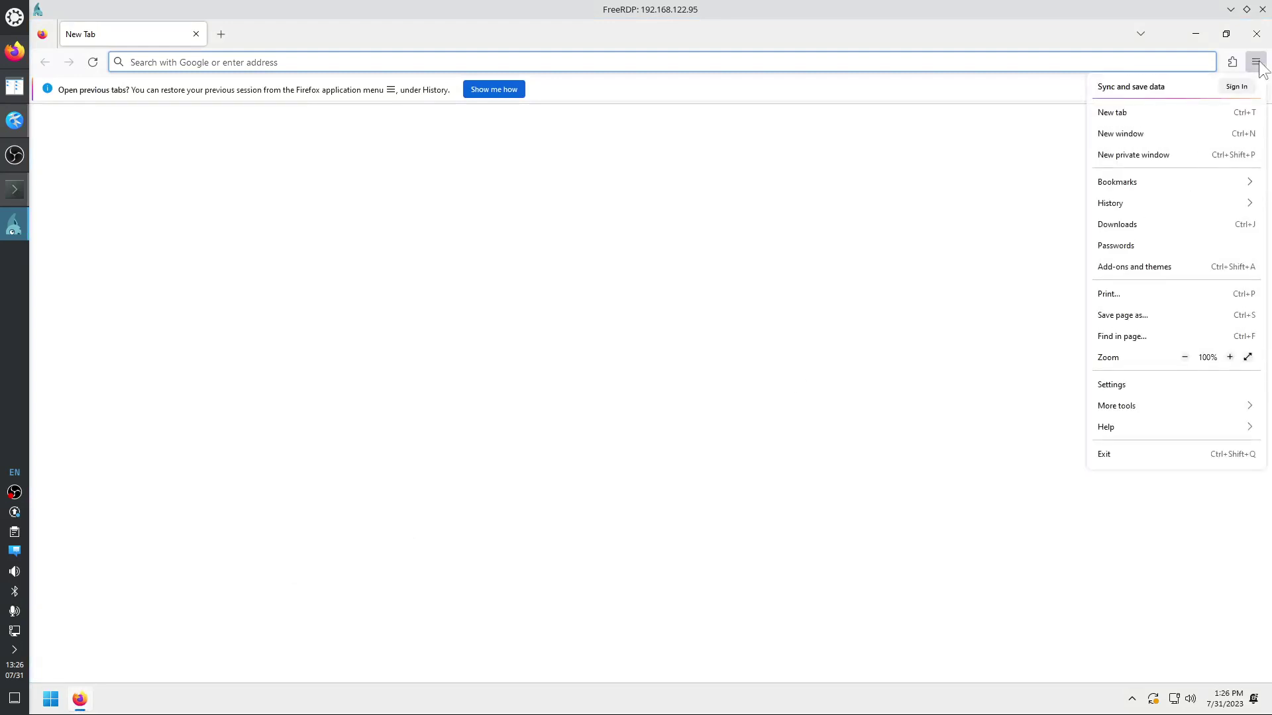
{"action": "left_click", "coordinate": [1153, 156]}
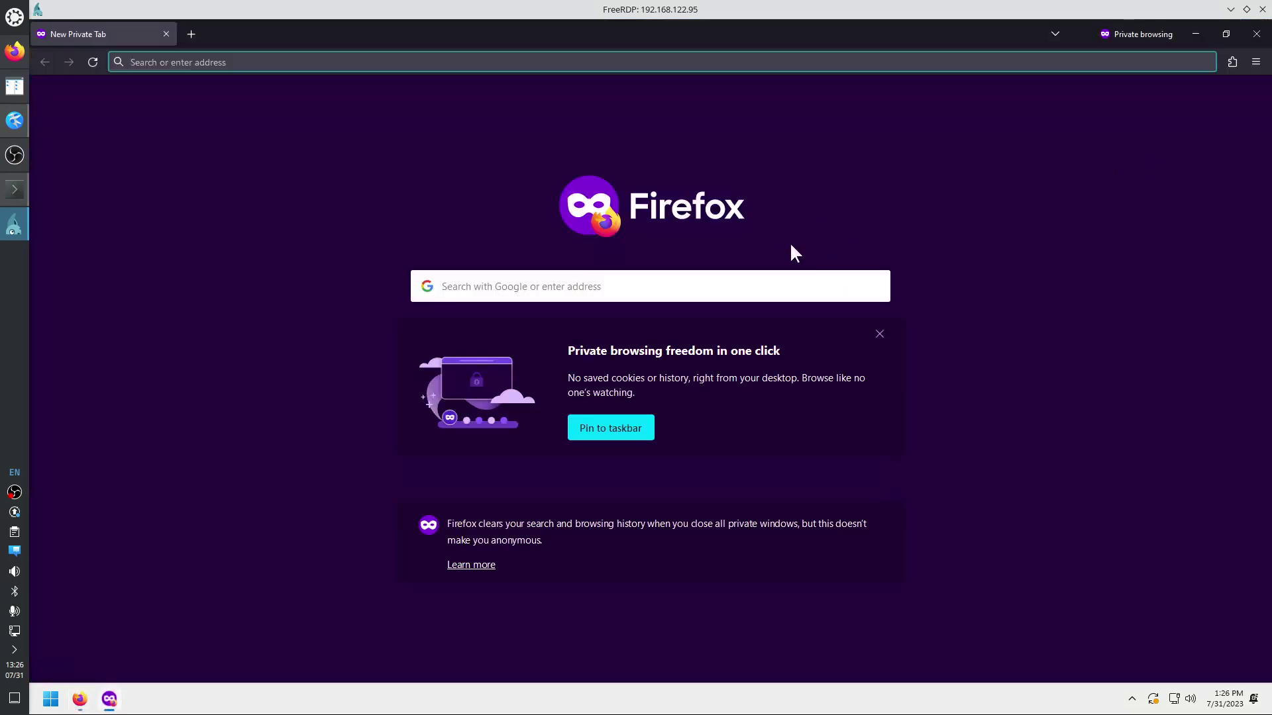
{"action": "right_click", "coordinate": [109, 701]}
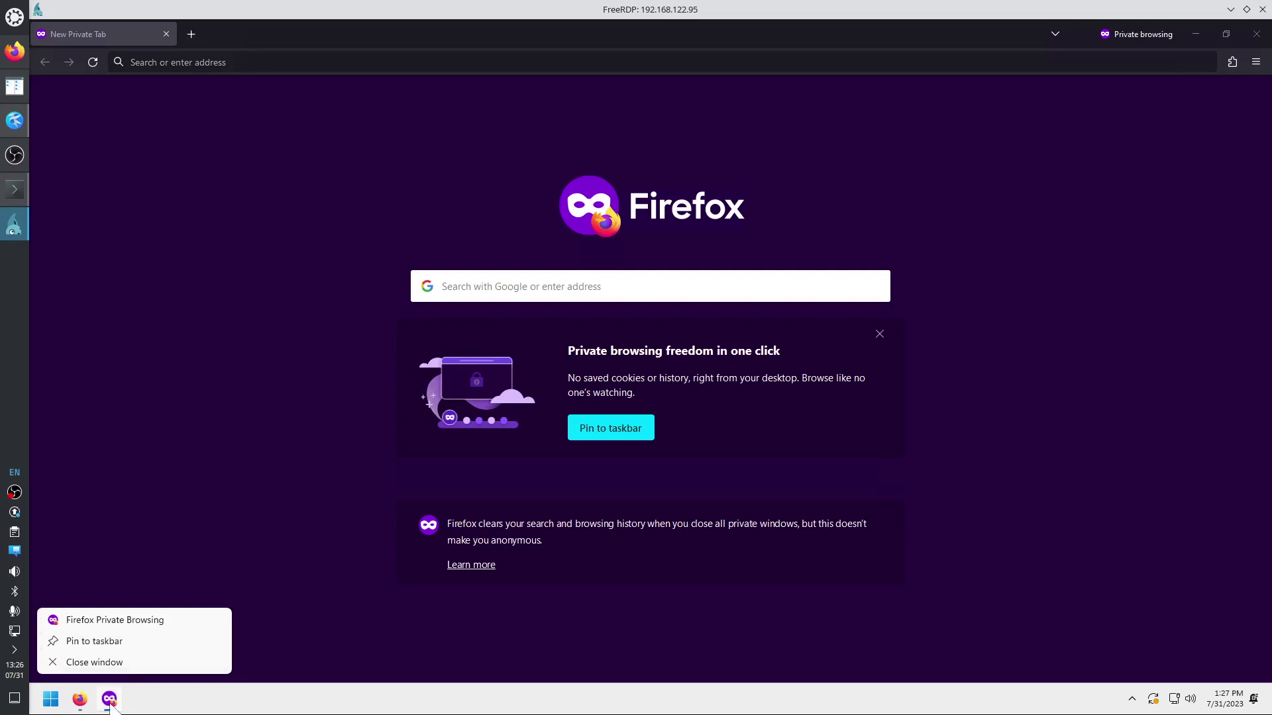
{"action": "left_click", "coordinate": [155, 705]}
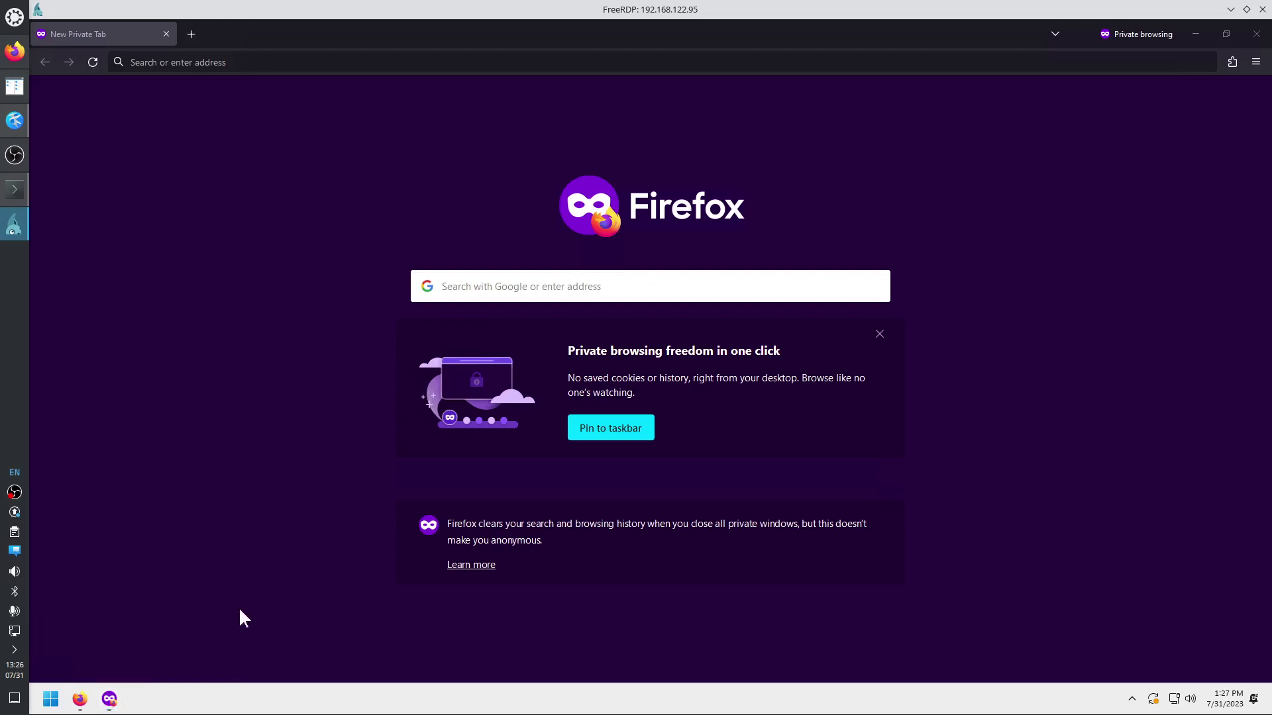
{"action": "left_click", "coordinate": [278, 60]}
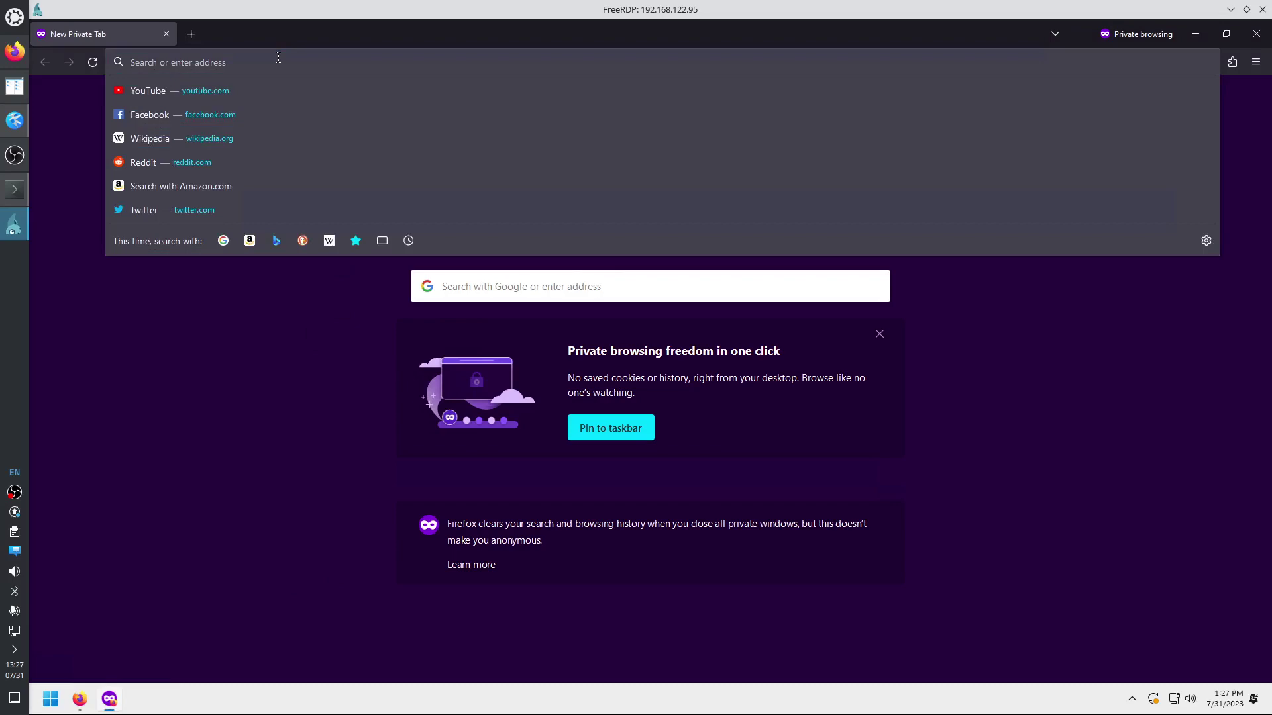
- Search Google for 7zip and open the 7-Zip site in a new tab
{"action": "type", "text": "7zip"}
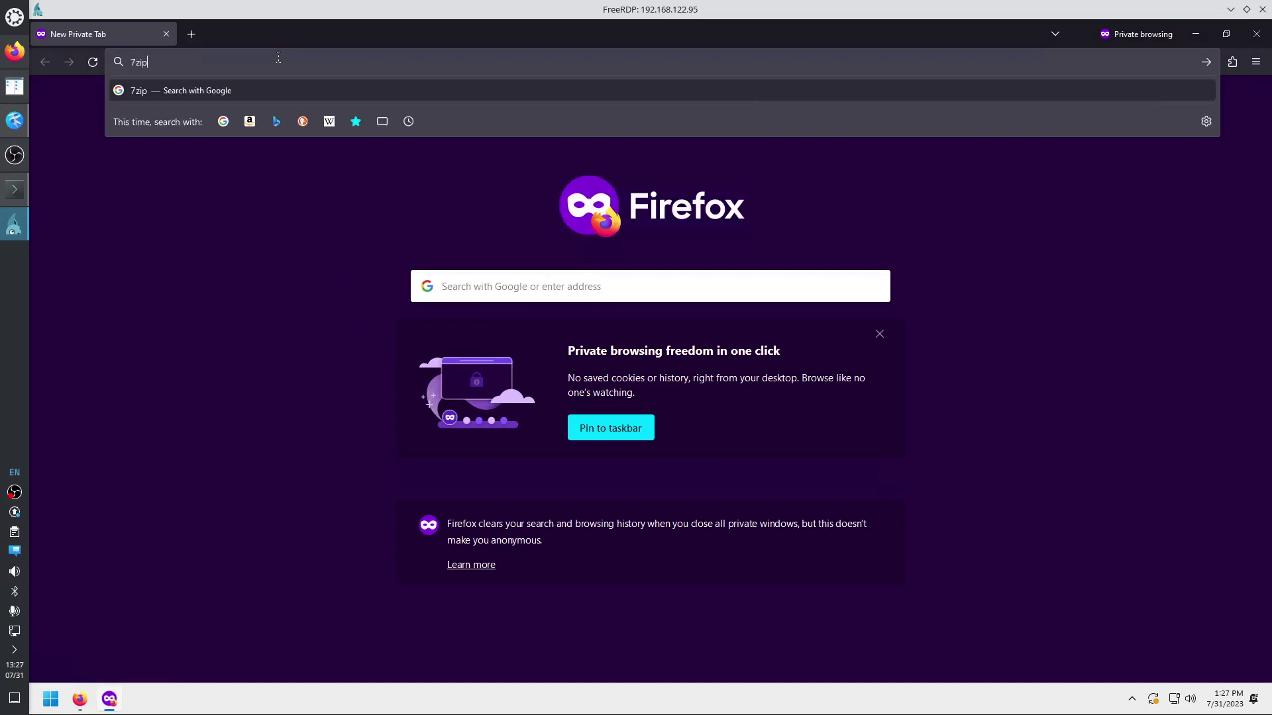
{"action": "key", "text": "Return"}
{"action": "left_click", "coordinate": [722, 577]}
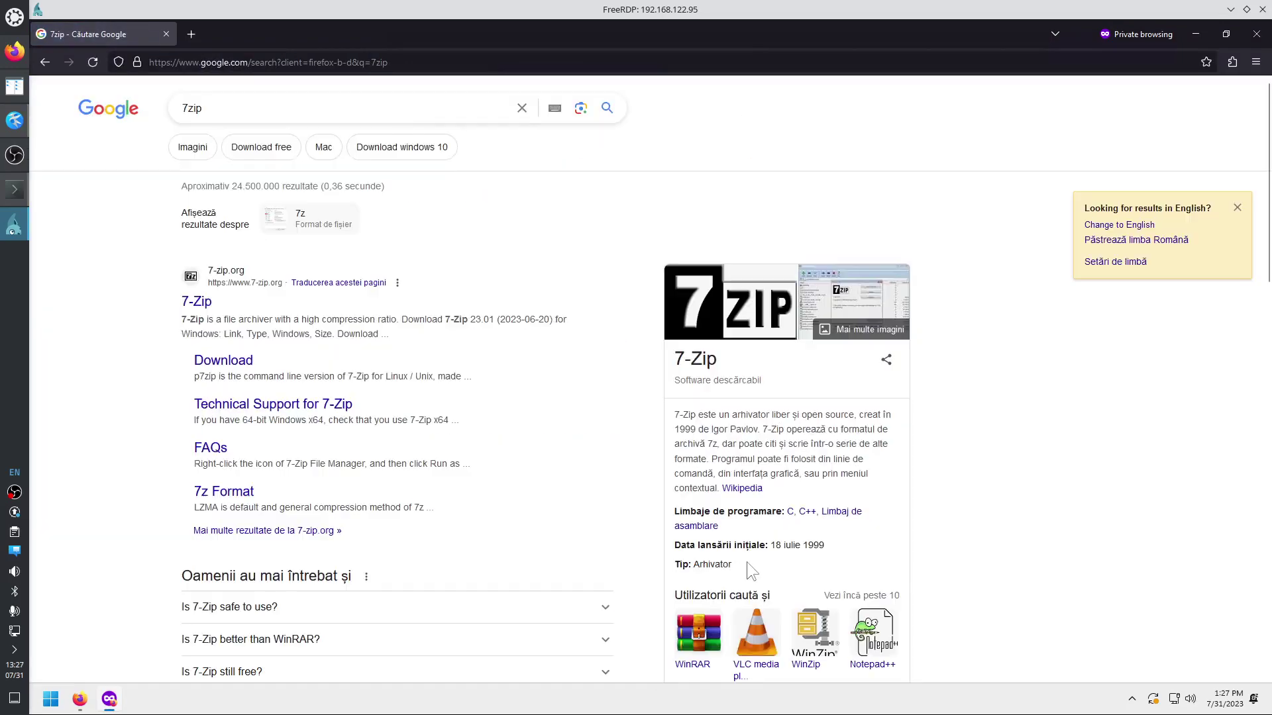
{"action": "left_click", "coordinate": [1119, 226]}
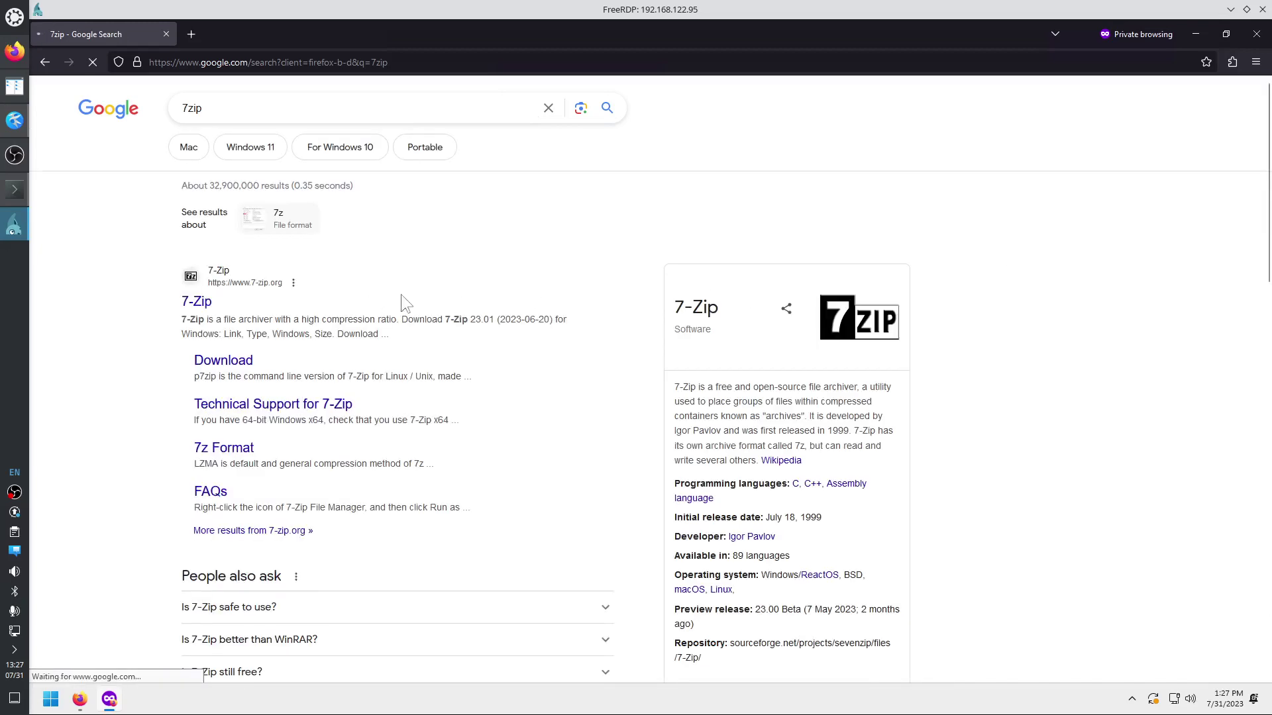
{"action": "right_click", "coordinate": [205, 304]}
{"action": "left_click", "coordinate": [212, 315]}
{"action": "left_click", "coordinate": [234, 33]}
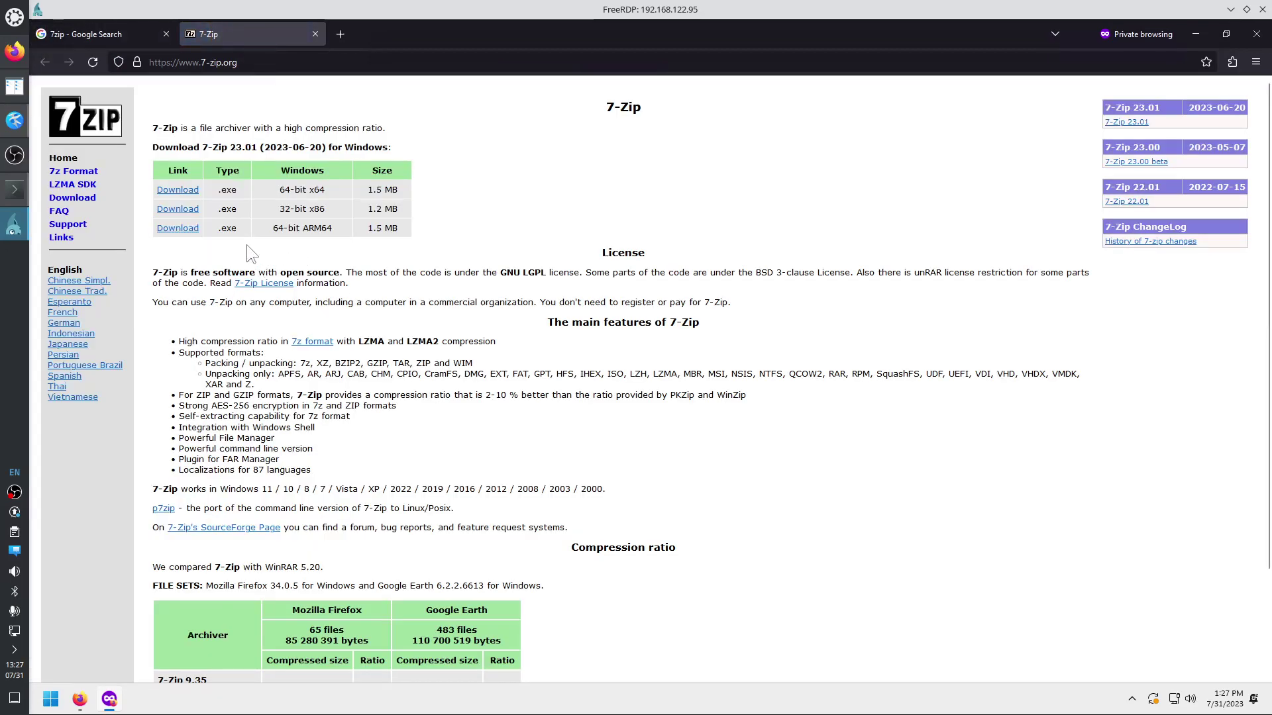
- Download the 64-bit 7z2301-x64.exe installer and install 7-Zip
{"action": "left_click", "coordinate": [184, 192]}
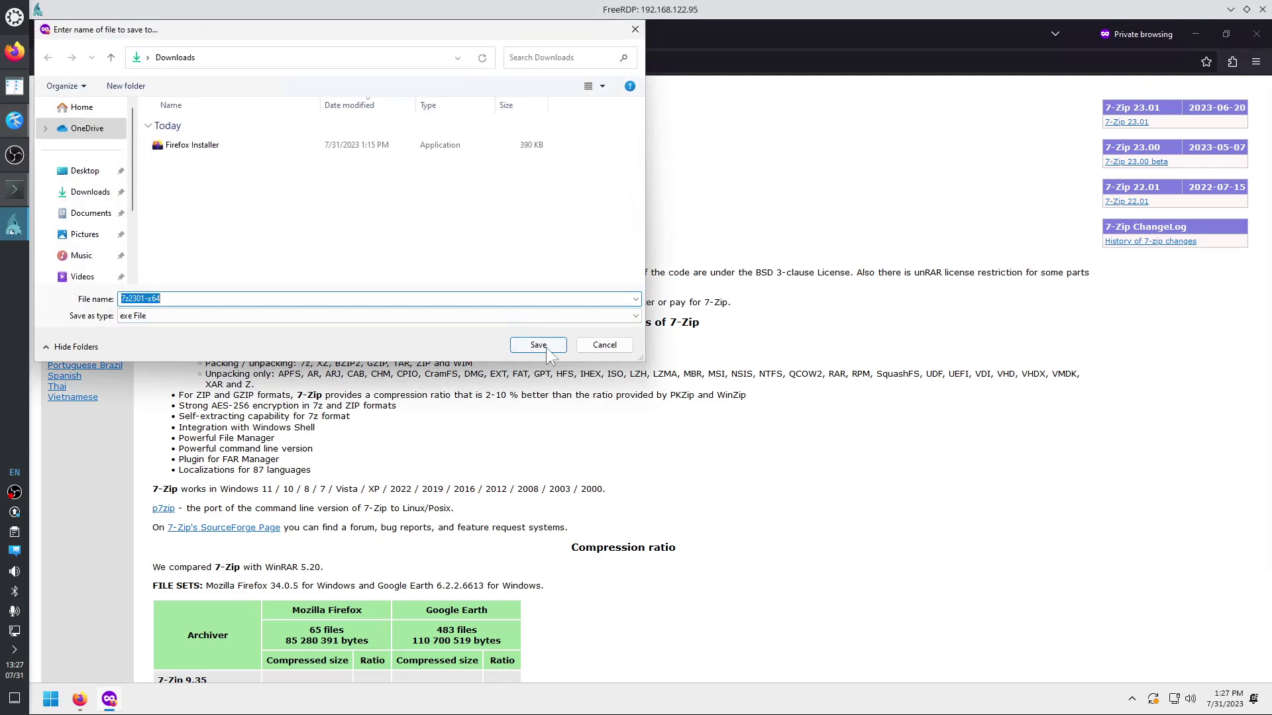
{"action": "left_click", "coordinate": [525, 344]}
{"action": "left_click", "coordinate": [995, 90]}
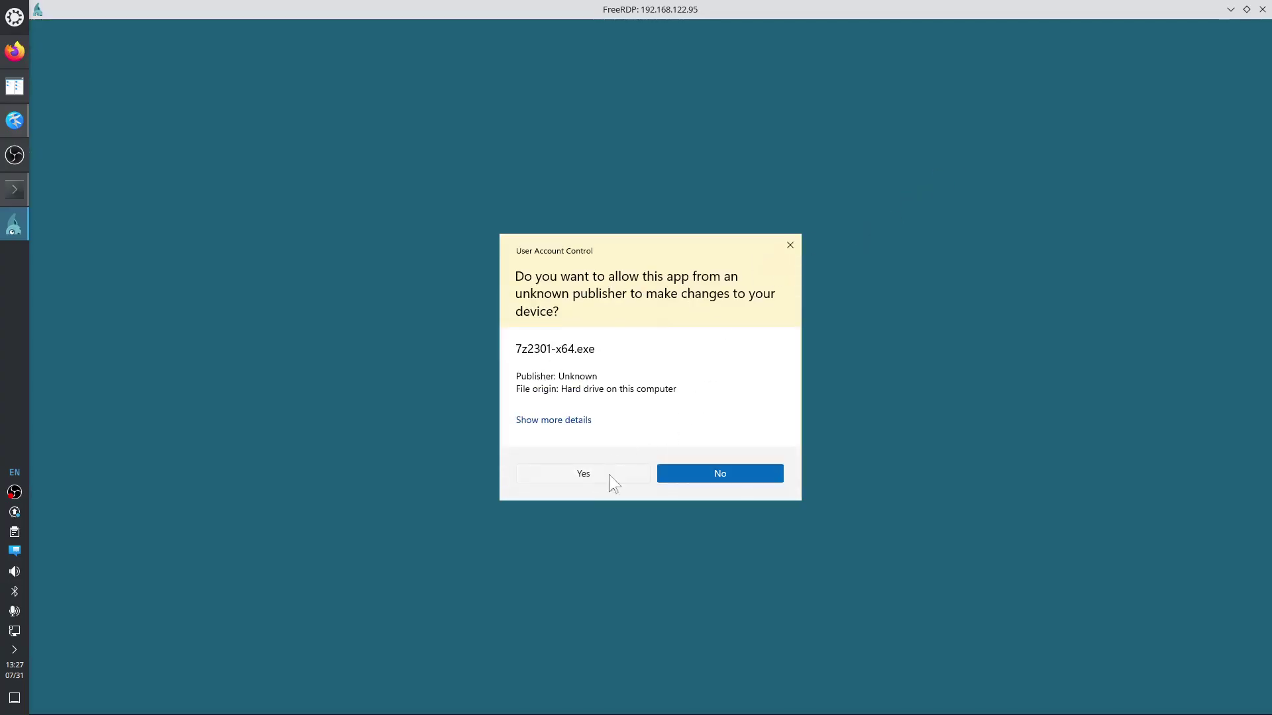
{"action": "left_click", "coordinate": [602, 478]}
{"action": "left_click", "coordinate": [626, 402]}
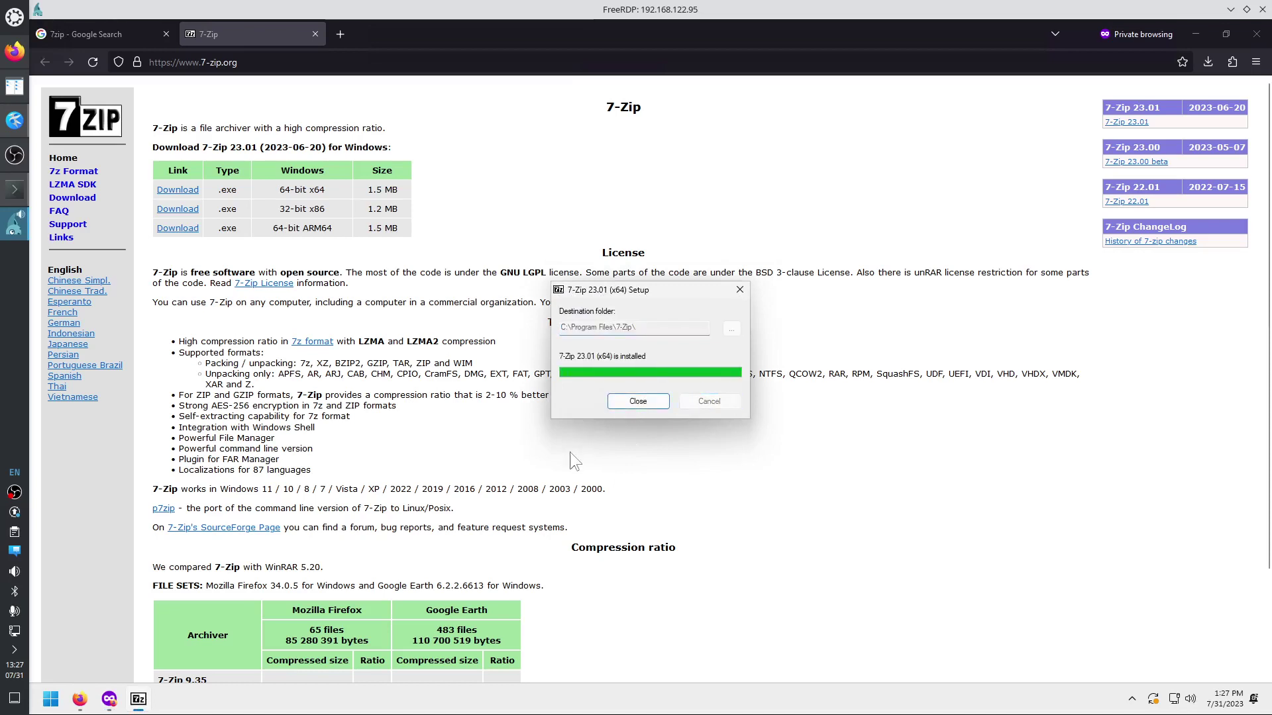
{"action": "left_click", "coordinate": [637, 401]}
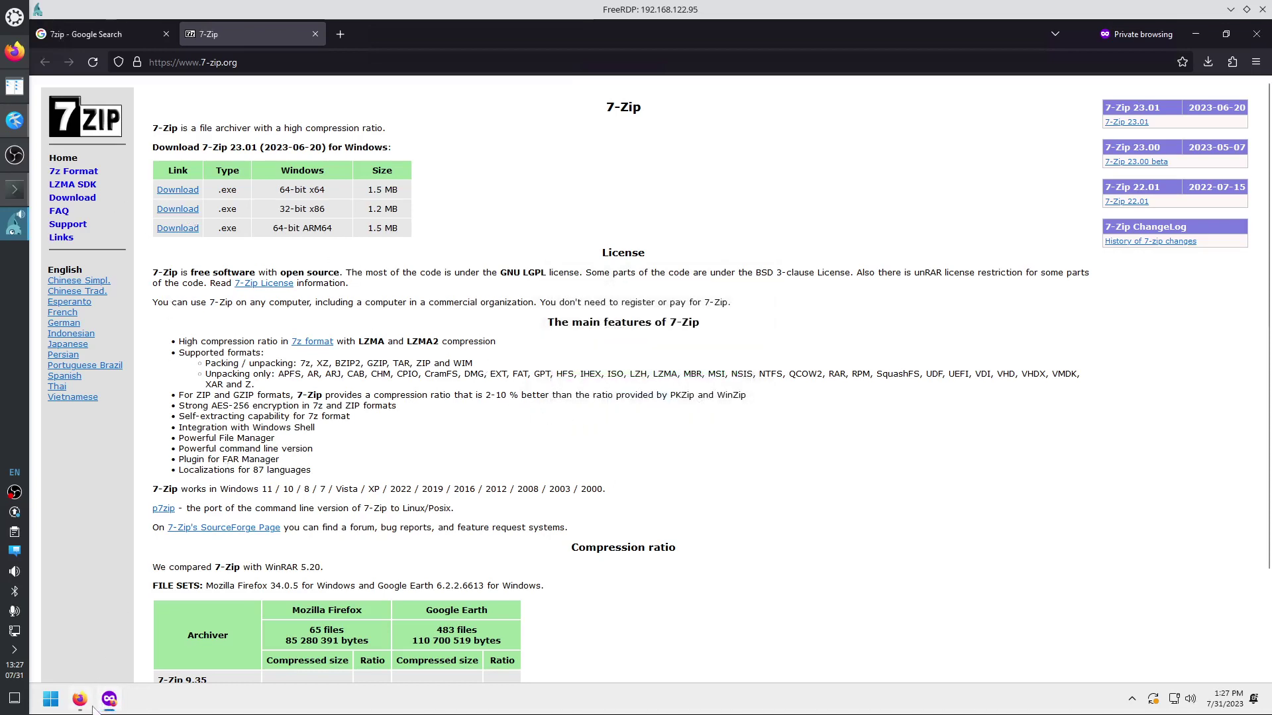
- Search the web for 'total cmd' and open the Total Commander download page
{"action": "left_click", "coordinate": [278, 64]}
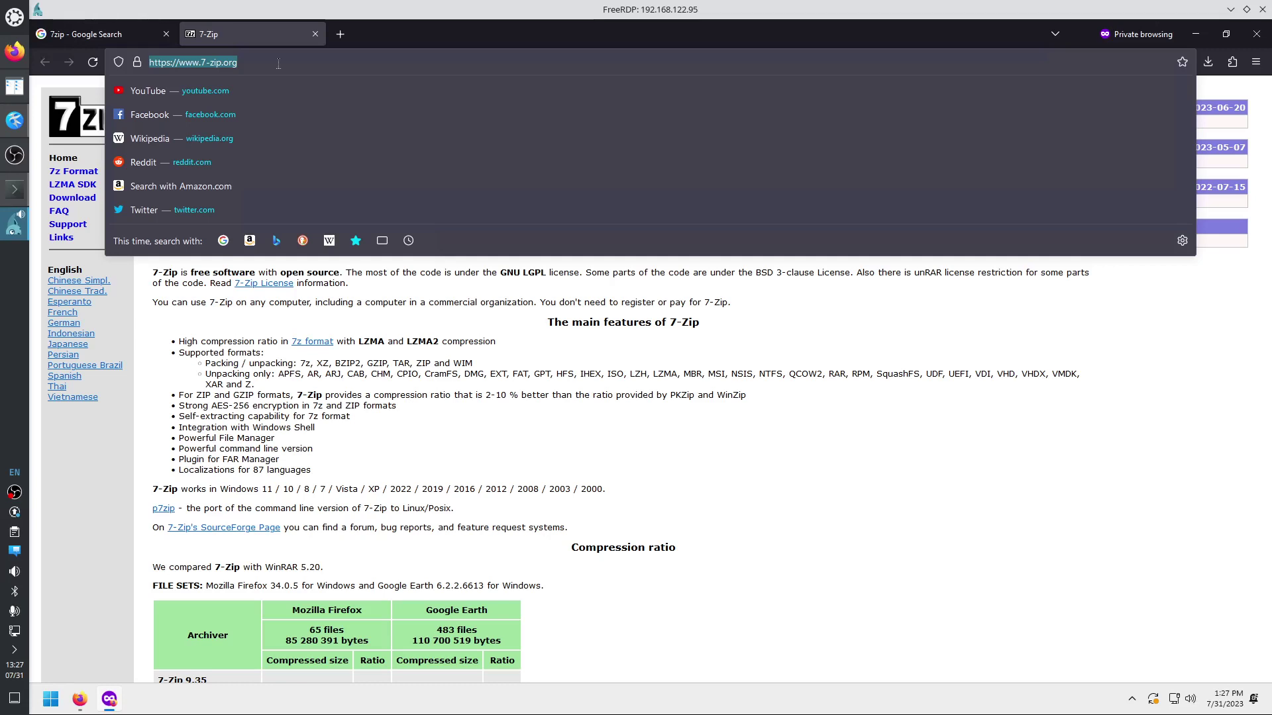
{"action": "type", "text": "to"}
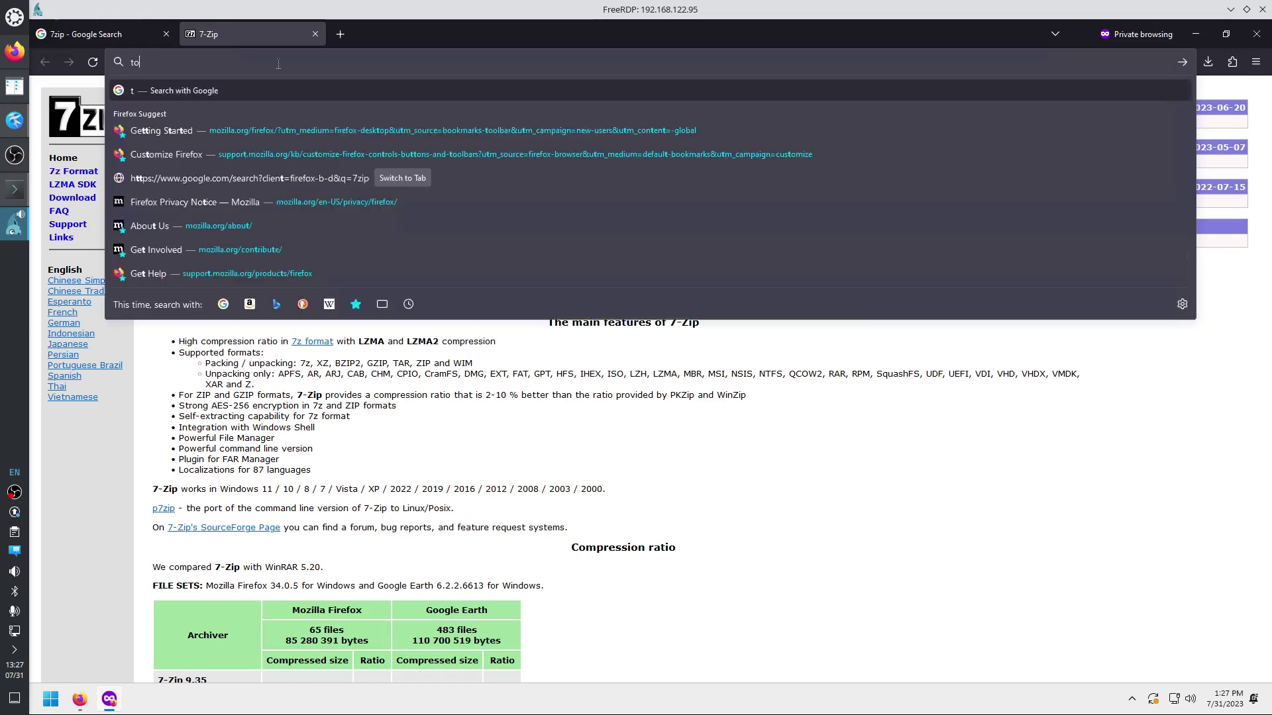
{"action": "type", "text": "tal cmd"}
{"action": "key", "text": "Return"}
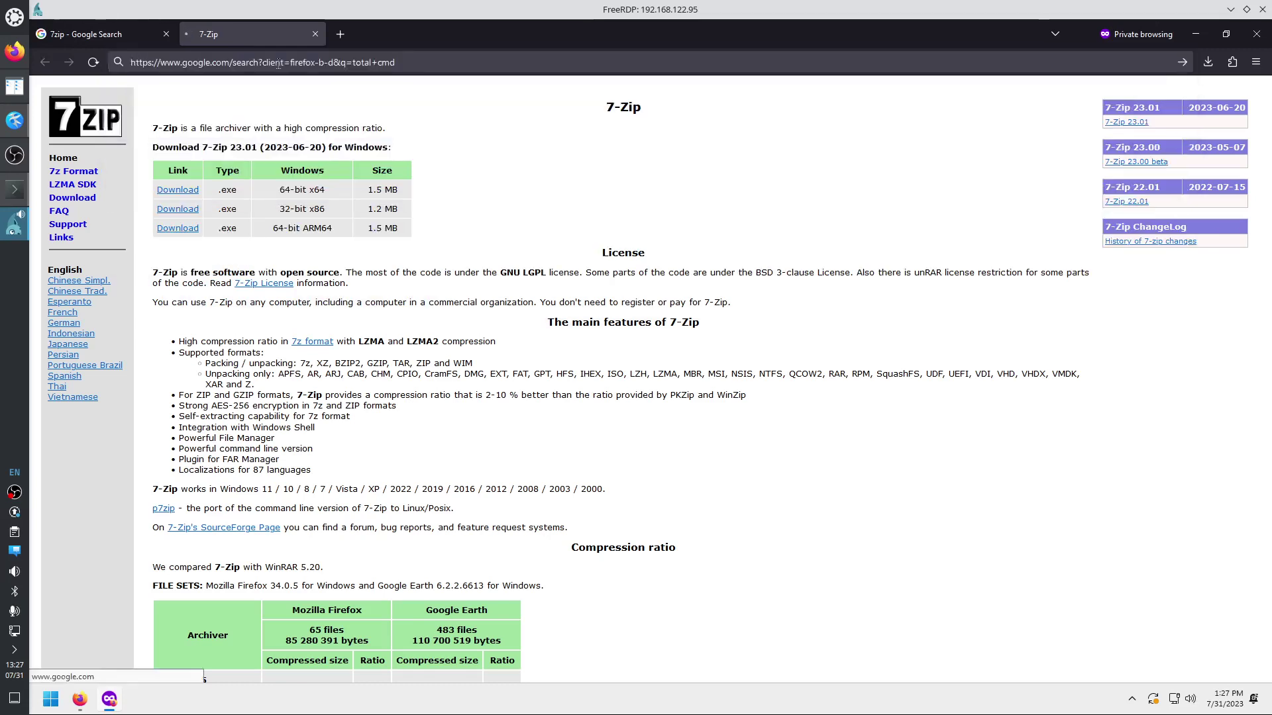
{"action": "left_click", "coordinate": [232, 246]}
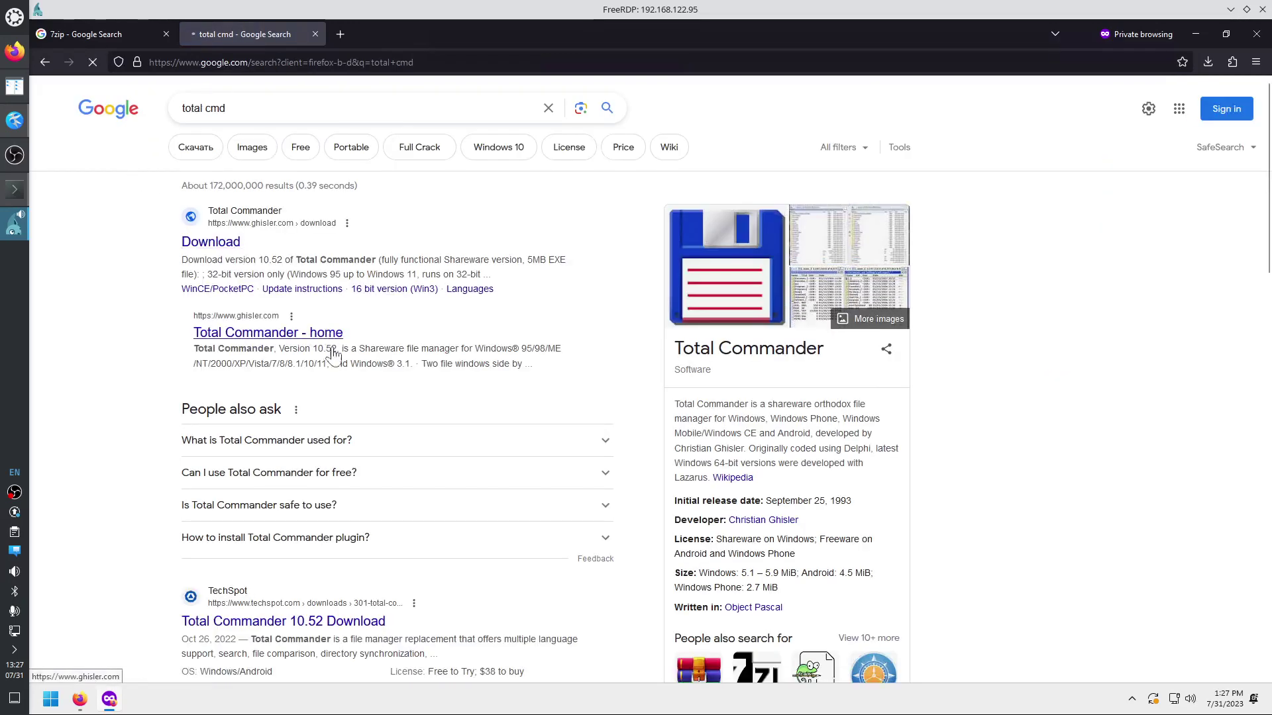
- Save the 64-bit Total Commander installer to Downloads and run it
{"action": "left_click", "coordinate": [215, 220]}
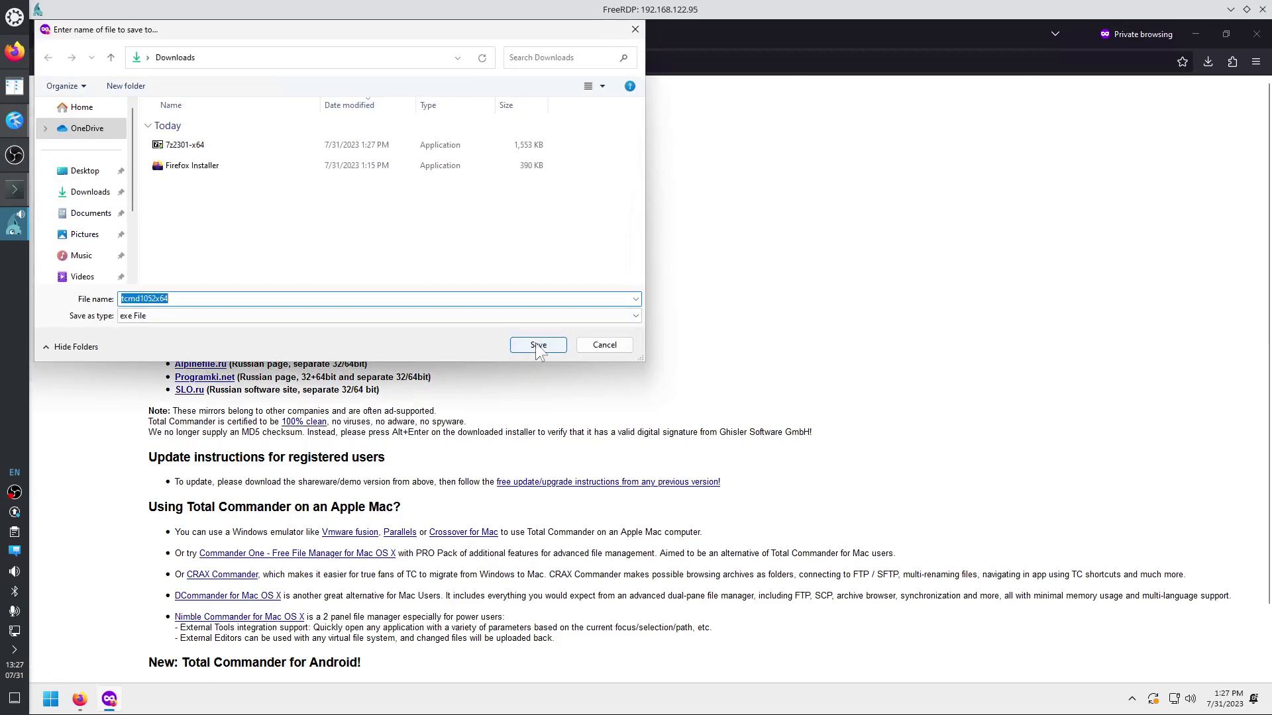
{"action": "left_click", "coordinate": [536, 345]}
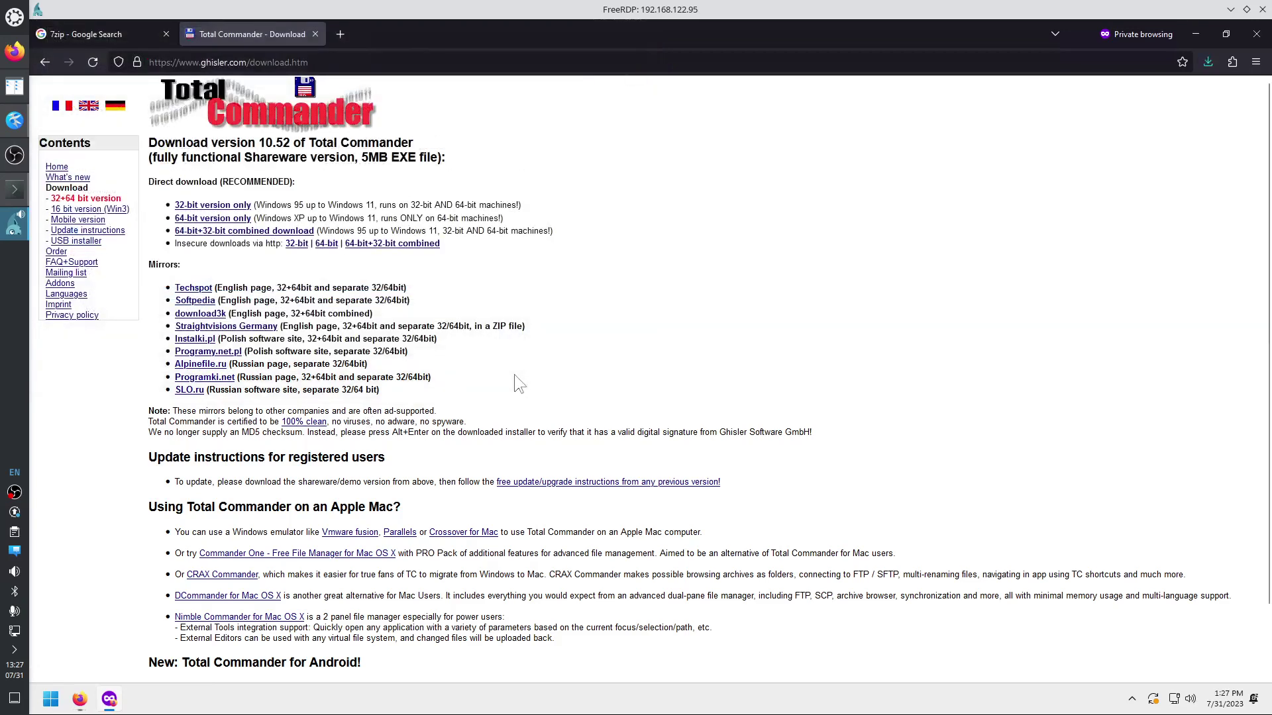
{"action": "left_click", "coordinate": [1209, 62]}
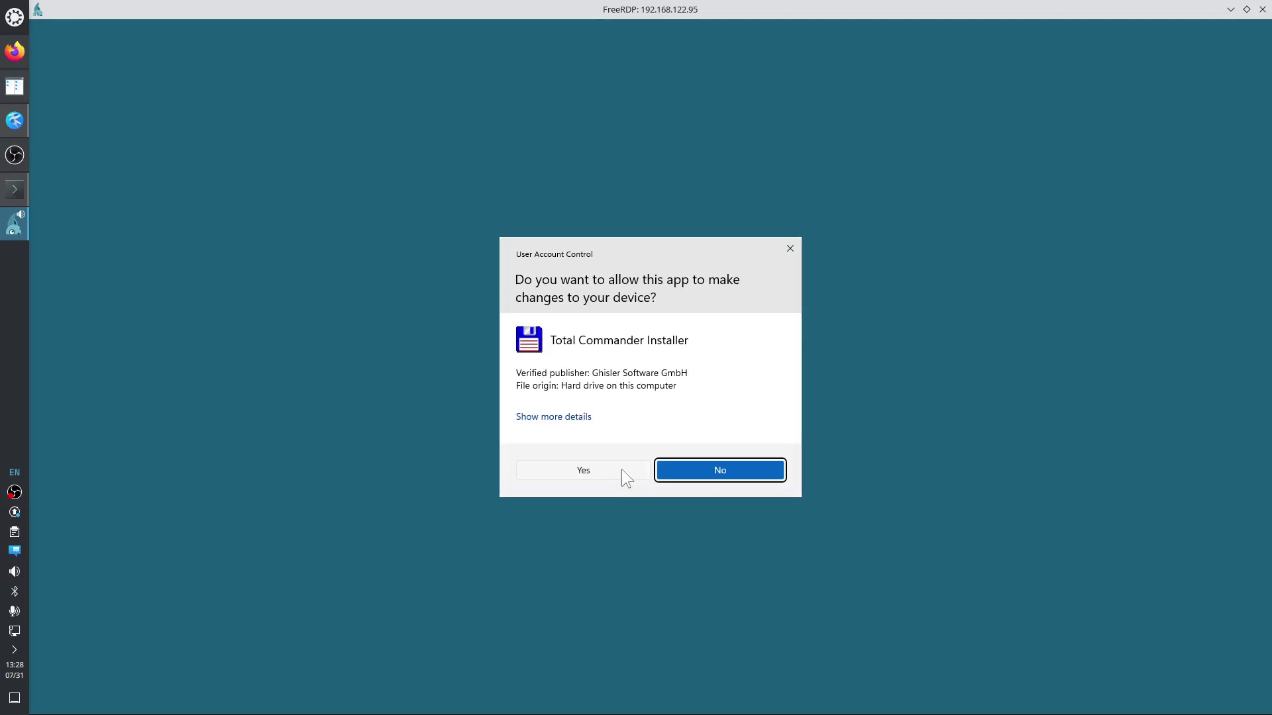
{"action": "left_click", "coordinate": [621, 470]}
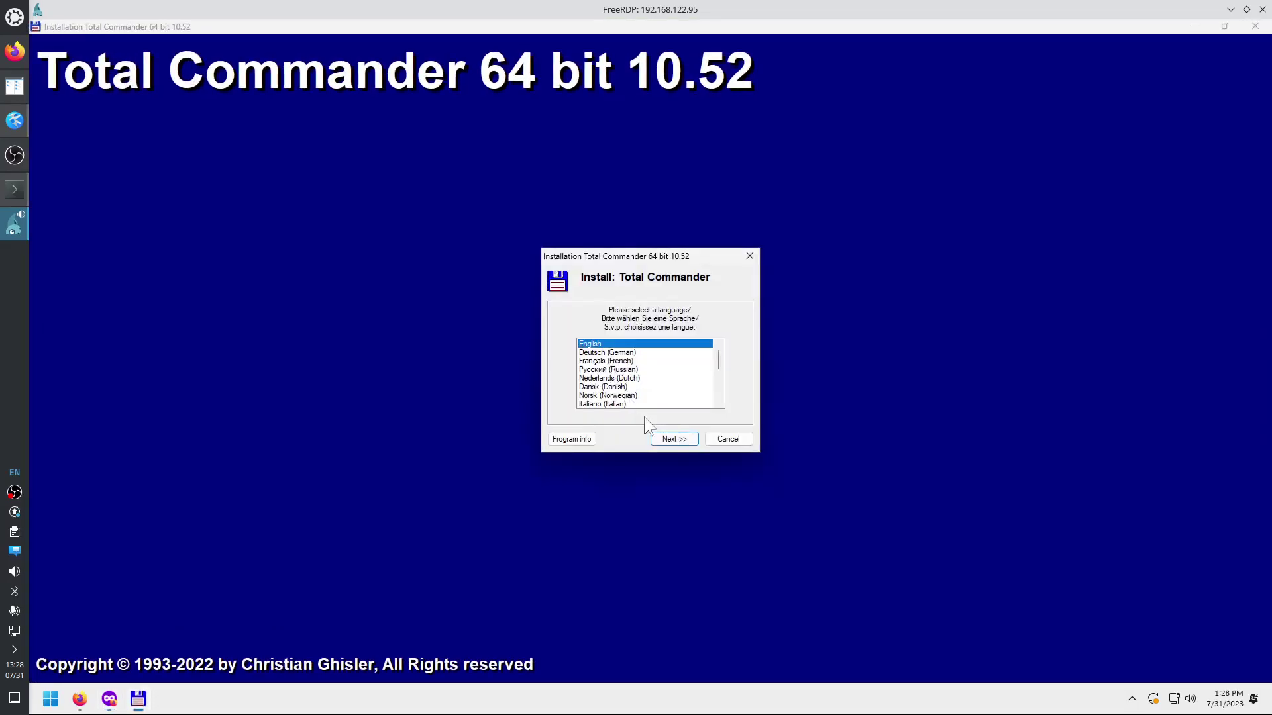
- Install in English only, keeping C:\Program Files\totalcmd, default ini location and Start menu shortcut
{"action": "left_click", "coordinate": [675, 441]}
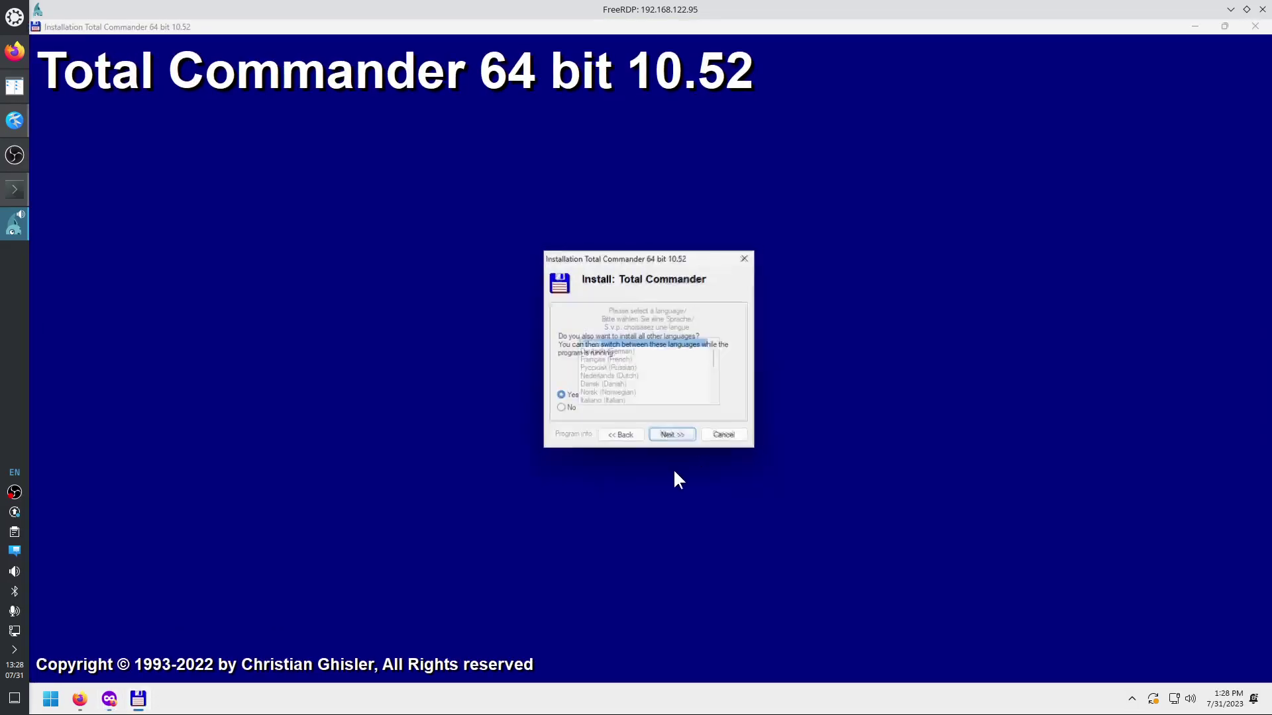
{"action": "left_click", "coordinate": [562, 412]}
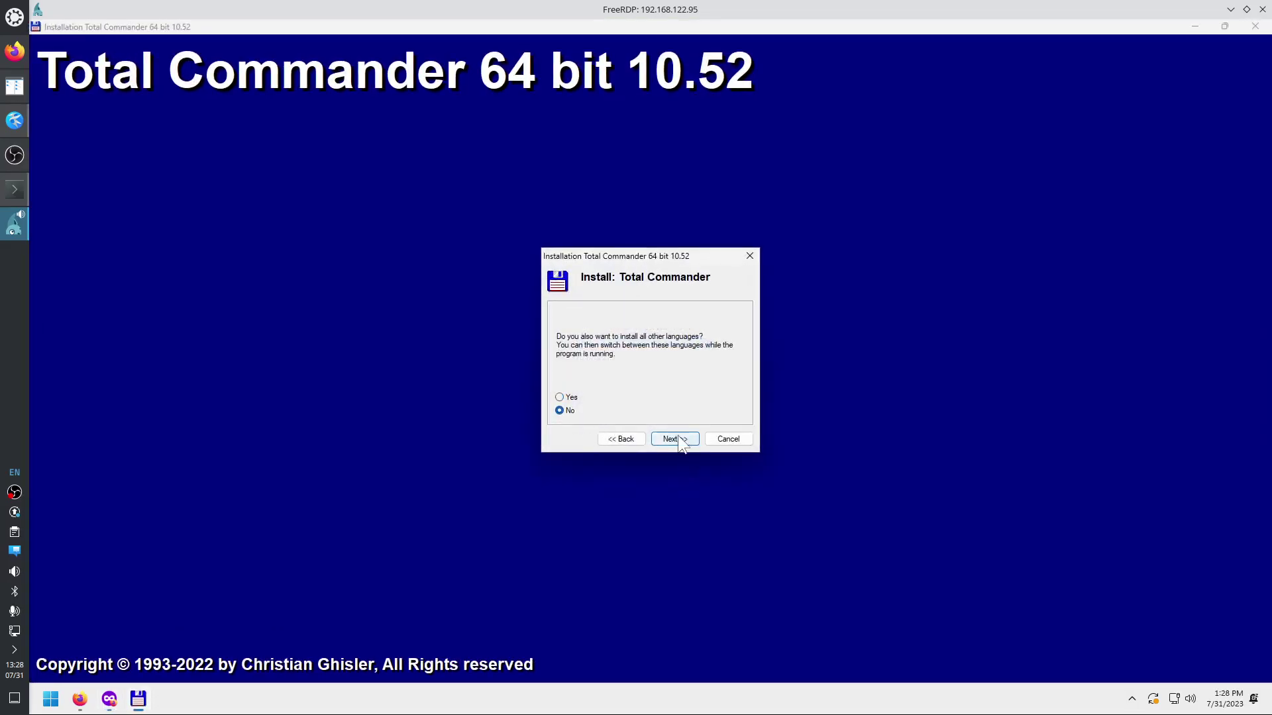
{"action": "left_click", "coordinate": [675, 439]}
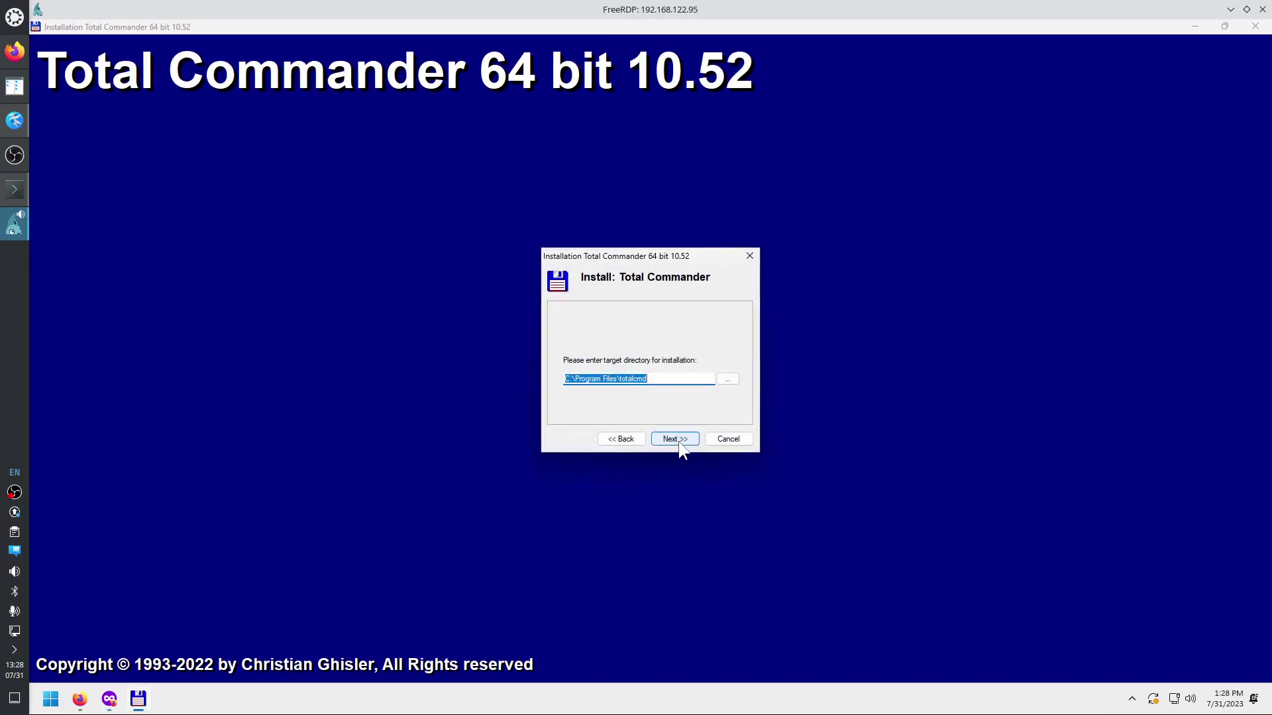
{"action": "left_click", "coordinate": [680, 441]}
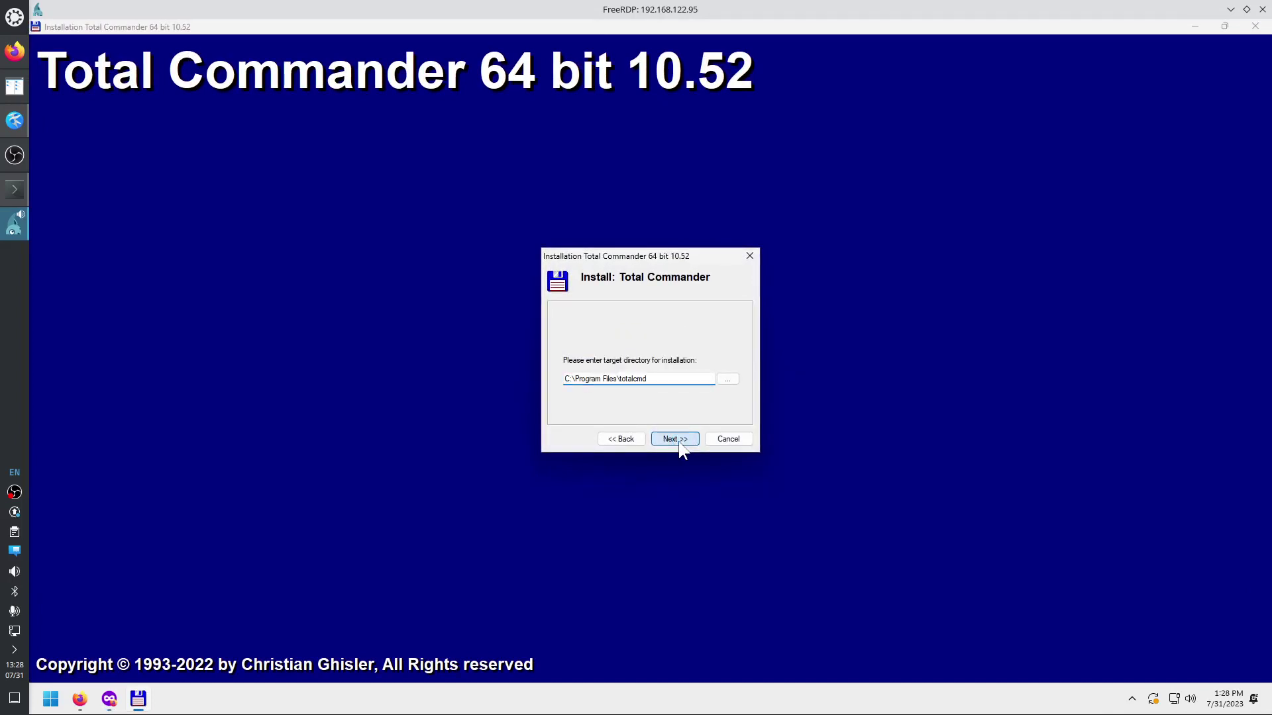
{"action": "left_click", "coordinate": [675, 440]}
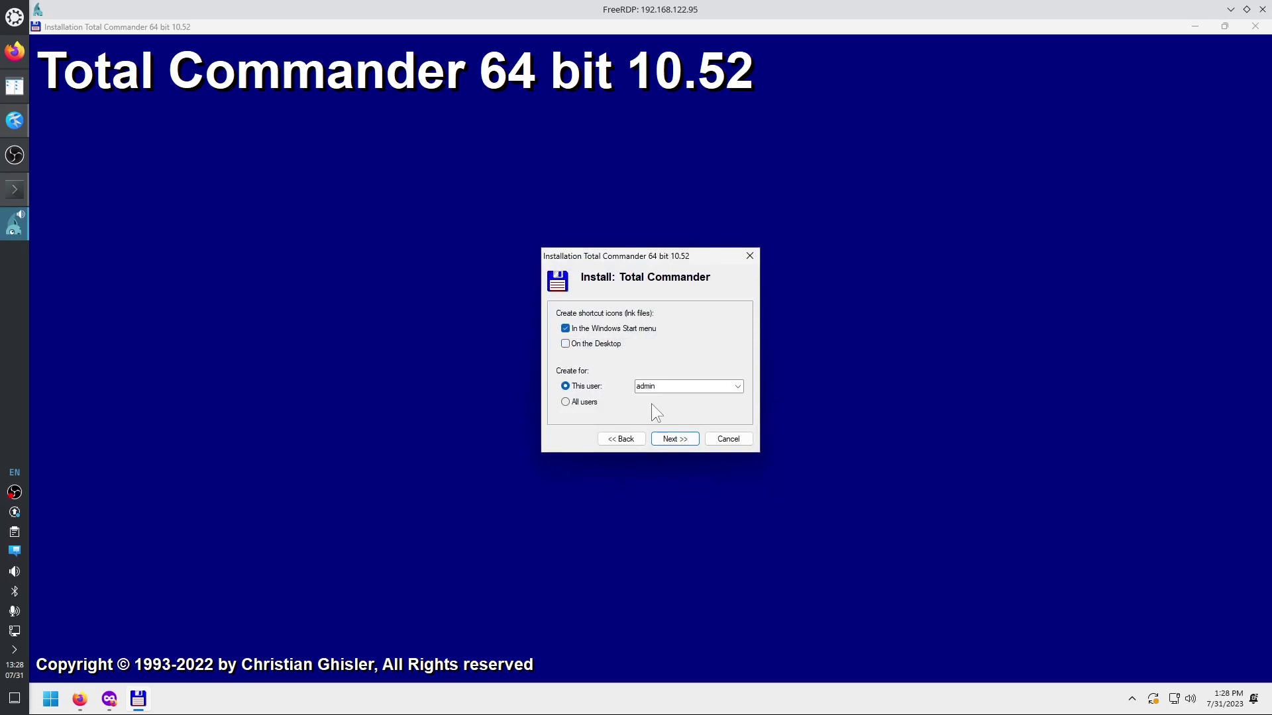
{"action": "left_click", "coordinate": [676, 439]}
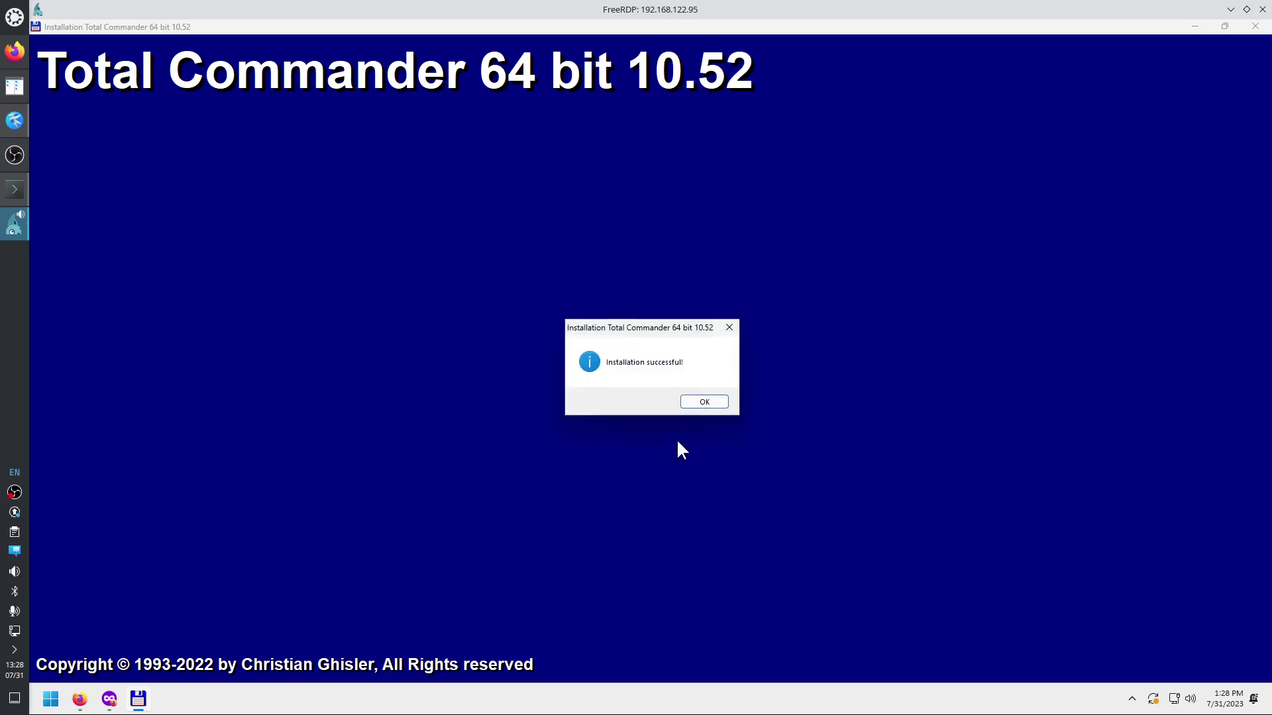
{"action": "left_click", "coordinate": [699, 400]}
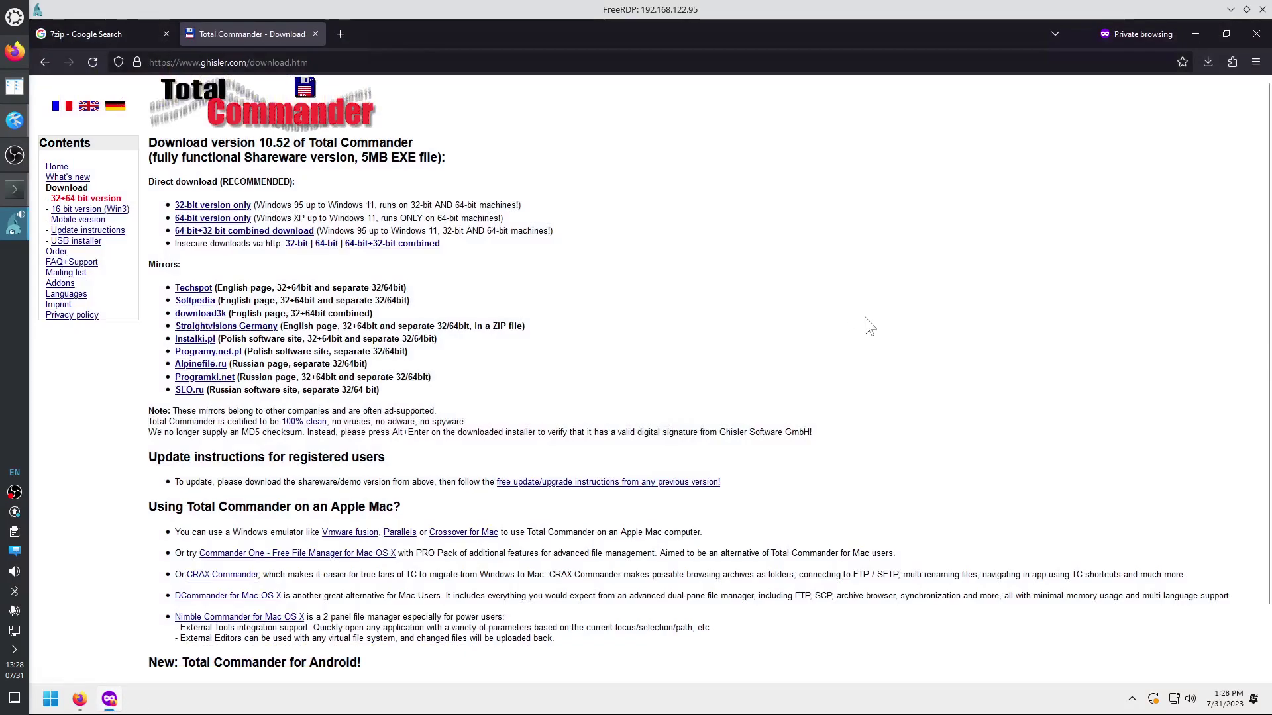
- Launch Total Commander 64 bit from Start and get past the unregistered-version reminder
{"action": "left_click", "coordinate": [51, 700]}
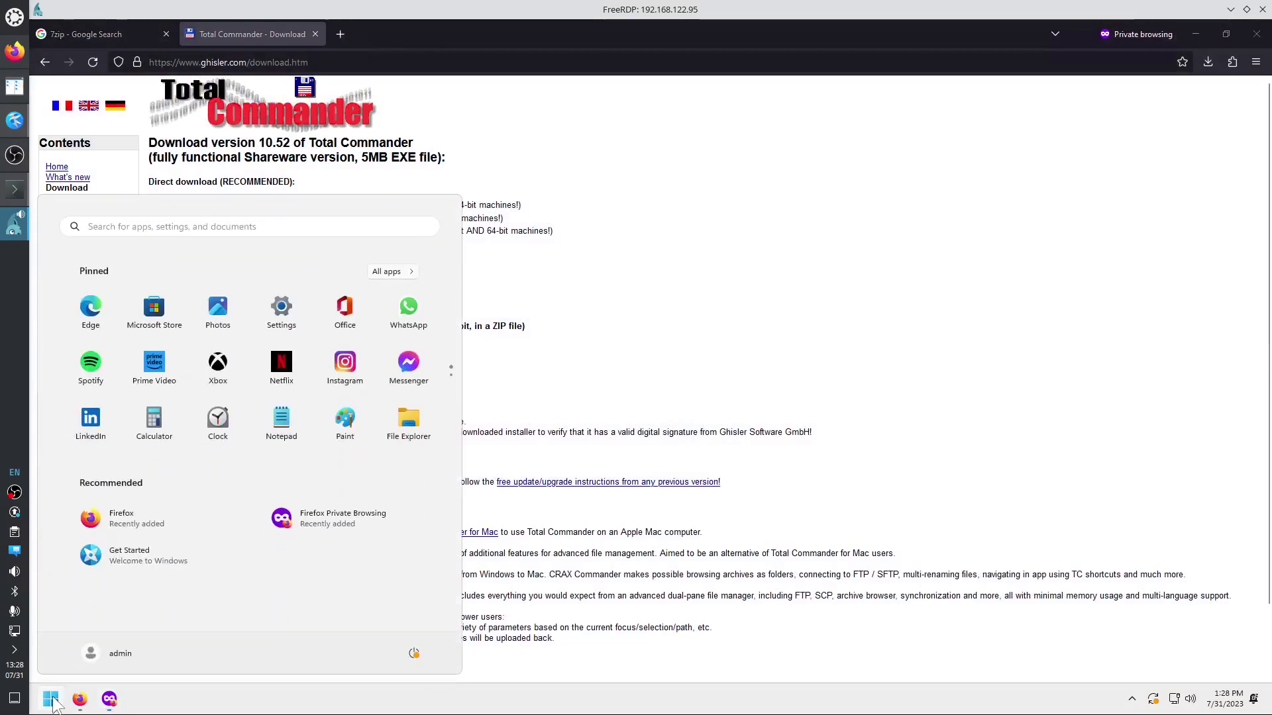
{"action": "type", "text": "to"}
{"action": "left_click", "coordinate": [146, 321]}
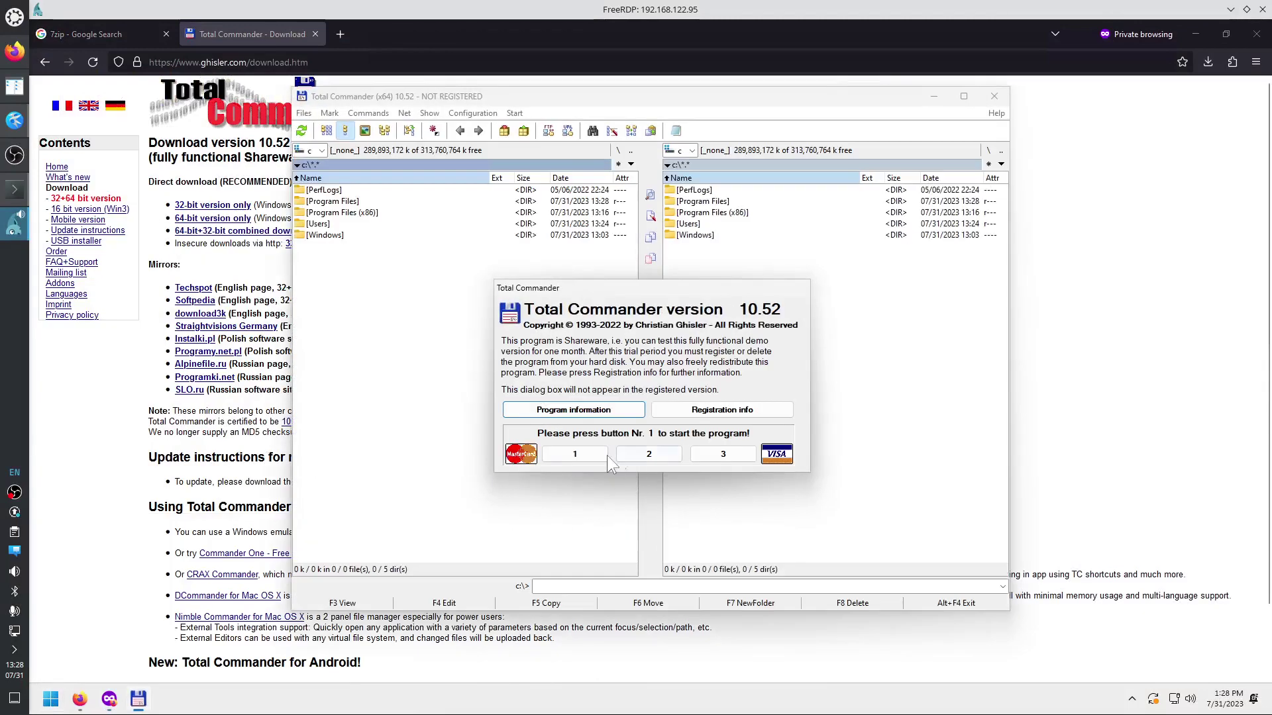
{"action": "left_click", "coordinate": [582, 454]}
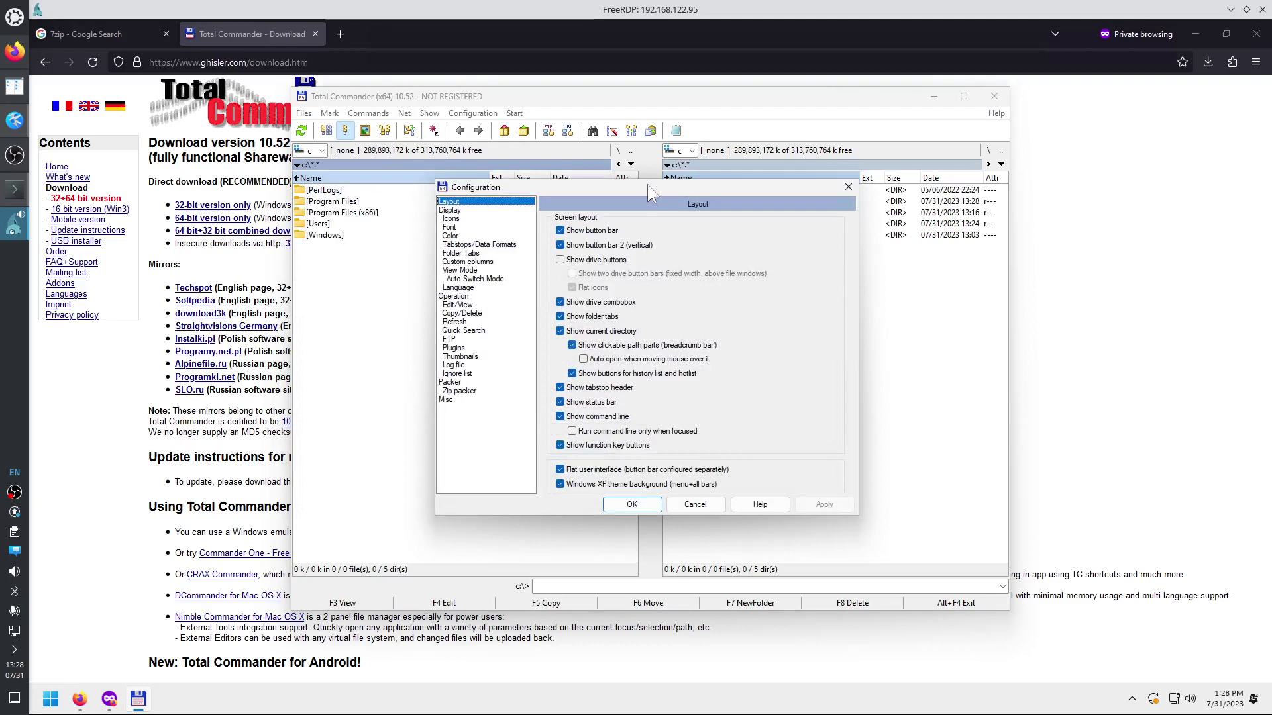
- Hide the function key bar, main button bar and vertical button bar
{"action": "left_click_drag", "start_coordinate": [649, 193], "coordinate": [589, 233]}
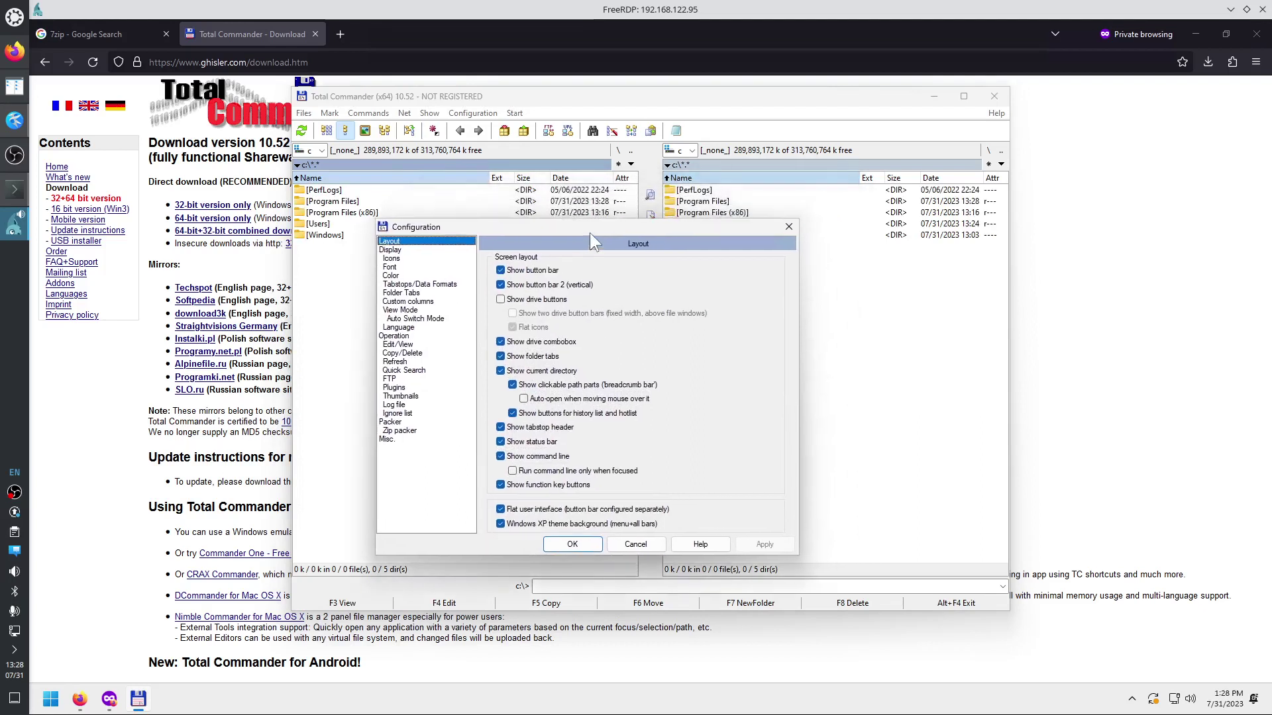
{"action": "left_click", "coordinate": [559, 487]}
{"action": "left_click", "coordinate": [765, 543]}
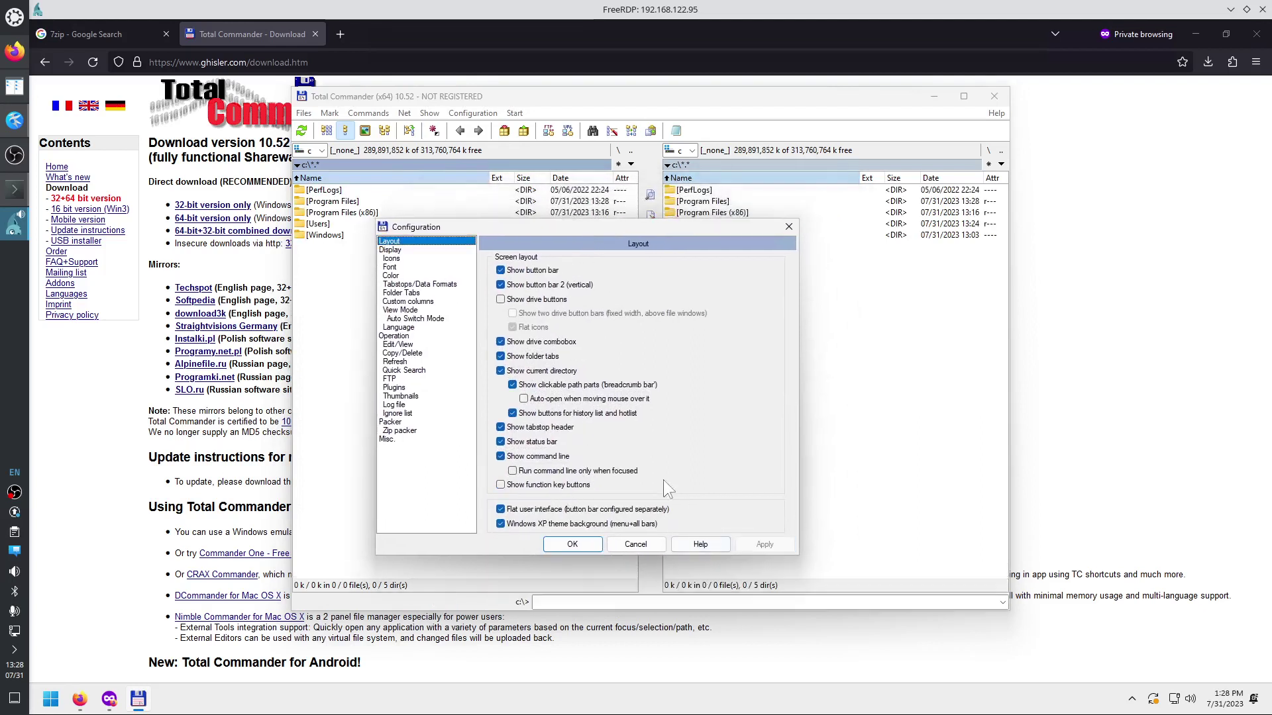
{"action": "left_click", "coordinate": [524, 272]}
{"action": "left_click", "coordinate": [525, 285]}
{"action": "left_click", "coordinate": [765, 540]}
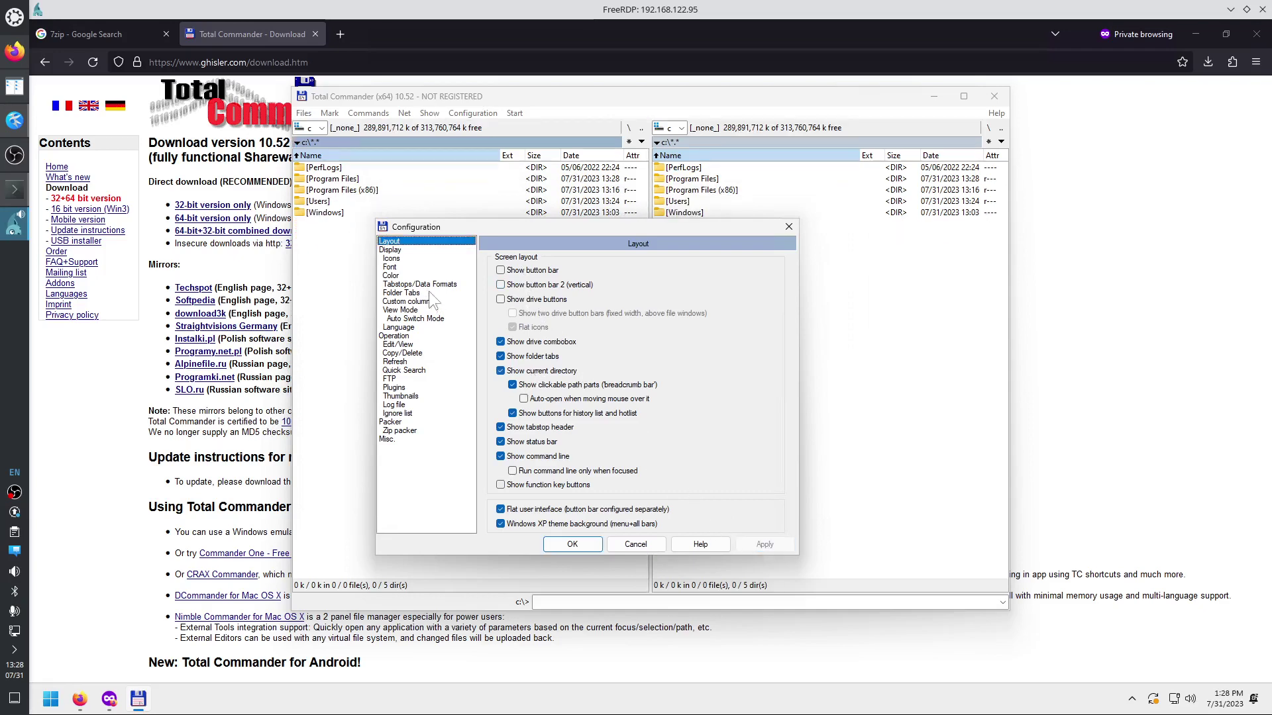
- Show hidden and system files and use Windows-style left-button file selection
{"action": "left_click", "coordinate": [396, 251]}
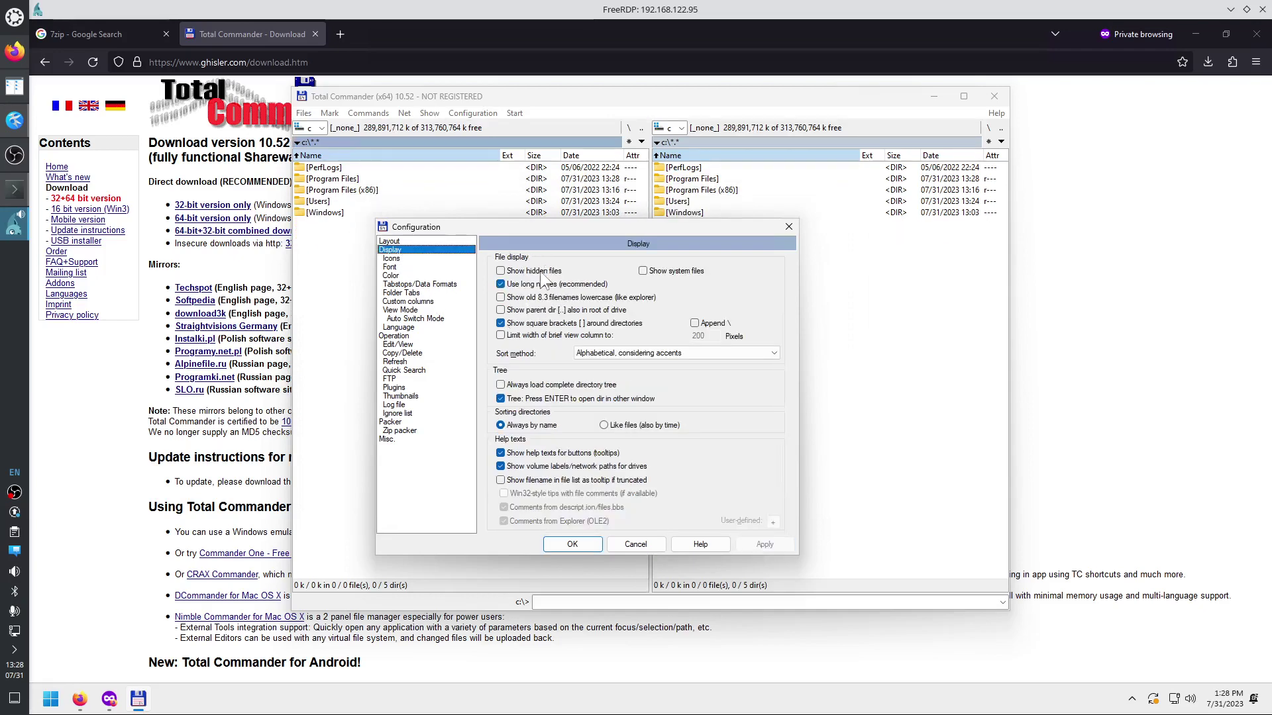
{"action": "left_click", "coordinate": [669, 273]}
{"action": "left_click", "coordinate": [755, 545]}
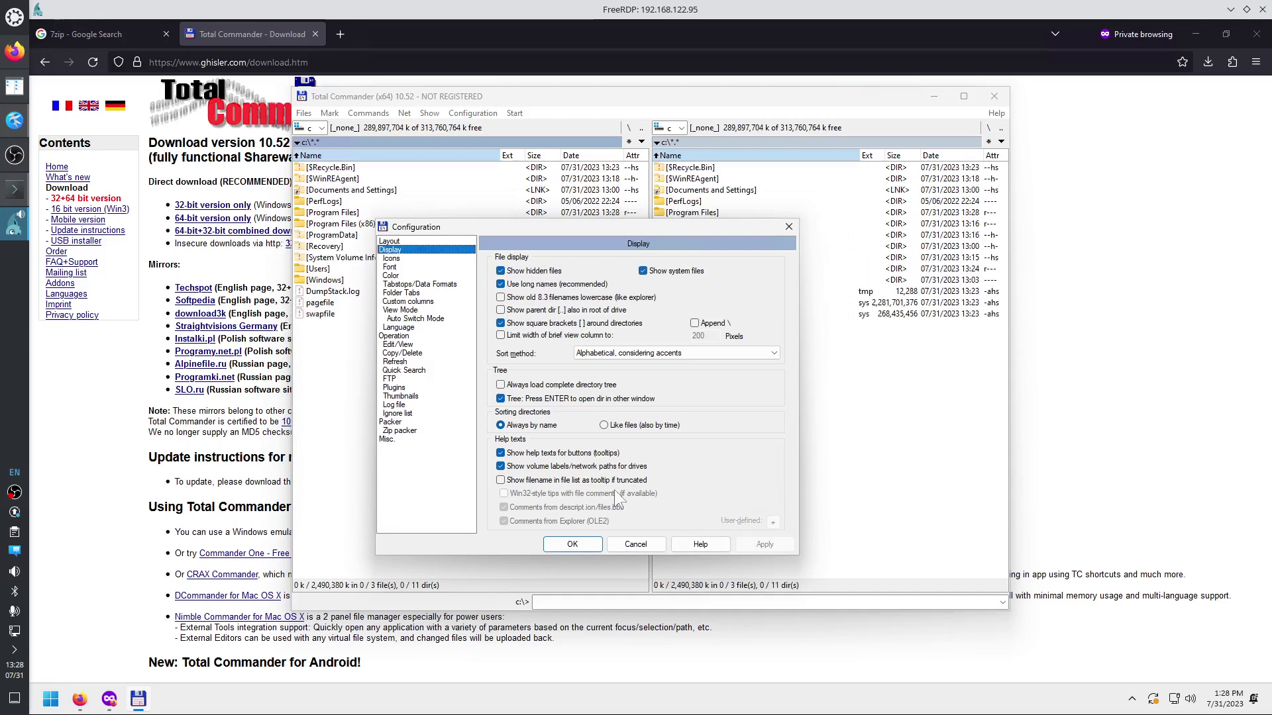
{"action": "left_click", "coordinate": [401, 337]}
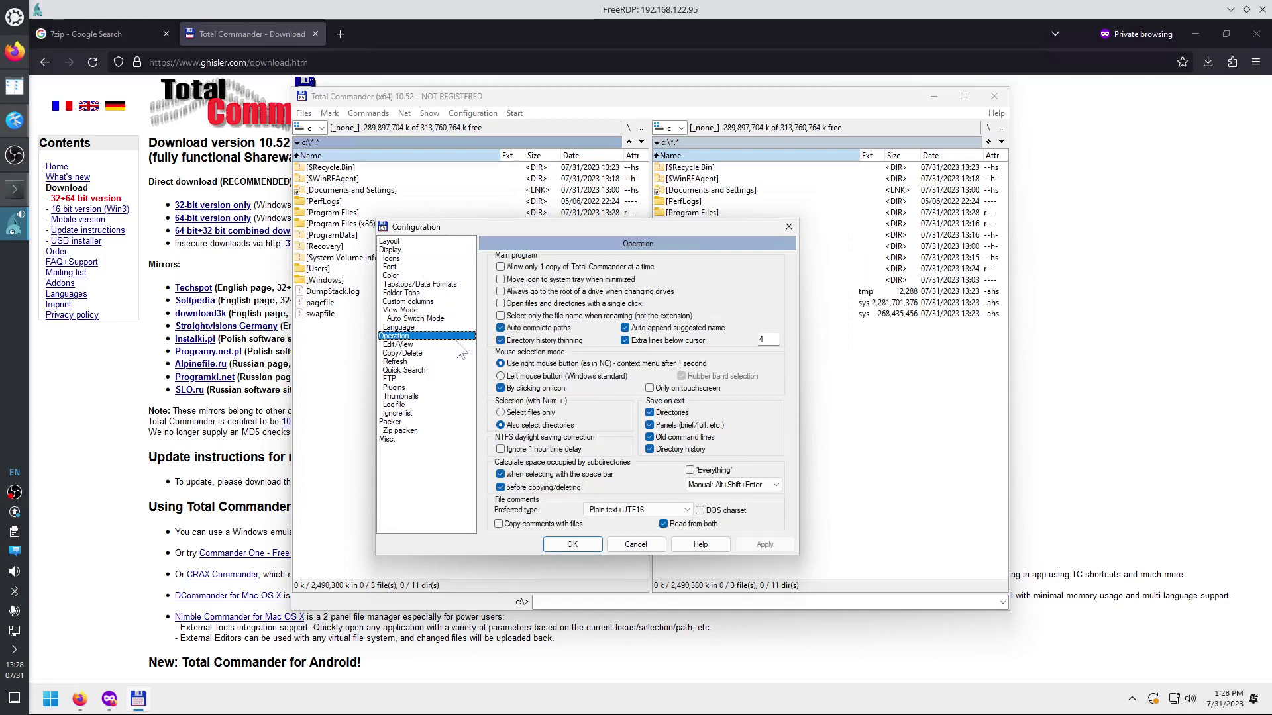
{"action": "left_click", "coordinate": [543, 377]}
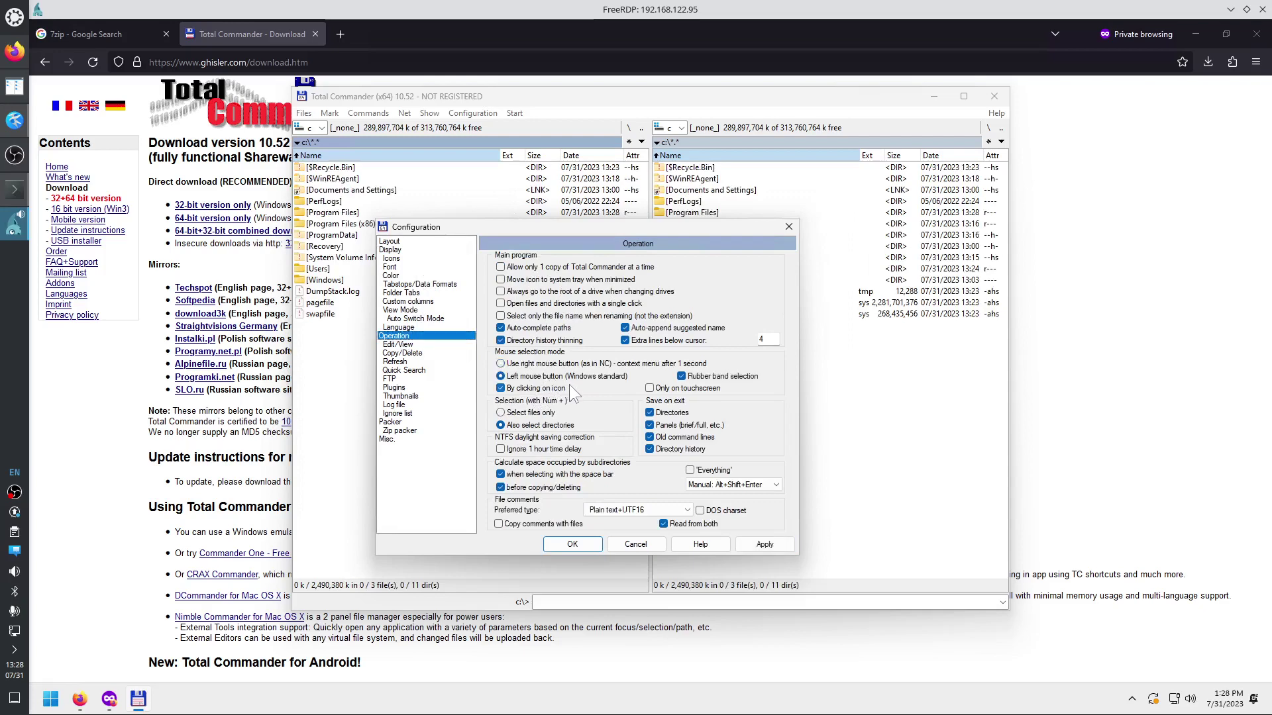
{"action": "left_click", "coordinate": [774, 545]}
- Set quick search to 'Letters – with search dialog', close configuration, accept default icon library
{"action": "left_click", "coordinate": [409, 347]}
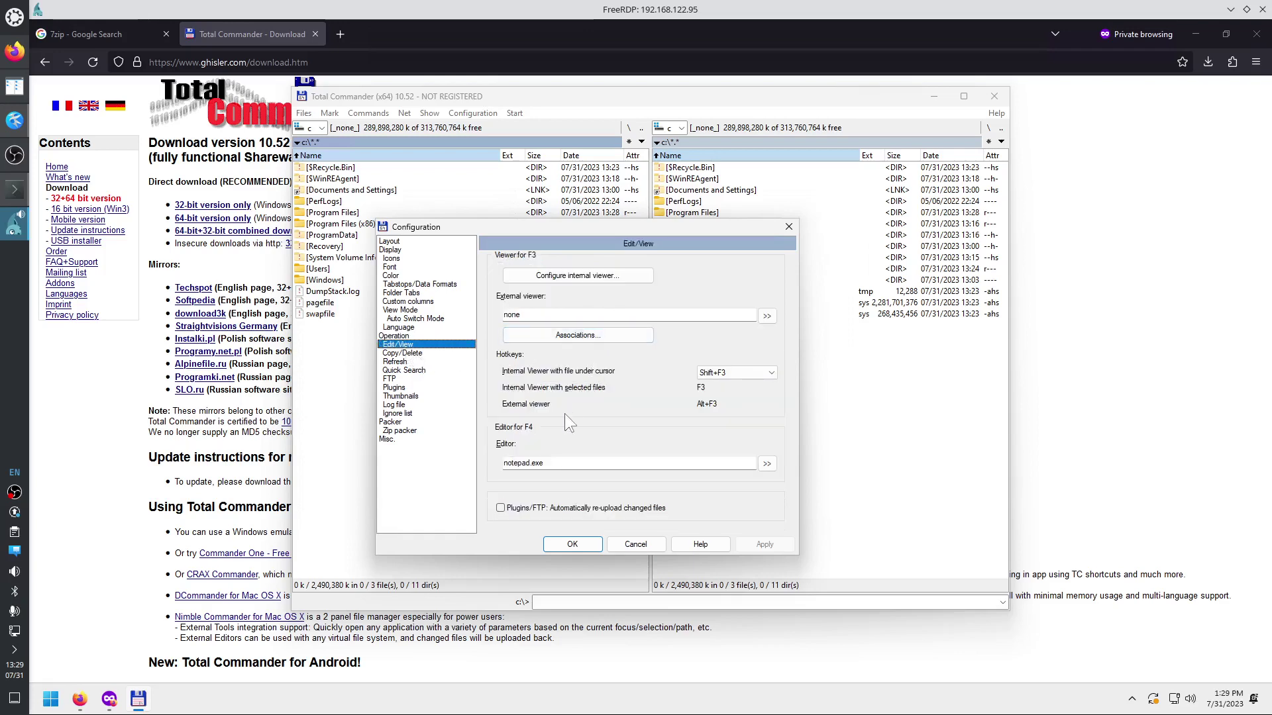
{"action": "left_click", "coordinate": [409, 371]}
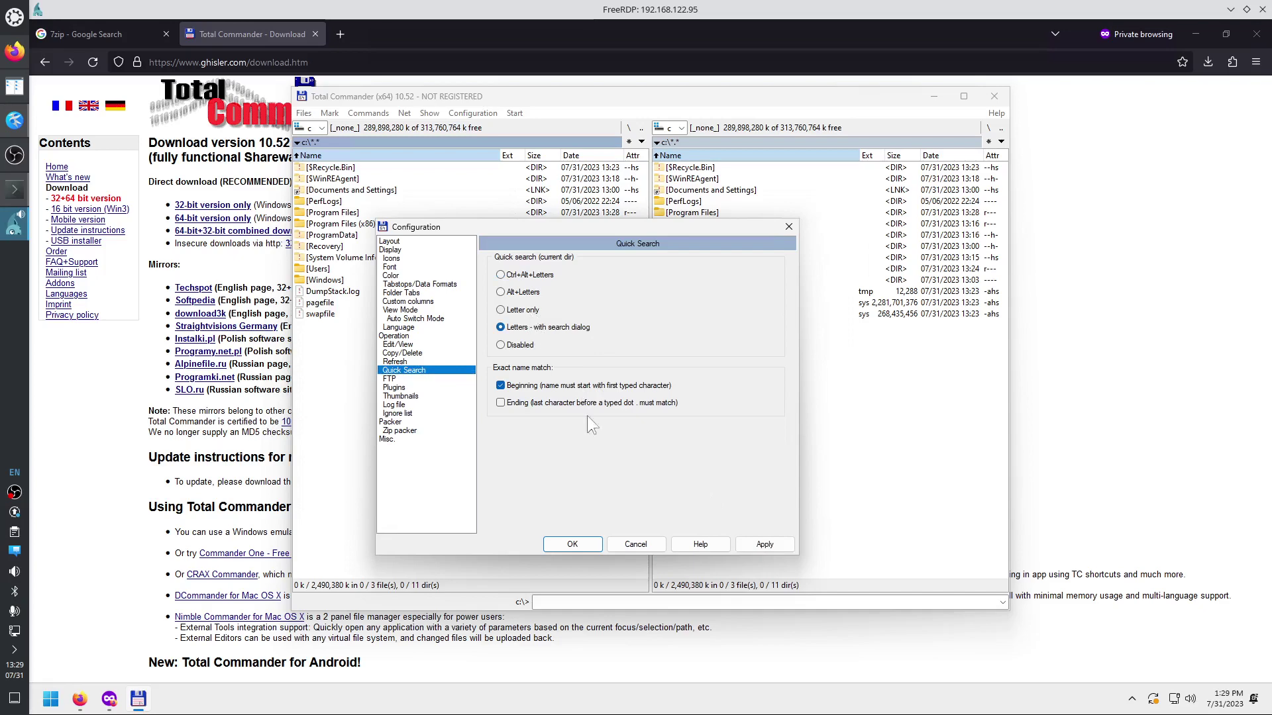
{"action": "left_click", "coordinate": [758, 544]}
{"action": "left_click", "coordinate": [573, 546]}
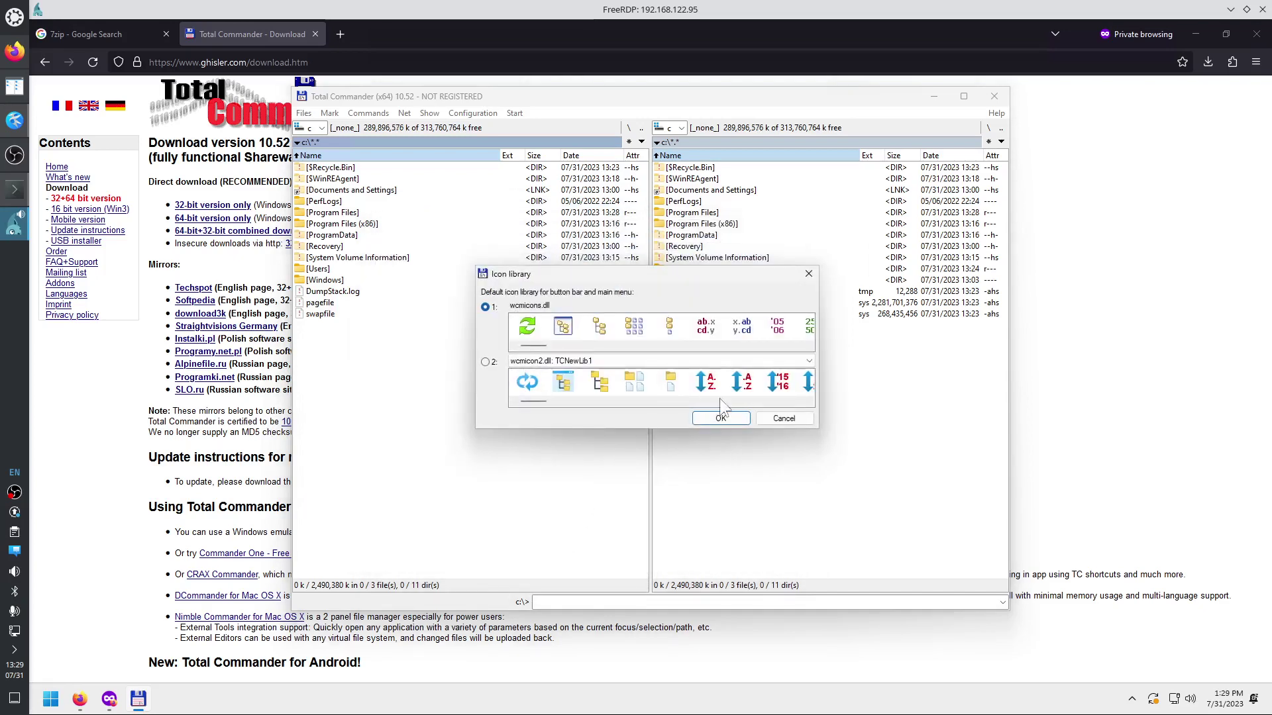
{"action": "left_click", "coordinate": [716, 419]}
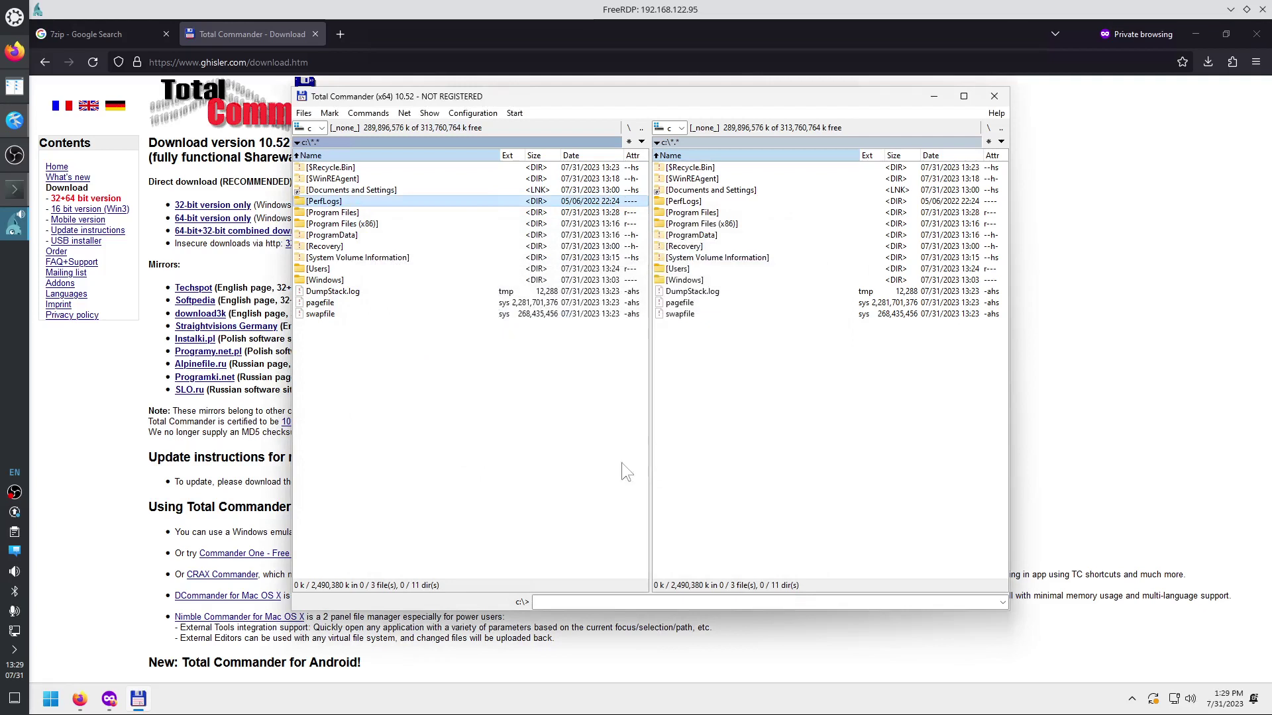
- Pin Total Commander to the taskbar and unpin the private browsing window
{"action": "right_click", "coordinate": [139, 700]}
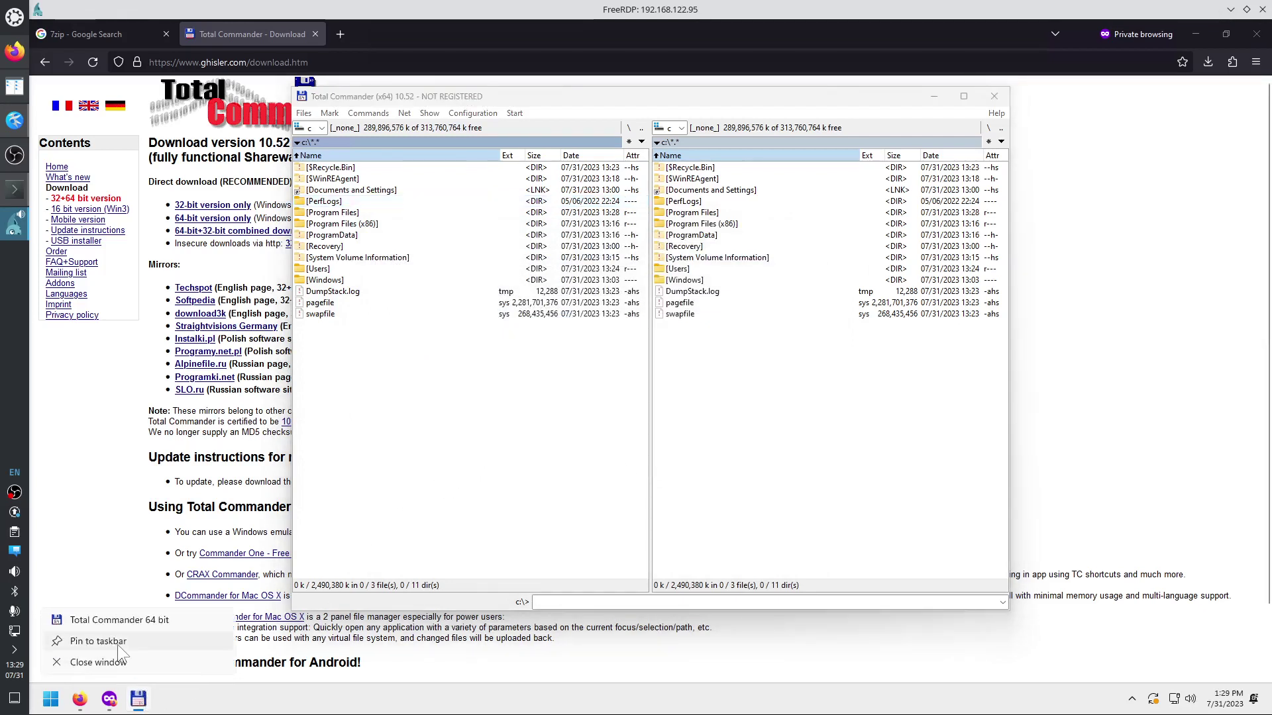
{"action": "left_click", "coordinate": [117, 645]}
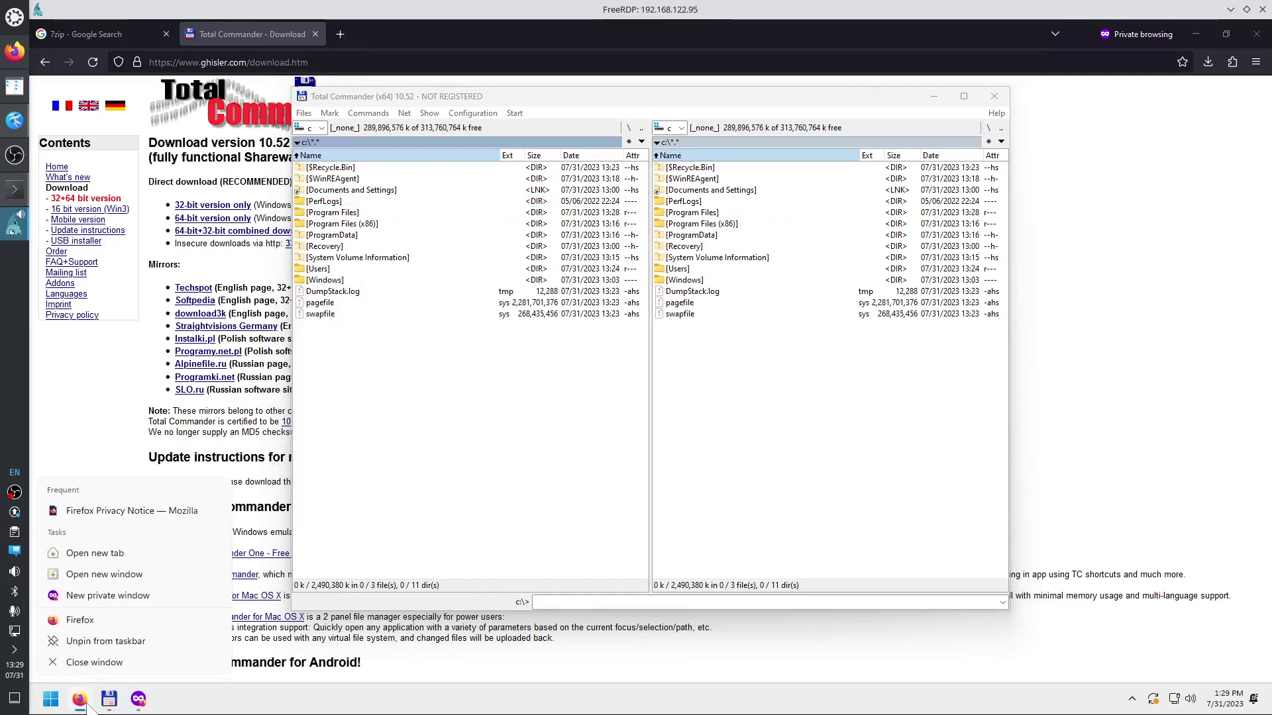
{"action": "right_click", "coordinate": [139, 708]}
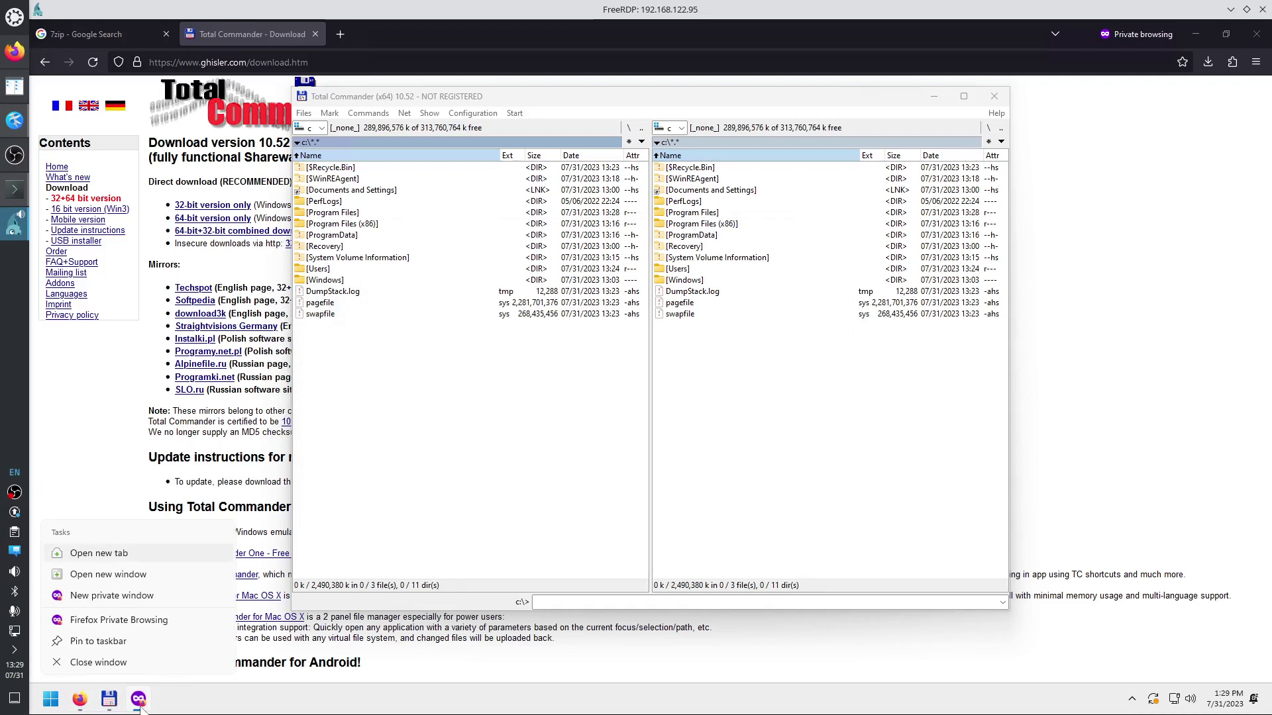
{"action": "left_click", "coordinate": [154, 698]}
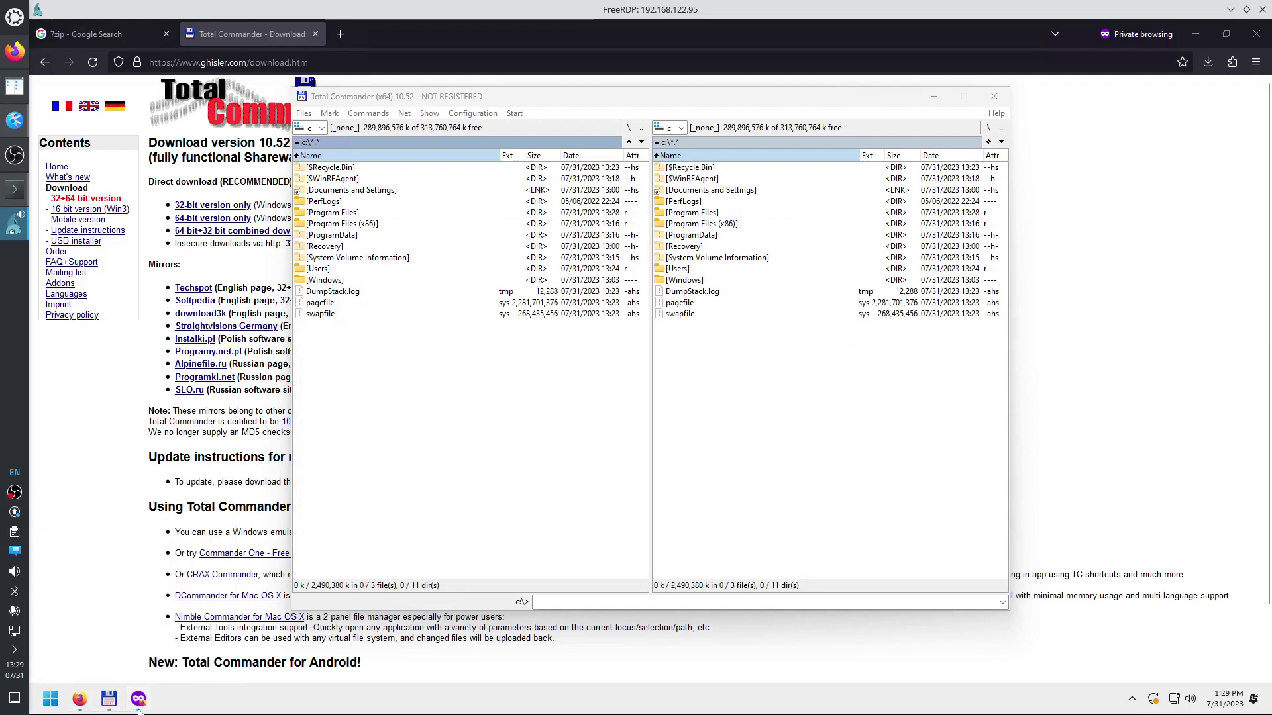
{"action": "right_click", "coordinate": [138, 702]}
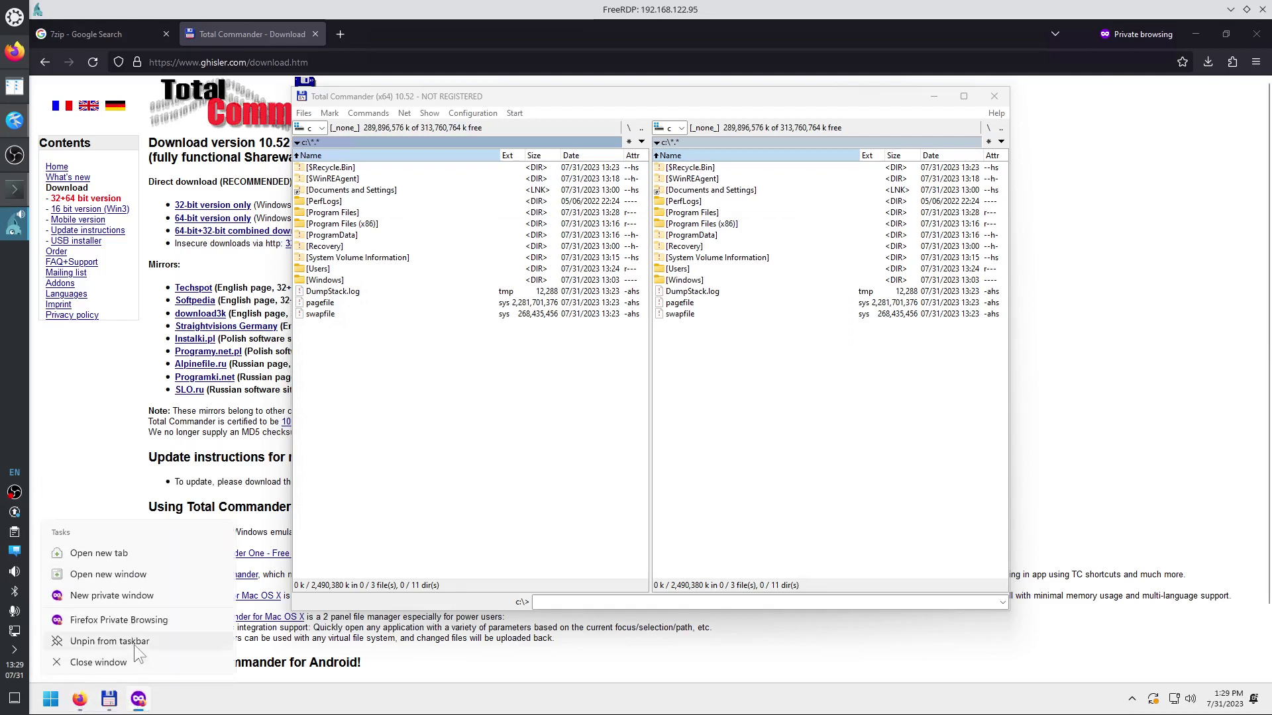
{"action": "left_click", "coordinate": [134, 645]}
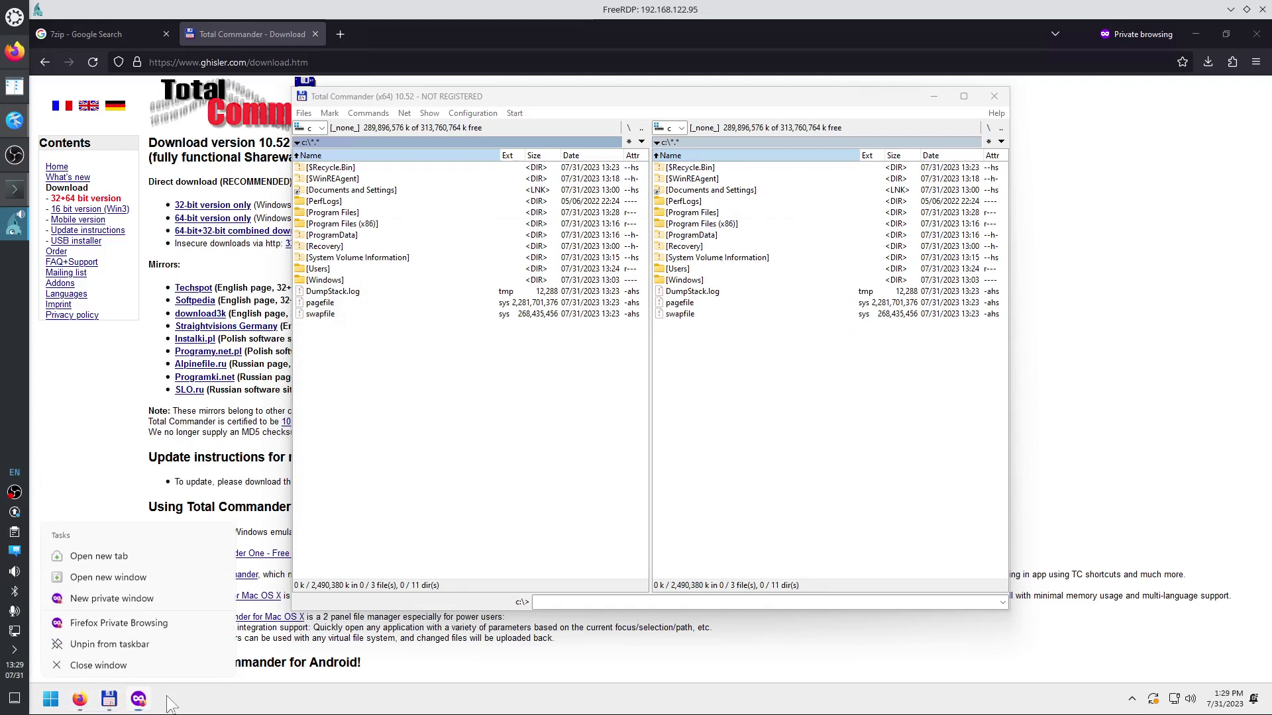
- Move the private Firefox window's taskbar icon in front of Total Commander
{"action": "right_click", "coordinate": [82, 703]}
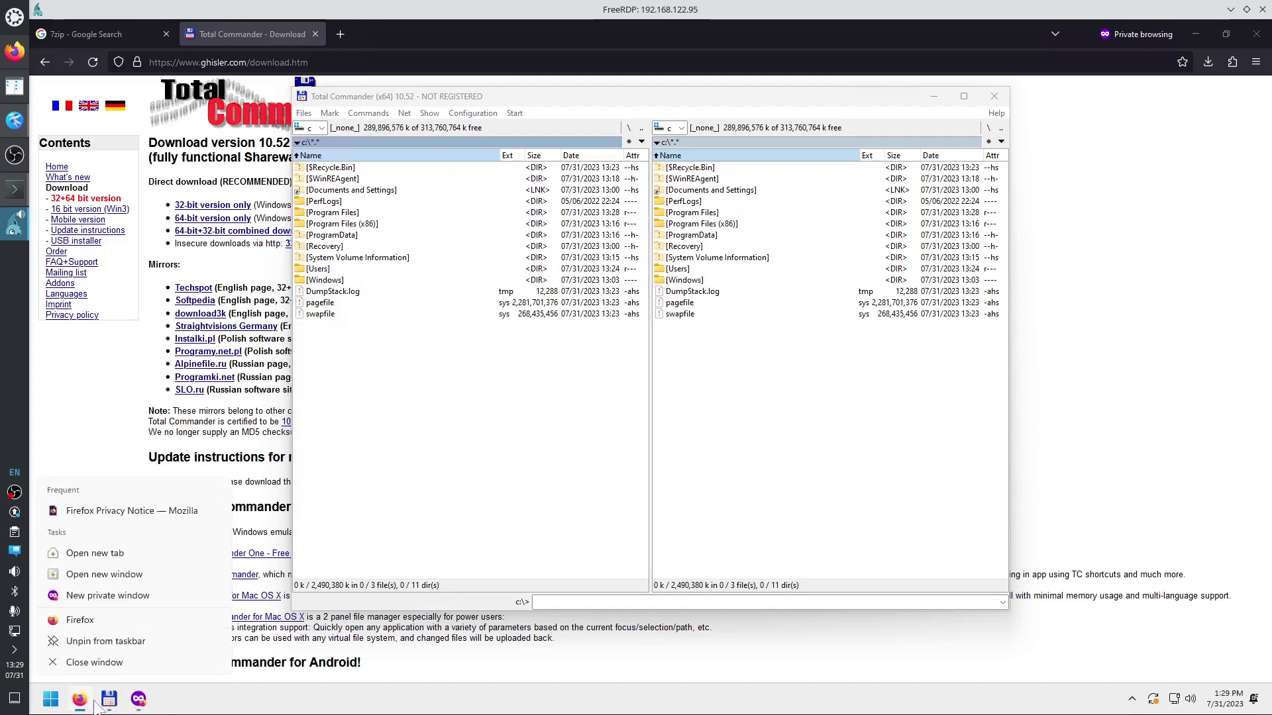
{"action": "left_click", "coordinate": [190, 708]}
{"action": "right_click", "coordinate": [109, 701]}
{"action": "left_click", "coordinate": [165, 701]}
{"action": "right_click", "coordinate": [142, 701]}
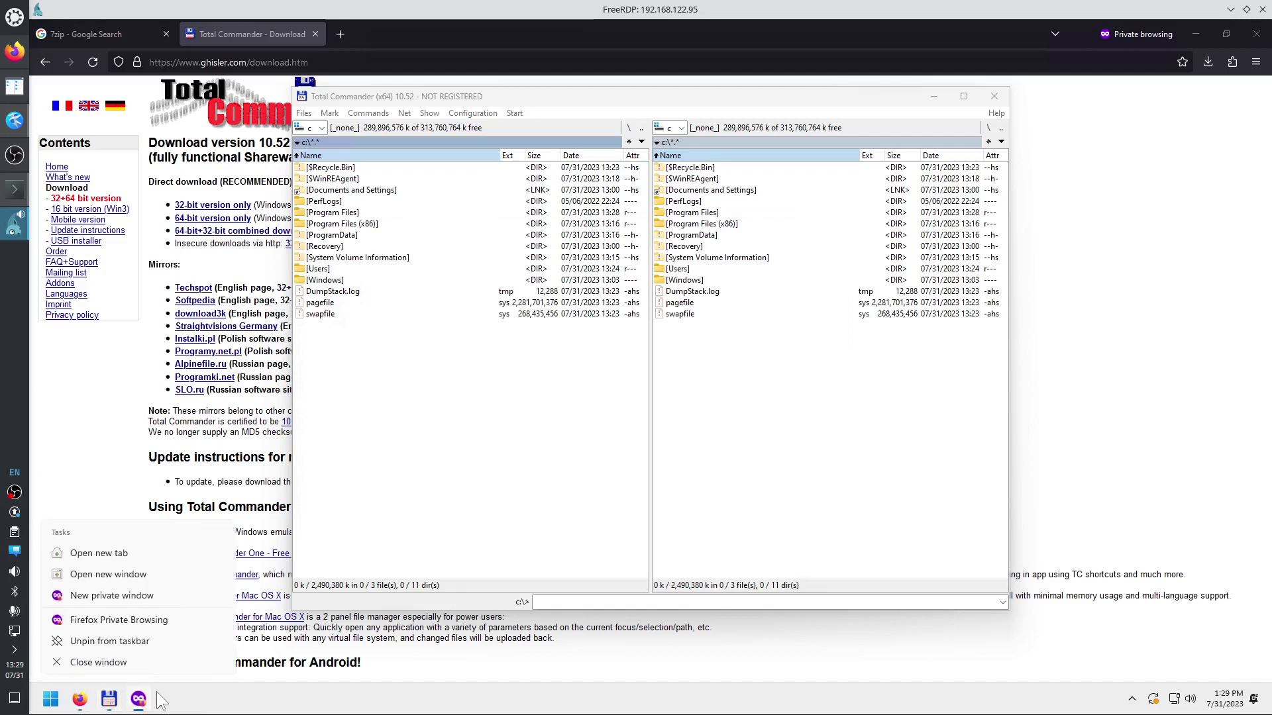
{"action": "left_click", "coordinate": [178, 702]}
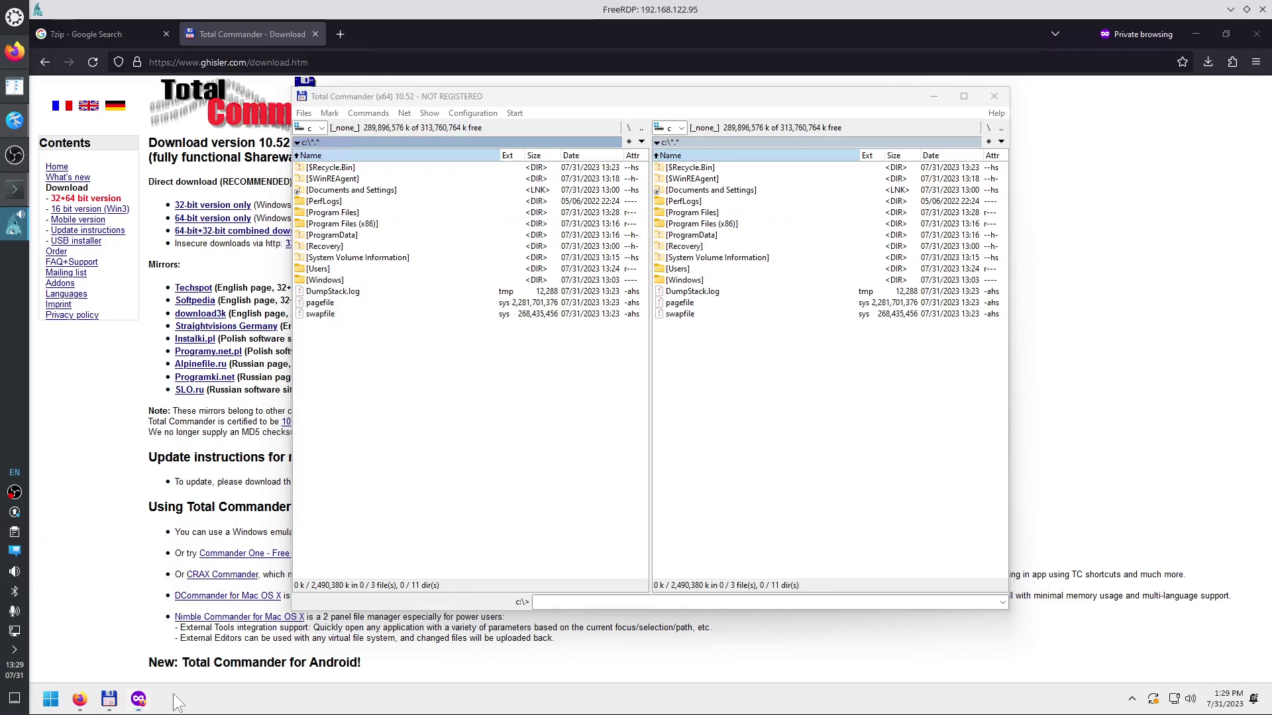
{"action": "left_click_drag", "start_coordinate": [144, 702], "coordinate": [111, 703]}
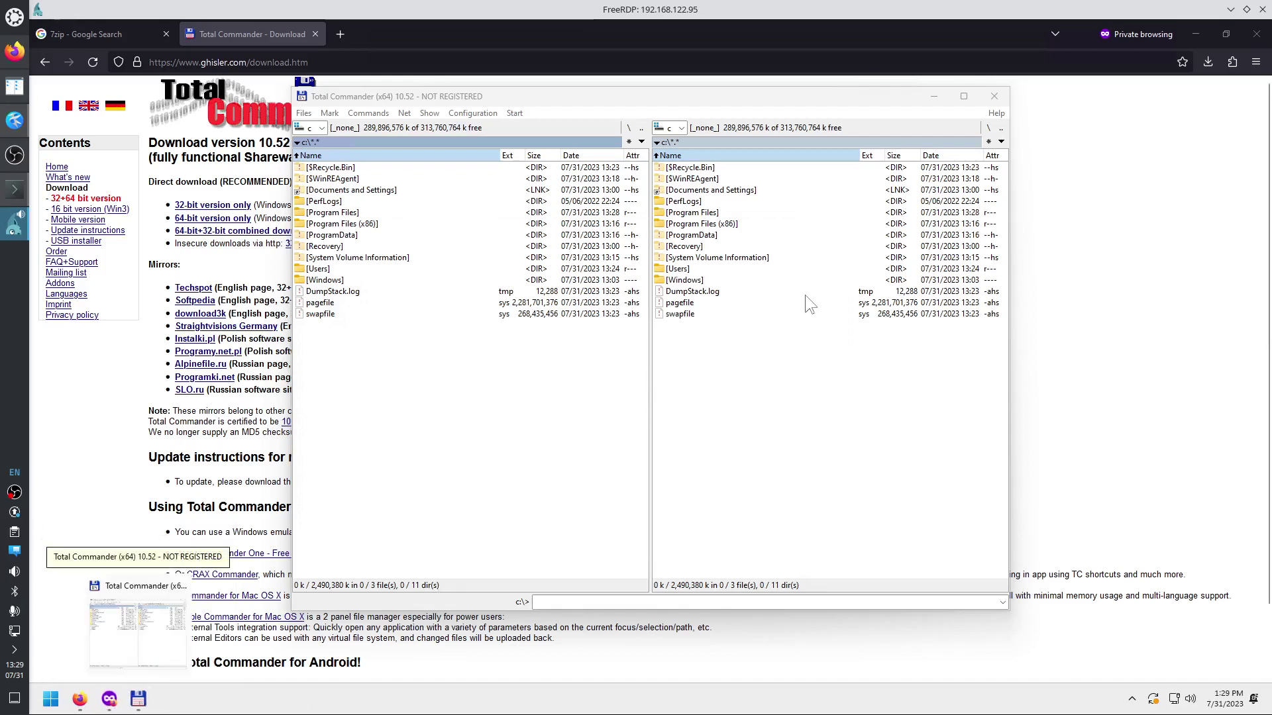
- Search 'kde kate', go to kate-editor.org's Get Kate page, and open the release 64-bit Windows build artifacts
{"action": "left_click", "coordinate": [450, 60]}
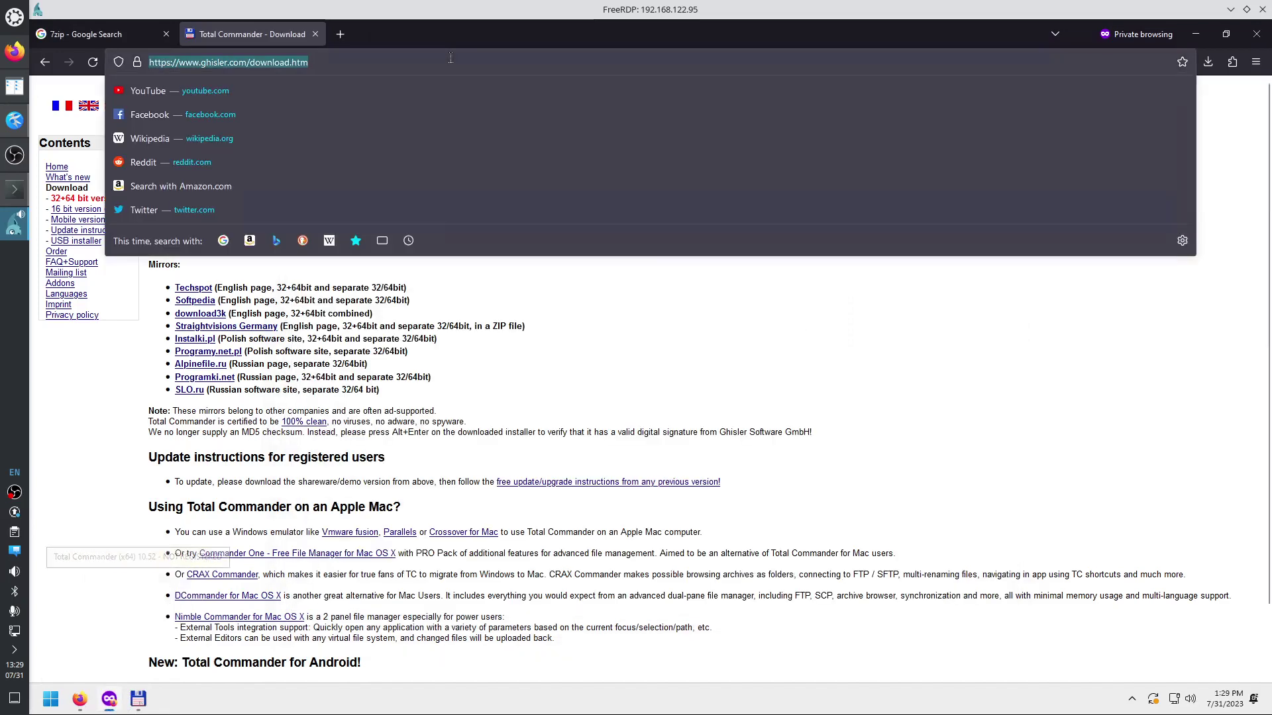
{"action": "type", "text": "kd"}
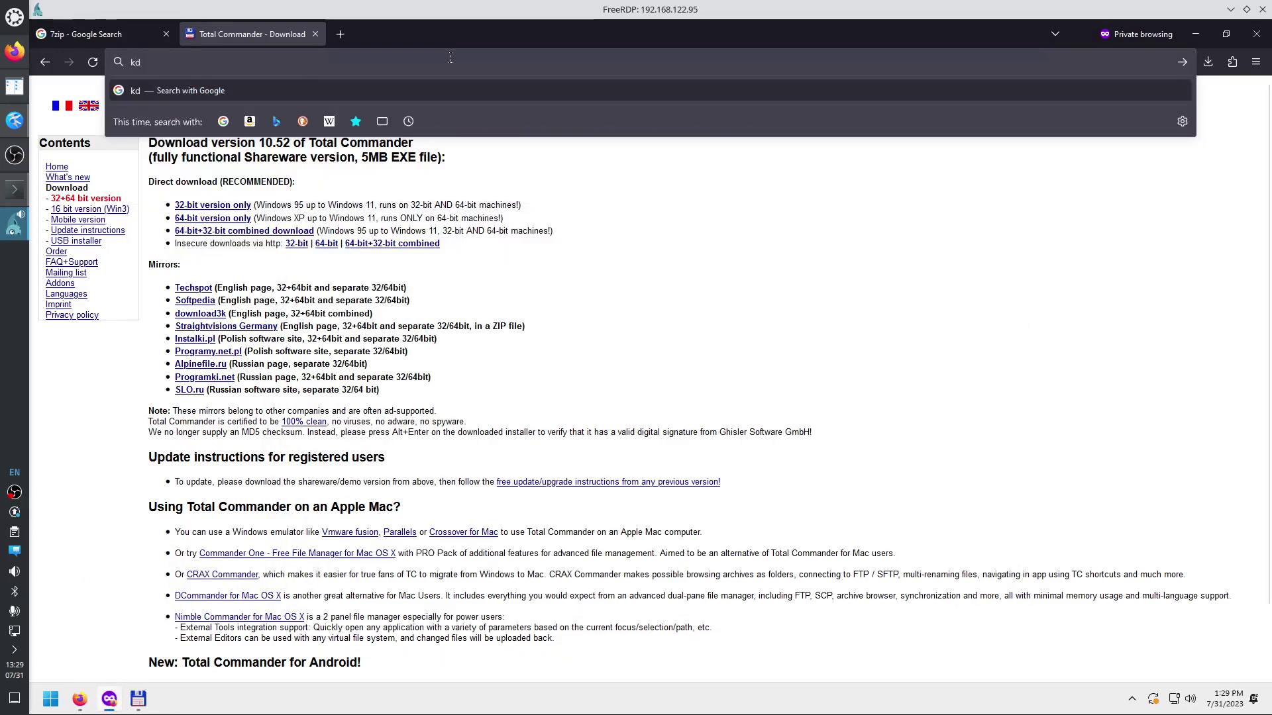
{"action": "type", "text": "e kate"}
{"action": "key", "text": "Return"}
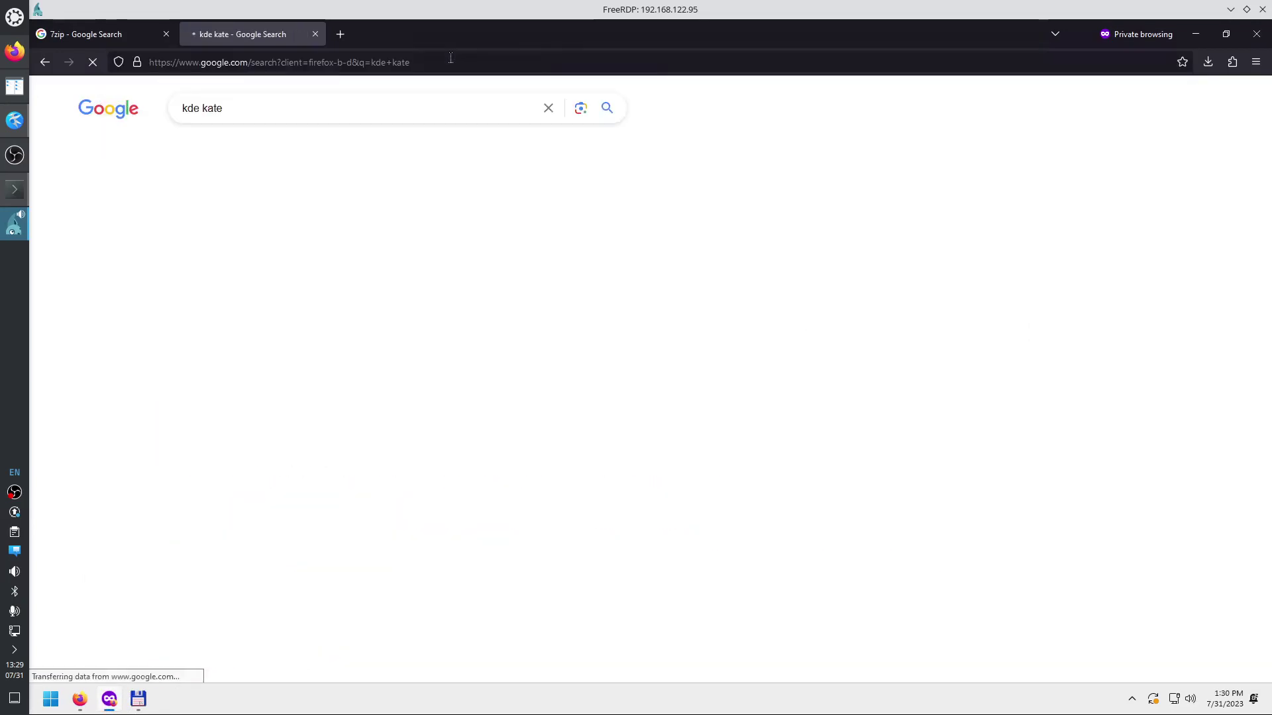
{"action": "left_click", "coordinate": [322, 248]}
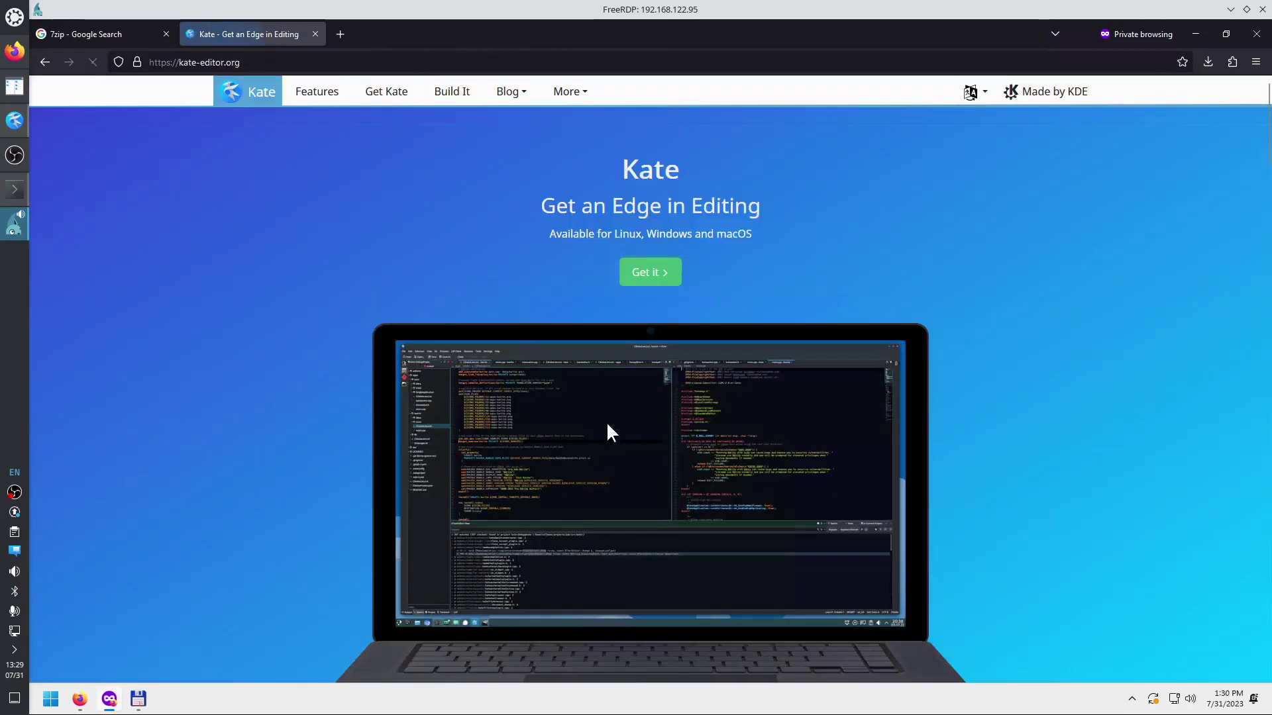
{"action": "left_click", "coordinate": [650, 273]}
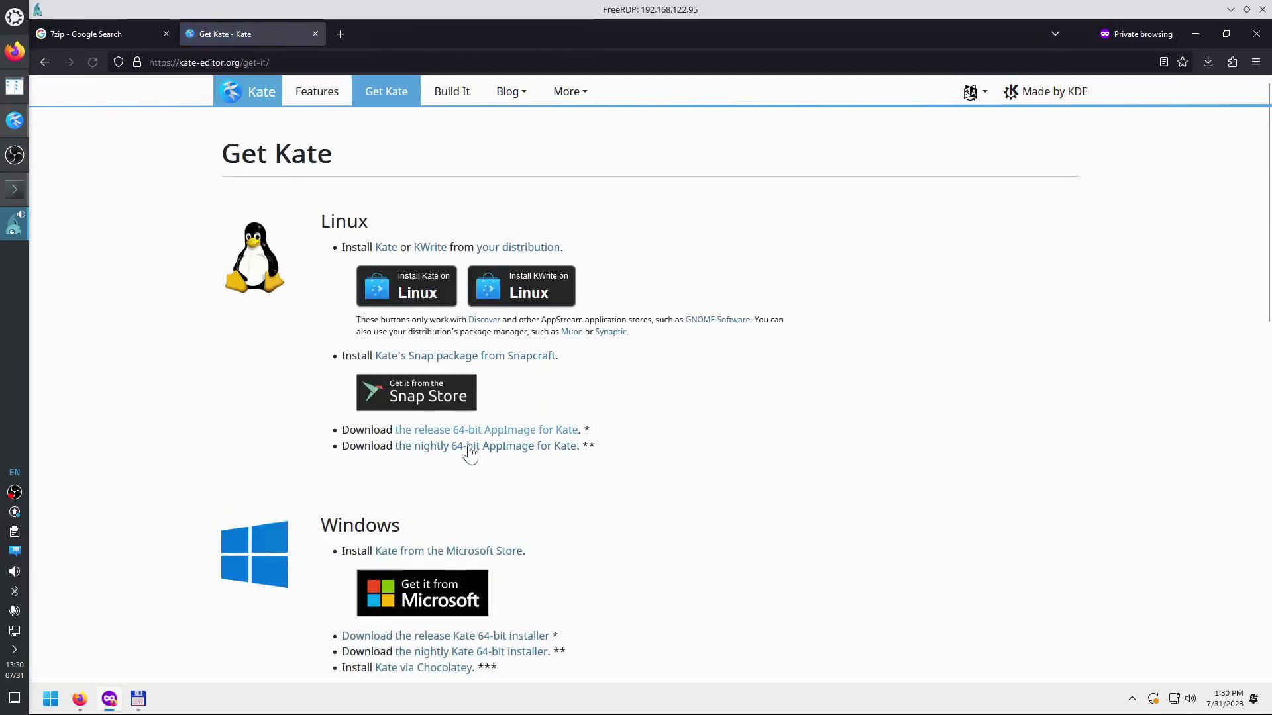
{"action": "scroll", "coordinate": [597, 591], "scroll_direction": "down", "scroll_amount": 2}
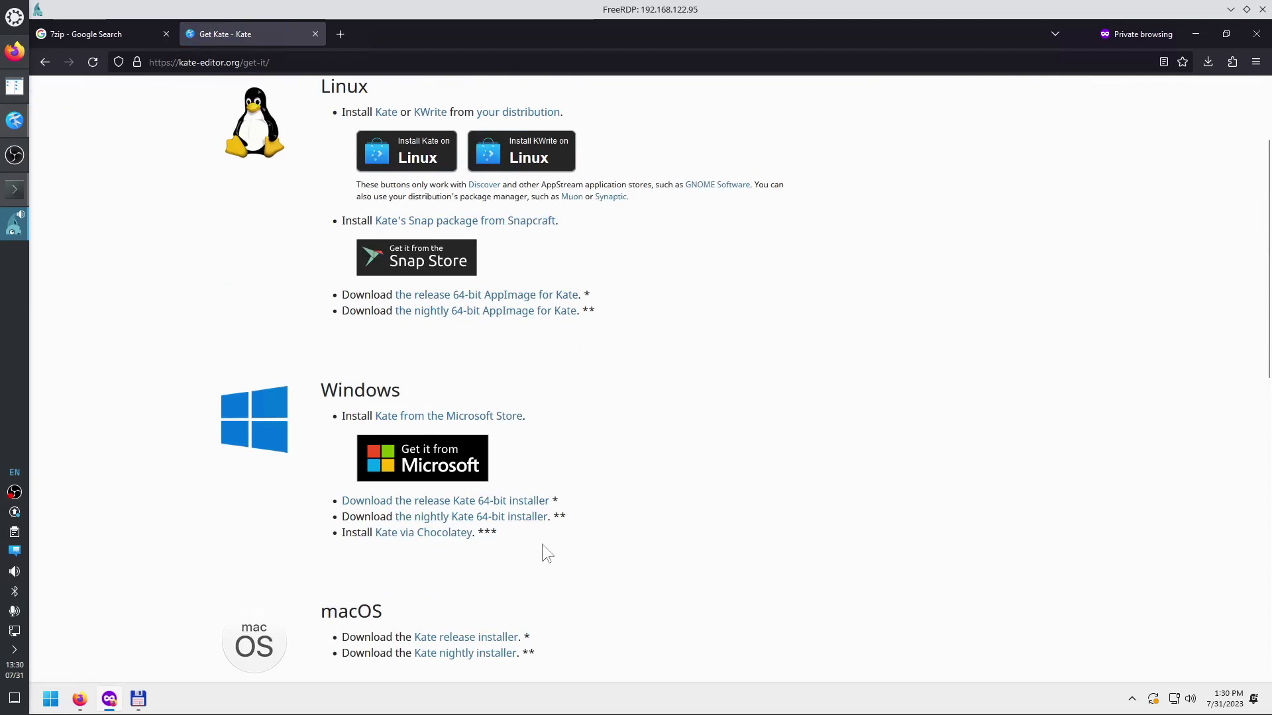
{"action": "left_click", "coordinate": [422, 503]}
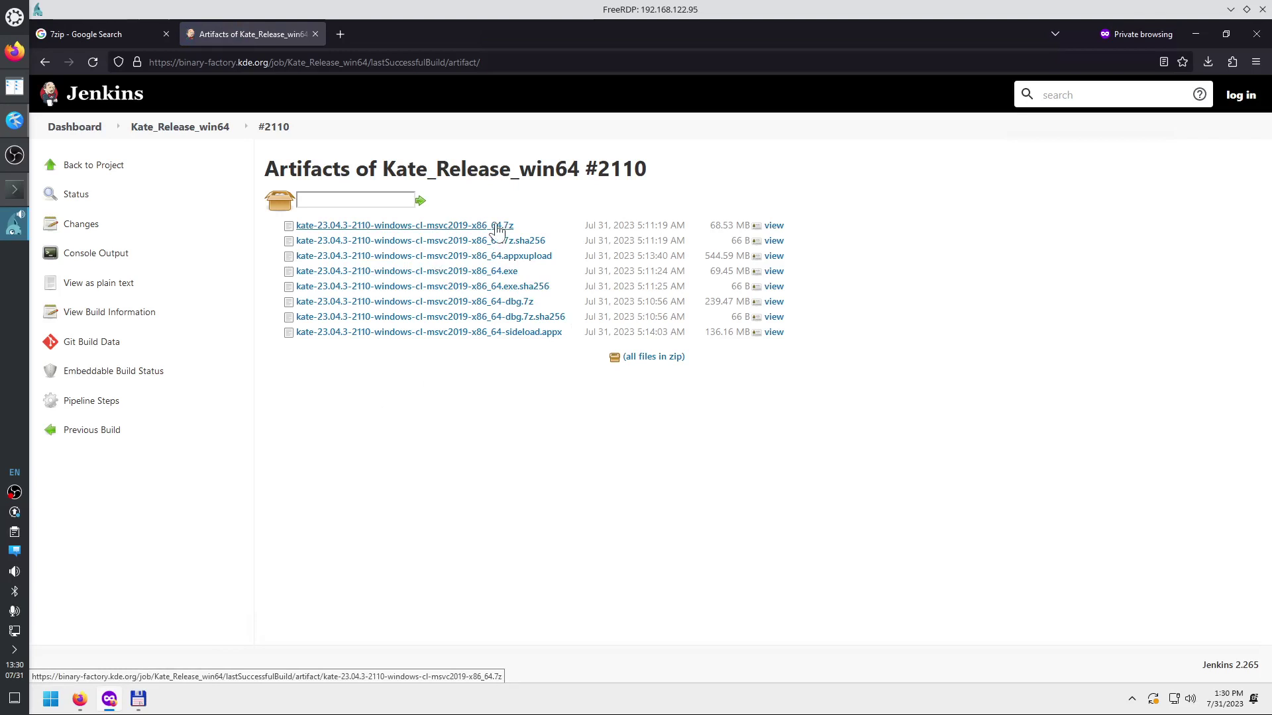
- Start downloading the Kate .7z archive and create a temp folder on C: in the Save dialog
{"action": "left_click", "coordinate": [496, 227]}
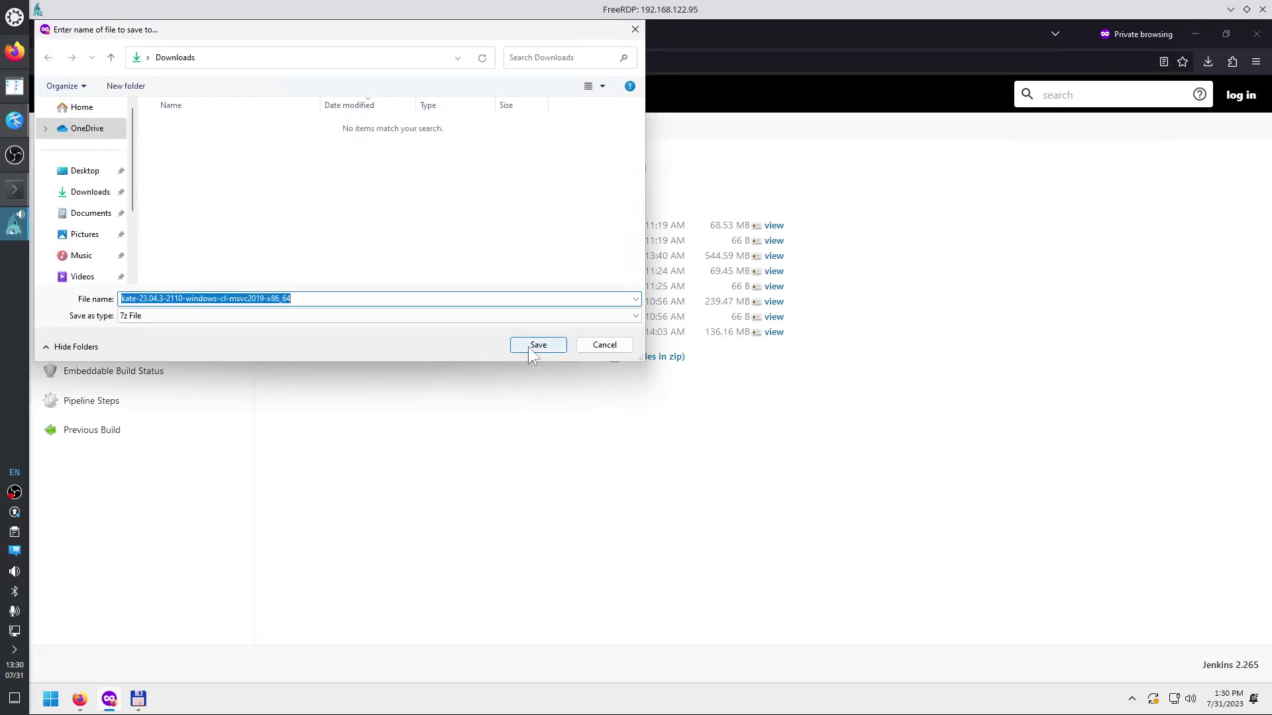
{"action": "scroll", "coordinate": [131, 216], "scroll_direction": "down", "scroll_amount": 2}
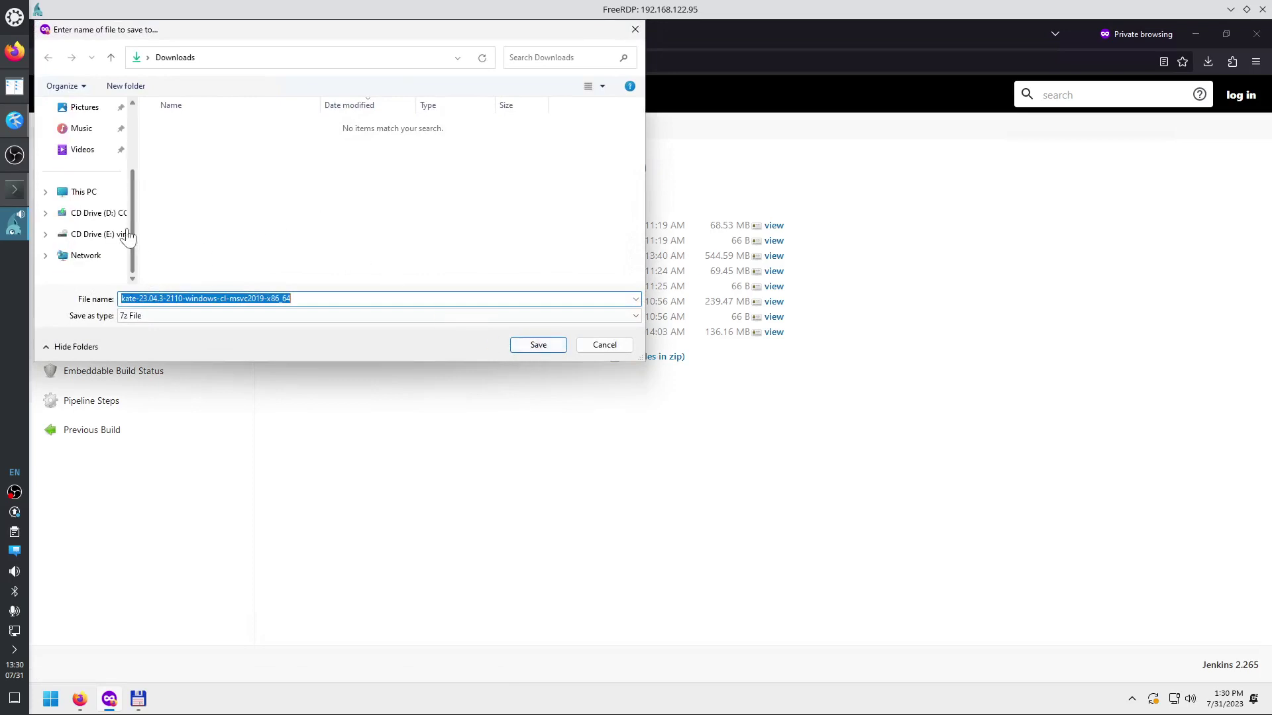
{"action": "left_click", "coordinate": [84, 192]}
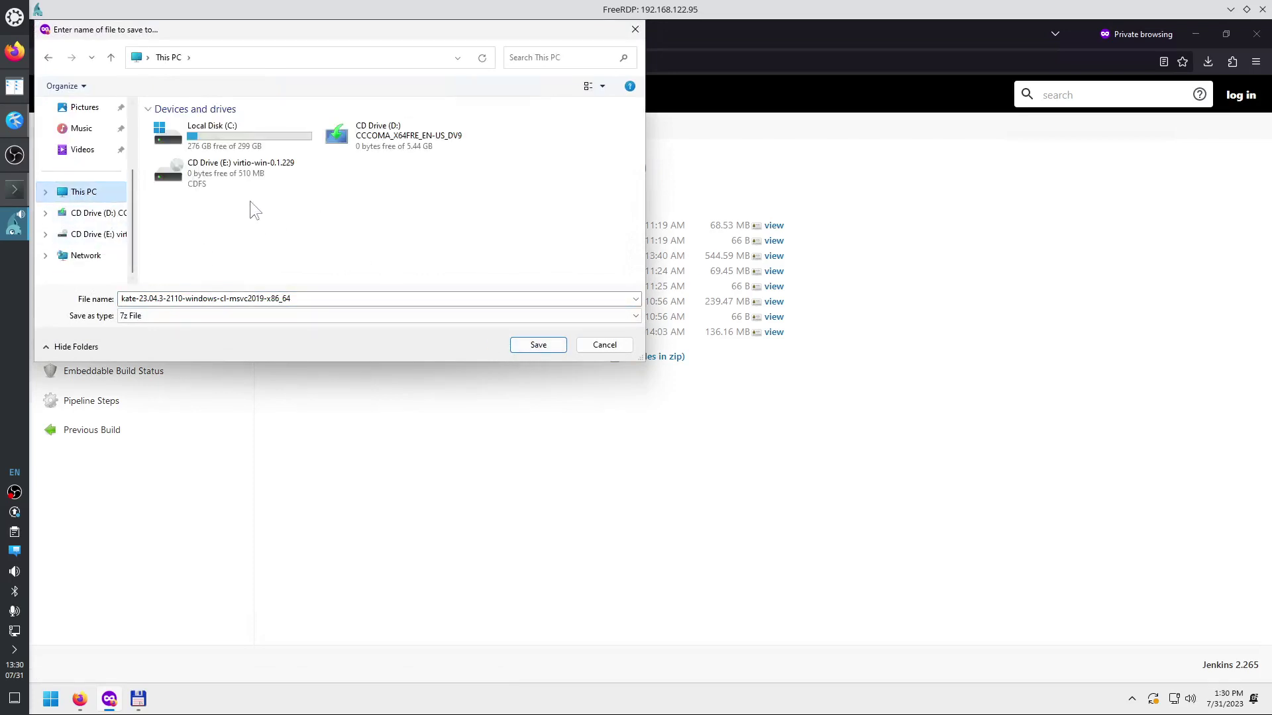
{"action": "double_click", "coordinate": [253, 129]}
{"action": "right_click", "coordinate": [210, 249]}
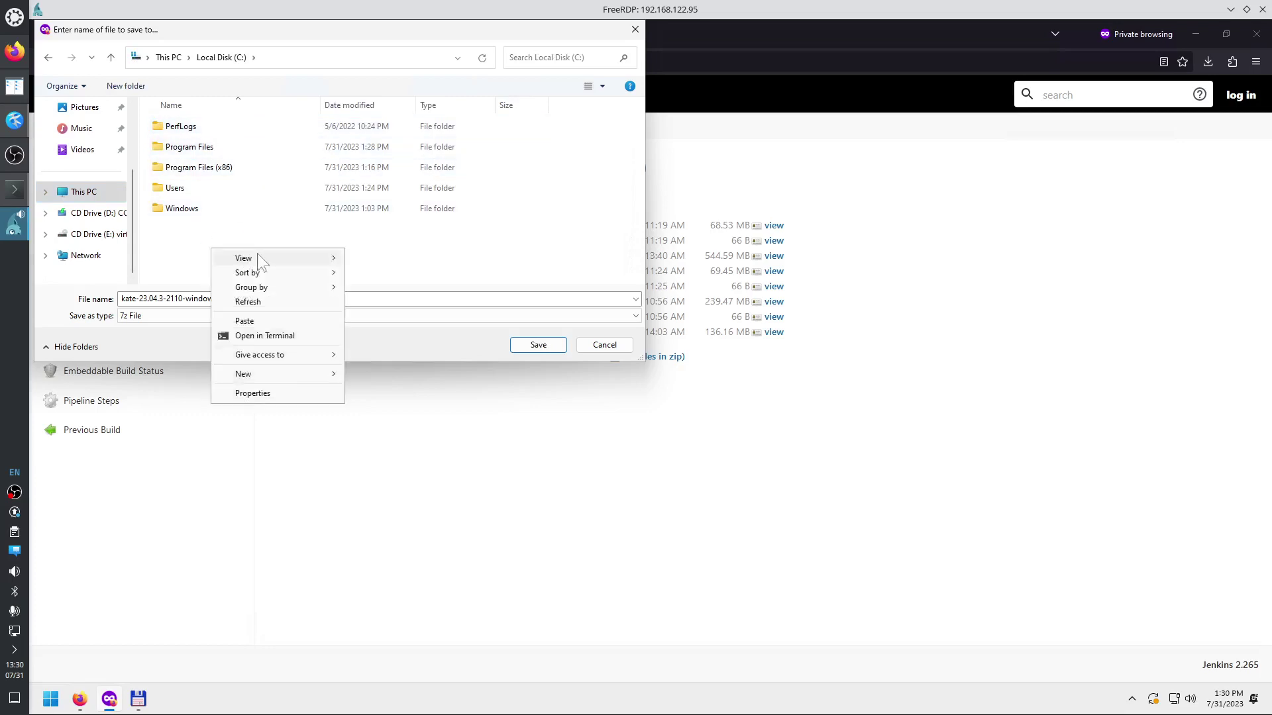
{"action": "mouse_move", "coordinate": [296, 371]}
{"action": "left_click", "coordinate": [373, 374]}
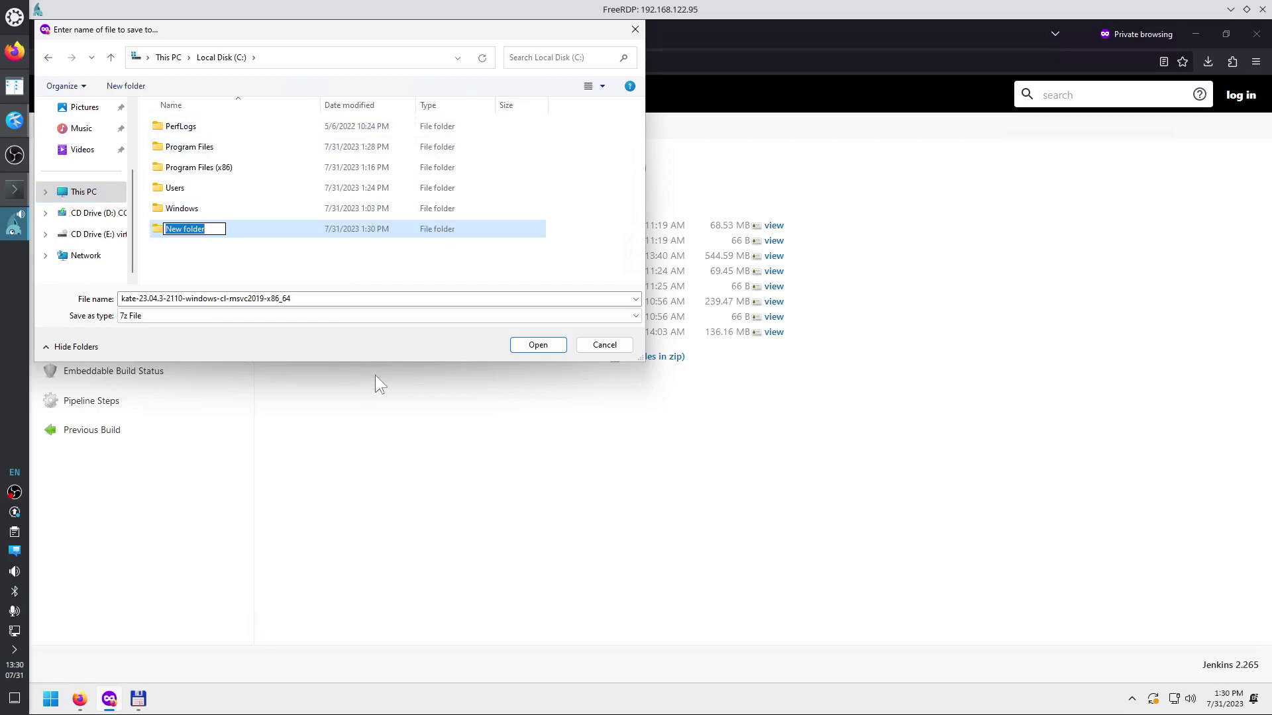
{"action": "type", "text": "temp"}
{"action": "key", "text": "Return"}
{"action": "key", "text": "Return"}
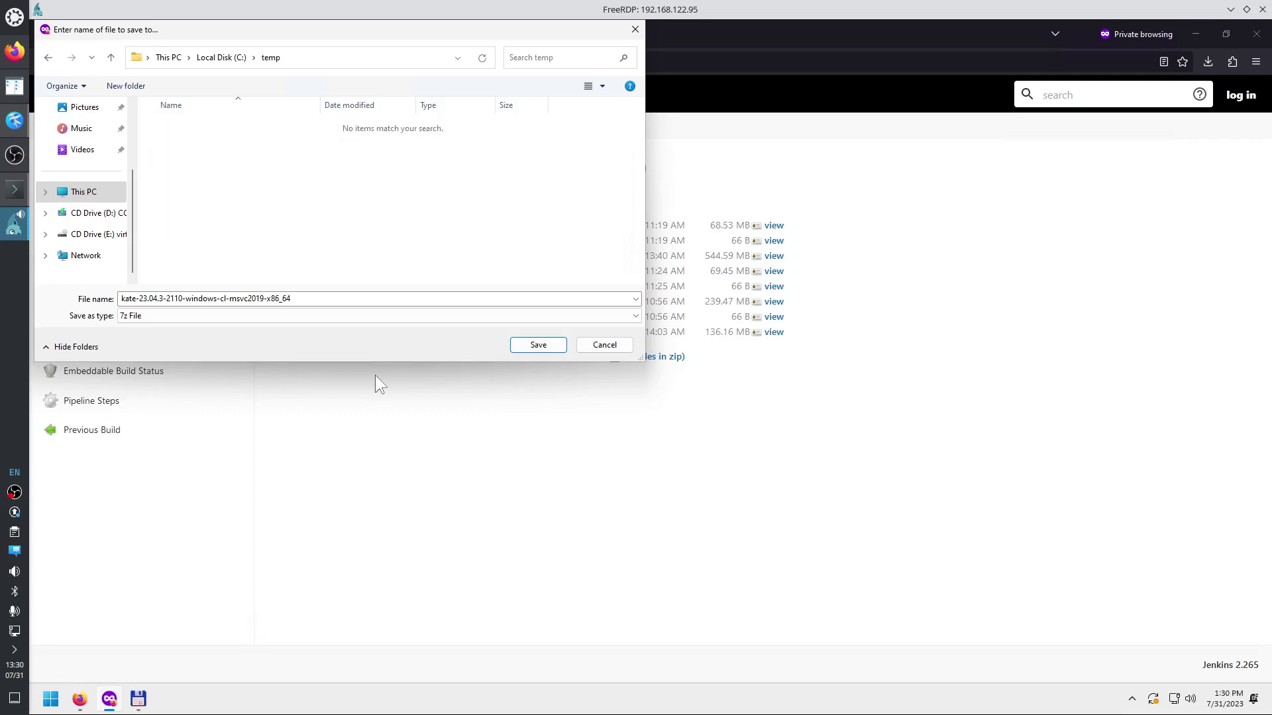
- Create a bin folder inside temp and save the archive into C:\temp\bin
{"action": "right_click", "coordinate": [257, 212]}
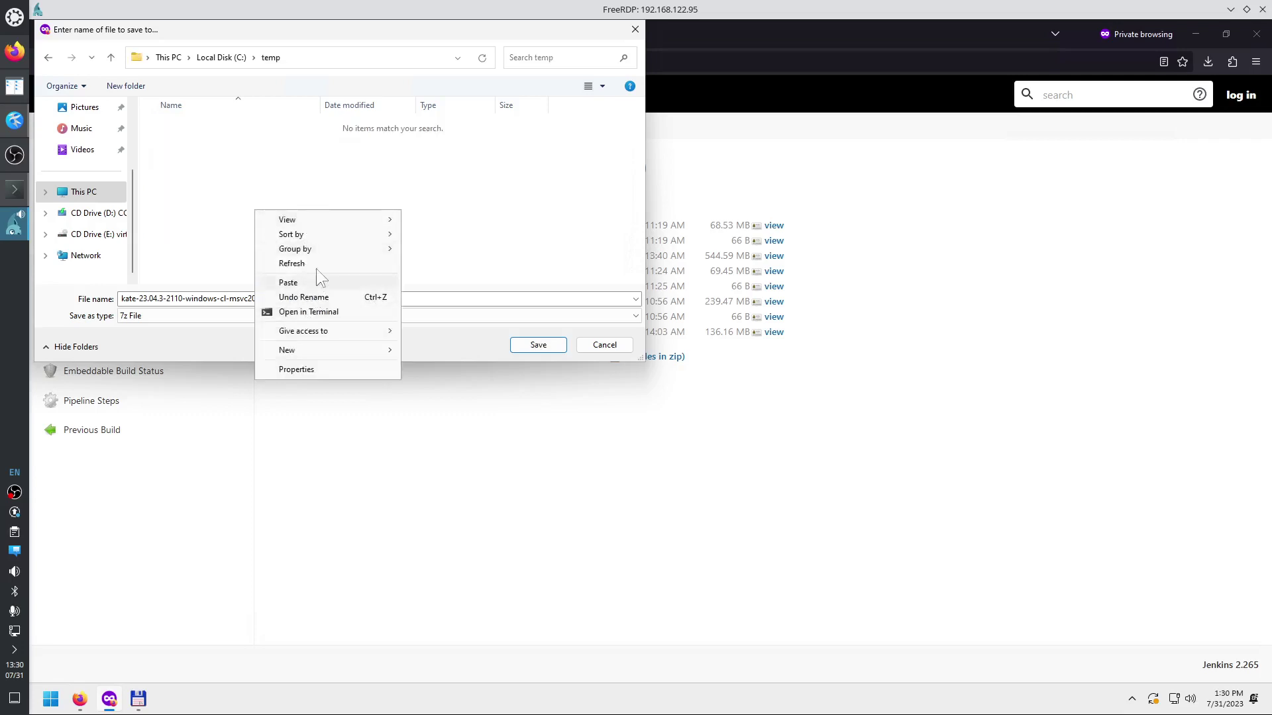
{"action": "mouse_move", "coordinate": [330, 350]}
{"action": "left_click", "coordinate": [416, 349]}
{"action": "type", "text": "bin"}
{"action": "key", "text": "Return"}
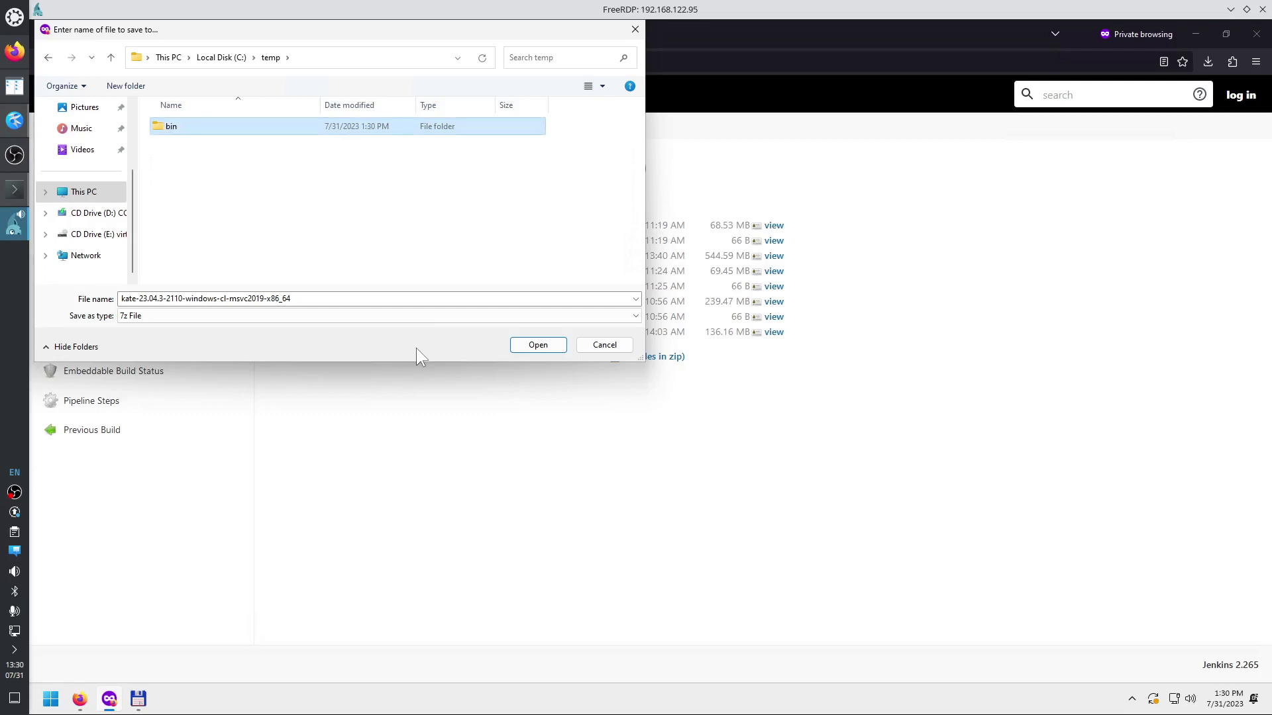
{"action": "left_click", "coordinate": [525, 349]}
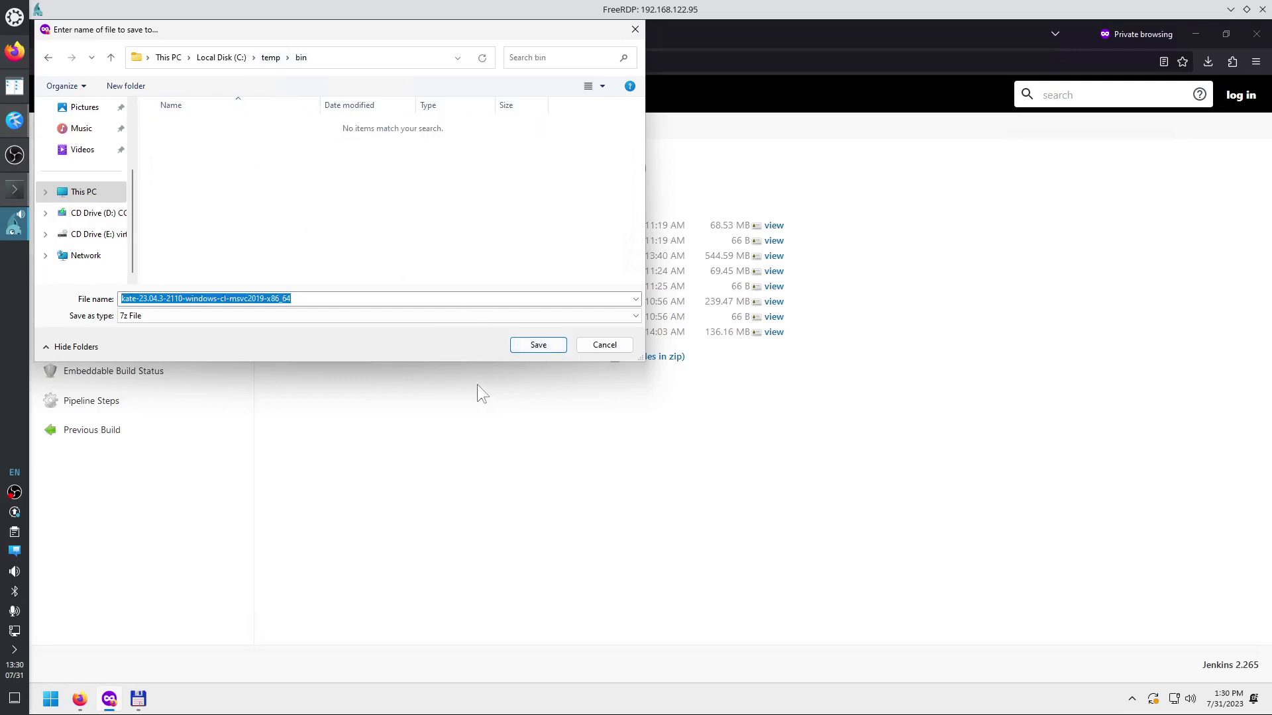
{"action": "left_click", "coordinate": [538, 347]}
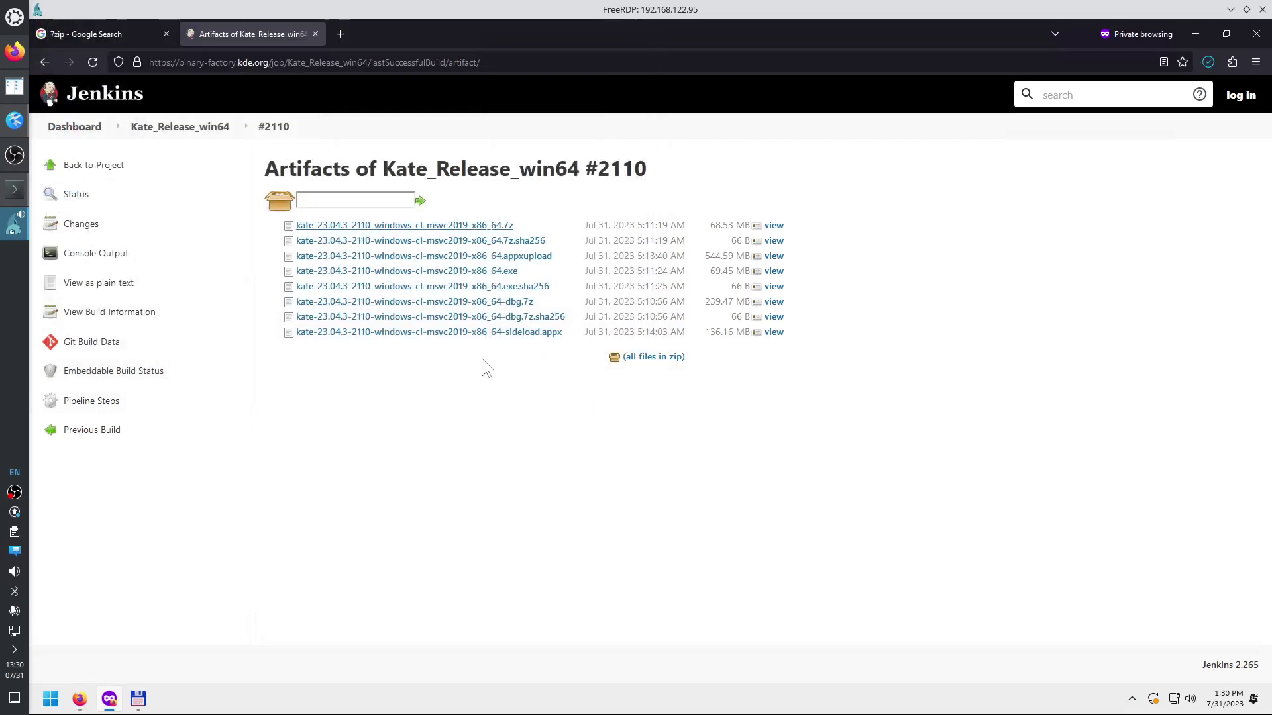
- In Total Commander, open C:\temp\bin and extract the Kate archive into its own folder with 7-Zip
{"action": "left_click", "coordinate": [138, 699]}
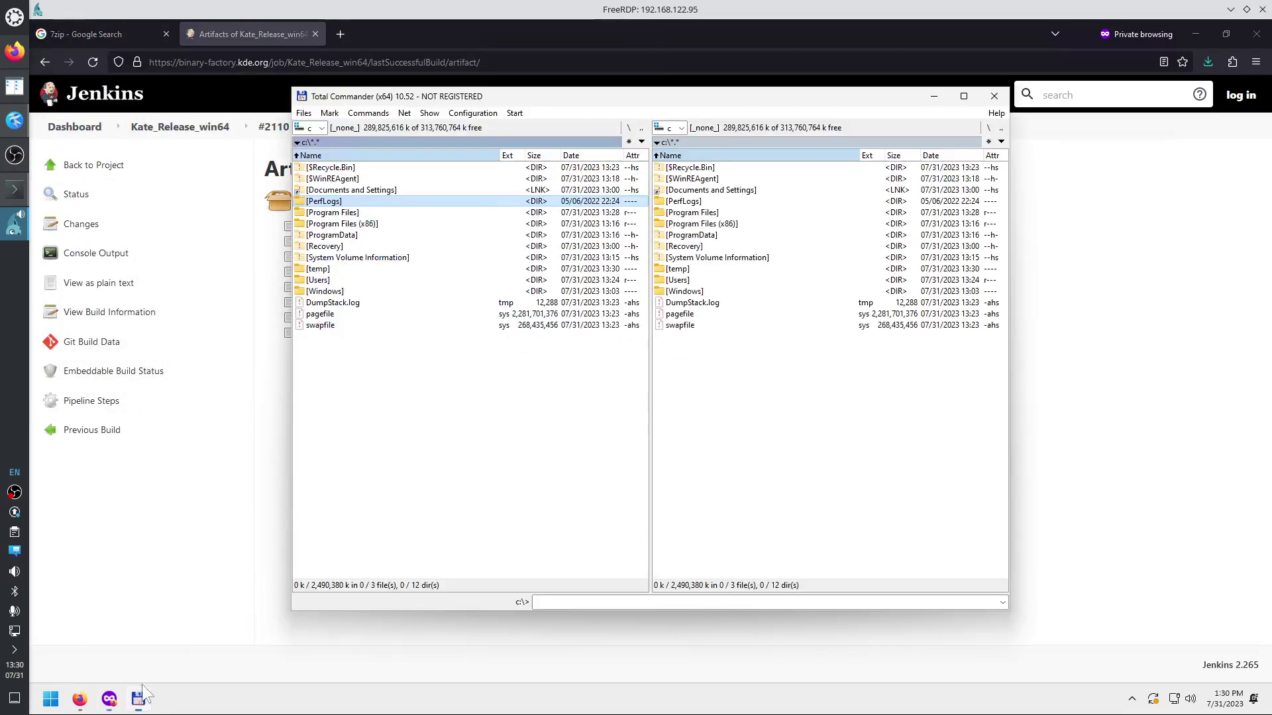
{"action": "key", "text": "Down"}
{"action": "key", "text": "Down"}
{"action": "key", "text": "Down"}
{"action": "key", "text": "Down"}
{"action": "key", "text": "Down"}
{"action": "key", "text": "Down"}
{"action": "key", "text": "Return"}
{"action": "key", "text": "Down"}
{"action": "key", "text": "Return"}
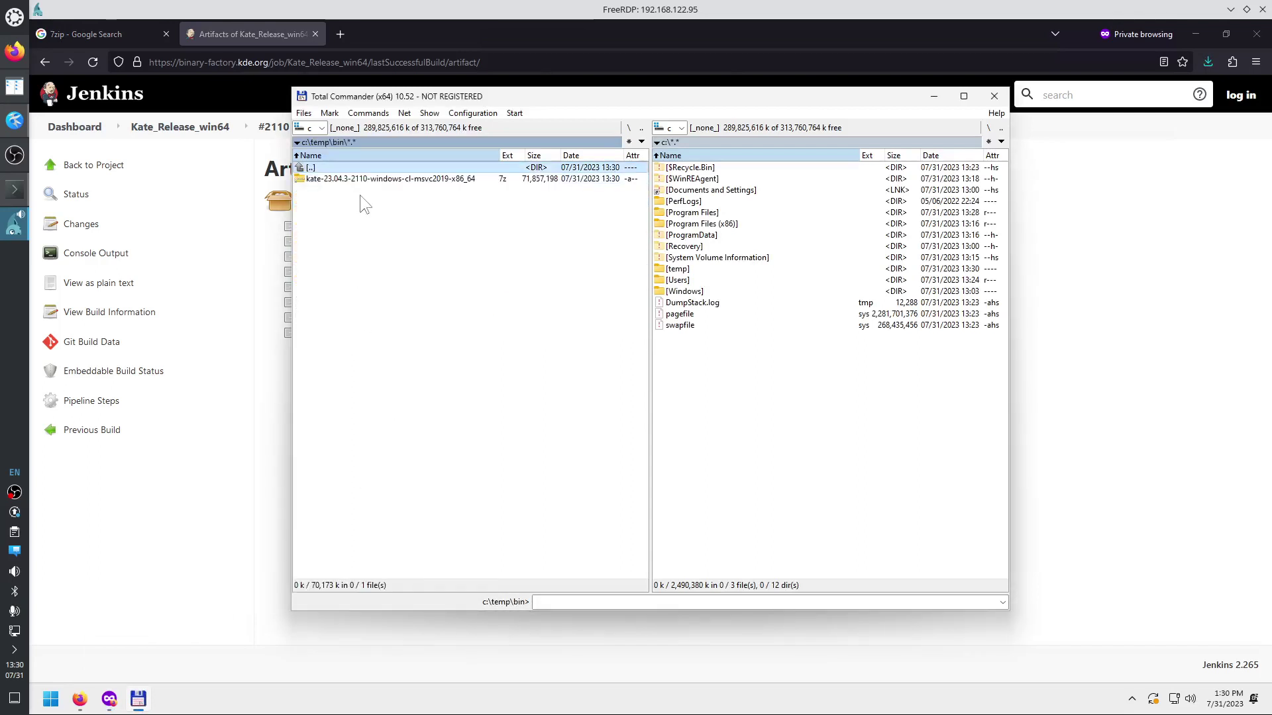
{"action": "left_click", "coordinate": [371, 179]}
{"action": "right_click", "coordinate": [368, 179]}
{"action": "mouse_move", "coordinate": [419, 236]}
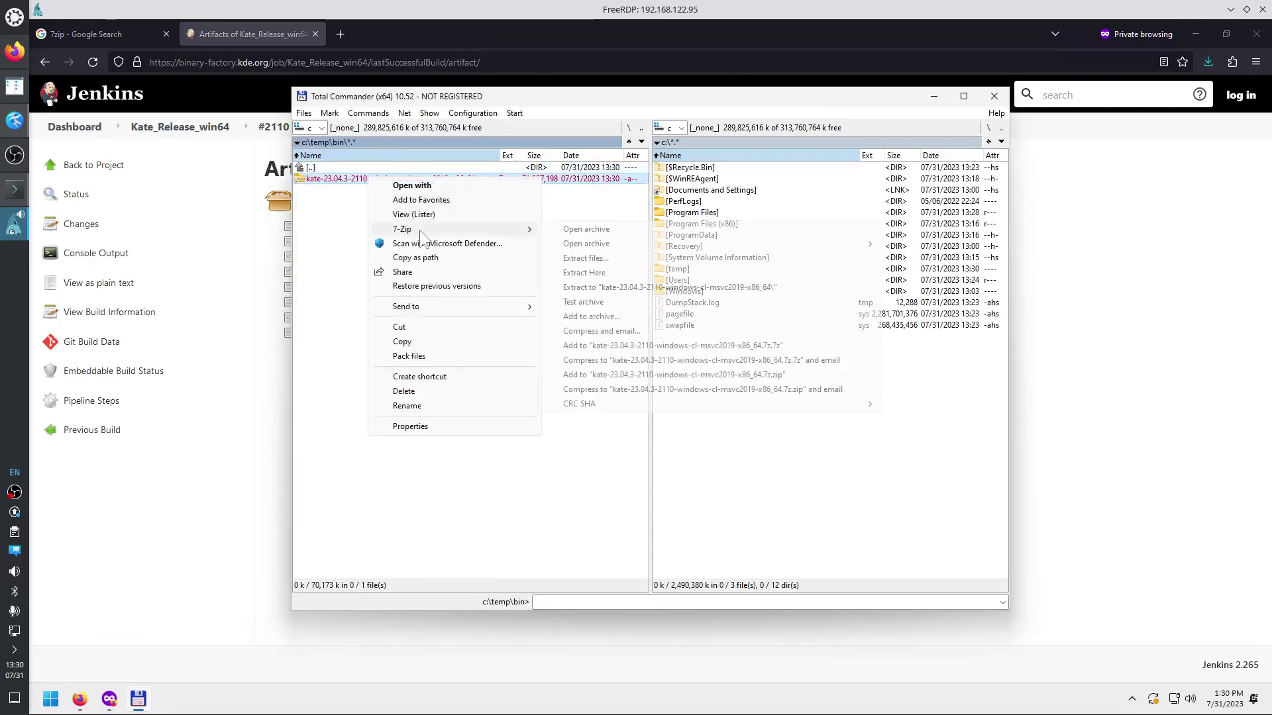
{"action": "left_click", "coordinate": [629, 288]}
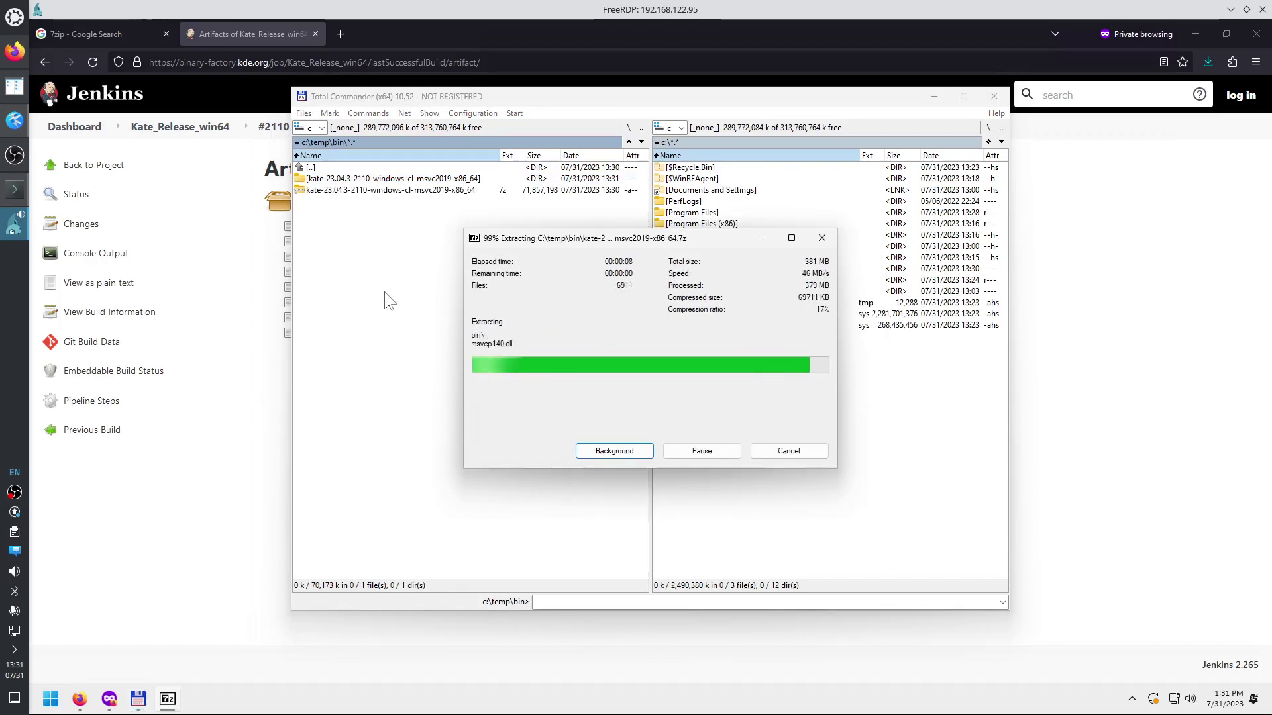
- Open the extracted Kate folder's bin subfolder and quick-search 'k' to find kate.exe
{"action": "double_click", "coordinate": [380, 180]}
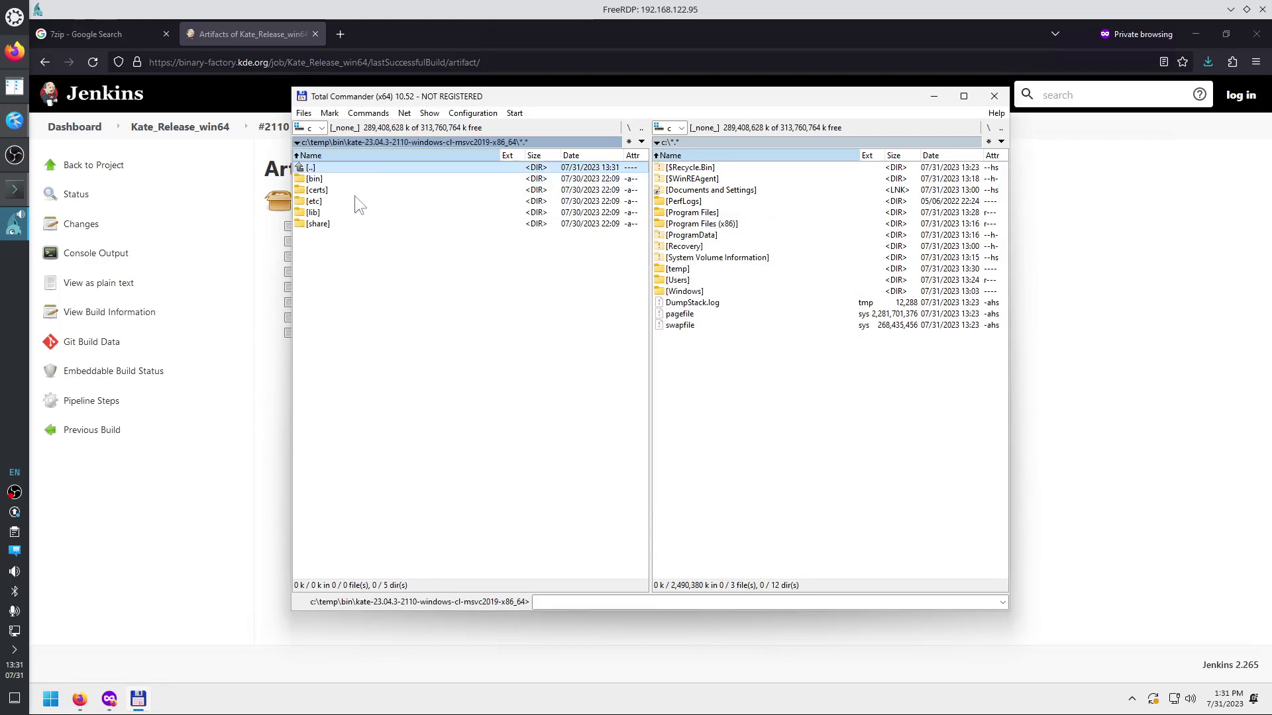
{"action": "double_click", "coordinate": [325, 169]}
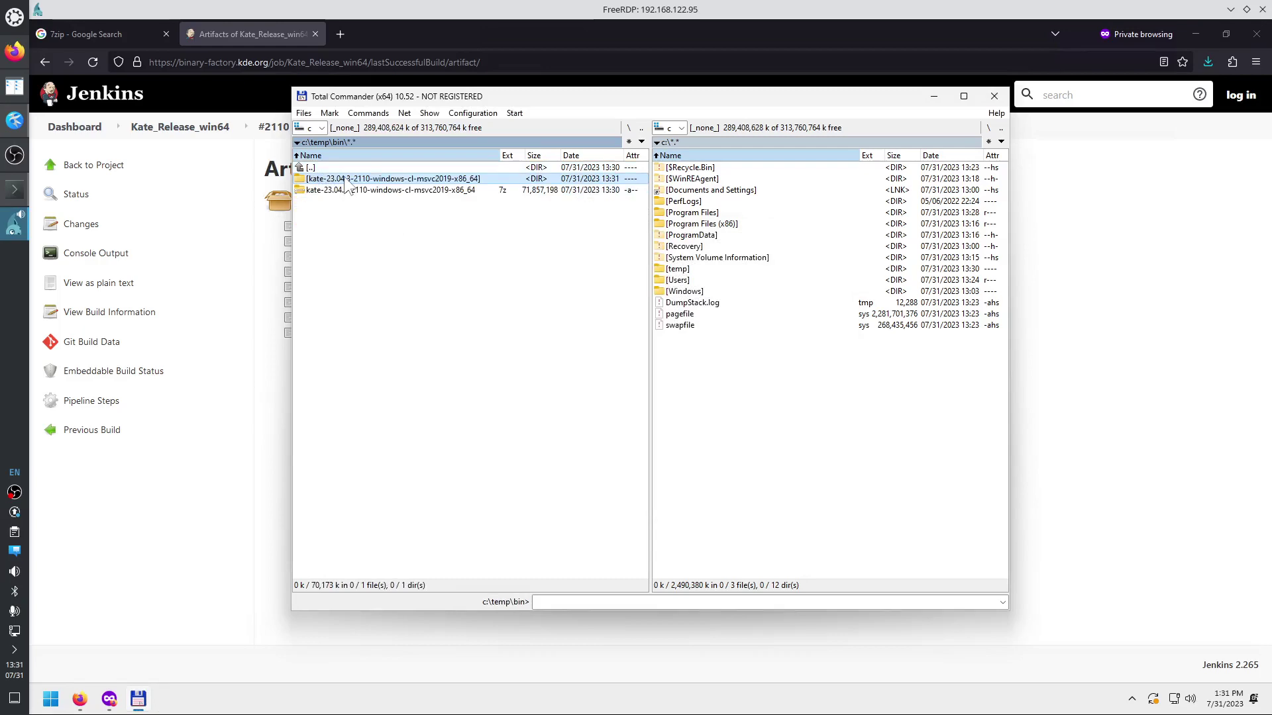
{"action": "double_click", "coordinate": [344, 180]}
{"action": "double_click", "coordinate": [328, 183]}
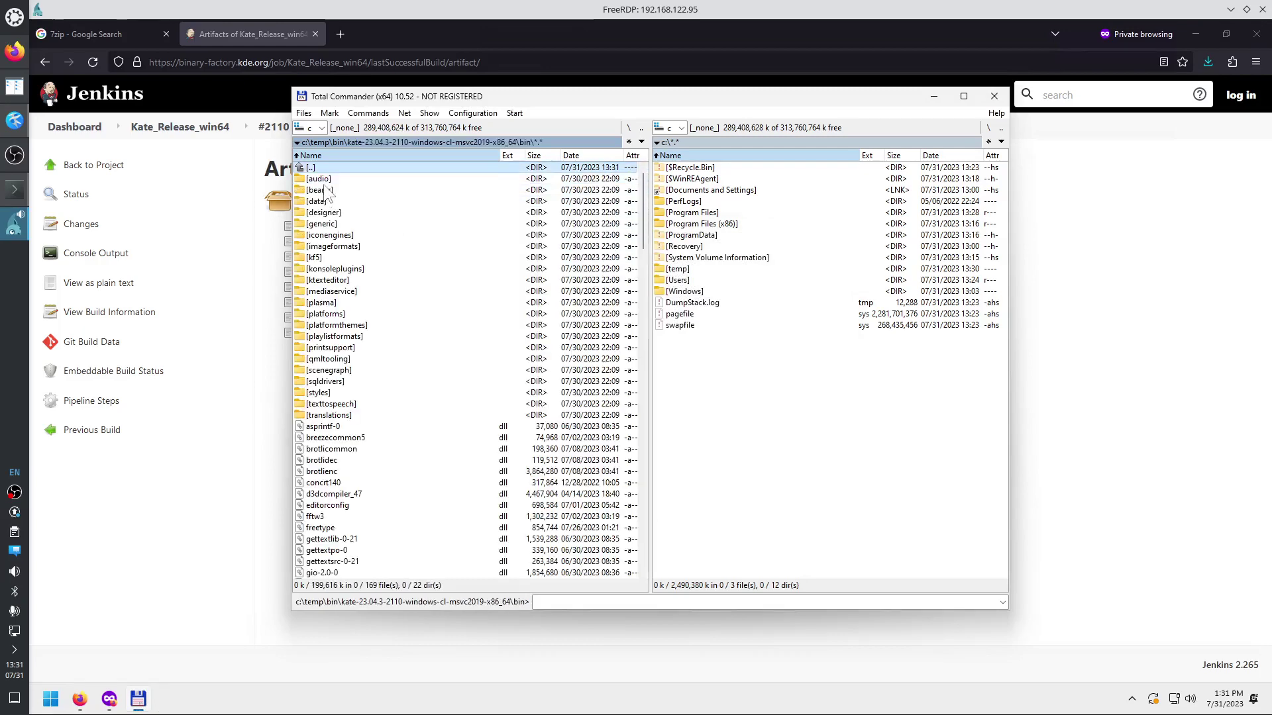
{"action": "left_click", "coordinate": [335, 318]}
{"action": "type", "text": "kate"}
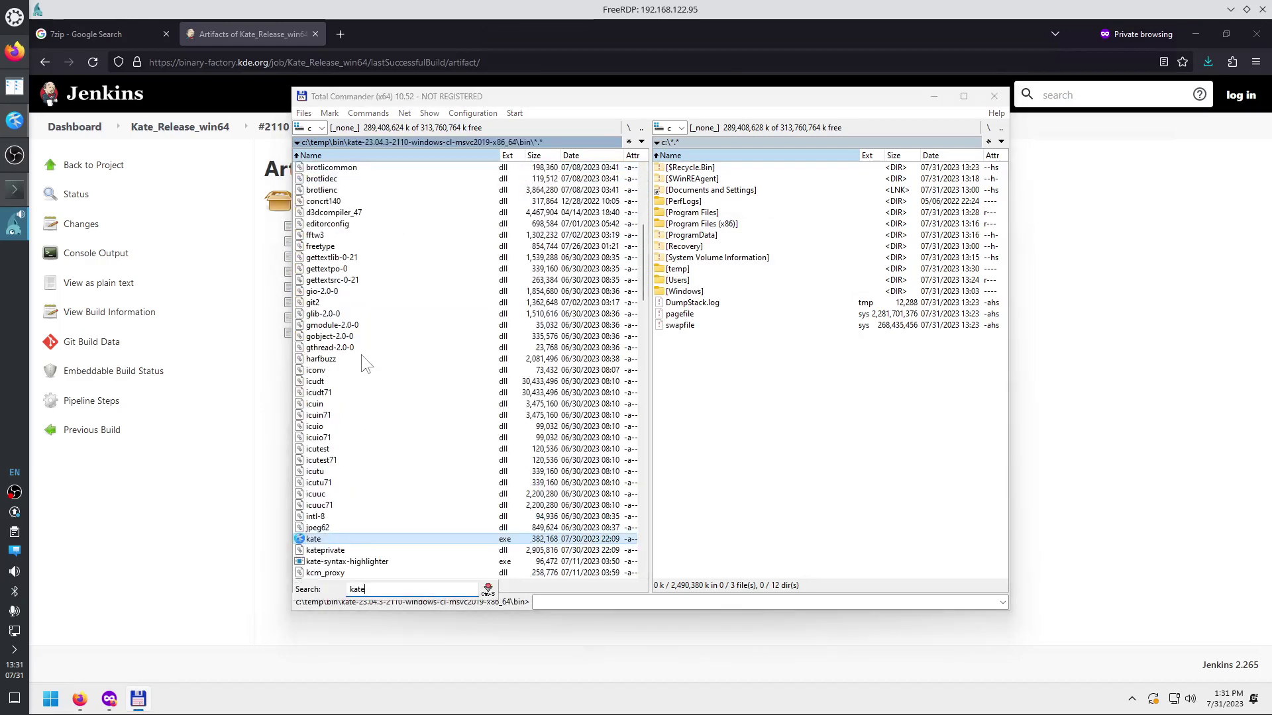
- Set the extracted kate.exe as the F4 editor under Configuration > Edit/View
{"action": "left_click", "coordinate": [472, 113]}
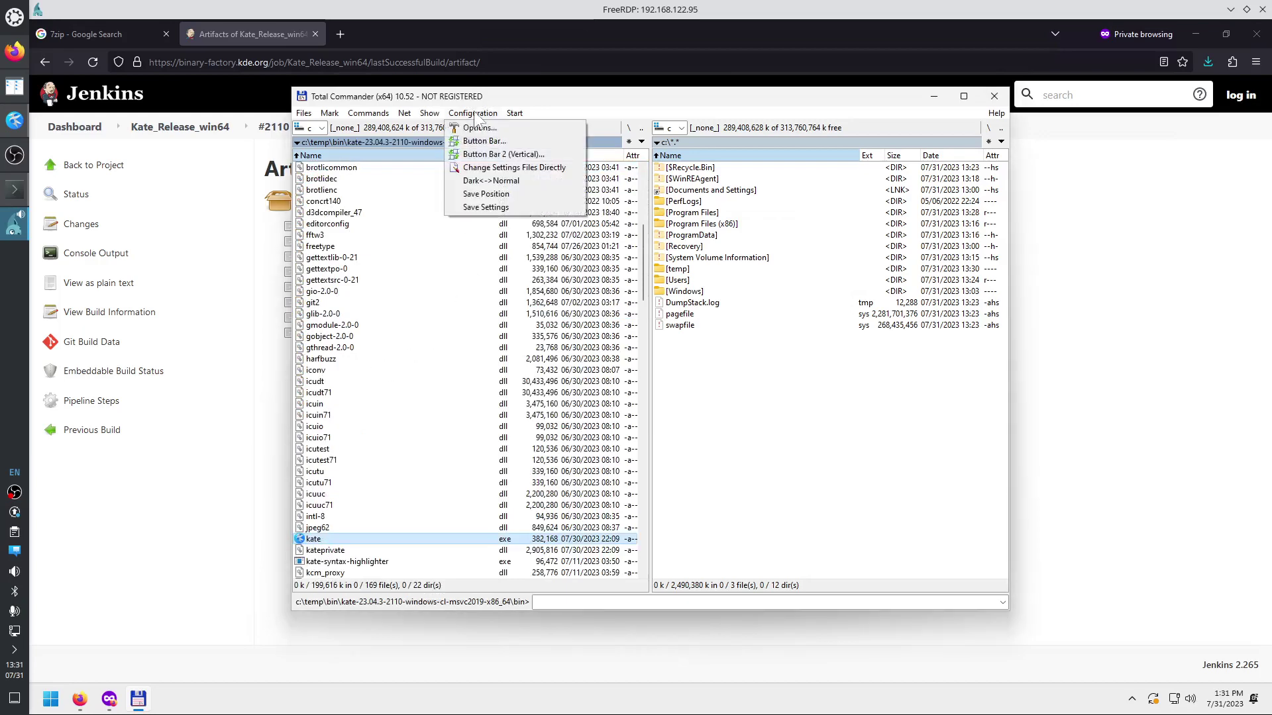
{"action": "left_click", "coordinate": [480, 130]}
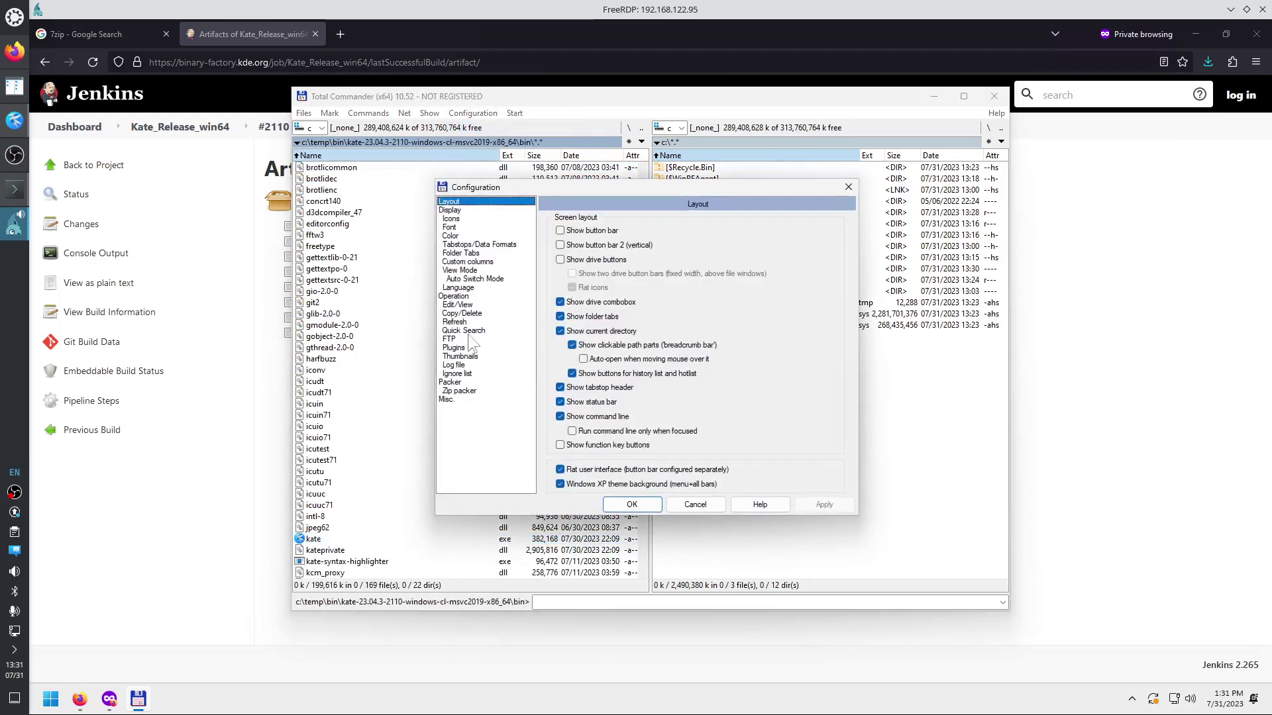
{"action": "left_click", "coordinate": [464, 305]}
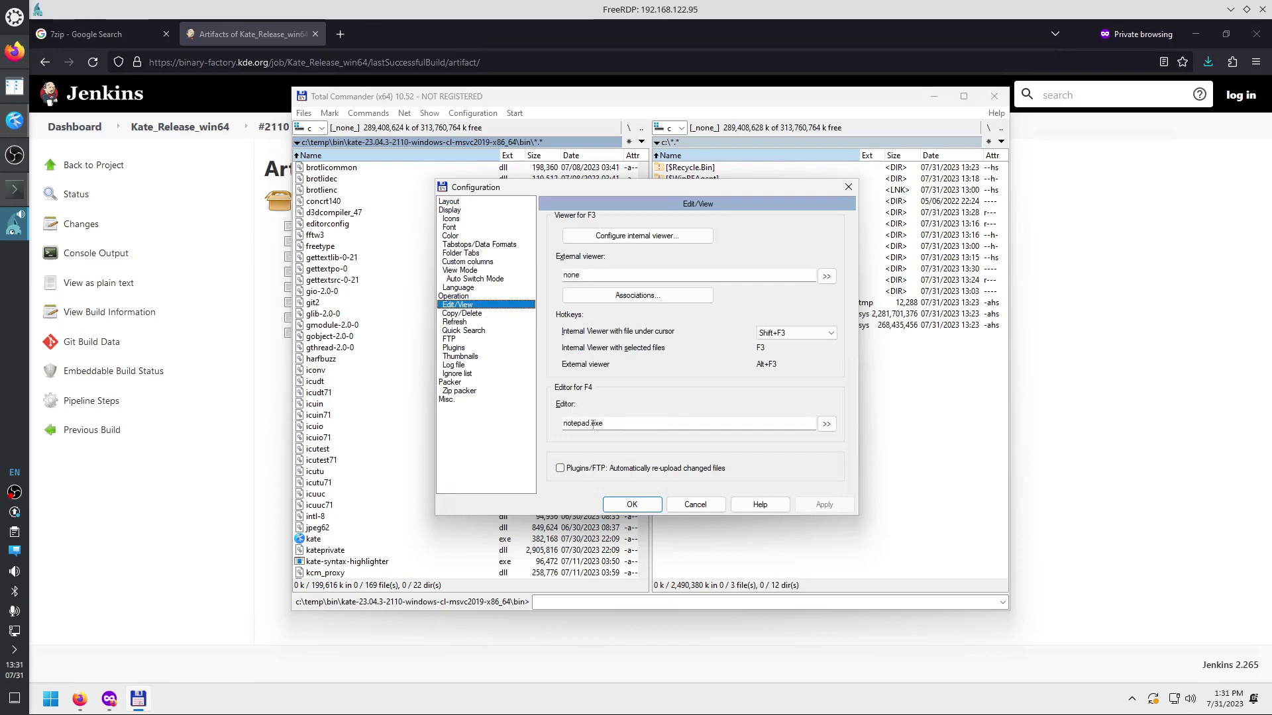
{"action": "left_click", "coordinate": [826, 424]}
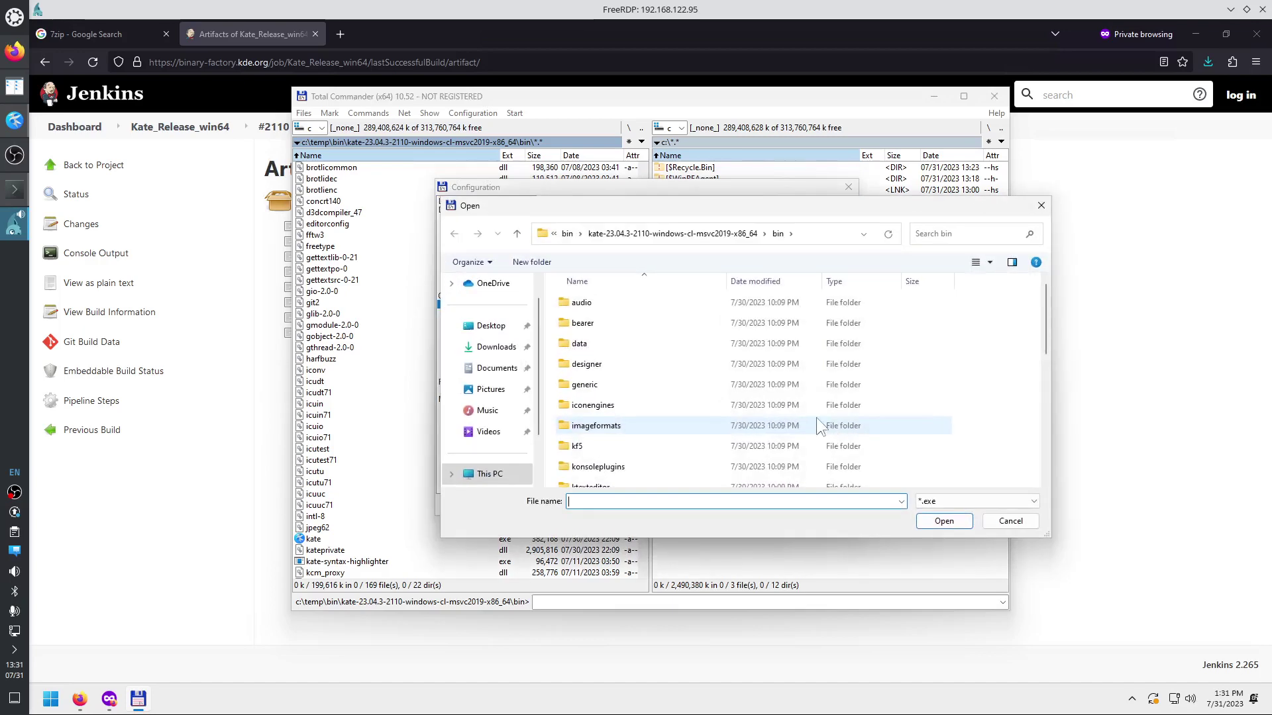
{"action": "scroll", "coordinate": [662, 363], "scroll_direction": "down", "scroll_amount": 5}
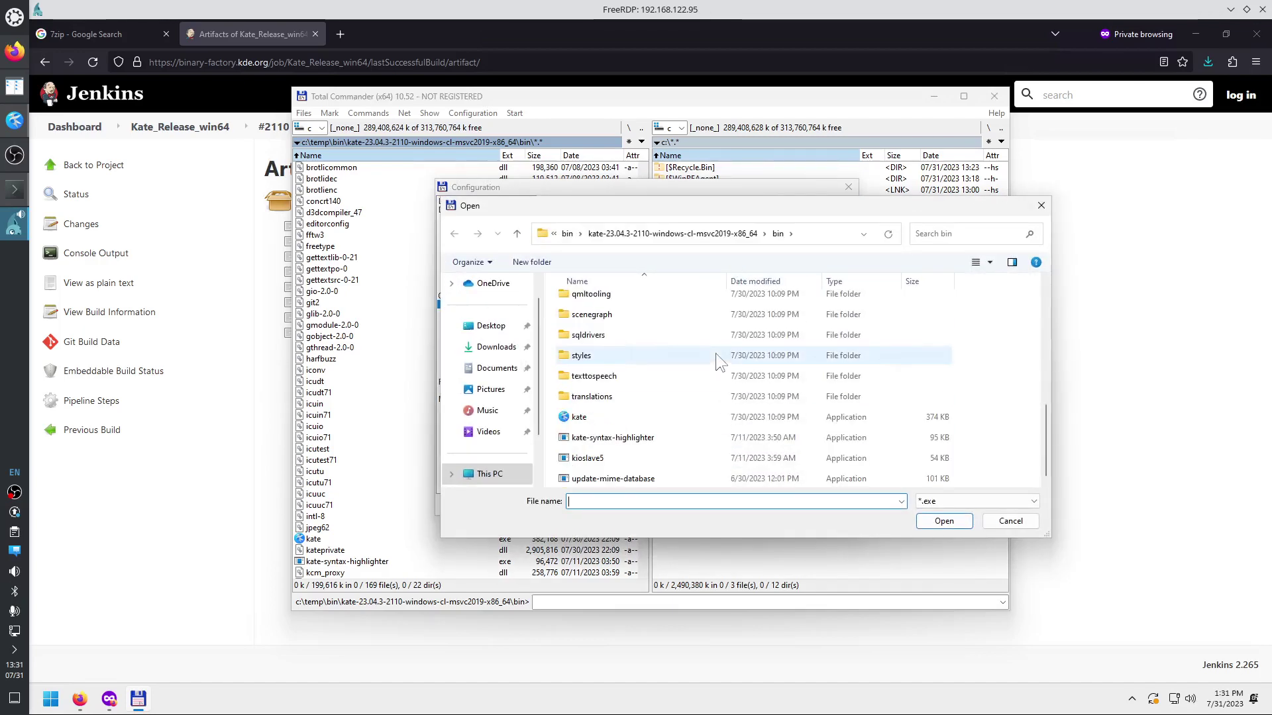
{"action": "left_click", "coordinate": [599, 416]}
{"action": "left_click", "coordinate": [782, 234]}
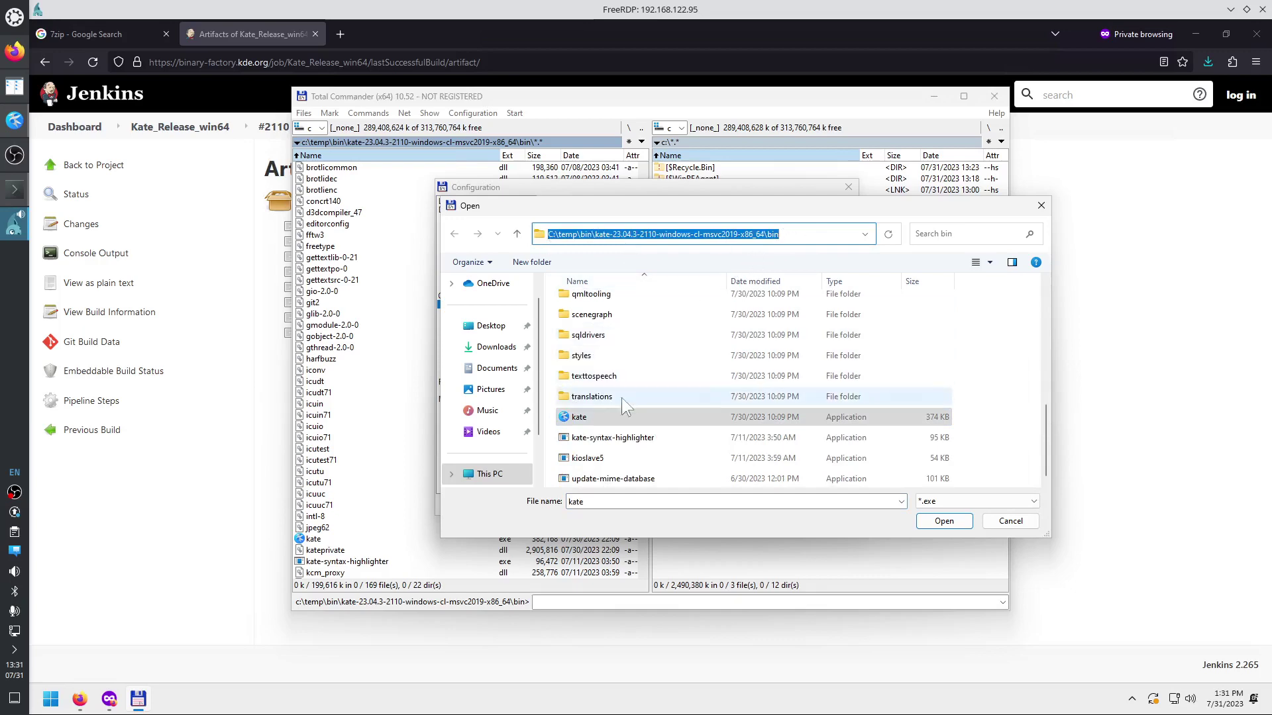
{"action": "left_click", "coordinate": [944, 521]}
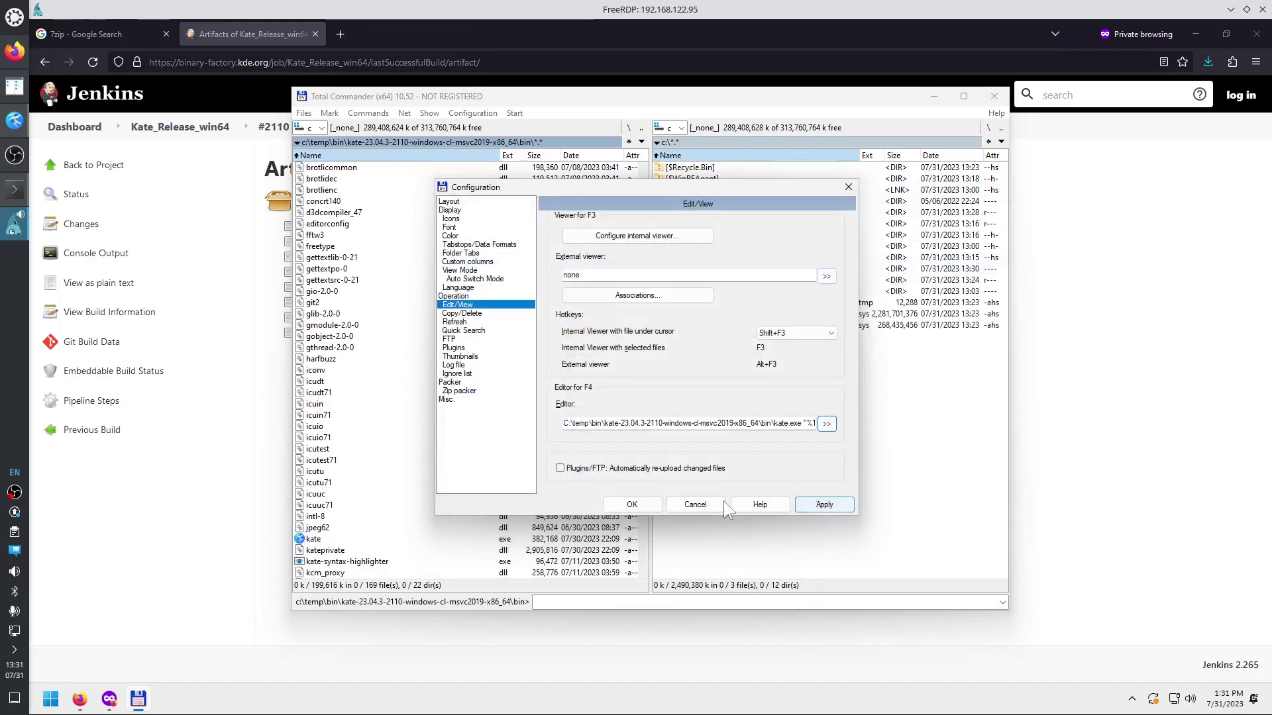
{"action": "left_click", "coordinate": [631, 506]}
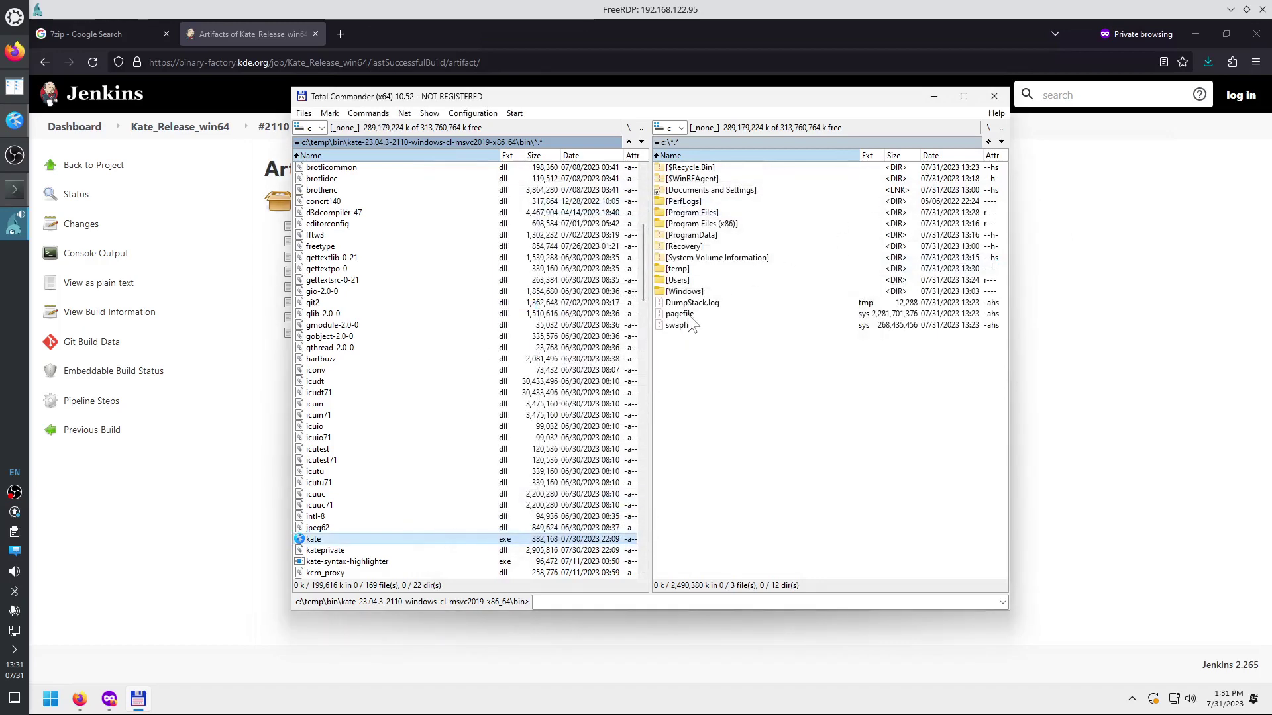
- Go up to C:\temp and create a new file a.txt with Shift+F4
{"action": "scroll", "coordinate": [408, 481], "scroll_direction": "down", "scroll_amount": 7}
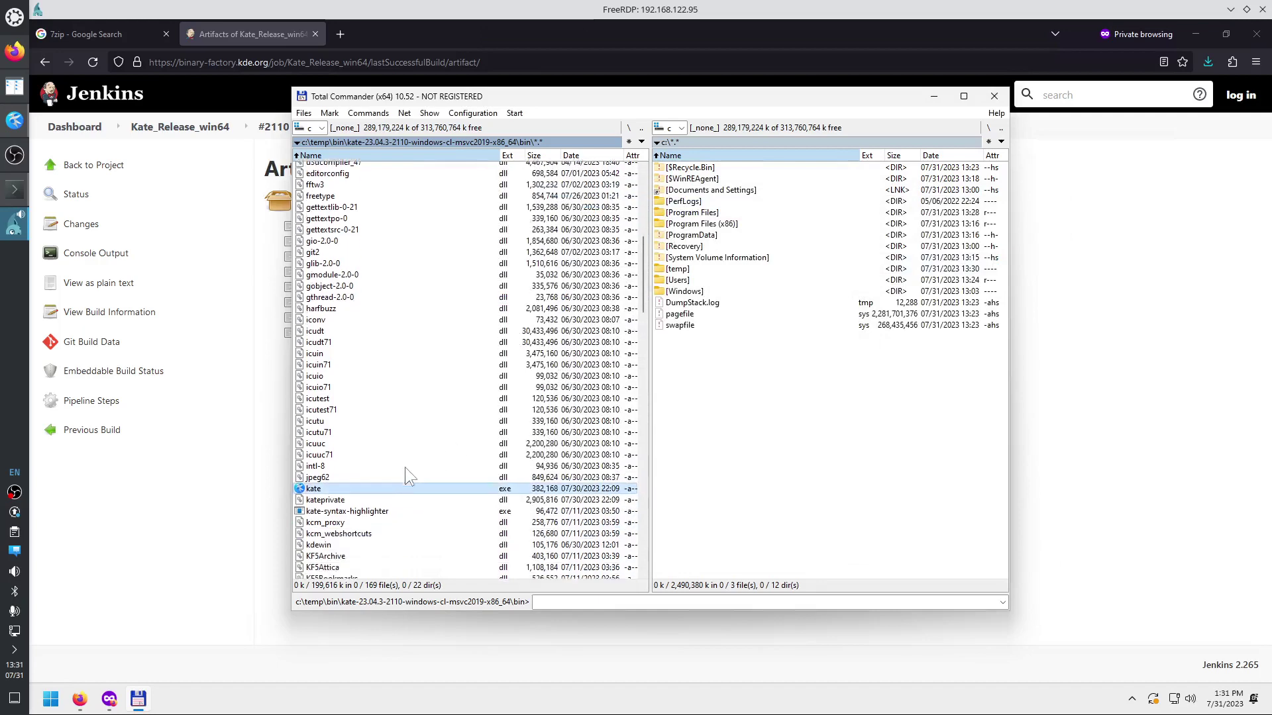
{"action": "scroll", "coordinate": [410, 490], "scroll_direction": "down", "scroll_amount": 6}
{"action": "left_click", "coordinate": [451, 437]}
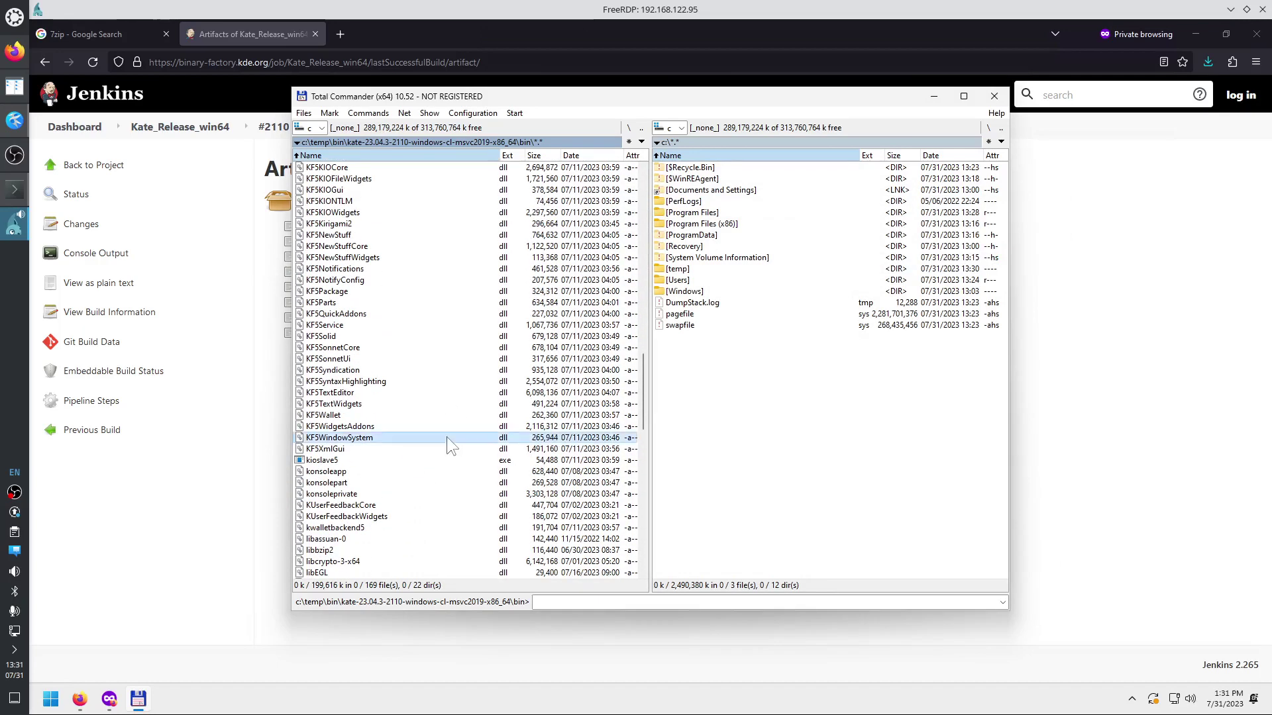
{"action": "key", "text": "BackSpace"}
{"action": "key", "text": "BackSpace"}
{"action": "key", "text": "BackSpace"}
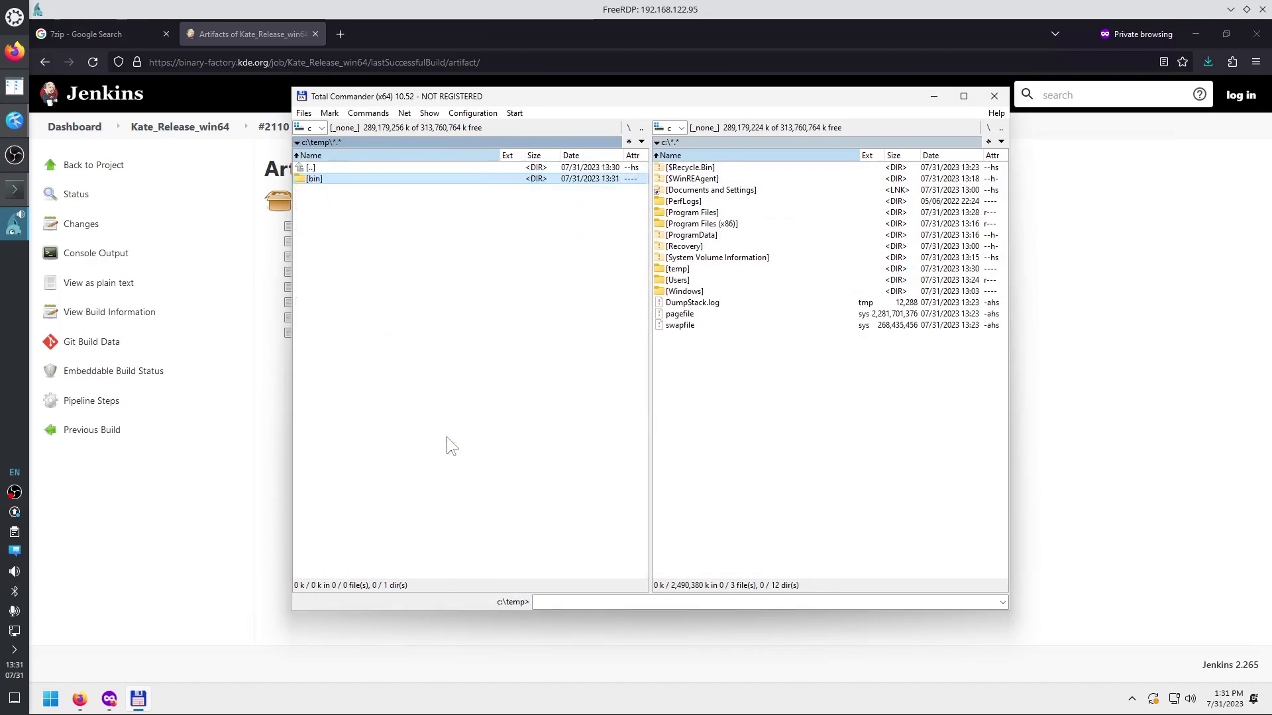
{"action": "key", "text": "shift+F4"}
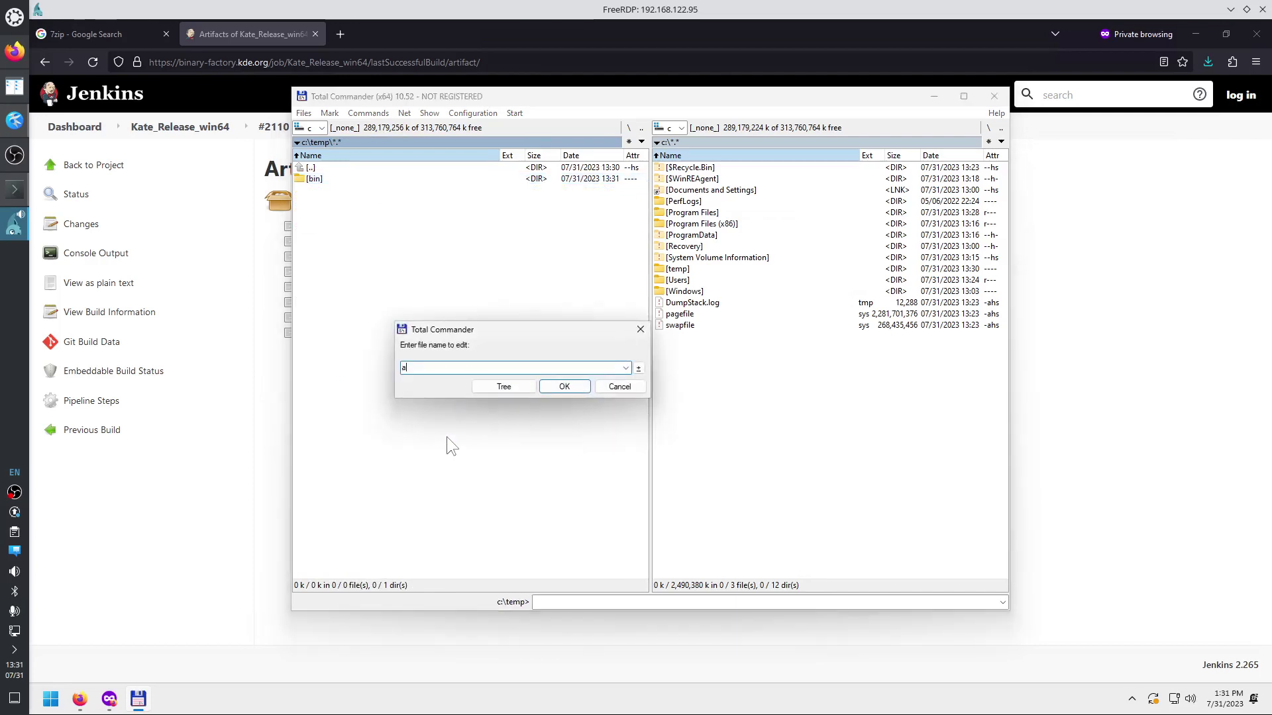
{"action": "key", "text": "Return"}
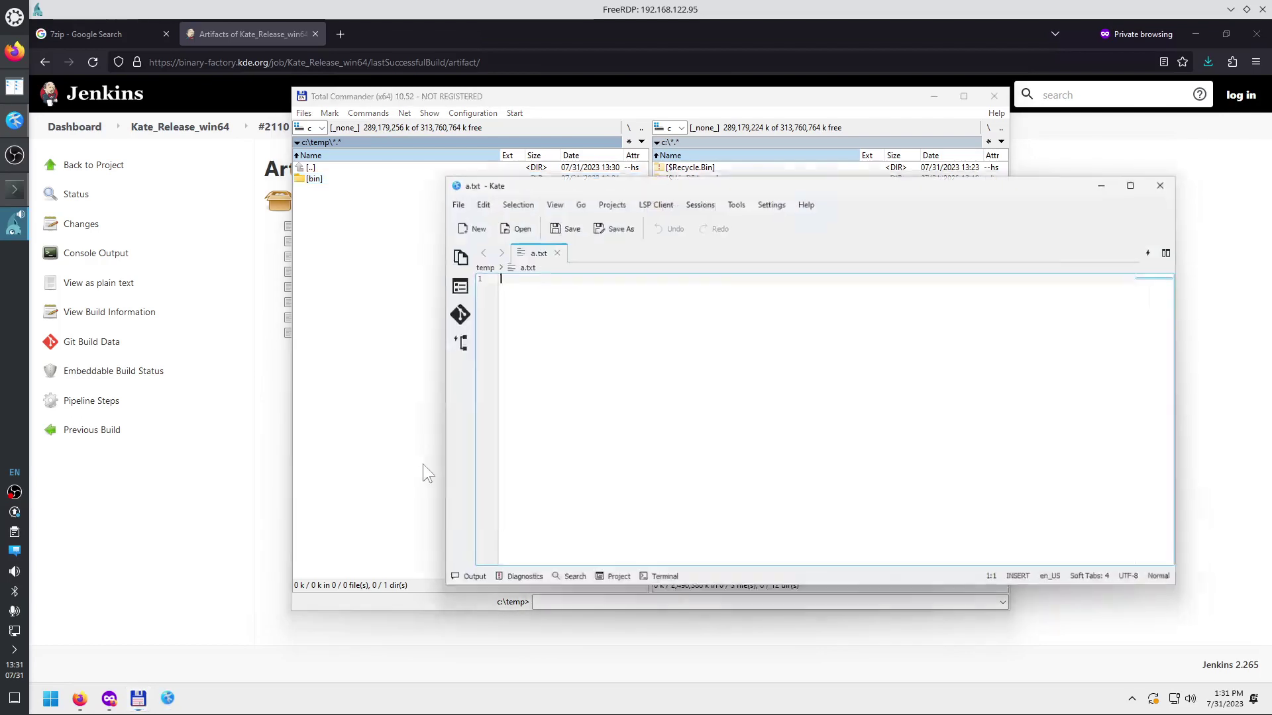
- Write 'I am using KDE kate as text editor.' in a.txt, save it, and close Kate
{"action": "type", "text": "I am using K"}
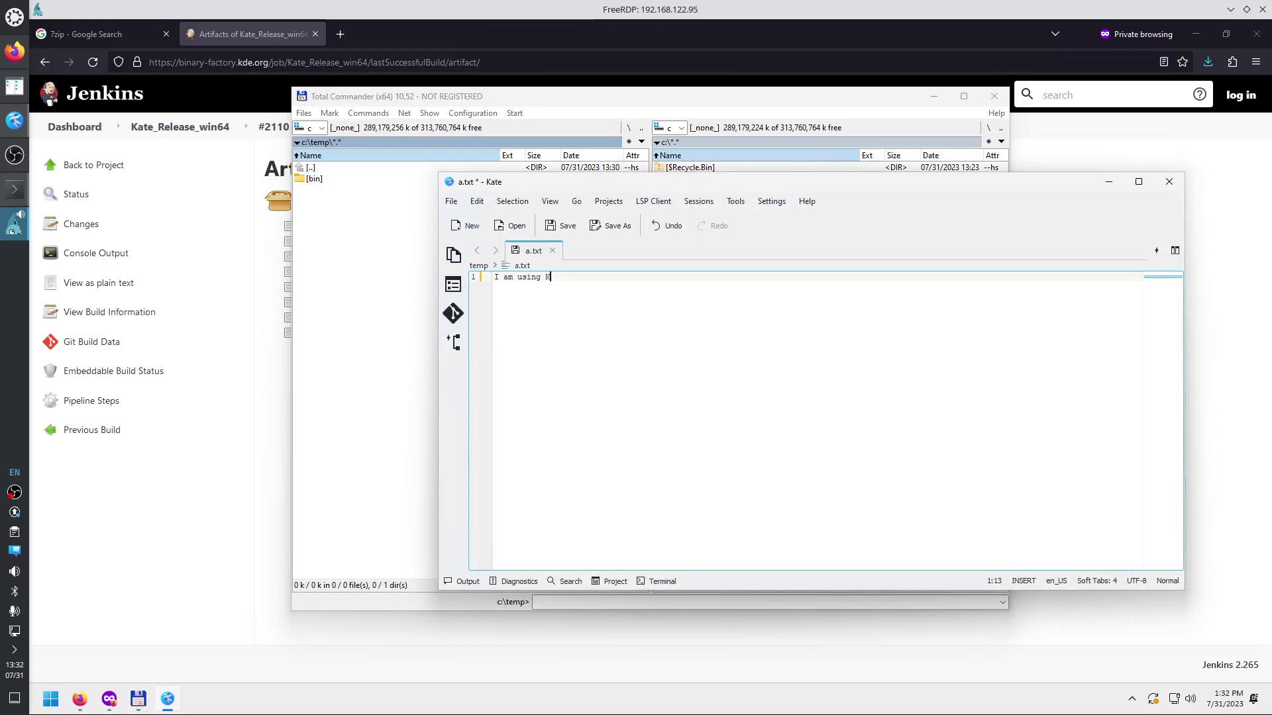
{"action": "type", "text": "as text editor."}
{"action": "key", "text": "Return"}
{"action": "key", "text": "ctrl+s"}
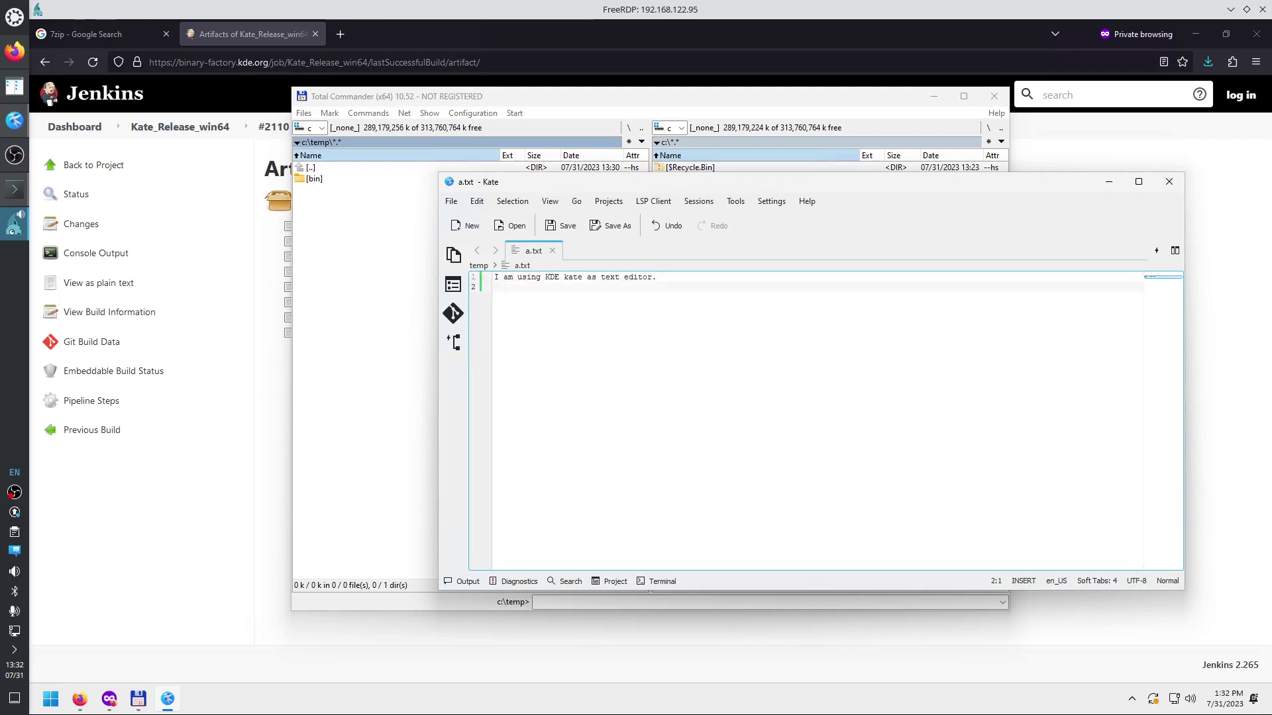
{"action": "key", "text": "ctrl+w"}
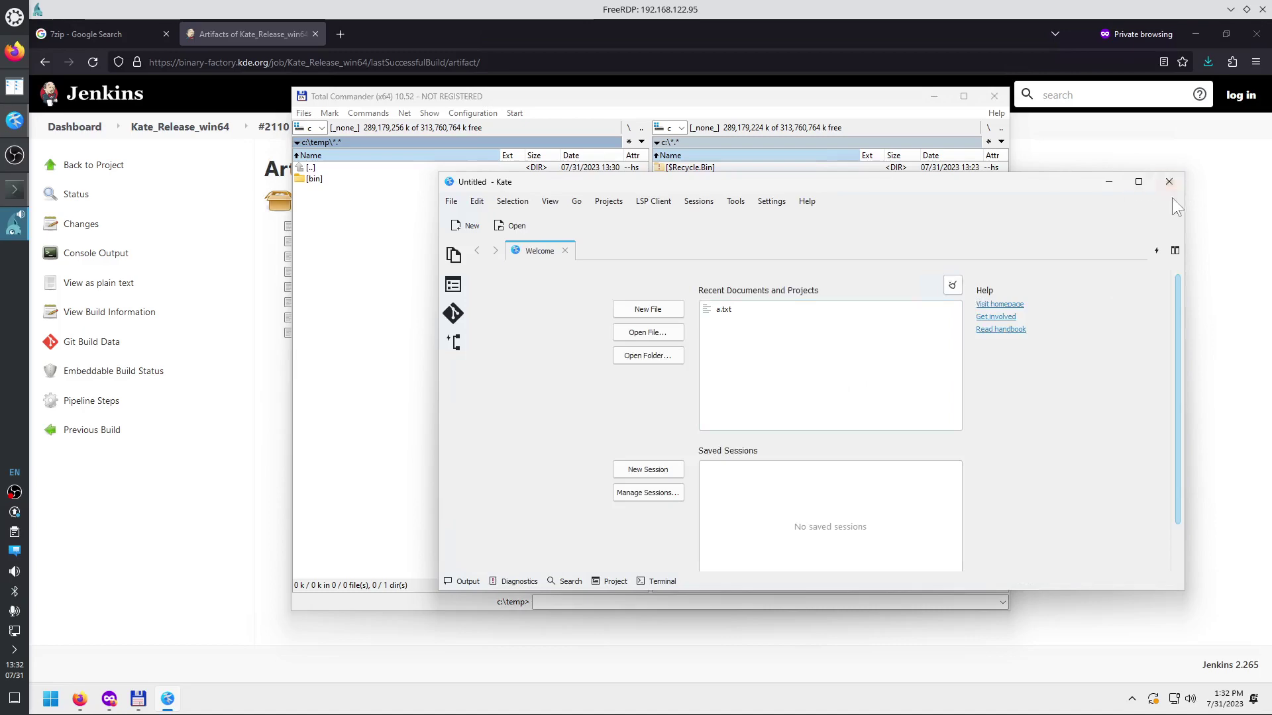
{"action": "left_click", "coordinate": [1169, 182]}
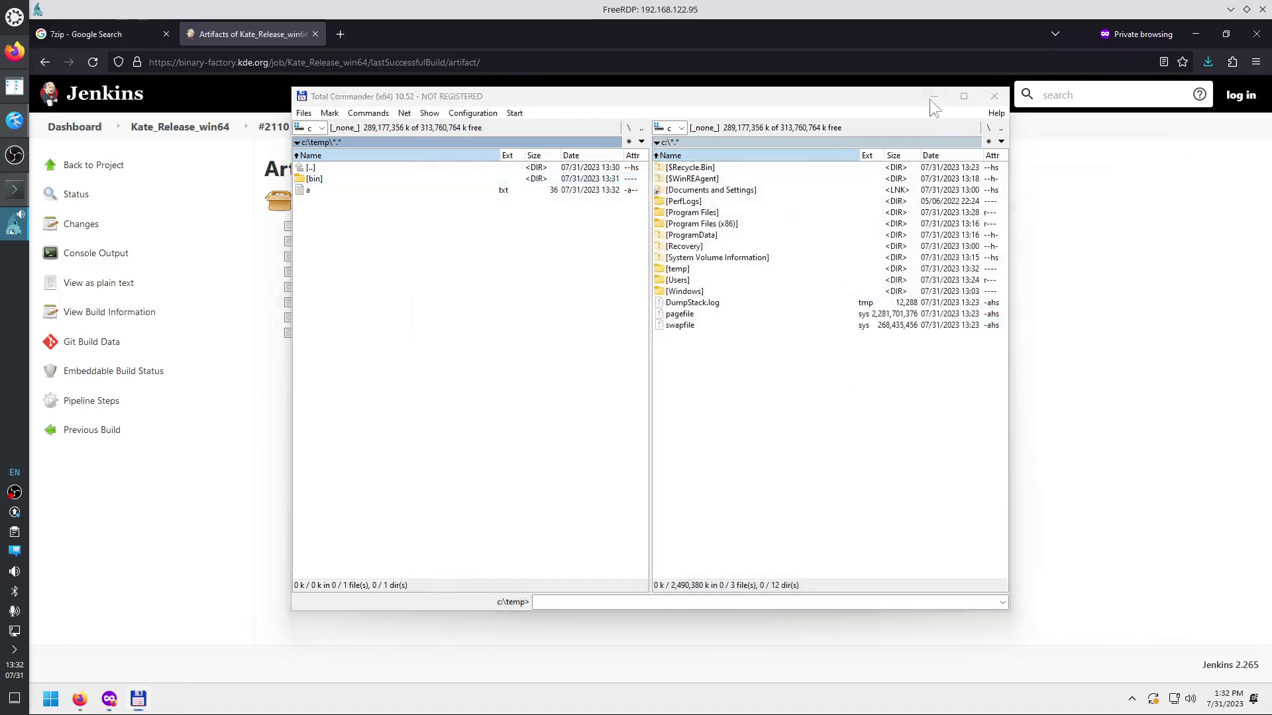
{"action": "left_click", "coordinate": [934, 97]}
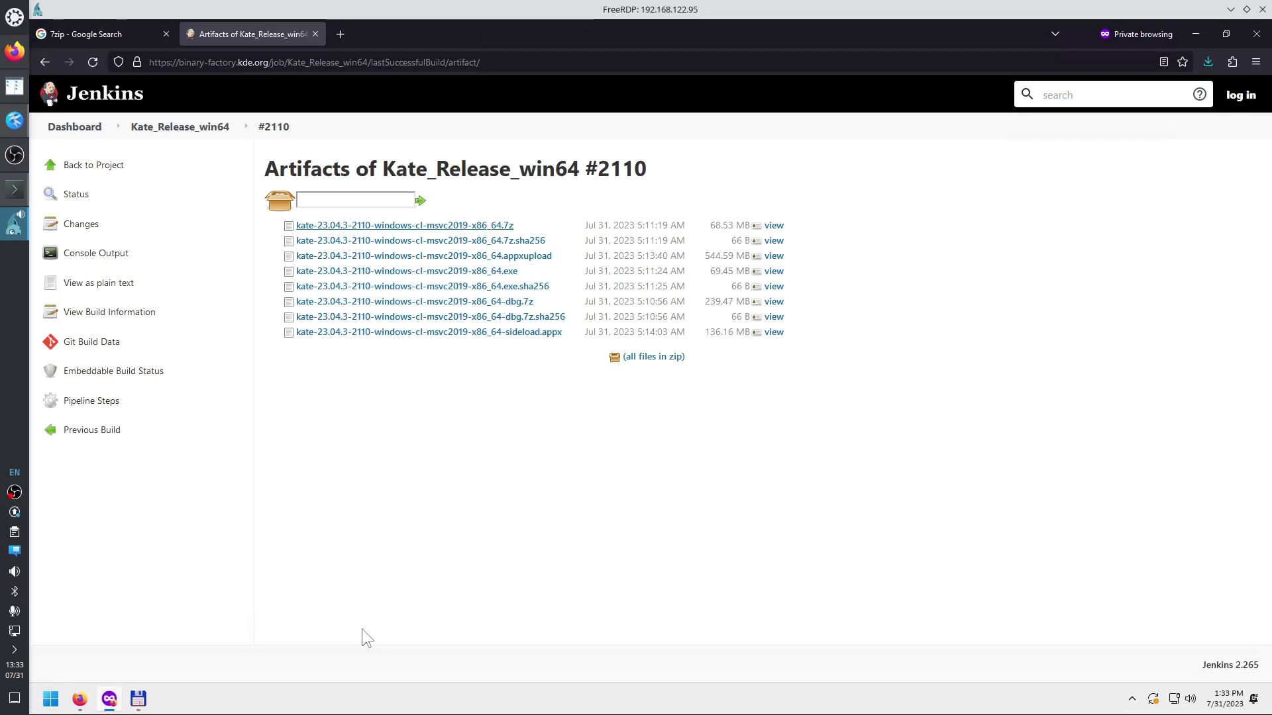
- Search Start for 'sugges' to open Offer suggested actions, then open Taskbar settings
{"action": "left_click", "coordinate": [50, 700]}
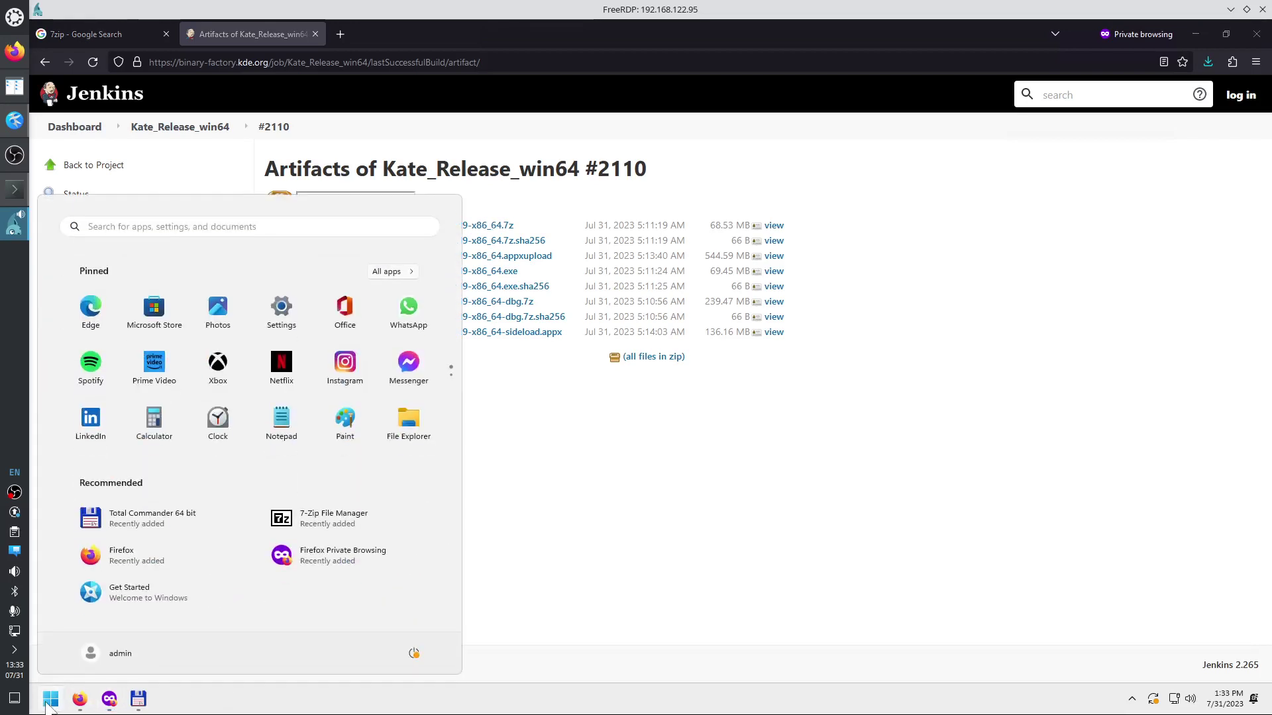
{"action": "type", "text": "up"}
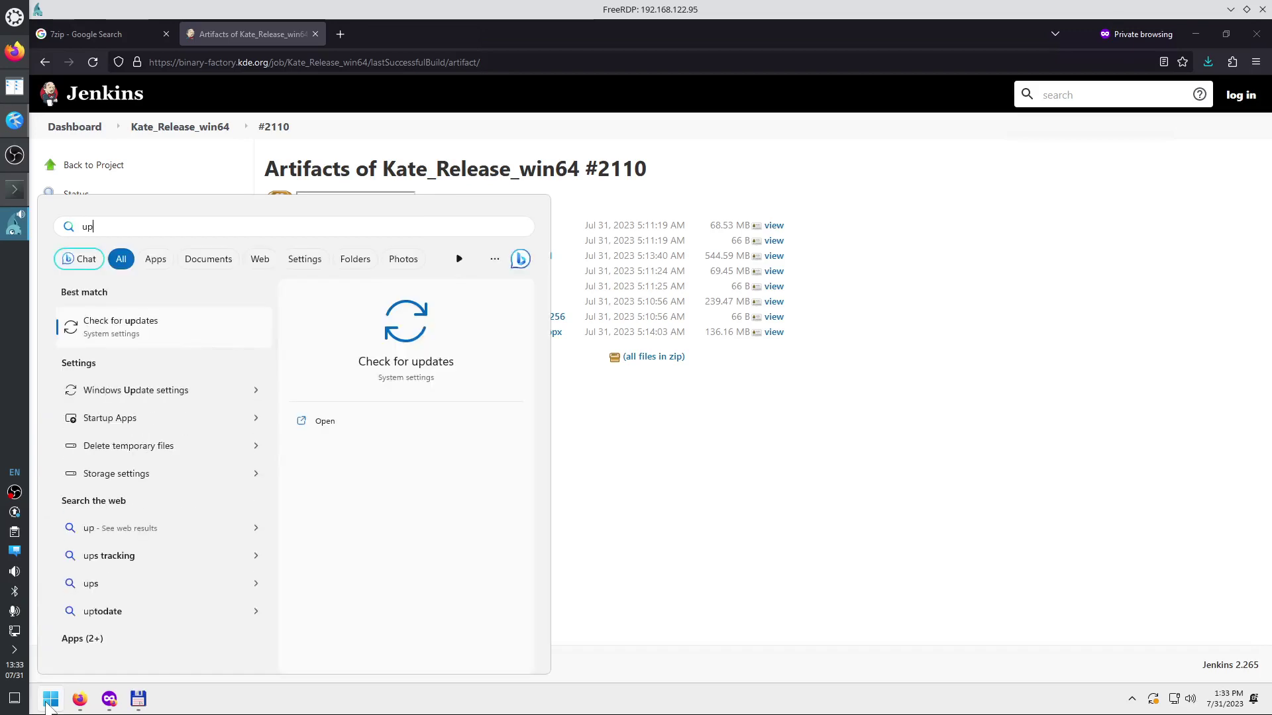
{"action": "left_click", "coordinate": [49, 699]}
{"action": "left_click", "coordinate": [51, 700]}
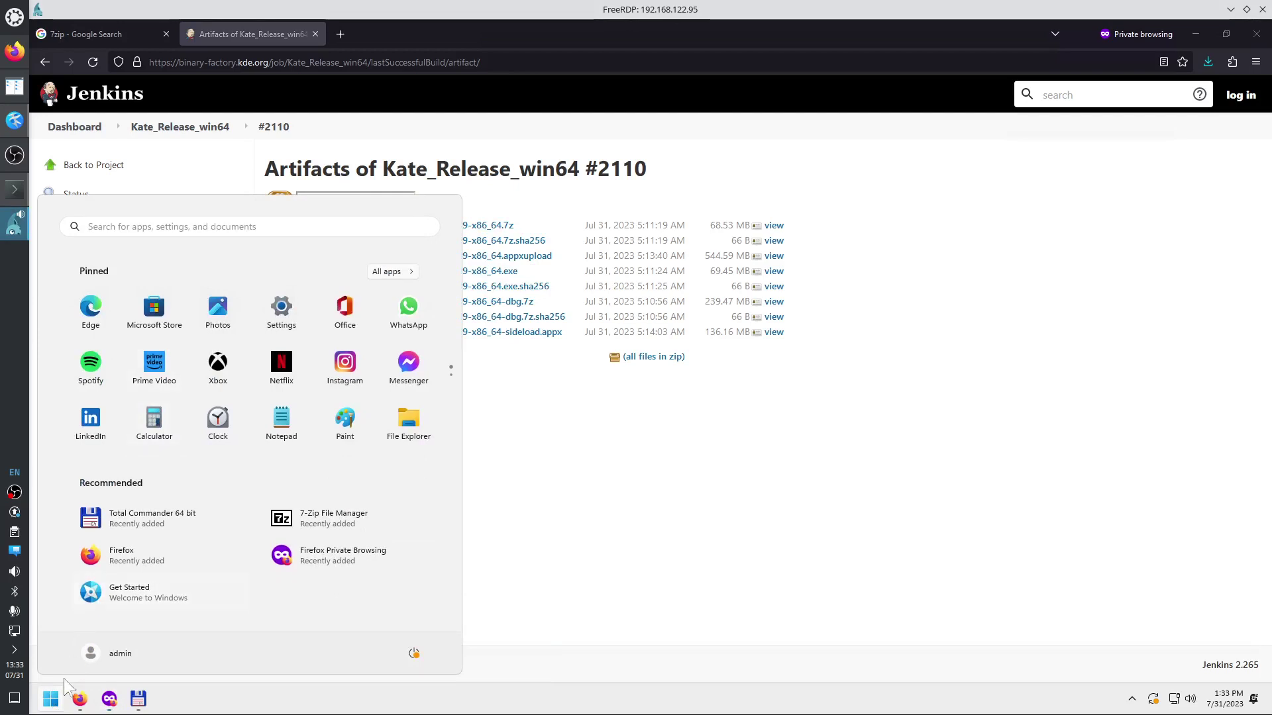
{"action": "left_click", "coordinate": [142, 229]}
{"action": "type", "text": "sugges"}
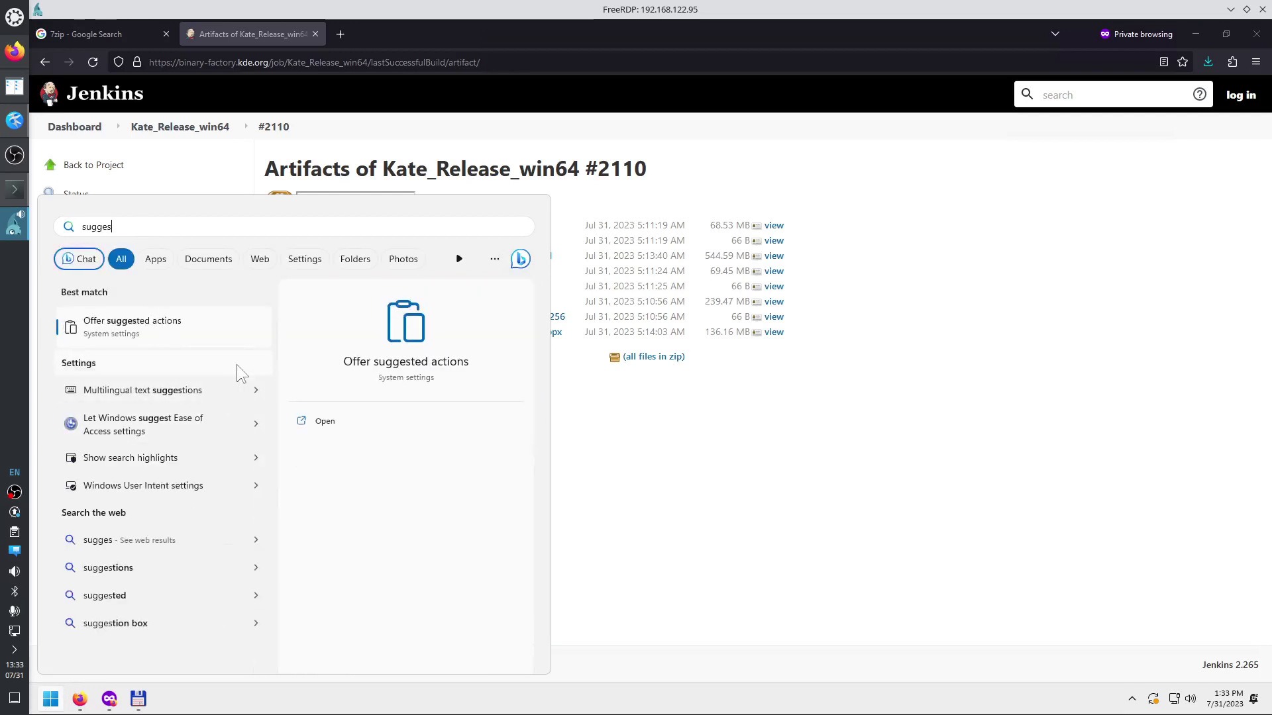
{"action": "left_click", "coordinate": [169, 332]}
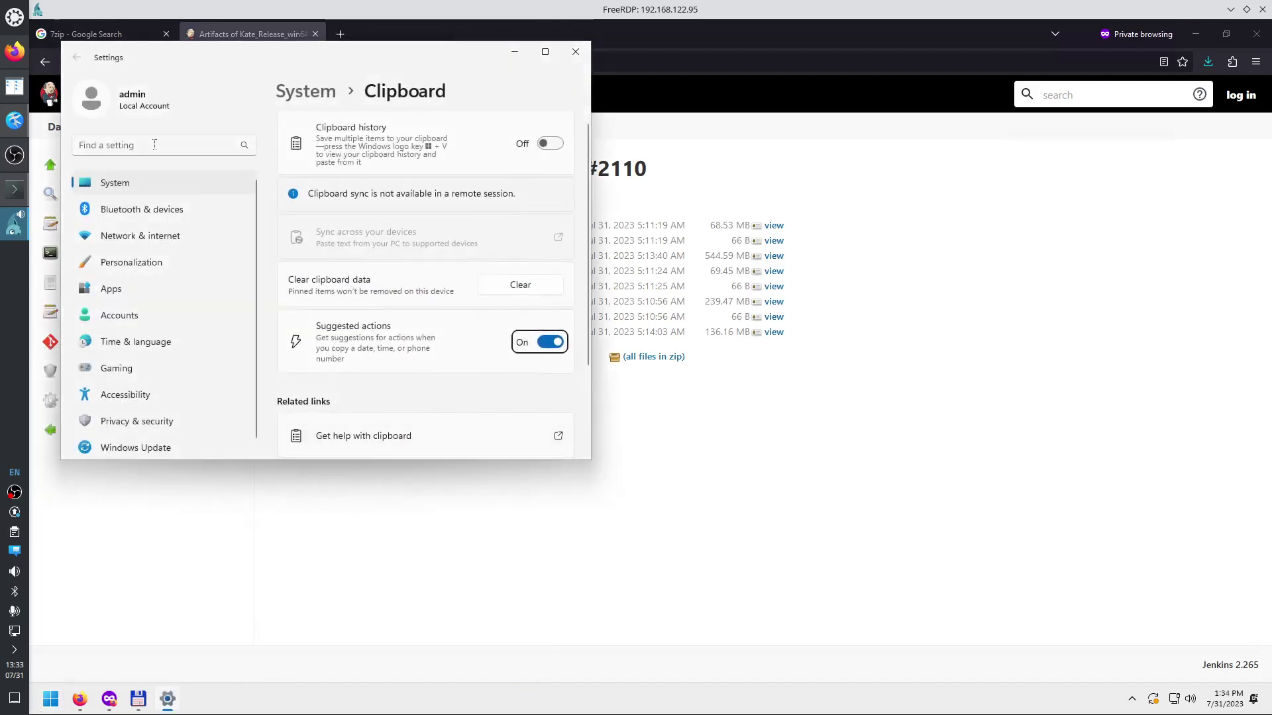
{"action": "right_click", "coordinate": [216, 710]}
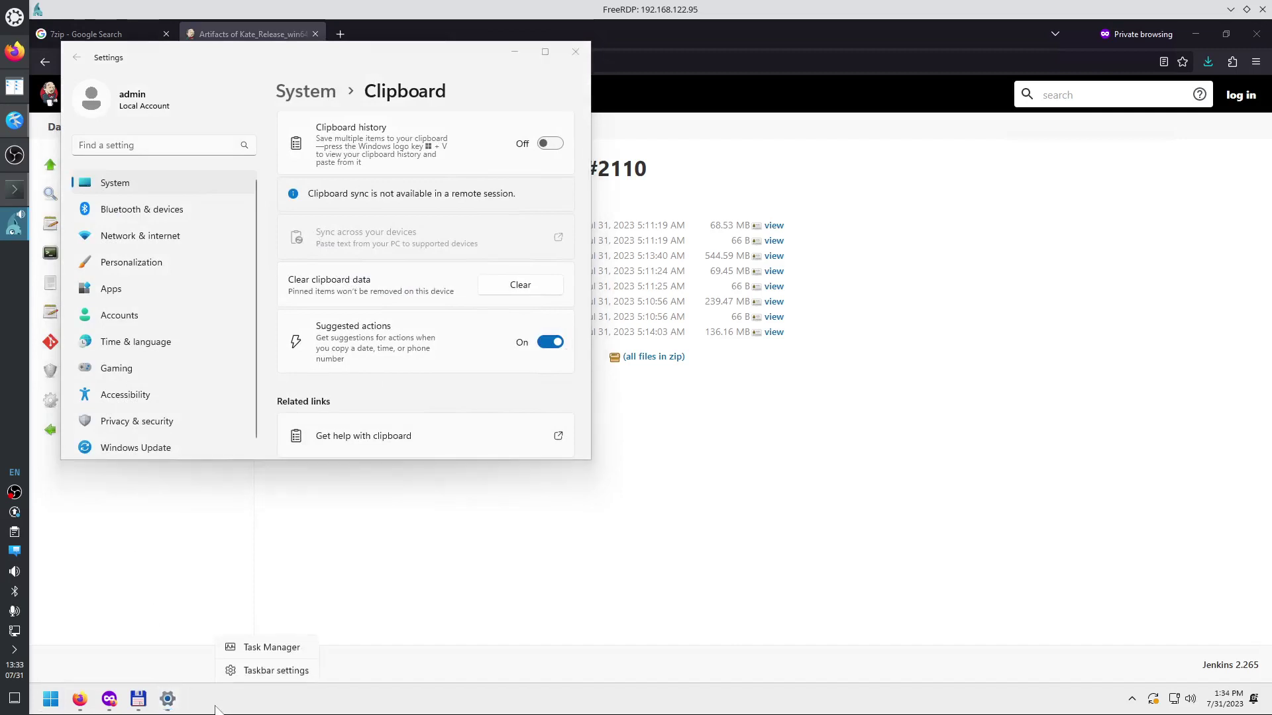
{"action": "left_click", "coordinate": [265, 669]}
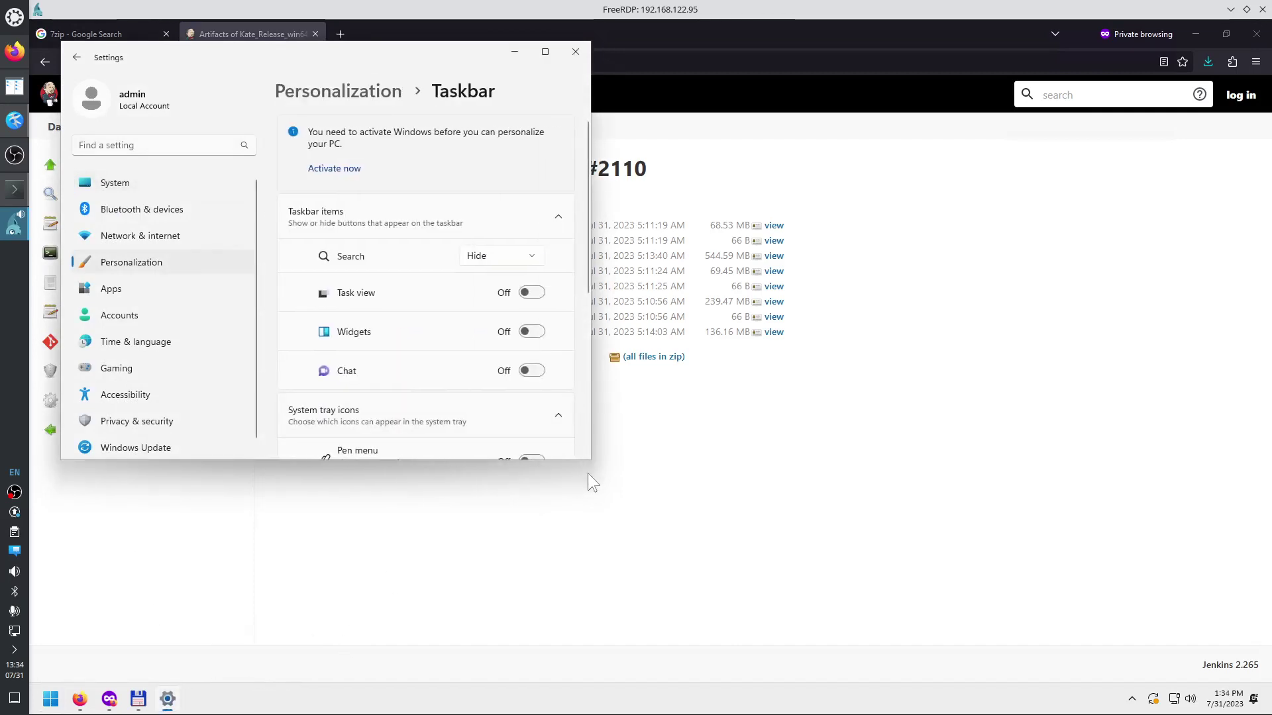
- Drag the Settings window larger to review Taskbar options, then search settings for 'start'
{"action": "left_click_drag", "start_coordinate": [590, 460], "coordinate": [769, 615]}
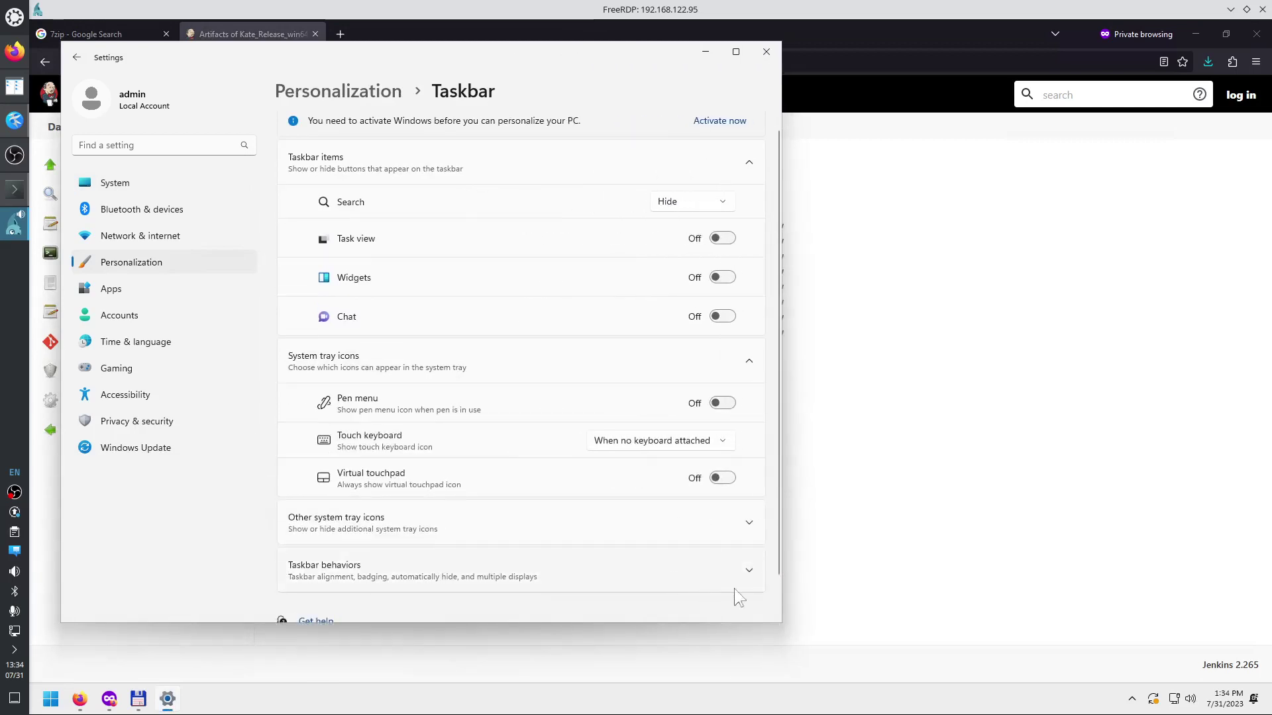
{"action": "scroll", "coordinate": [742, 548], "scroll_direction": "down", "scroll_amount": 1}
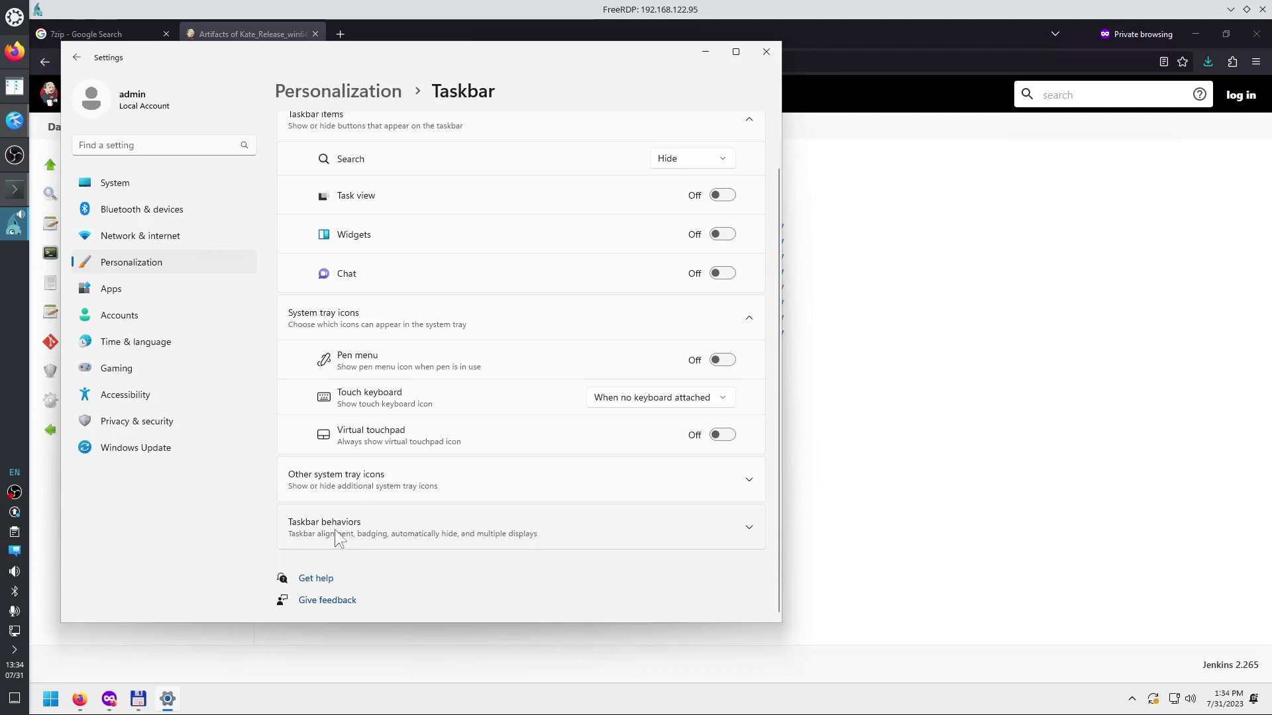
{"action": "left_click", "coordinate": [130, 141]}
{"action": "type", "text": "start"}
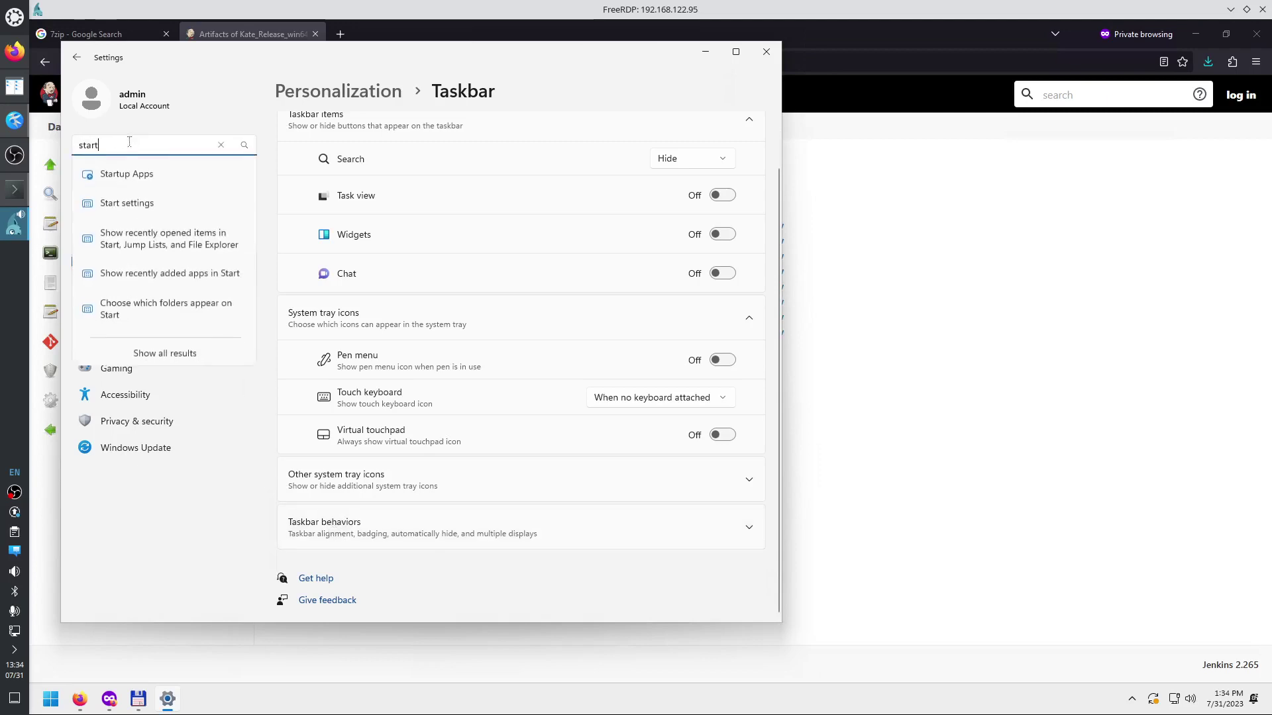
- In Start settings, turn off Show recently opened items, choose the More pins layout, and close Settings
{"action": "left_click", "coordinate": [140, 202]}
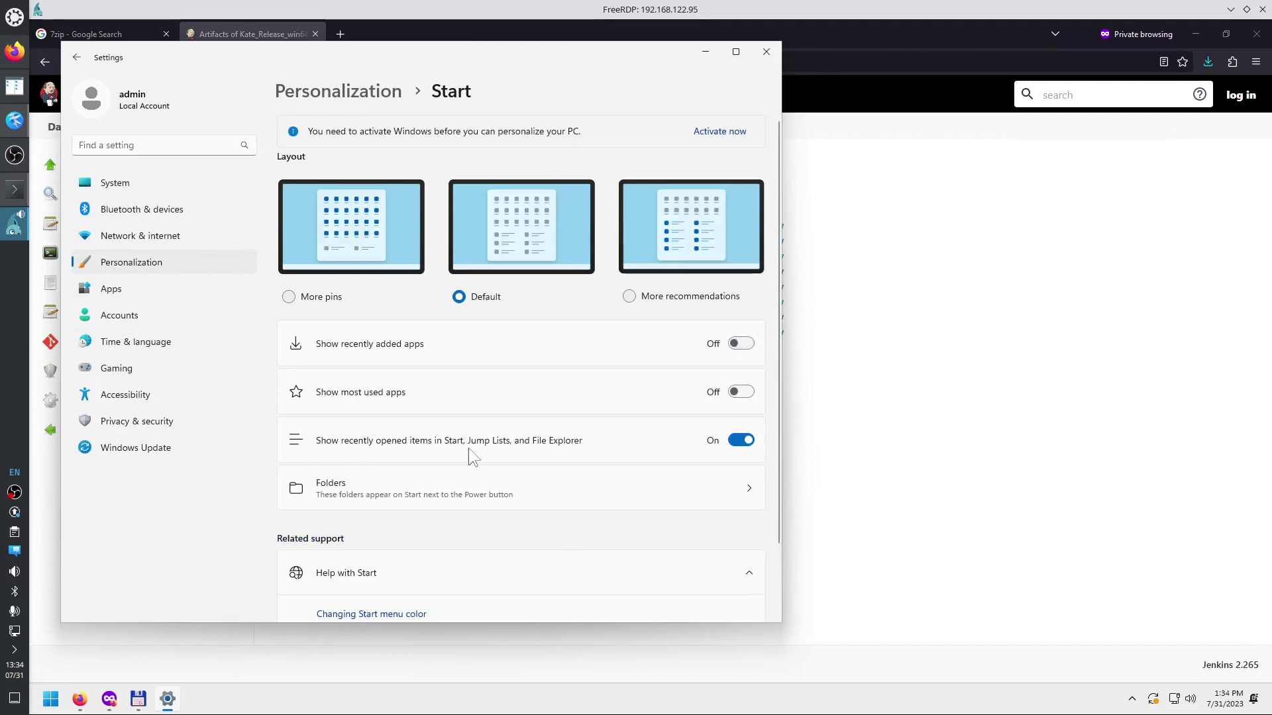
{"action": "left_click", "coordinate": [742, 442]}
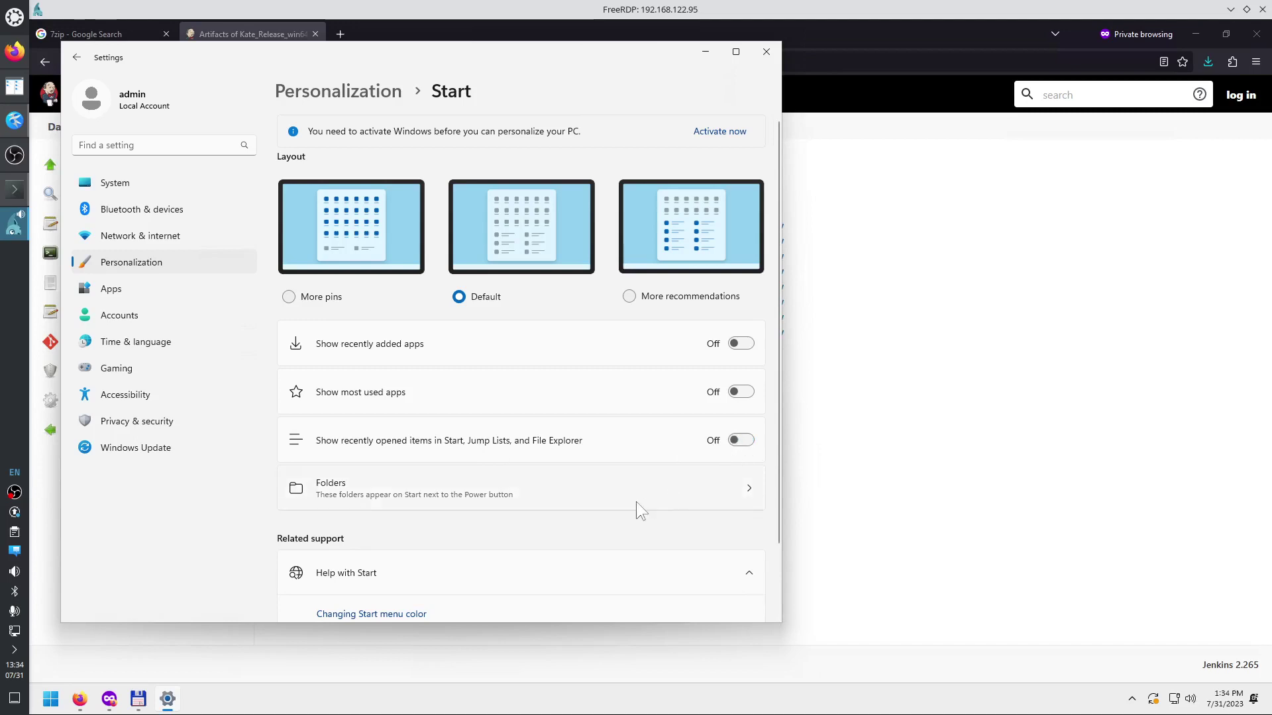
{"action": "scroll", "coordinate": [635, 502], "scroll_direction": "down", "scroll_amount": 2}
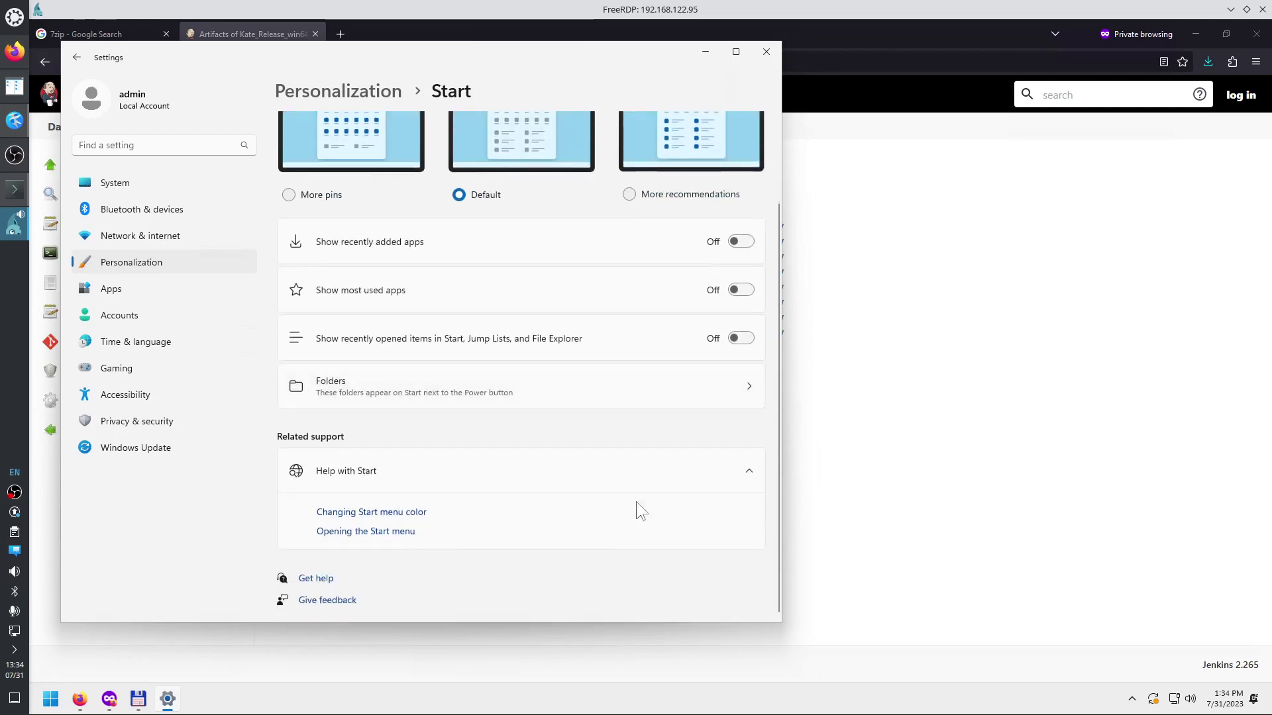
{"action": "scroll", "coordinate": [635, 510], "scroll_direction": "up", "scroll_amount": 2}
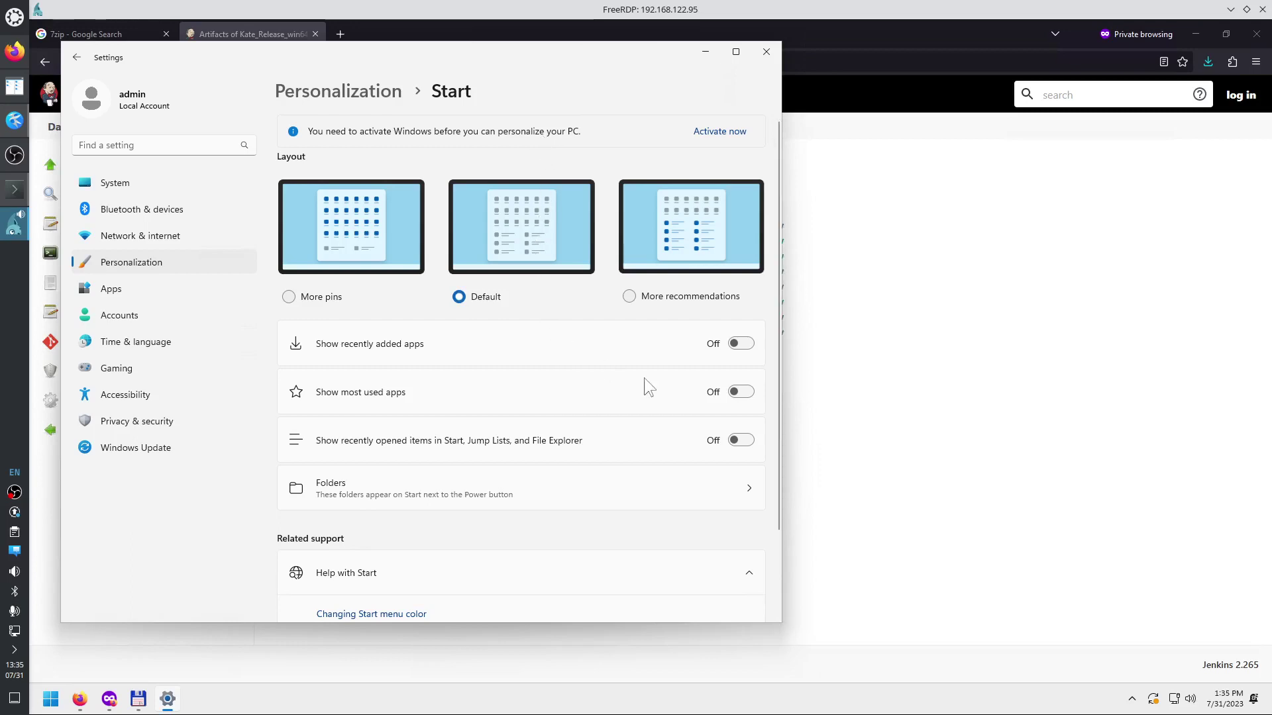
{"action": "scroll", "coordinate": [641, 377], "scroll_direction": "down", "scroll_amount": 1}
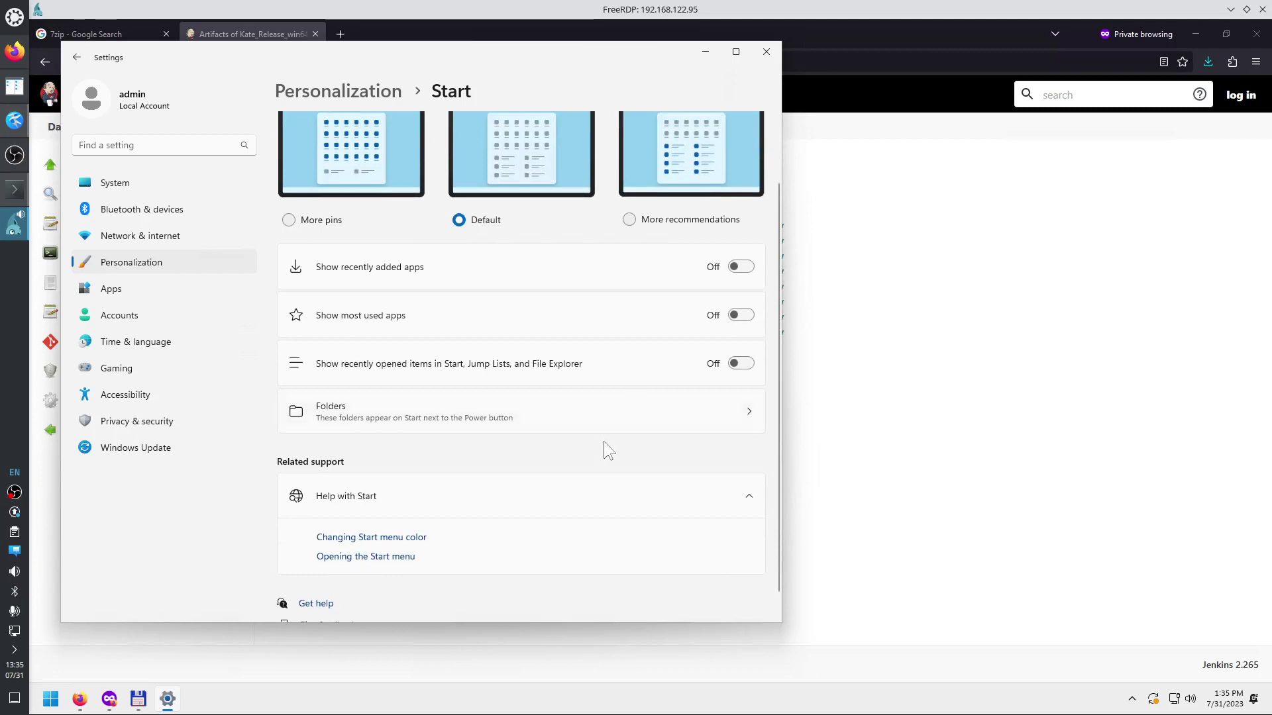
{"action": "scroll", "coordinate": [602, 443], "scroll_direction": "down", "scroll_amount": 1}
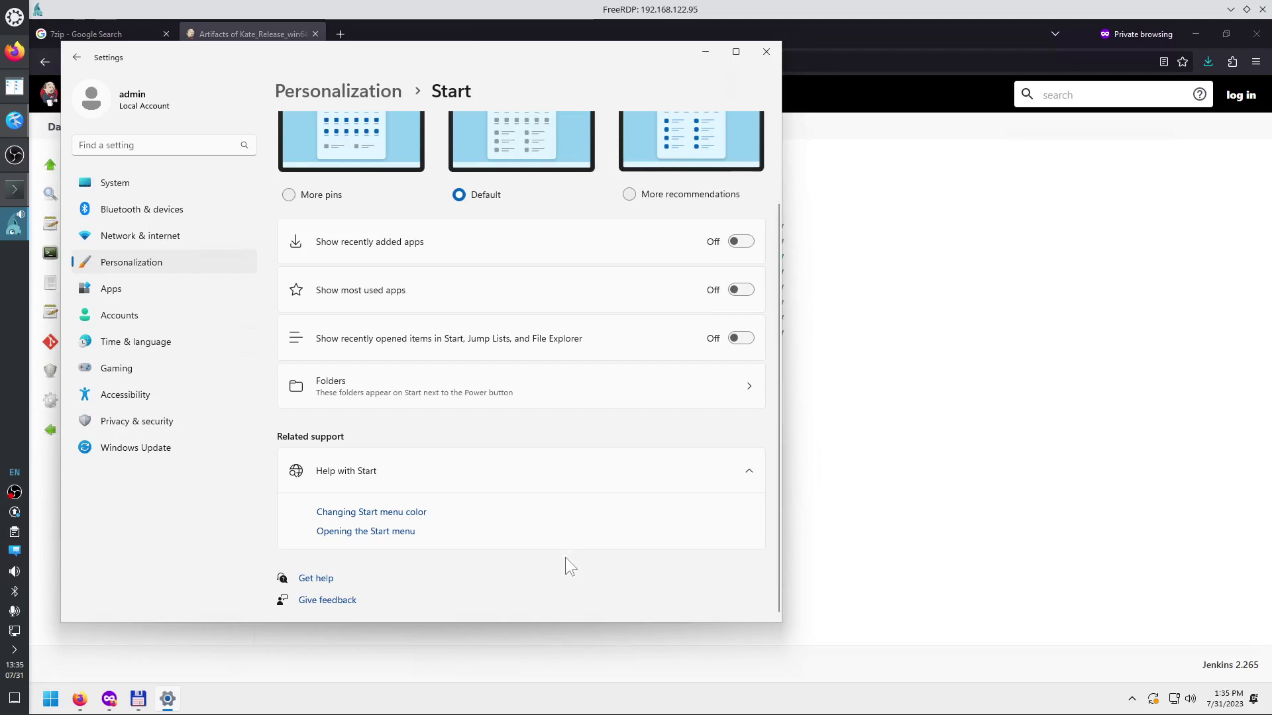
{"action": "scroll", "coordinate": [565, 558], "scroll_direction": "up", "scroll_amount": 2}
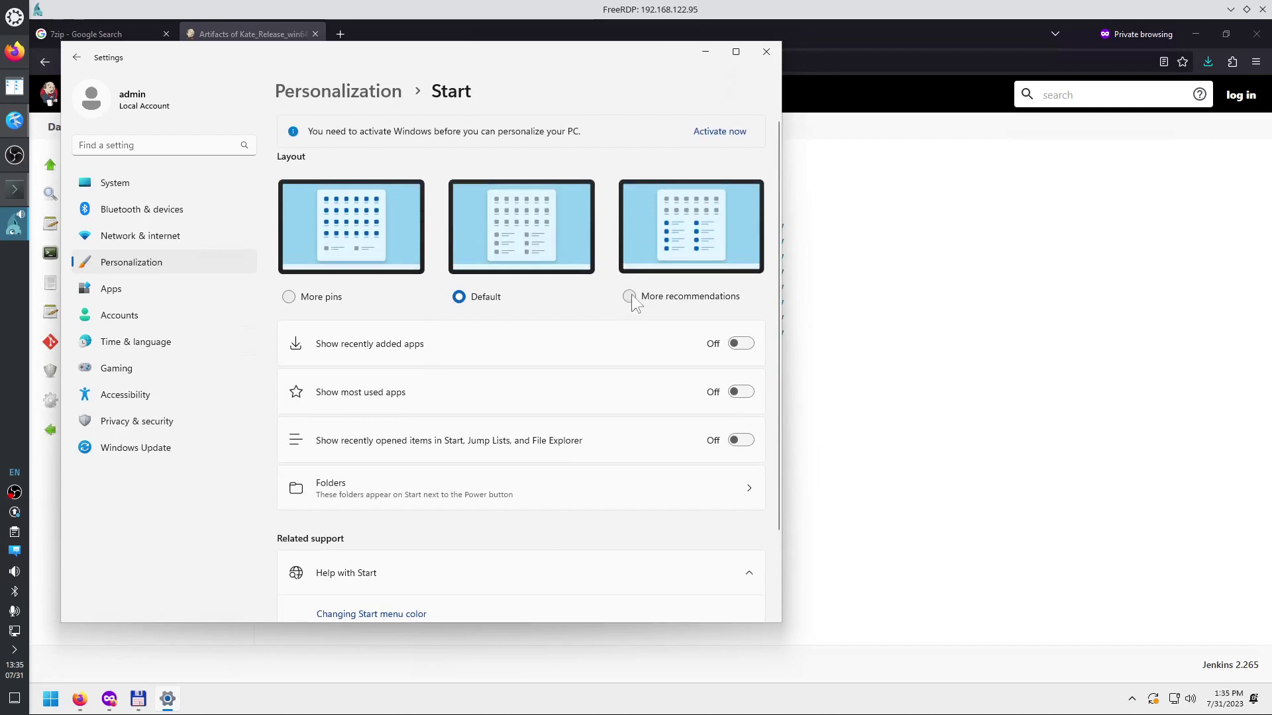
{"action": "left_click", "coordinate": [300, 302]}
{"action": "left_click", "coordinate": [766, 52]}
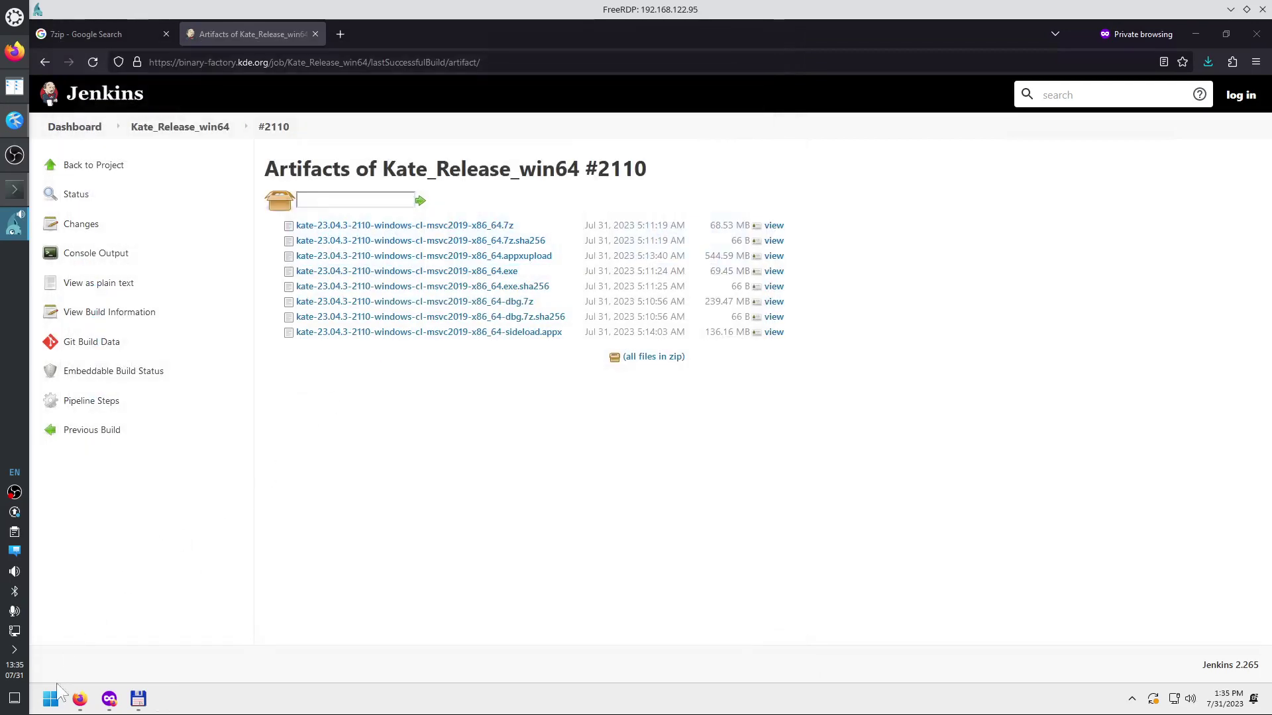
- Uninstall Netflix, Prime Video, Spotify and WhatsApp from the Start menu pins
{"action": "left_click", "coordinate": [52, 700]}
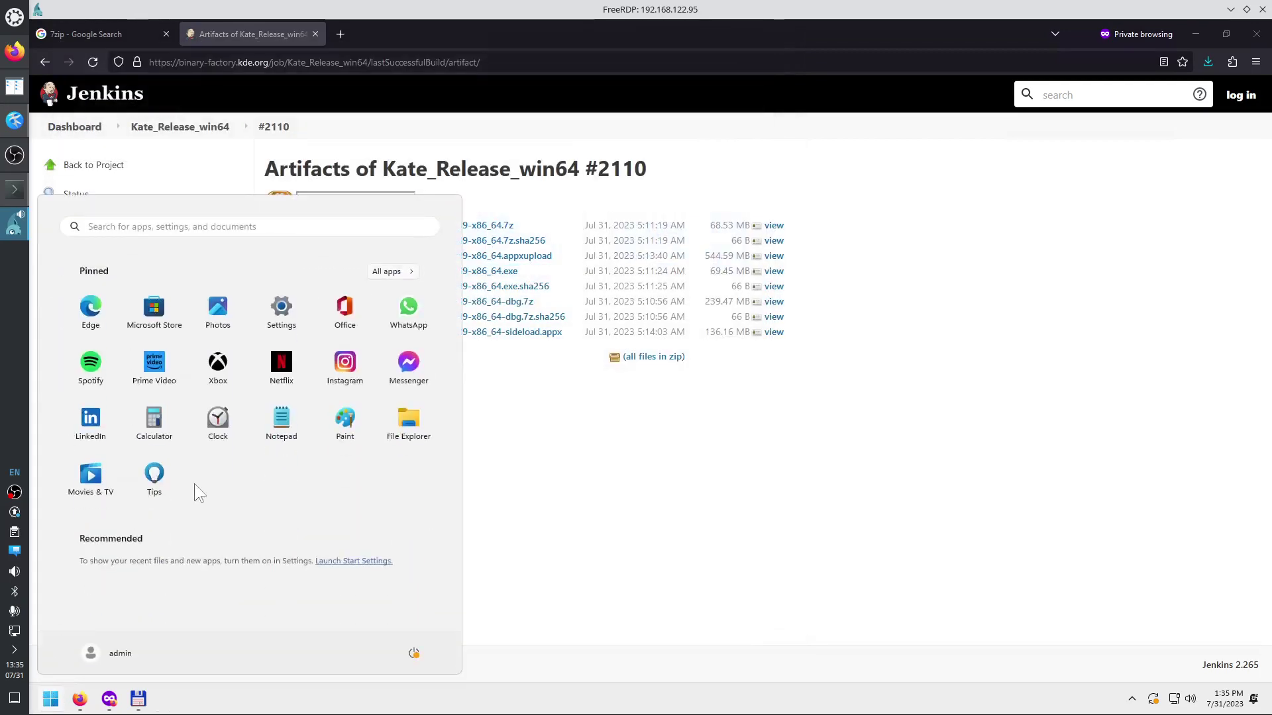
{"action": "right_click", "coordinate": [284, 368]}
{"action": "left_click", "coordinate": [325, 418]}
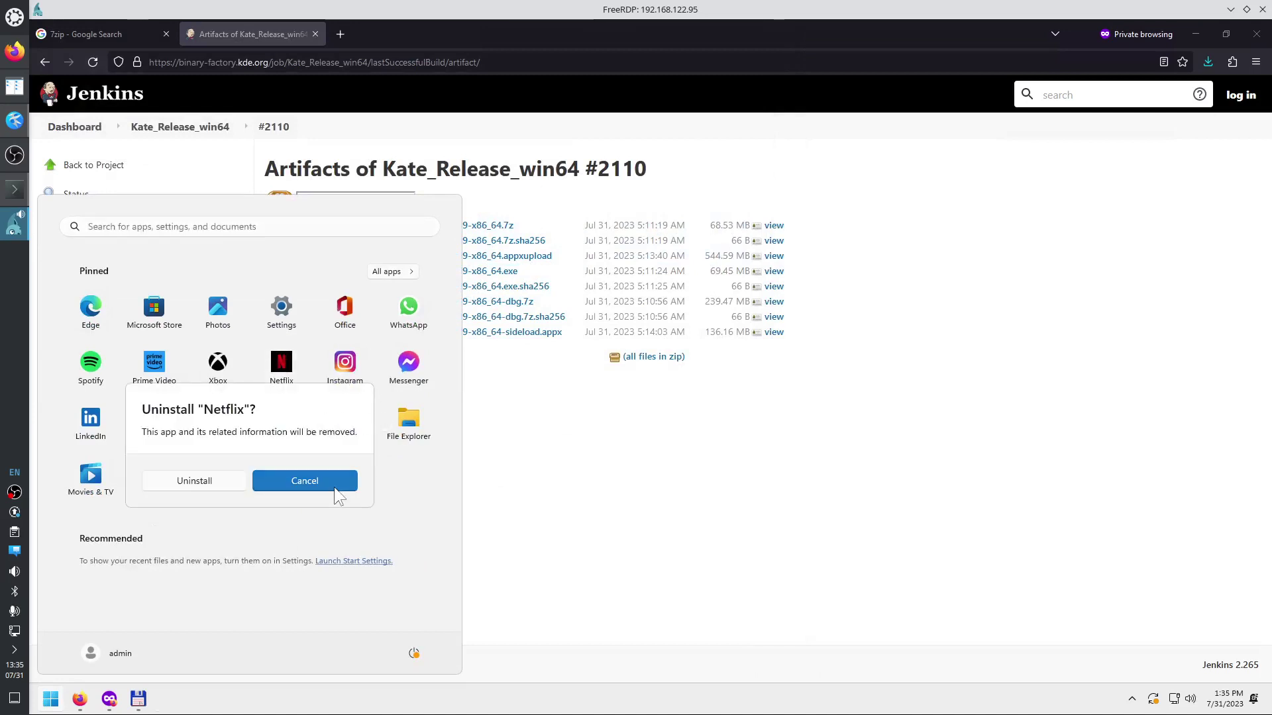
{"action": "left_click", "coordinate": [192, 484]}
{"action": "right_click", "coordinate": [159, 371]}
{"action": "left_click", "coordinate": [202, 426]}
{"action": "left_click", "coordinate": [224, 485]}
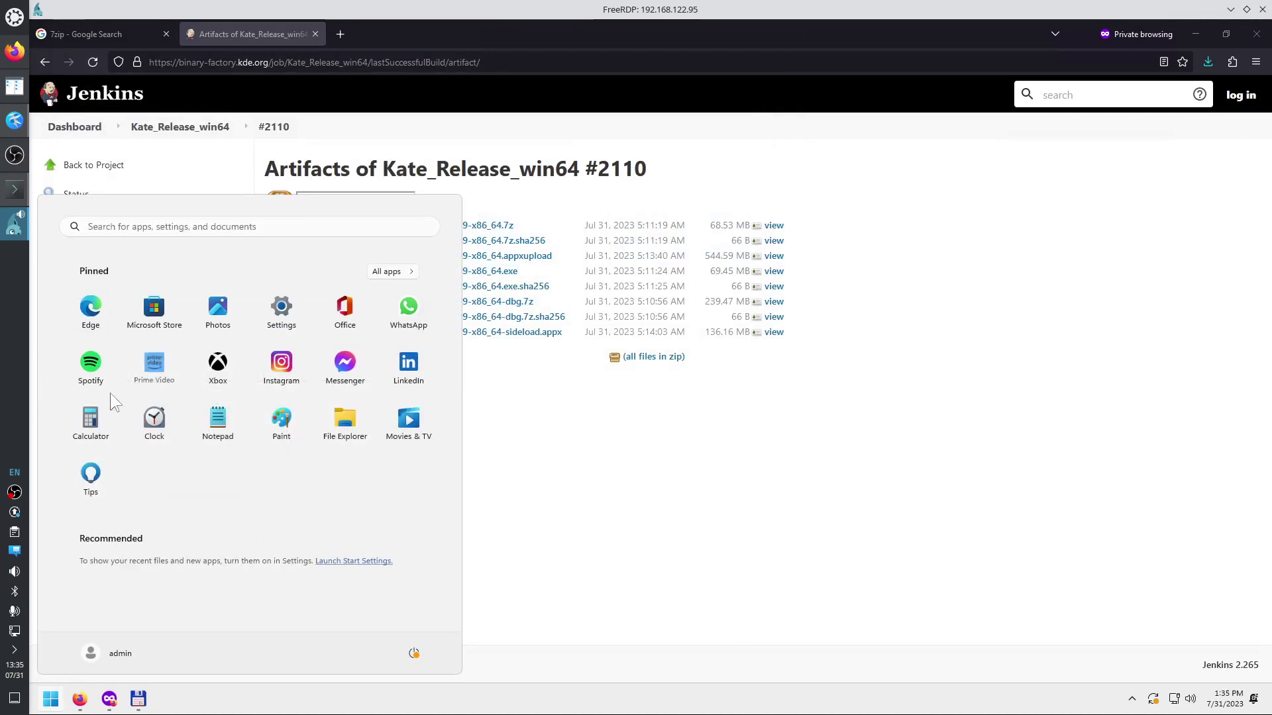
{"action": "right_click", "coordinate": [90, 367]}
{"action": "left_click", "coordinate": [119, 497]}
{"action": "left_click", "coordinate": [215, 481]}
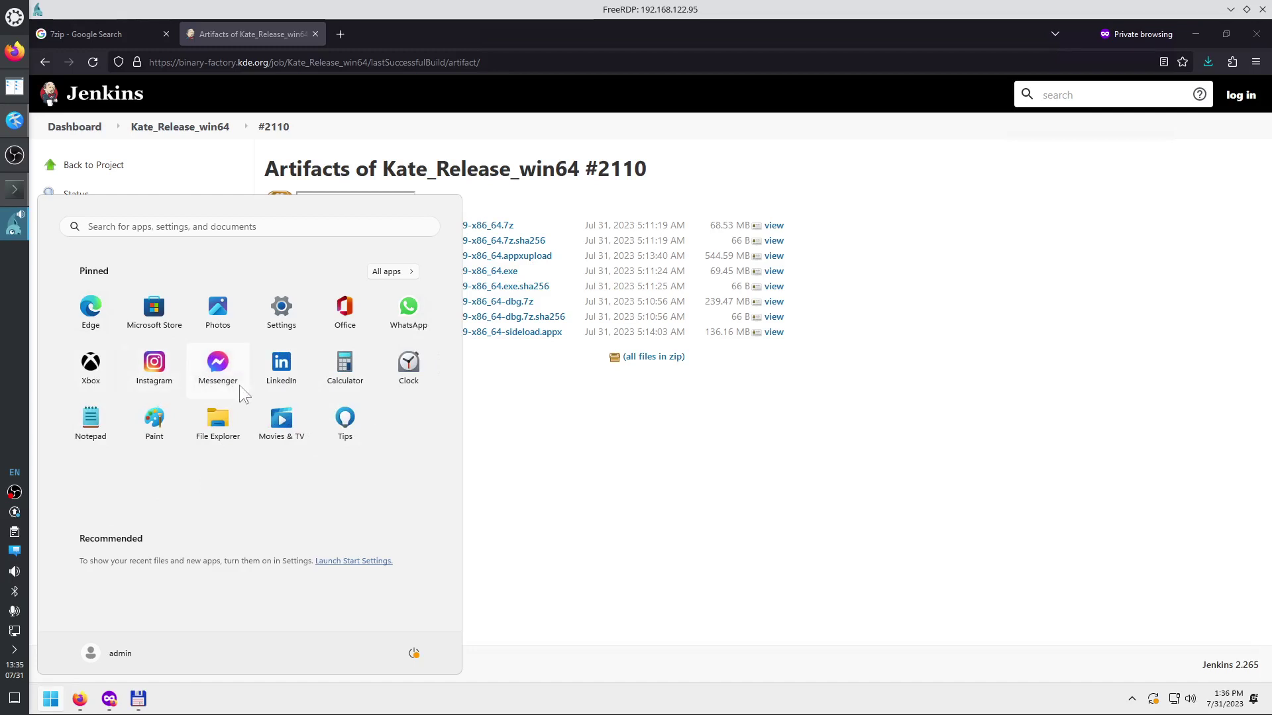
{"action": "right_click", "coordinate": [412, 317]}
{"action": "left_click", "coordinate": [437, 371]}
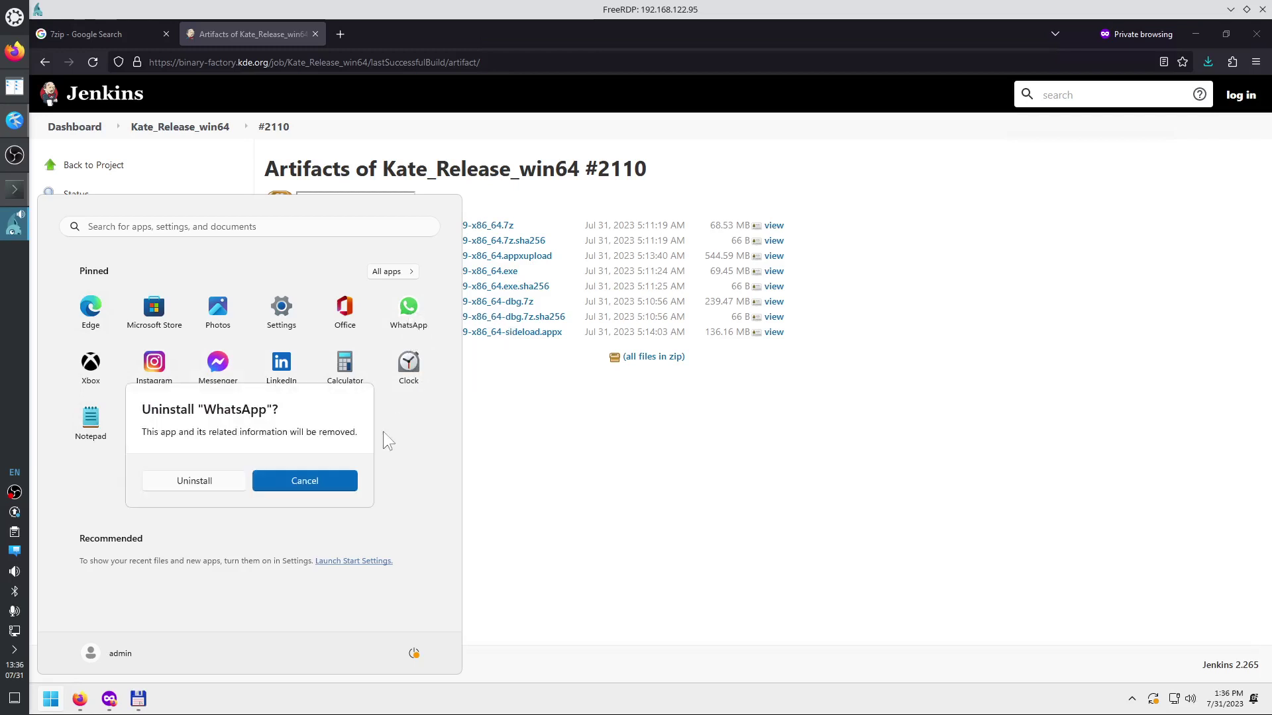
{"action": "left_click", "coordinate": [213, 485]}
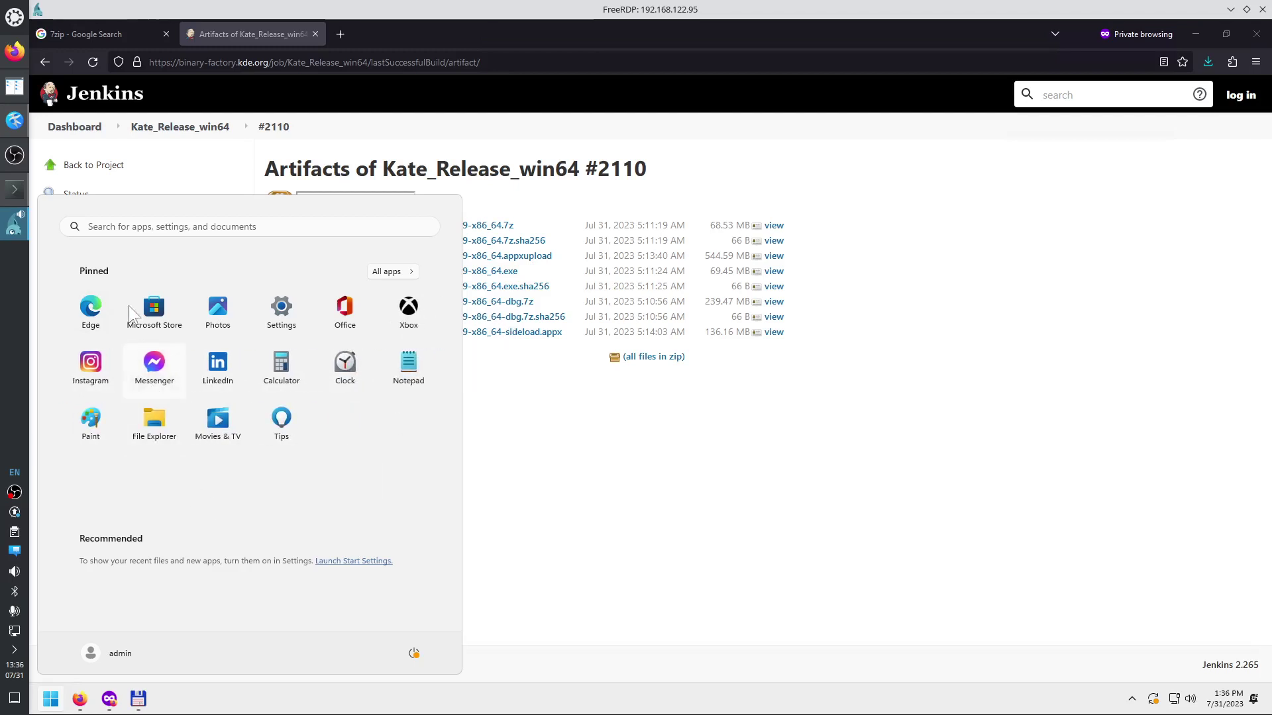
- Uninstall Instagram, Messenger, Tips and LinkedIn from the Start menu pins
{"action": "right_click", "coordinate": [109, 380]}
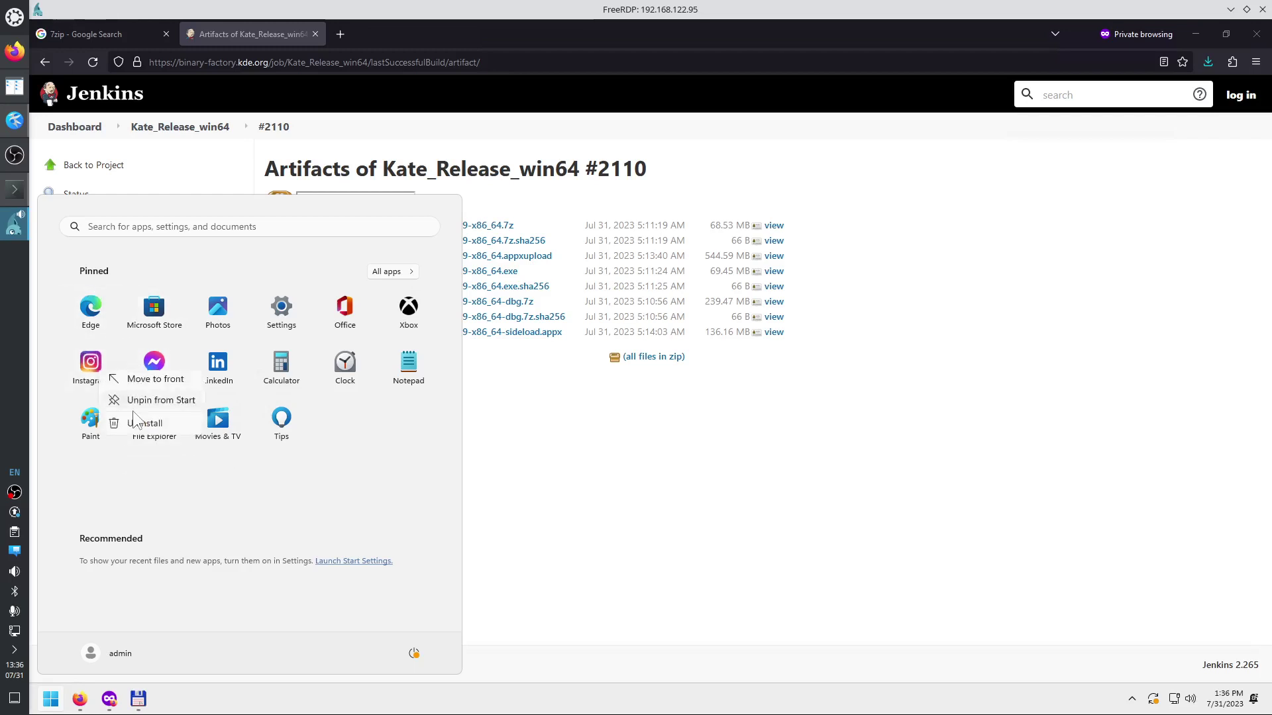
{"action": "left_click", "coordinate": [149, 420]}
{"action": "left_click", "coordinate": [188, 484]}
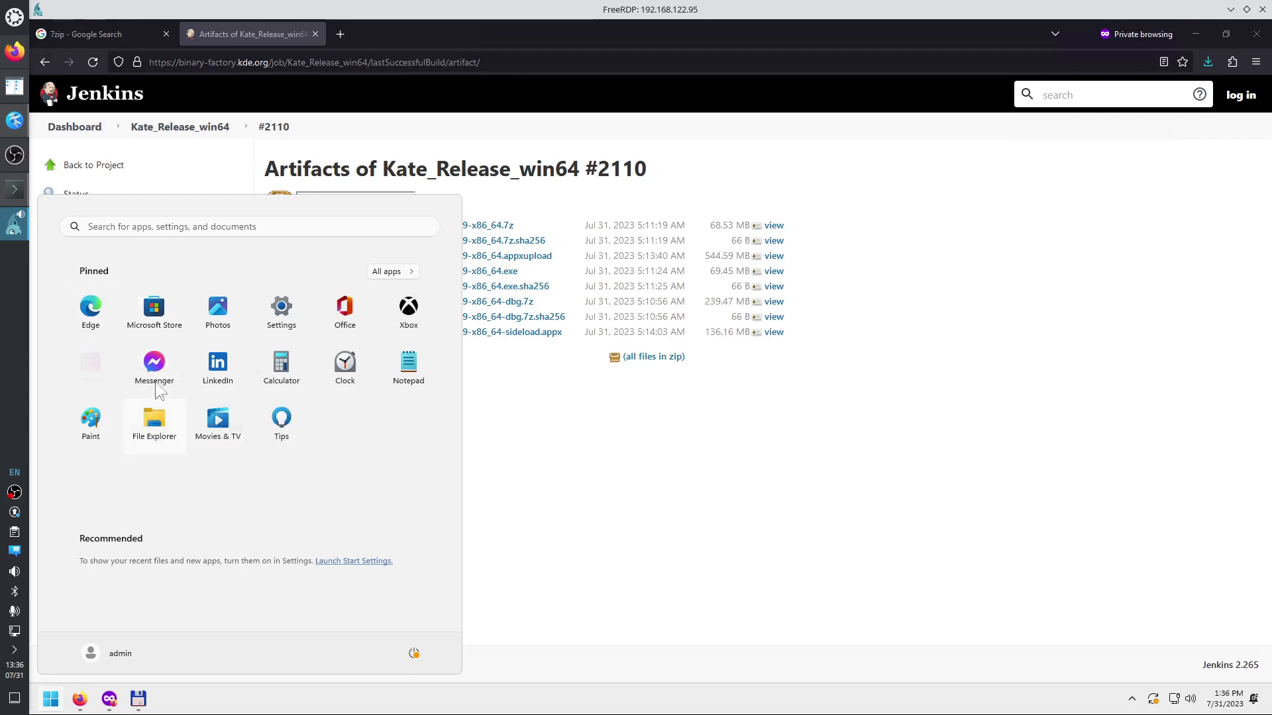
{"action": "right_click", "coordinate": [93, 364]}
{"action": "left_click", "coordinate": [134, 420]}
{"action": "left_click", "coordinate": [230, 487]}
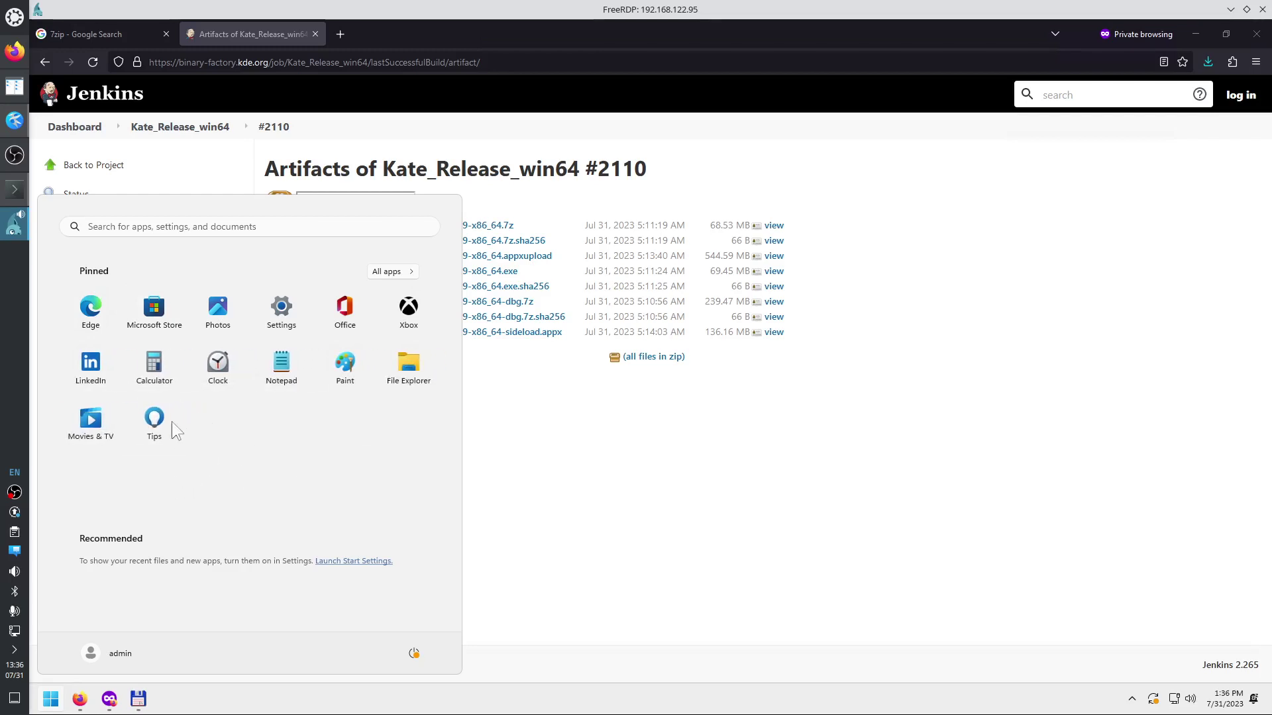
{"action": "right_click", "coordinate": [161, 426]}
{"action": "left_click", "coordinate": [203, 522]}
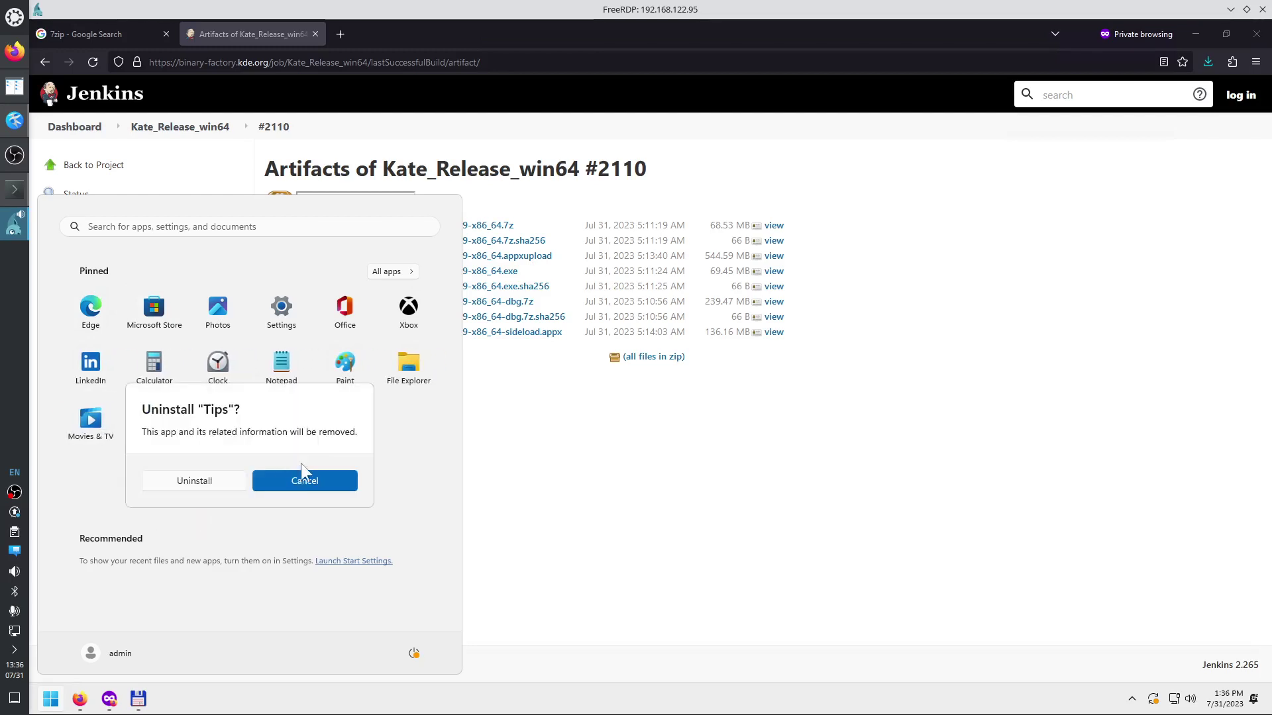
{"action": "left_click", "coordinate": [222, 486]}
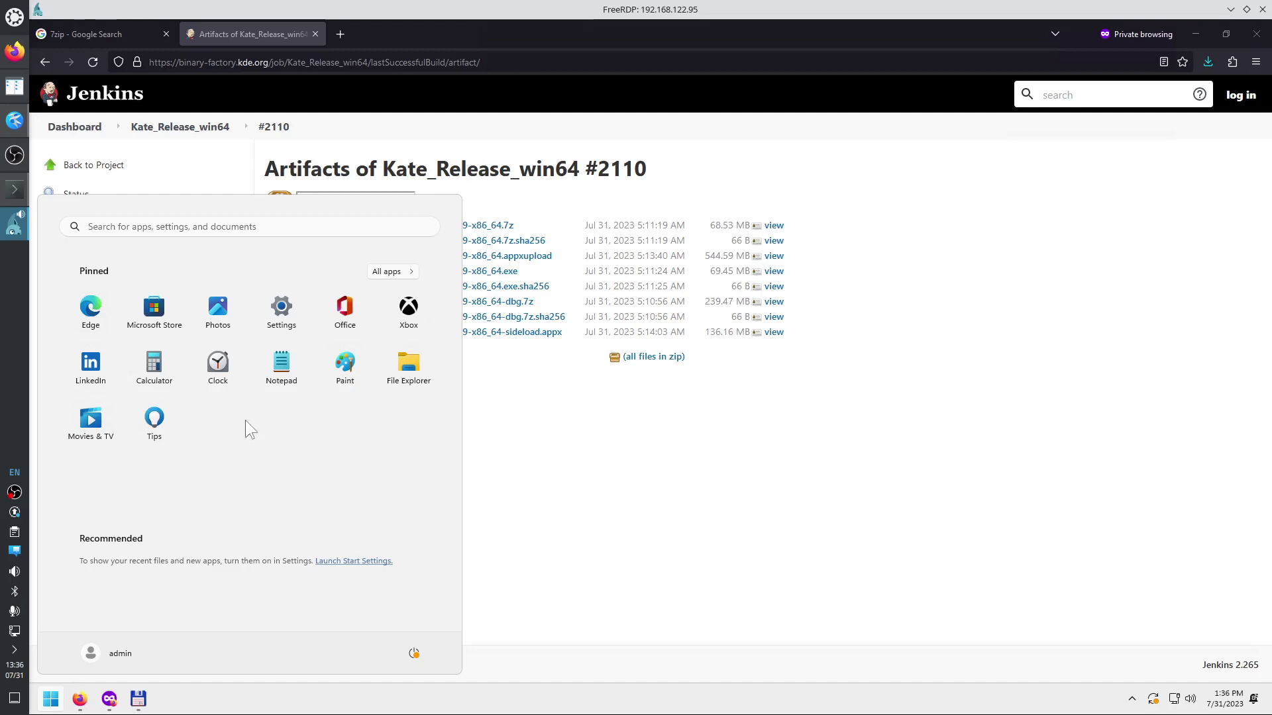
{"action": "right_click", "coordinate": [95, 363]}
{"action": "left_click", "coordinate": [134, 426]}
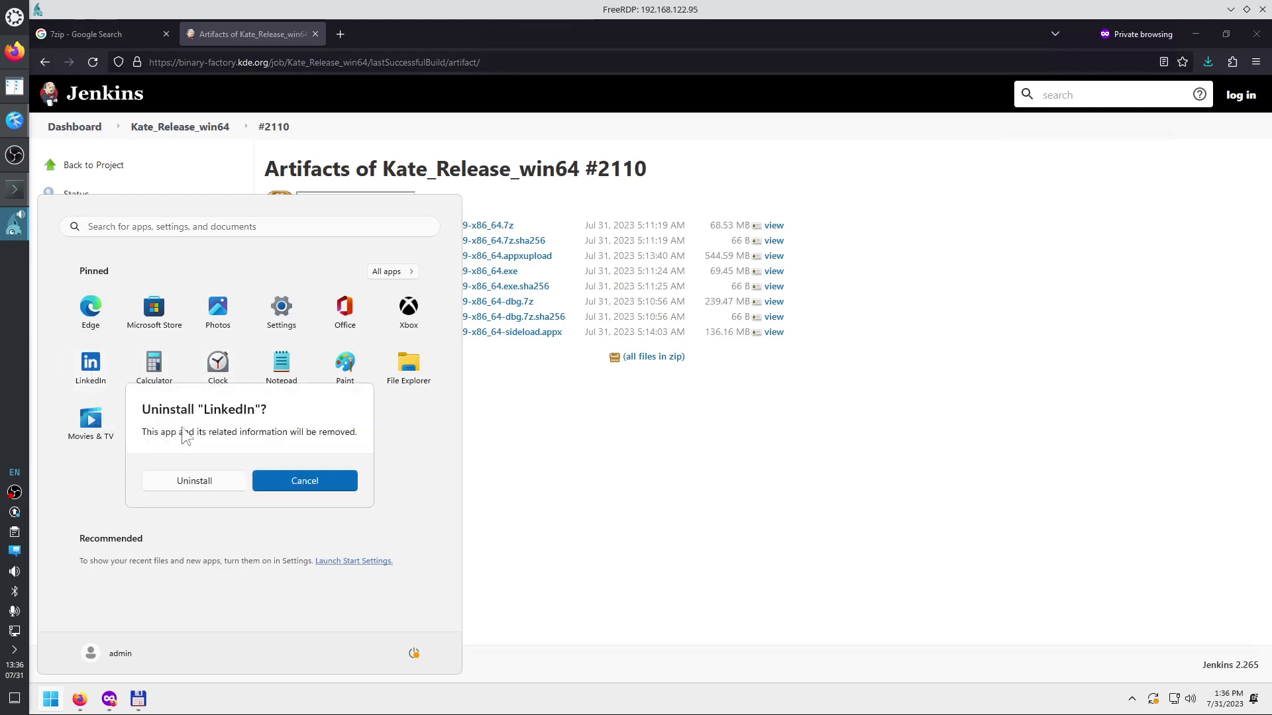
{"action": "left_click", "coordinate": [209, 483]}
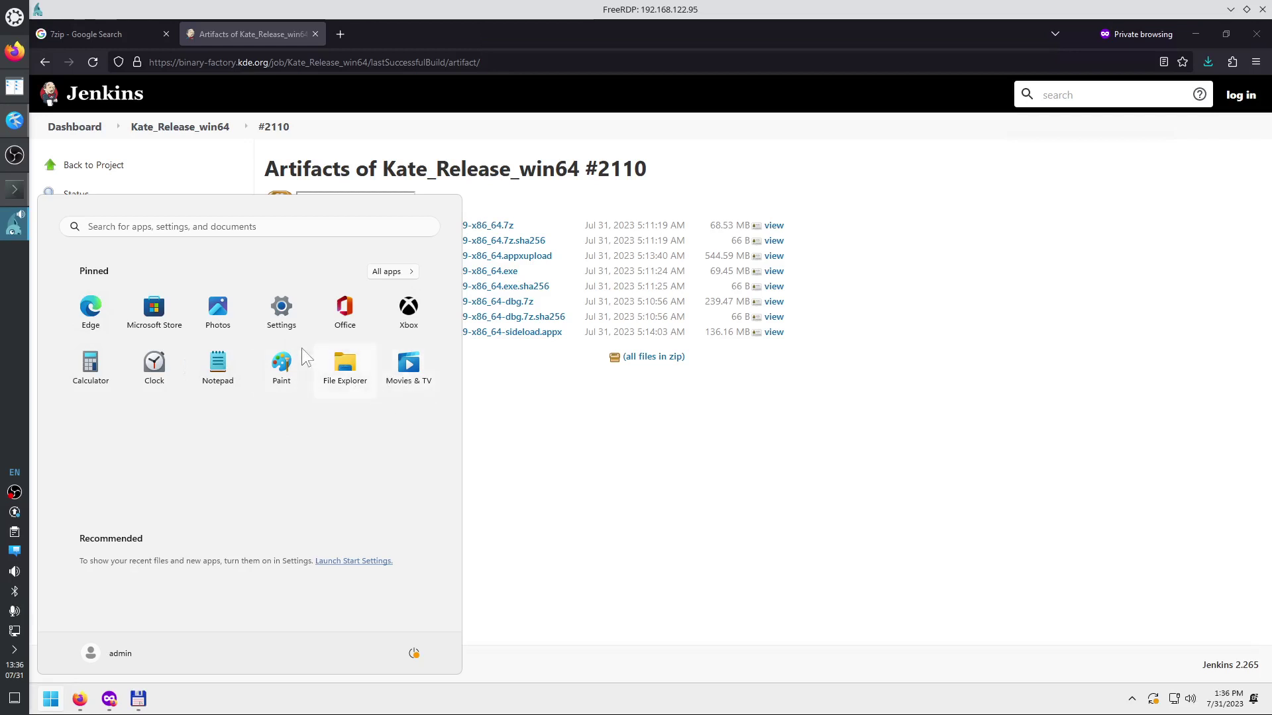
- Uninstall Xbox and Office from the Start menu, confirming each removal
{"action": "right_click", "coordinate": [408, 316]}
{"action": "left_click", "coordinate": [435, 414]}
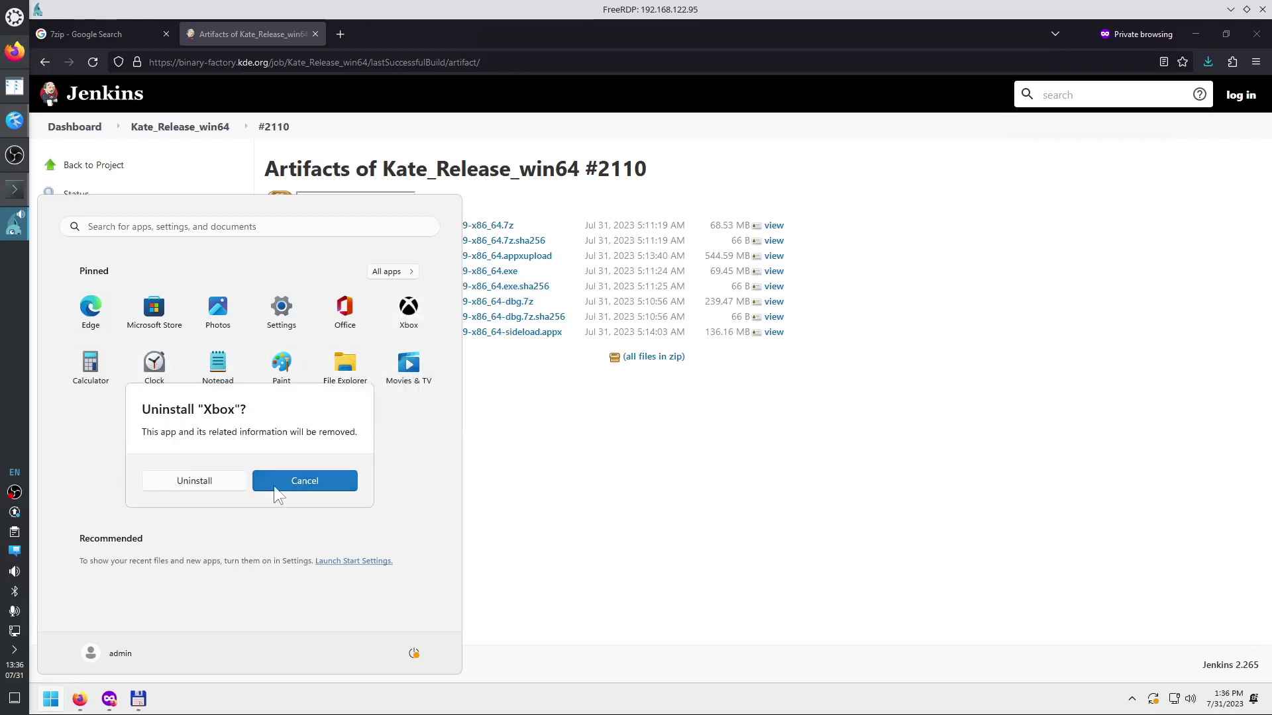
{"action": "left_click", "coordinate": [203, 482]}
{"action": "right_click", "coordinate": [349, 317]}
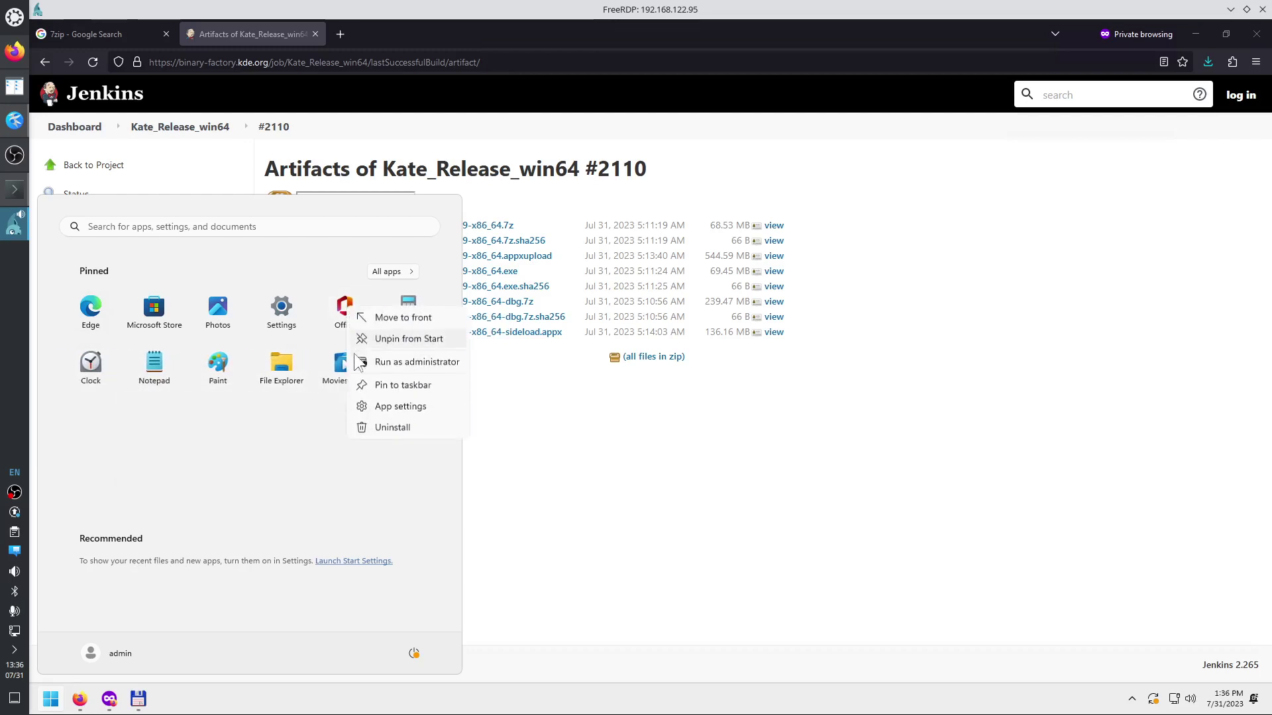
{"action": "left_click", "coordinate": [382, 429]}
{"action": "left_click", "coordinate": [210, 486]}
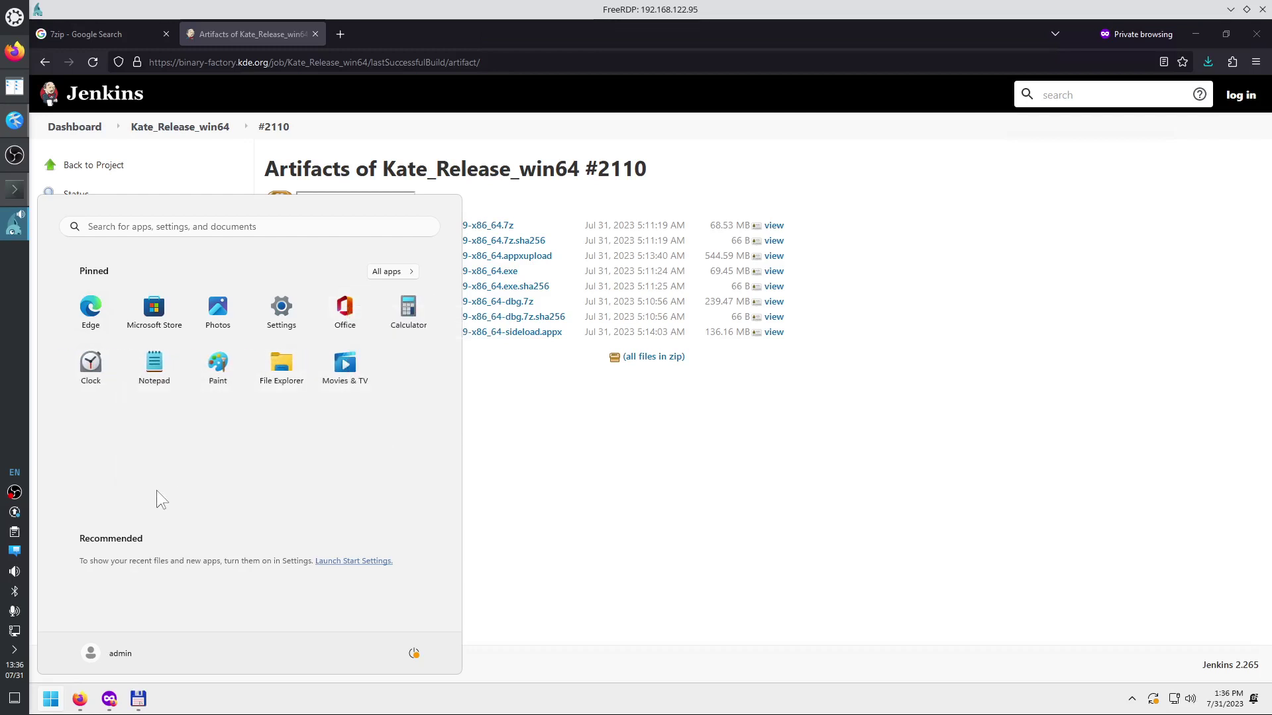
- Unpin Edge from Start, after briefly pinning it to the taskbar and removing it again
{"action": "right_click", "coordinate": [92, 323]}
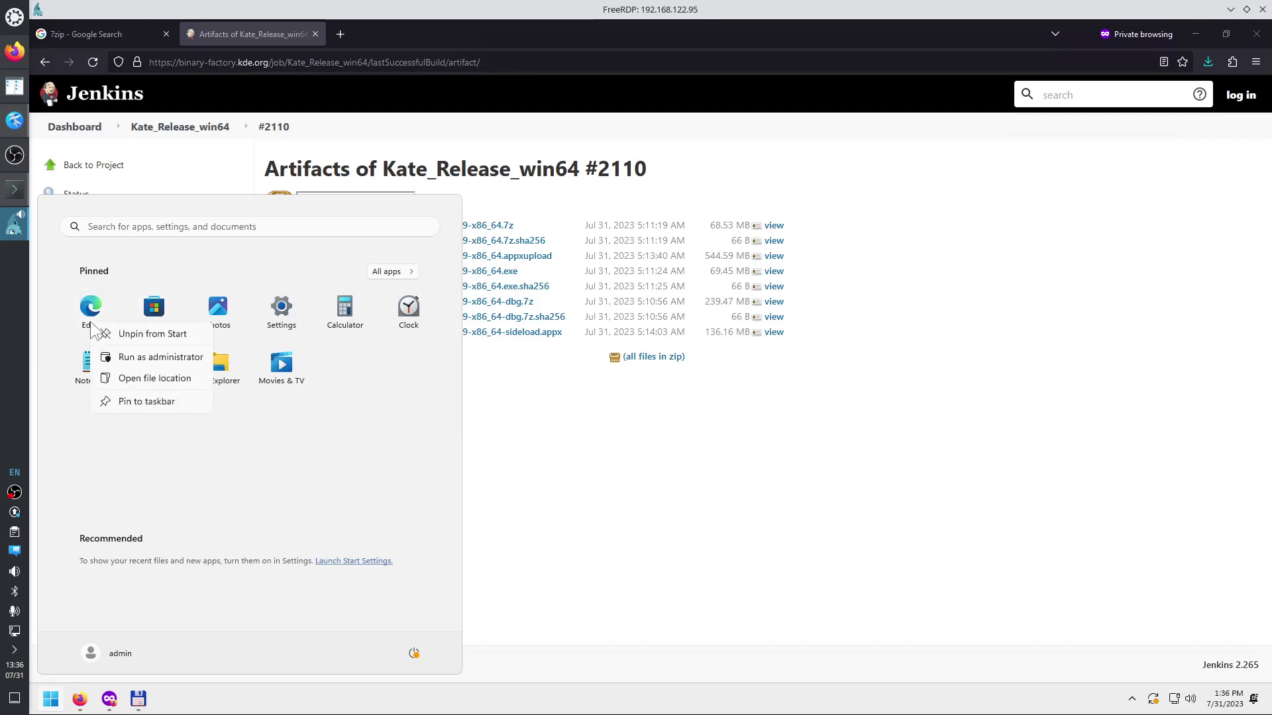
{"action": "left_click", "coordinate": [85, 471]}
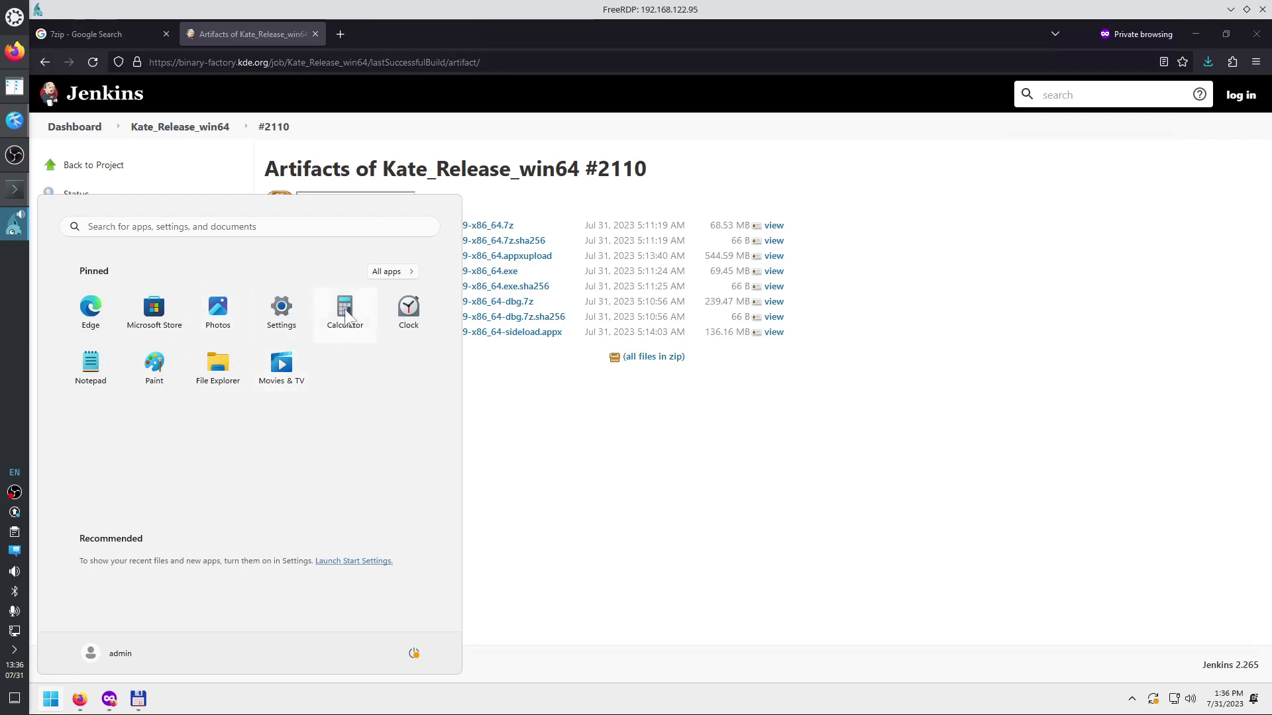
{"action": "right_click", "coordinate": [98, 278]}
{"action": "right_click", "coordinate": [92, 307]}
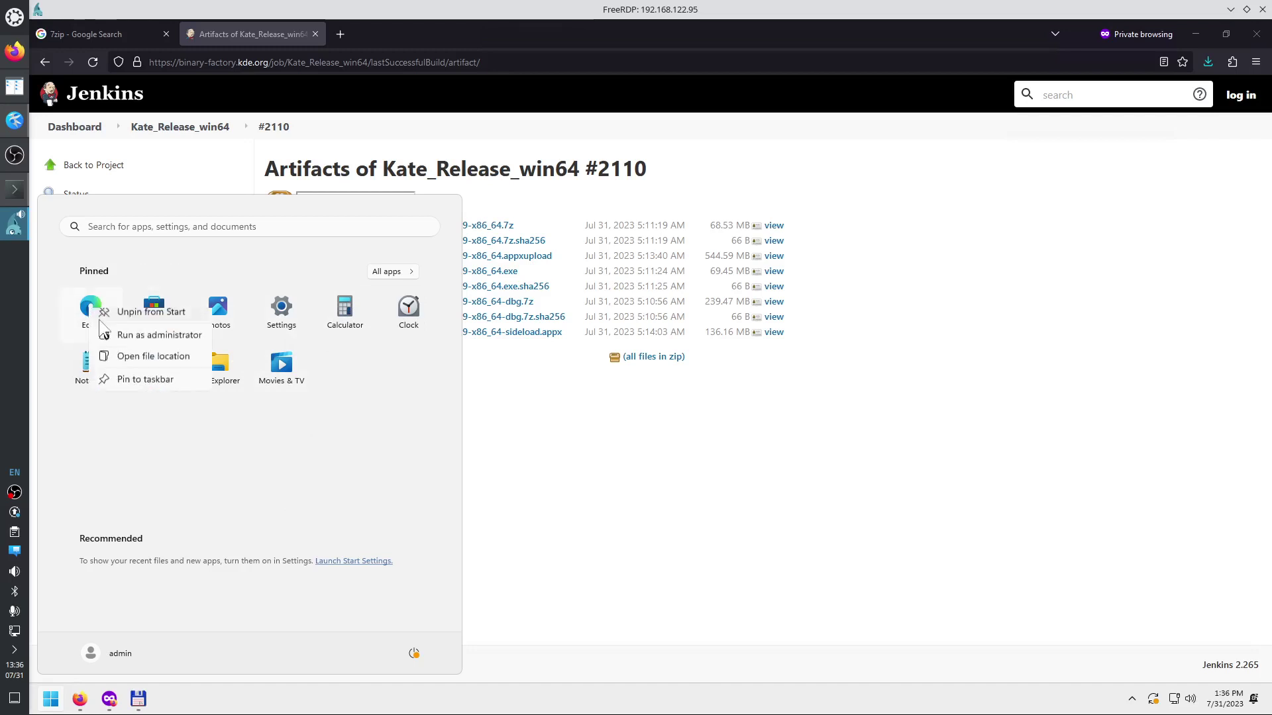
{"action": "left_click", "coordinate": [142, 389]}
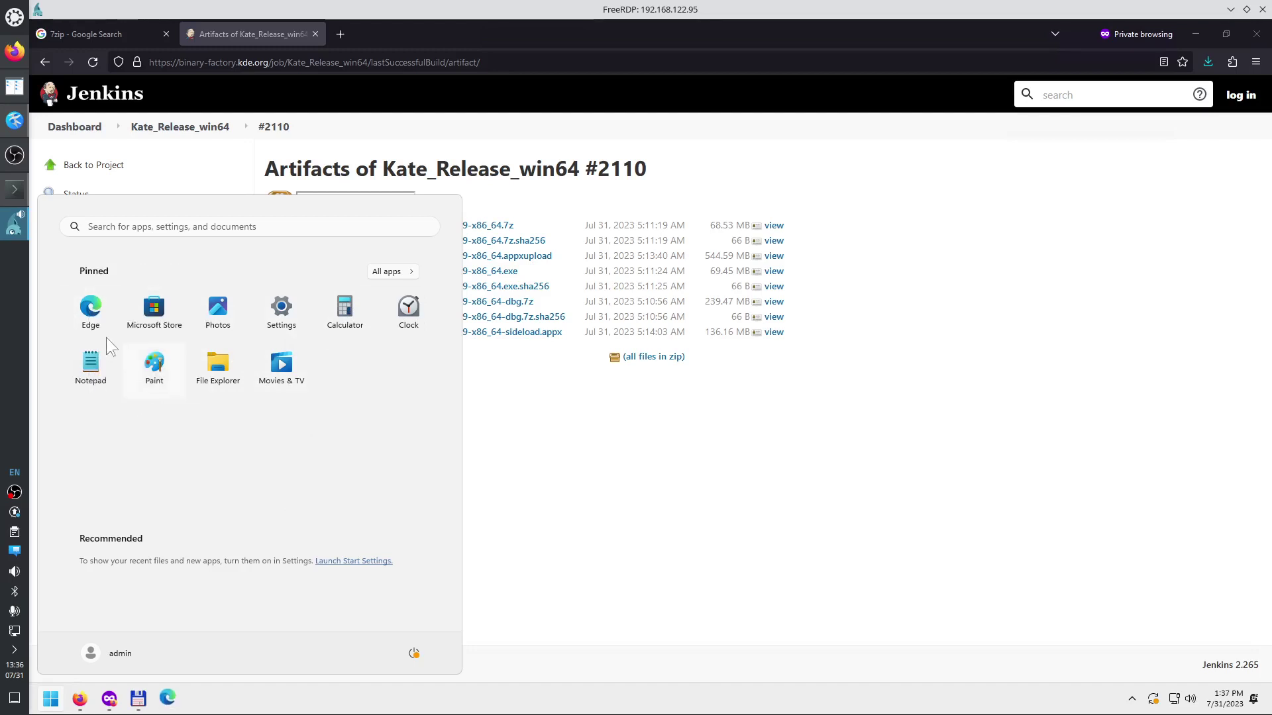
{"action": "right_click", "coordinate": [168, 699]}
{"action": "left_click", "coordinate": [166, 662]}
{"action": "right_click", "coordinate": [95, 309]}
{"action": "left_click", "coordinate": [119, 317]}
- Unpin Microsoft Store, Photos, Movies & TV and Calculator from Start, then close the menu
{"action": "right_click", "coordinate": [98, 310]}
{"action": "left_click", "coordinate": [102, 317]}
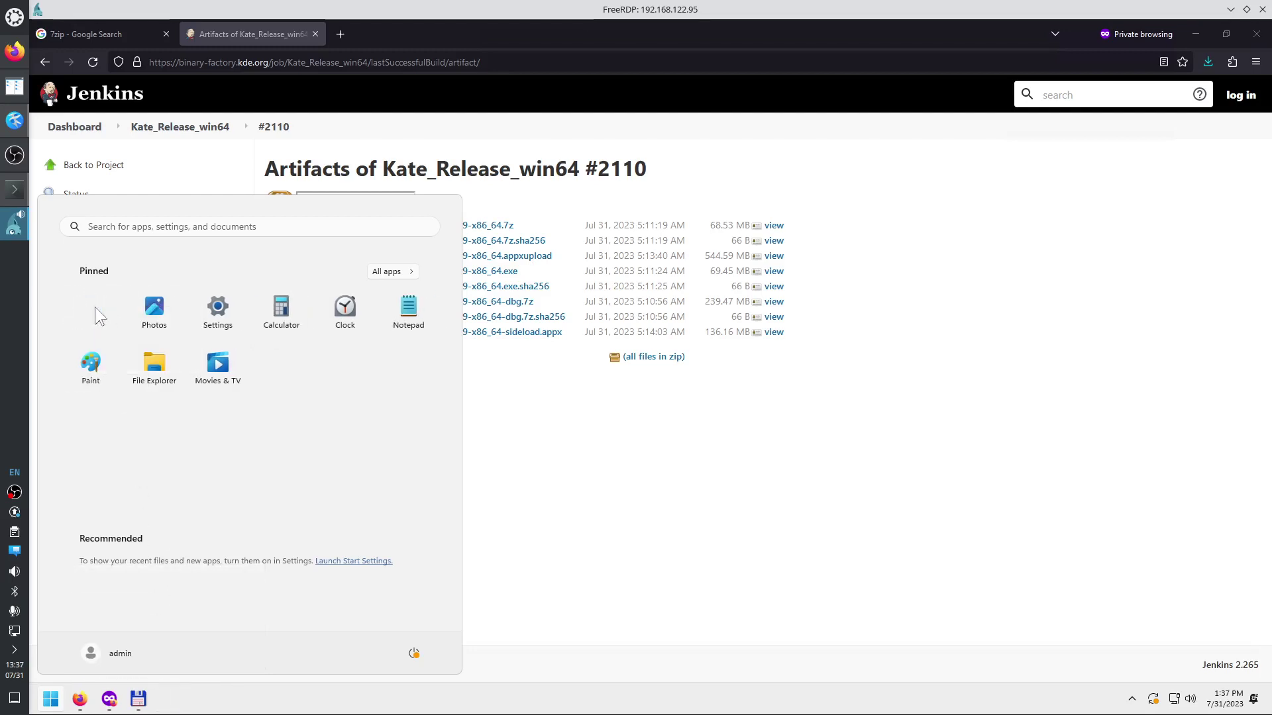
{"action": "right_click", "coordinate": [96, 312]}
{"action": "left_click", "coordinate": [117, 318]}
{"action": "right_click", "coordinate": [93, 314]}
{"action": "left_click", "coordinate": [198, 392]}
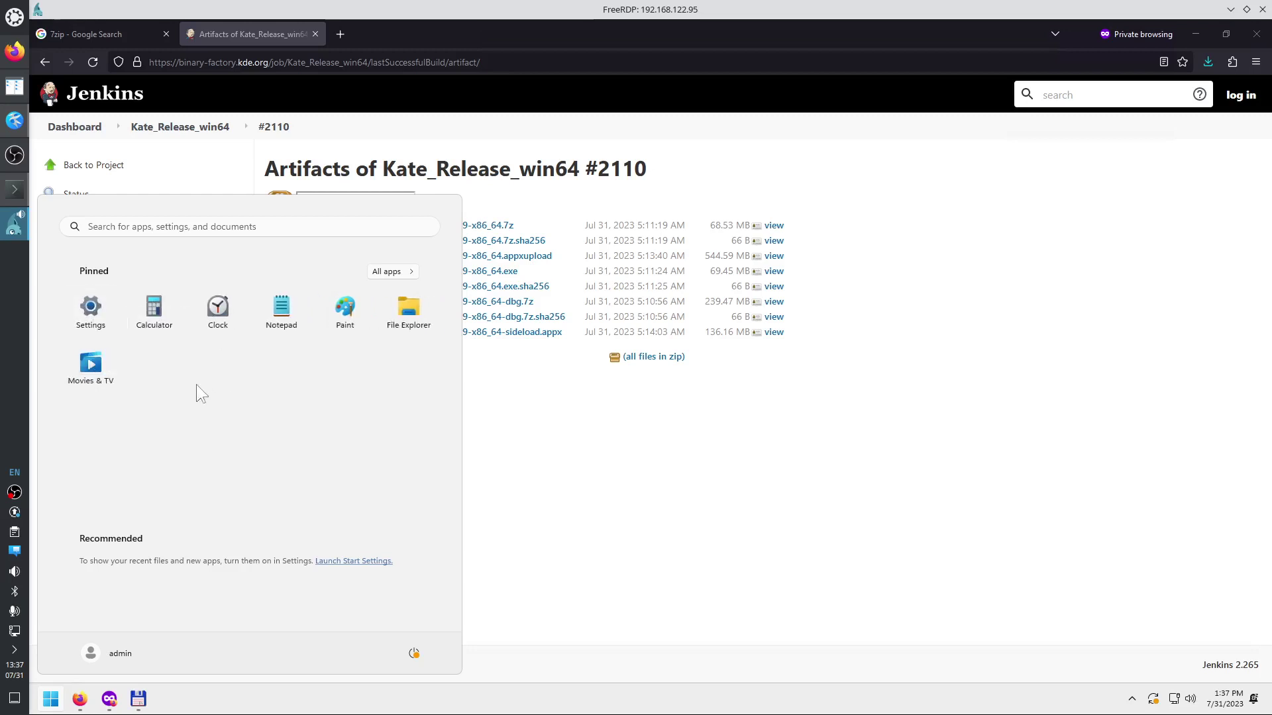
{"action": "right_click", "coordinate": [98, 369]}
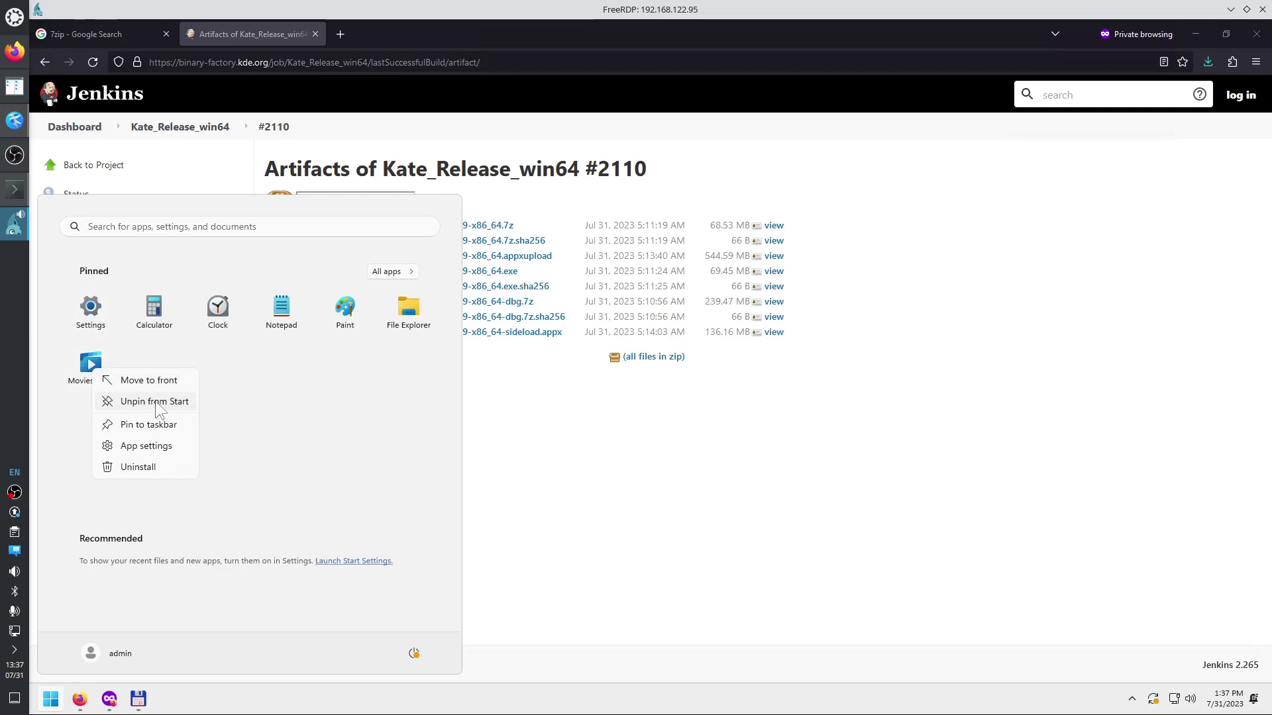
{"action": "left_click", "coordinate": [159, 402]}
{"action": "right_click", "coordinate": [158, 311]}
{"action": "left_click", "coordinate": [193, 337]}
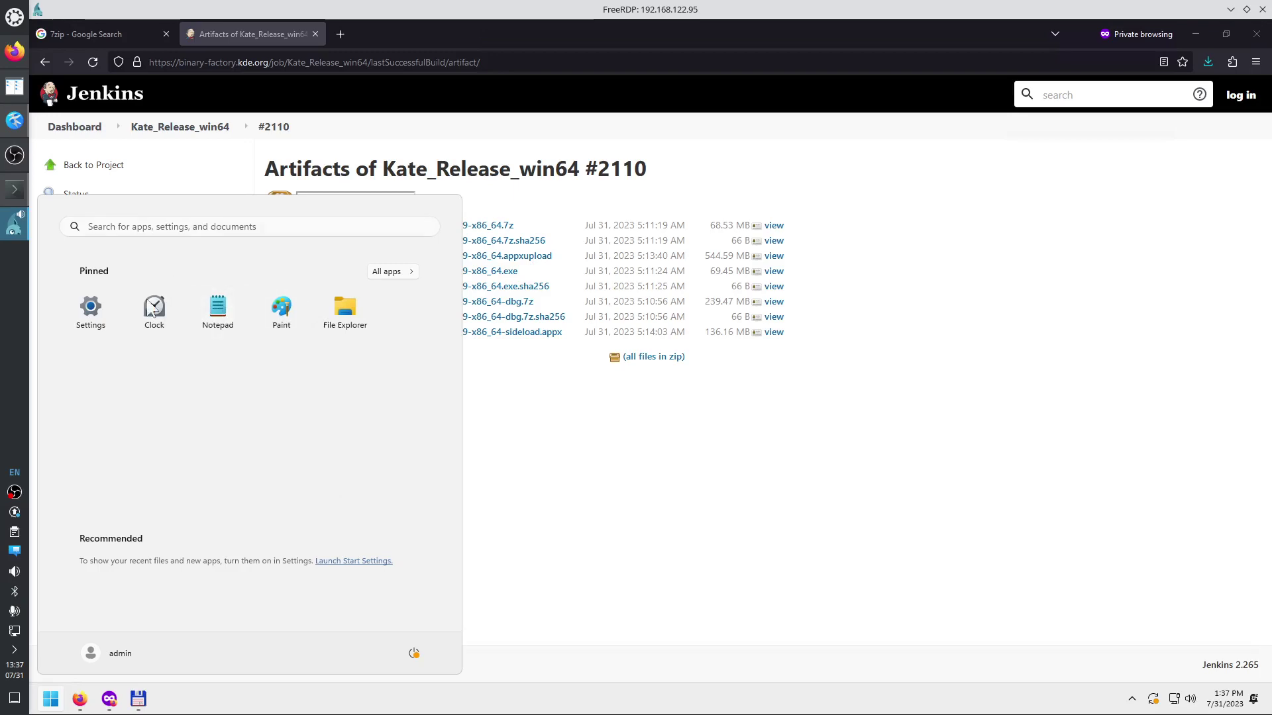
{"action": "left_click", "coordinate": [51, 699]}
- Open Windows Update via Start search 'up', highlight the pending 2023-07 cumulative update, then end the session
{"action": "left_click", "coordinate": [51, 699]}
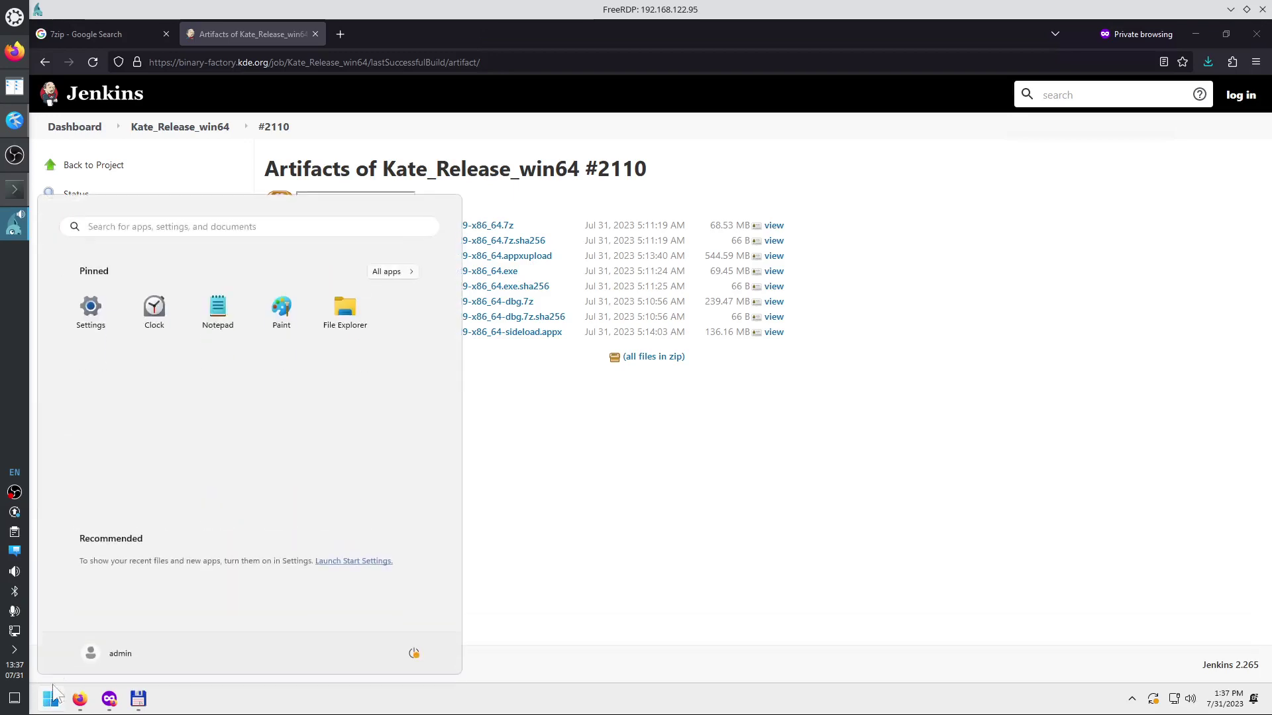
{"action": "type", "text": "up"}
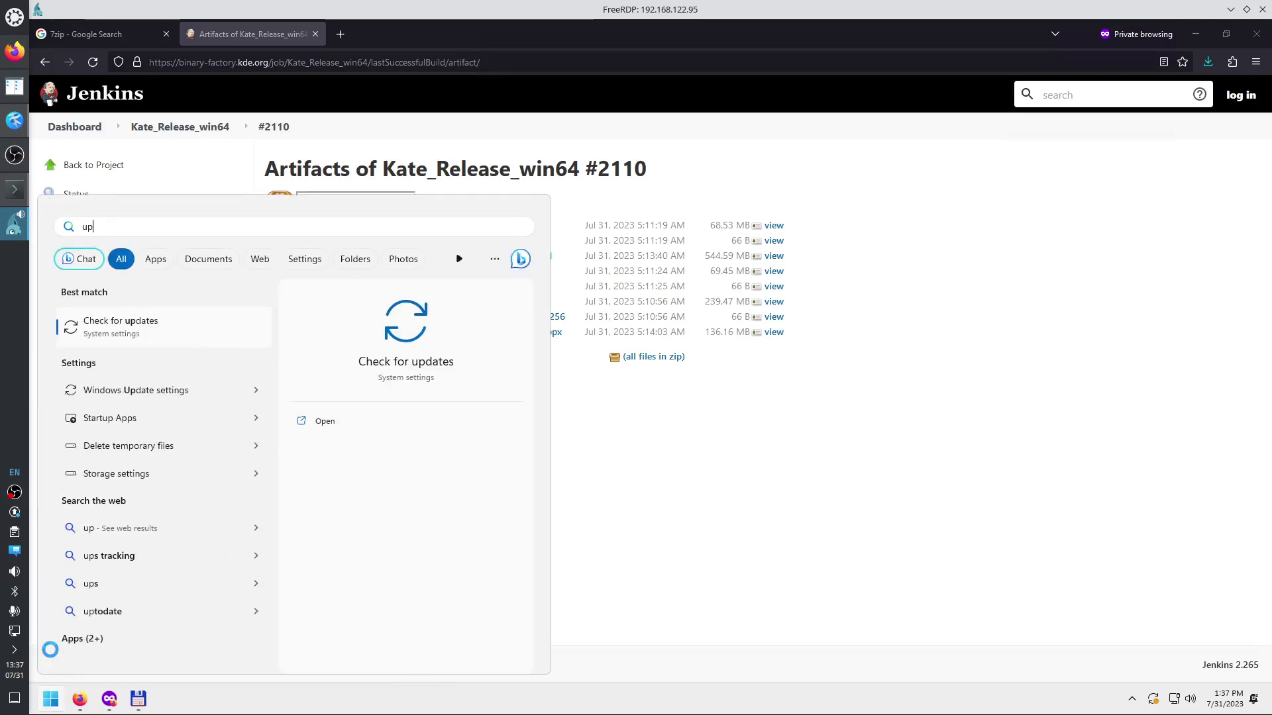
{"action": "key", "text": "Return"}
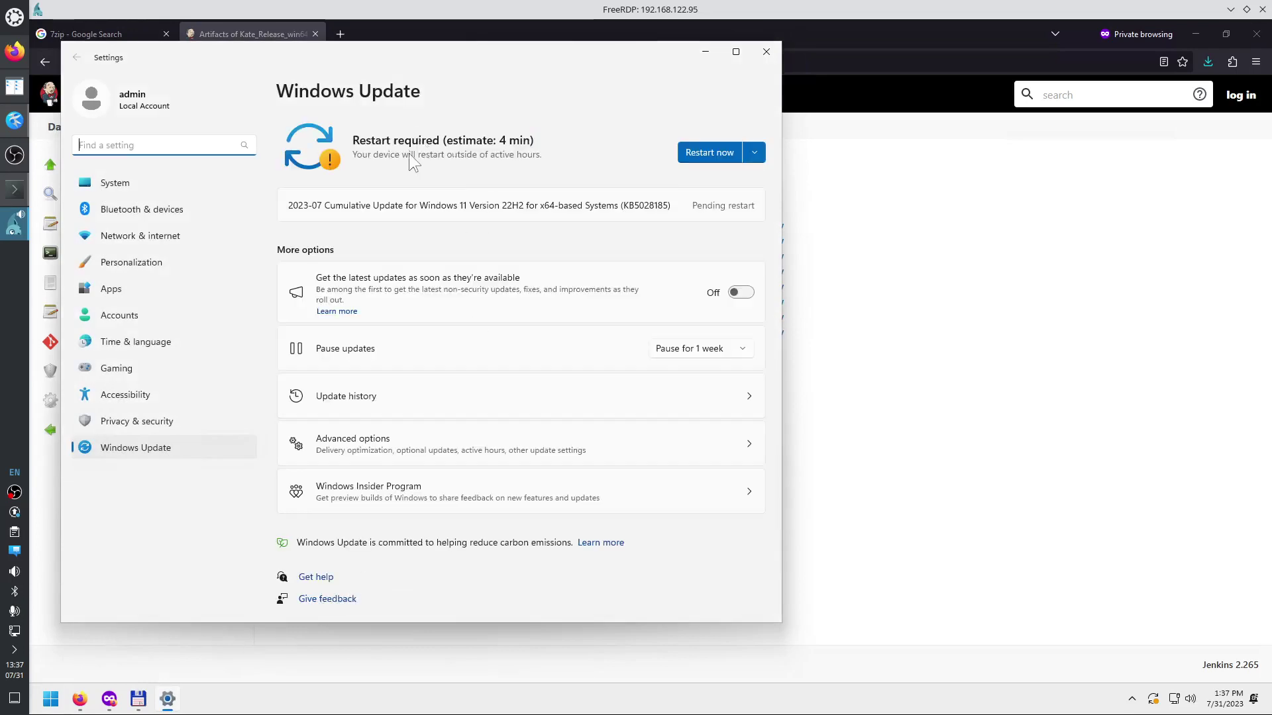
{"action": "left_click_drag", "start_coordinate": [357, 203], "coordinate": [474, 206]}
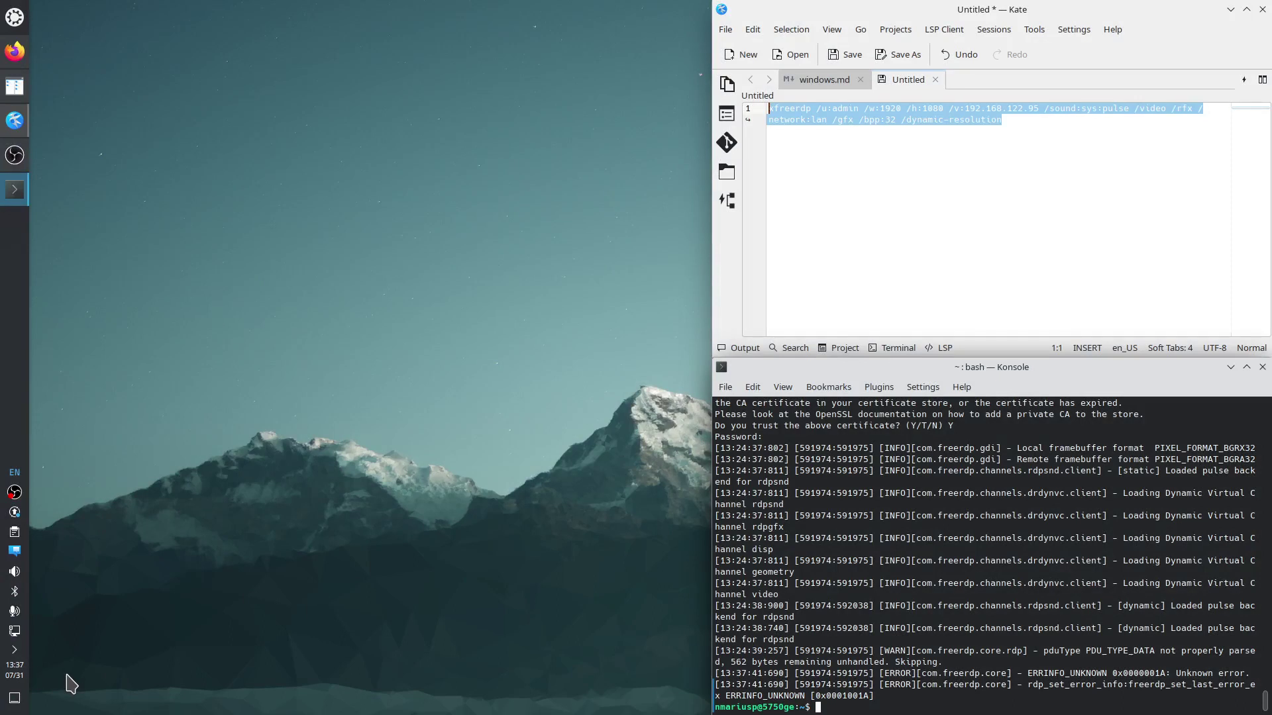
{"action": "right_click", "coordinate": [15, 492]}
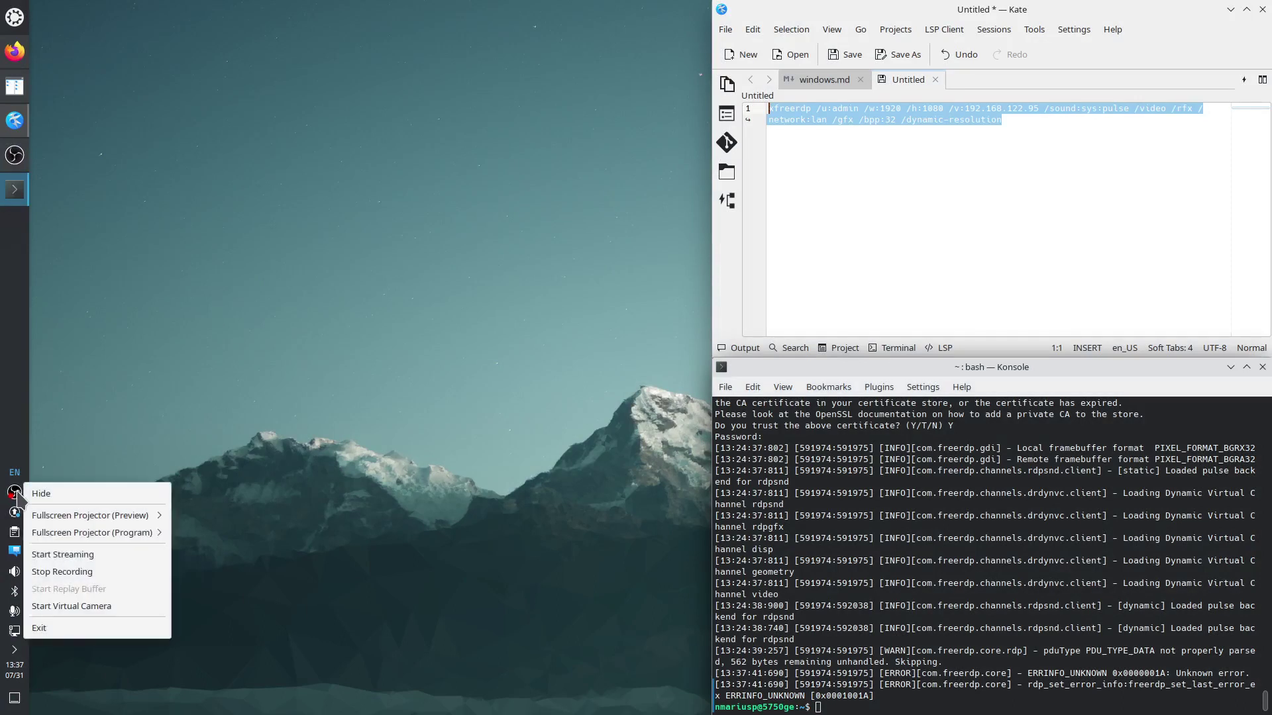